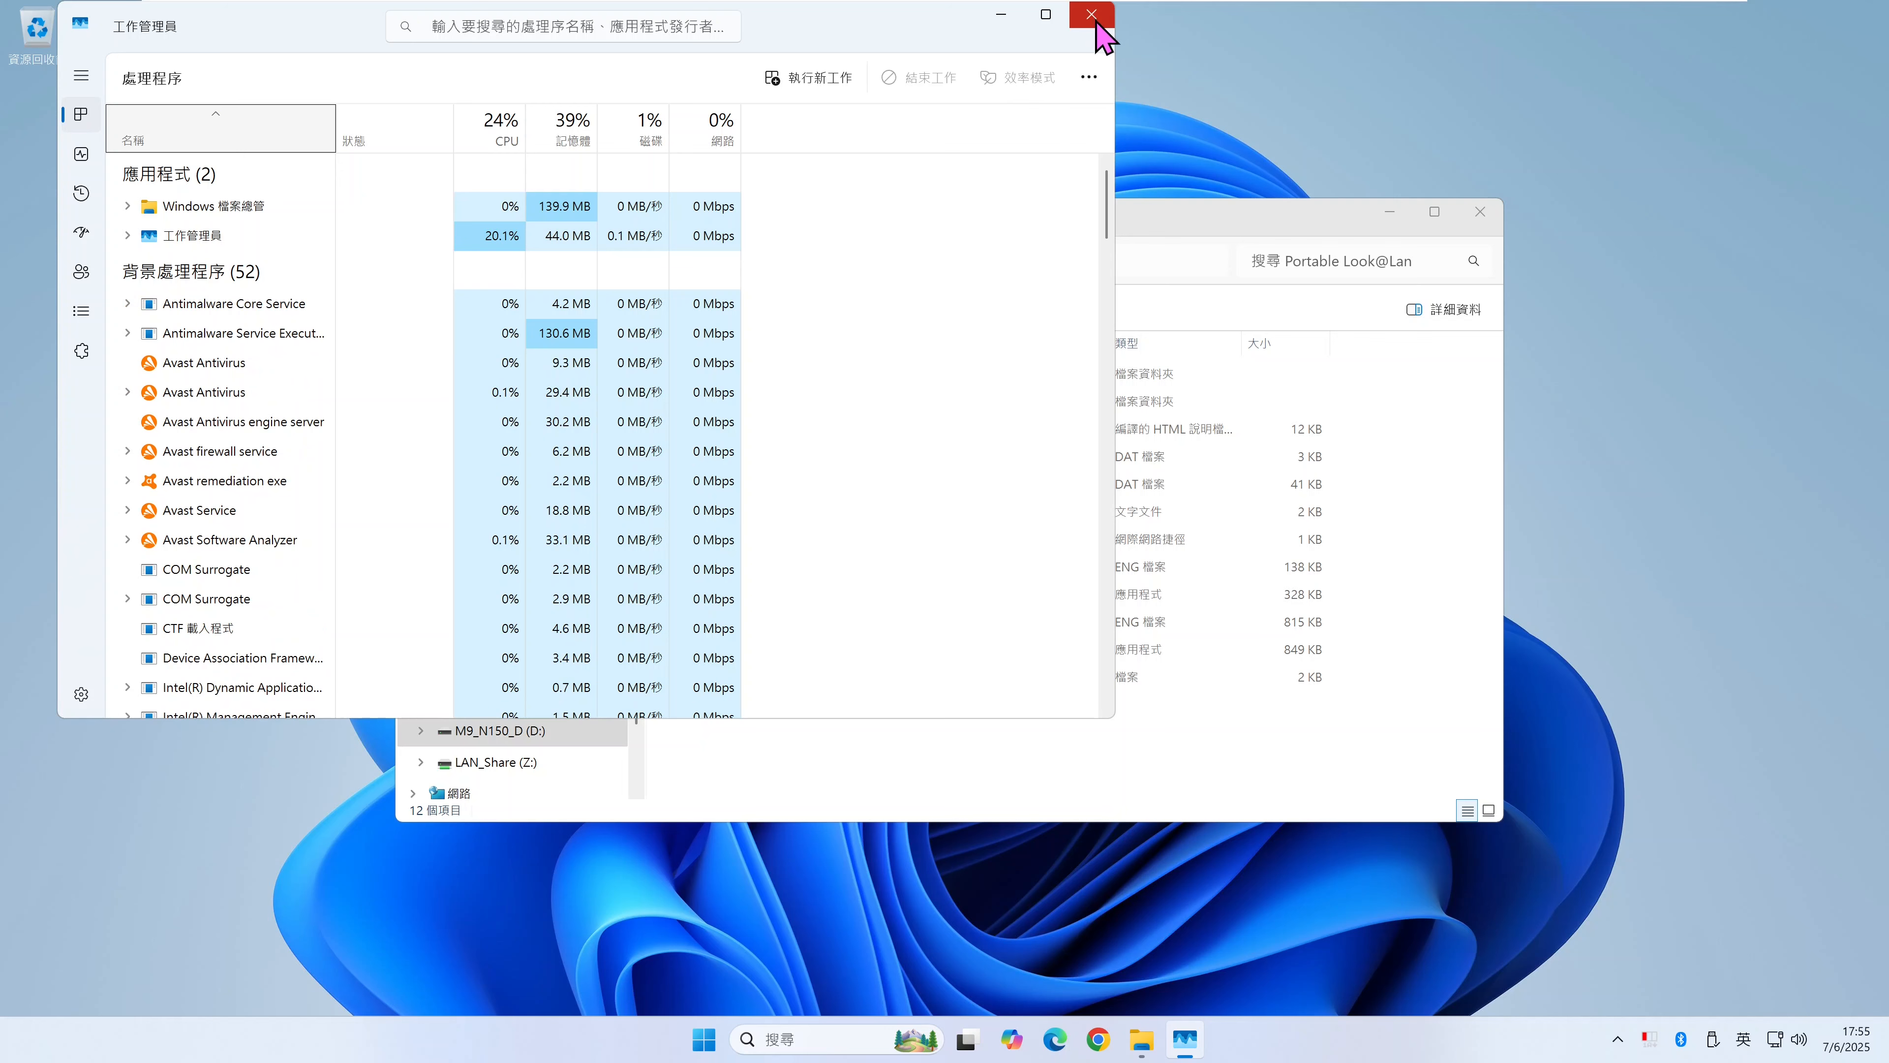
- Close Task Manager to reveal the D:\Portable Look@Lan folder in File Explorer
left_click(1092, 16)
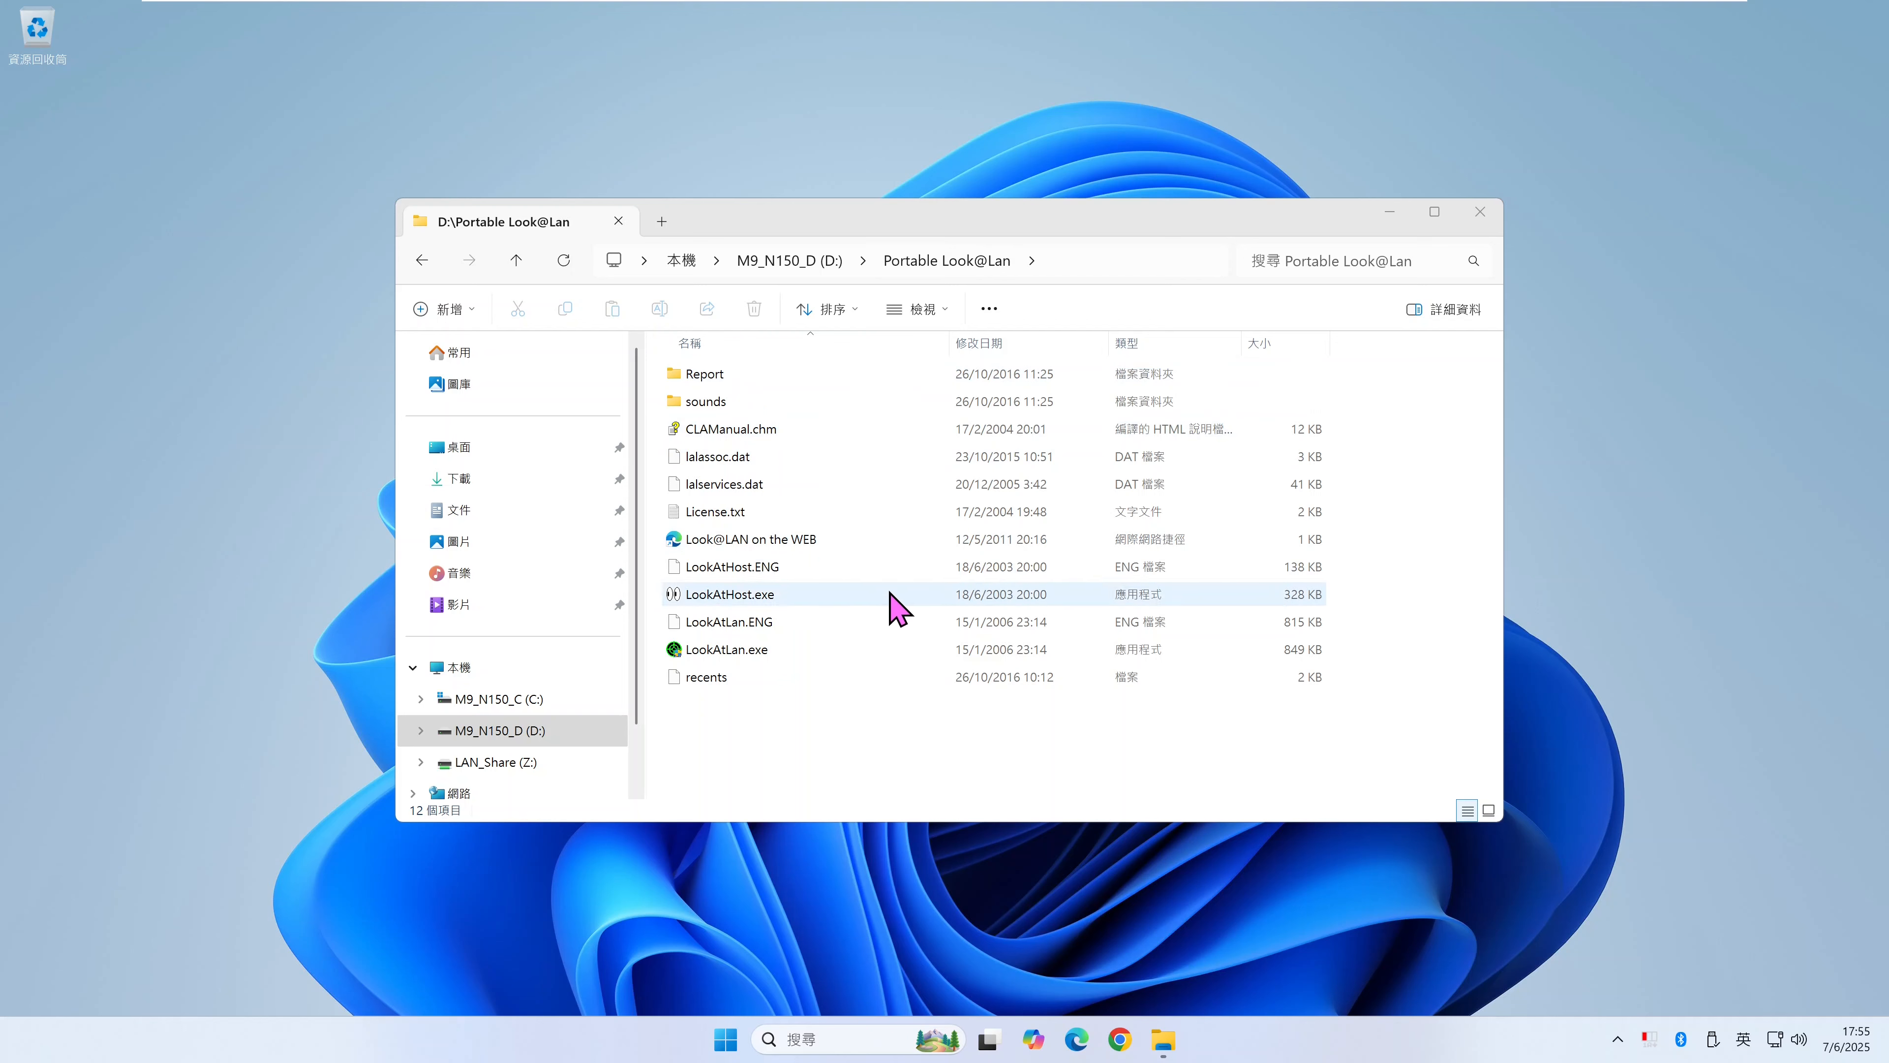
- Set LookAtLan.exe's all-users compatibility to Windows XP (Service Pack 2) mode
right_click(754, 652)
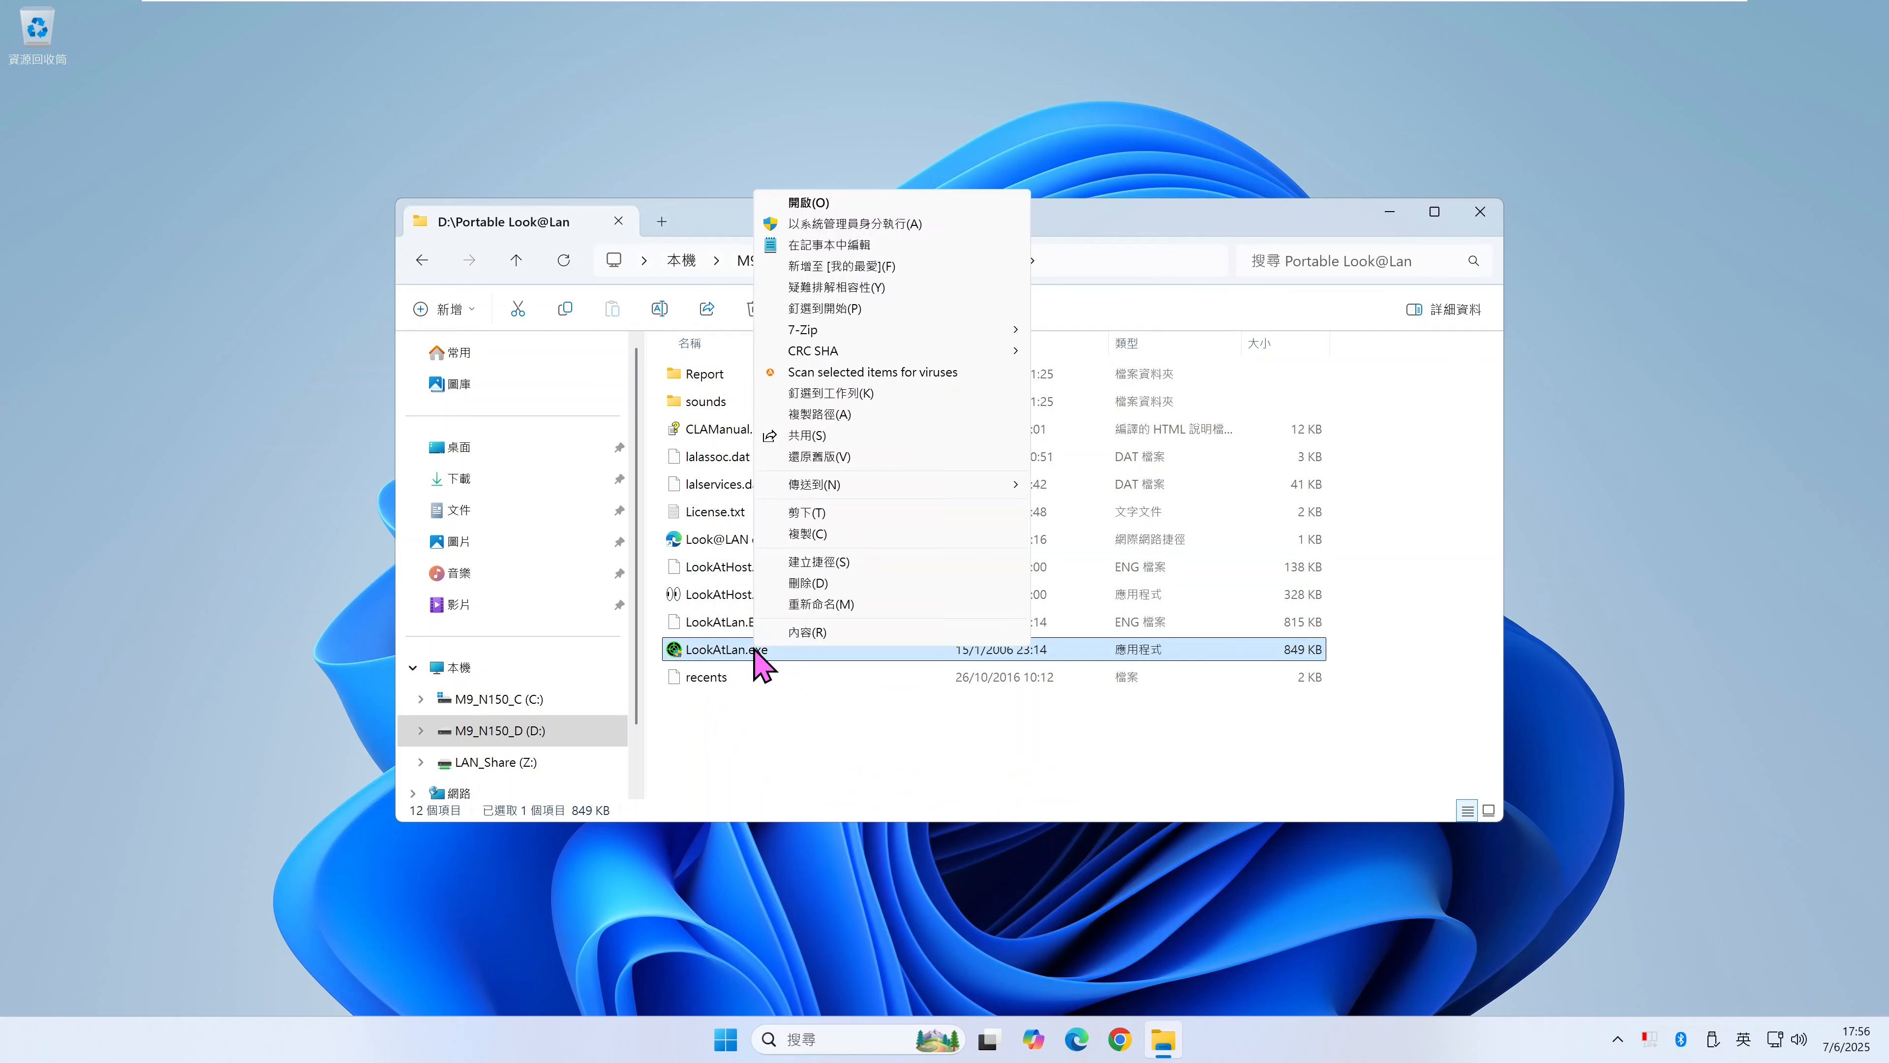
left_click(827, 631)
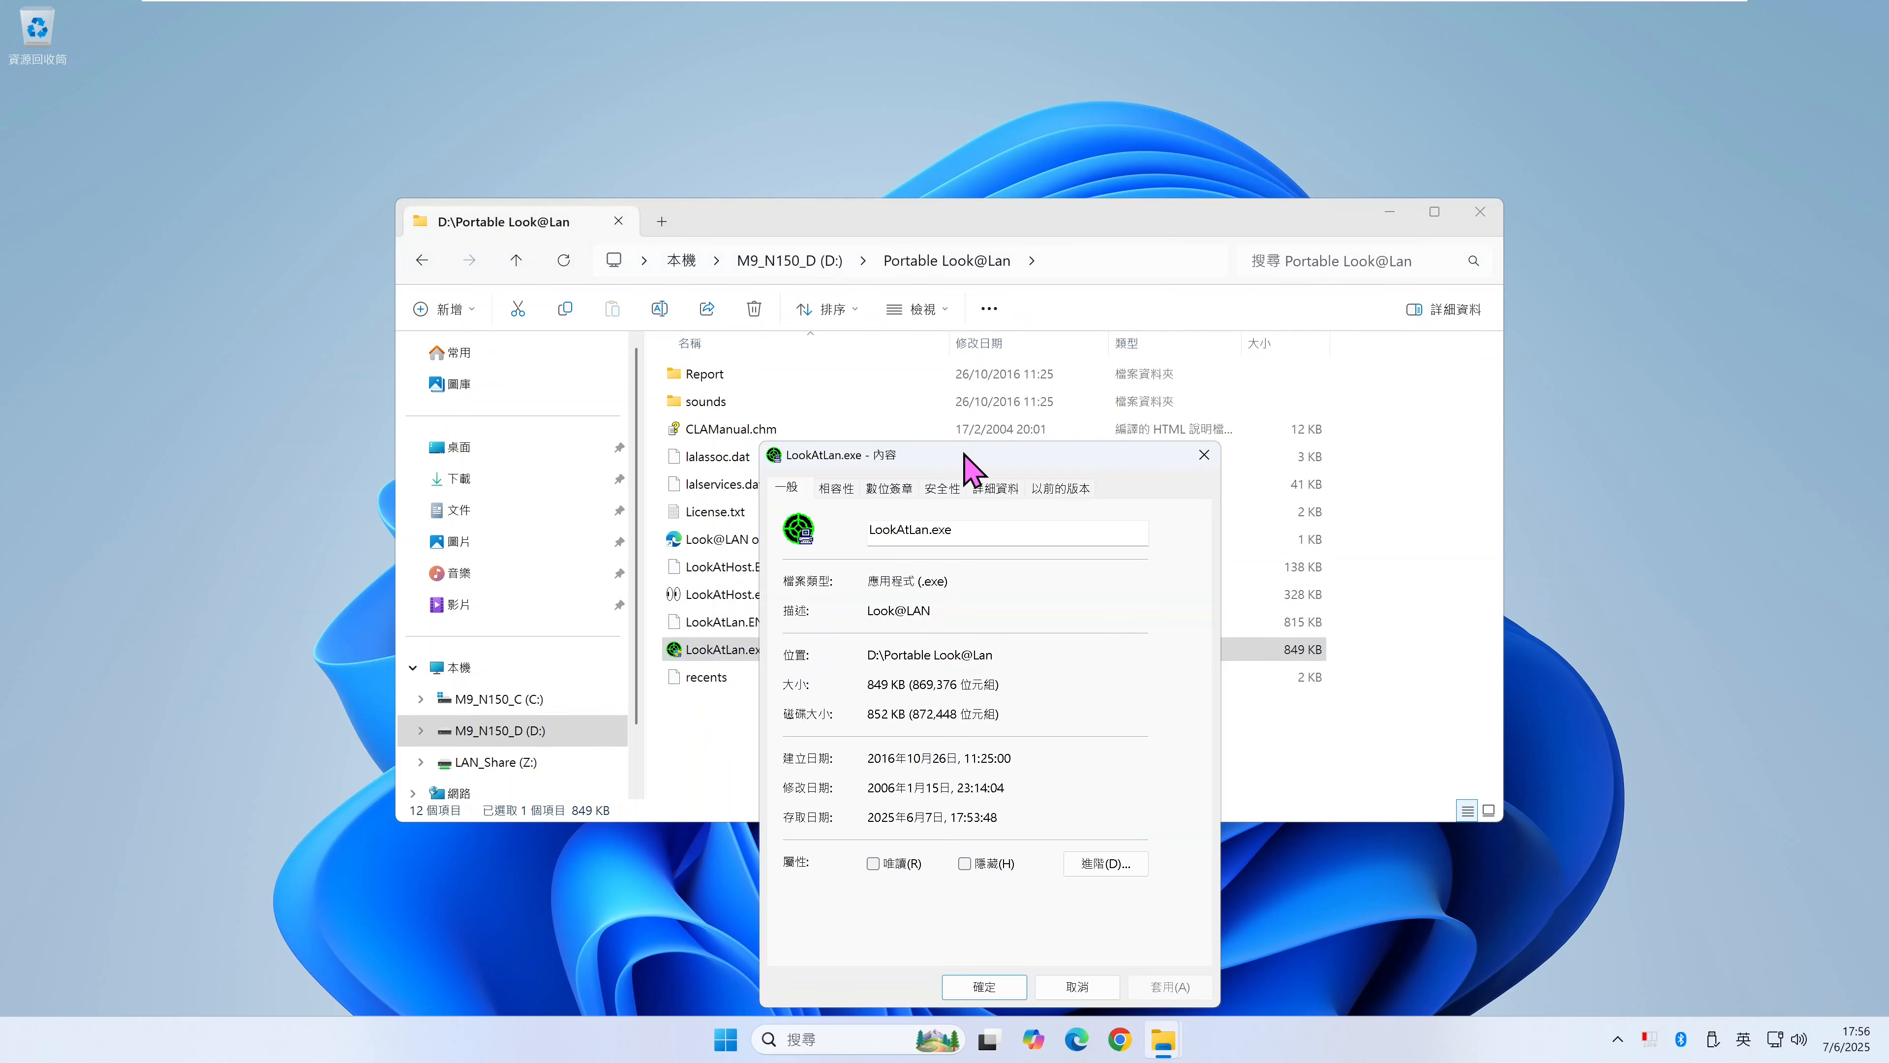
left_click_drag(966, 455, 1081, 136)
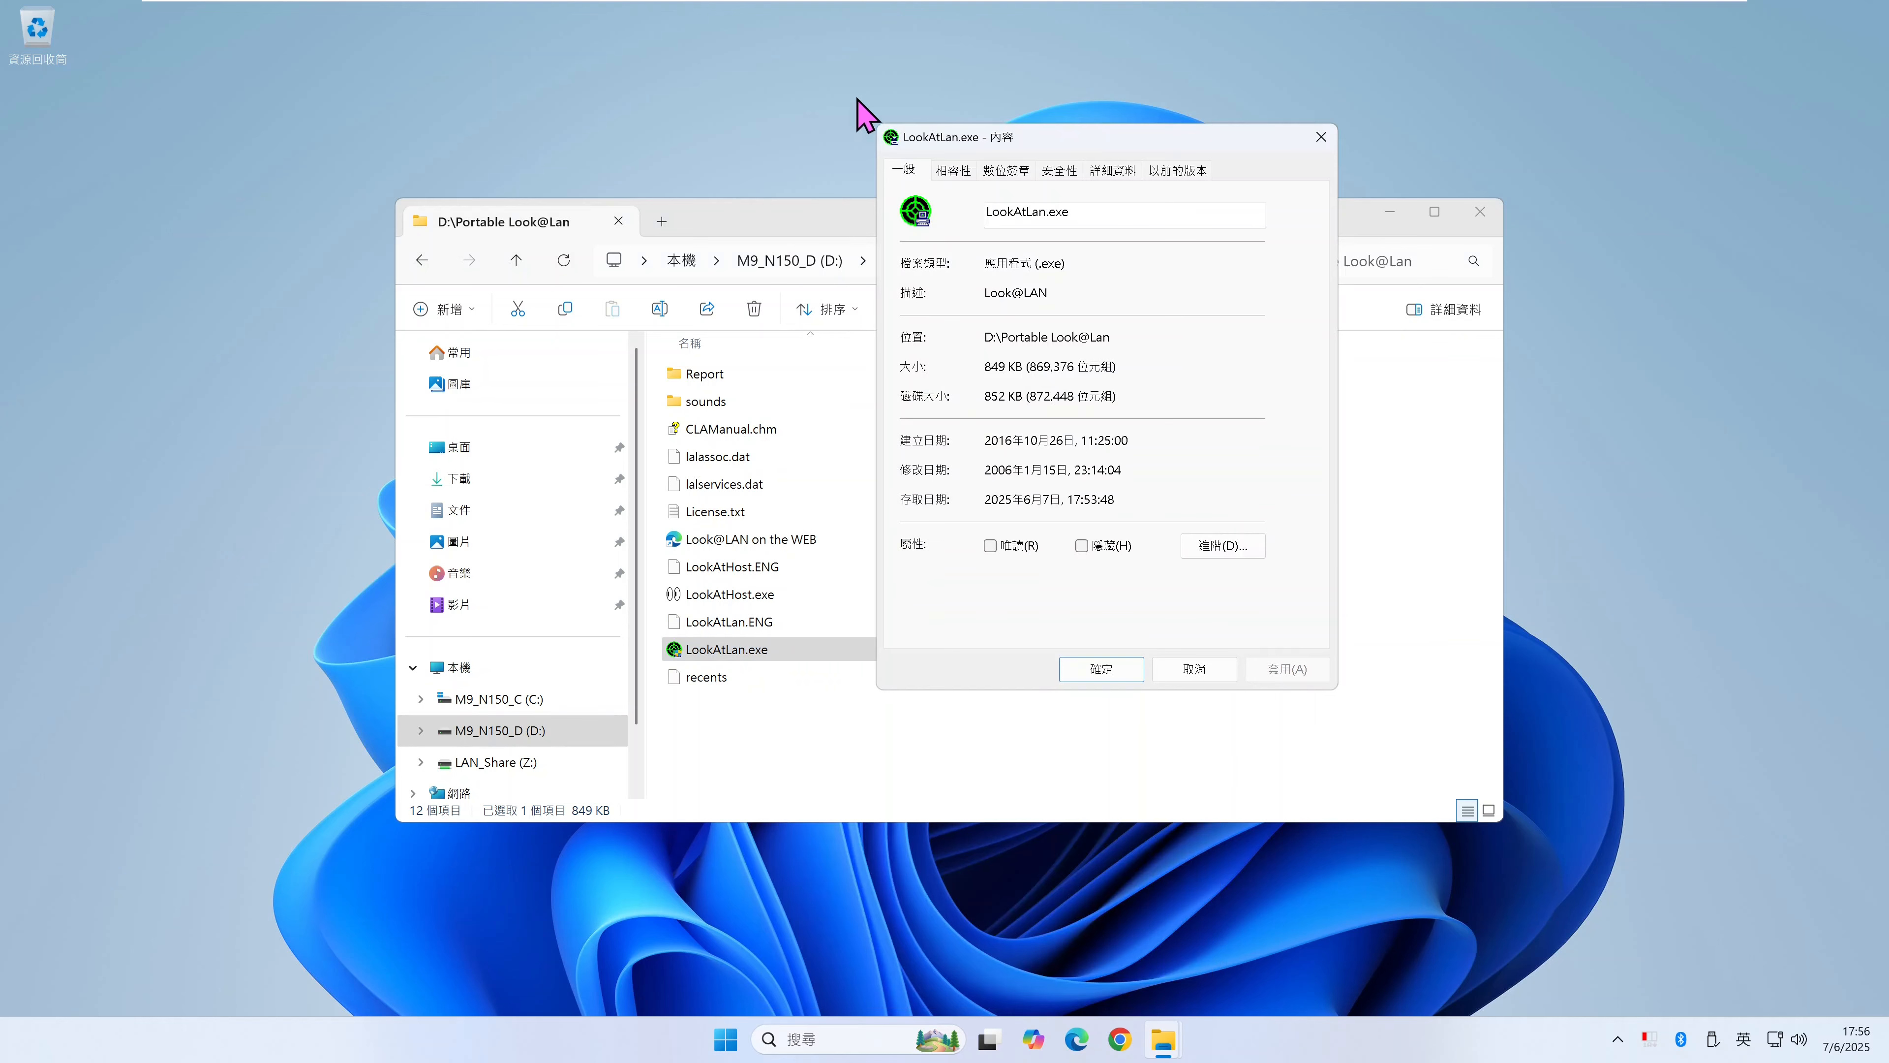
left_click(955, 172)
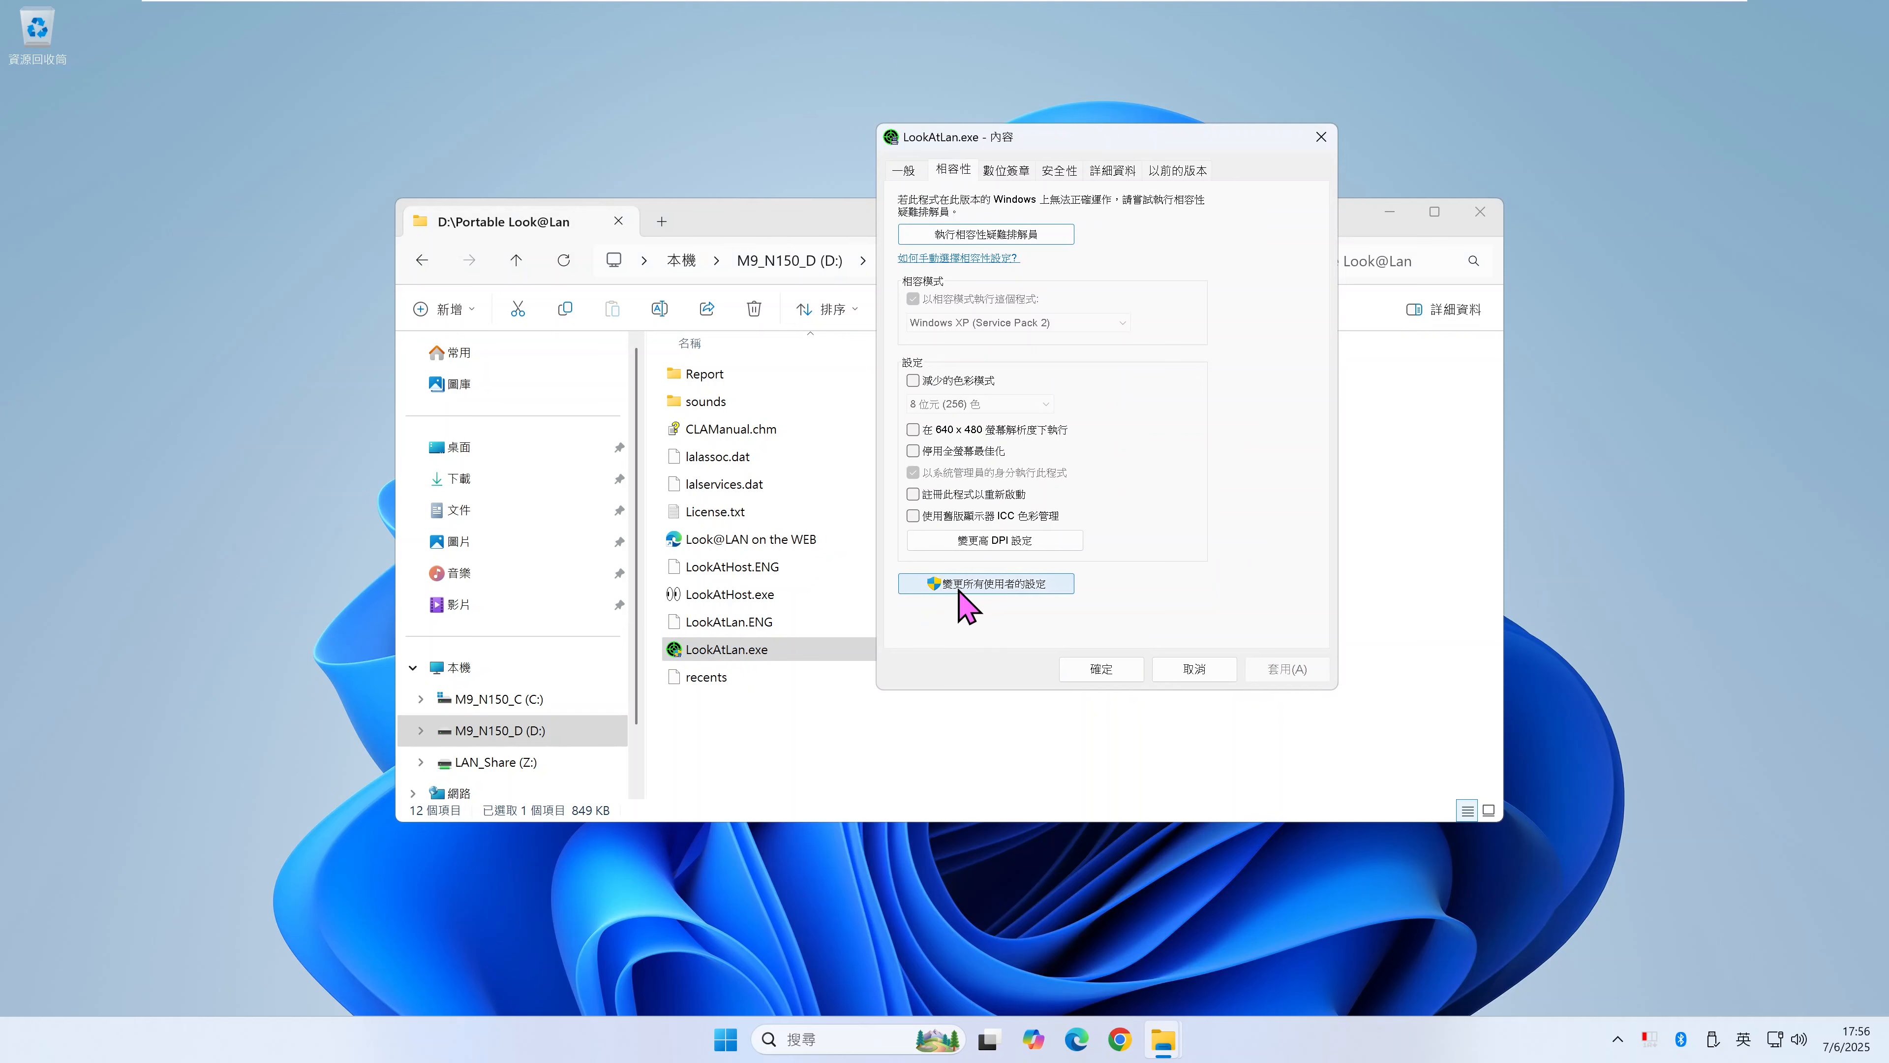
left_click(1010, 588)
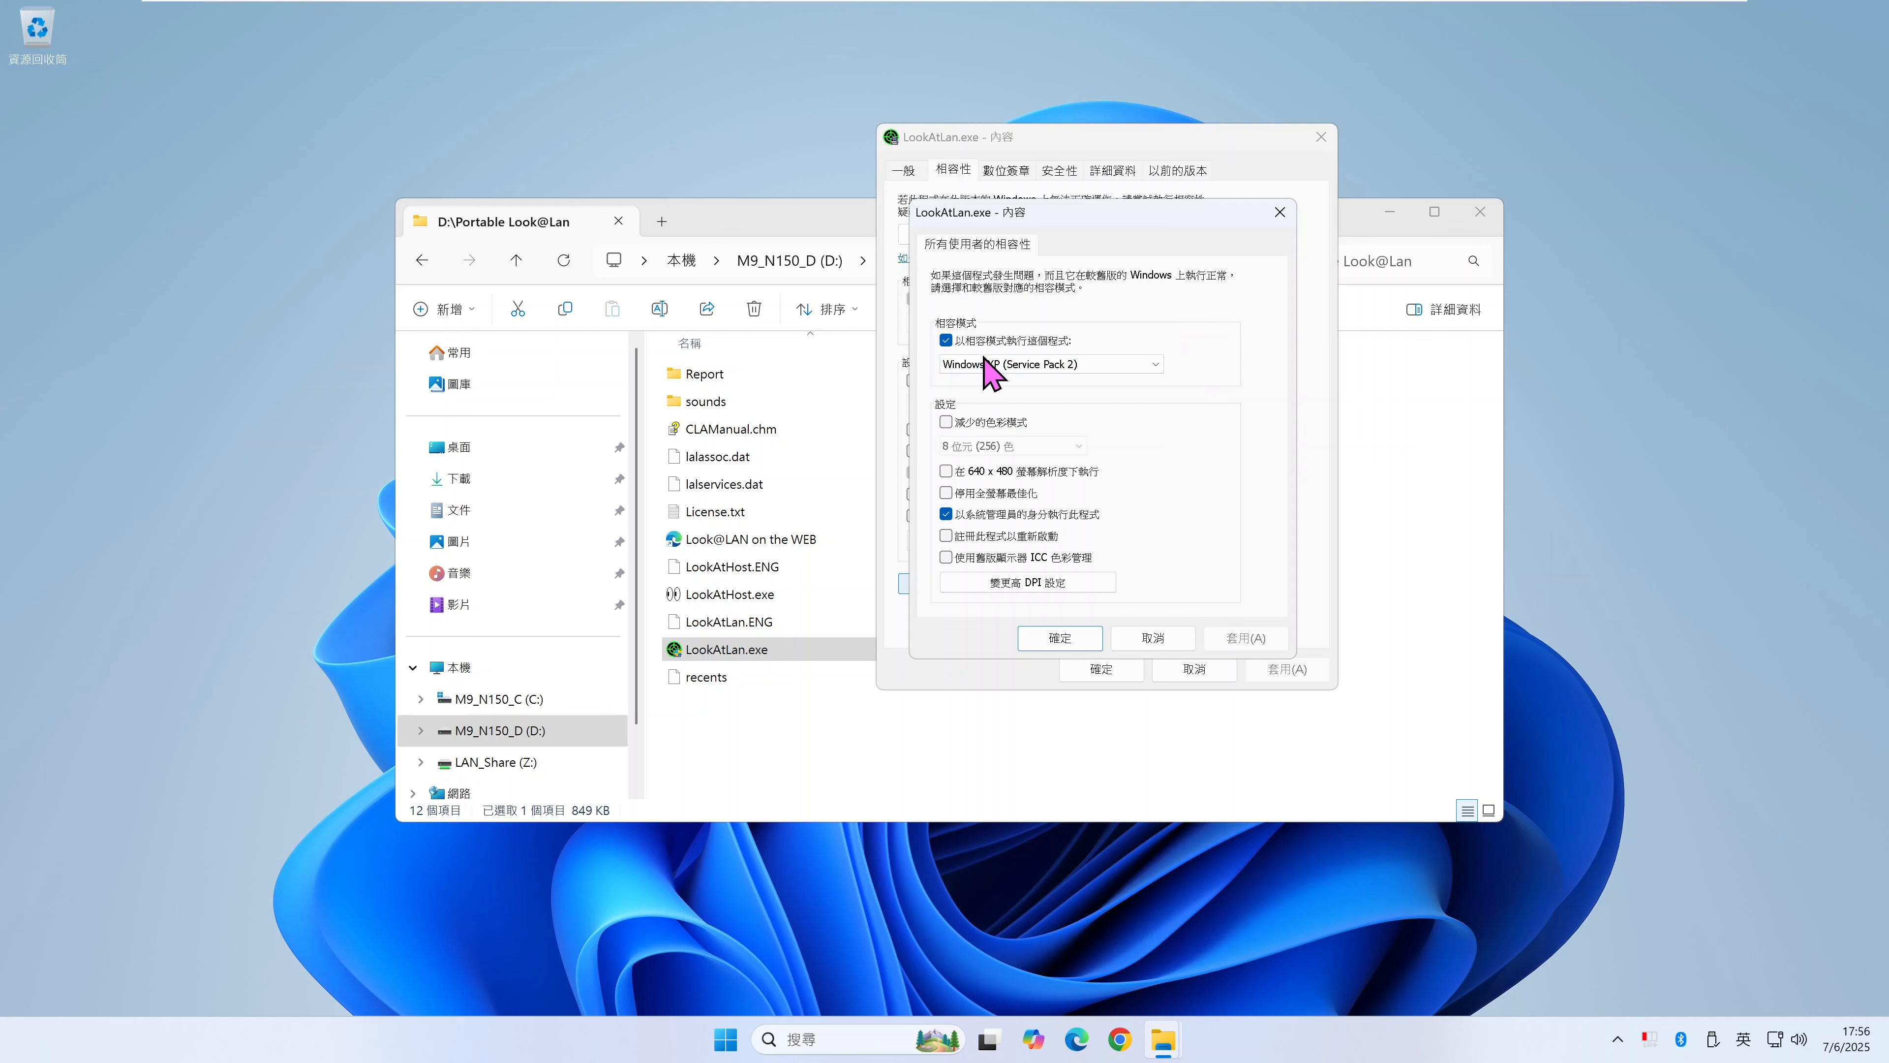
left_click(1056, 640)
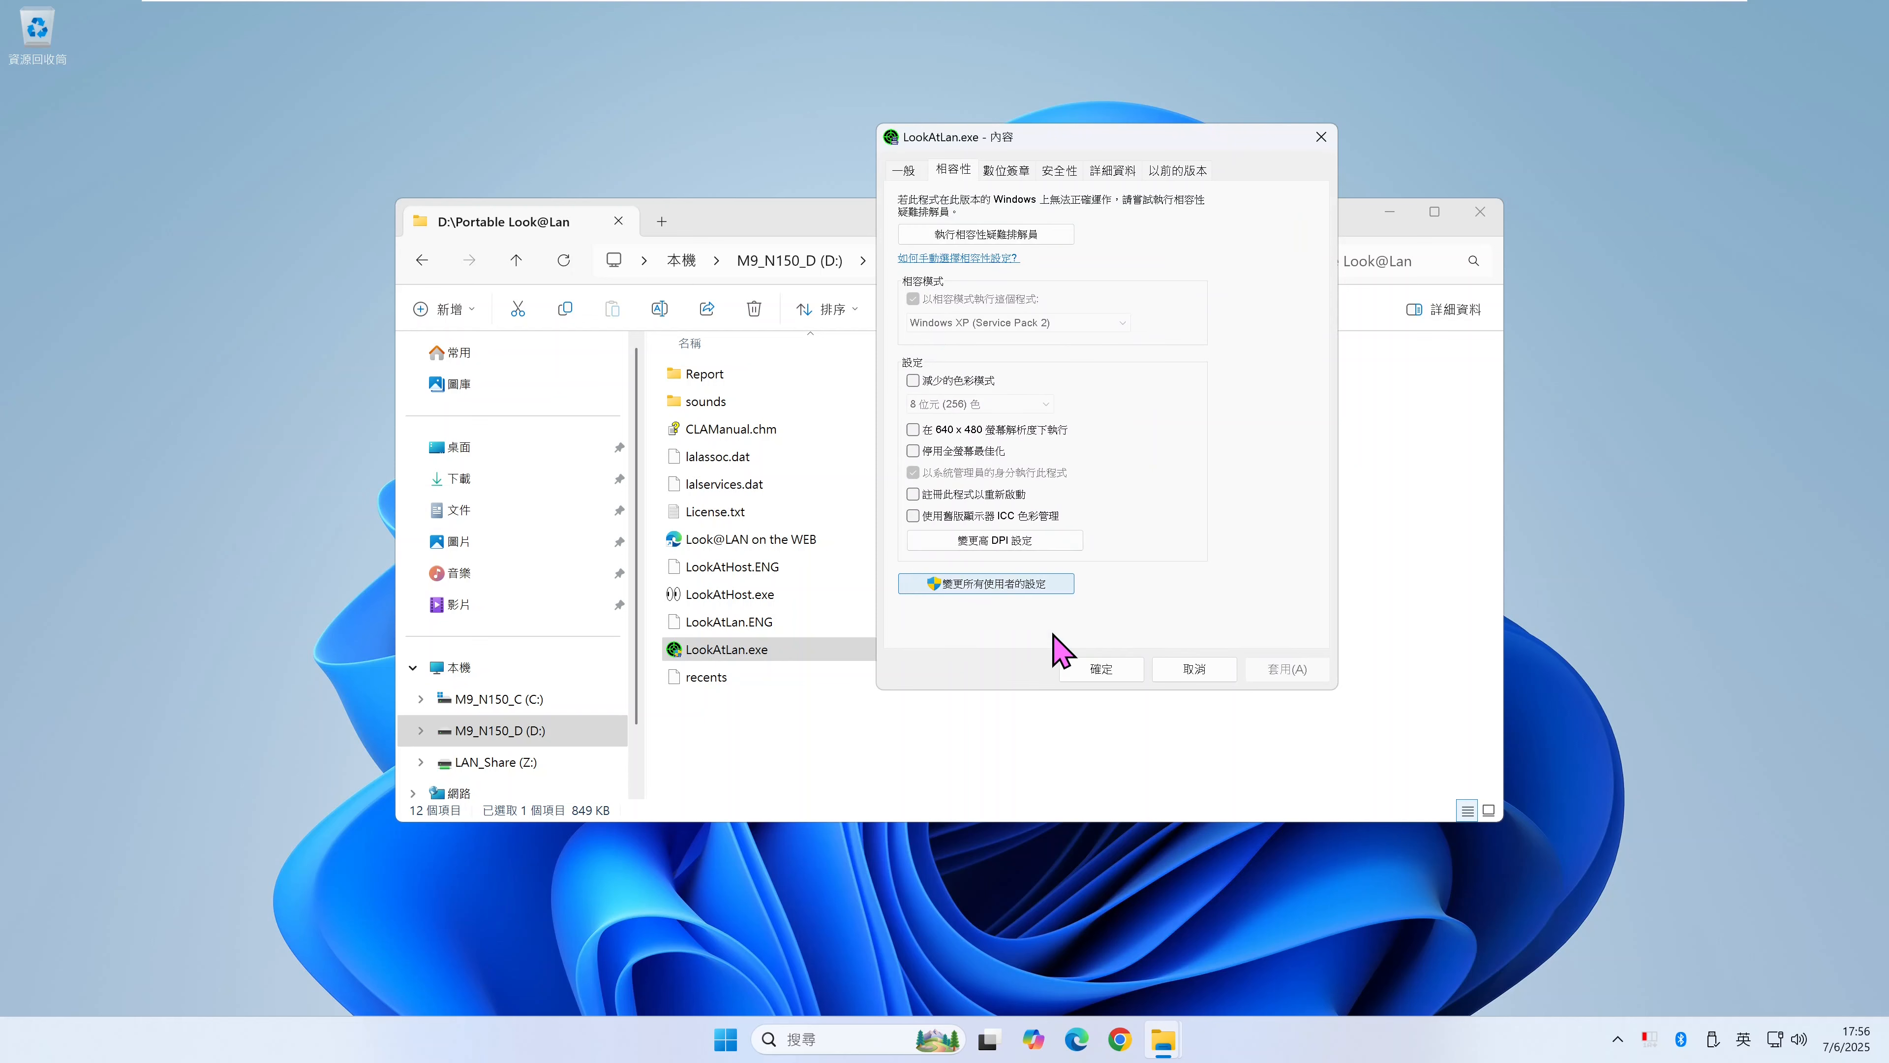
- Apply the properties, launch LookAtLan.exe and close the File Explorer window
left_click(1112, 669)
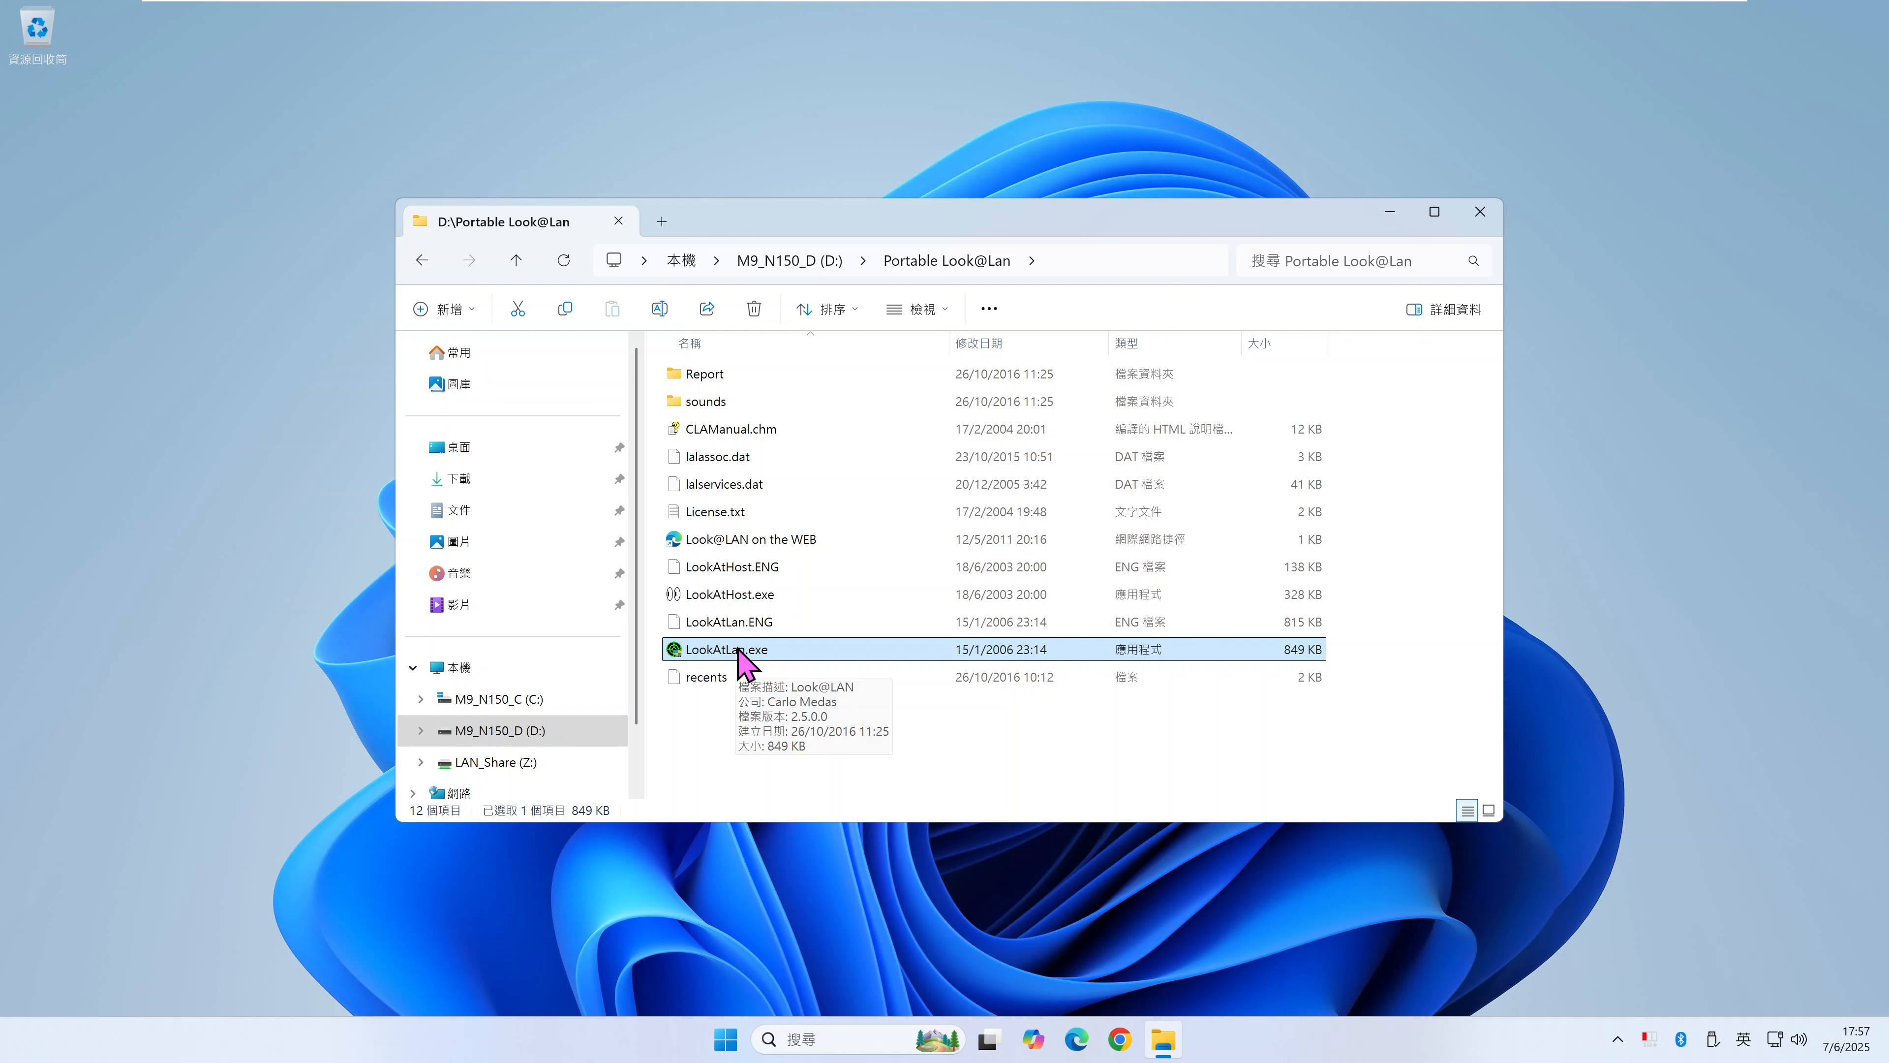
double_click(740, 651)
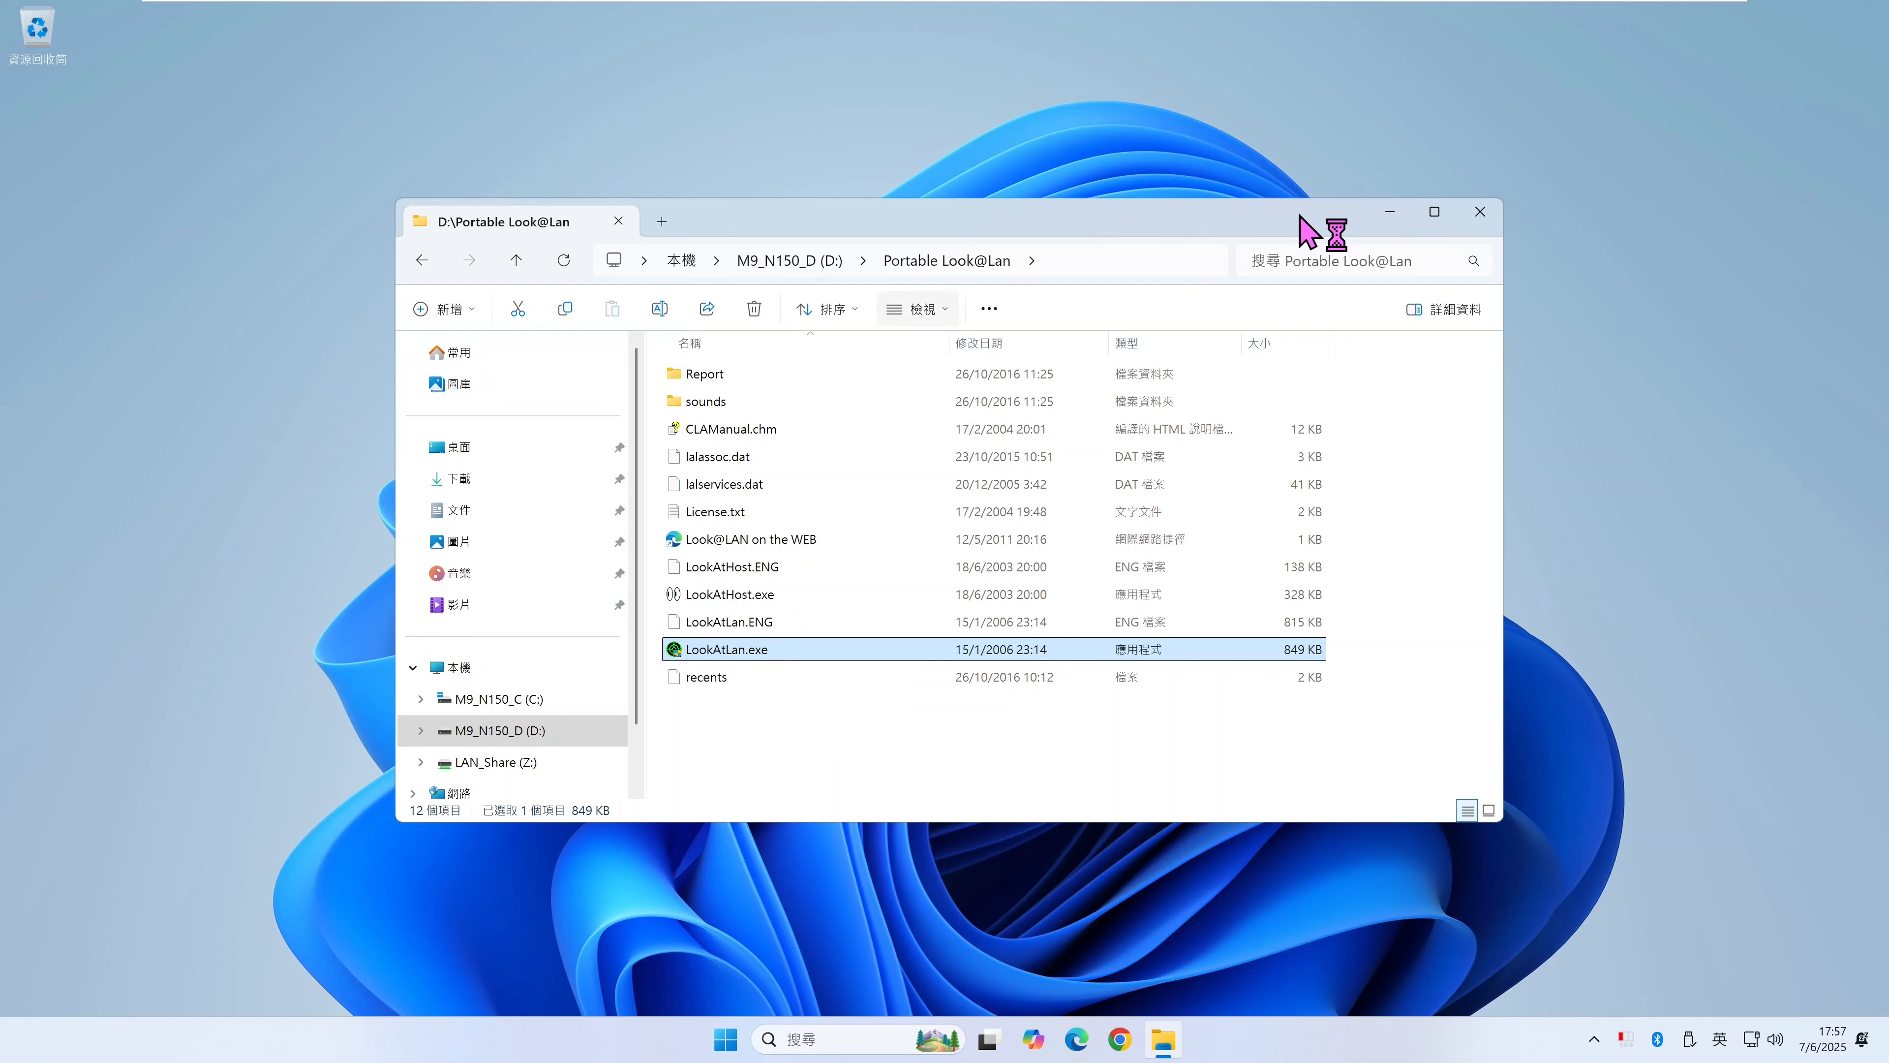
left_click(1483, 213)
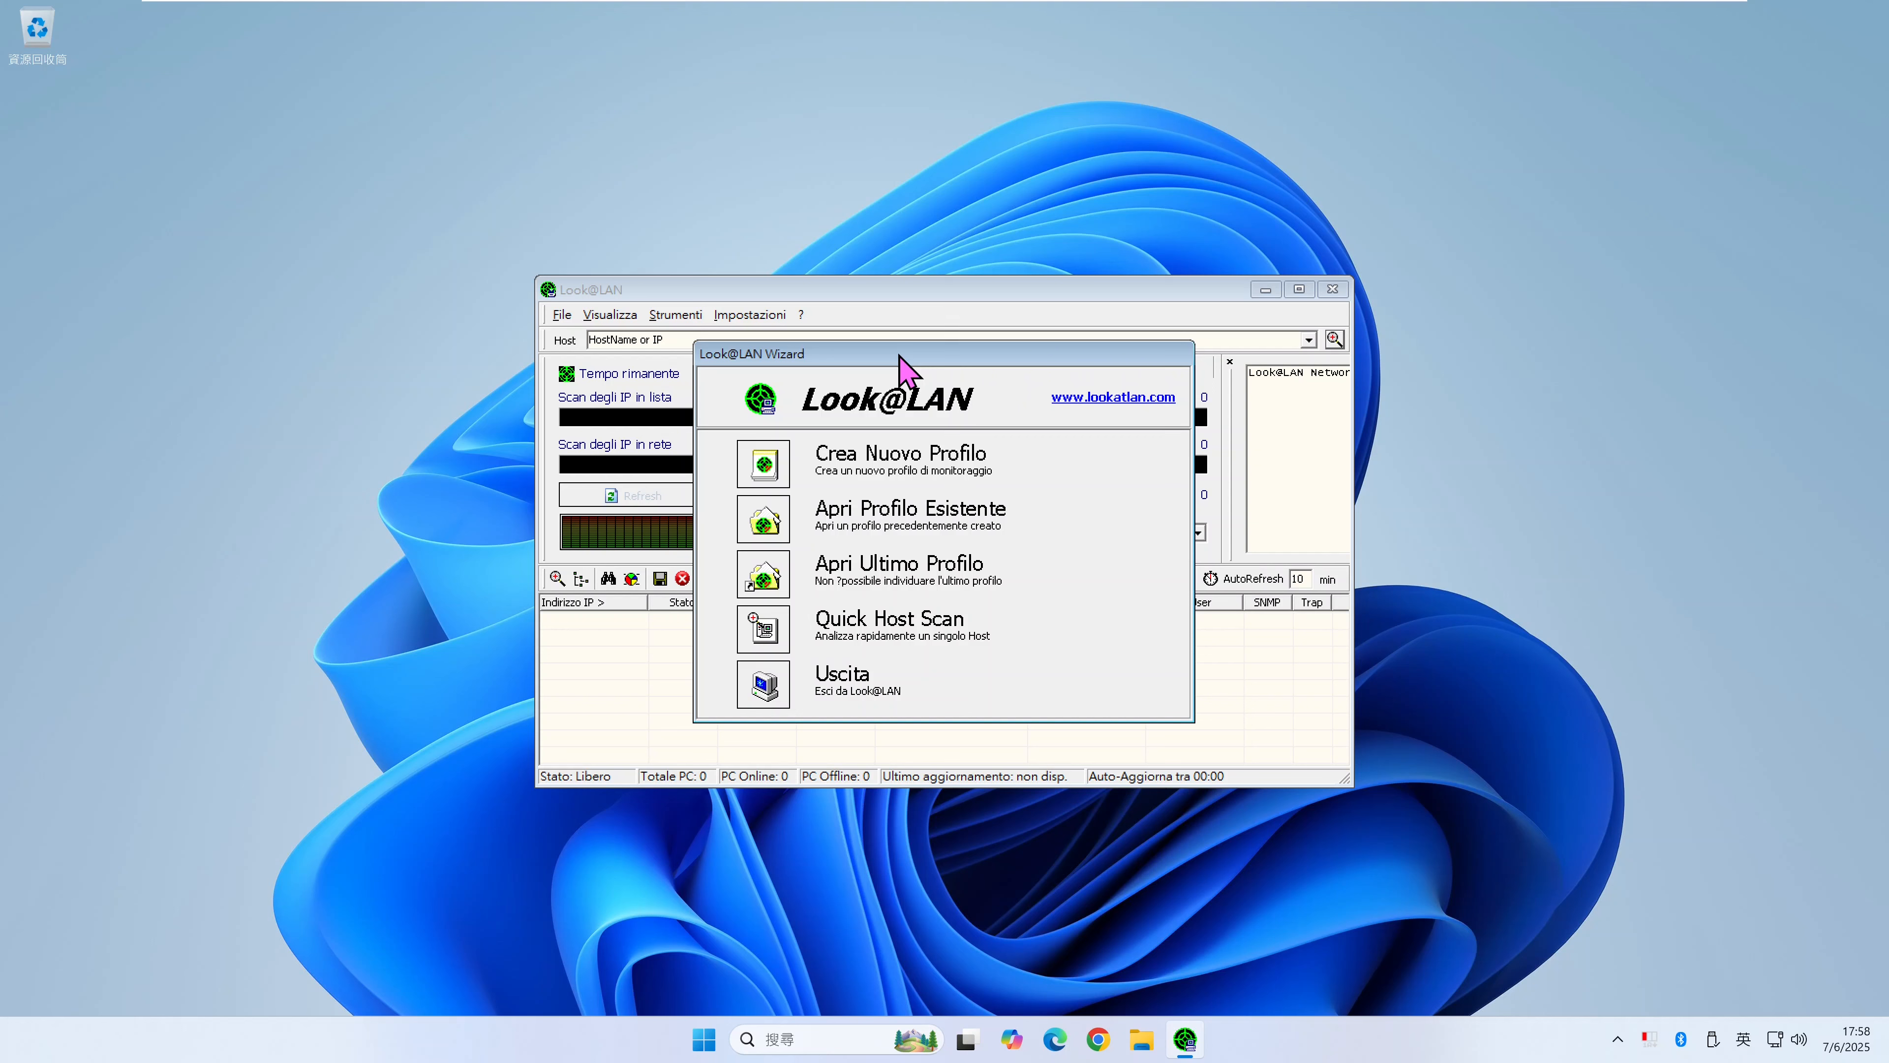
- Run a Quick Host Scan deep analysis of youtube.com
left_click(763, 627)
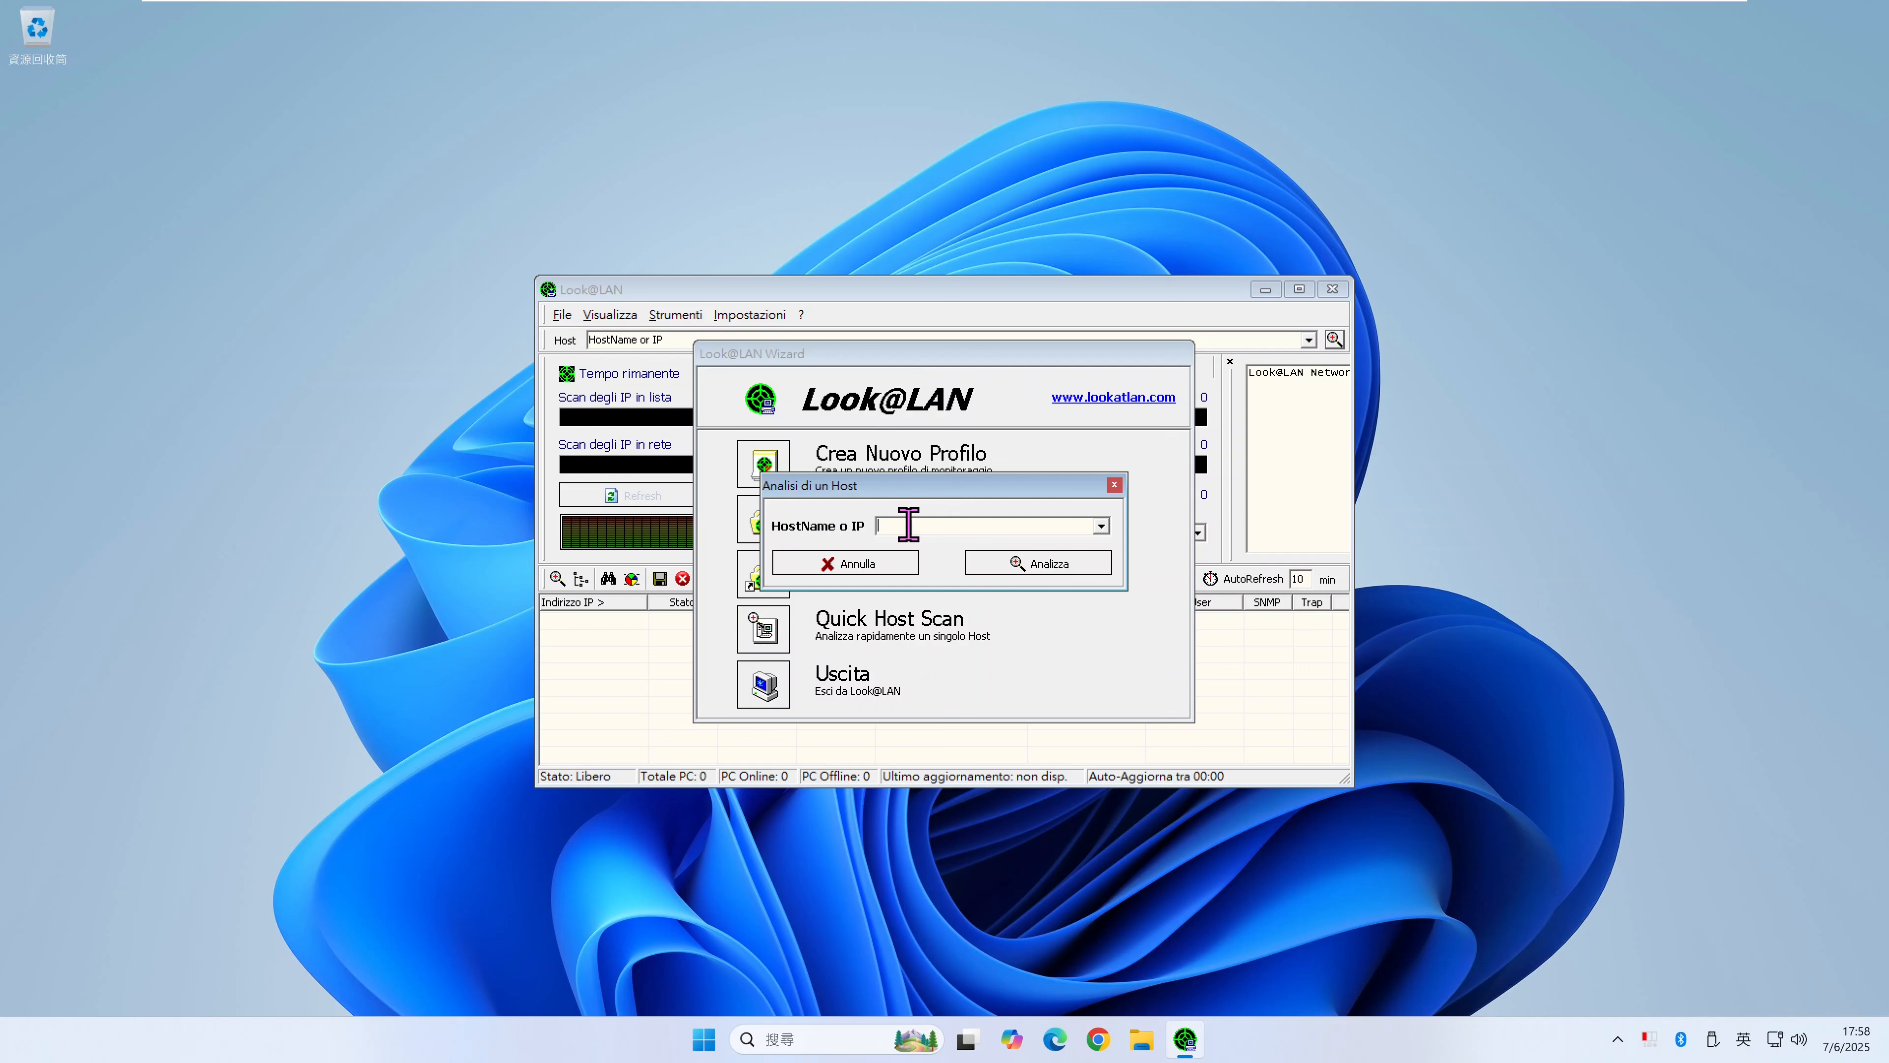
type("youtube")
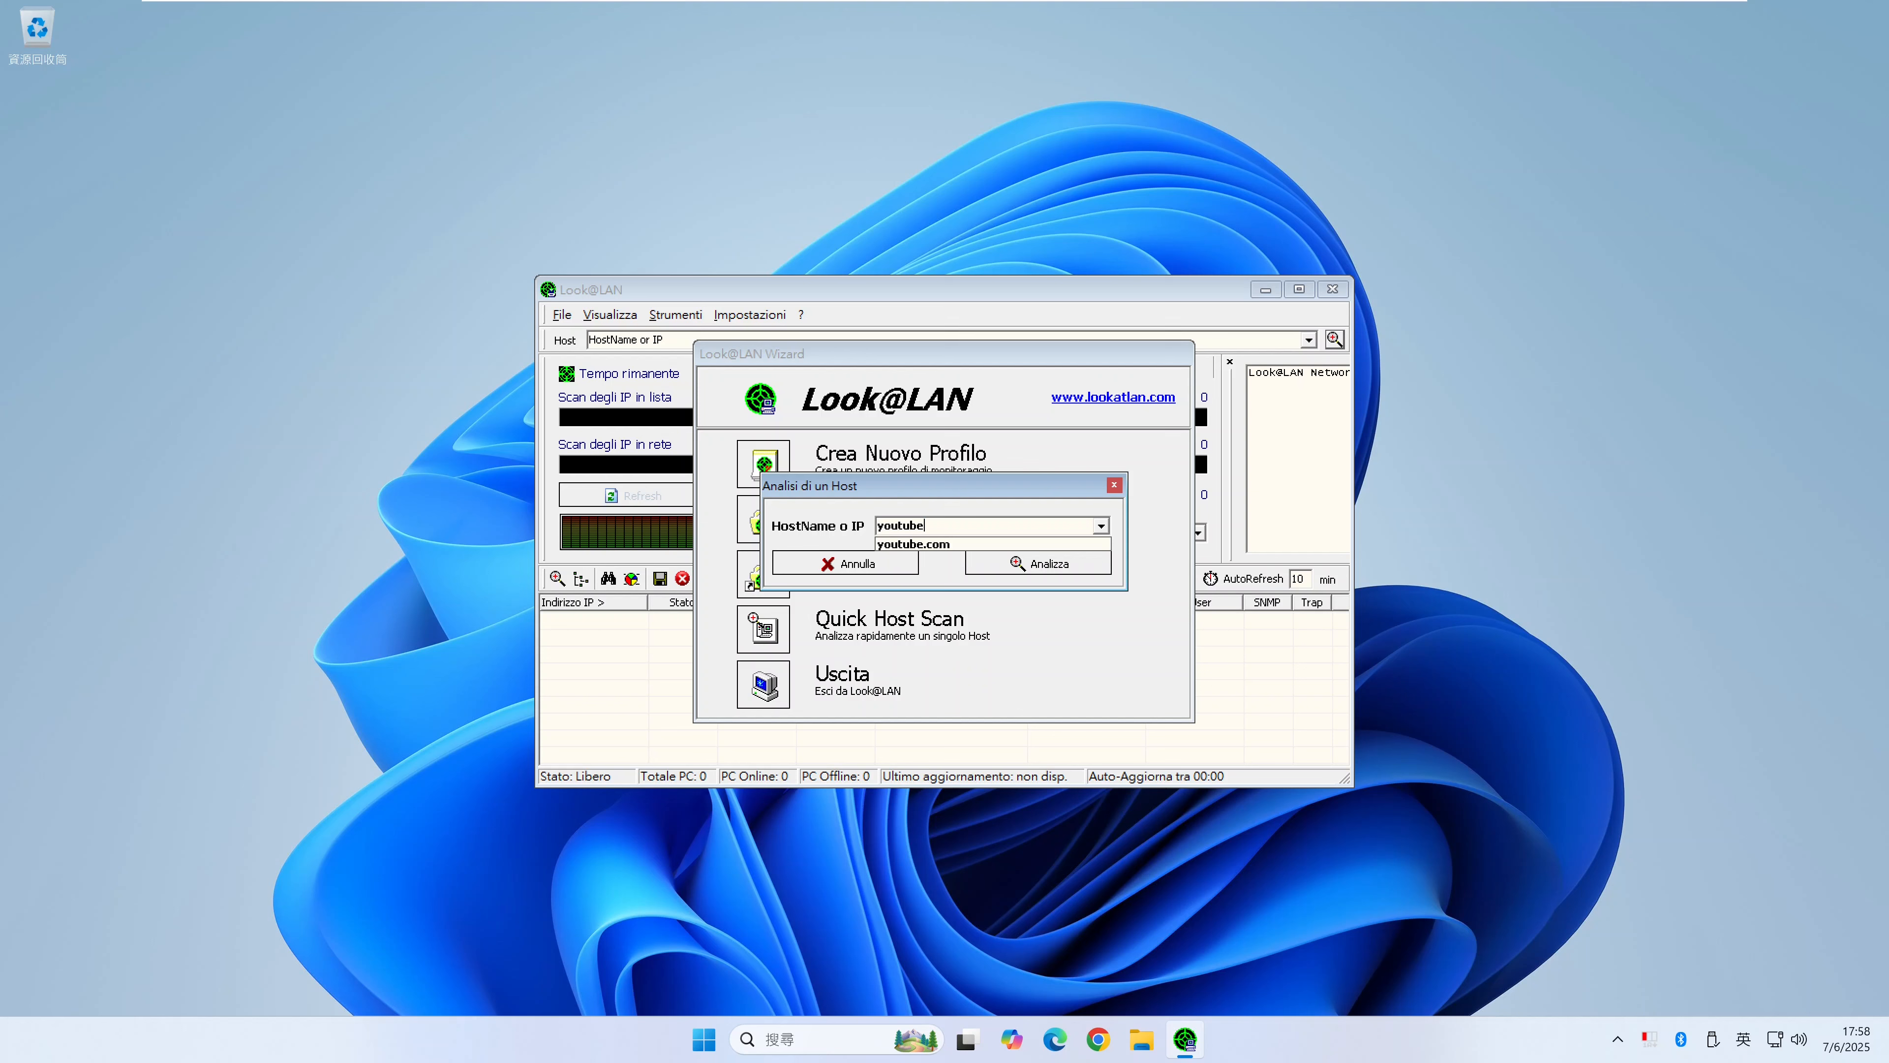
type(".com")
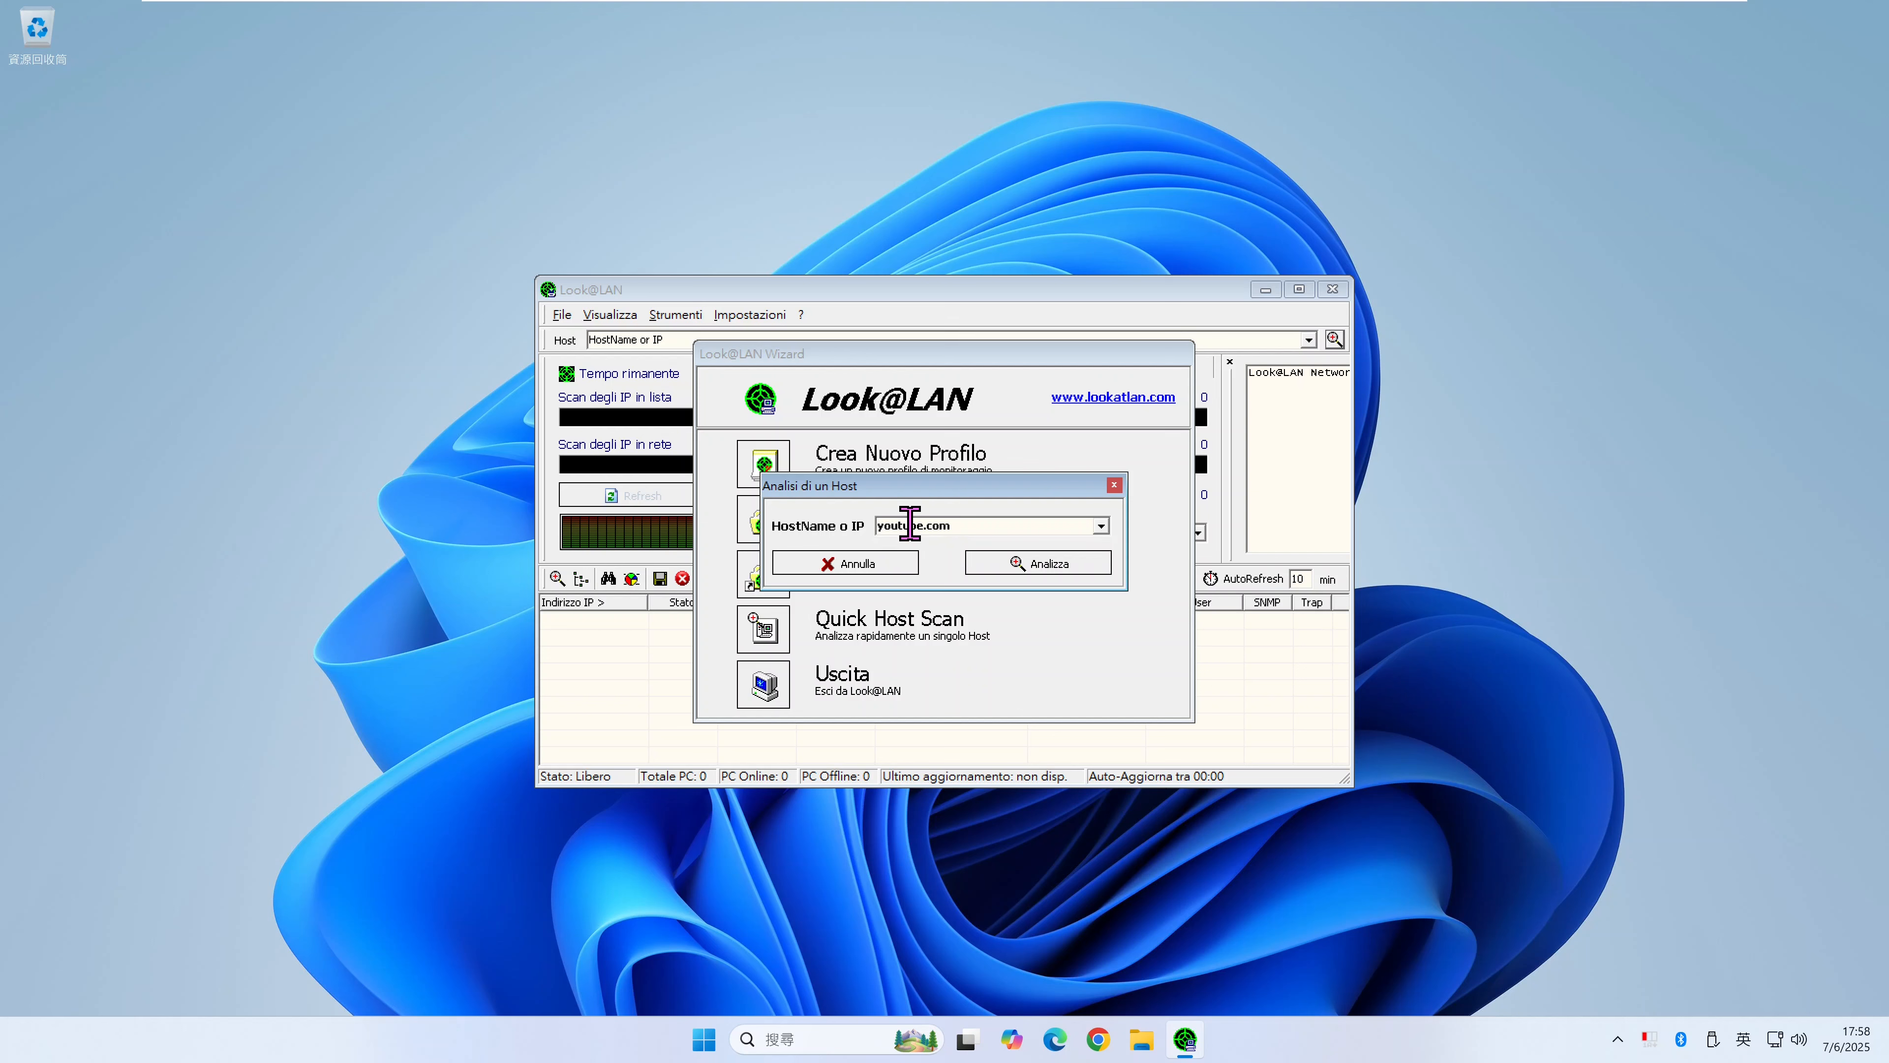
left_click(1049, 563)
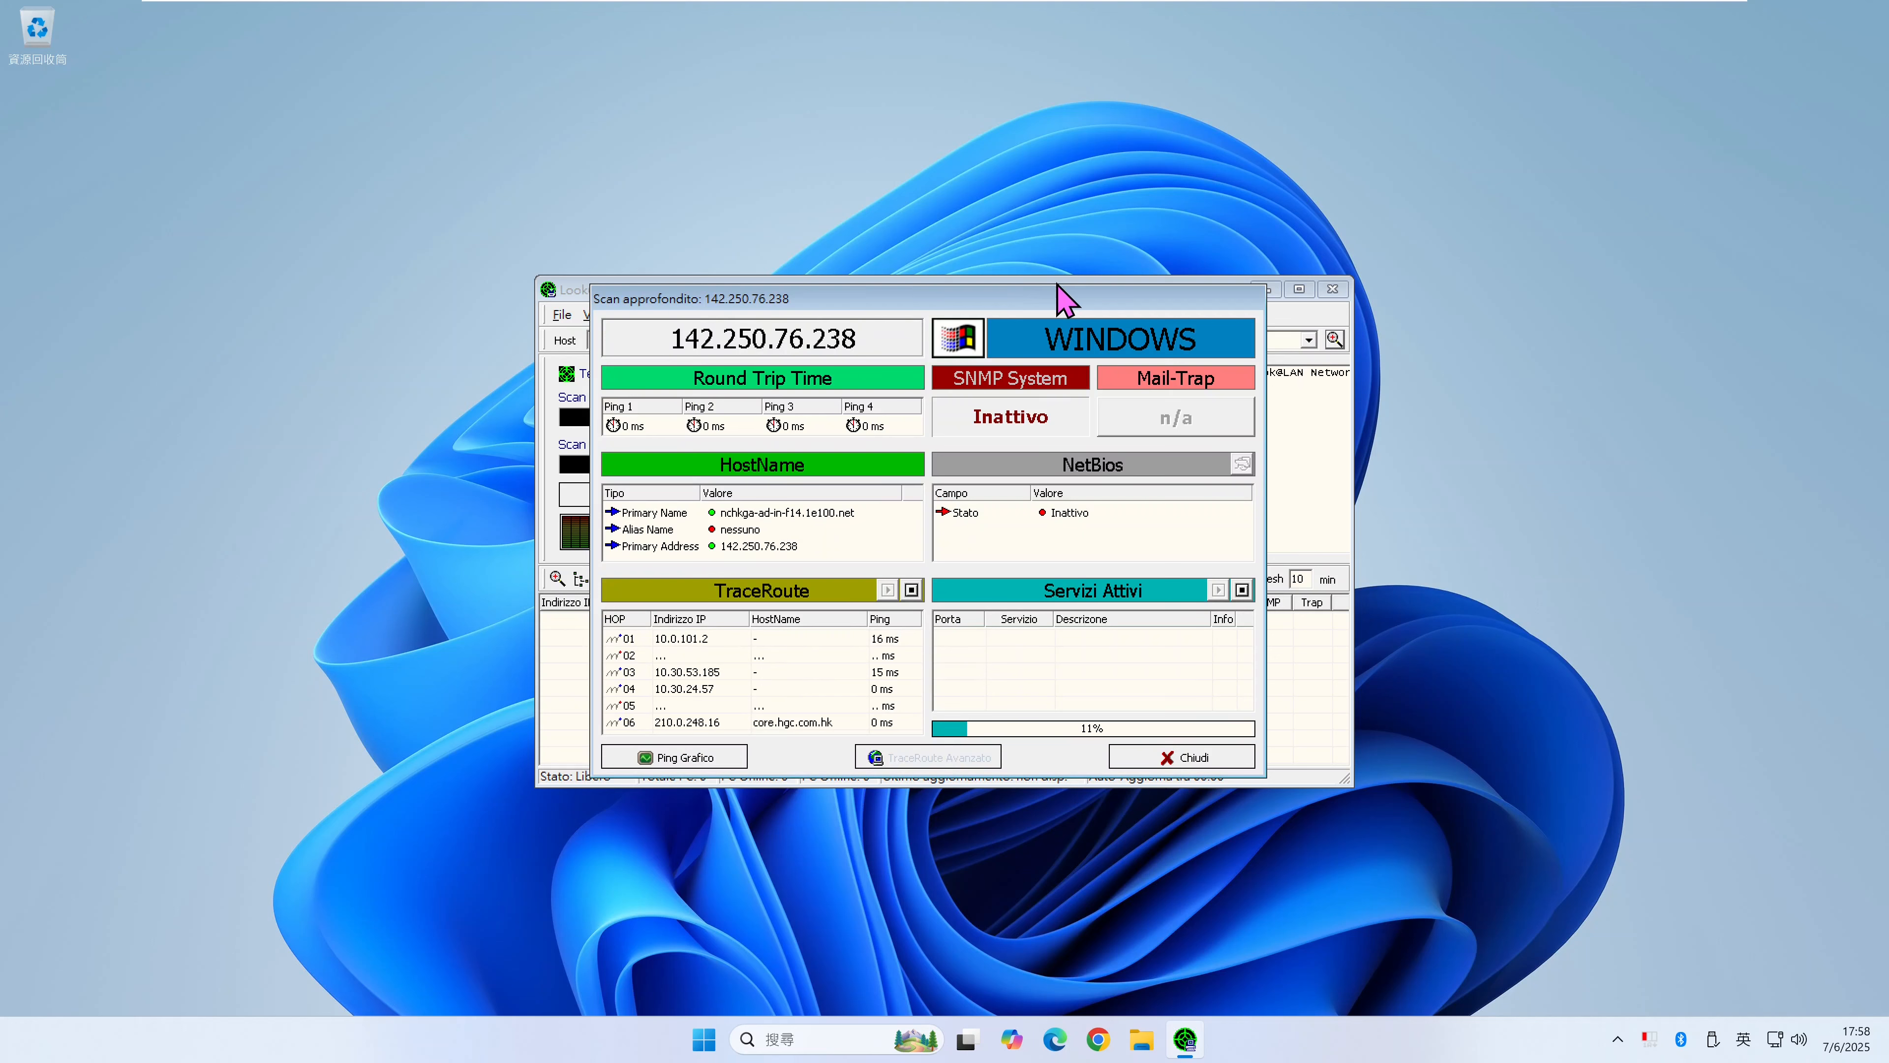
- Move the Scan approfondito window up and stretch it taller to show all active services
left_click_drag(1057, 284, 1075, 28)
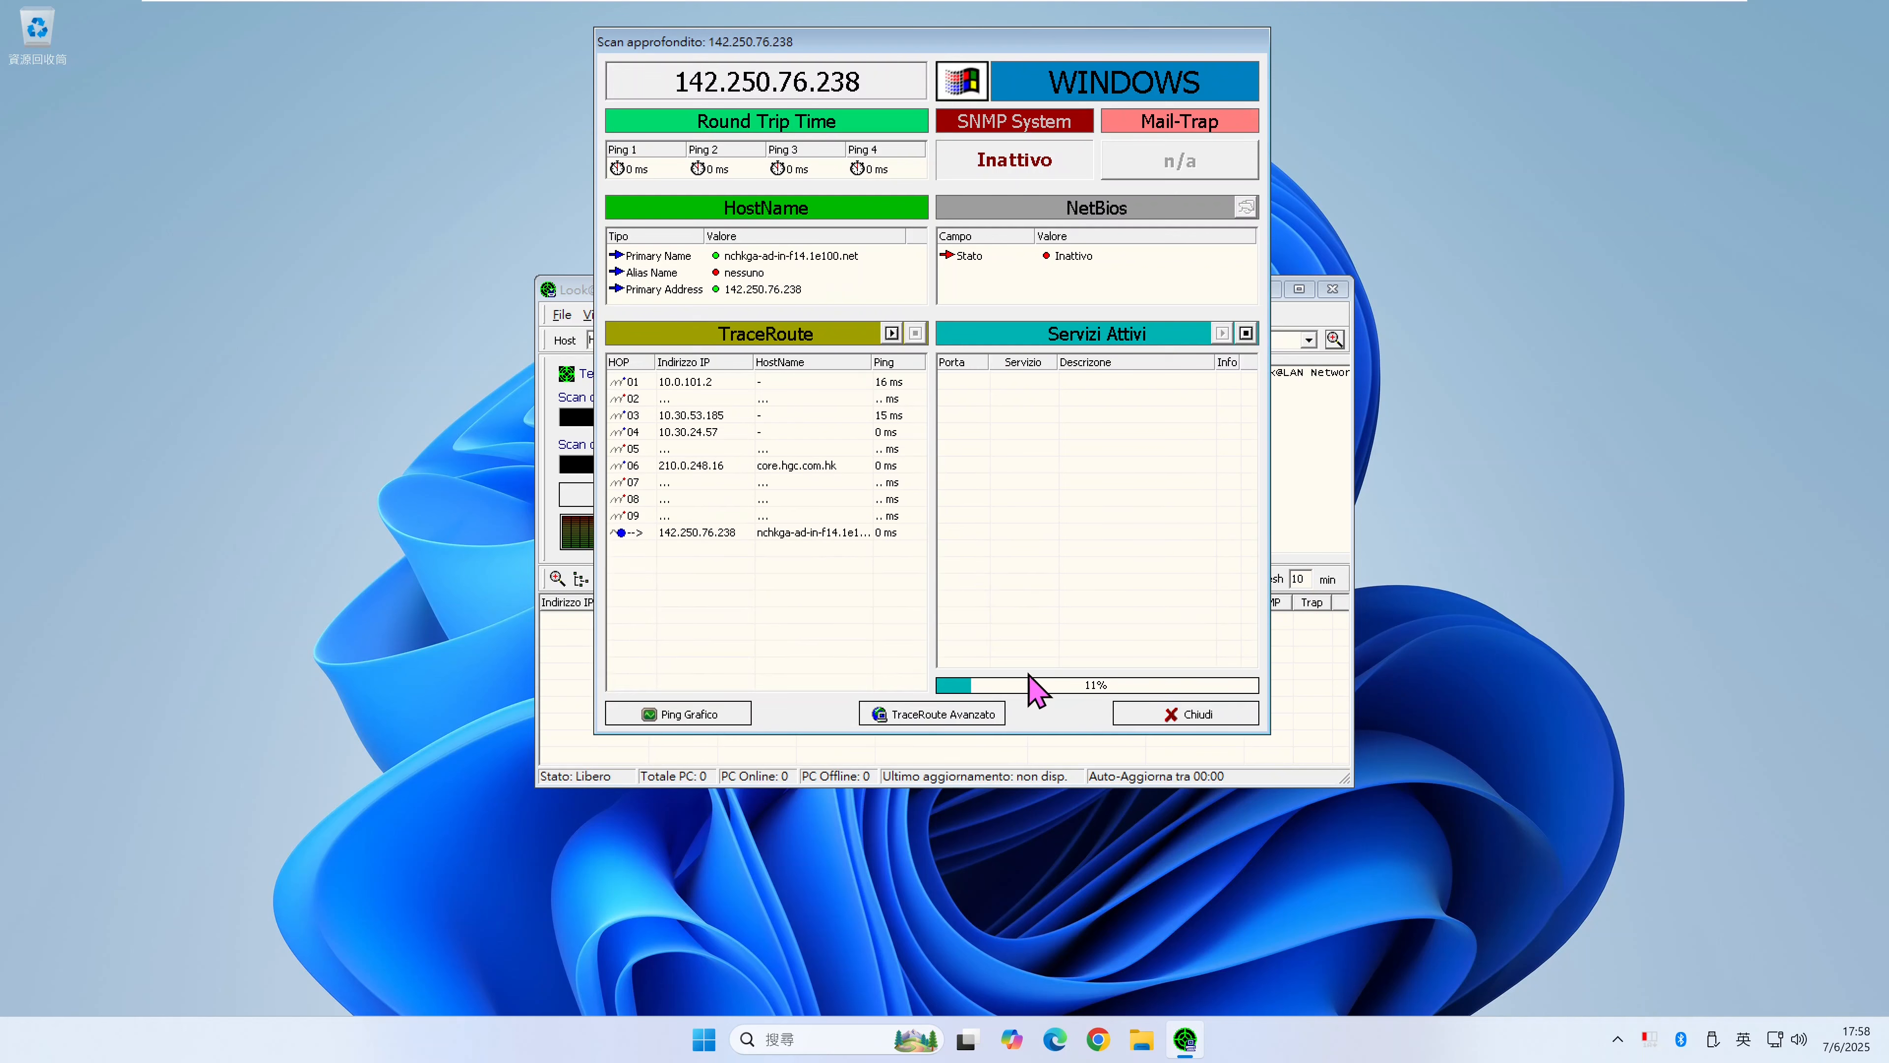
left_click_drag(1041, 732, 1040, 984)
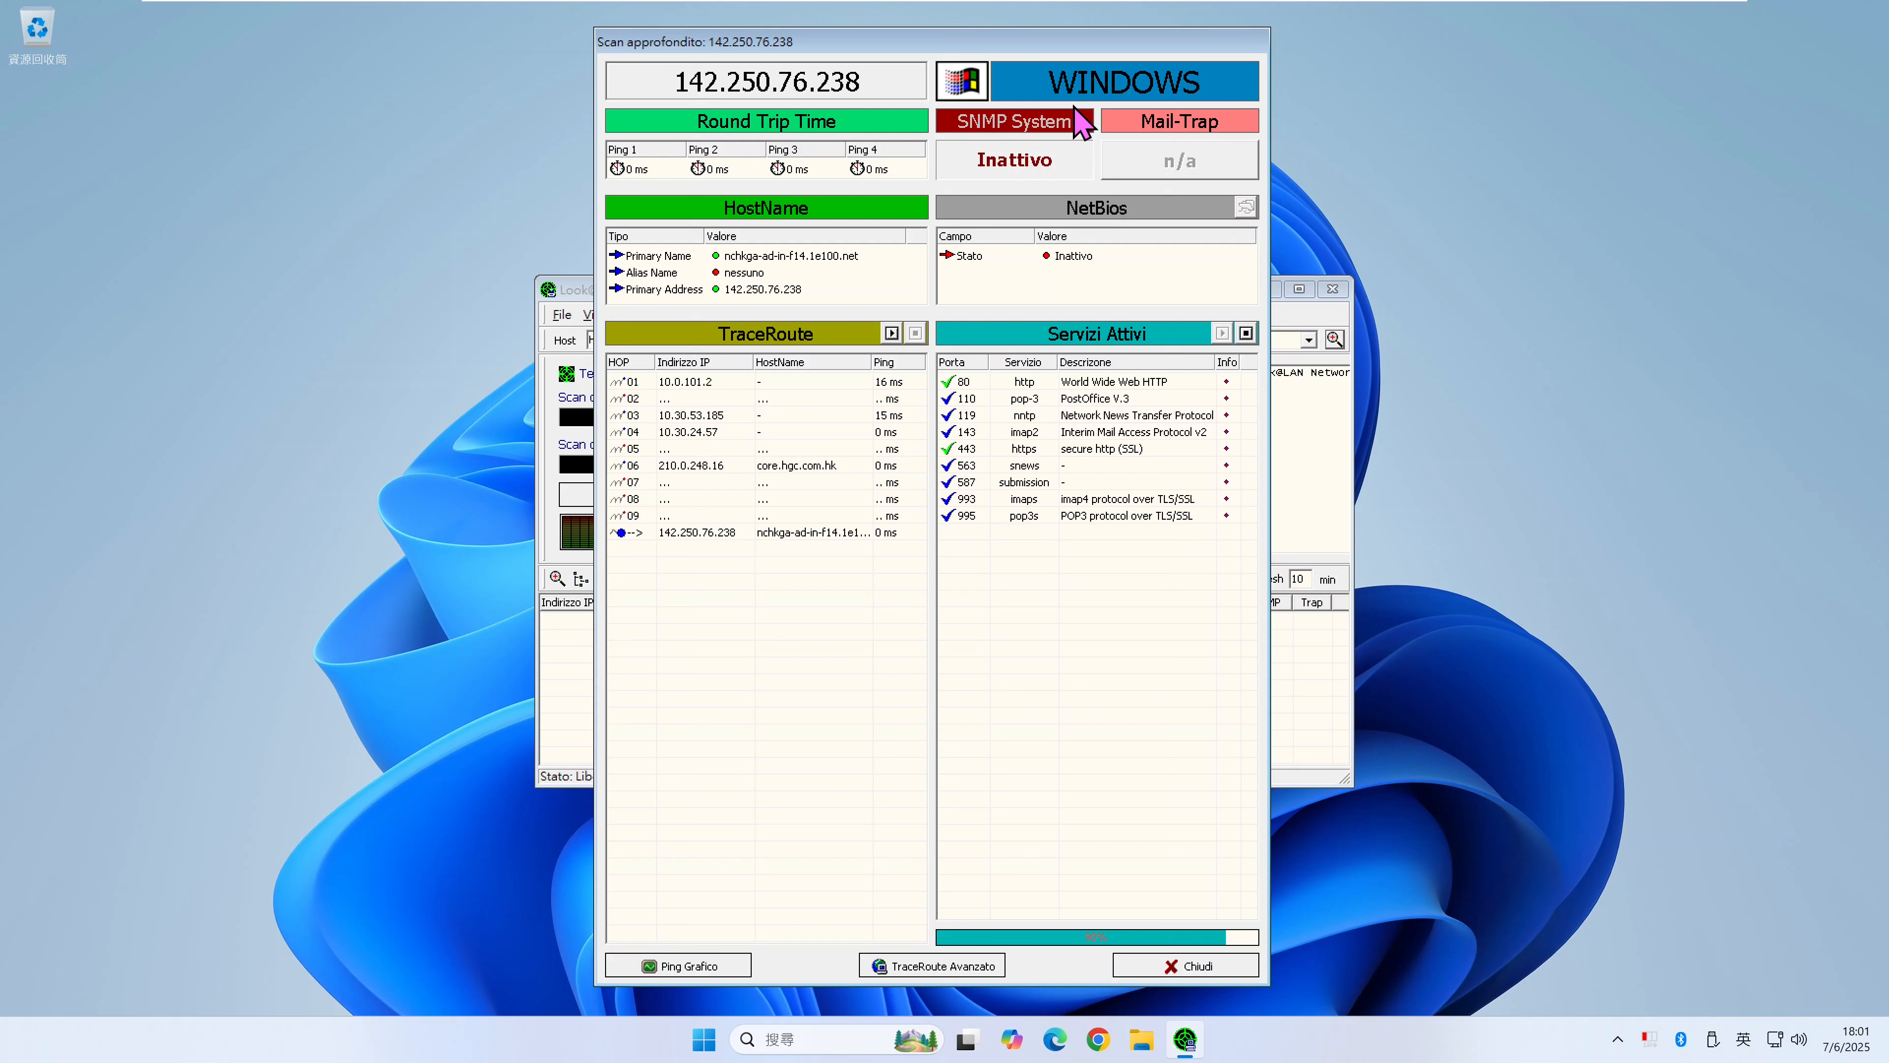
- Close the youtube.com deep-scan results and return to the Look@LAN Wizard start page
left_click(1197, 968)
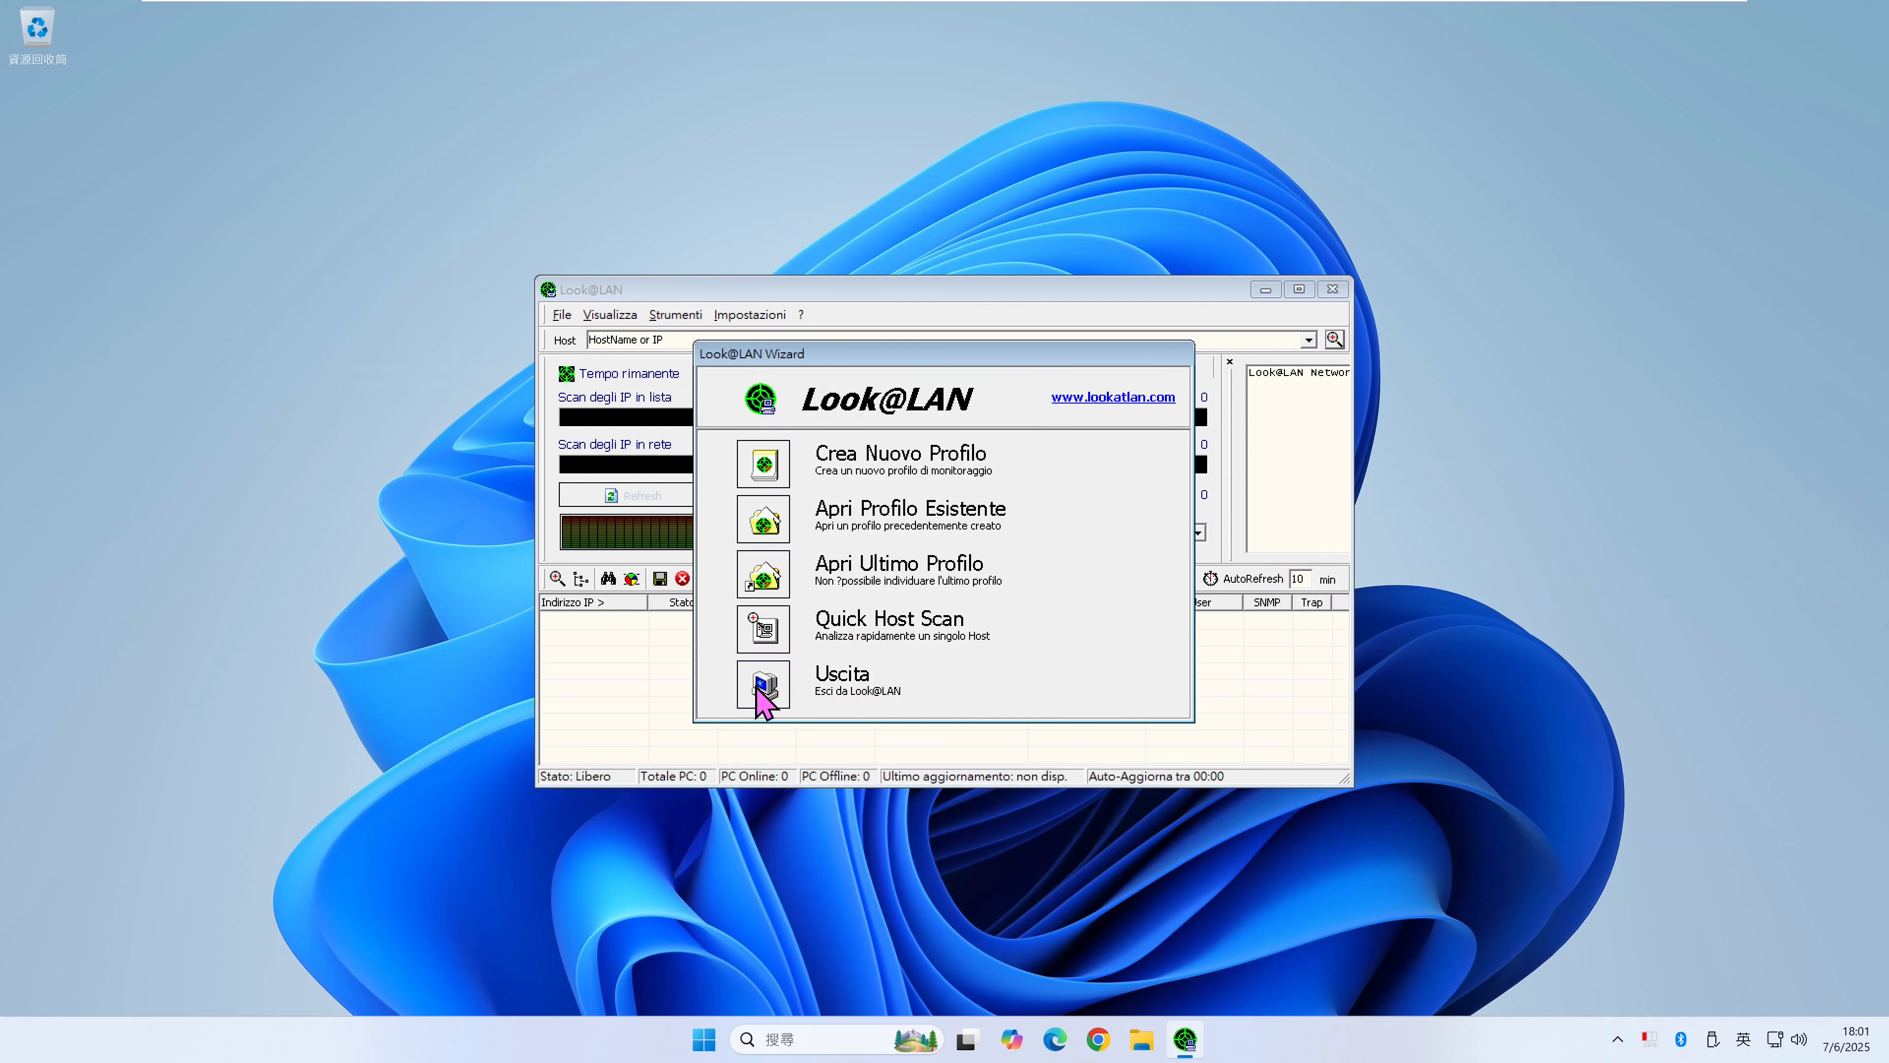
left_click(762, 684)
- Start a new profile and replace its default name with Demo
left_click(764, 469)
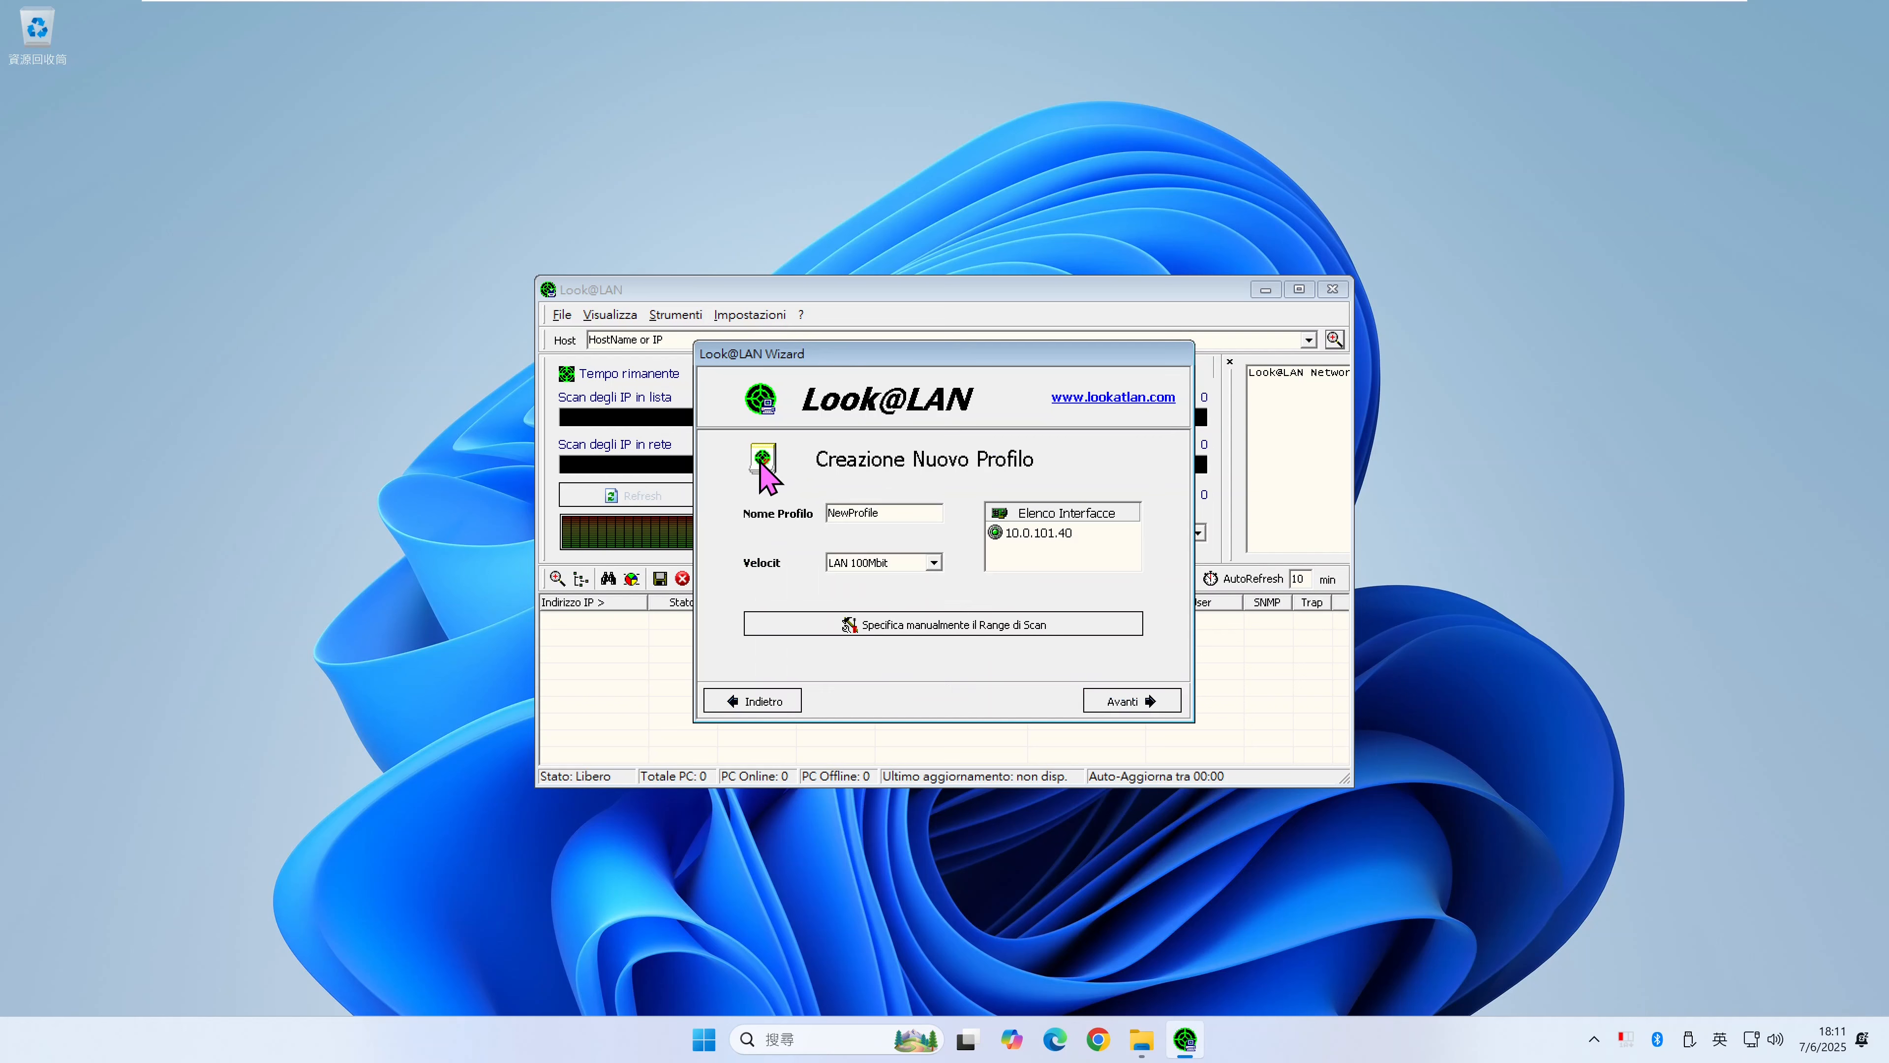
double_click(899, 513)
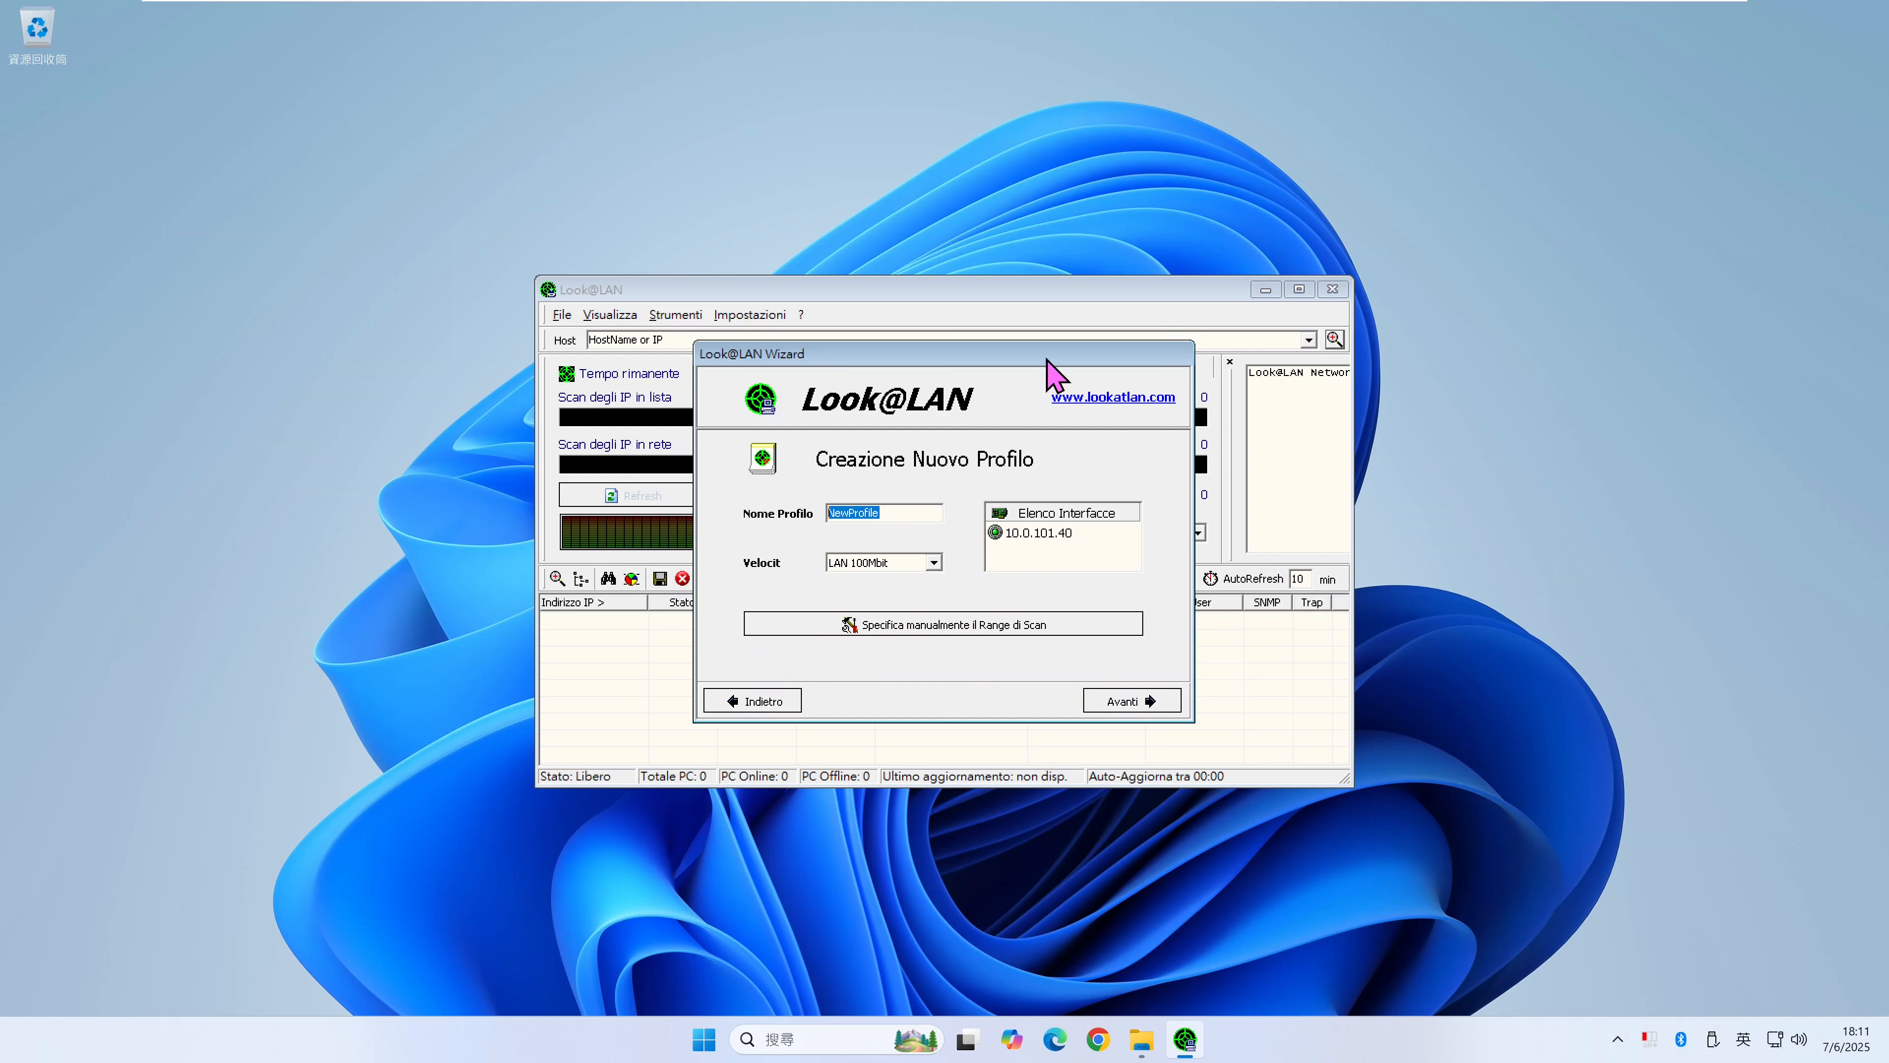
type("Demo")
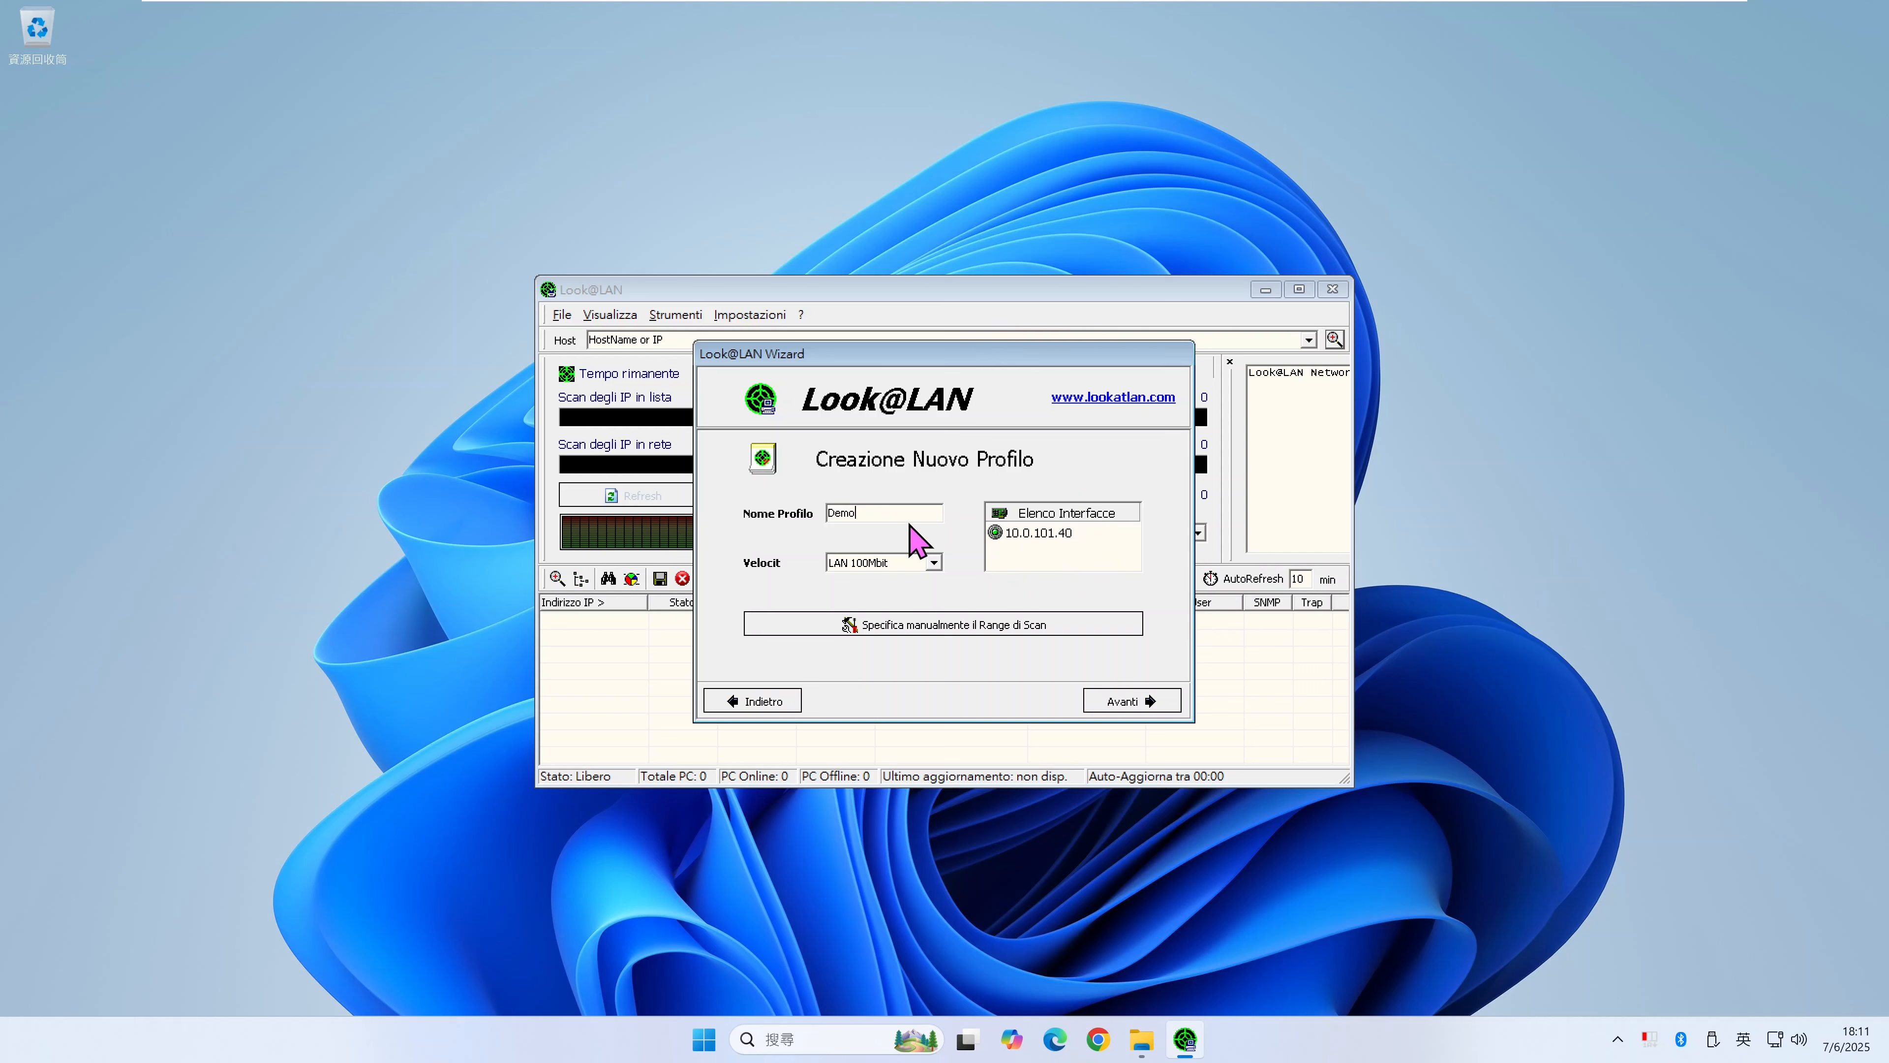
- Set the scan range 10.0.101.0–10.0.101.255 from interface 10.0.101.40 and start the Demo scan
left_click(911, 629)
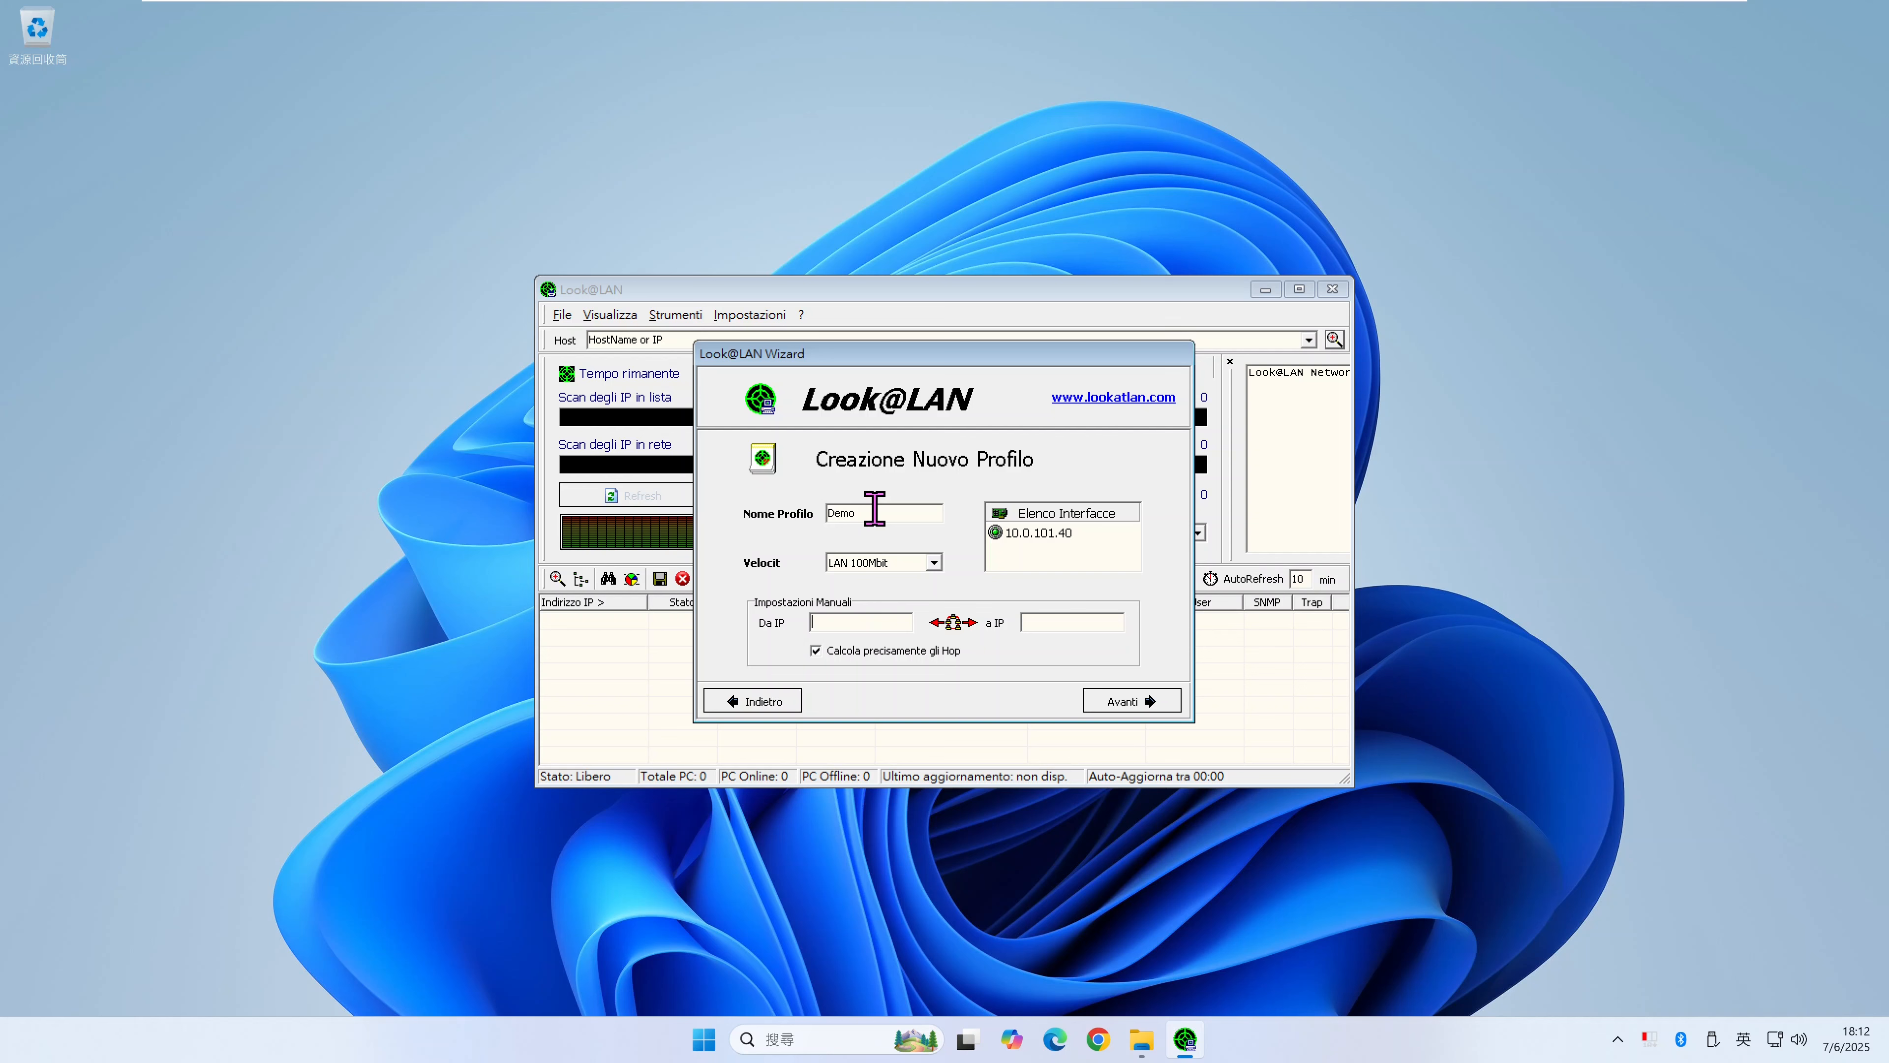
left_click(1044, 532)
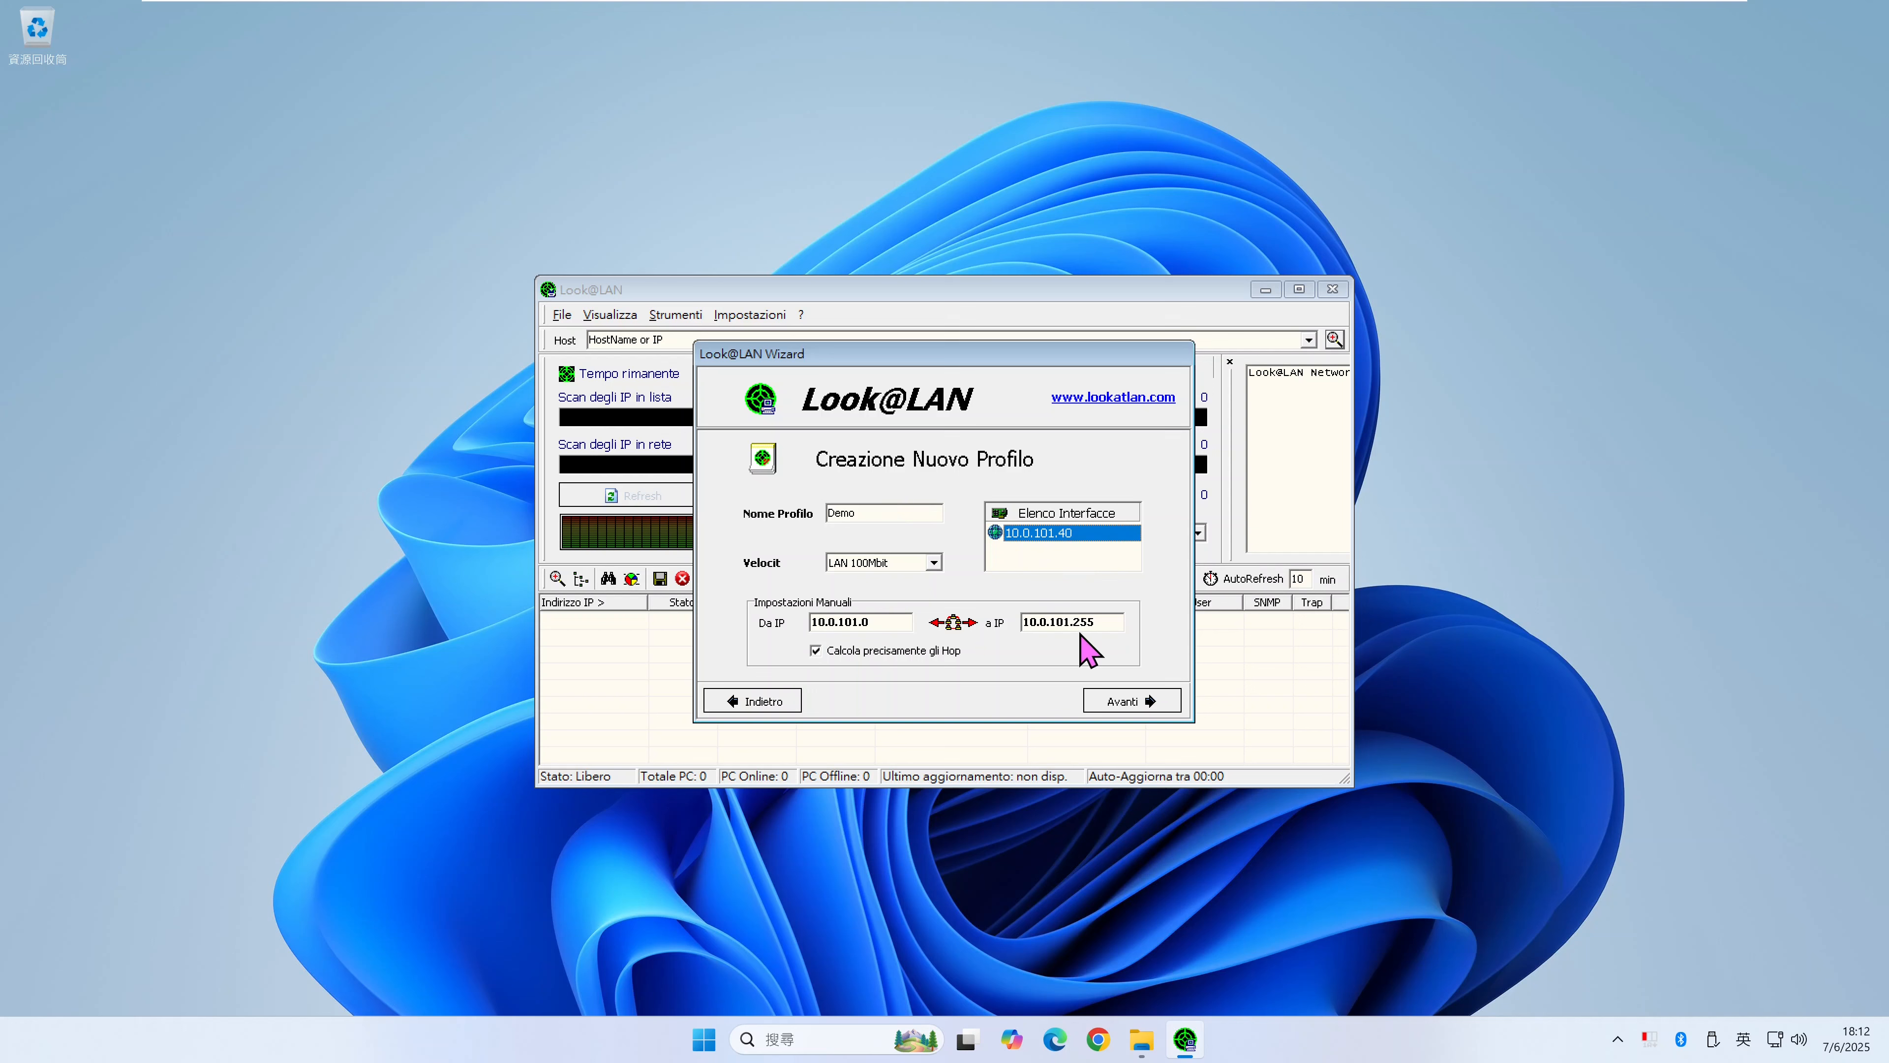
left_click(888, 627)
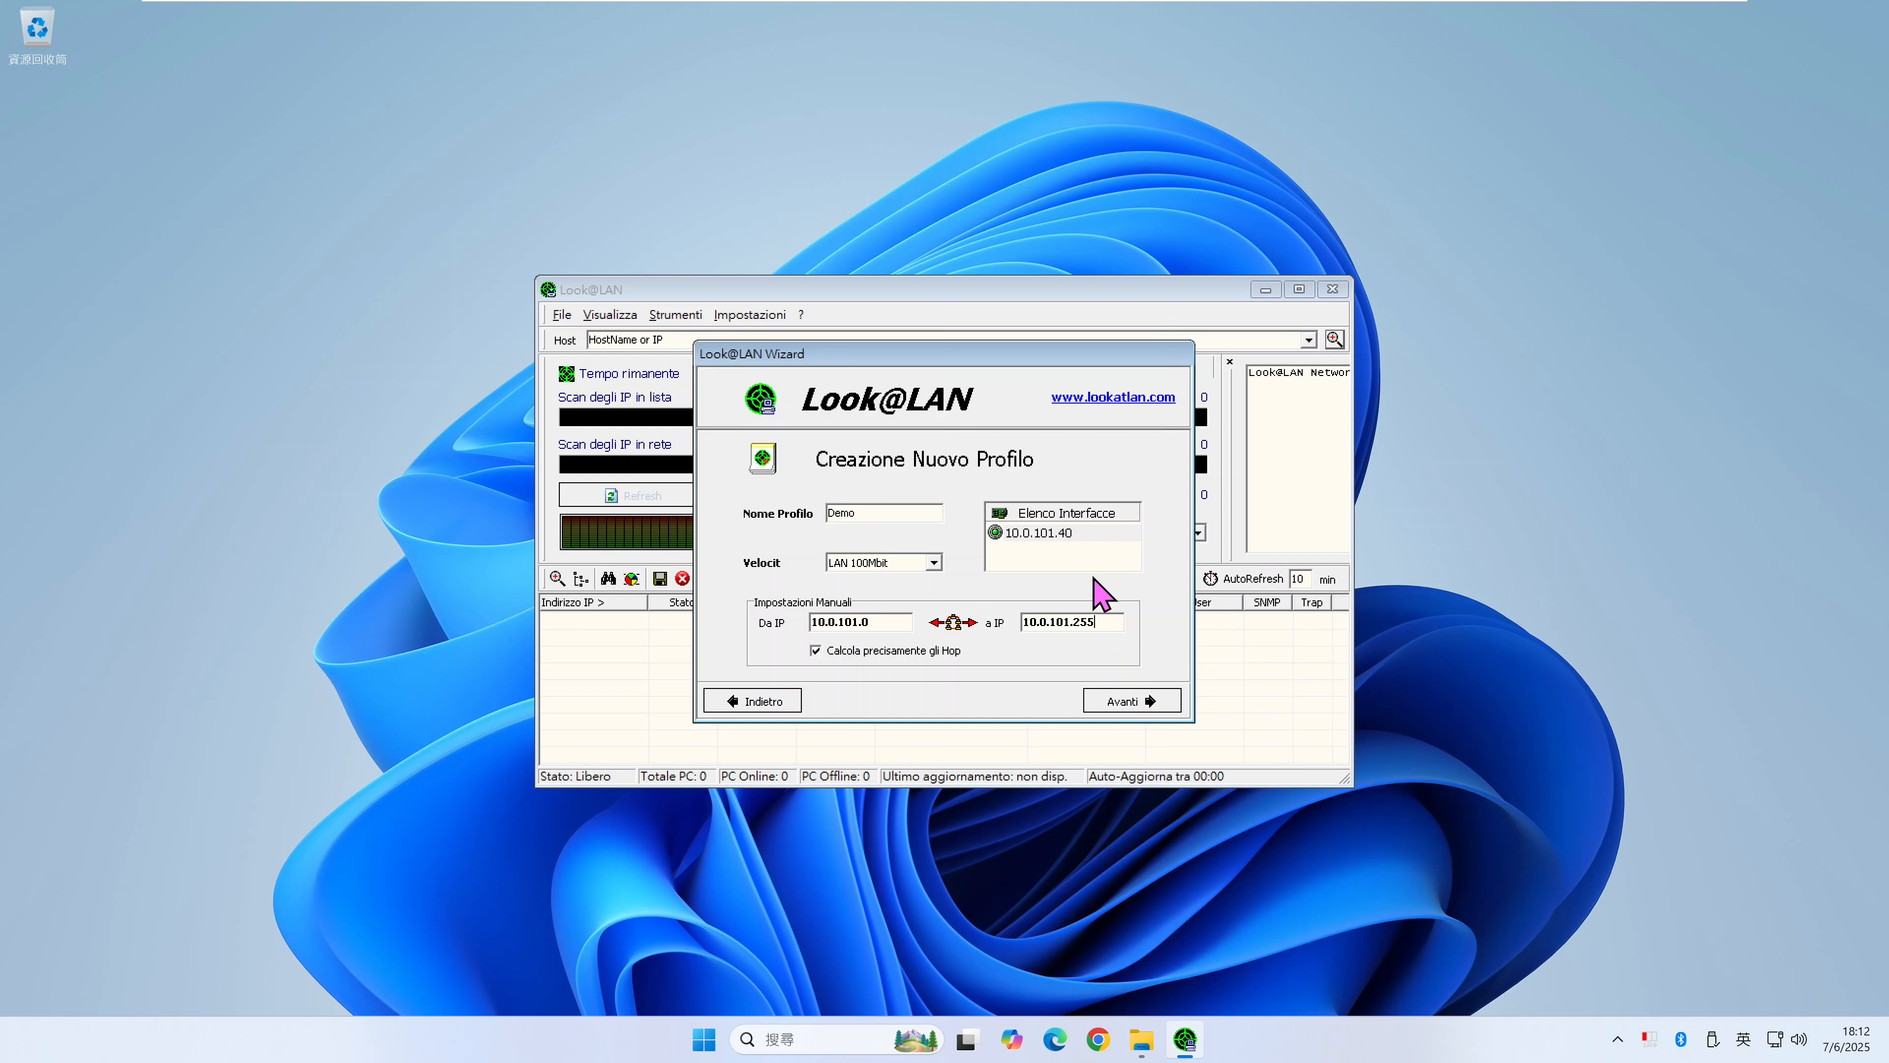
left_click(1127, 703)
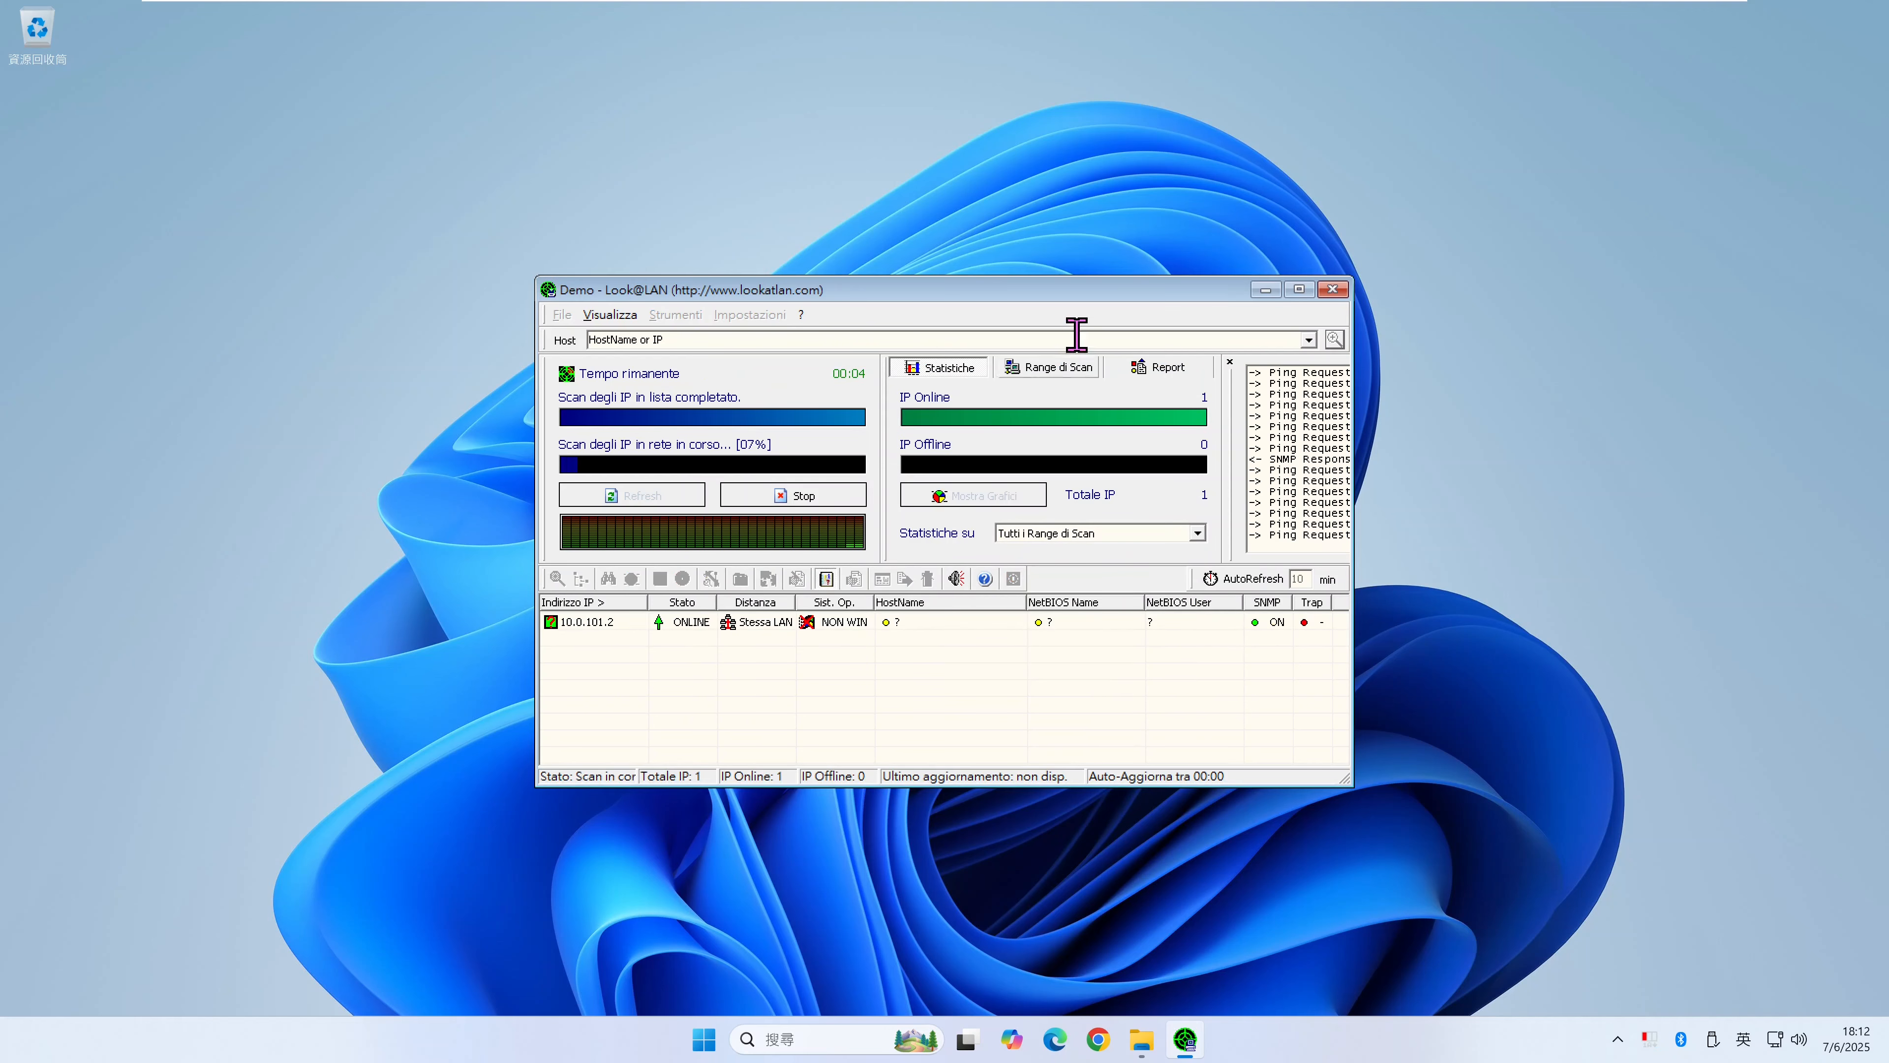
- Enlarge and reposition the Look@LAN main window while the Demo scan finishes
left_click_drag(1067, 278, 1040, 66)
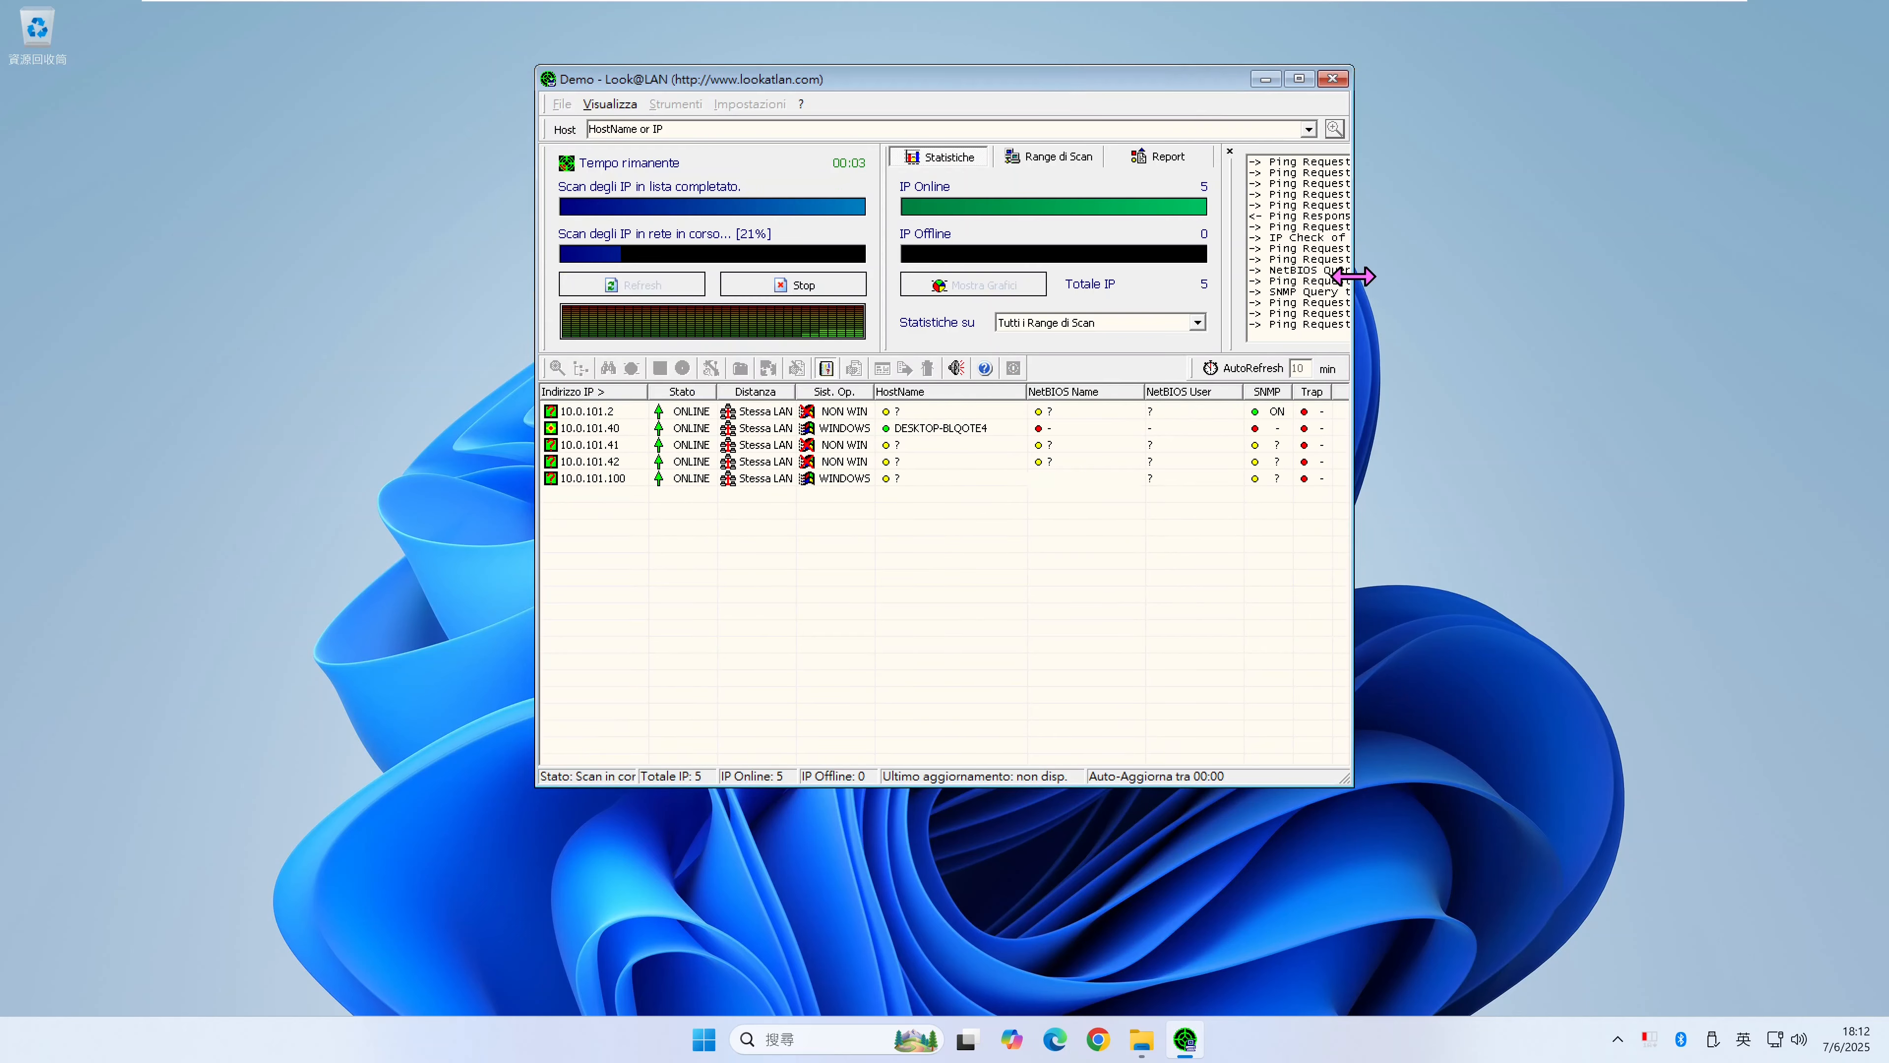
left_click_drag(1351, 281, 1609, 266)
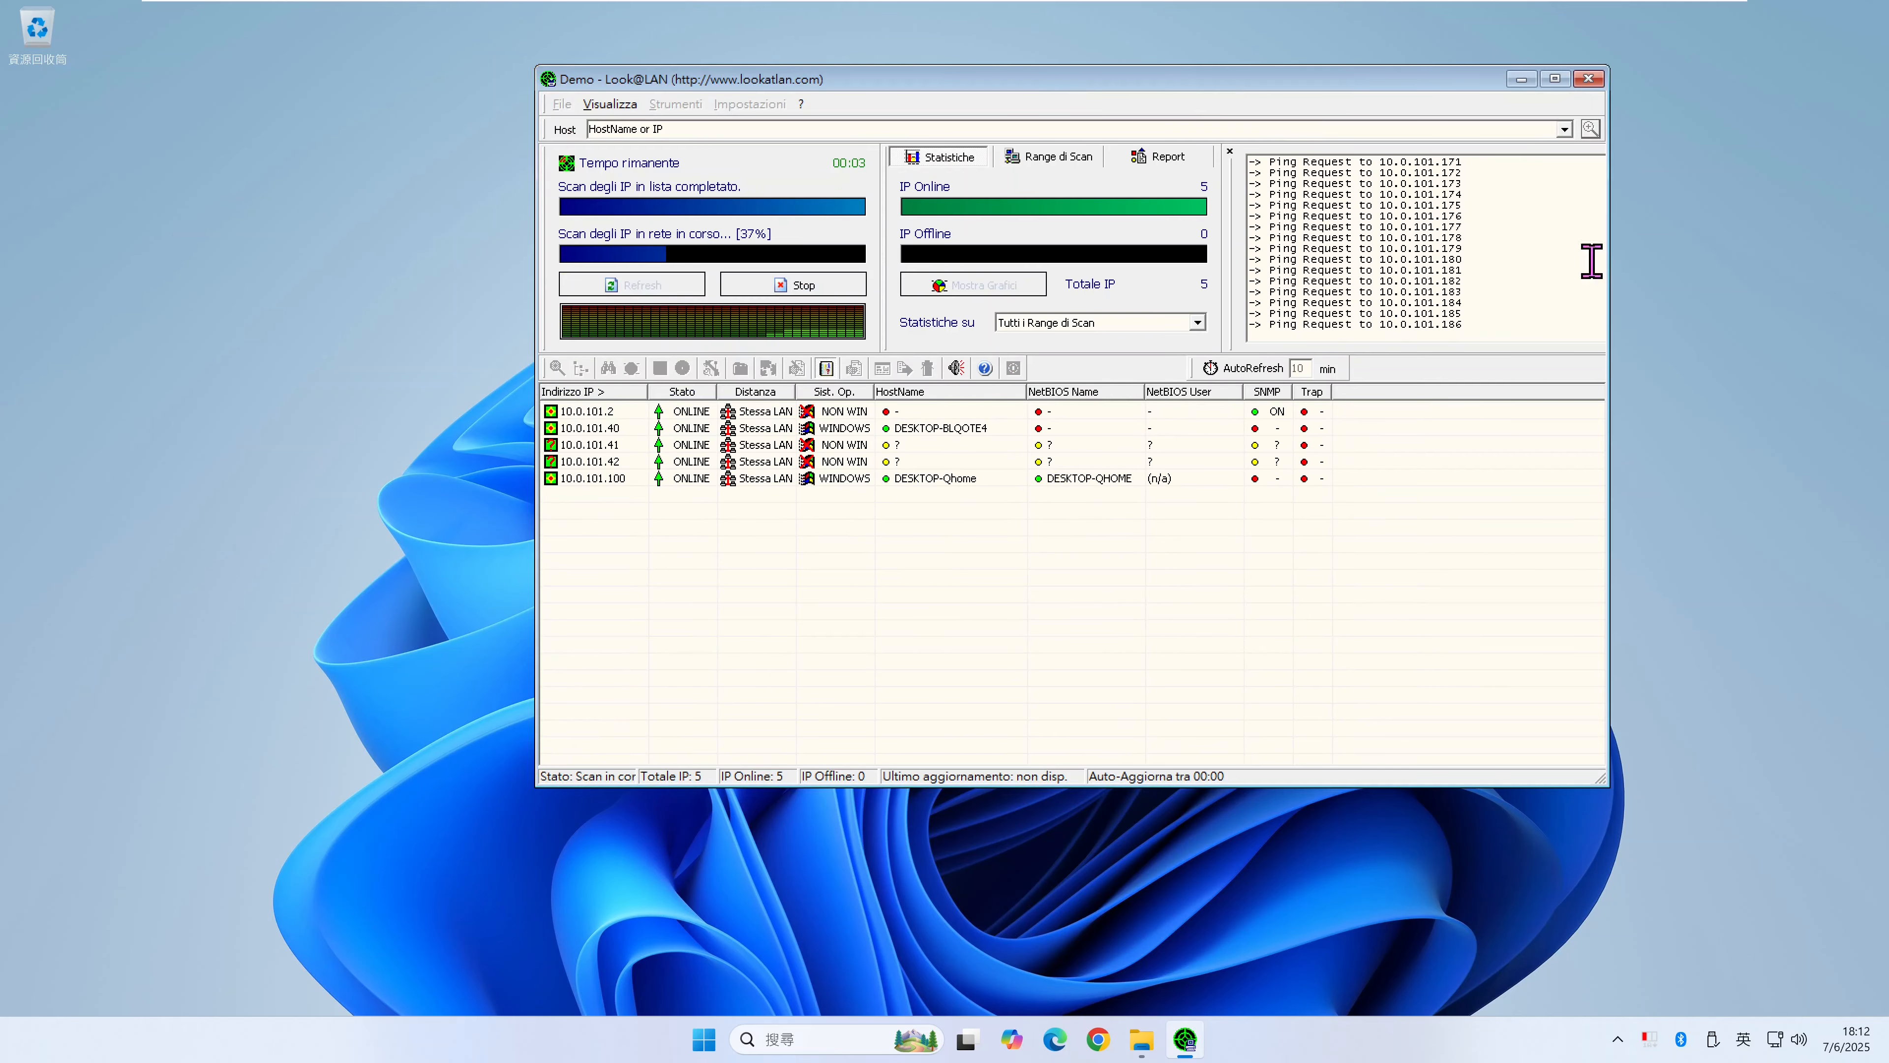
left_click_drag(1277, 84, 1129, 102)
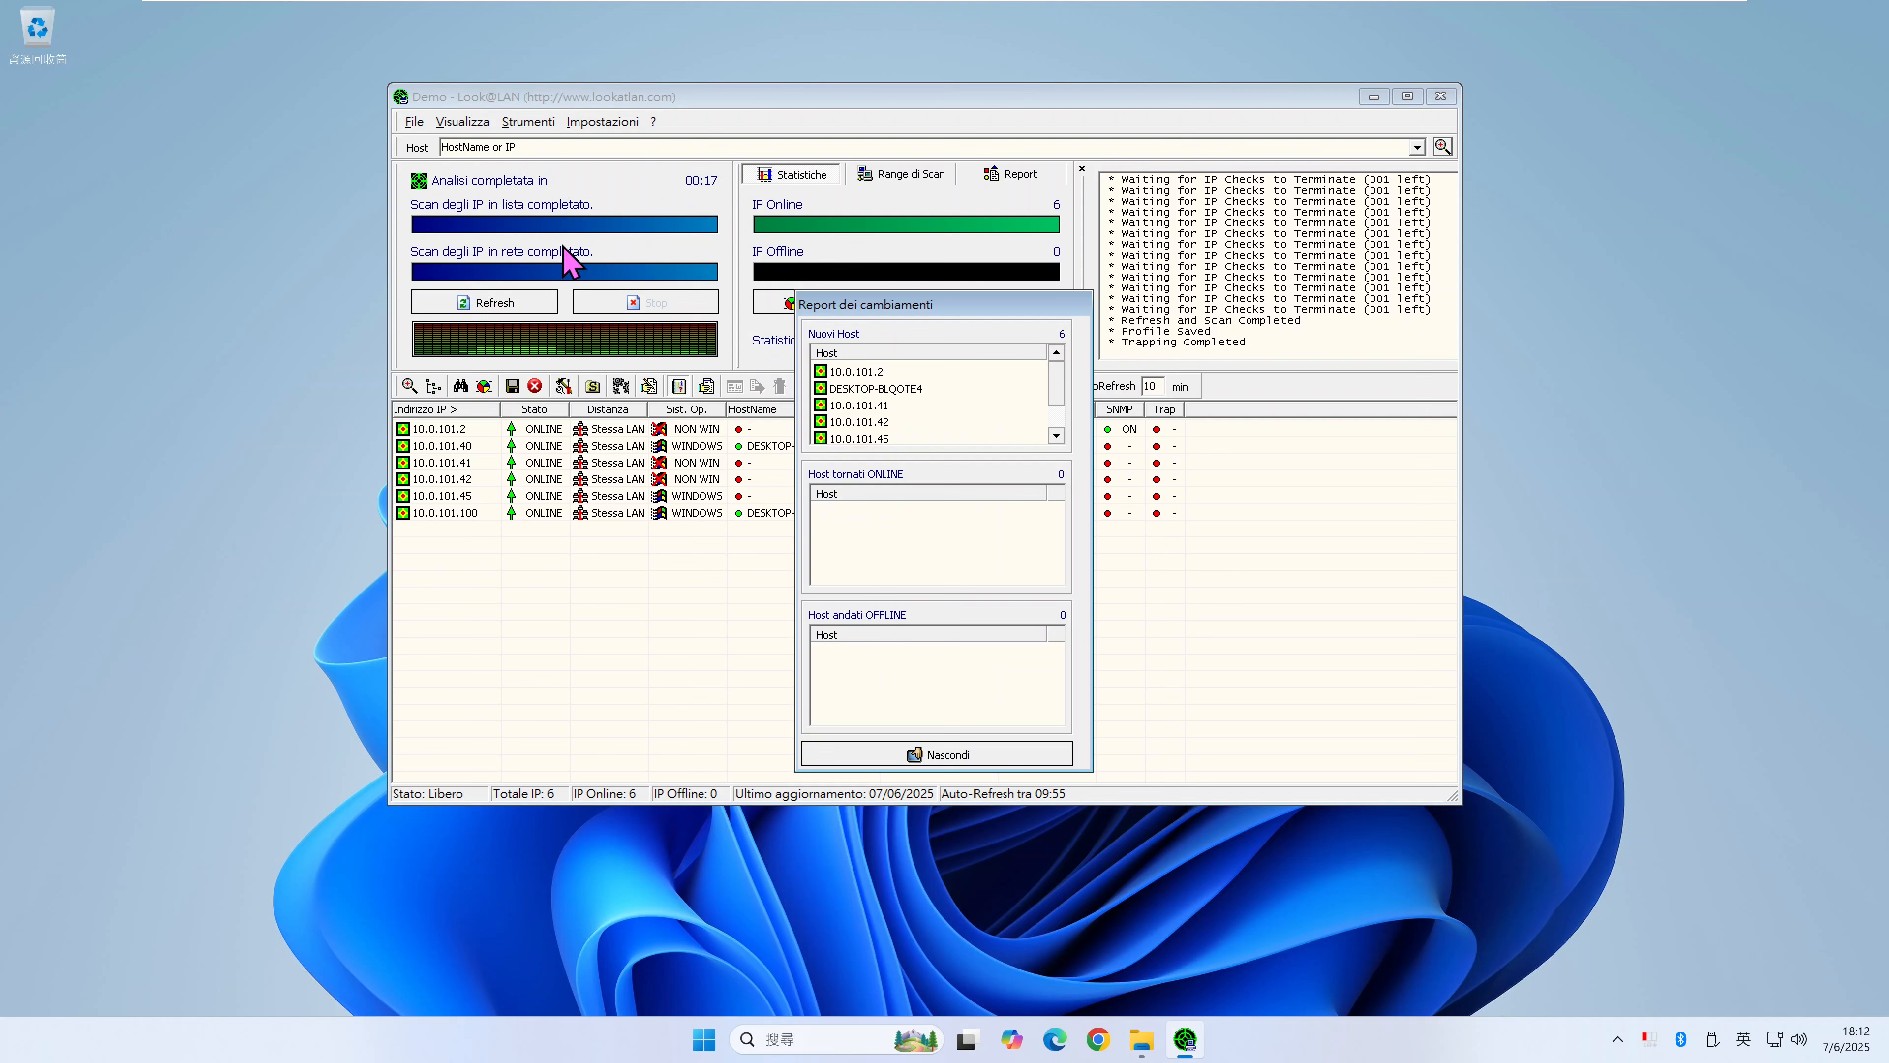
- Dismiss the Report dei cambiamenti panel with Nascondi to view the six discovered hosts
left_click_drag(958, 310, 1625, 247)
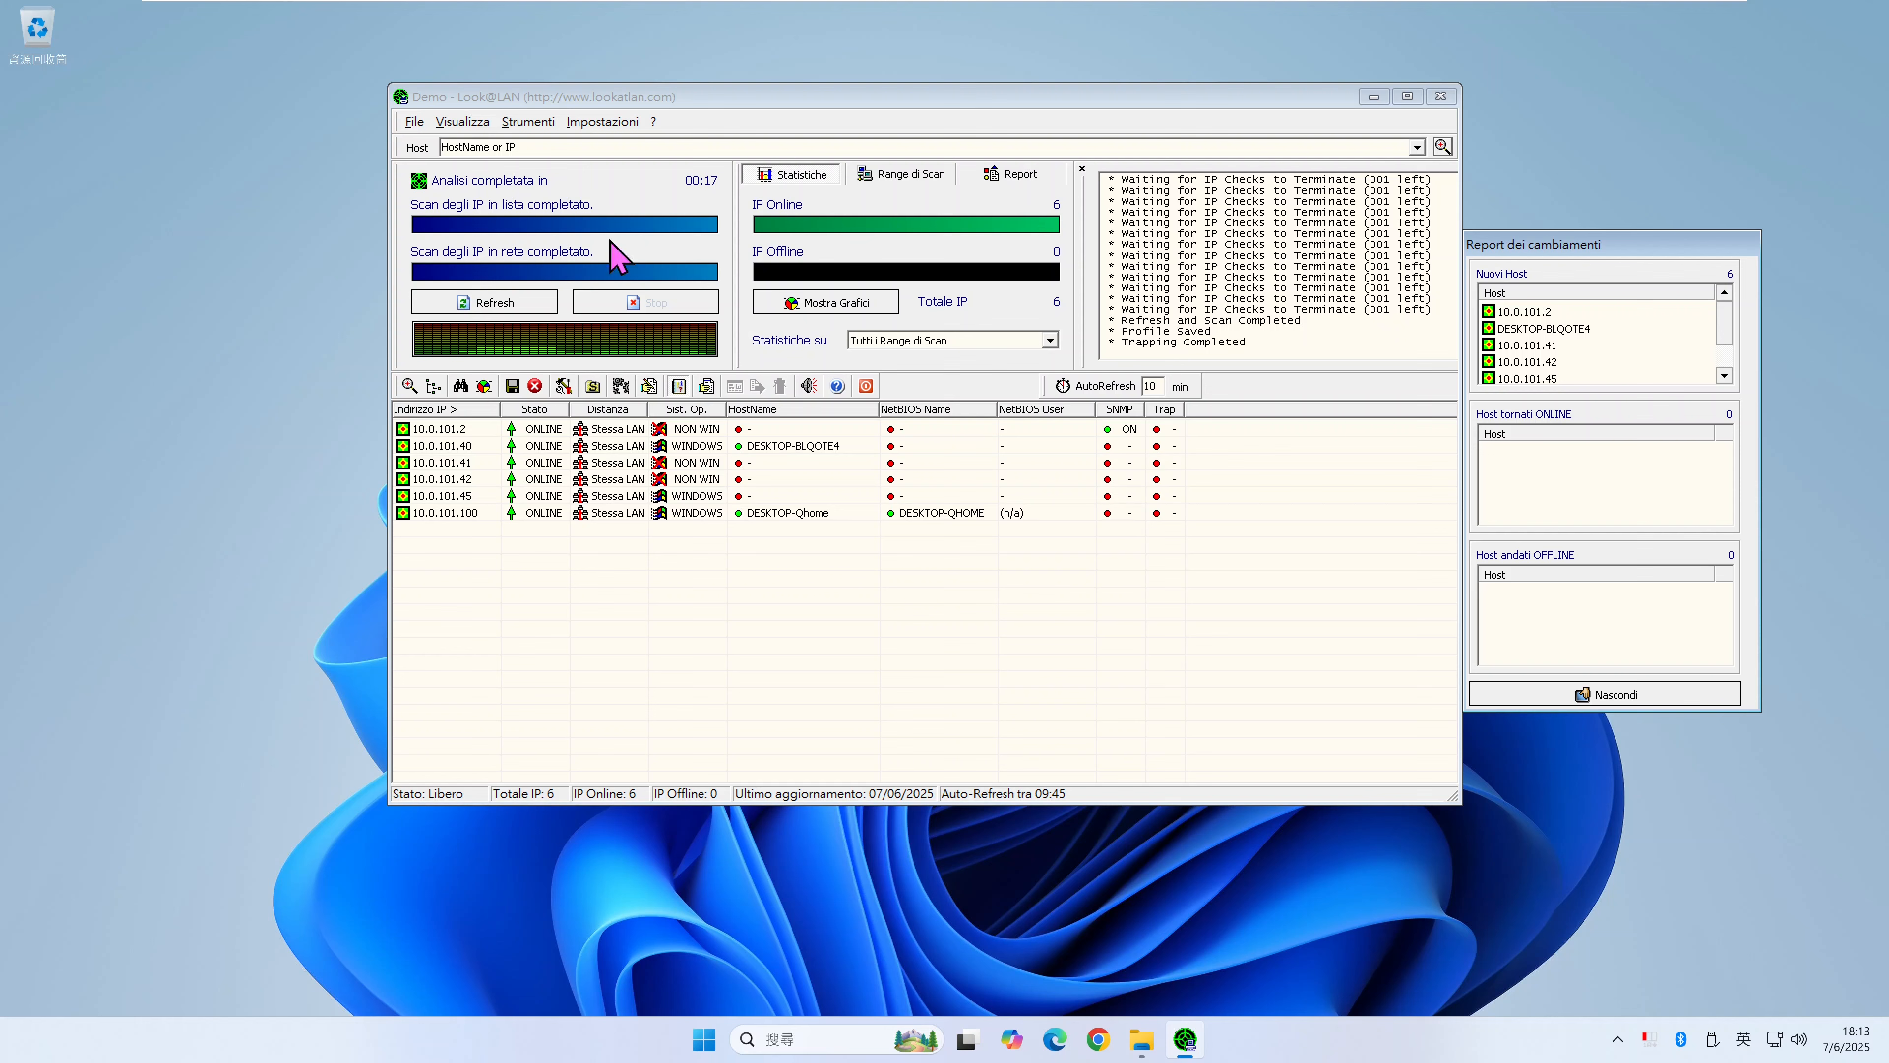
left_click_drag(1634, 244, 1001, 259)
mouse_move(1086, 324)
left_mouse_down()
mouse_move(1086, 374)
mouse_move(1080, 325)
left_mouse_up()
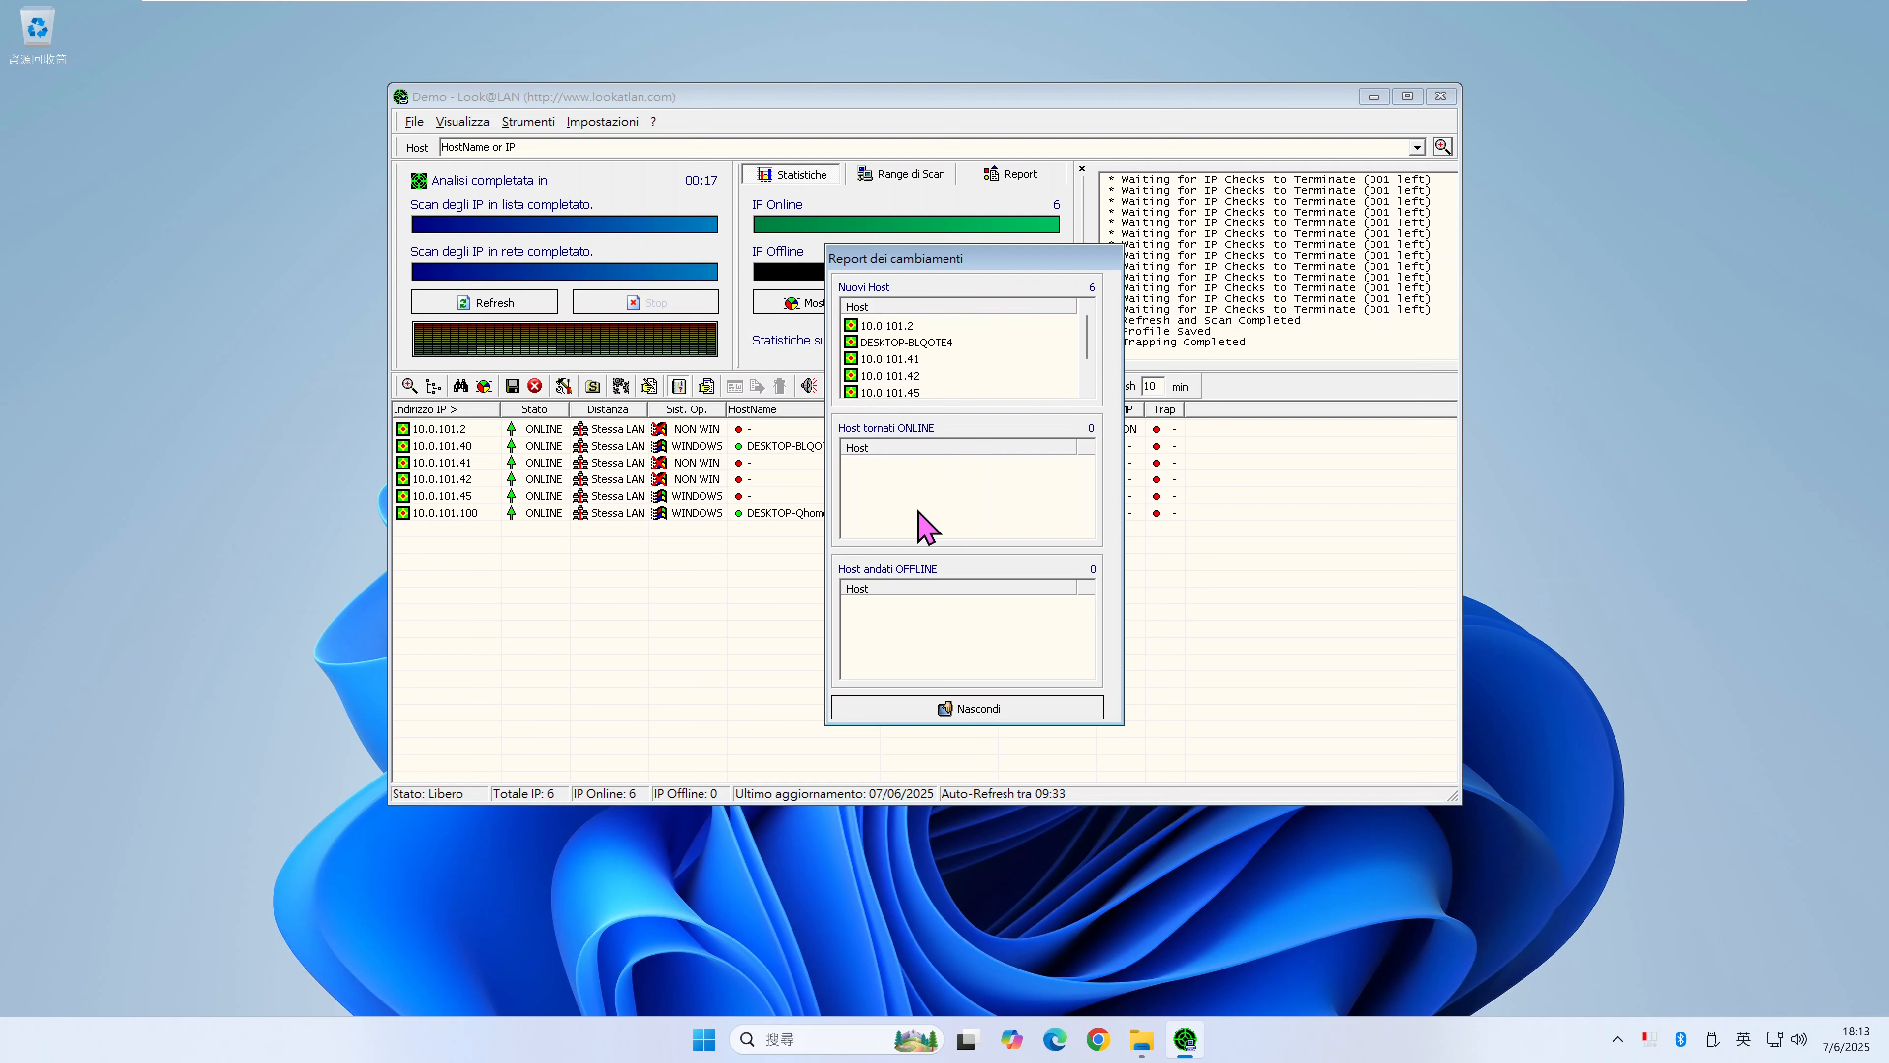
left_click(974, 708)
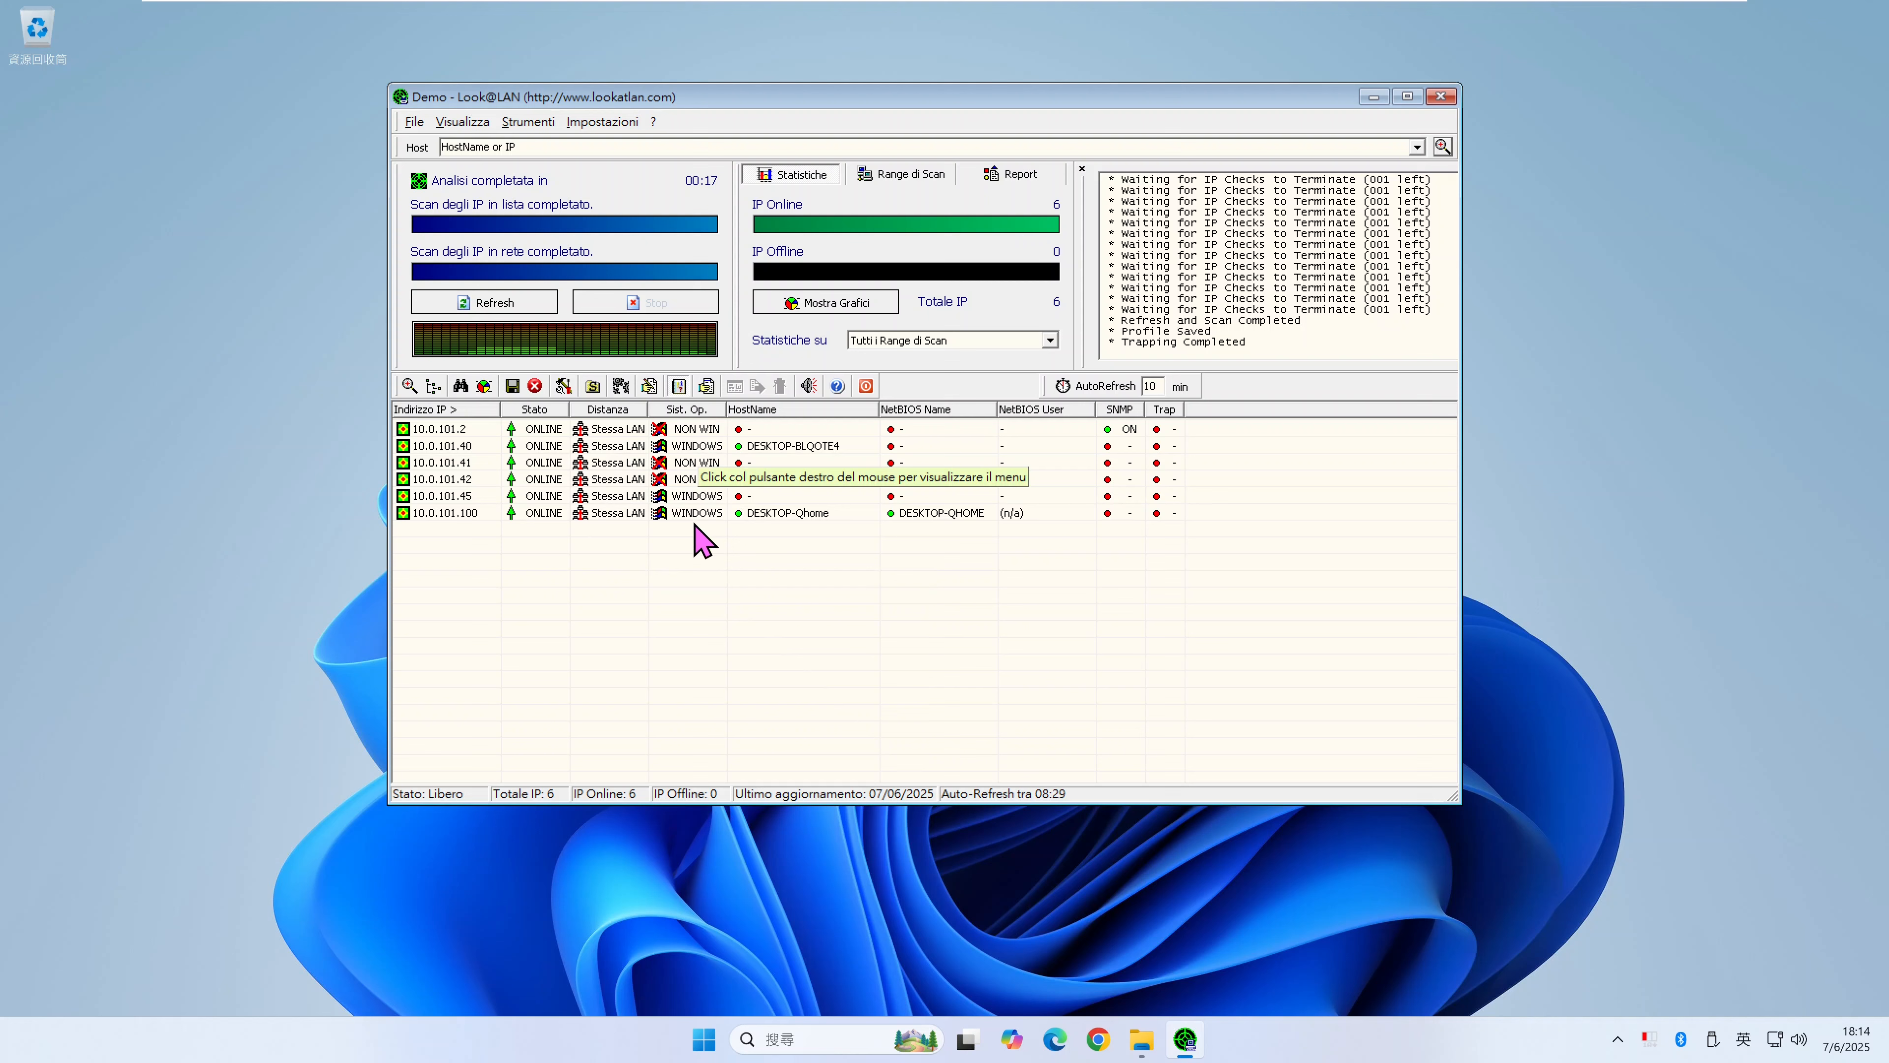
- Look through the host rows 10.0.101.40, 10.0.101.41, 10.0.101.100 and 10.0.101.42
left_click(682, 445)
left_click(690, 465)
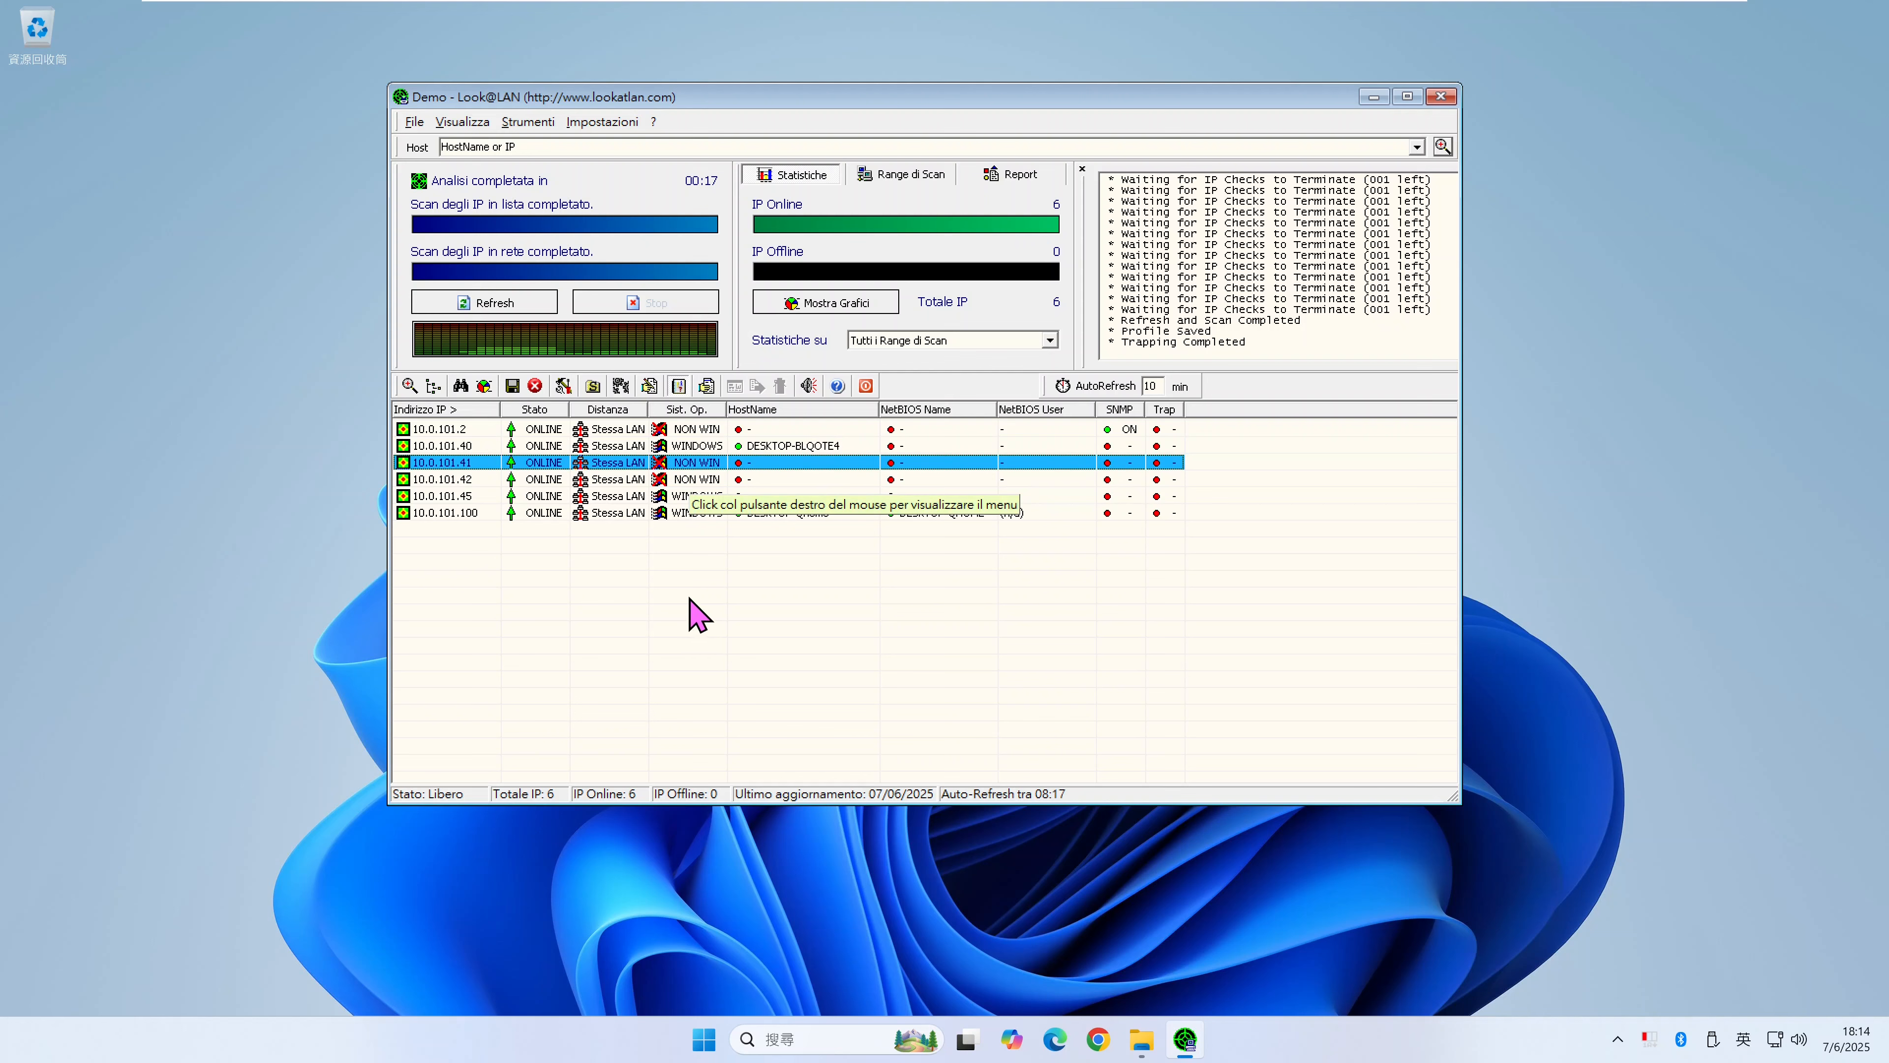
left_click(654, 633)
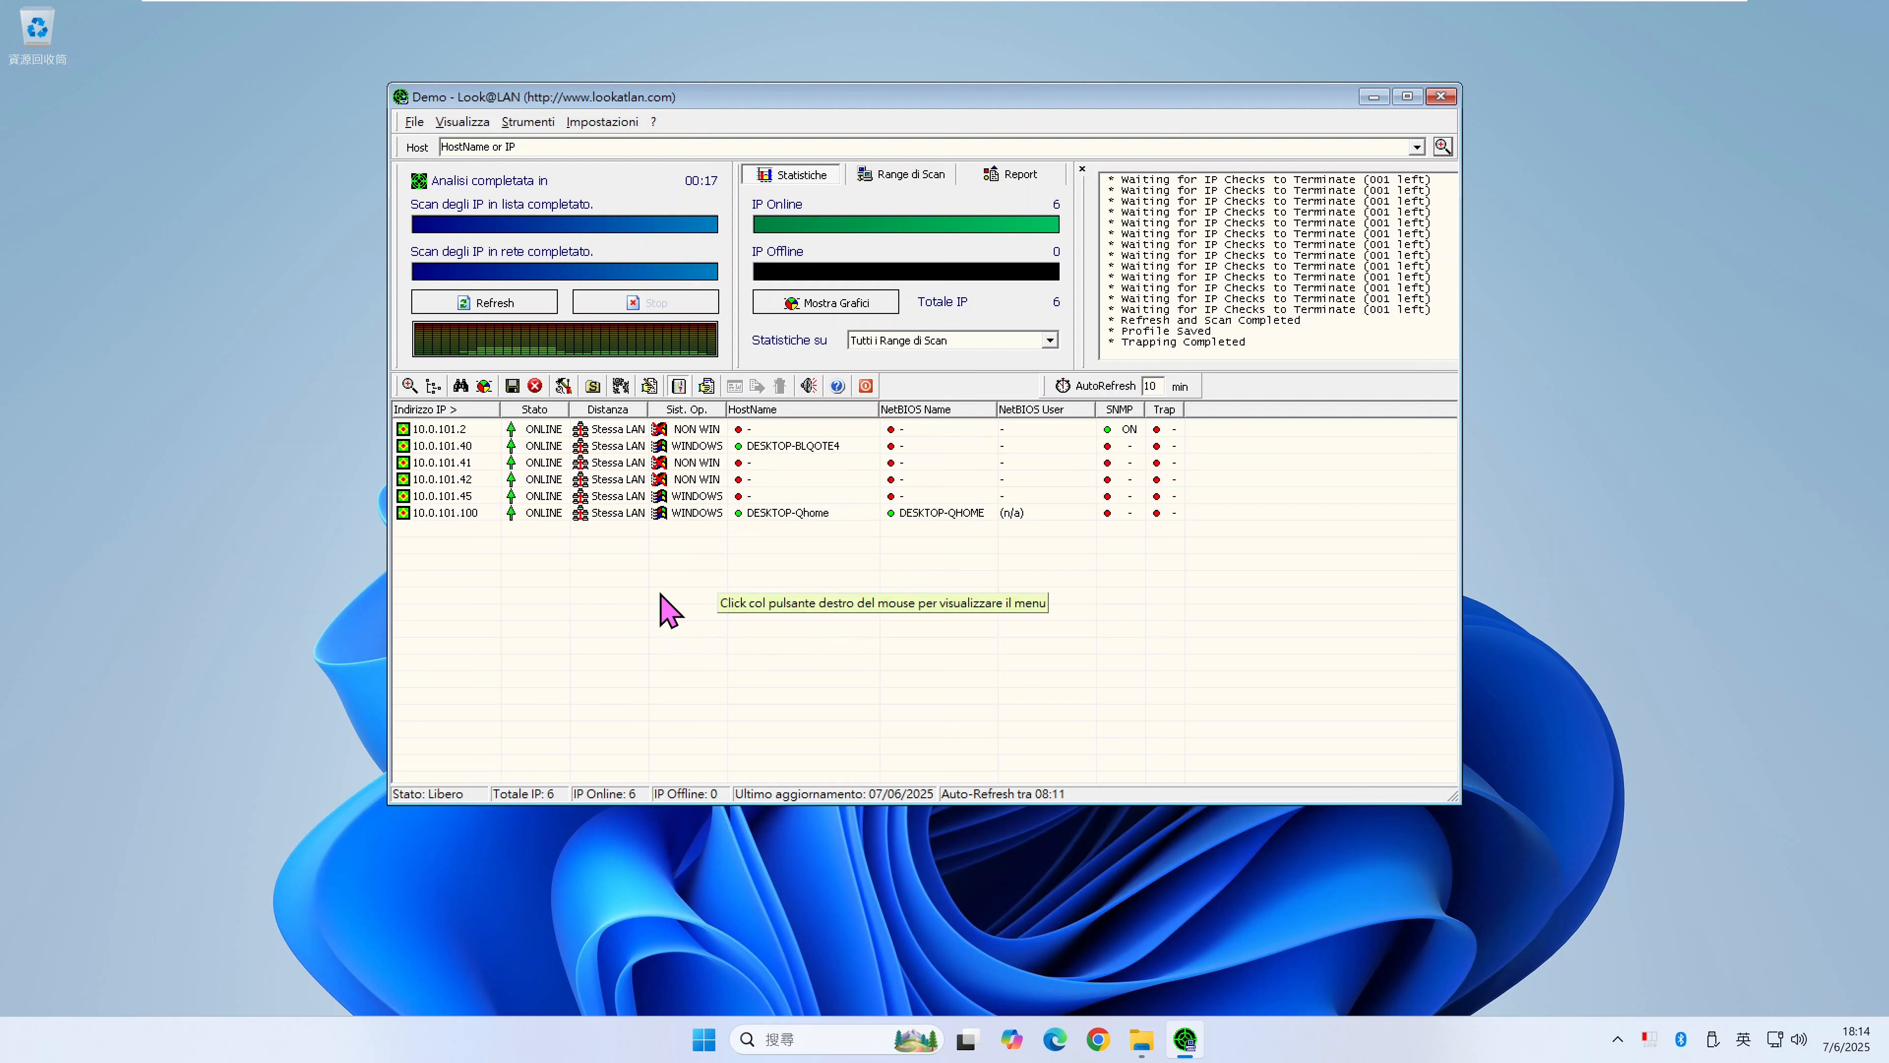
left_click(694, 512)
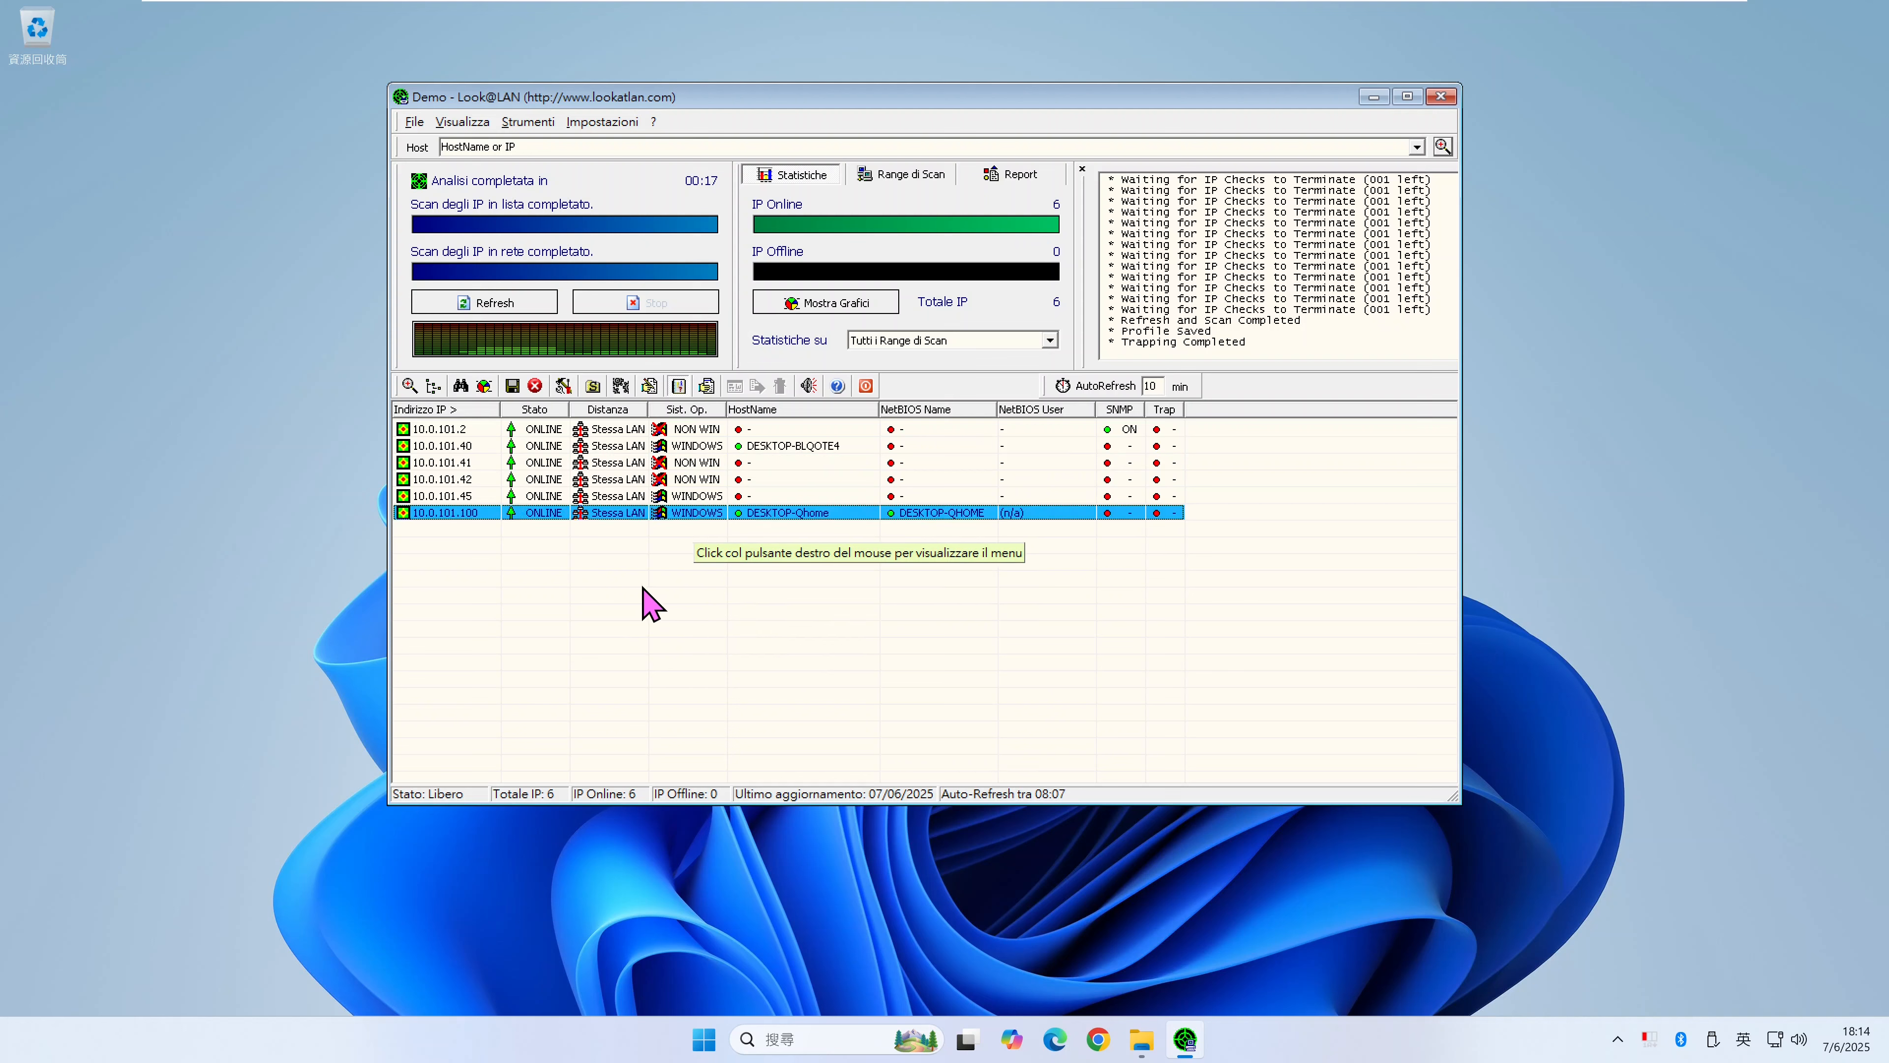
left_click(689, 481)
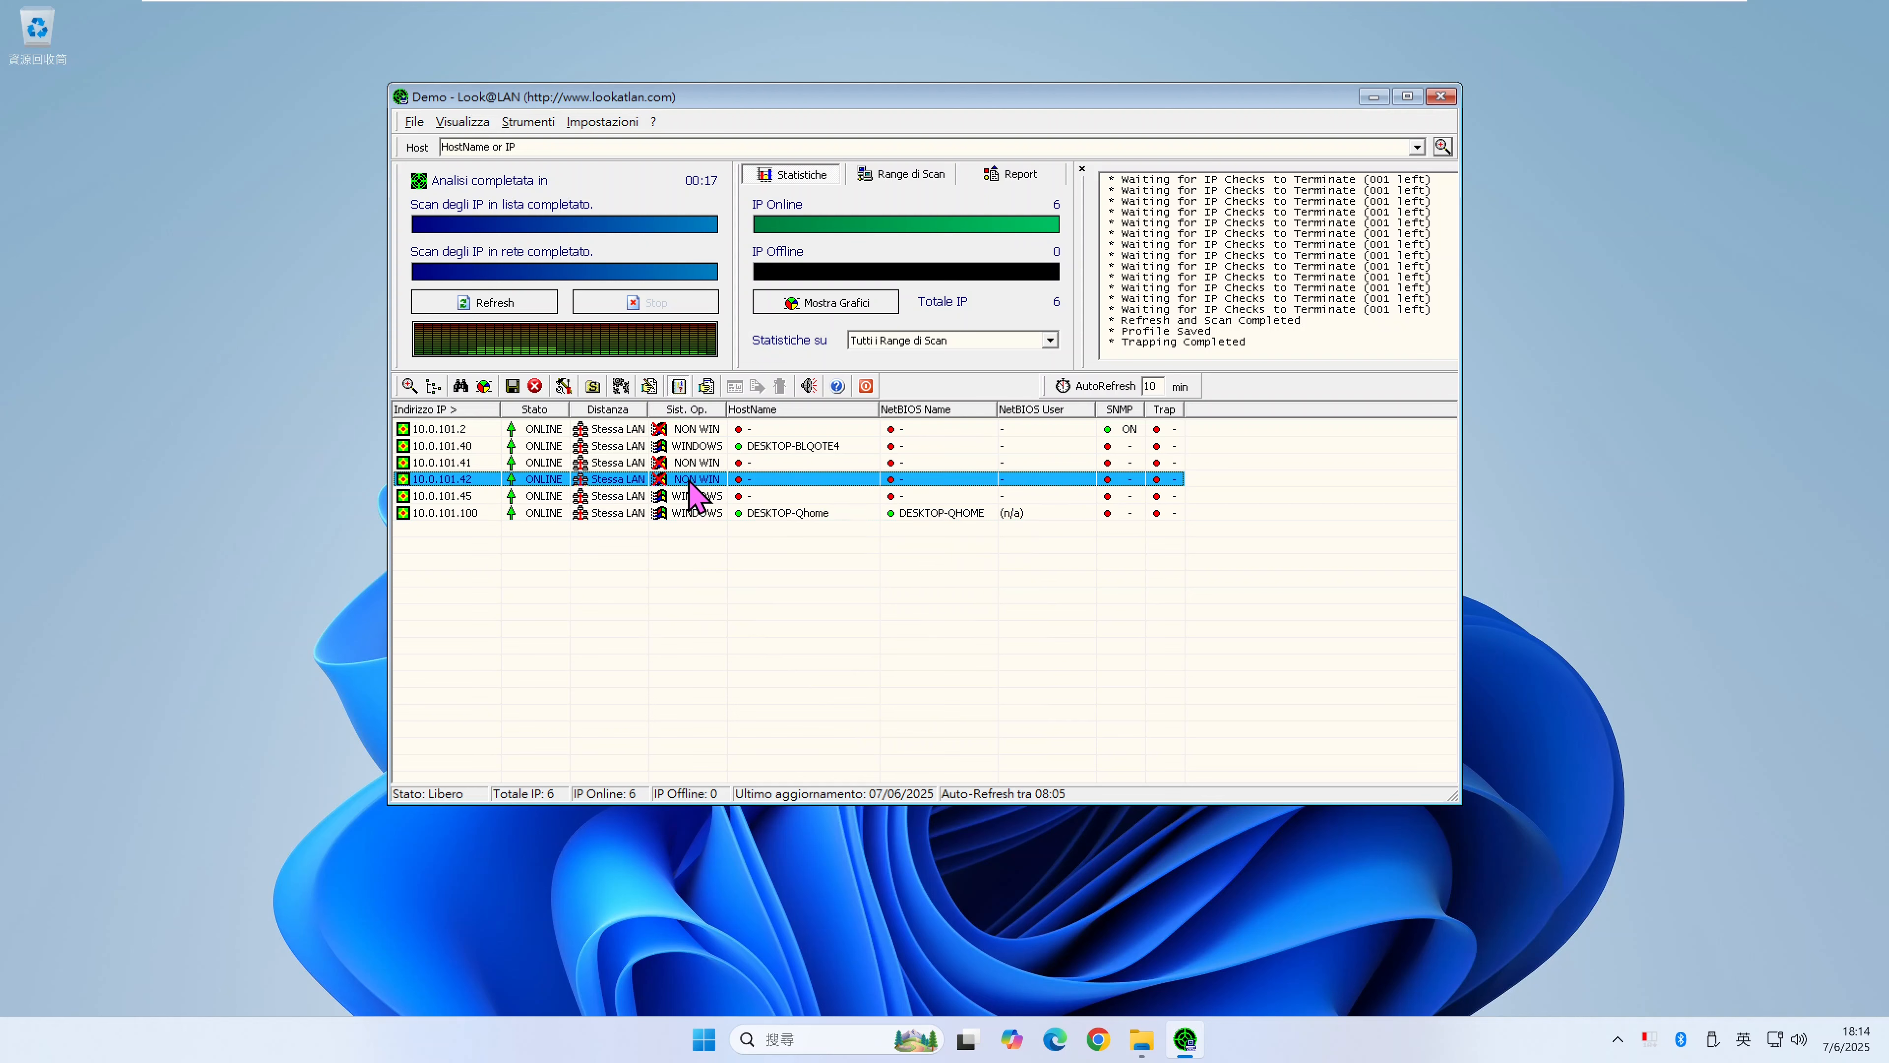
left_click(697, 462)
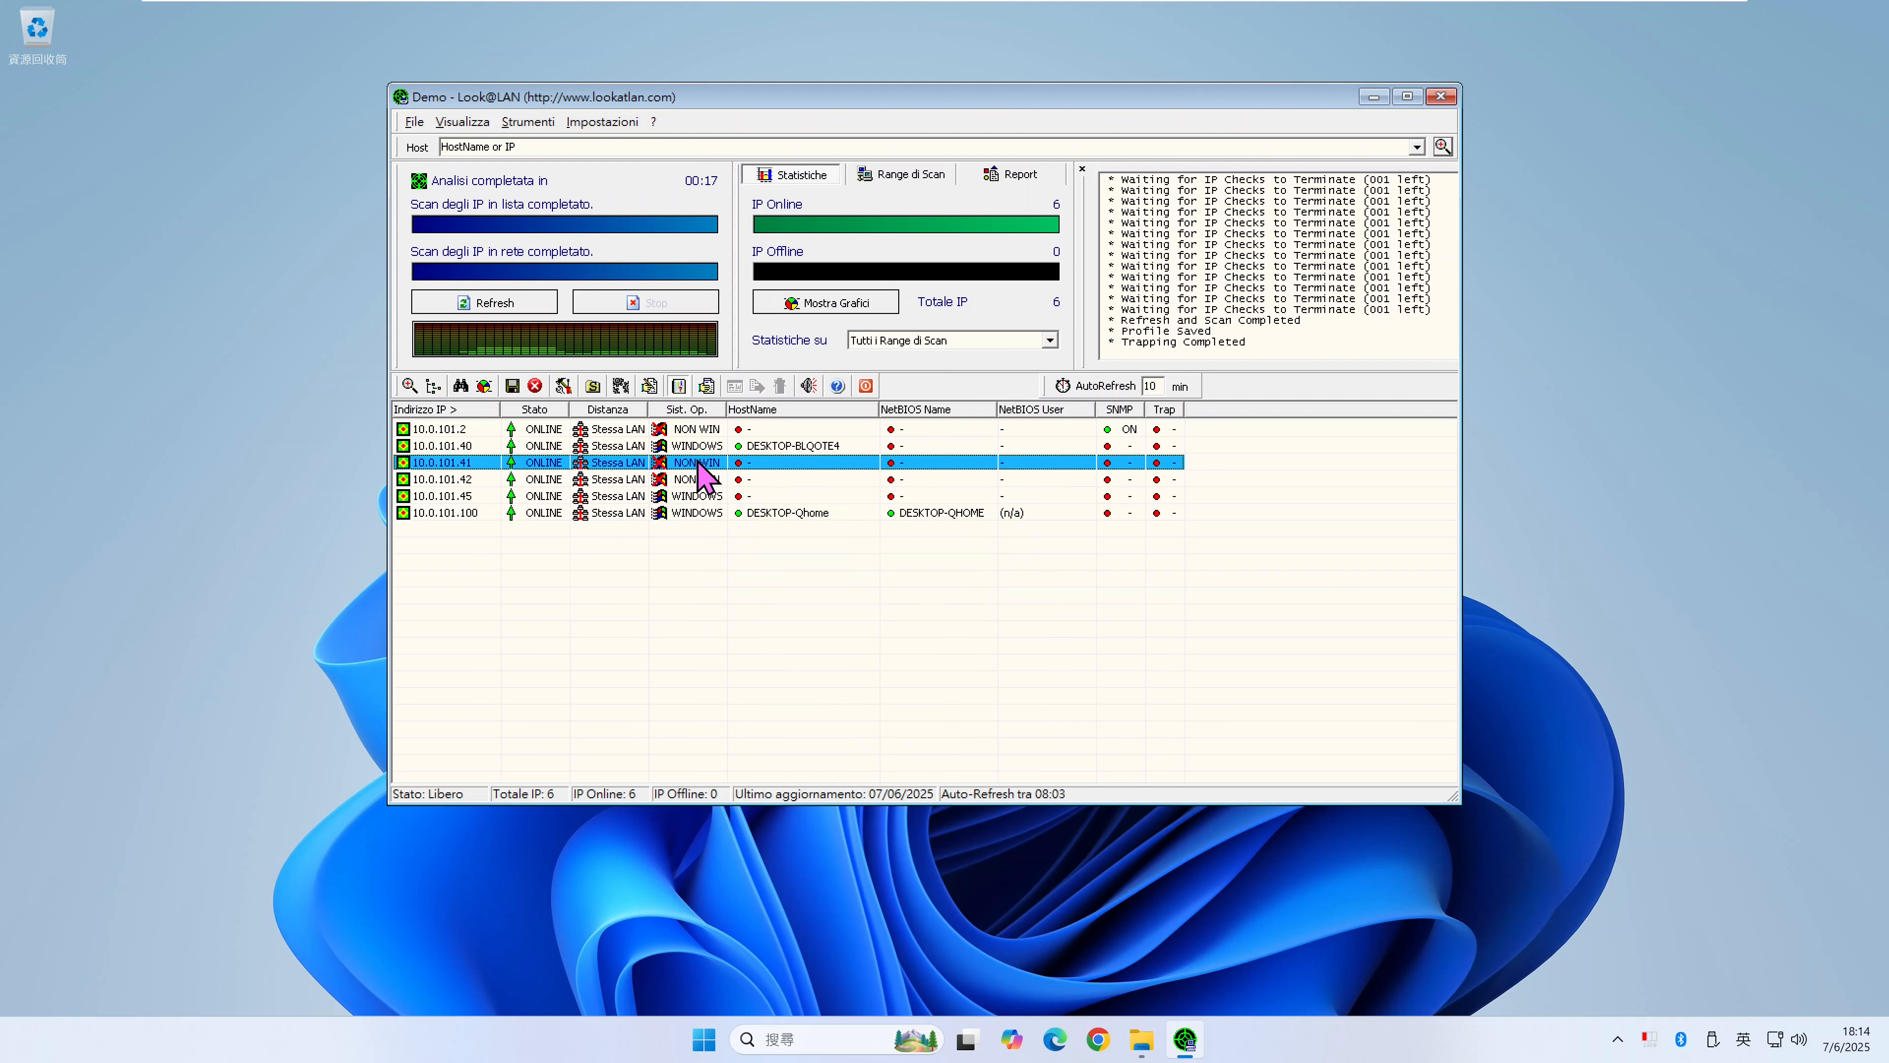
- Select the 10.0.101.2 router and rescan the LAN
left_click(706, 429)
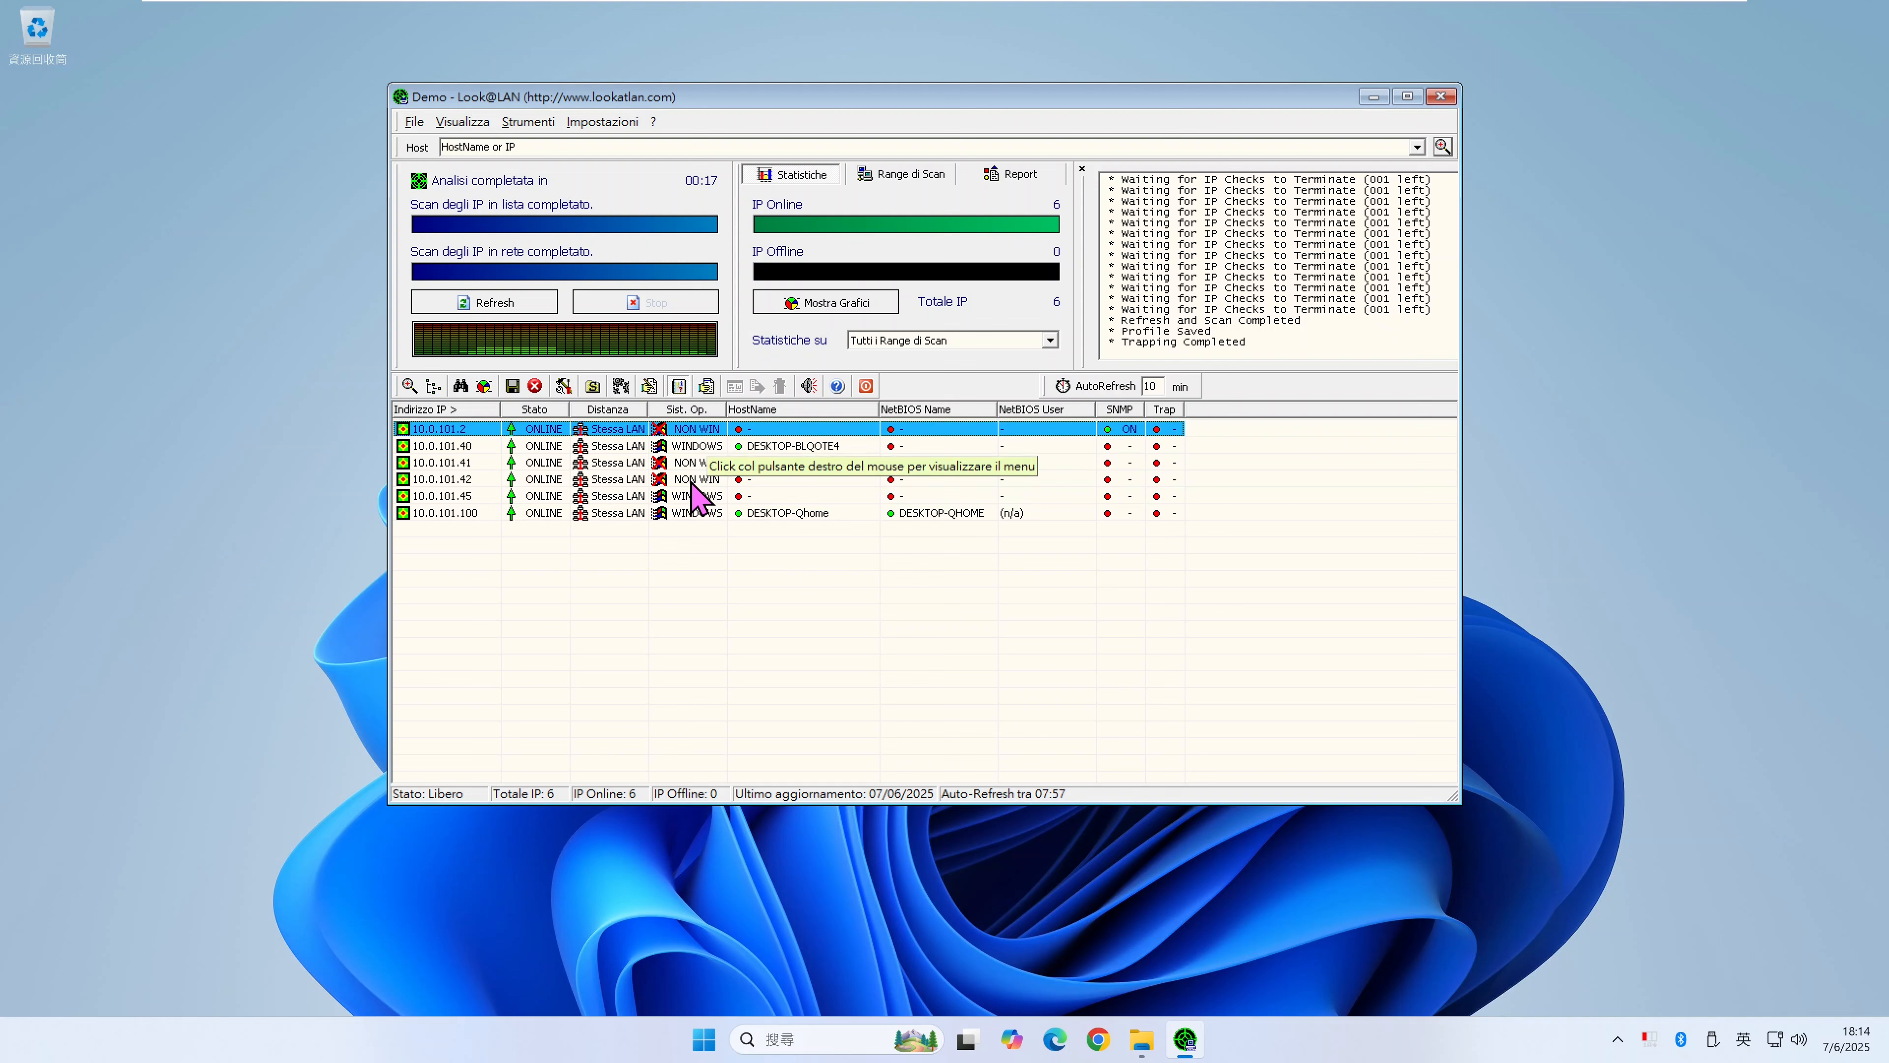
left_click(778, 581)
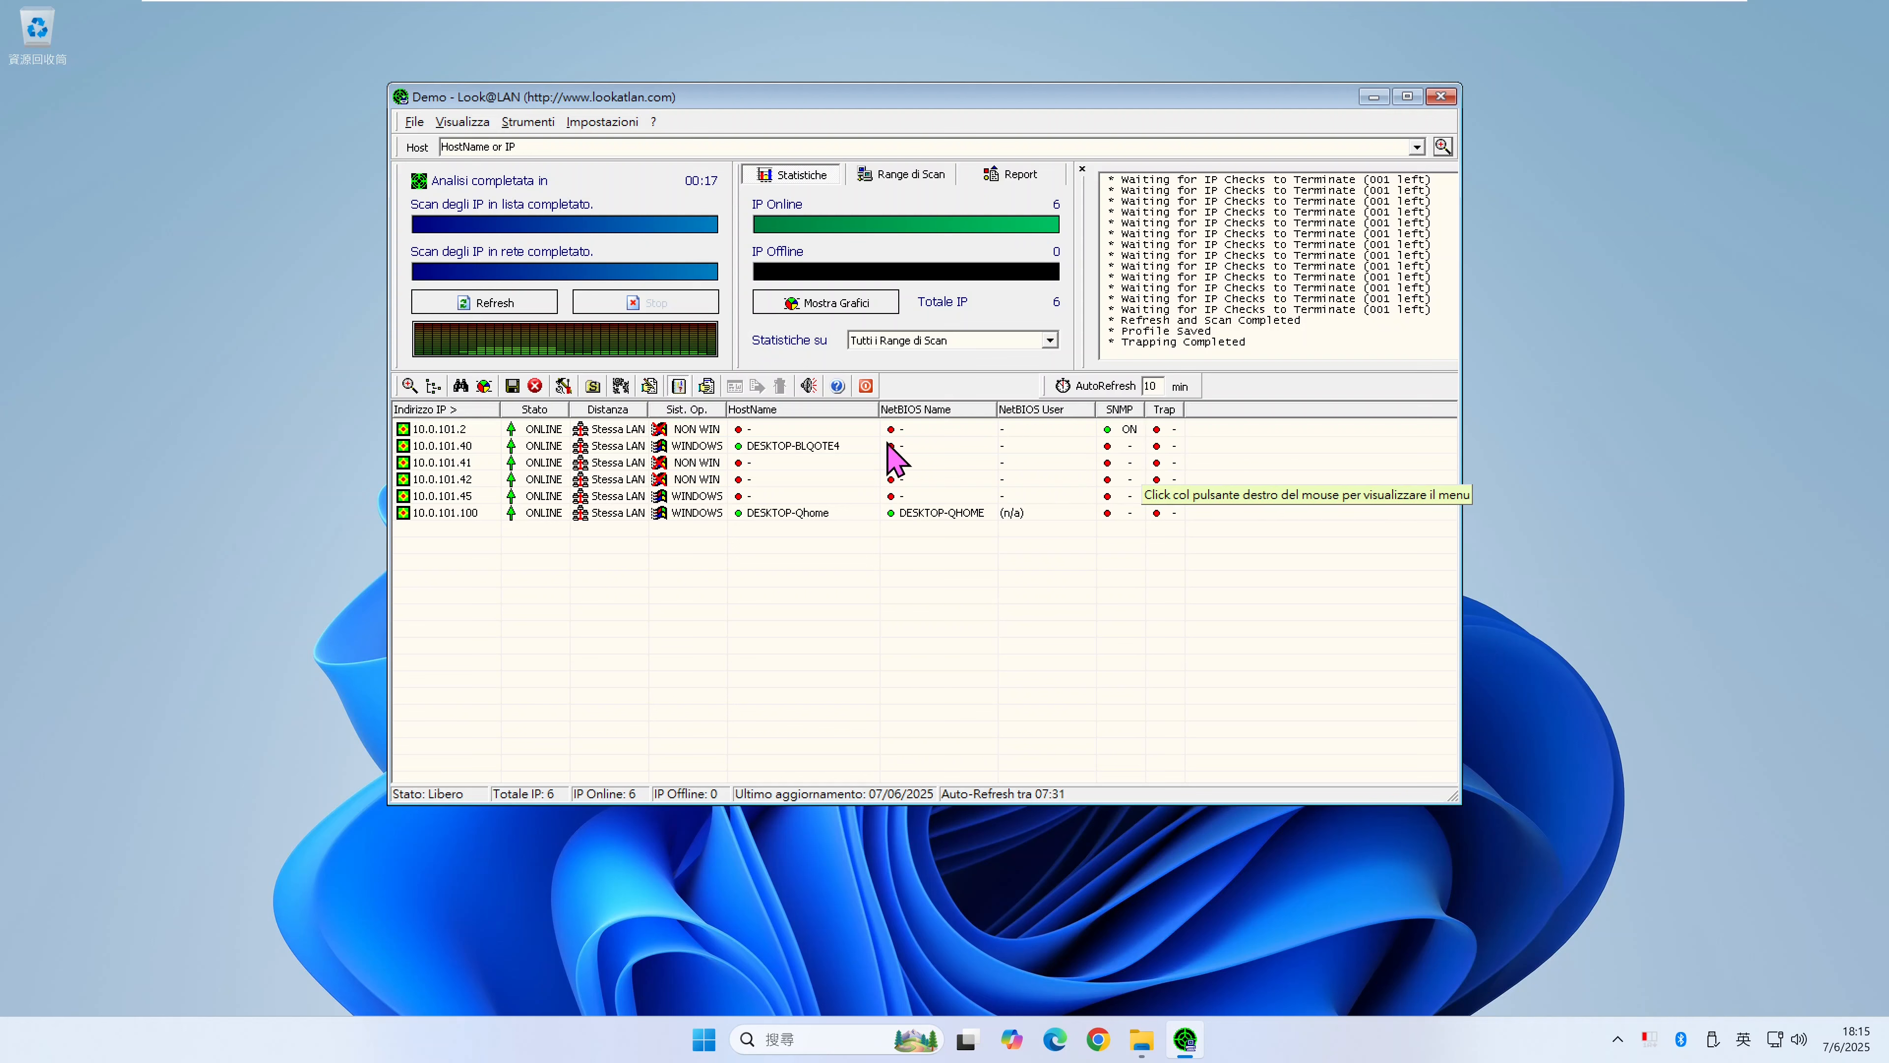
left_click(435, 430)
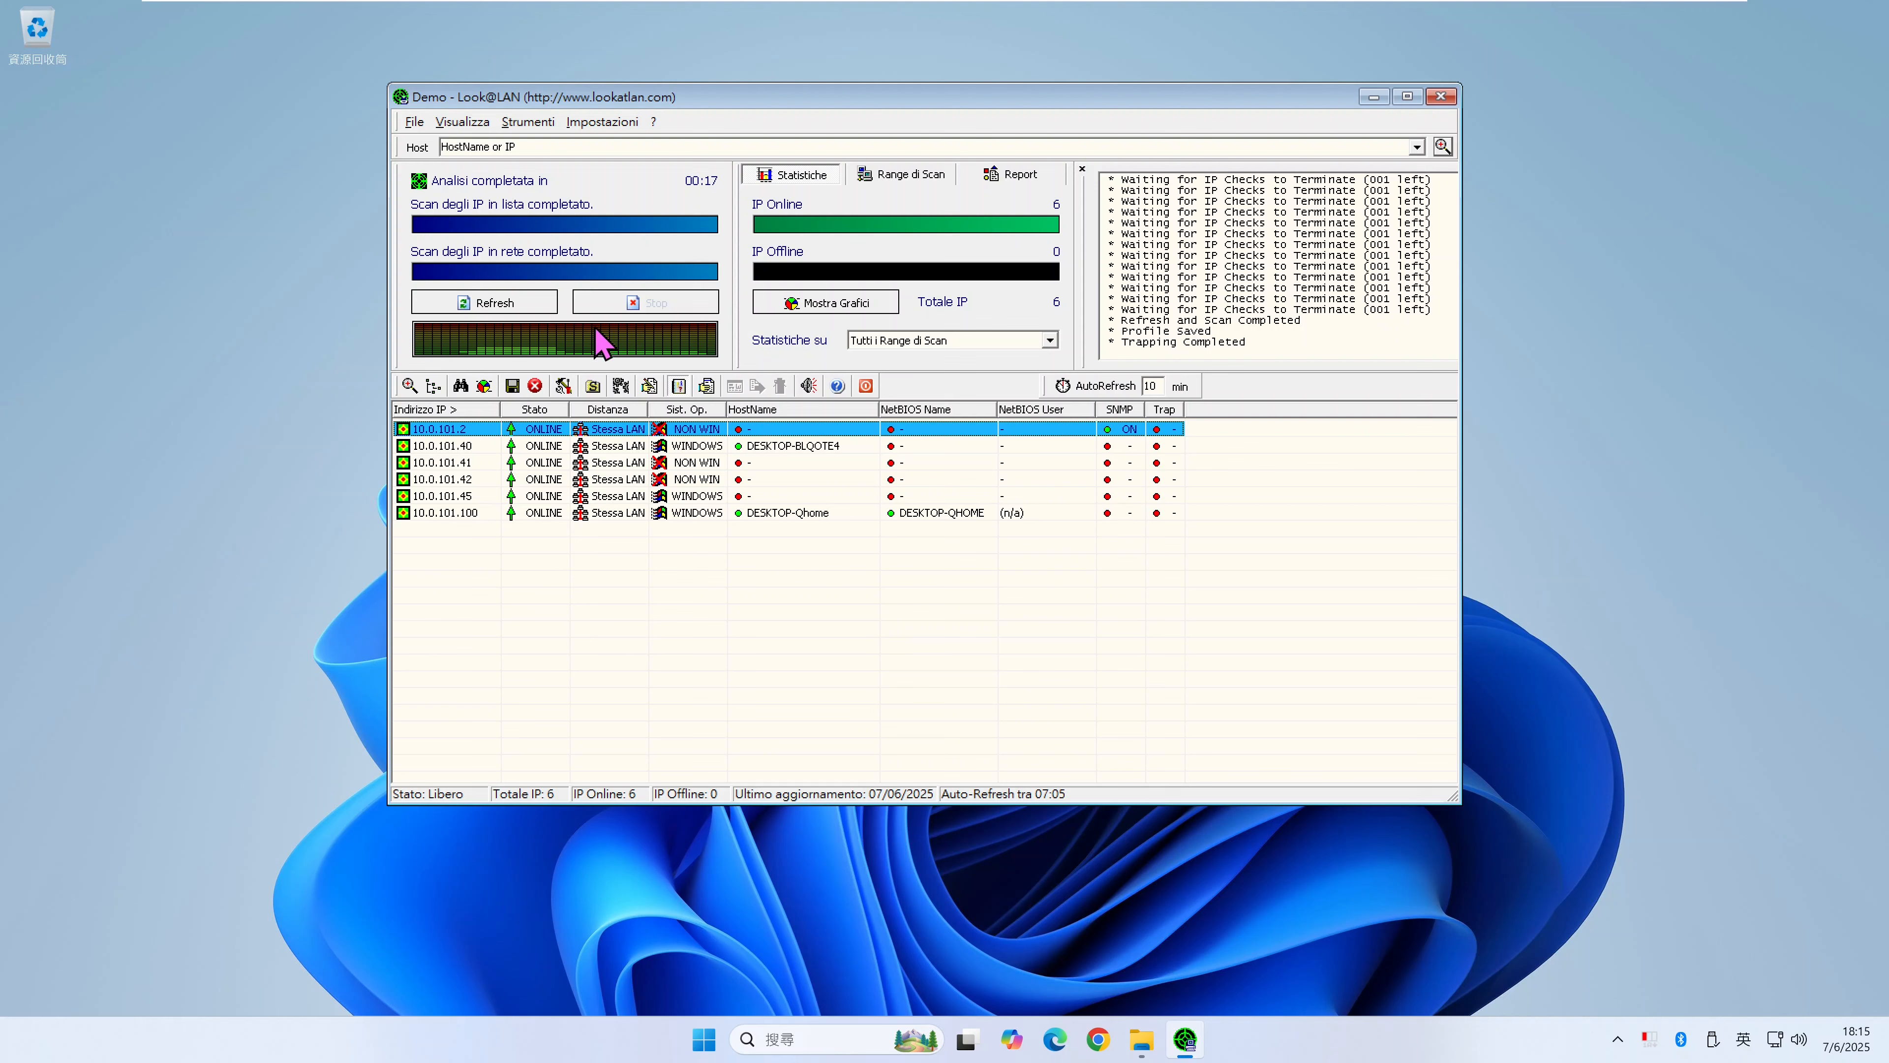
left_click(506, 295)
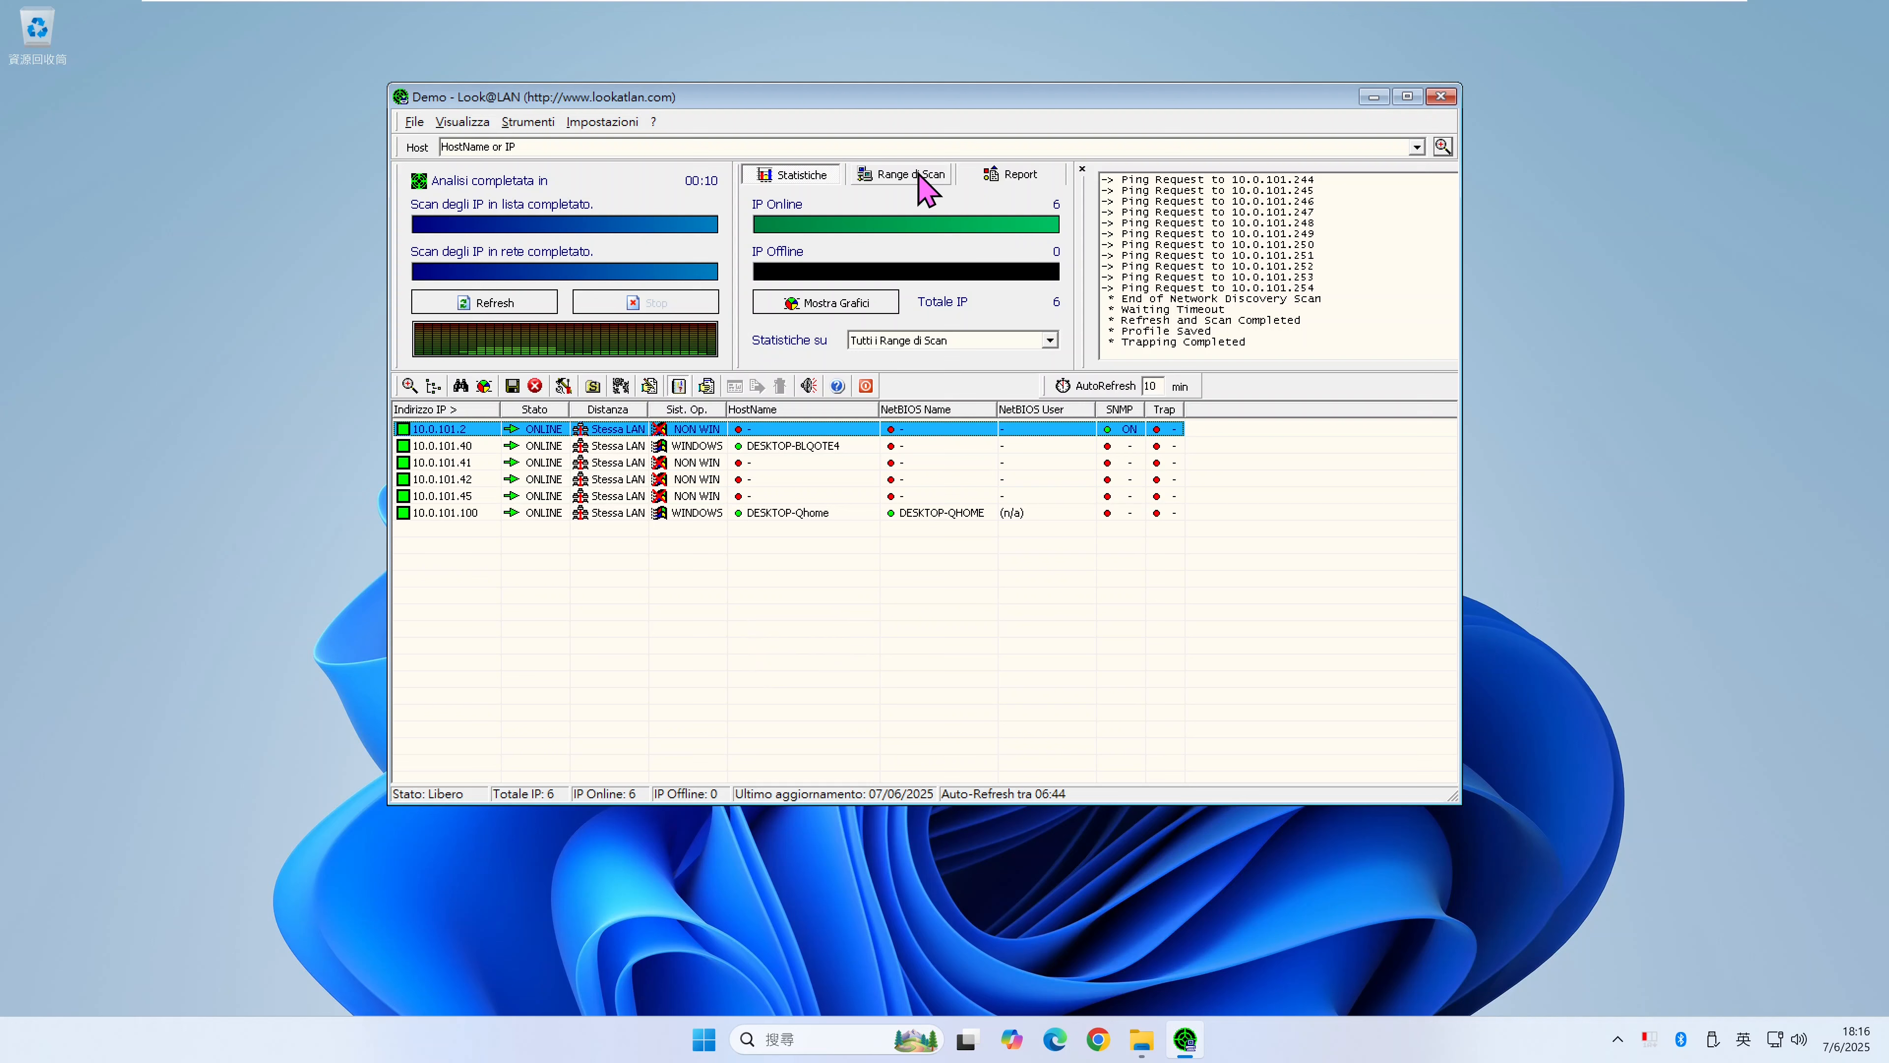
left_click(922, 189)
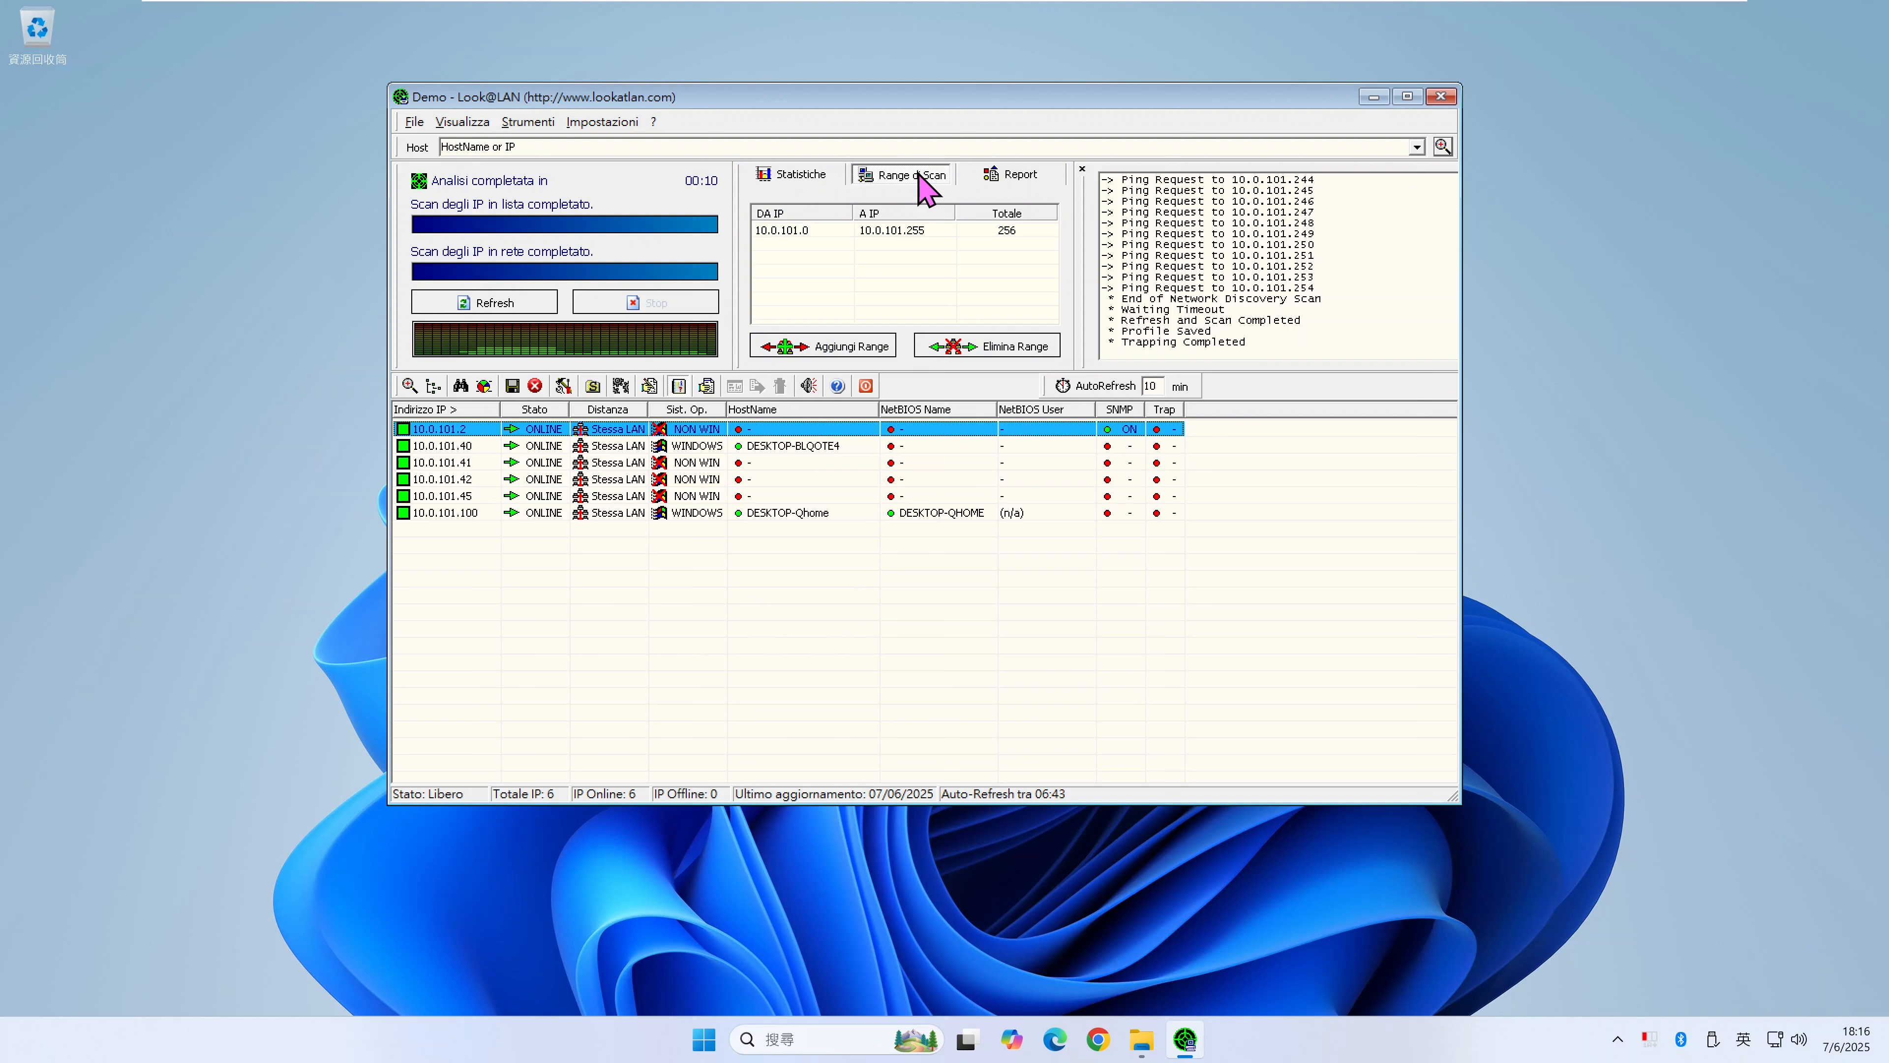
left_click(779, 232)
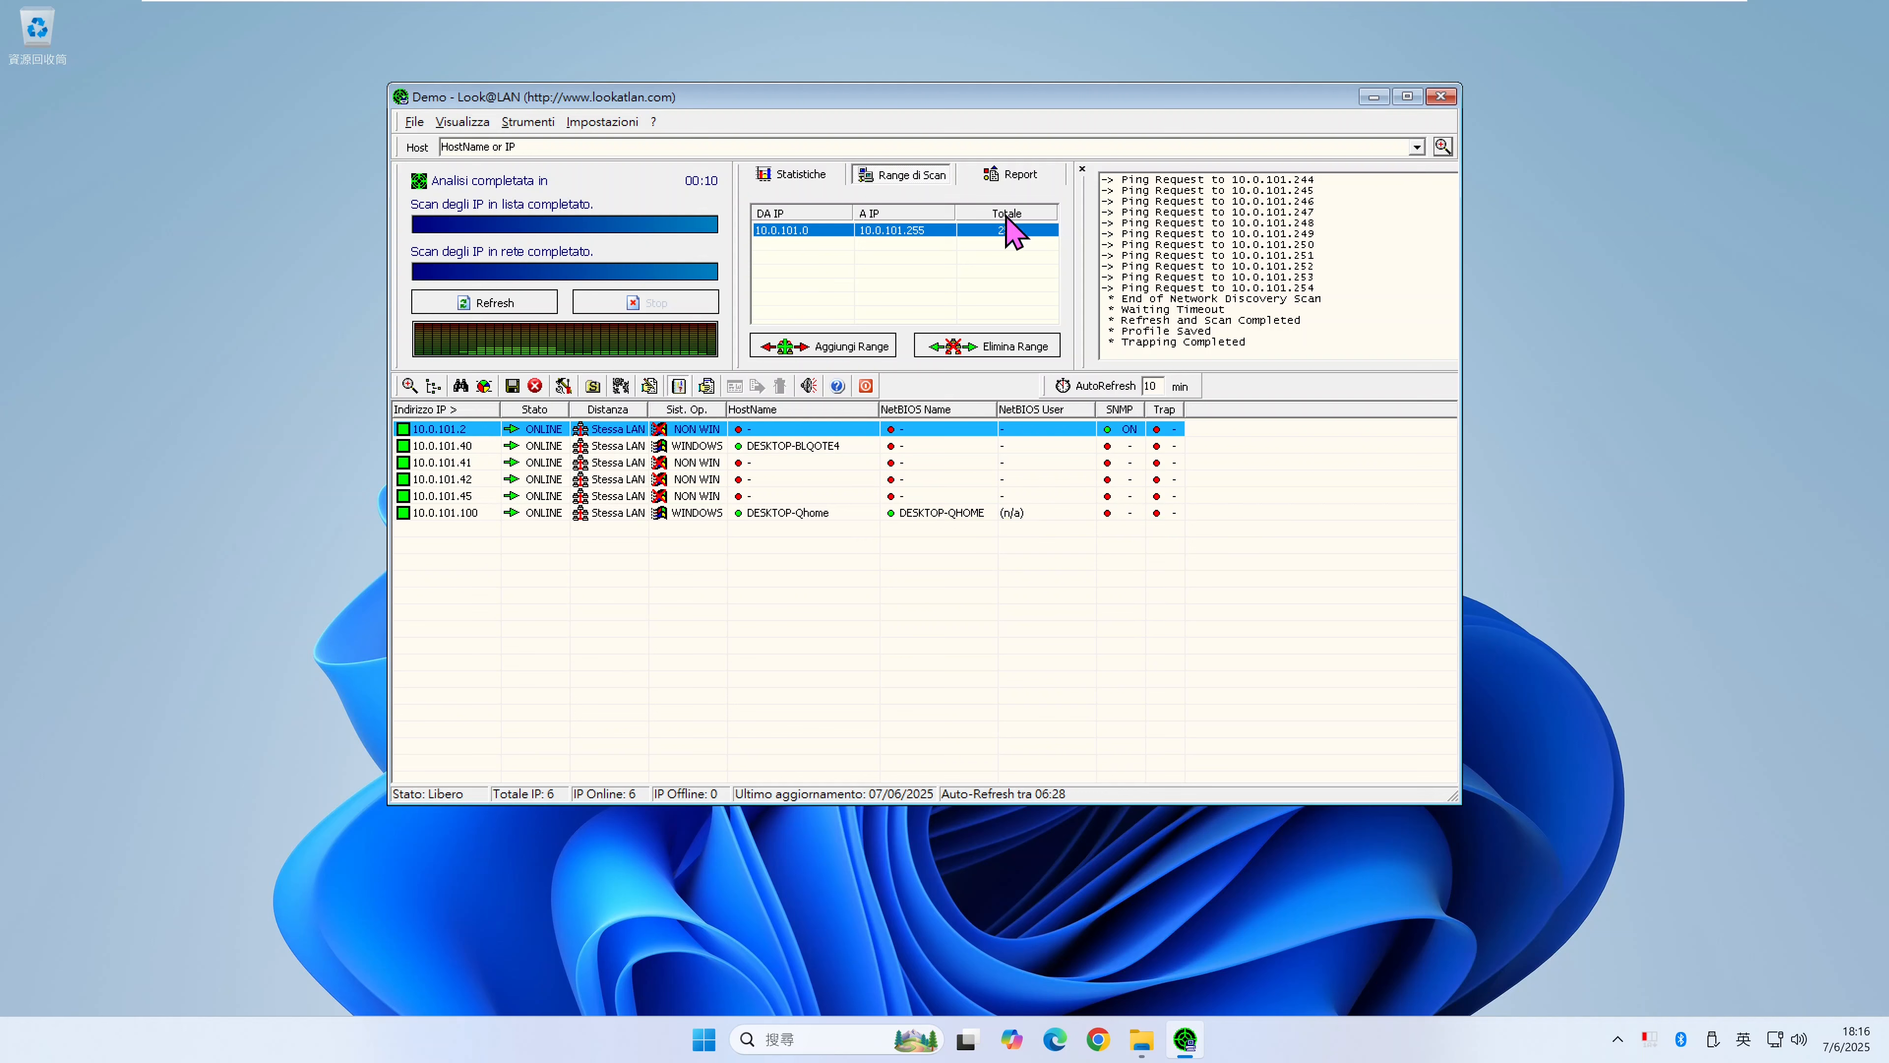
left_click(1016, 179)
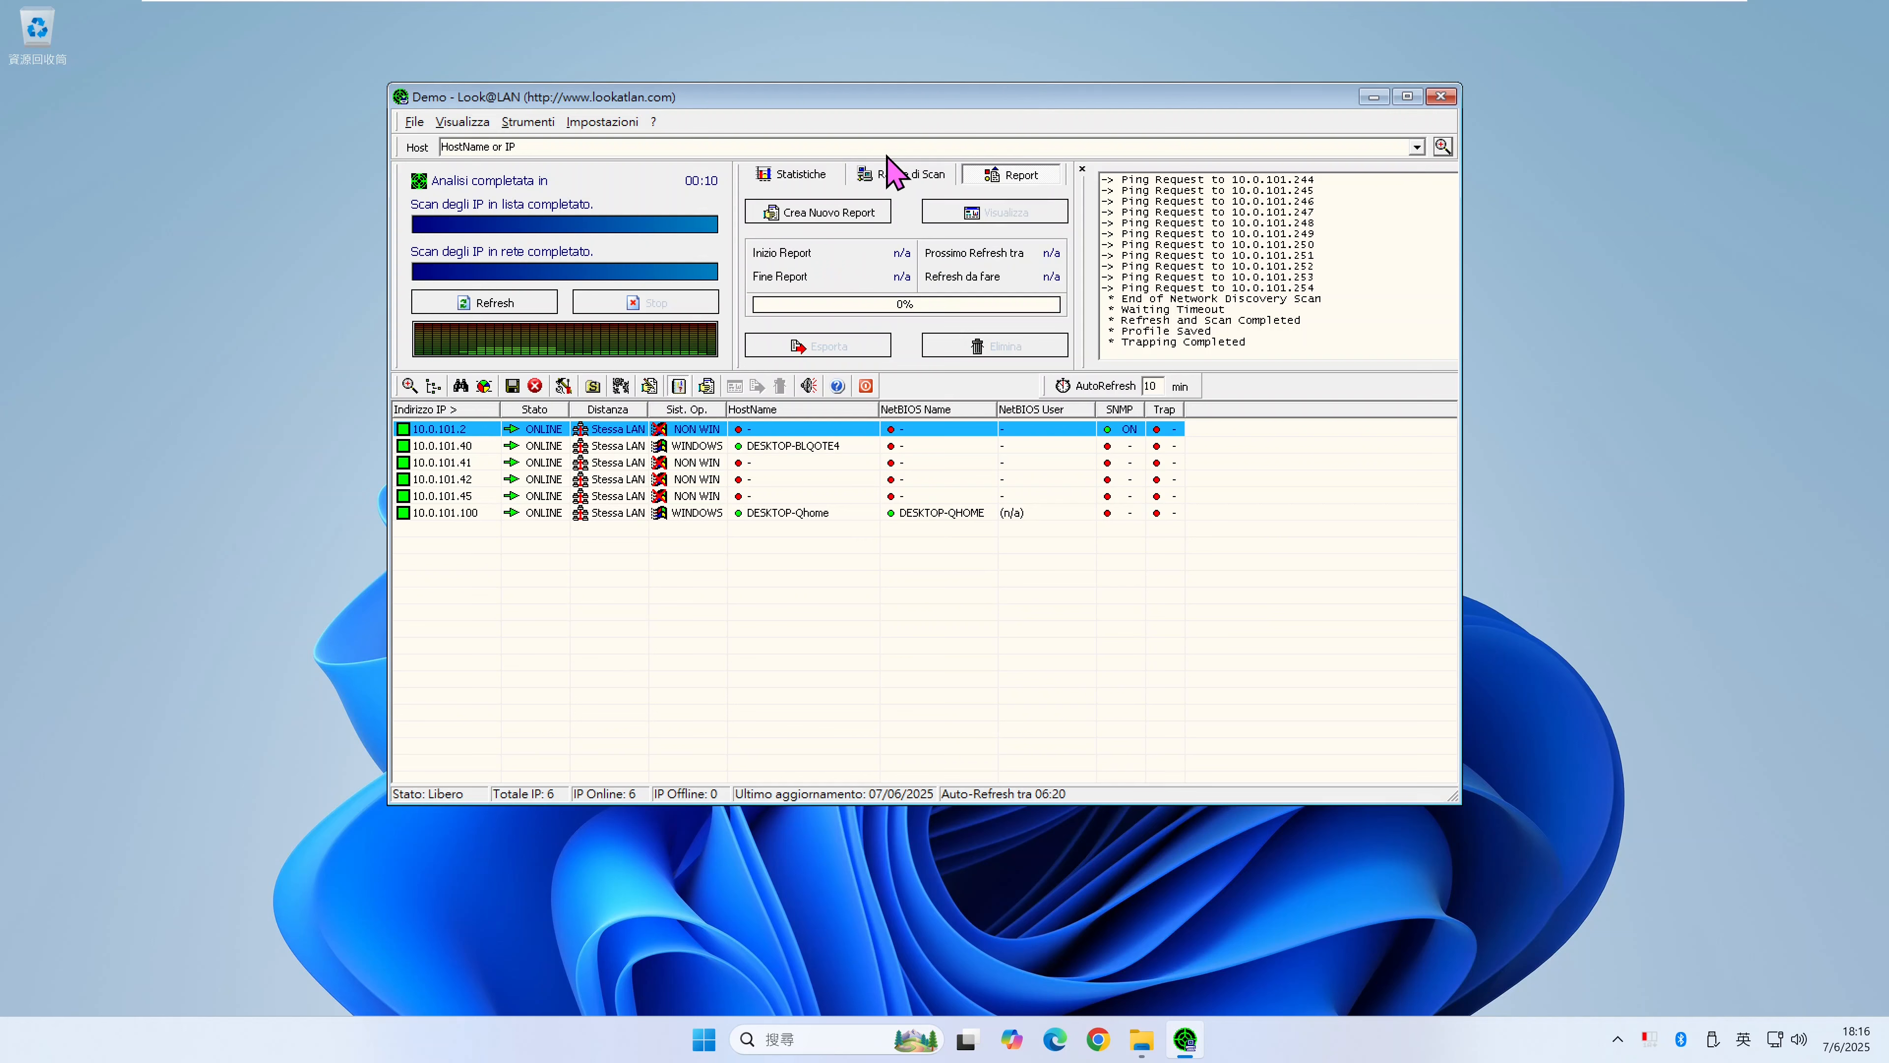
left_click(790, 178)
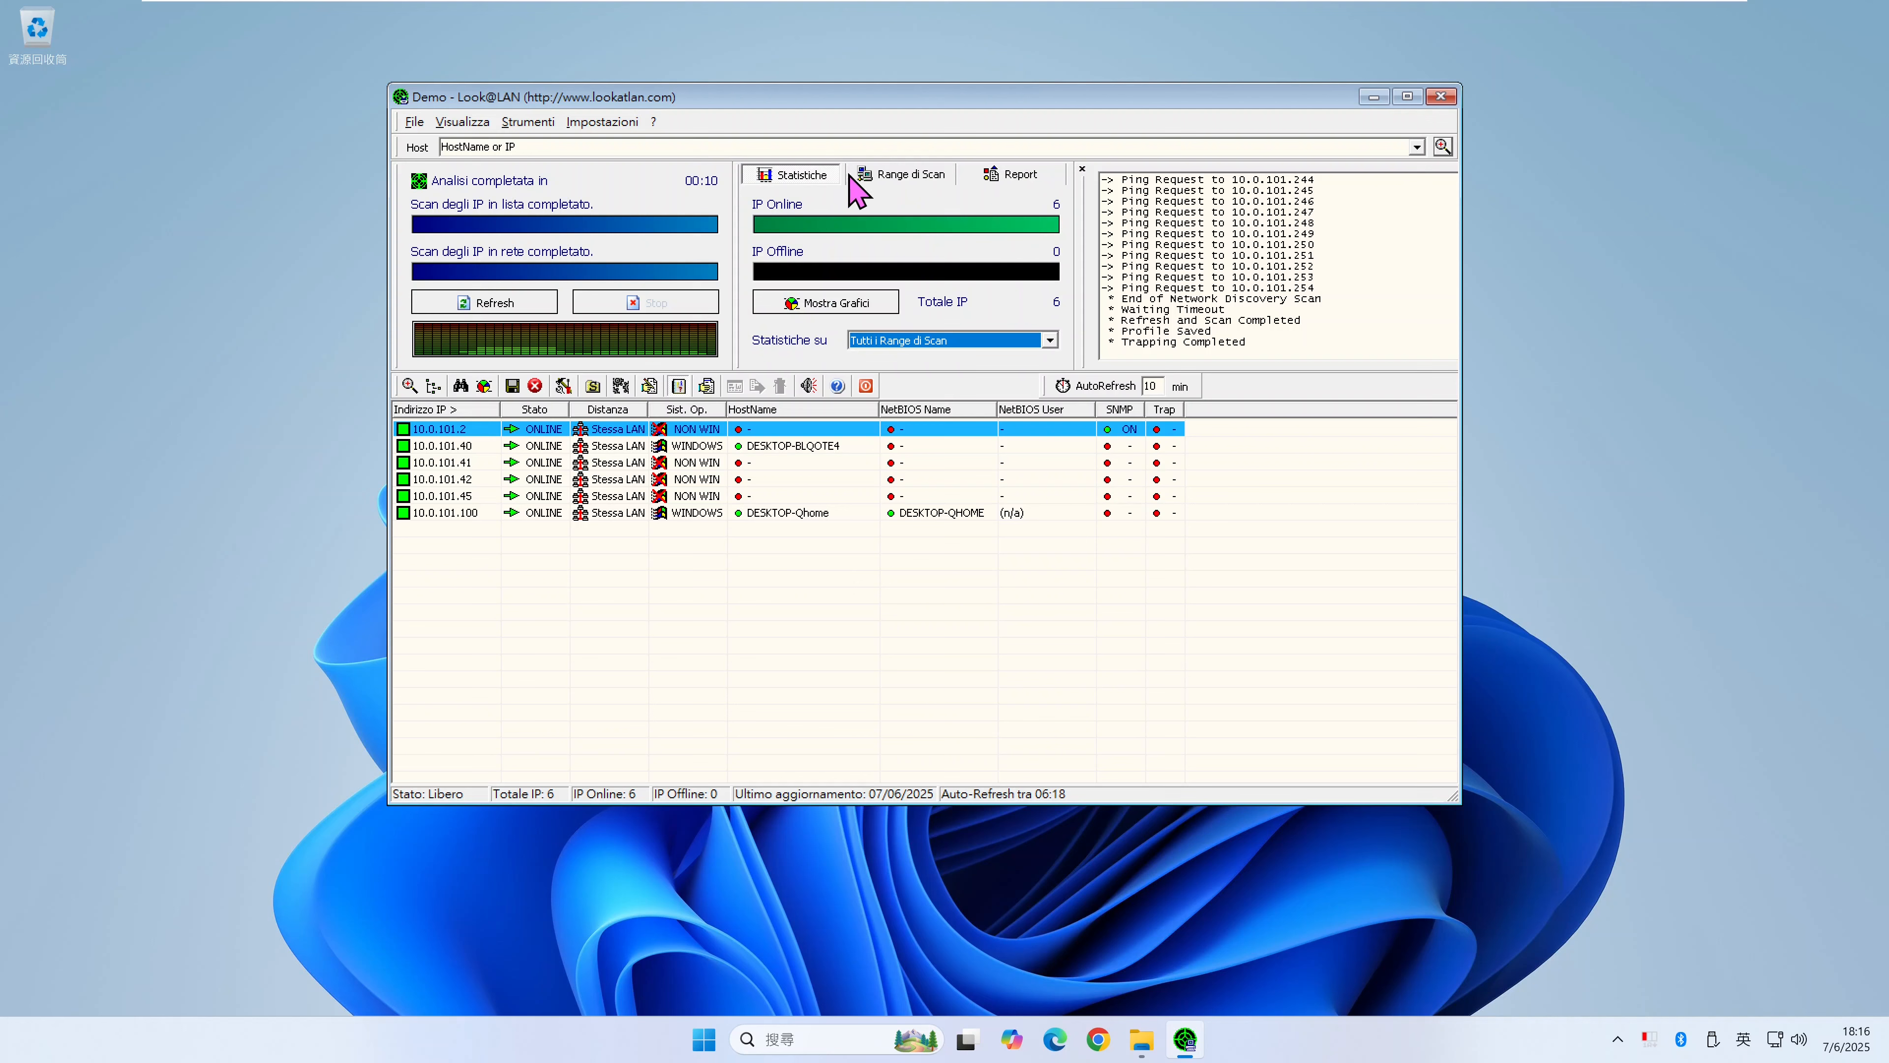
left_click(895, 179)
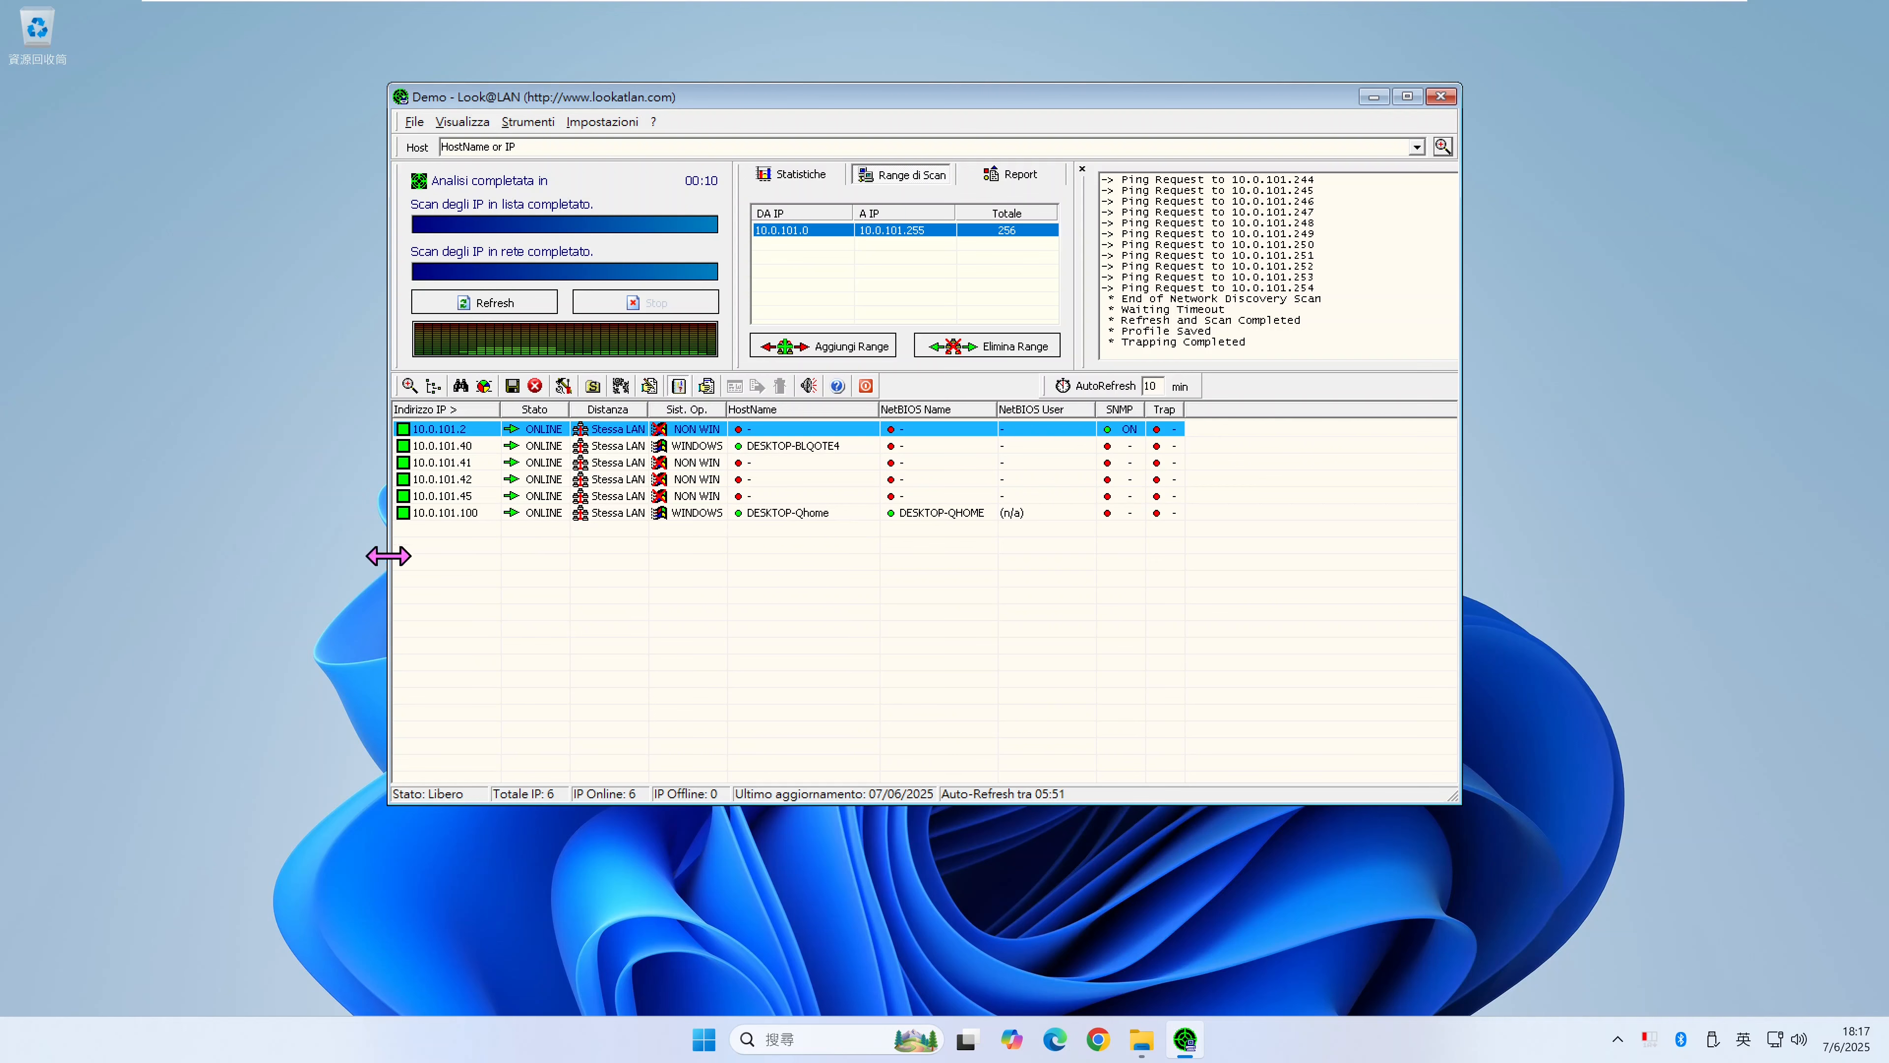
- Exit Look@LAN with the Uscita command in the File menu
left_click(414, 122)
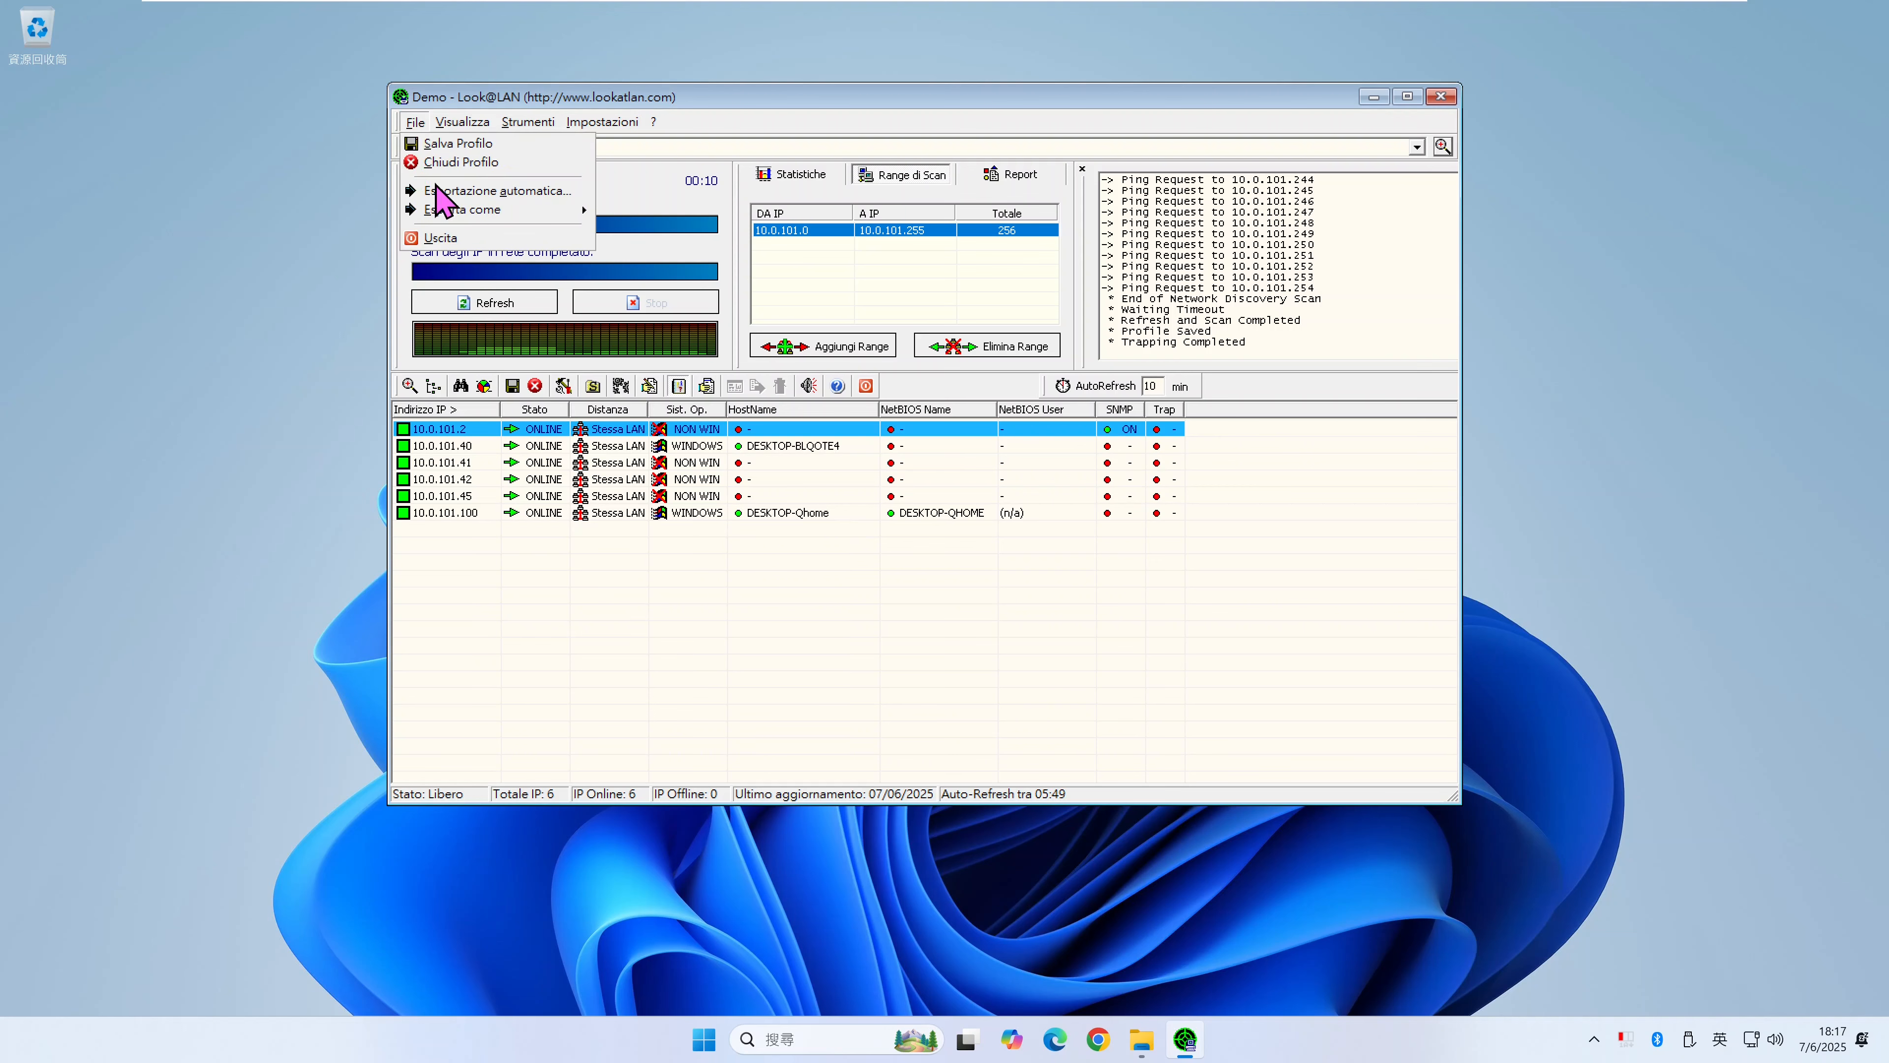
left_click(436, 238)
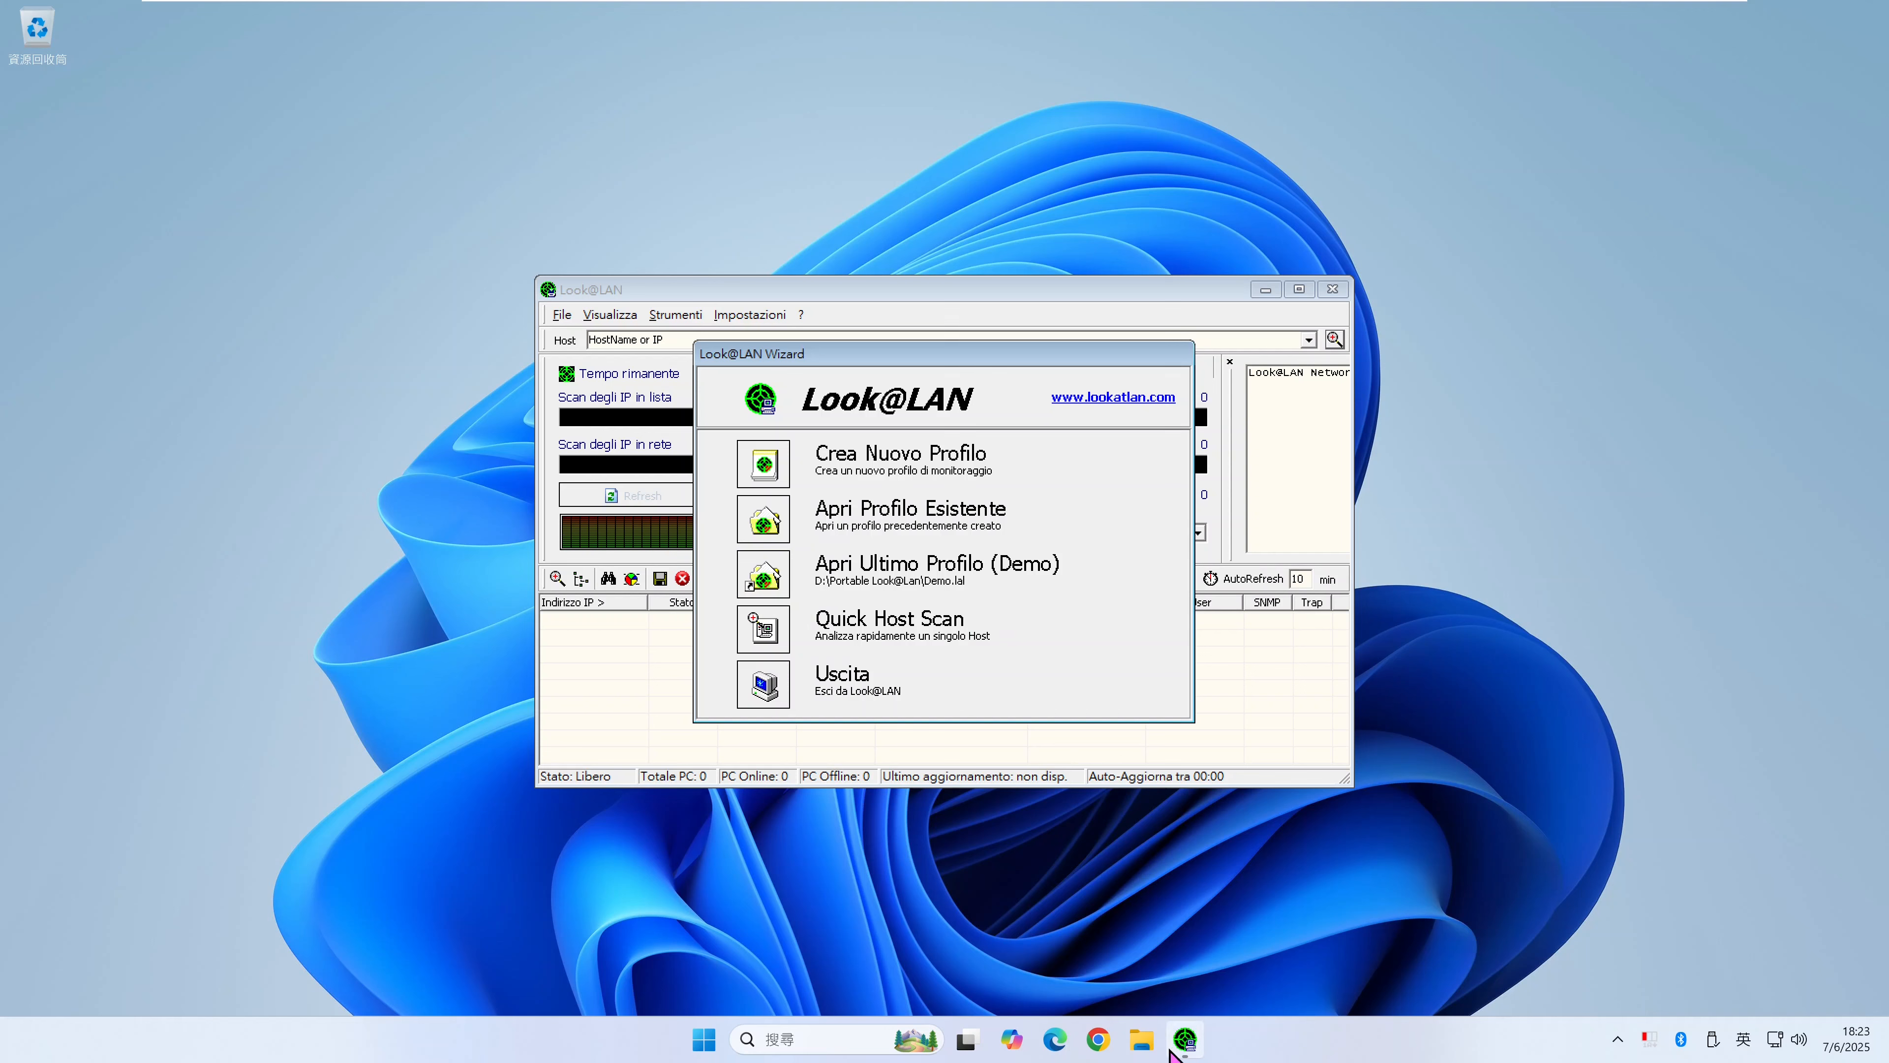
left_click(1138, 1042)
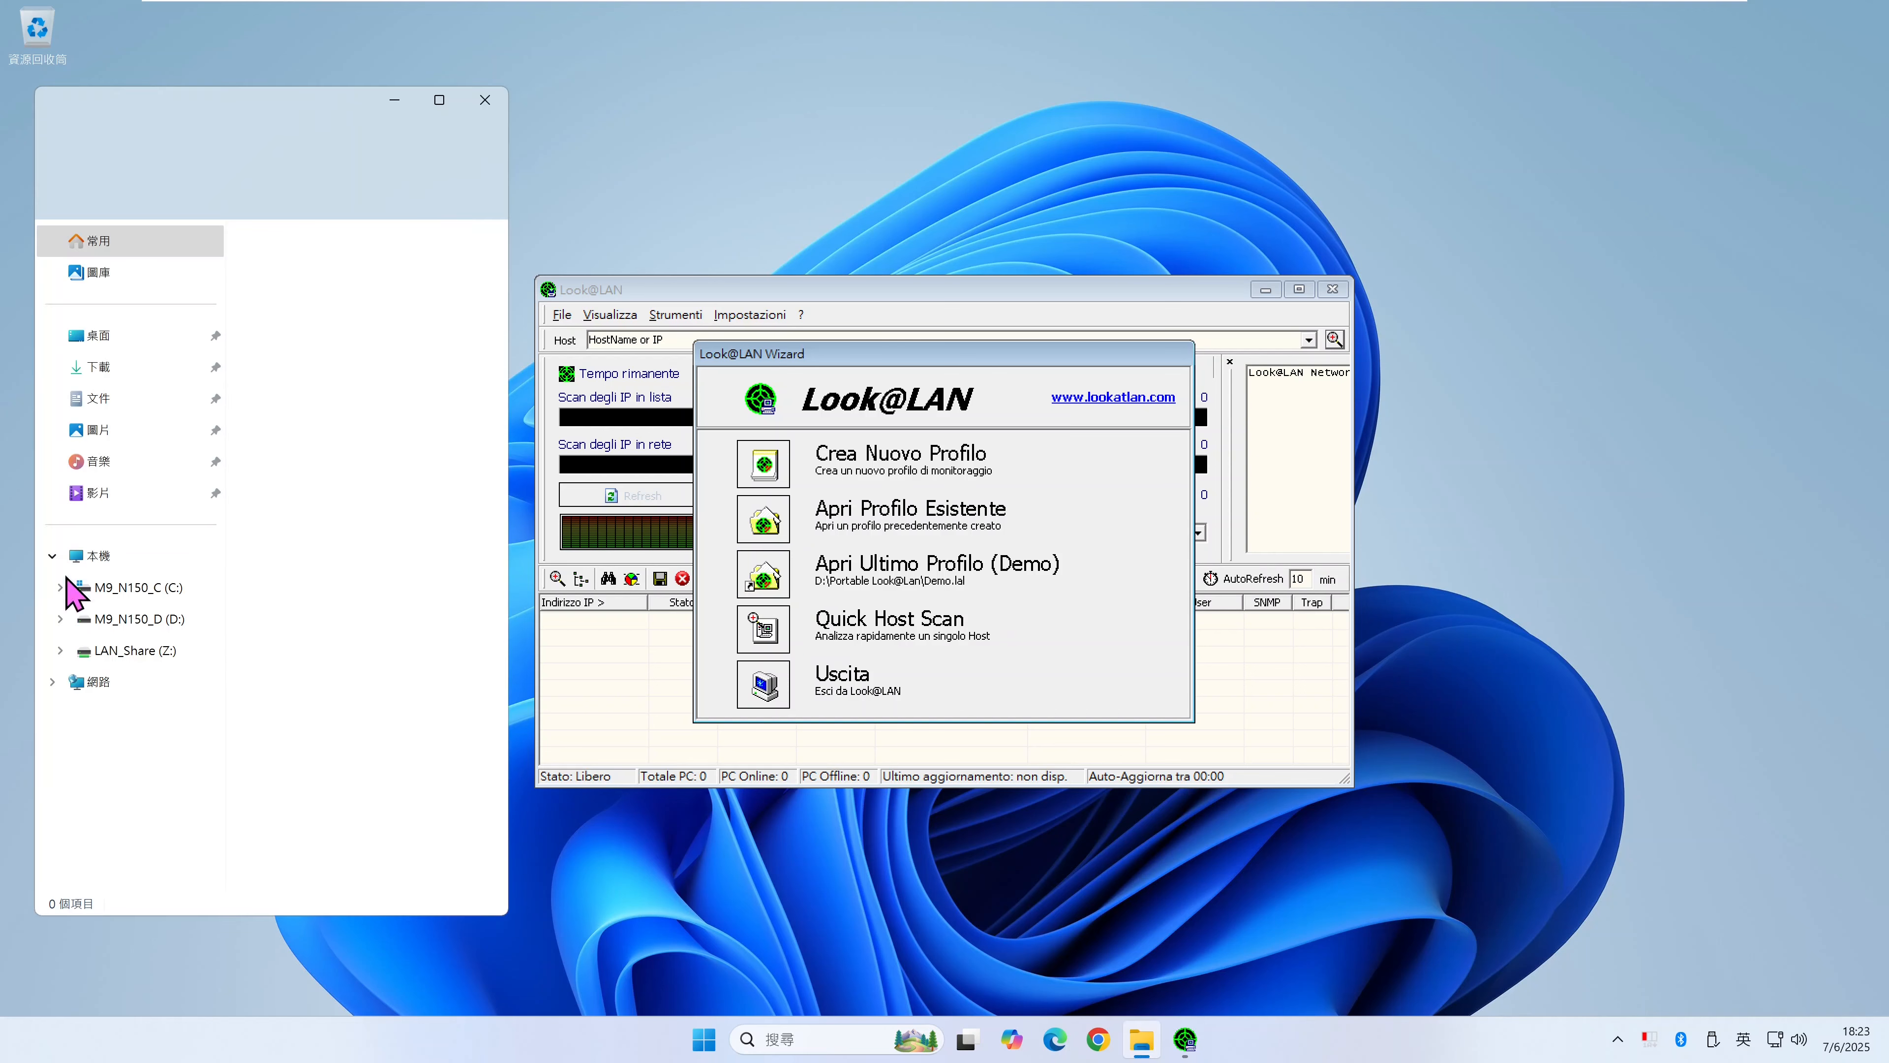
left_click(159, 626)
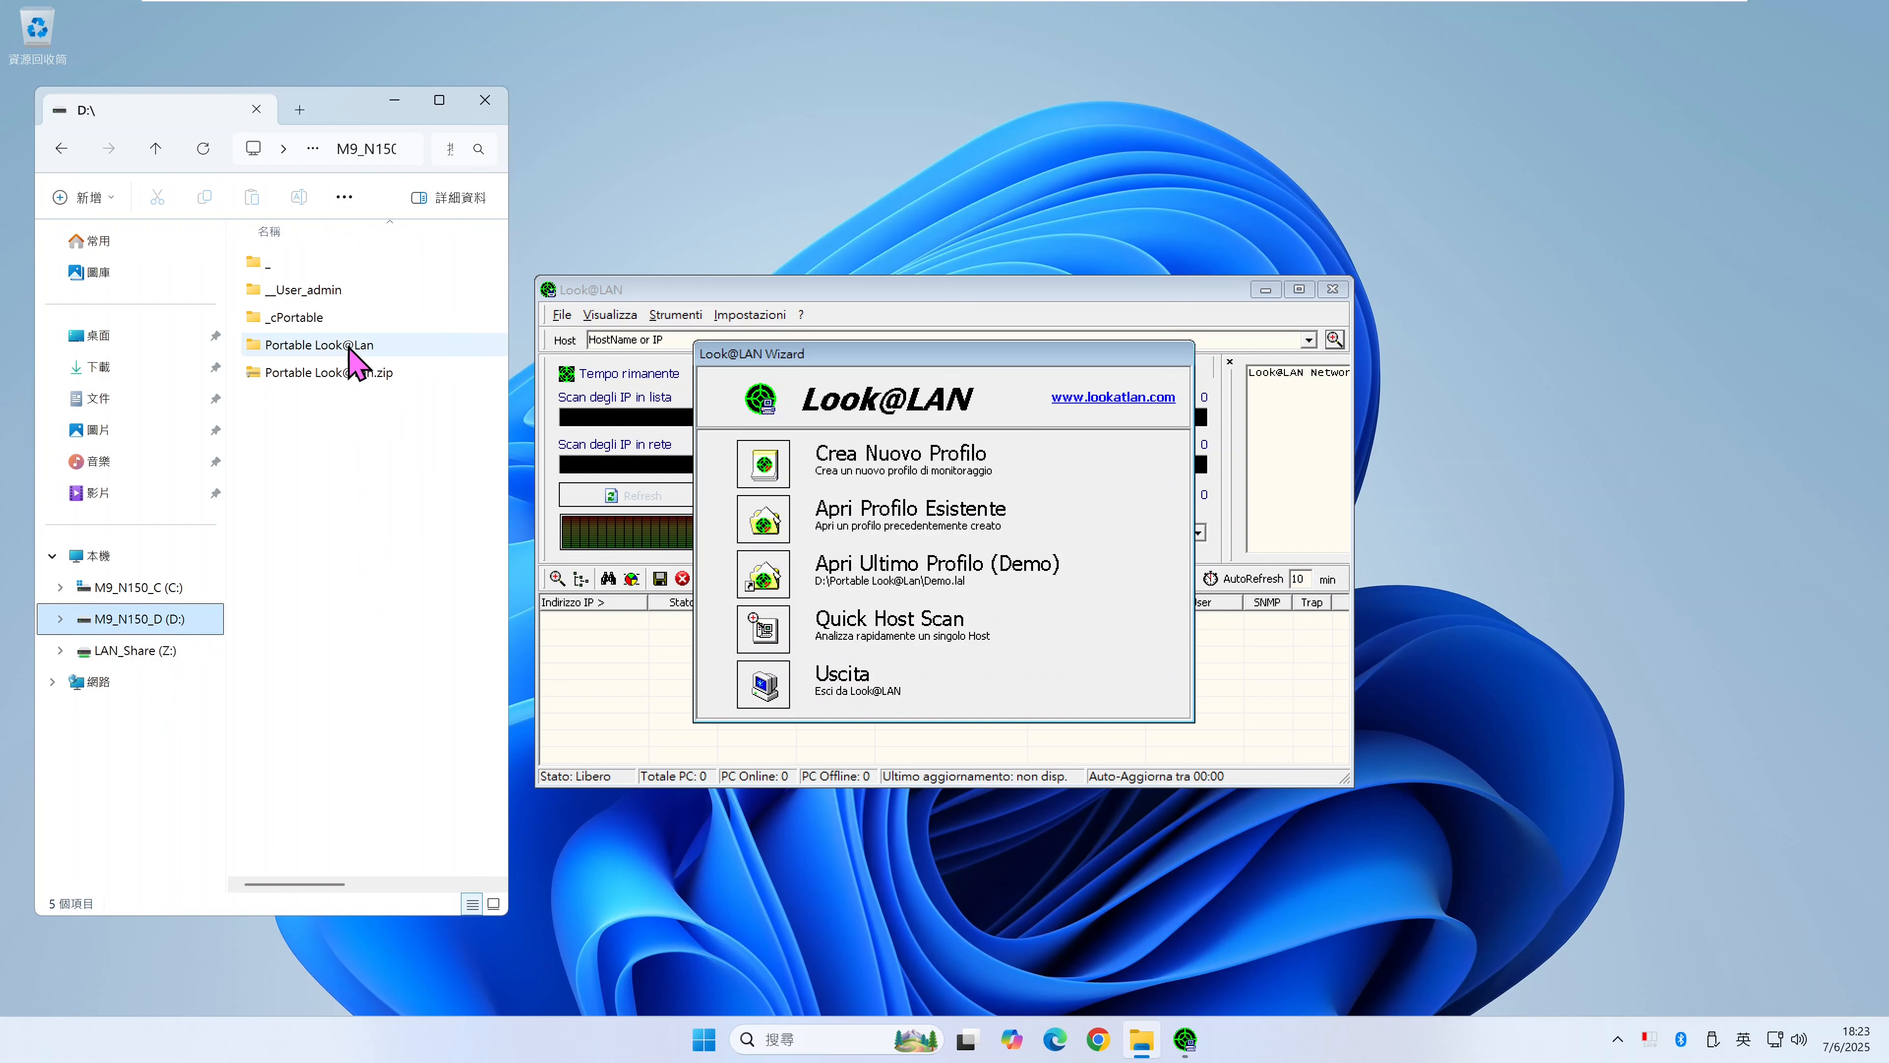
double_click(354, 351)
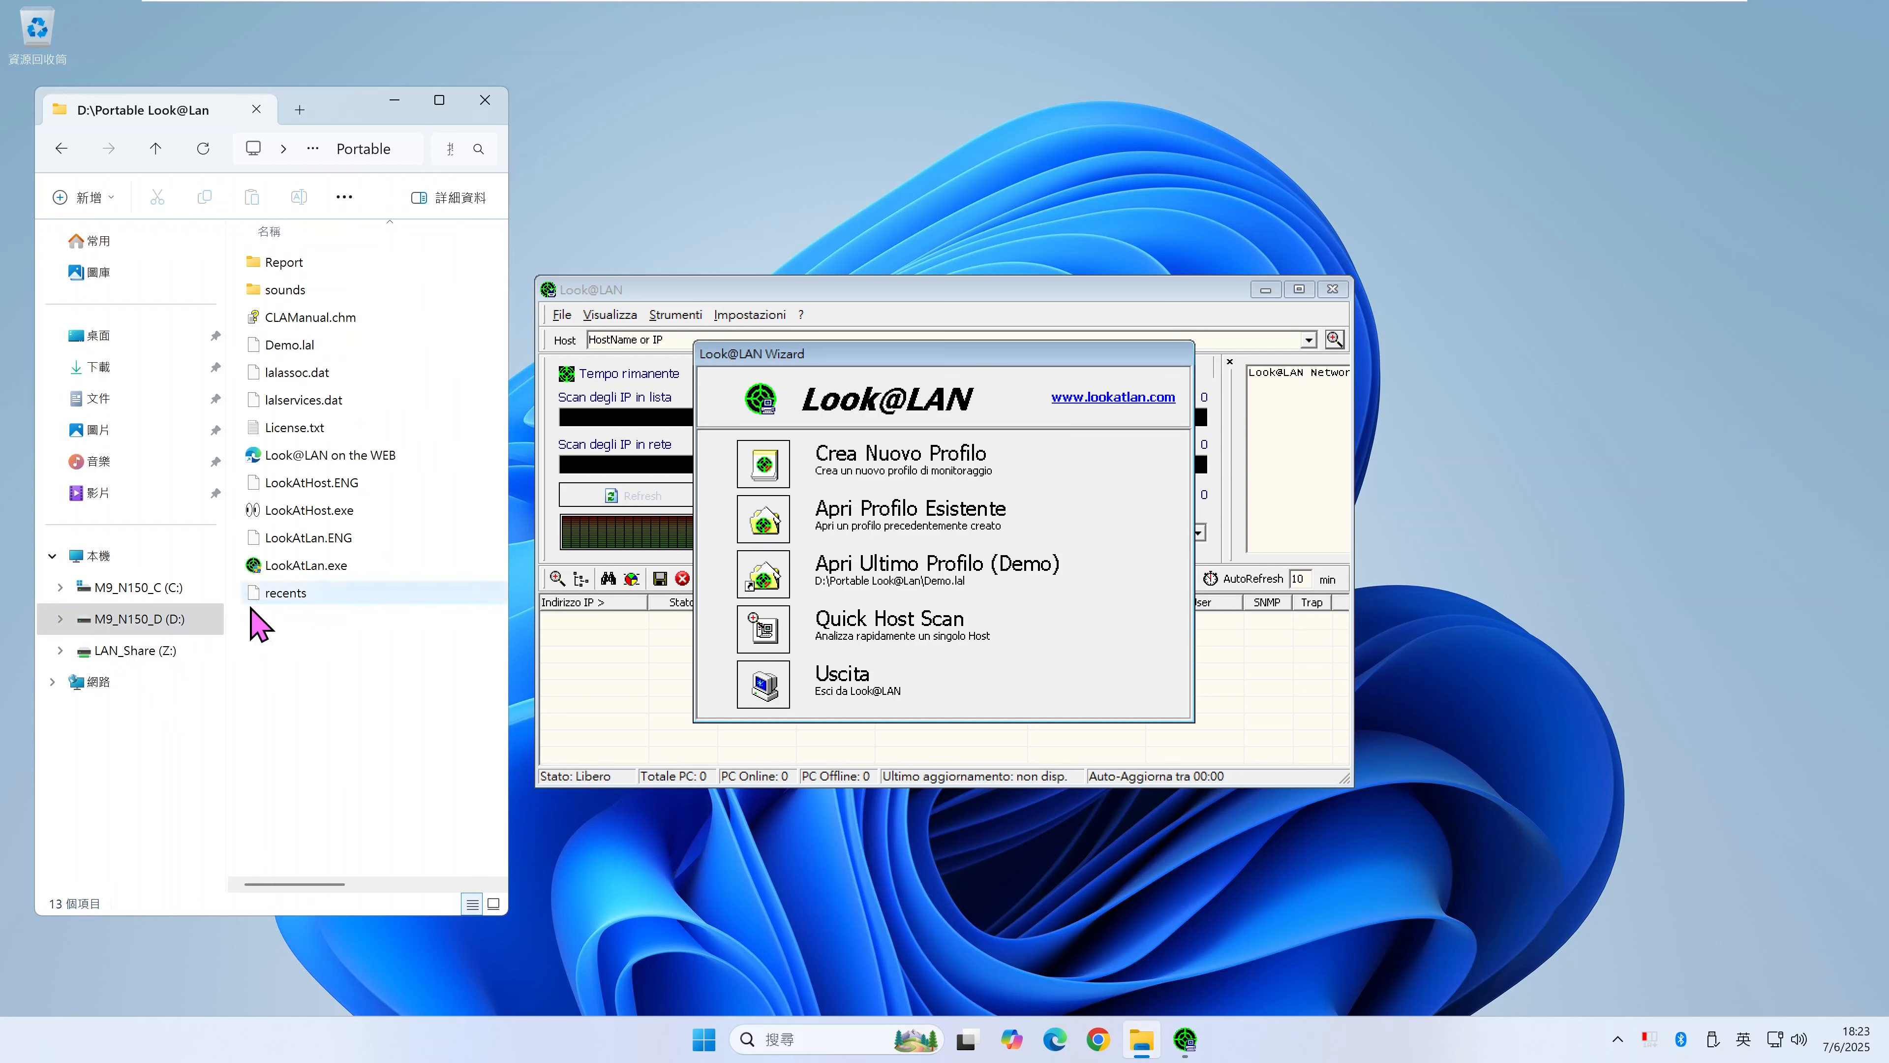
left_click(320, 346)
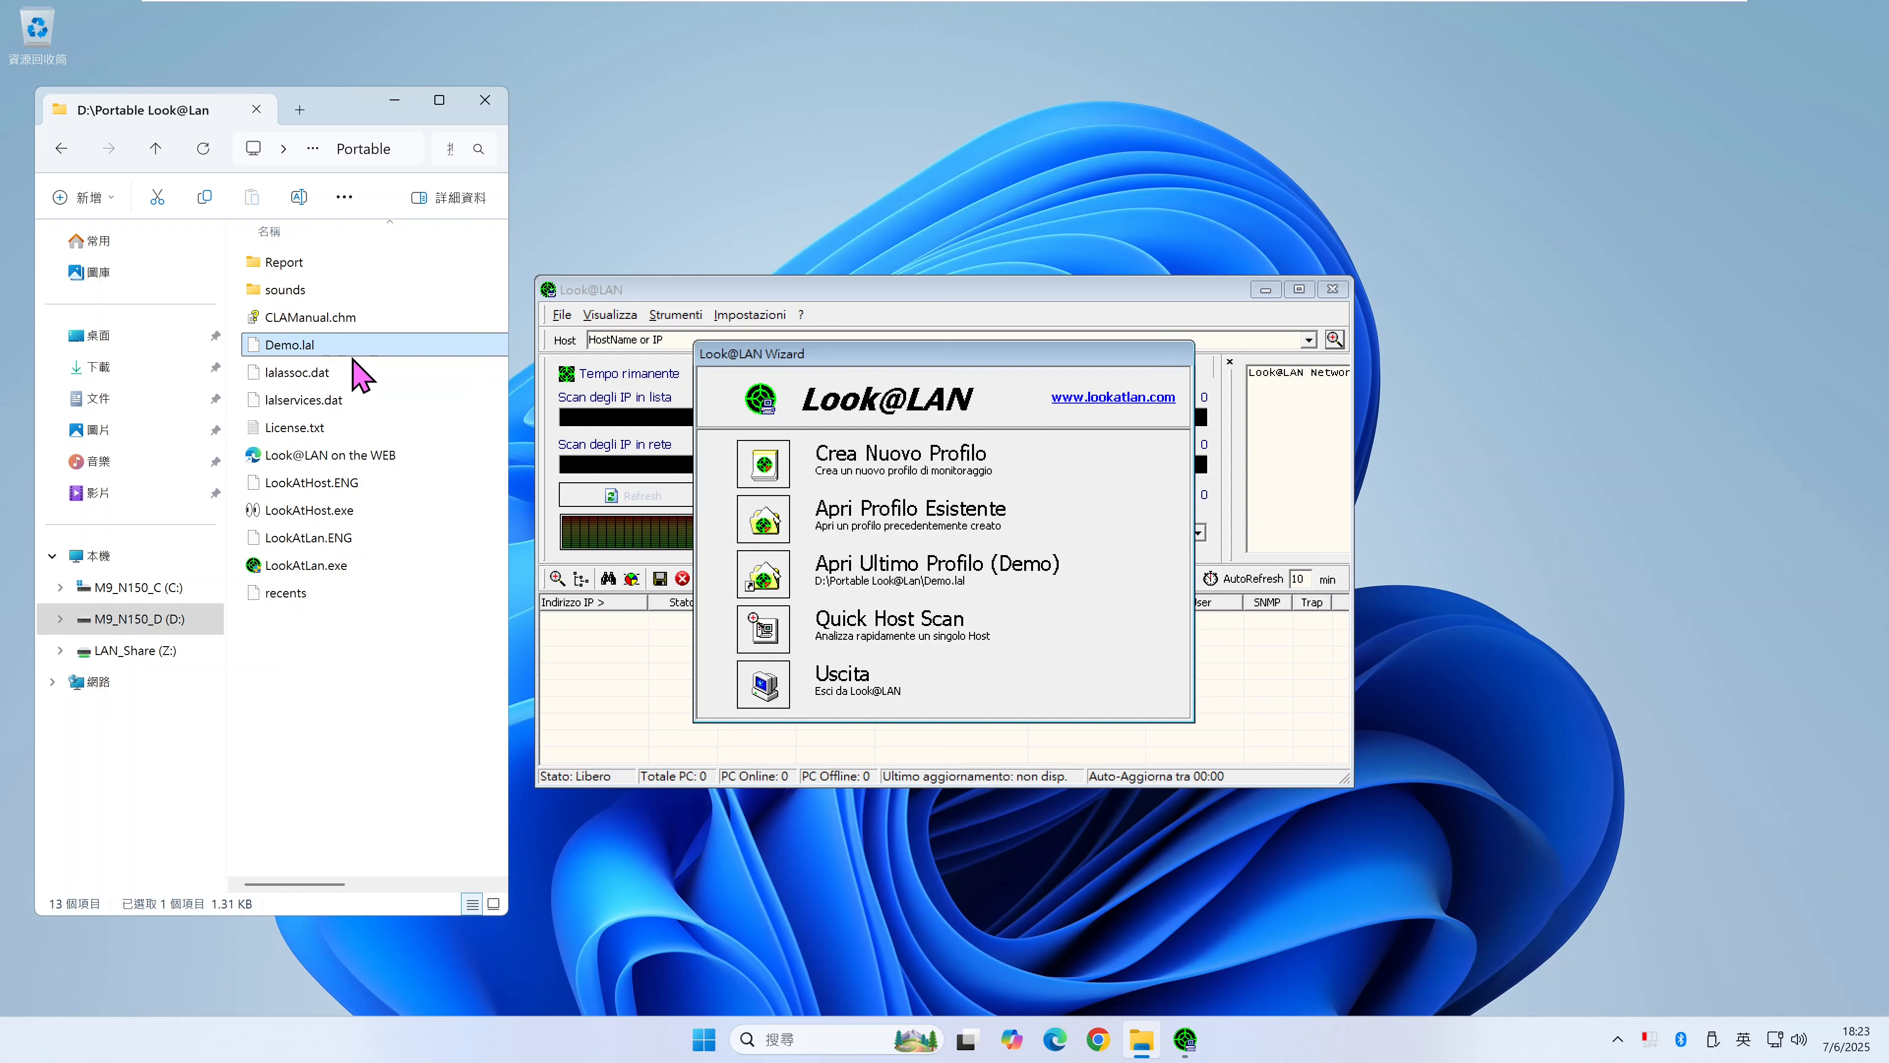
left_click(485, 100)
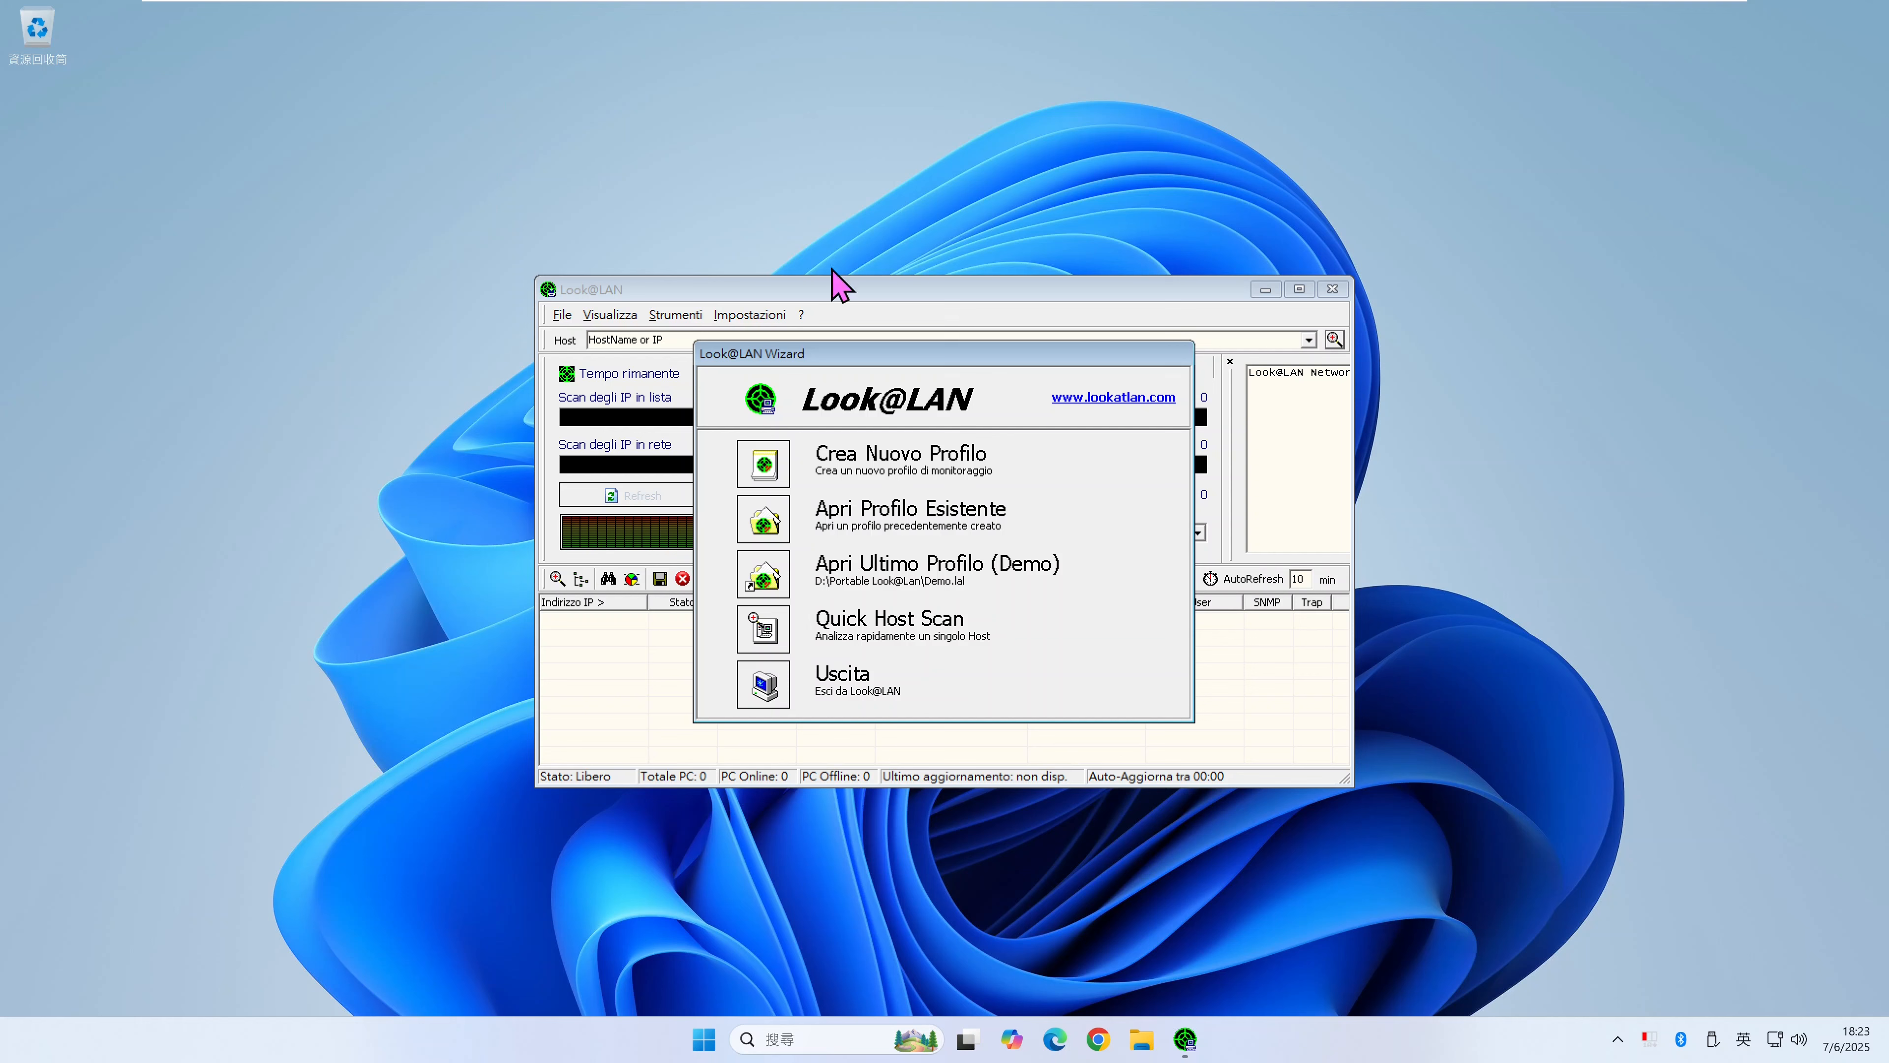
- Reopen the last profile, Demo, from the wizard and enlarge the window wider and taller
left_click(764, 575)
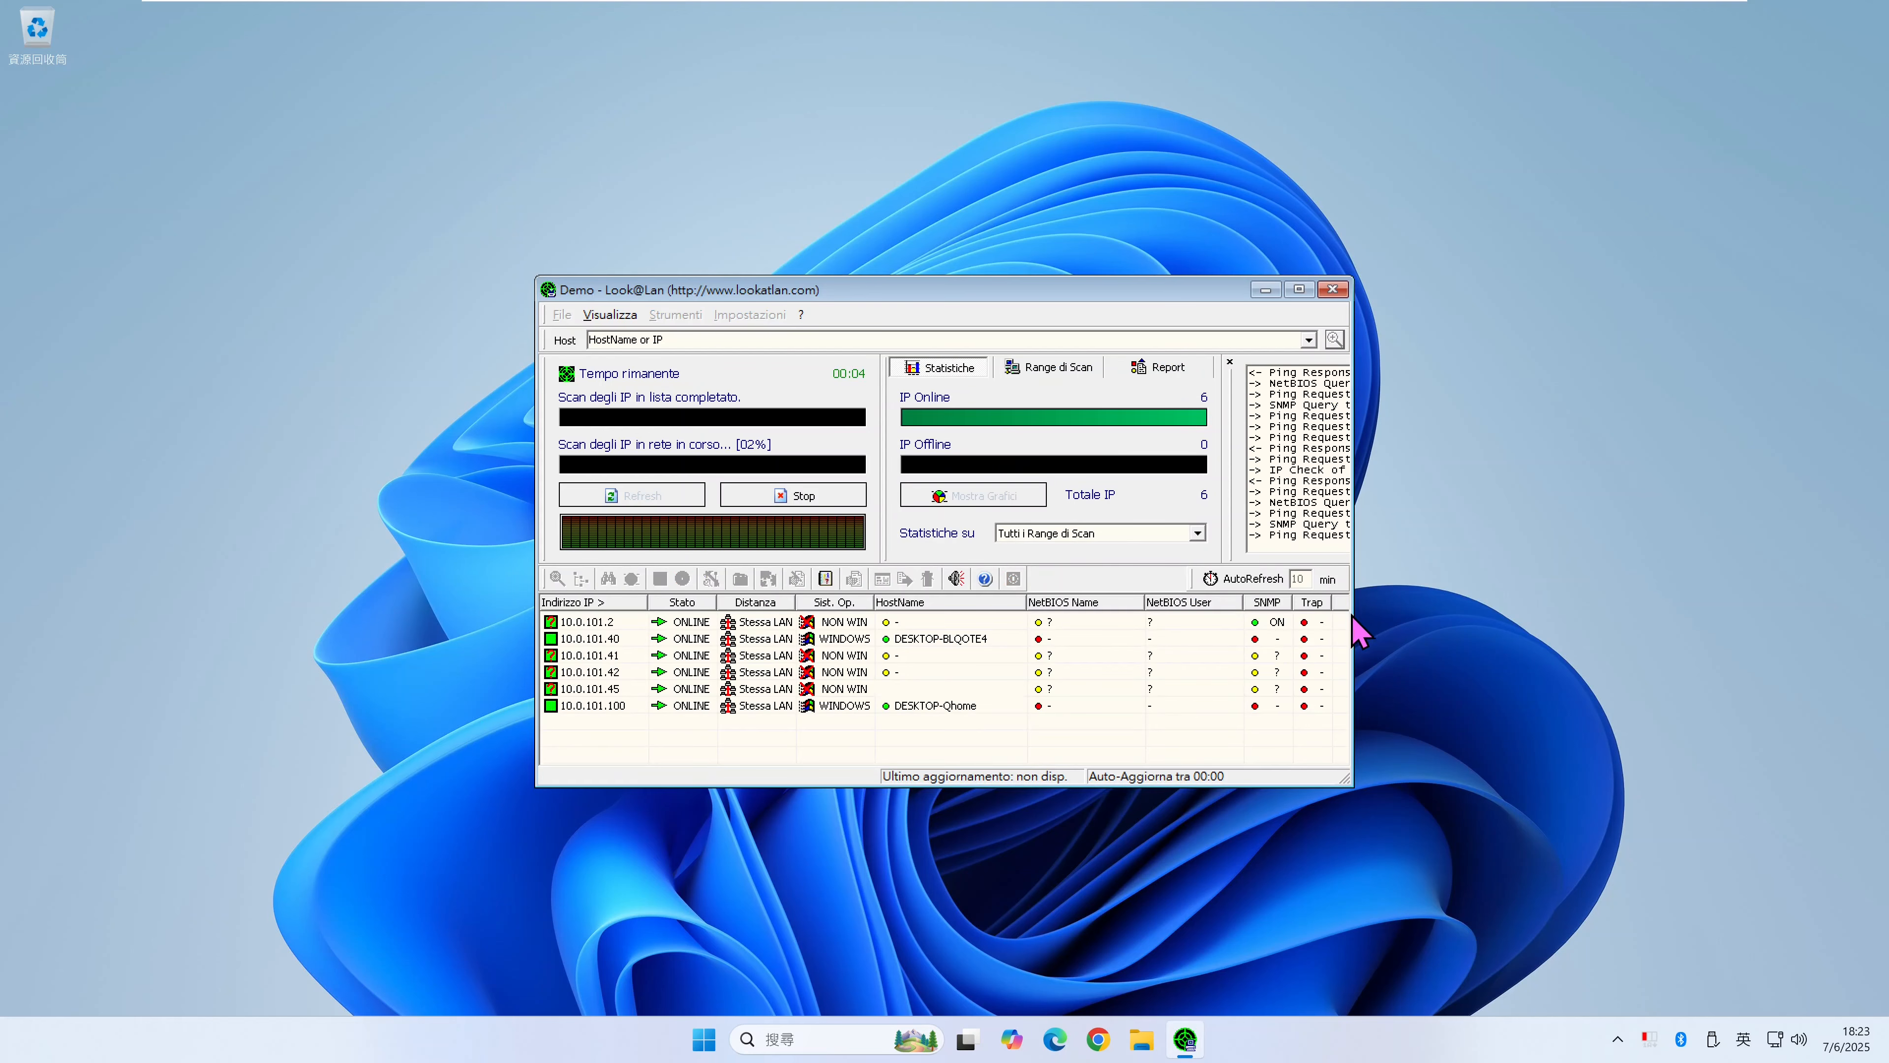
left_click_drag(1352, 629, 1578, 642)
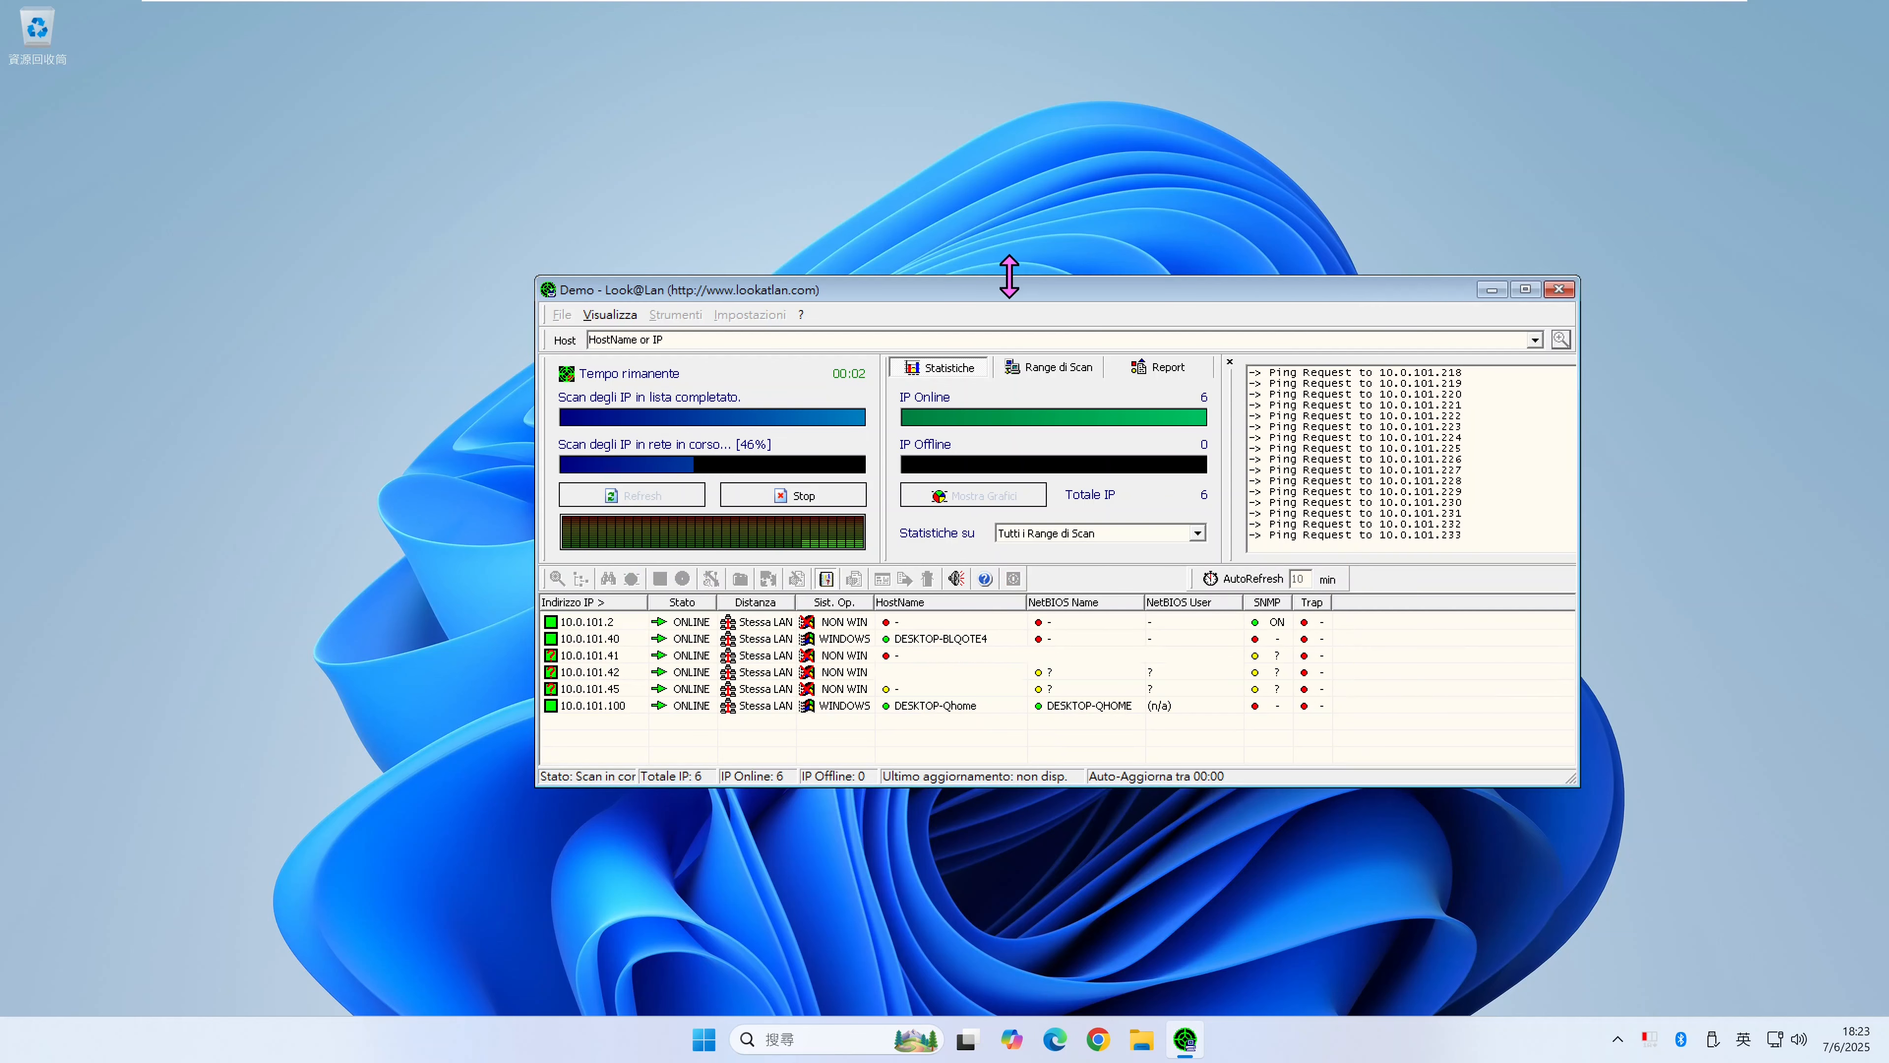
left_click_drag(1003, 274, 995, 103)
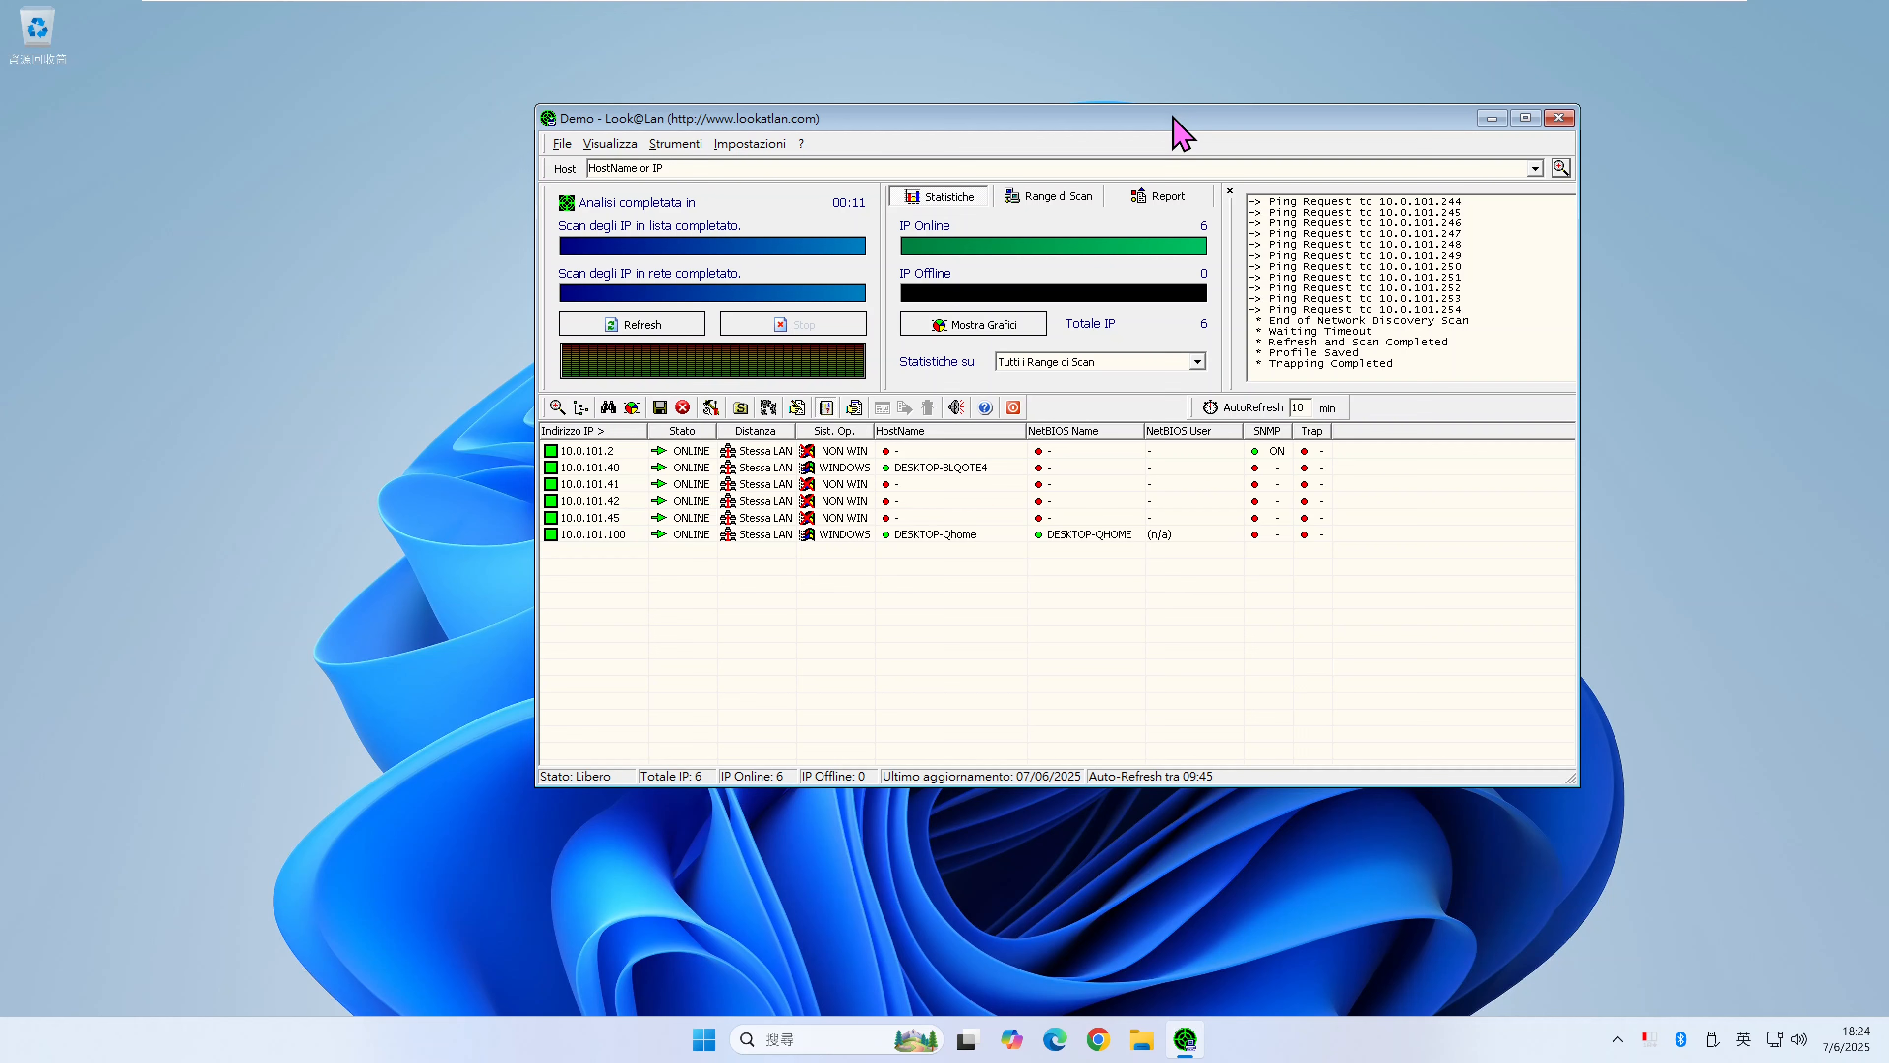
- Add a manually specified scan range from 10.0.0.0 to 10.0.0.255 to the Demo profile
left_click(1041, 196)
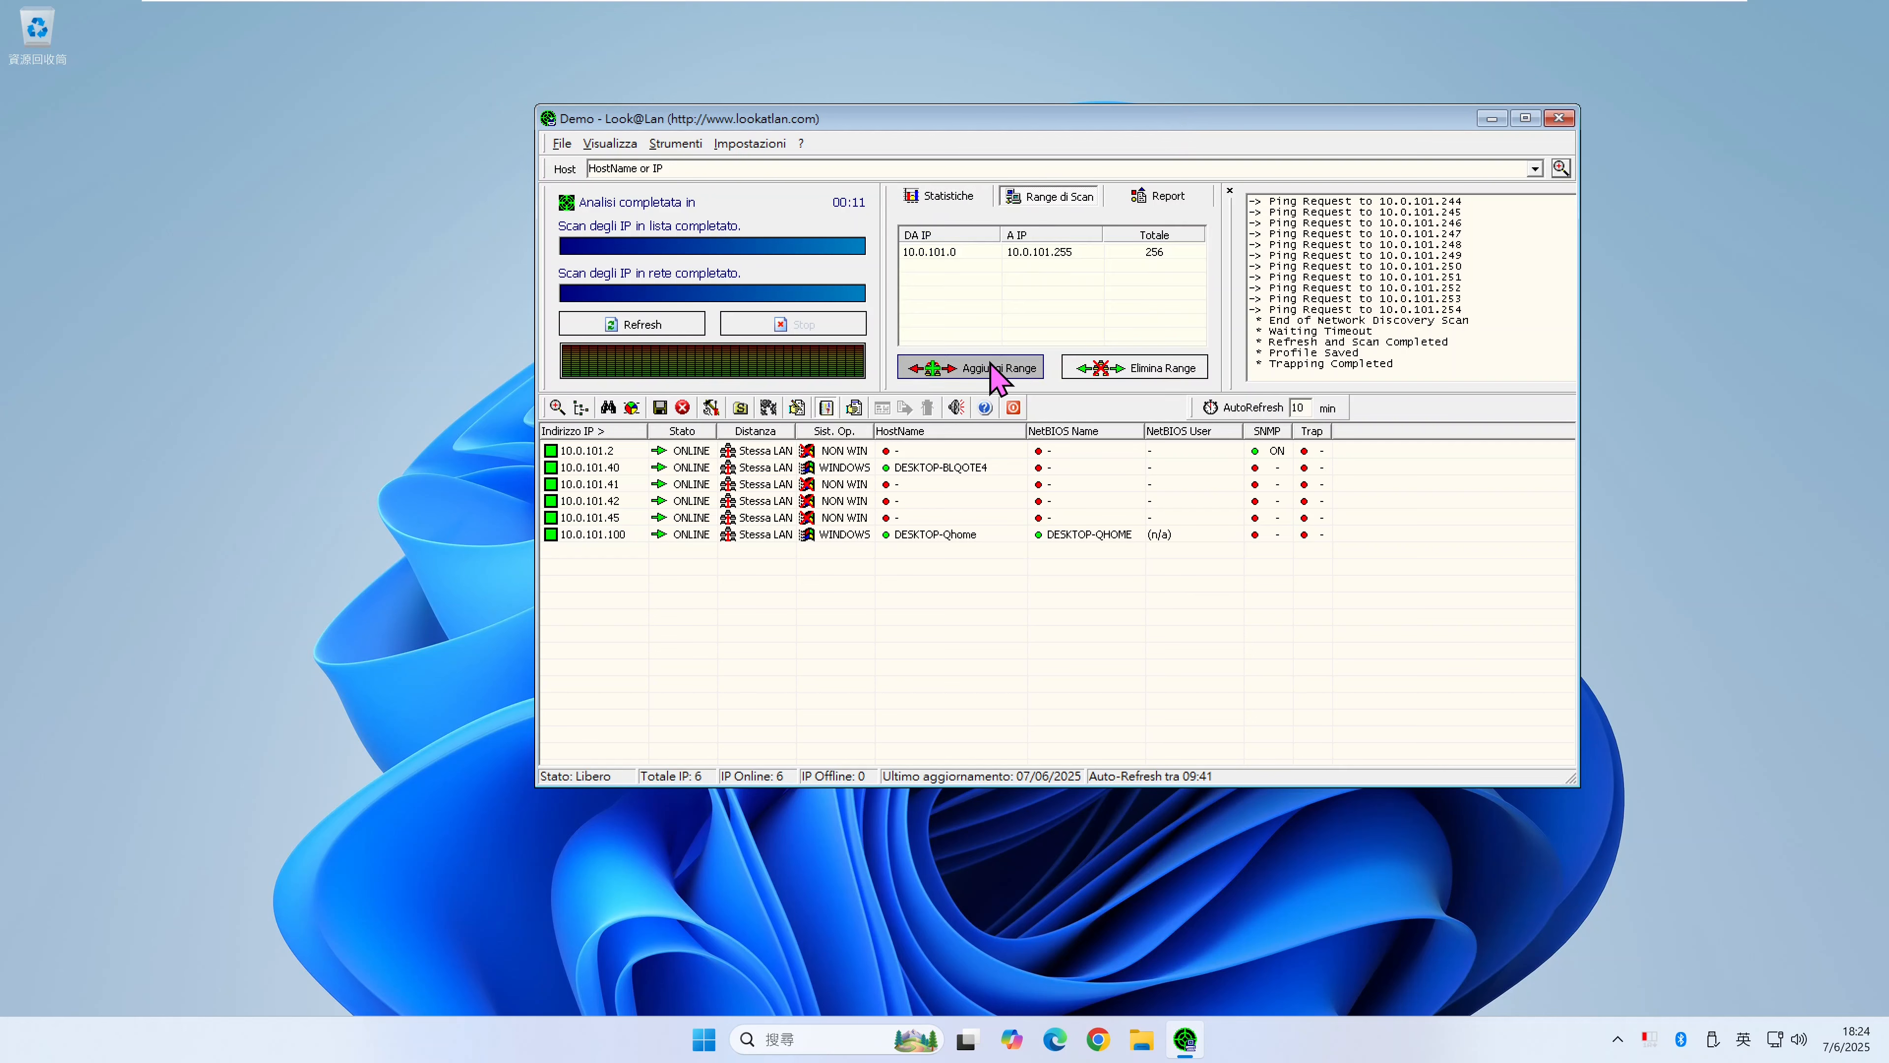
left_click(983, 368)
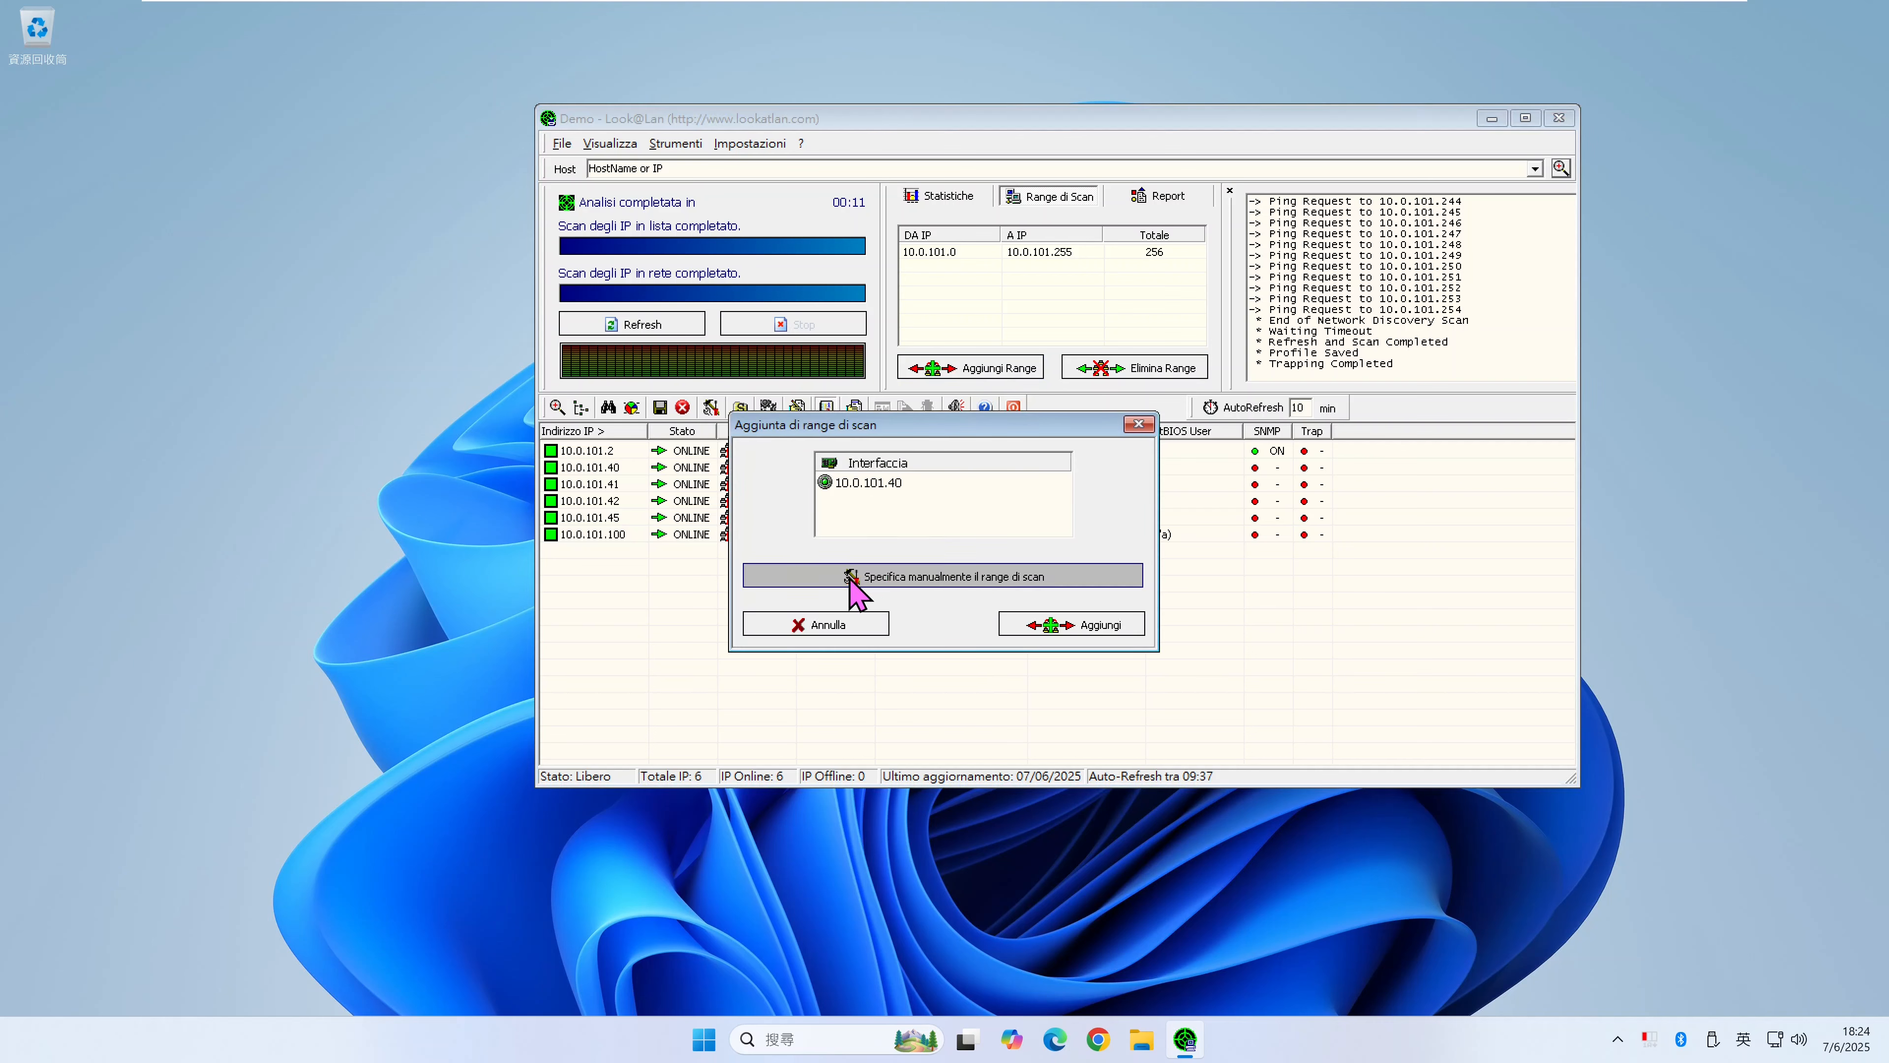
left_click(959, 579)
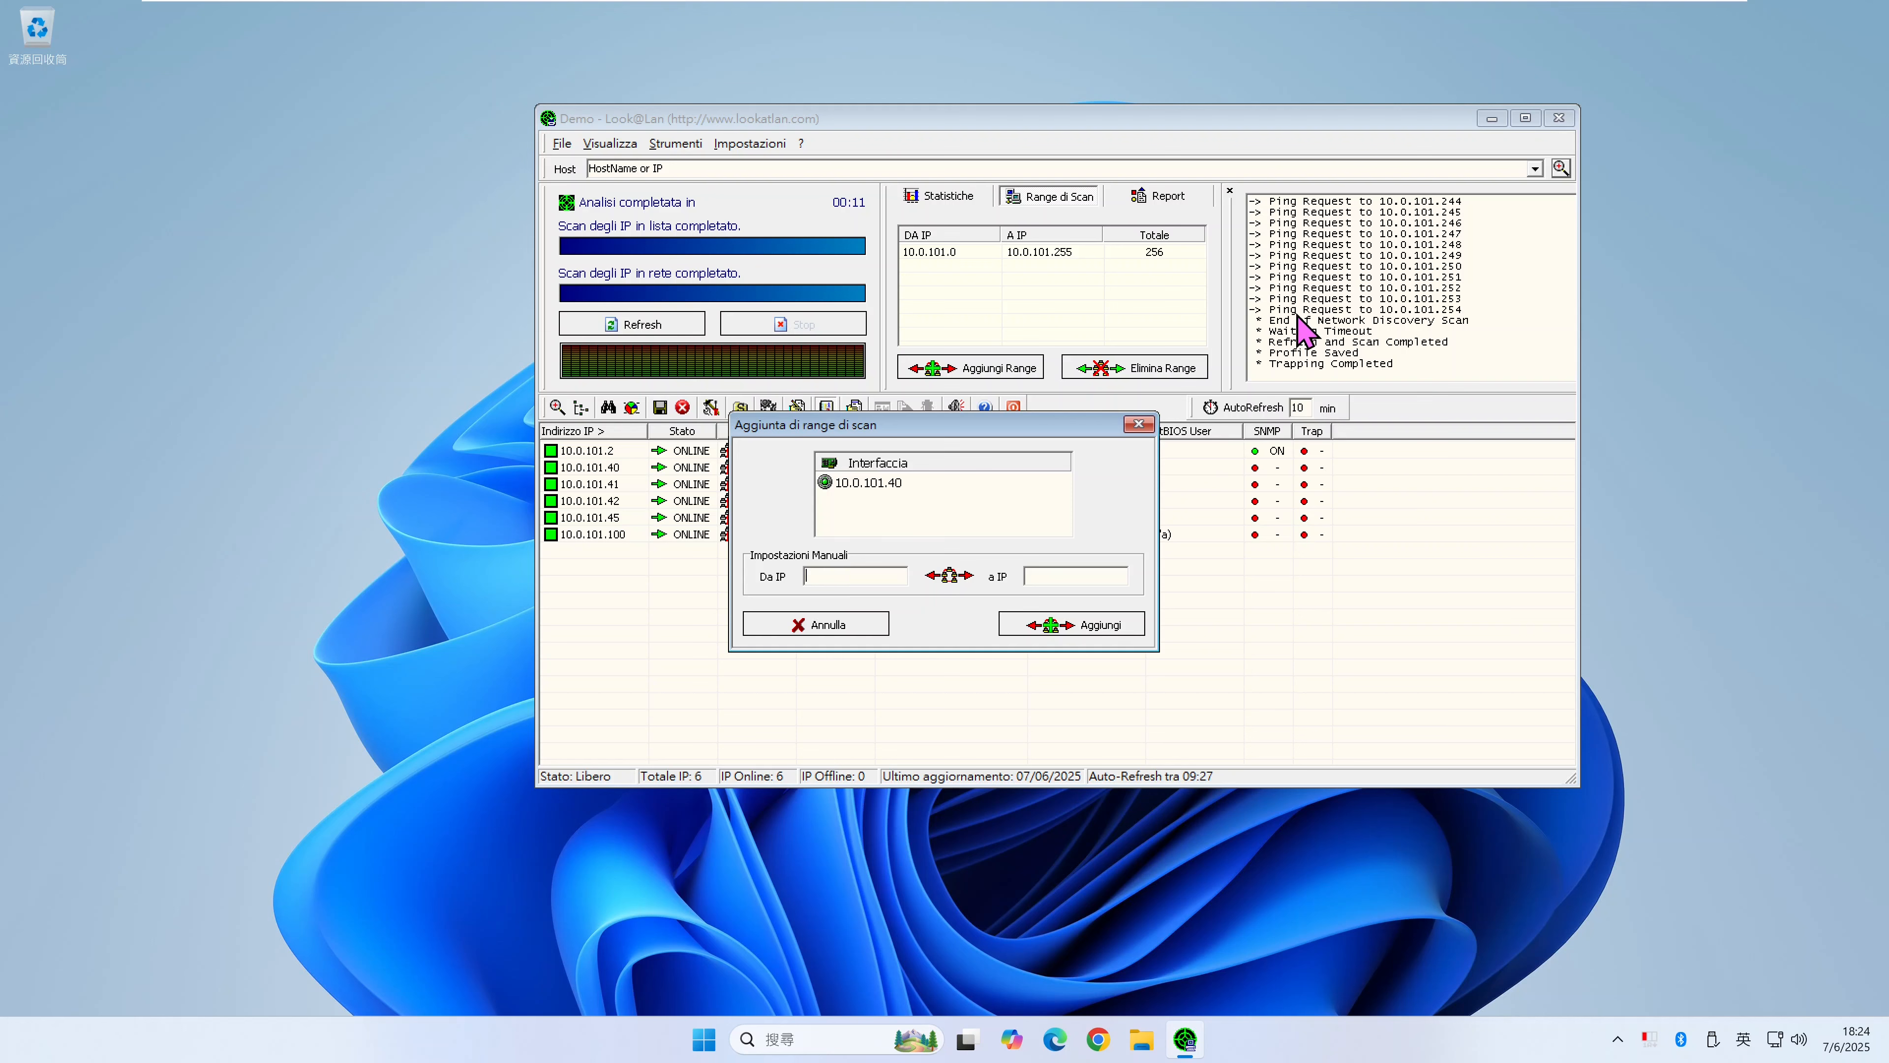
type("0.0.0.0")
left_click(1059, 629)
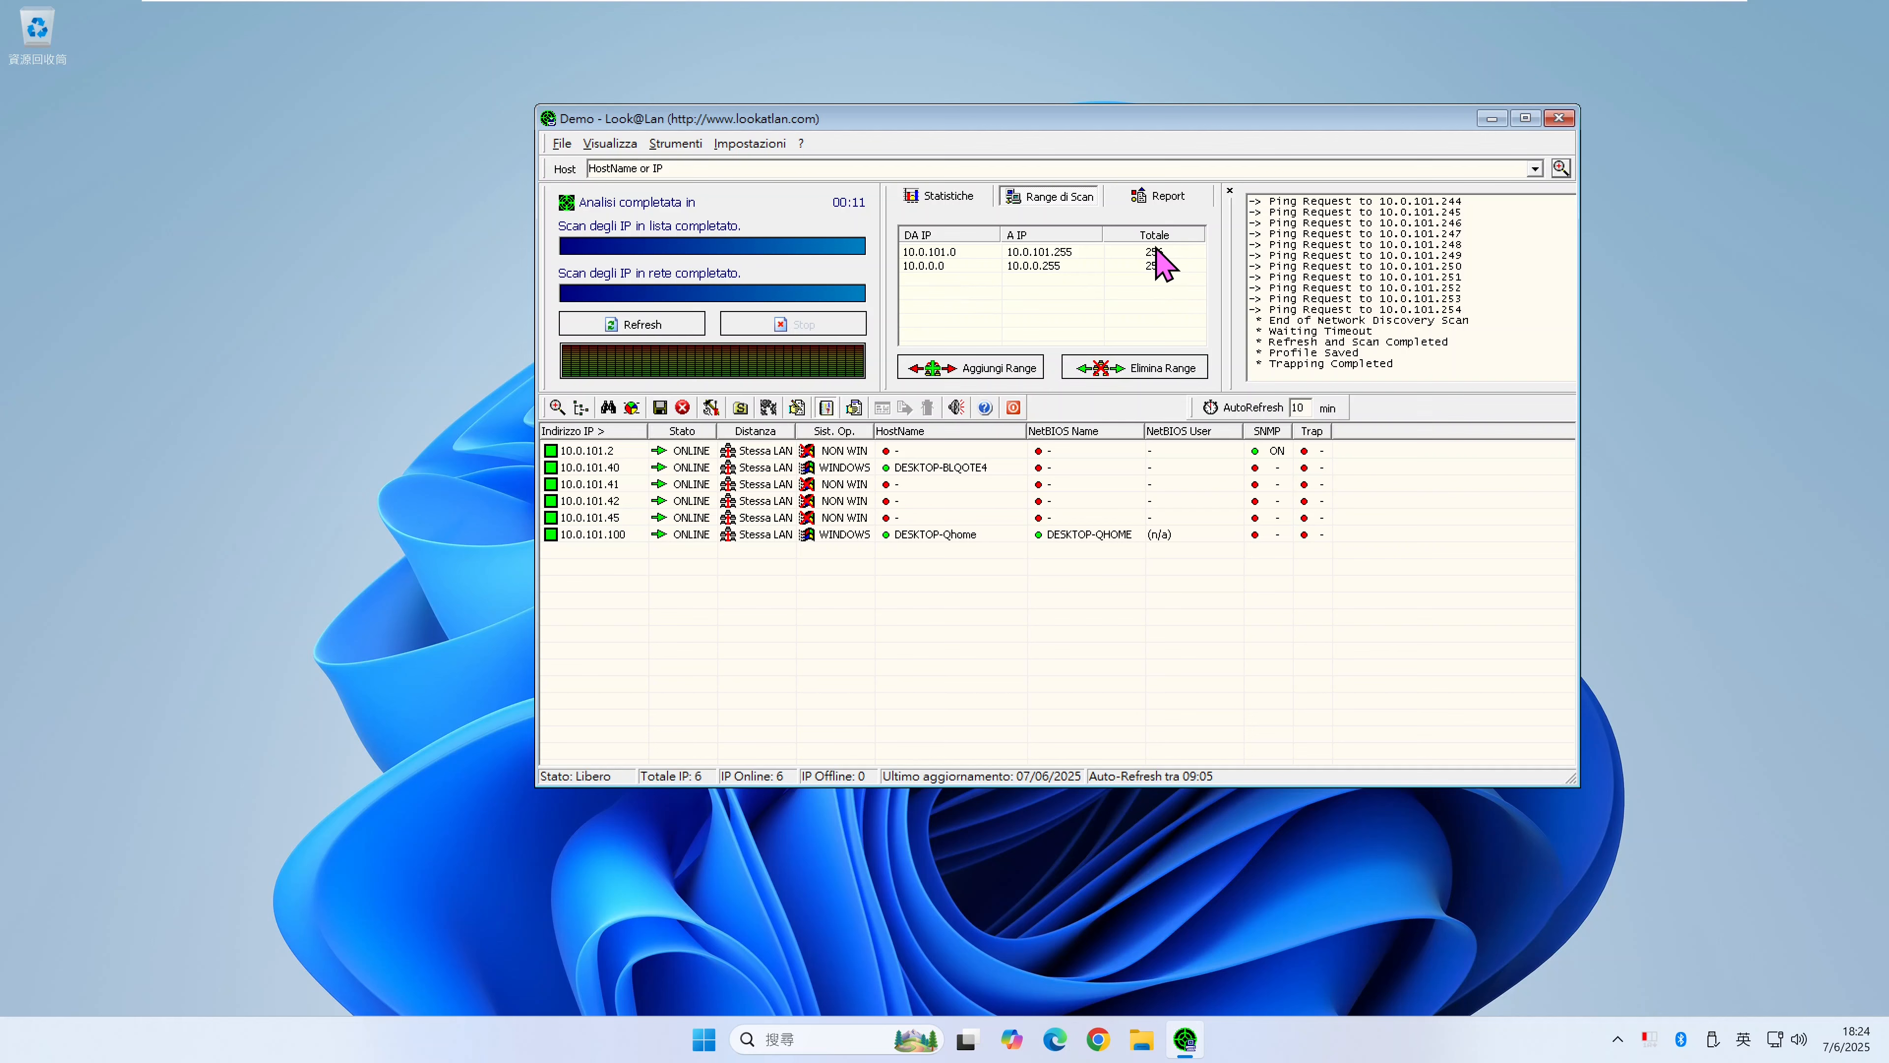
- Rescan both ranges and stretch the window taller to show more hosts
left_click(652, 326)
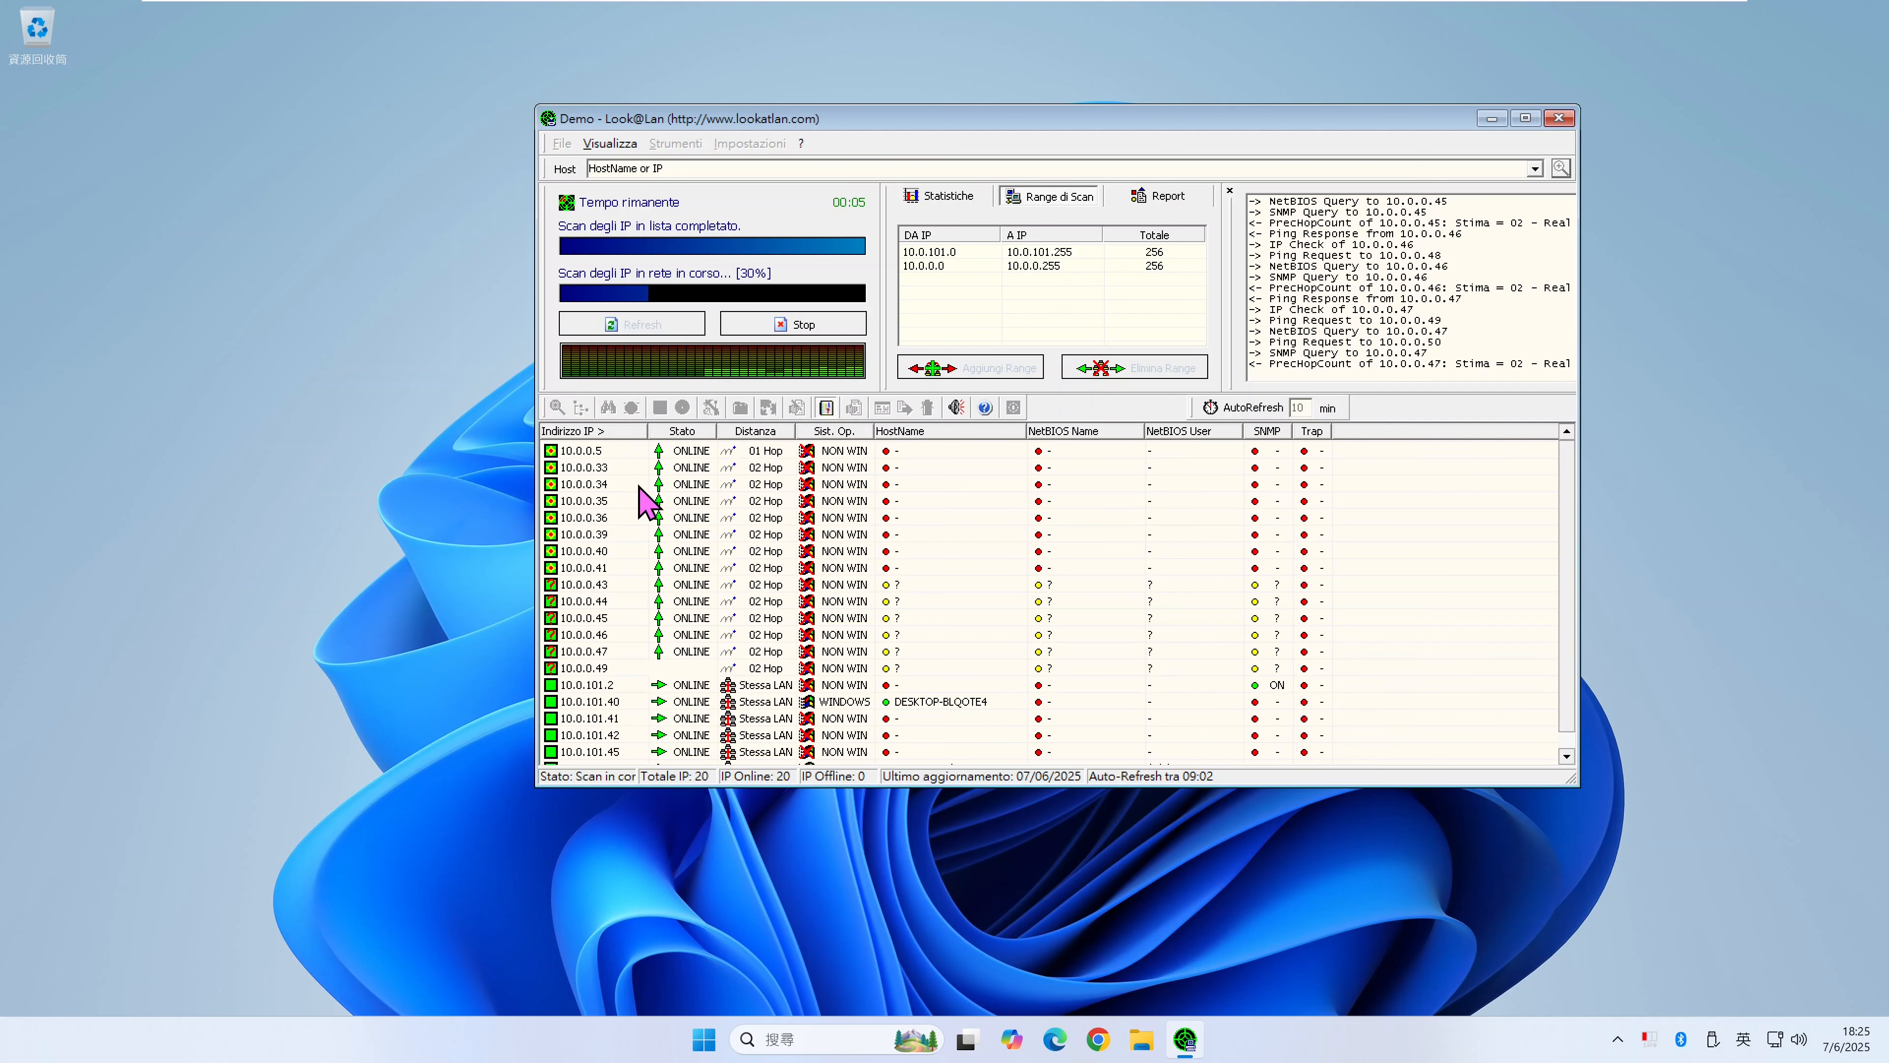
left_click_drag(1078, 106, 1078, 49)
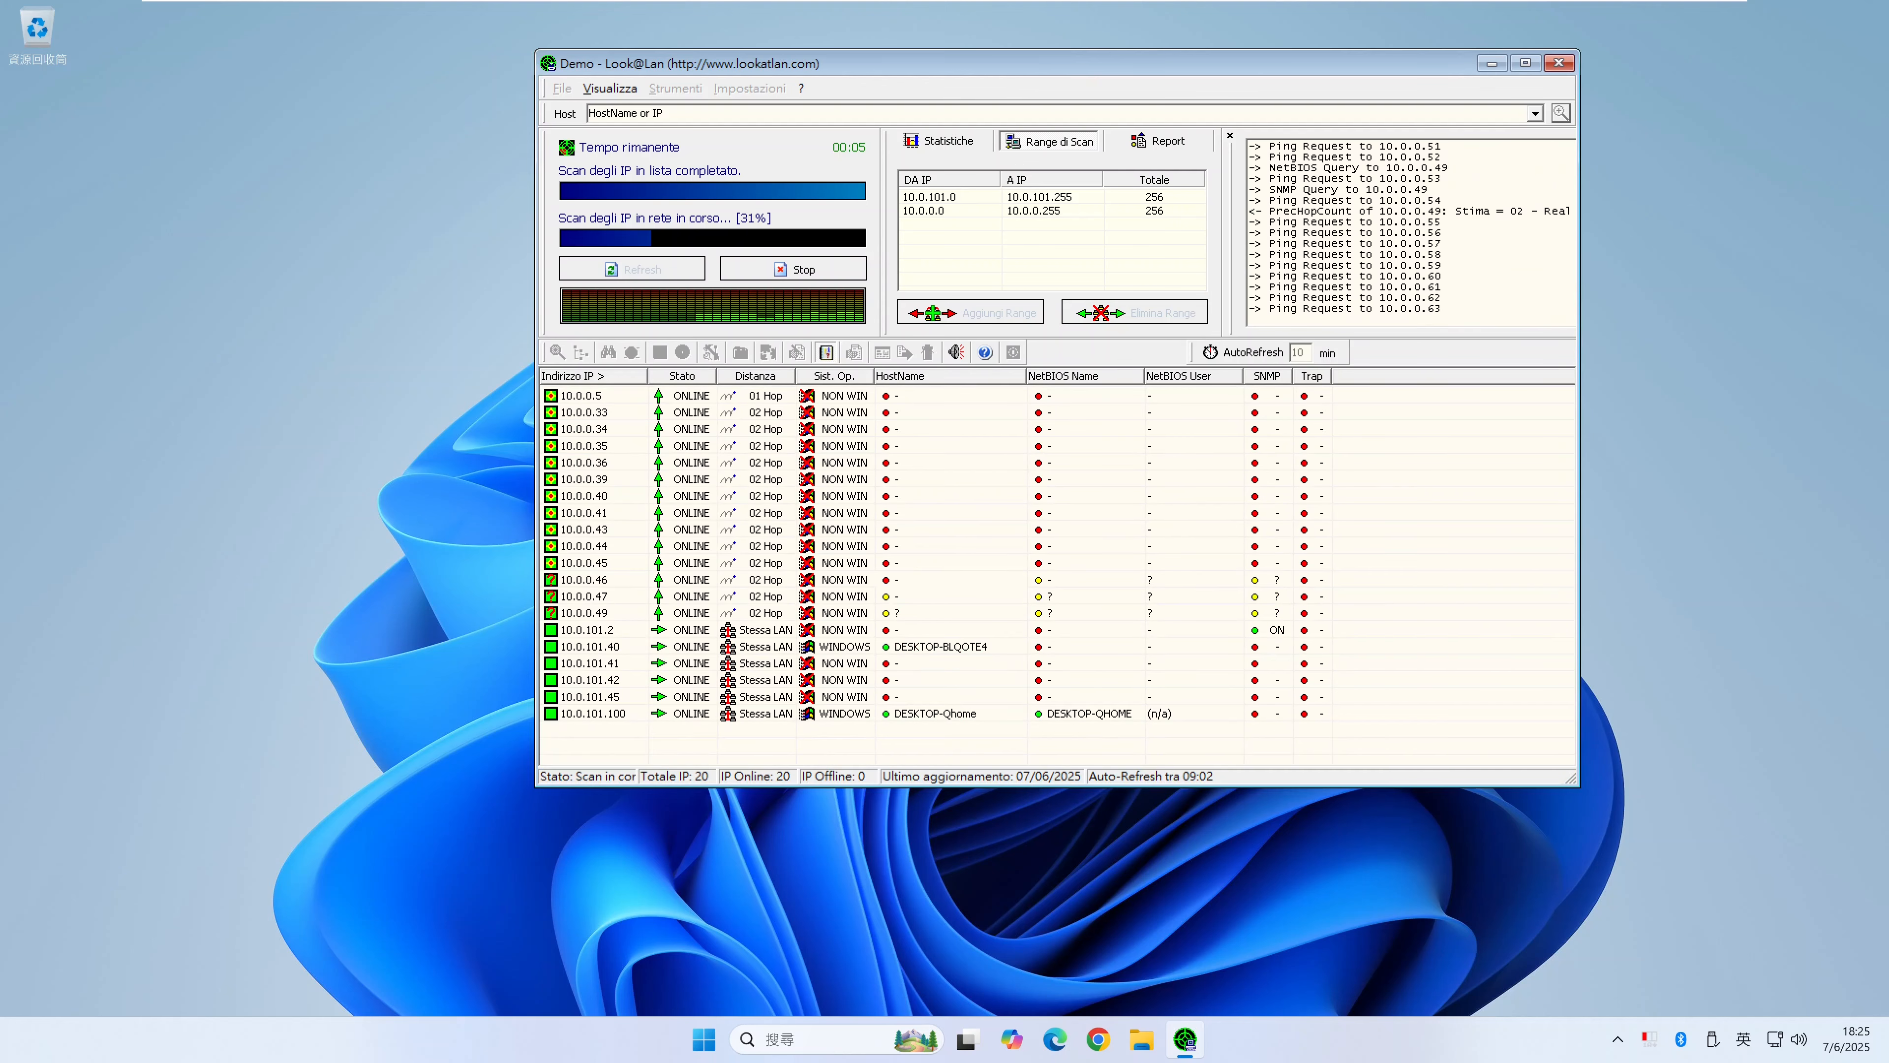
left_click_drag(1032, 788, 1031, 960)
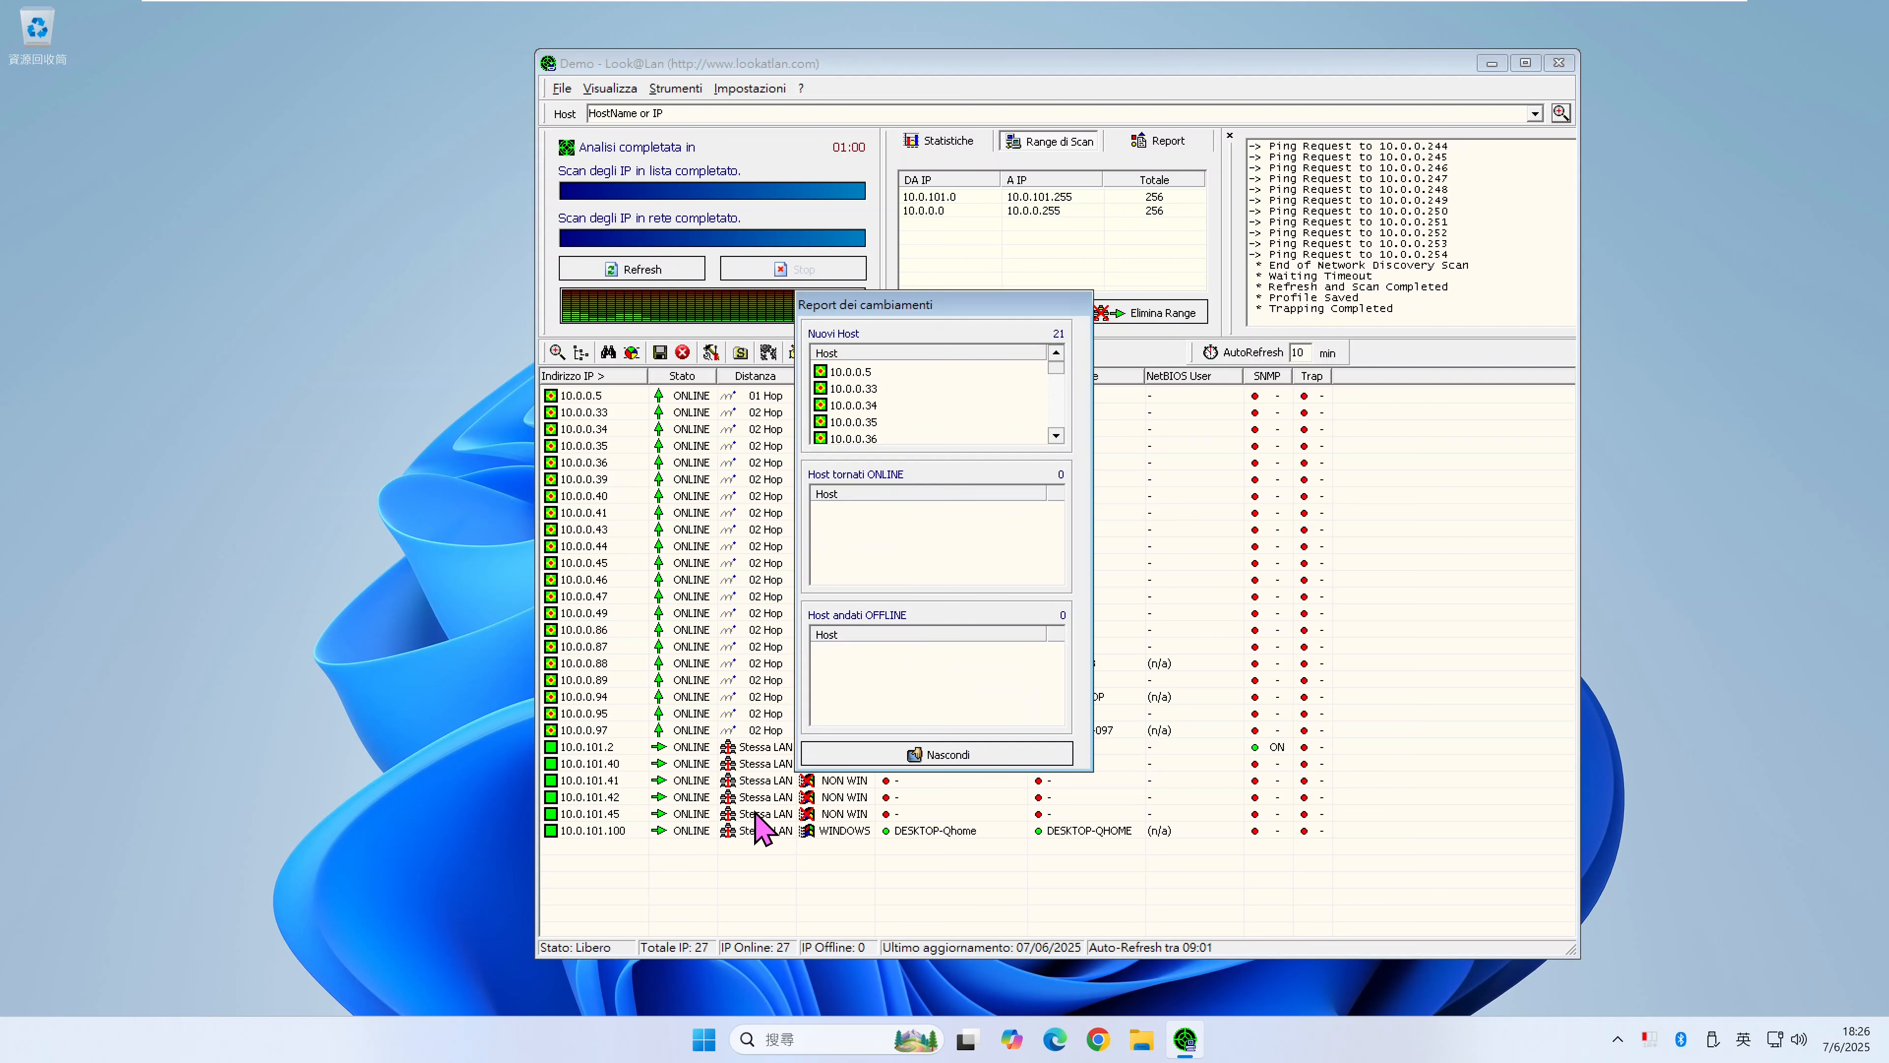
- Hide the change report and select the 10.0.101.2 router in the host list
left_click(922, 754)
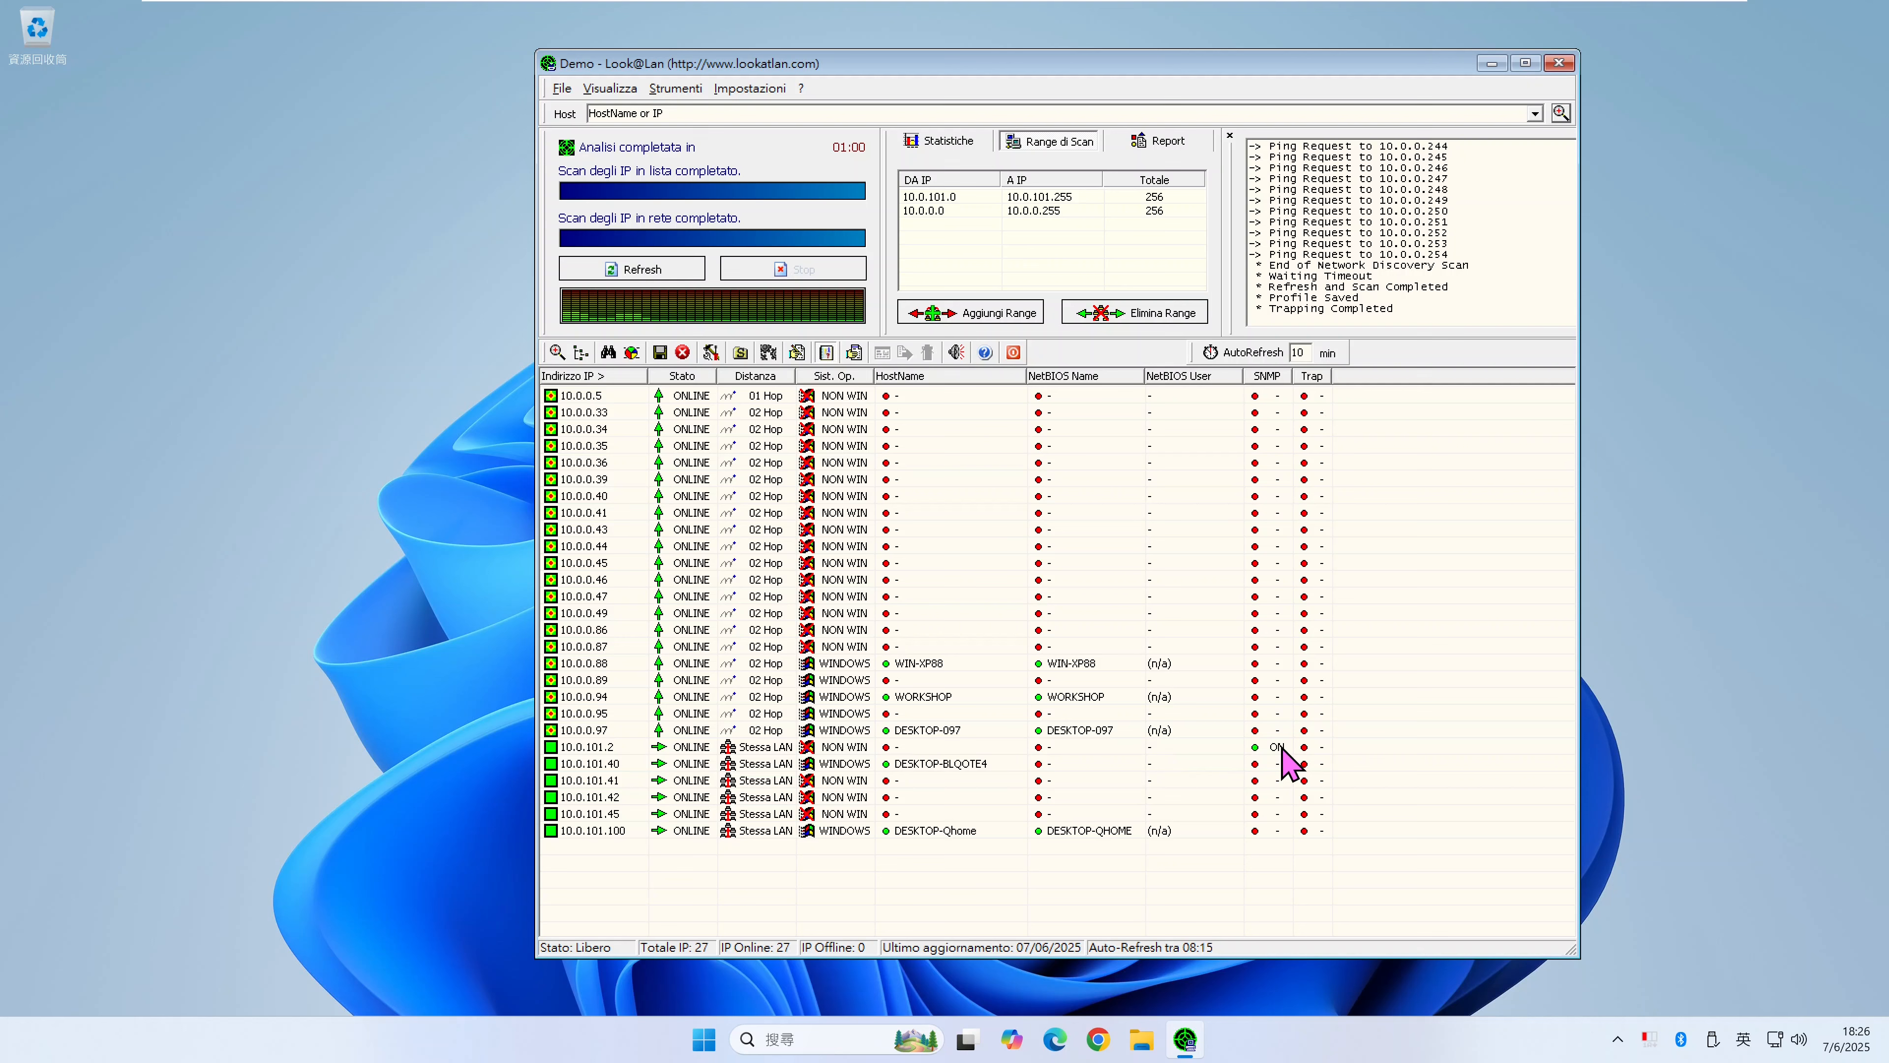
left_click(582, 748)
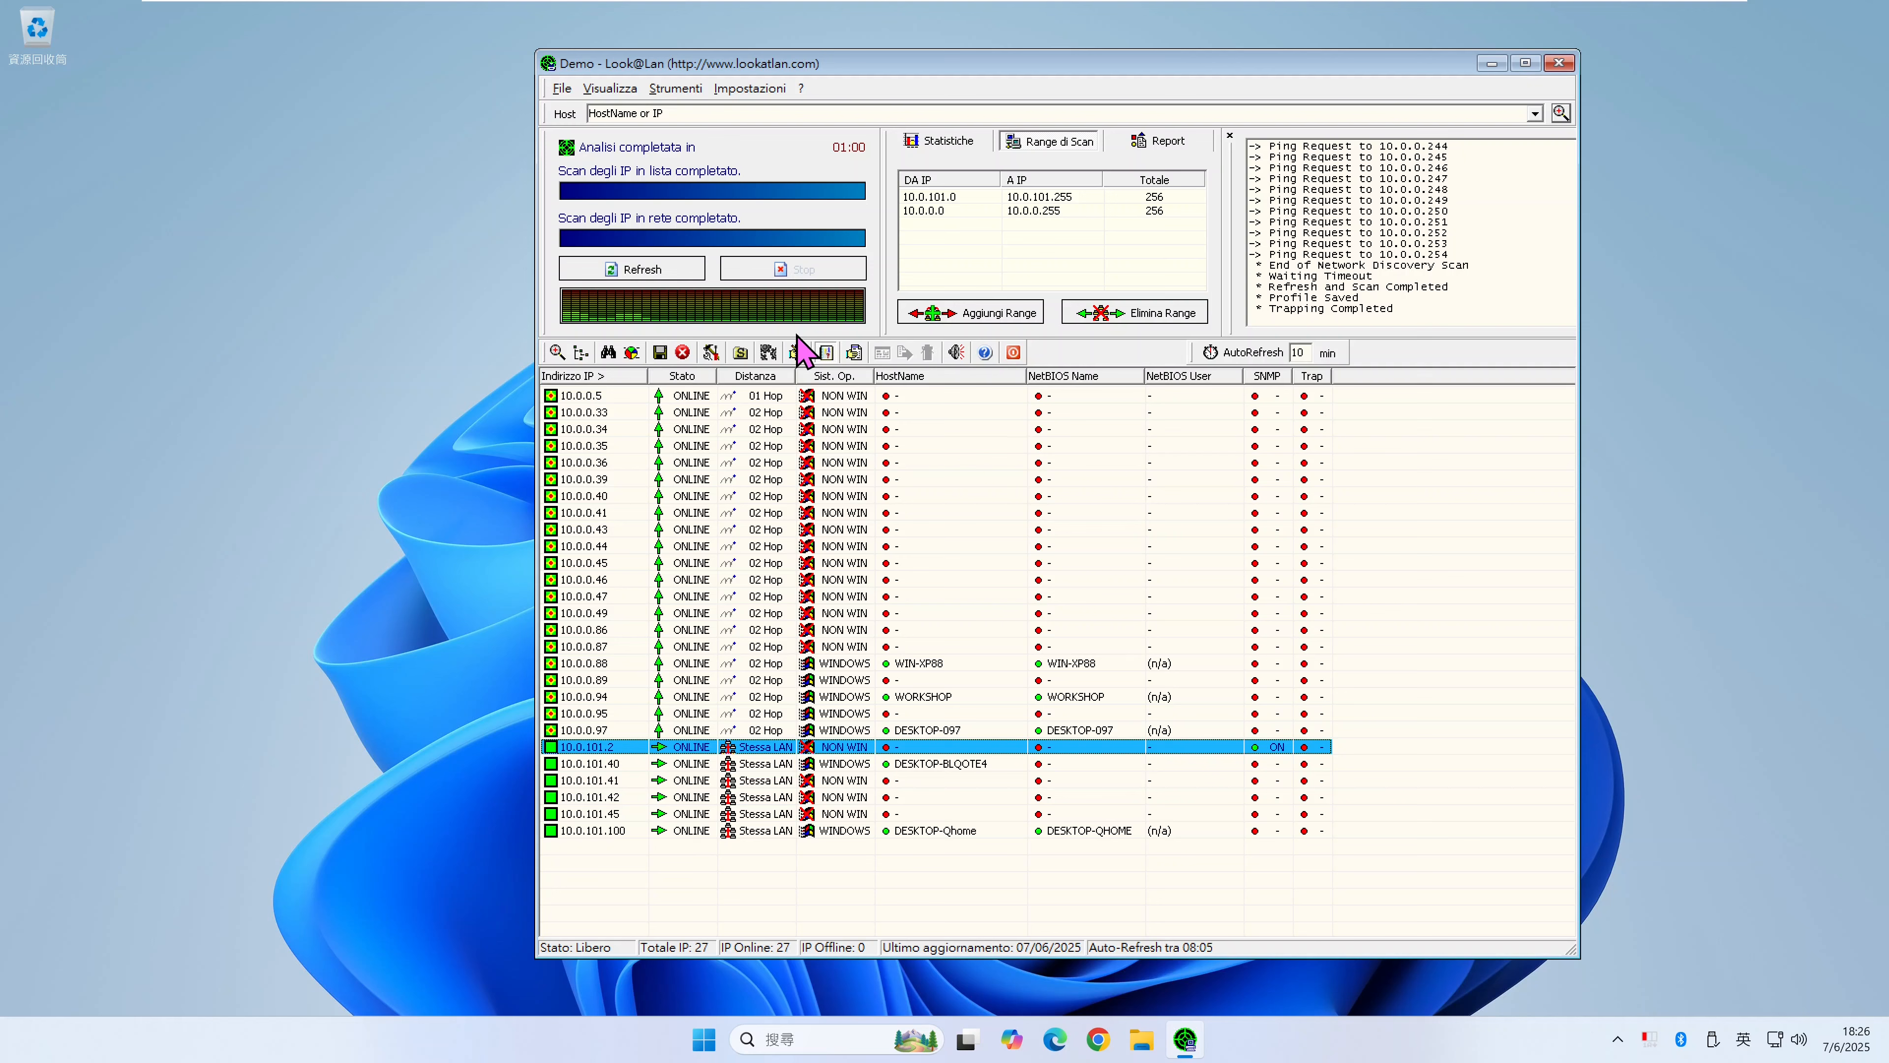
- Begin a new scan range starting at 192.168.1.0 and edit its end address
left_click(983, 311)
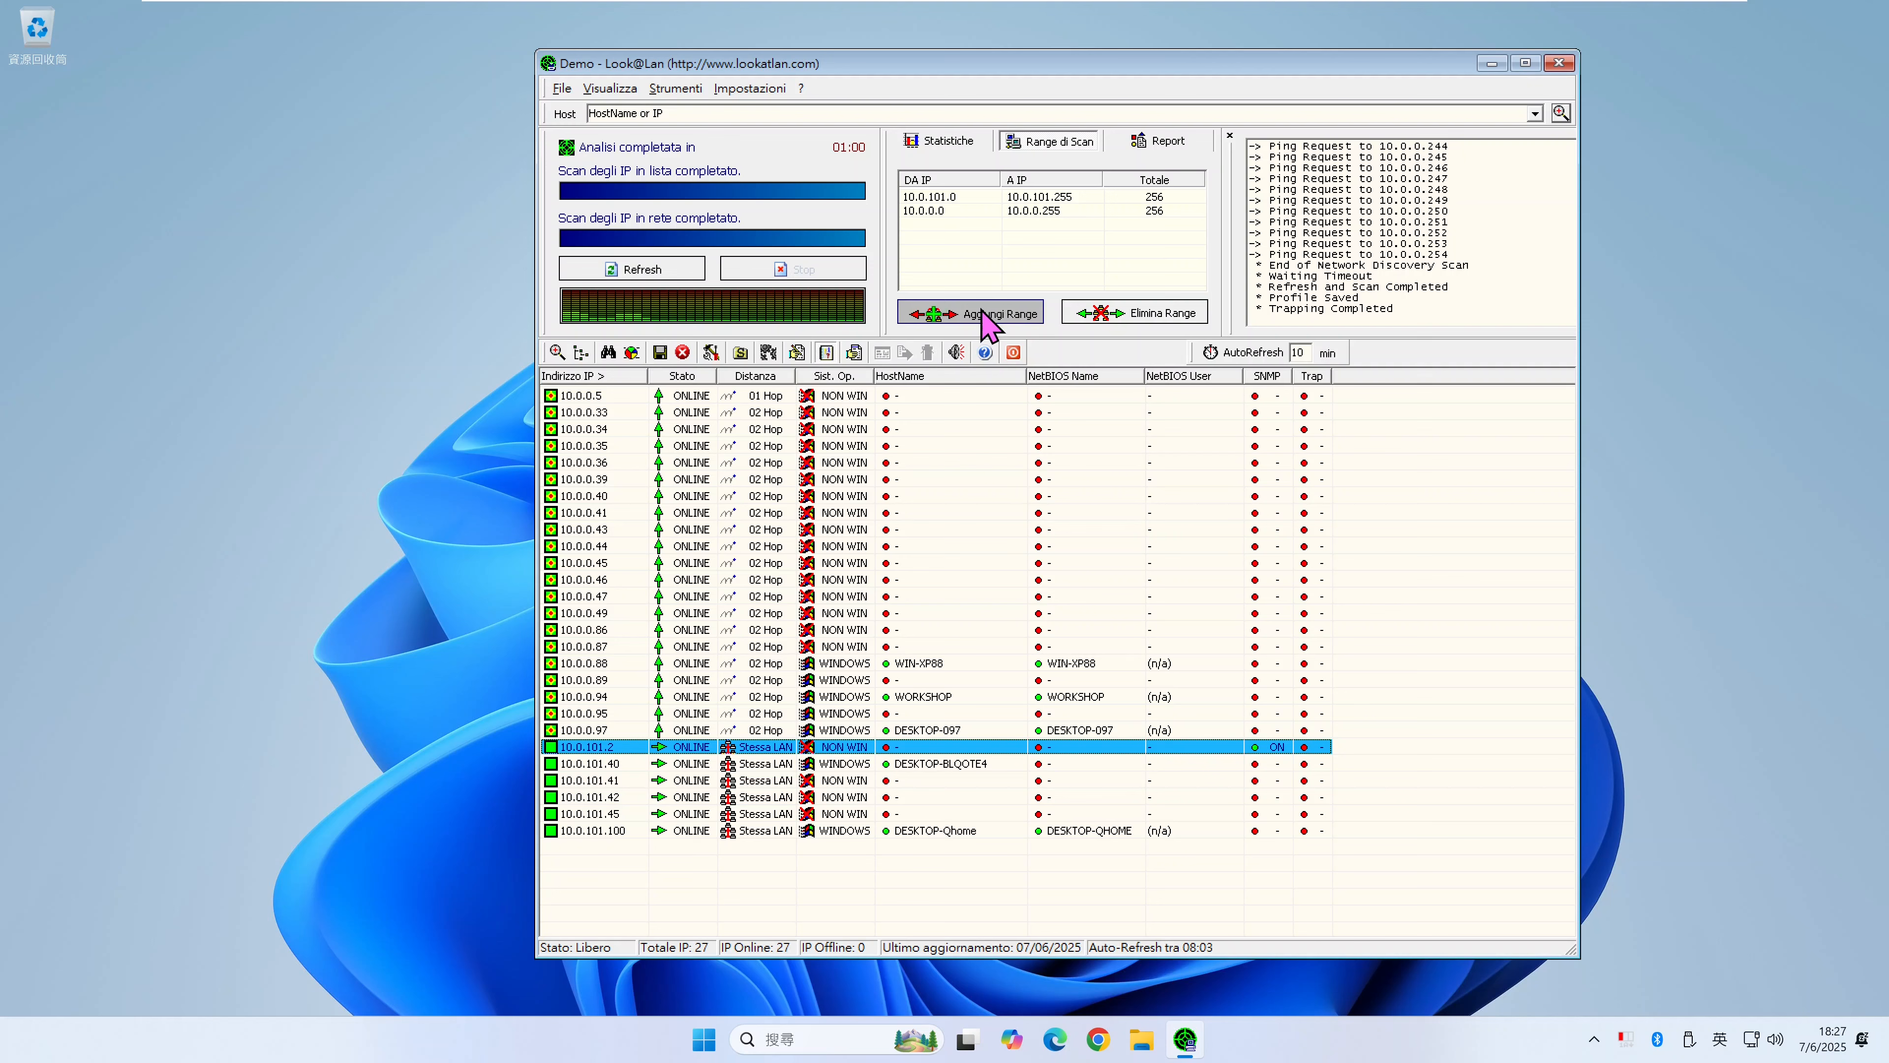
left_click_drag(864, 577, 702, 575)
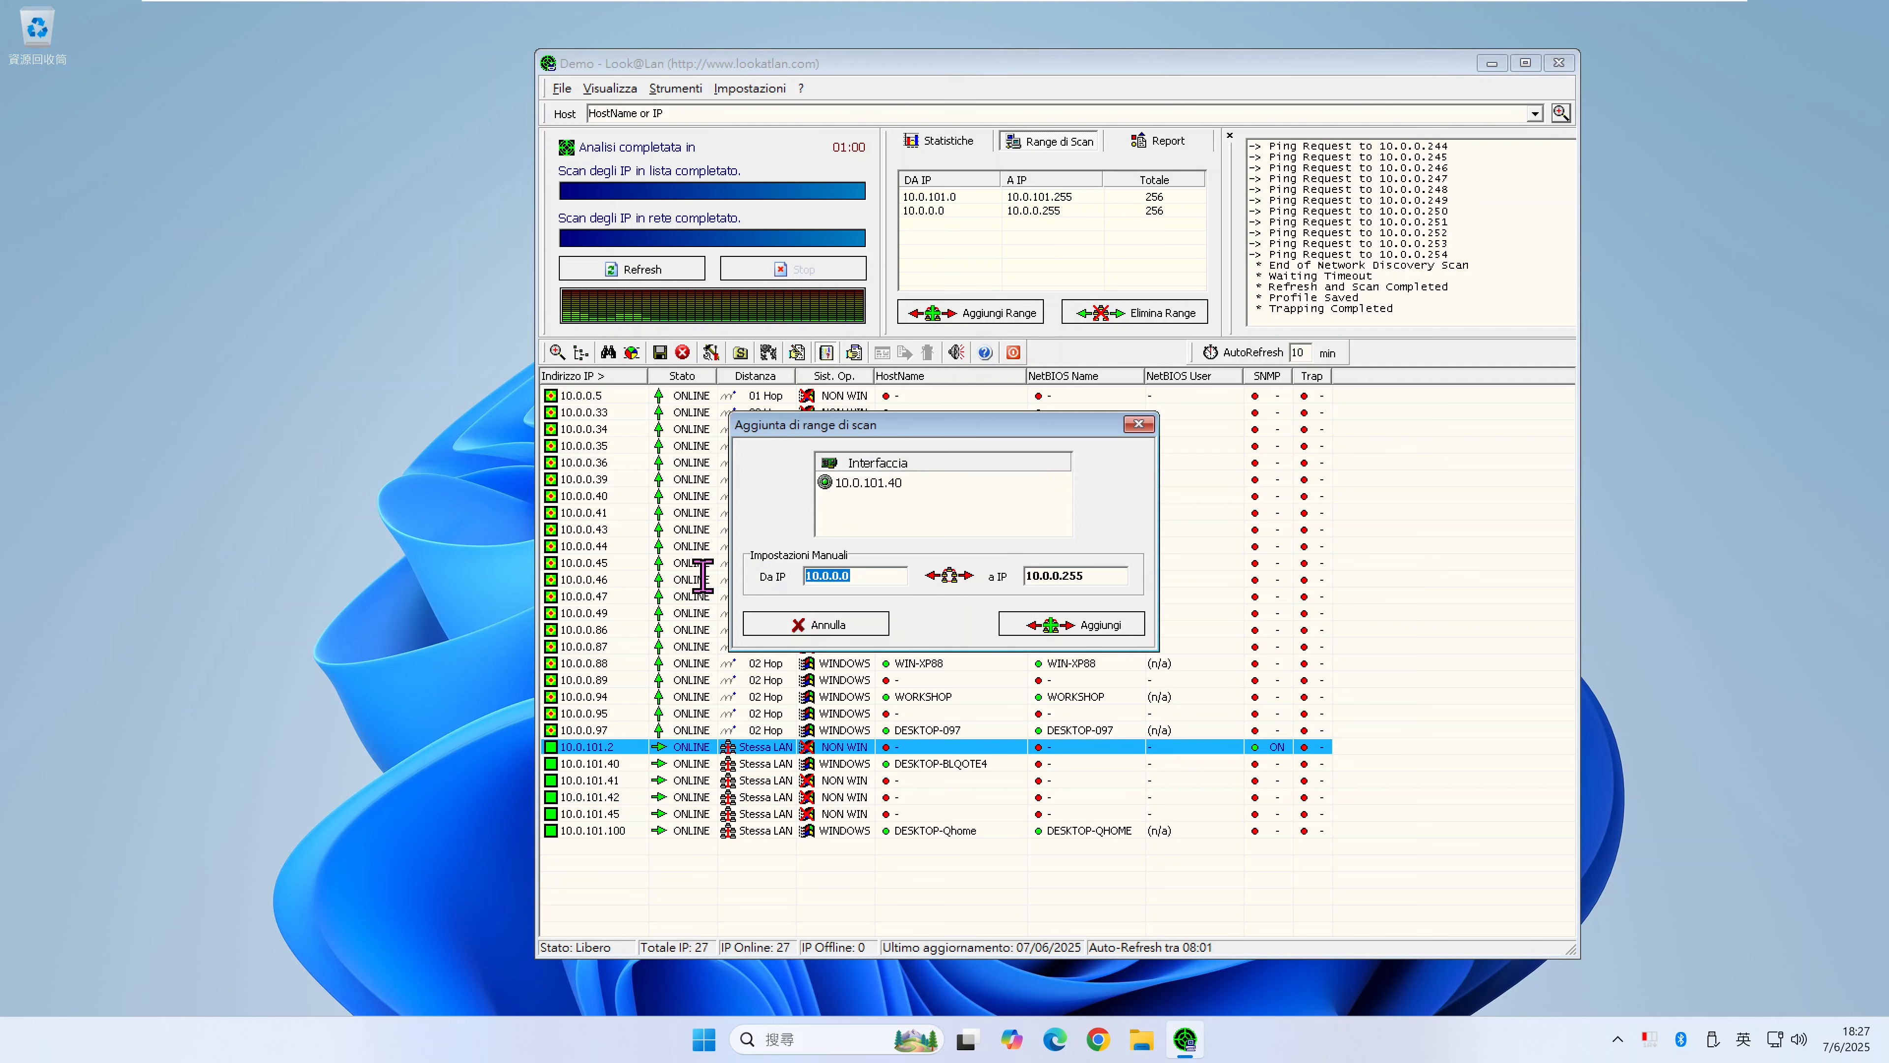
type("192.168.1")
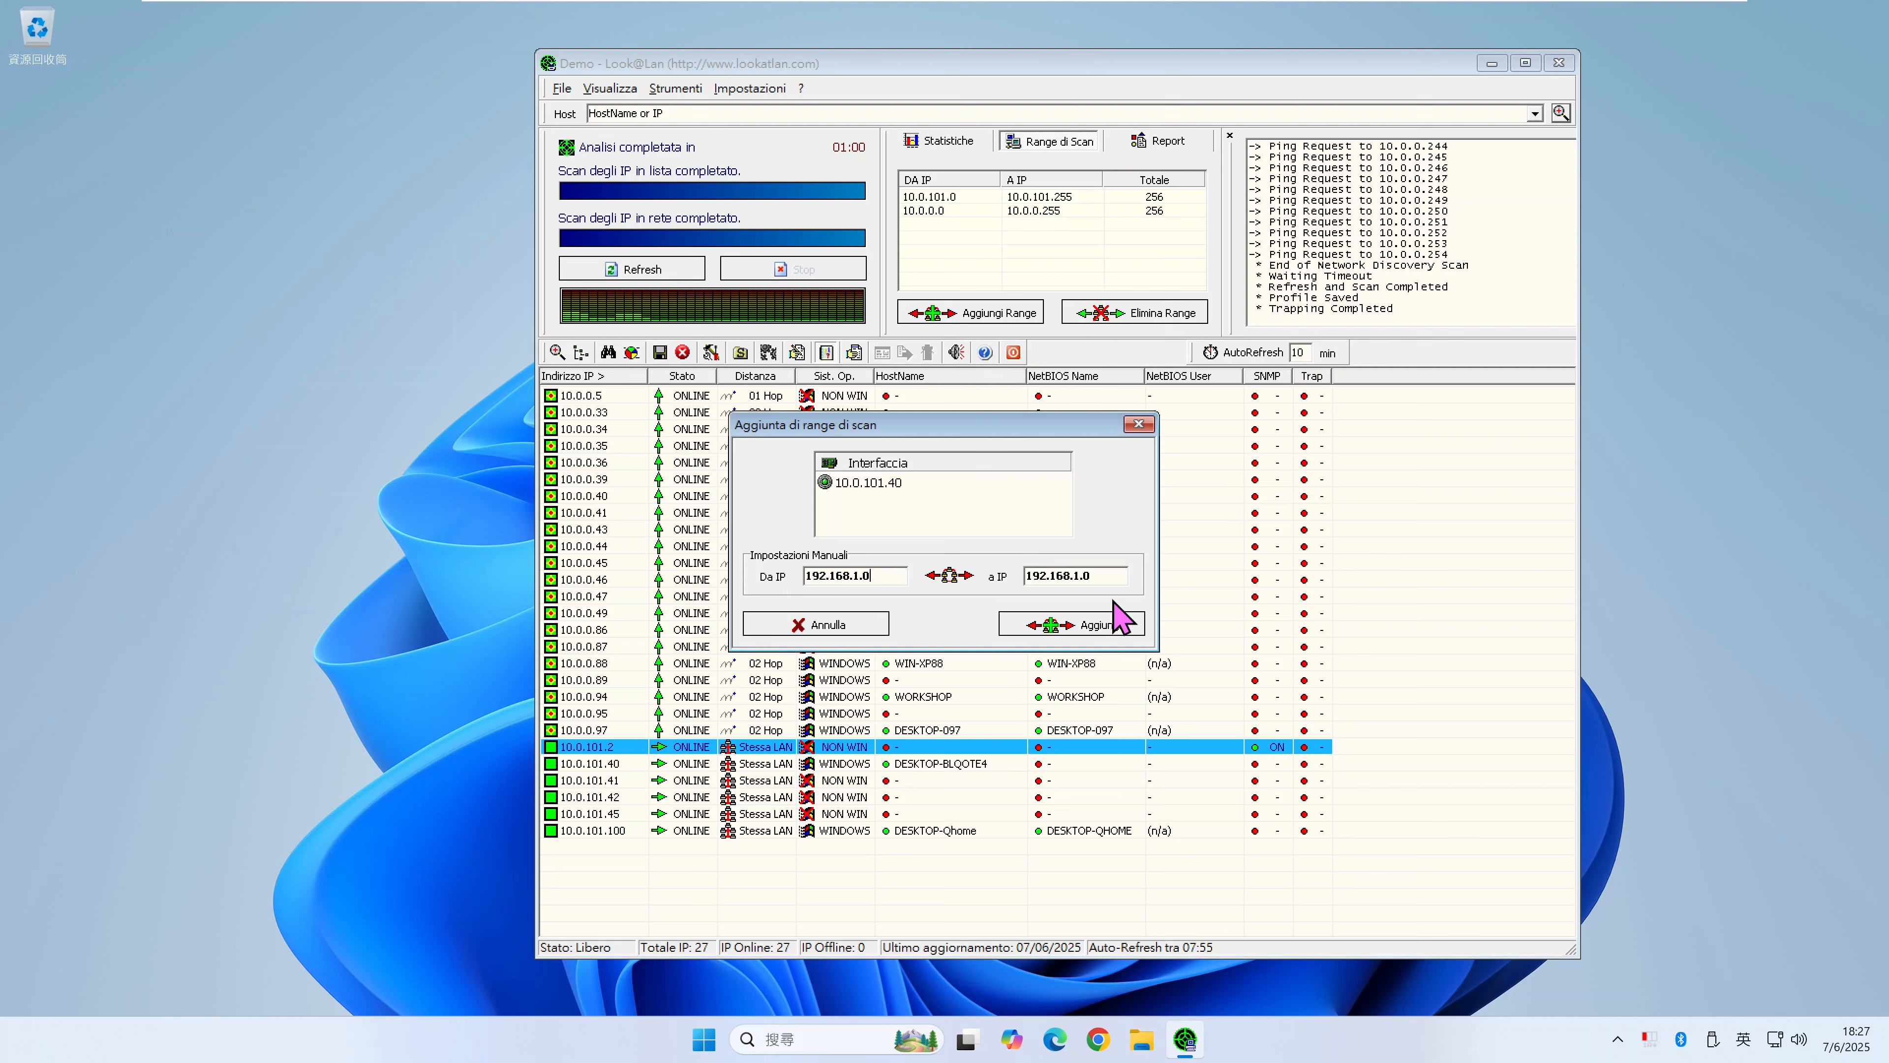
left_click(1106, 575)
- Add the 192.168.1.0–192.168.1.255 range, rescan all three ranges, and make the window taller
left_click(1108, 623)
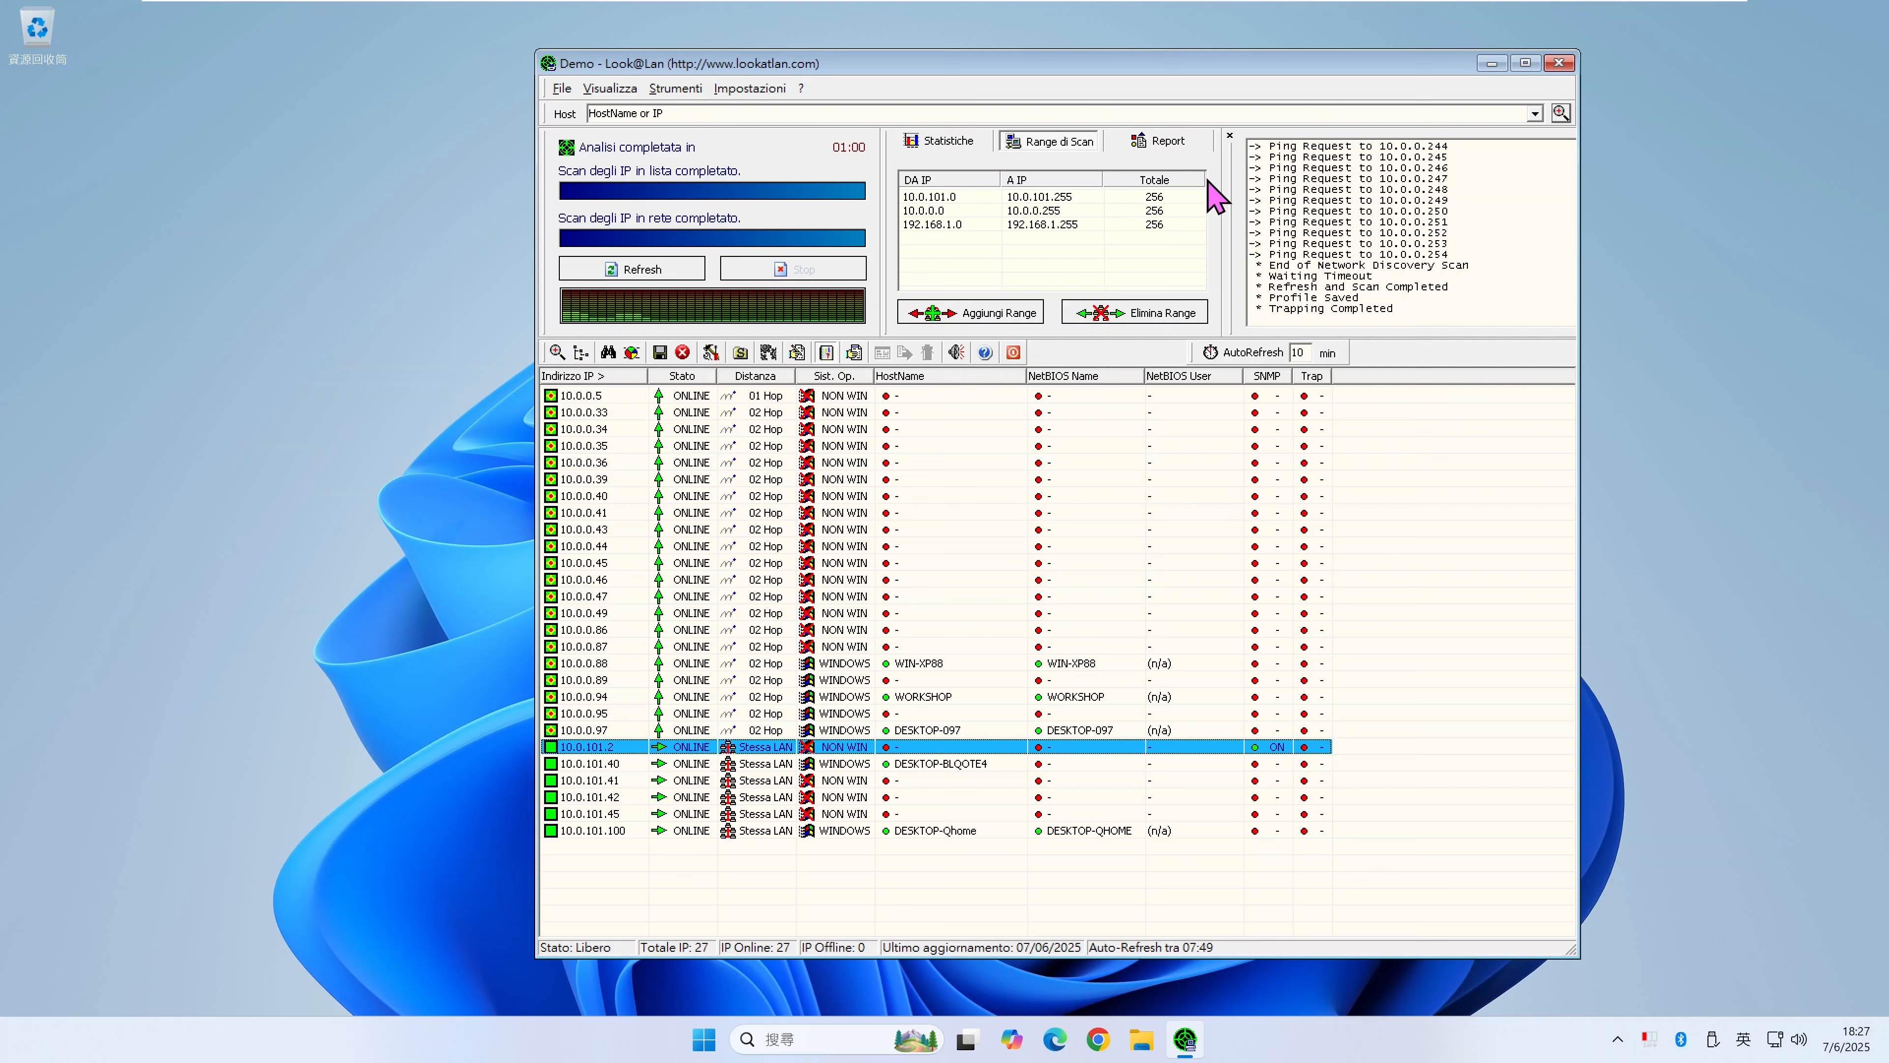
left_click(641, 271)
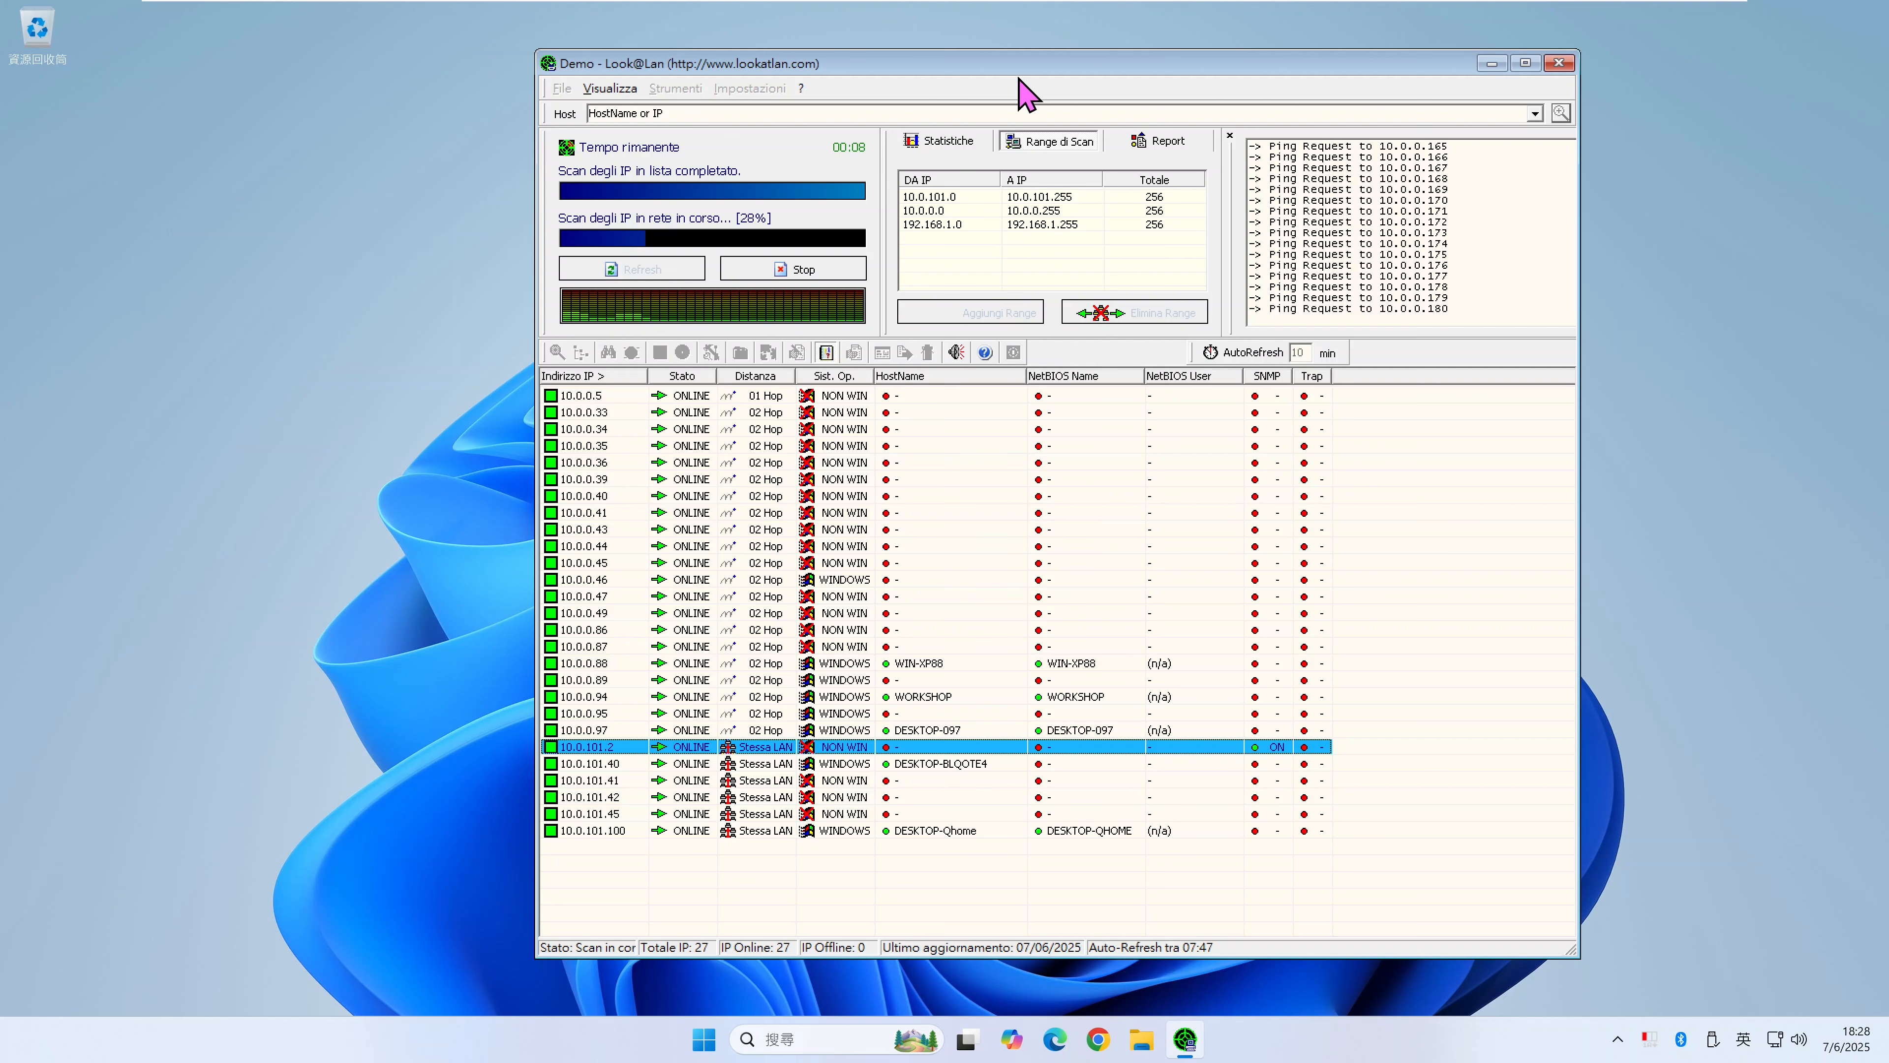
left_click_drag(1032, 51, 1034, 27)
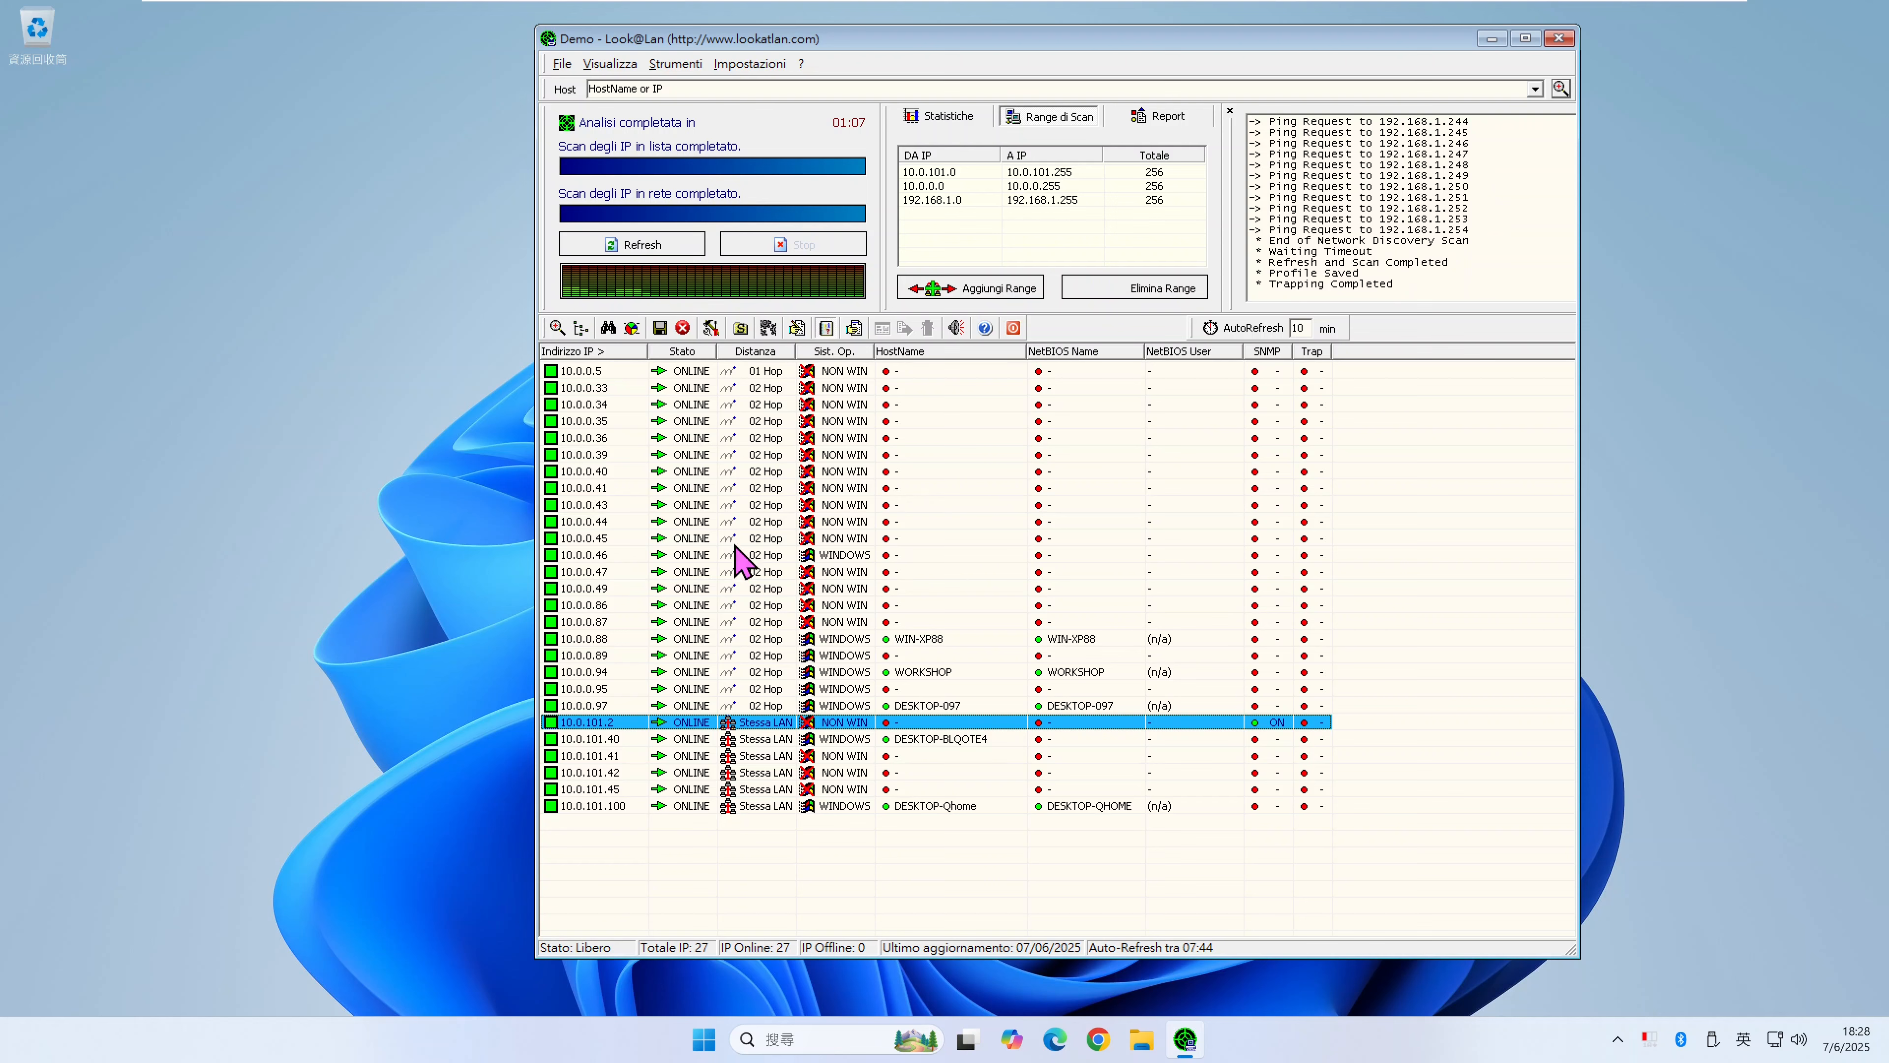
- Select the 192.168.1.0 scan range and start another rescan
left_click(958, 204)
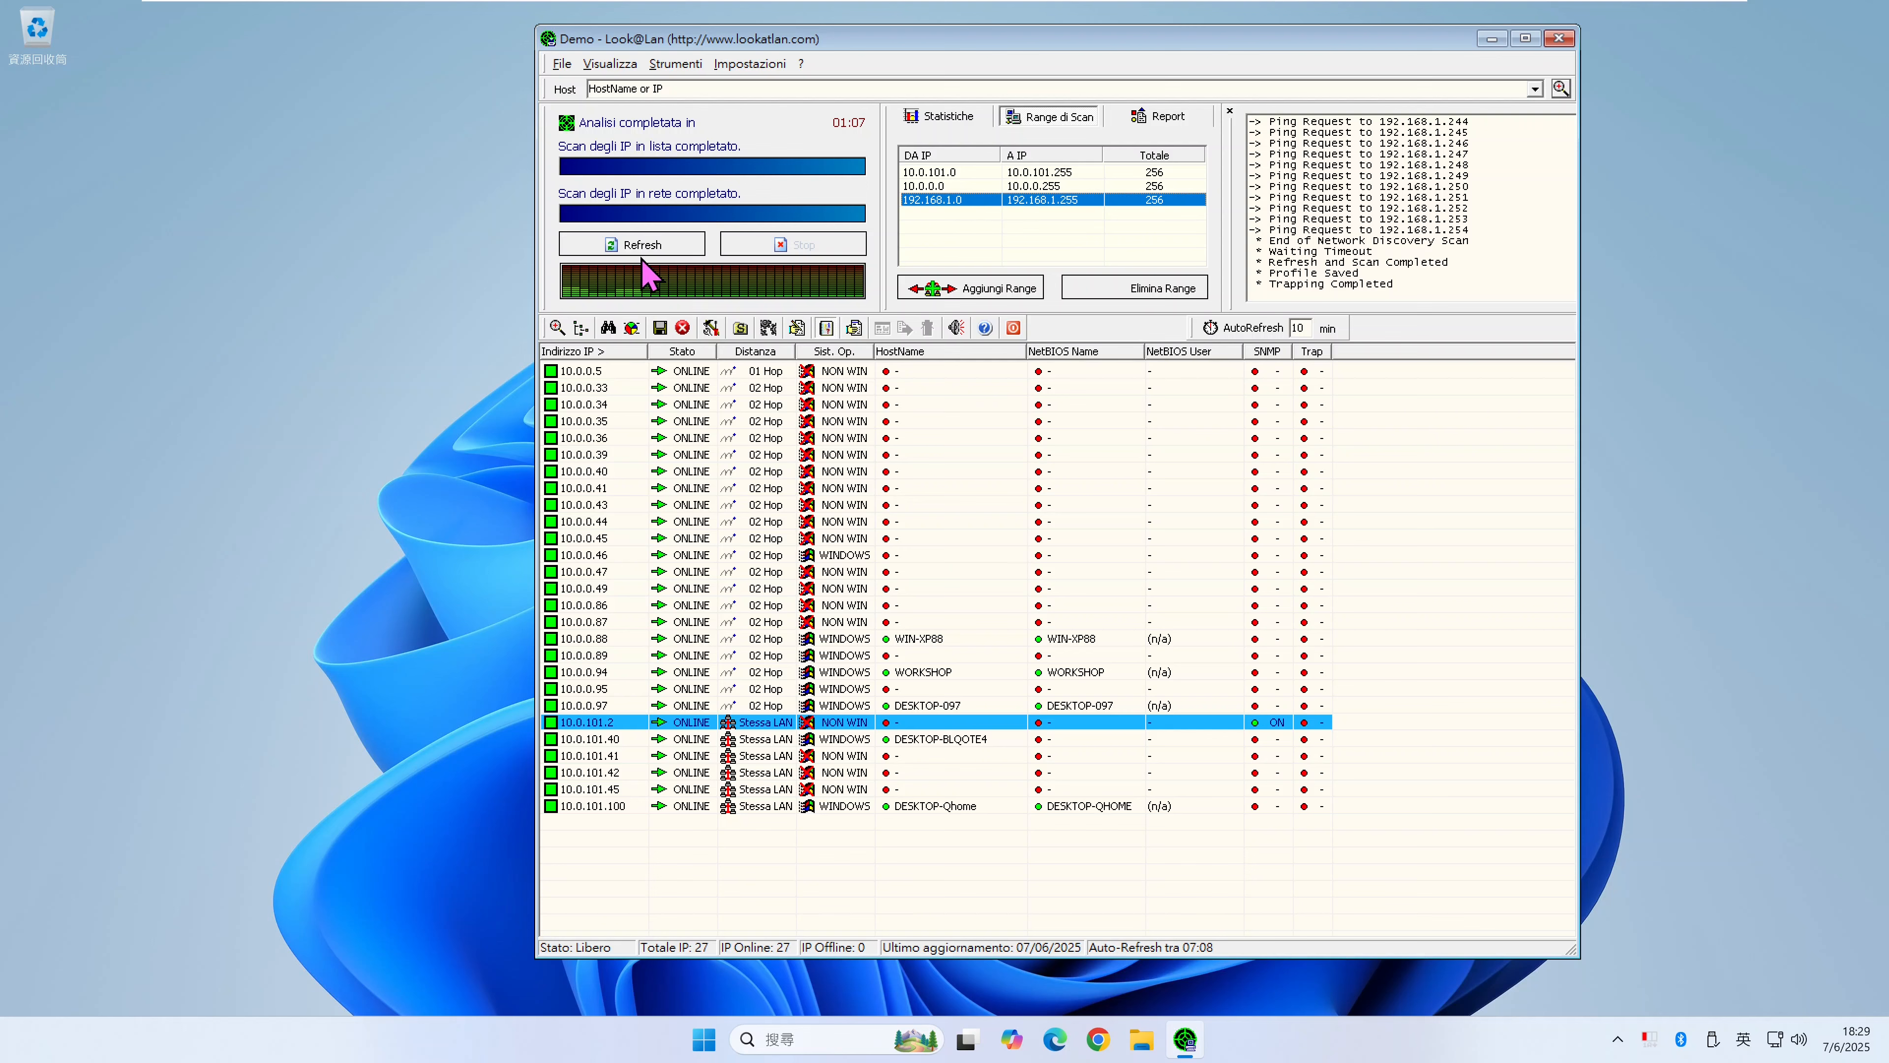
left_click(635, 240)
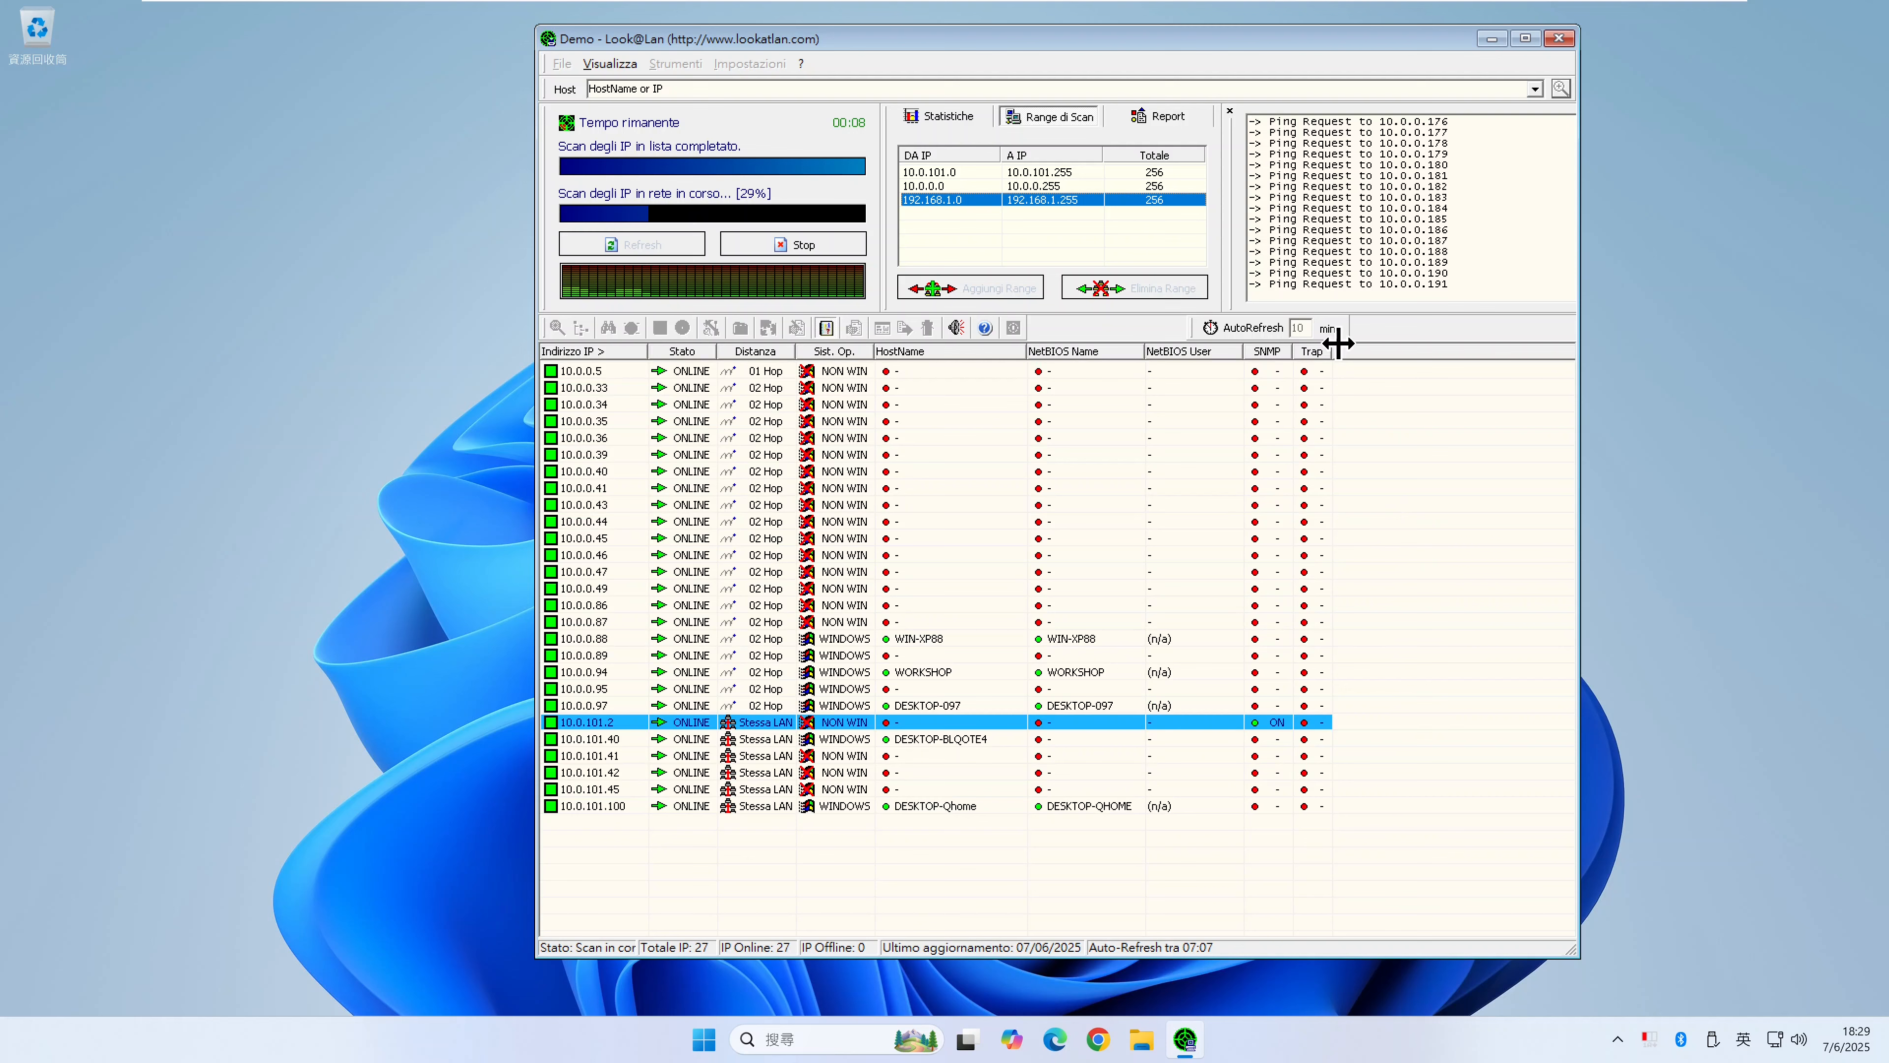
- Check the Look@LAN process in Task Manager, opened from the taskbar, then close Task Manager
right_click(1456, 1042)
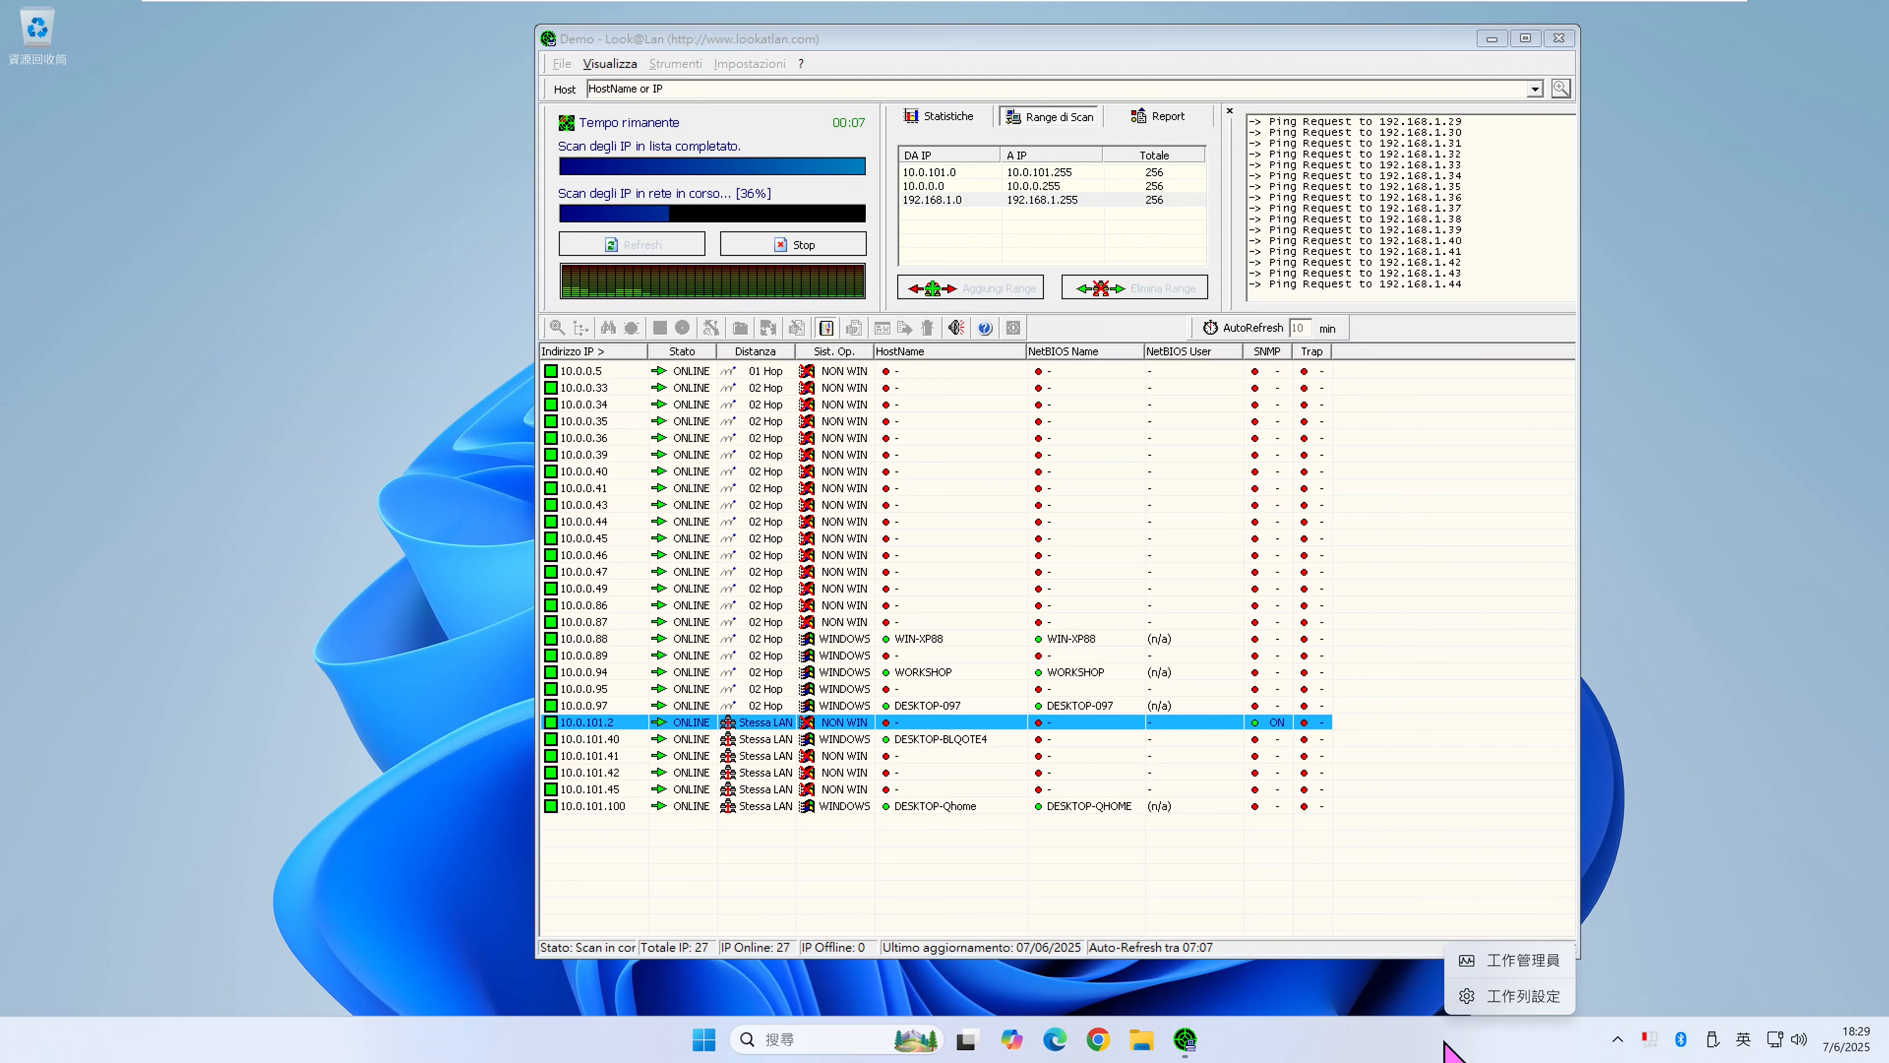
left_click(1526, 960)
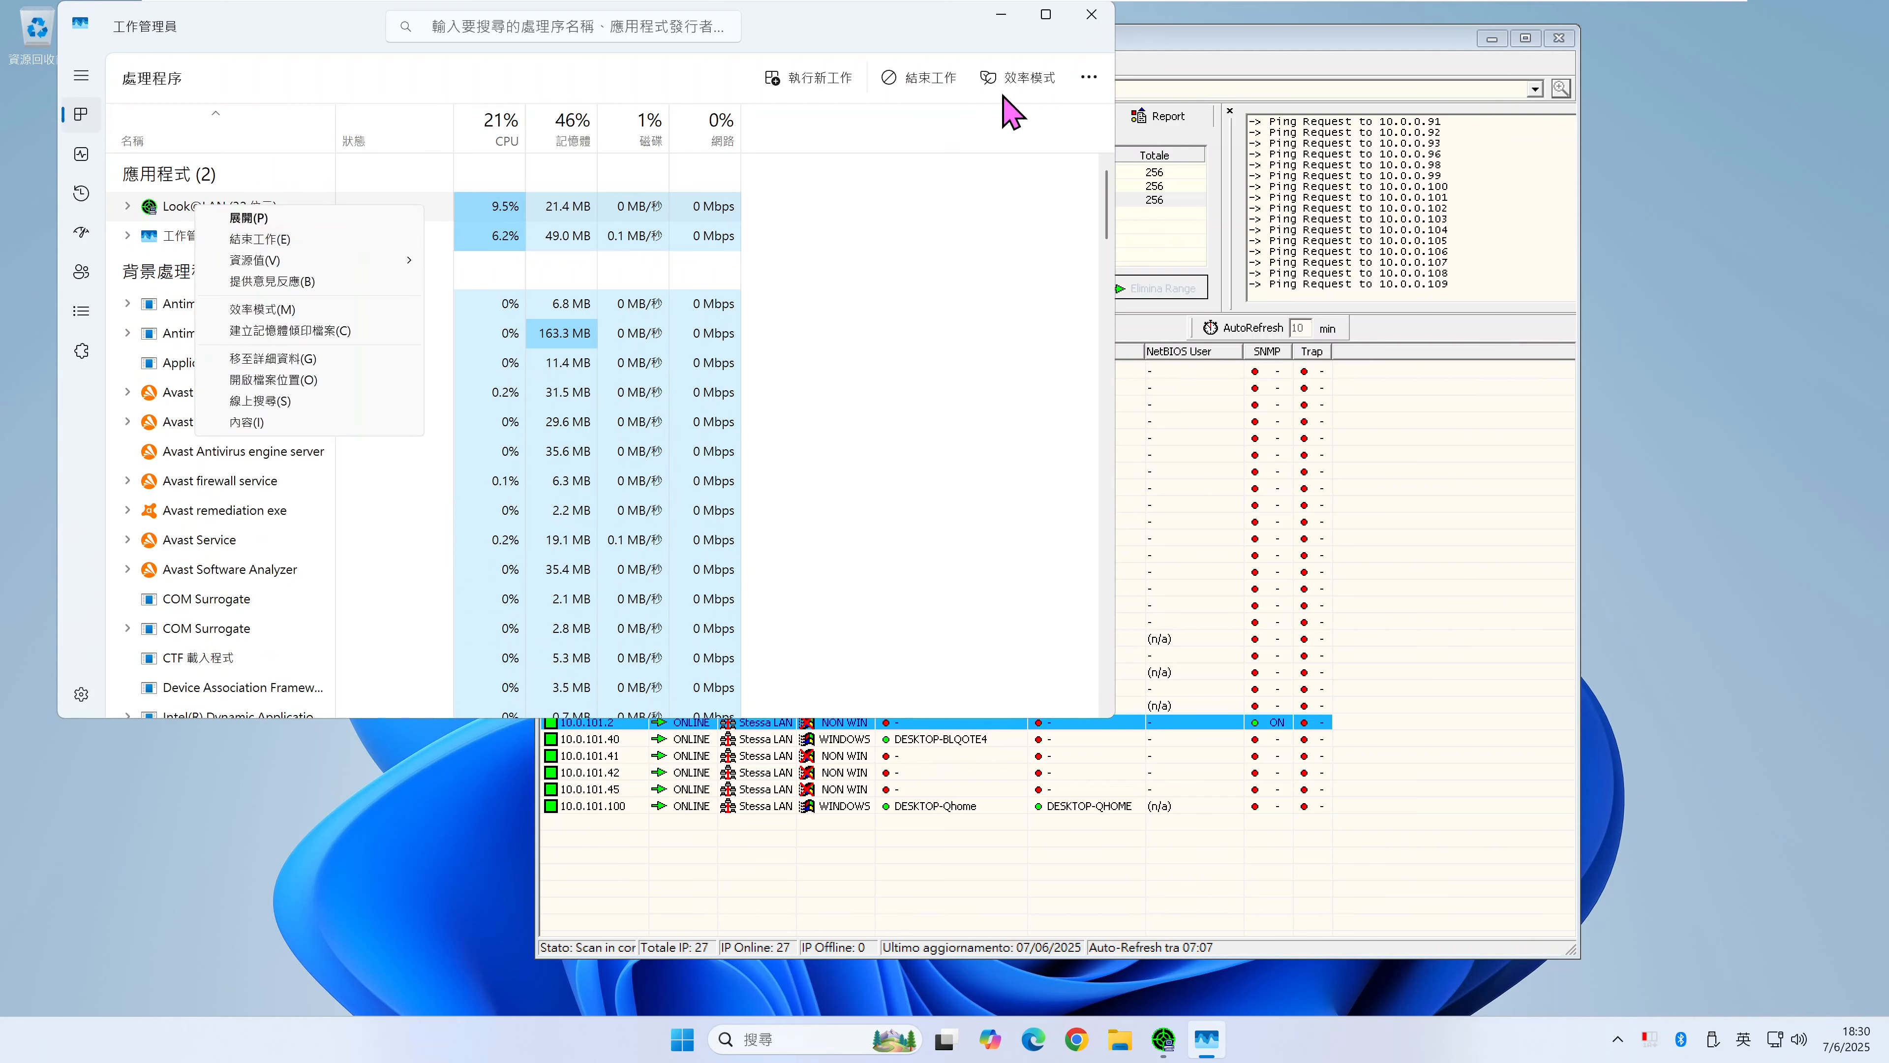
left_click(1091, 14)
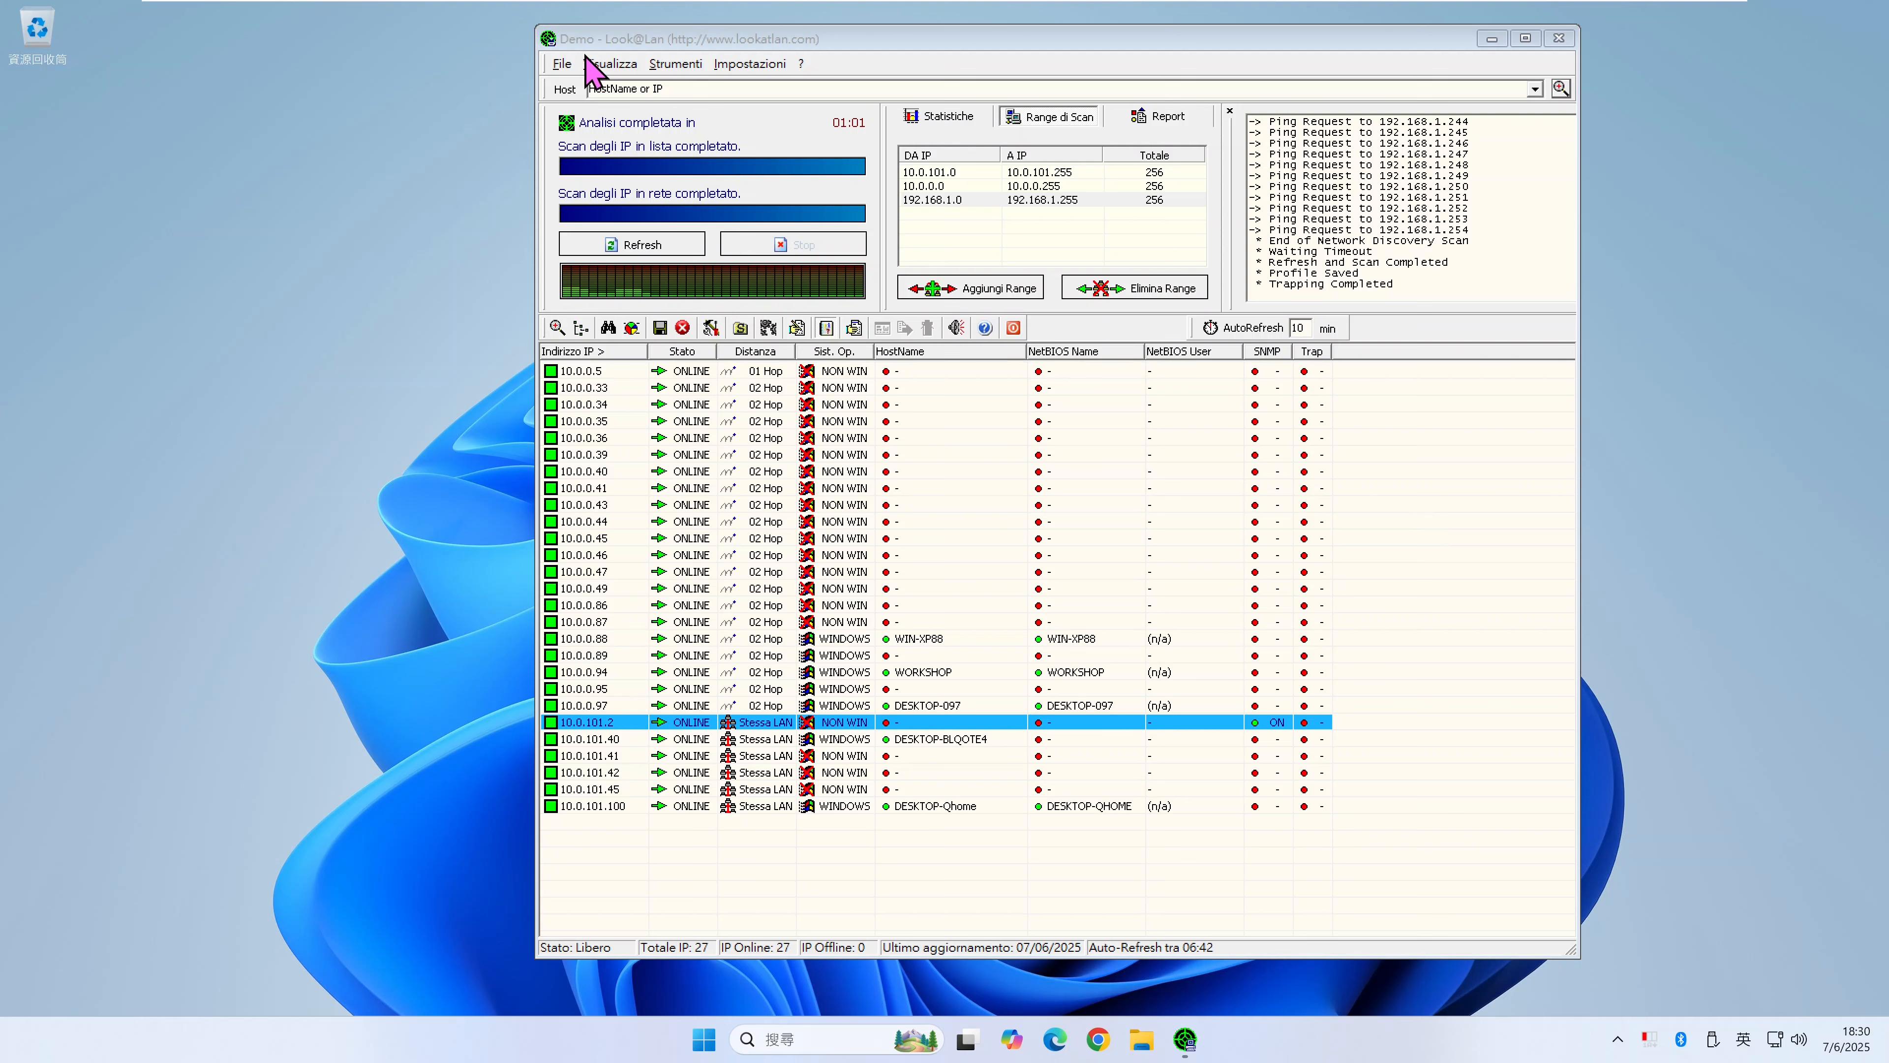
- Close the current monitoring profile with File > Chiudi Profilo and move the start wizard aside
left_click(561, 64)
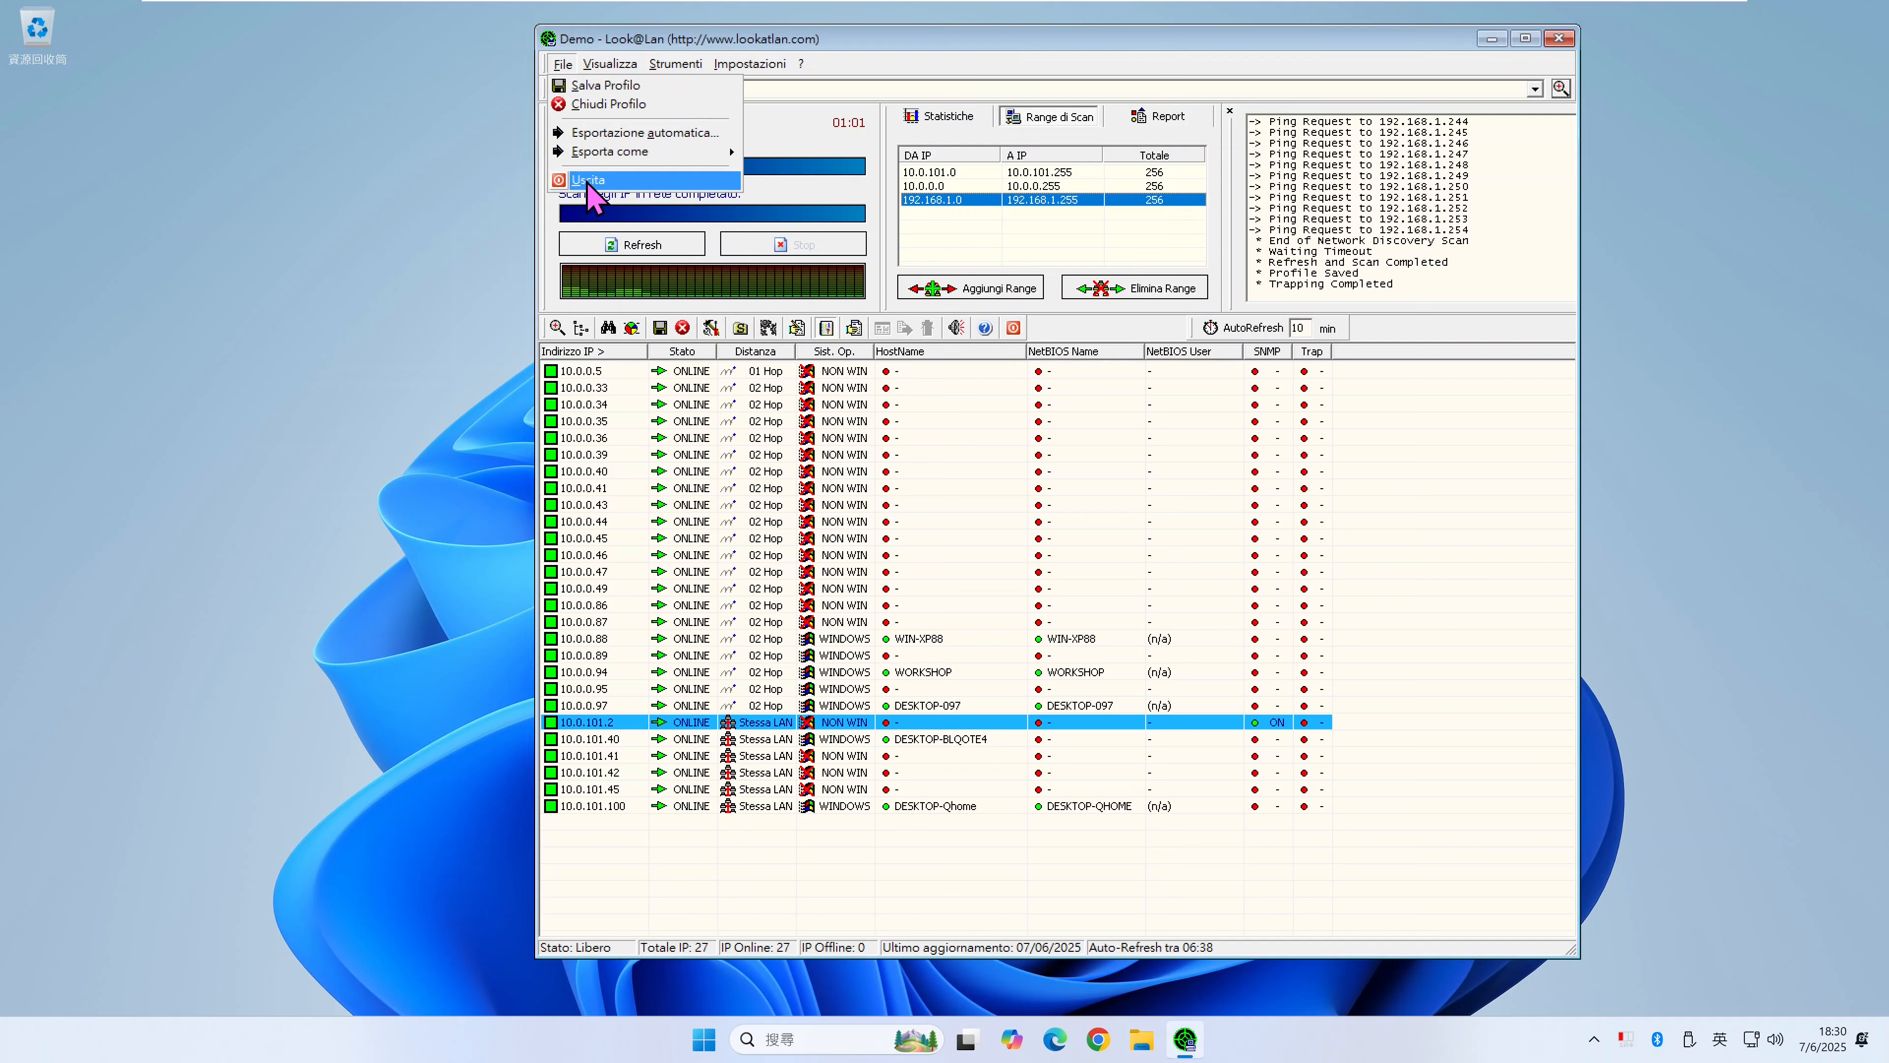
left_click(622, 109)
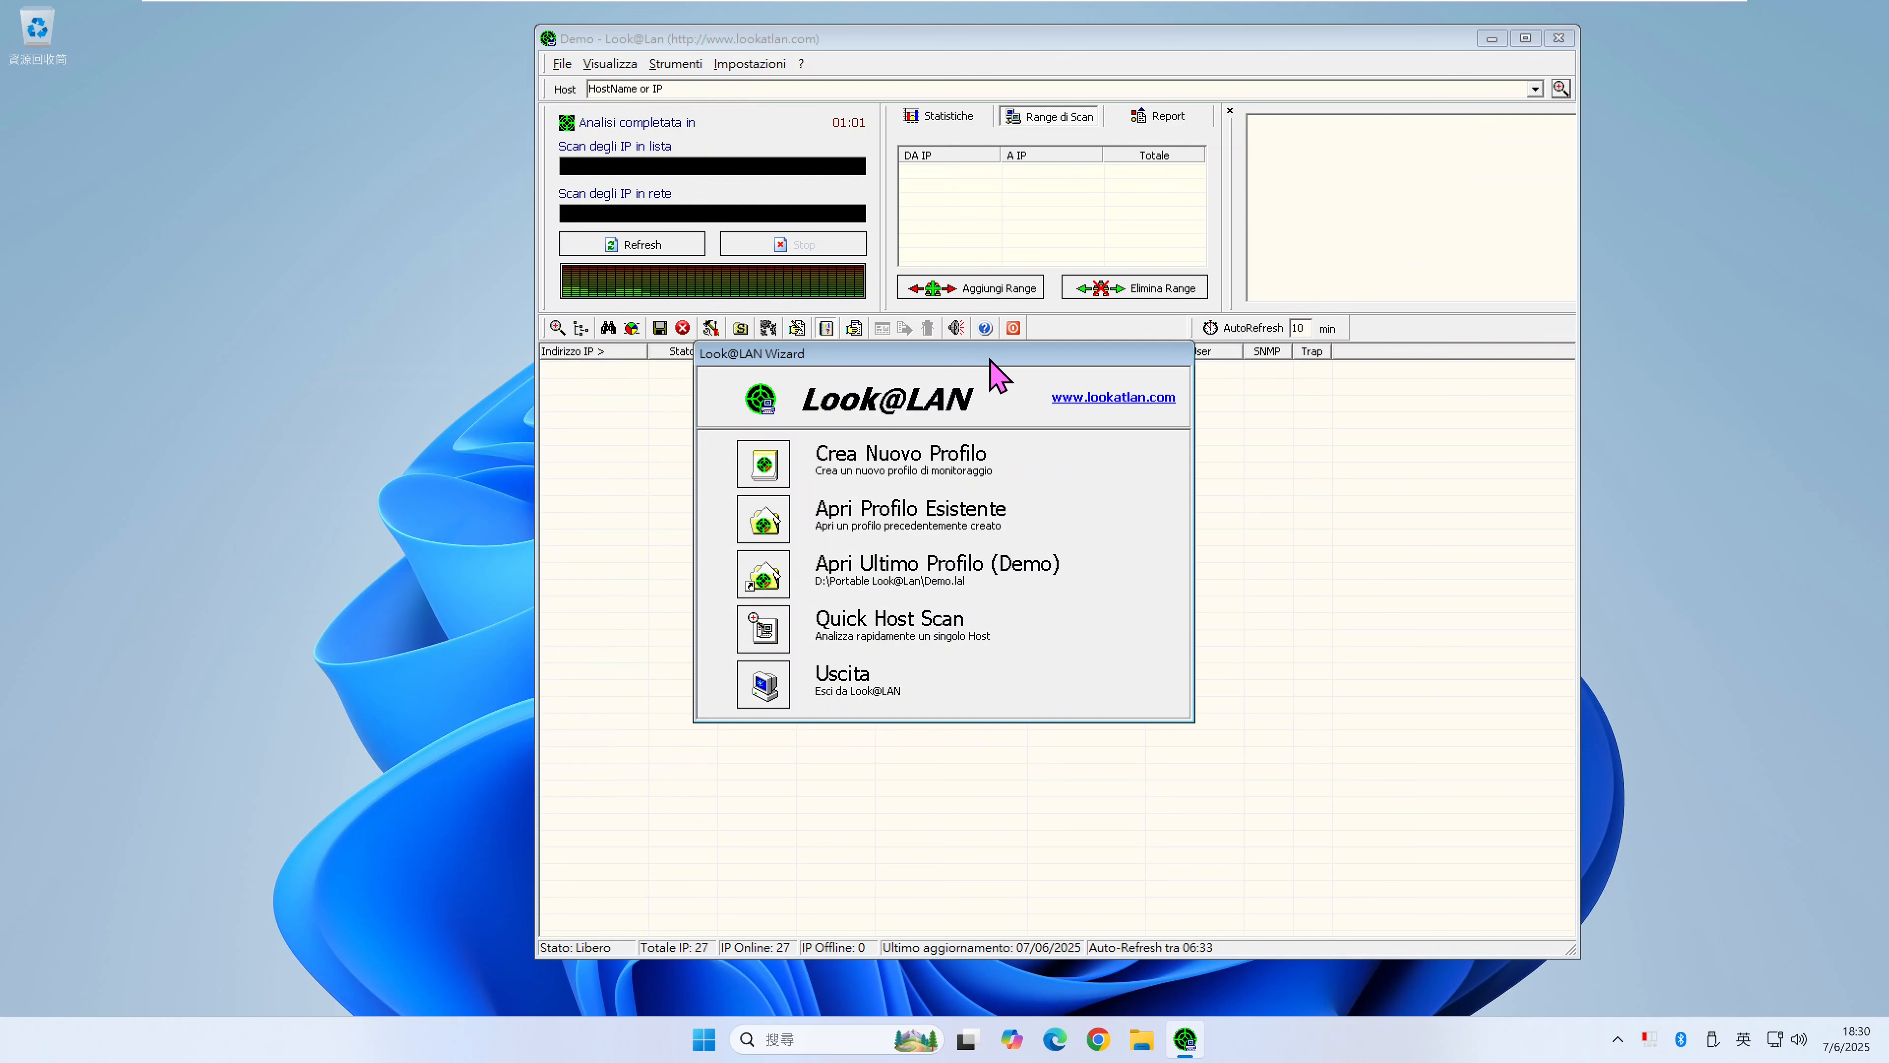
left_click_drag(995, 371, 1131, 310)
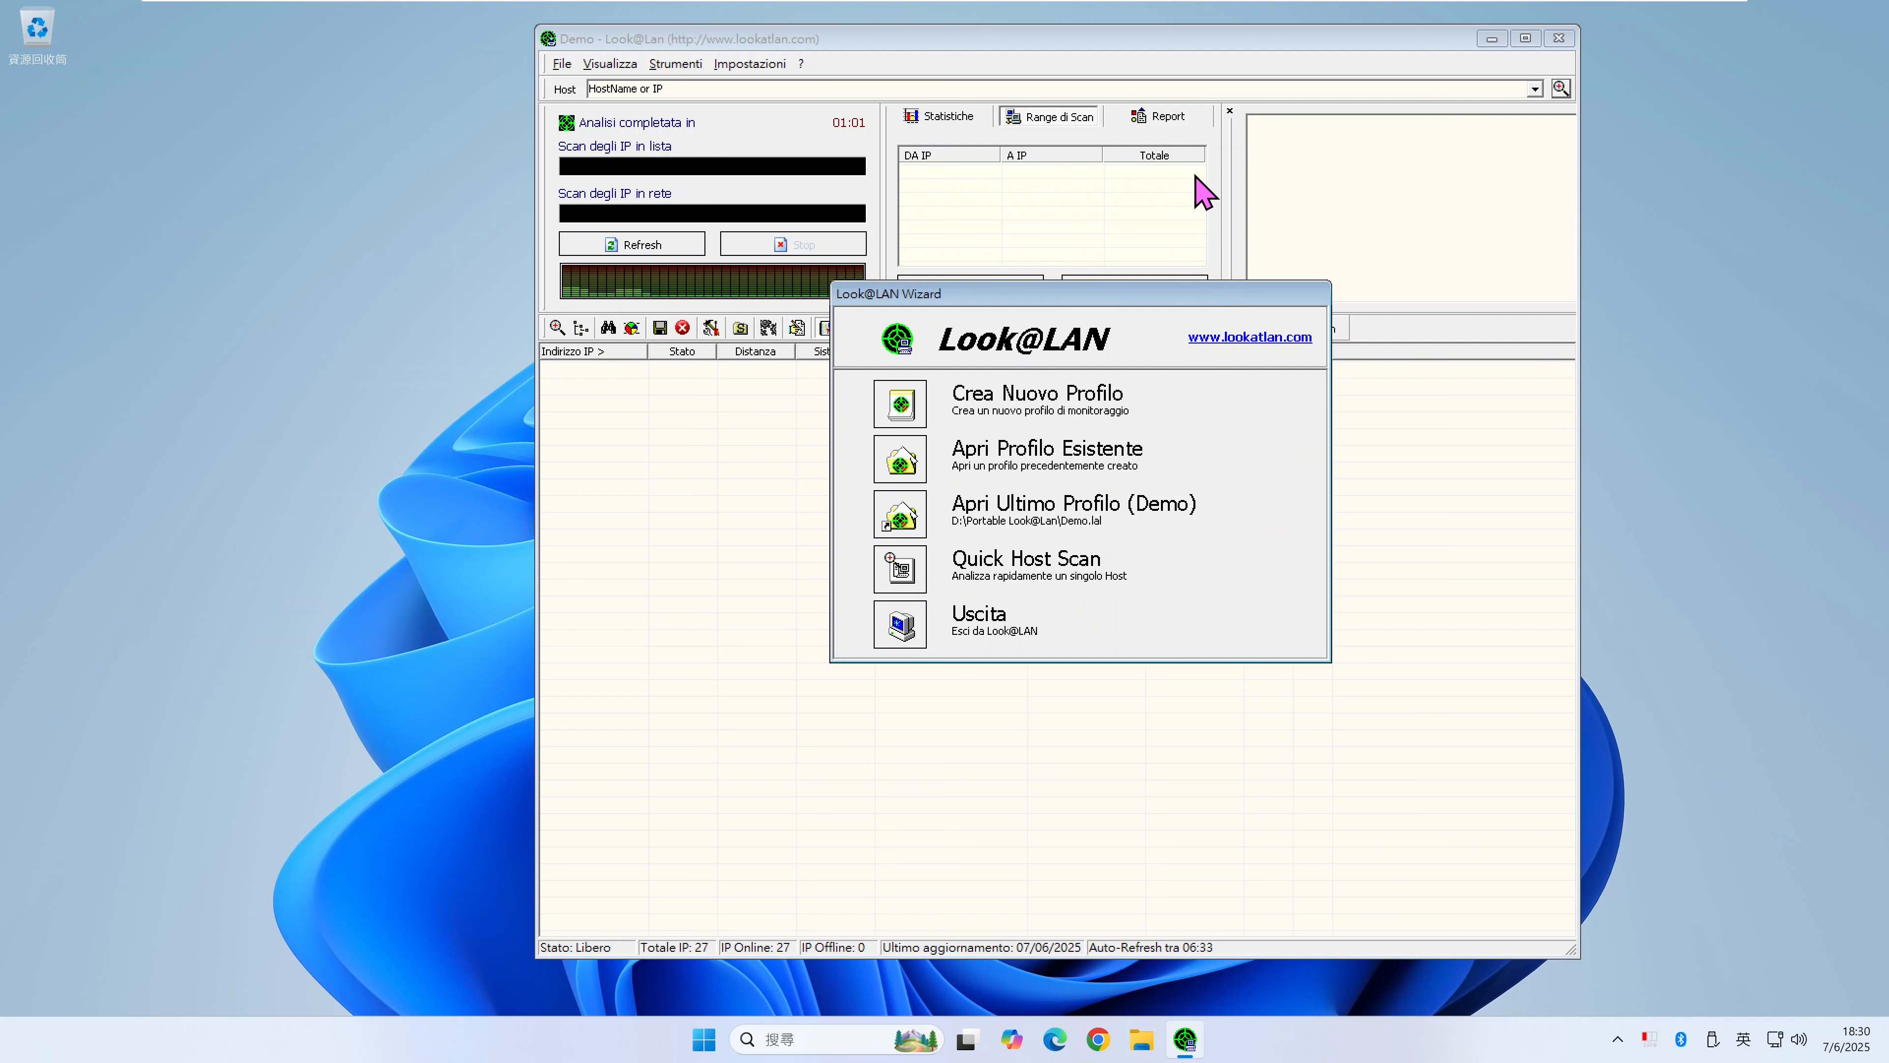
- Run a Quick Host Scan of 203.198.23.208 from the wizard
left_click(901, 572)
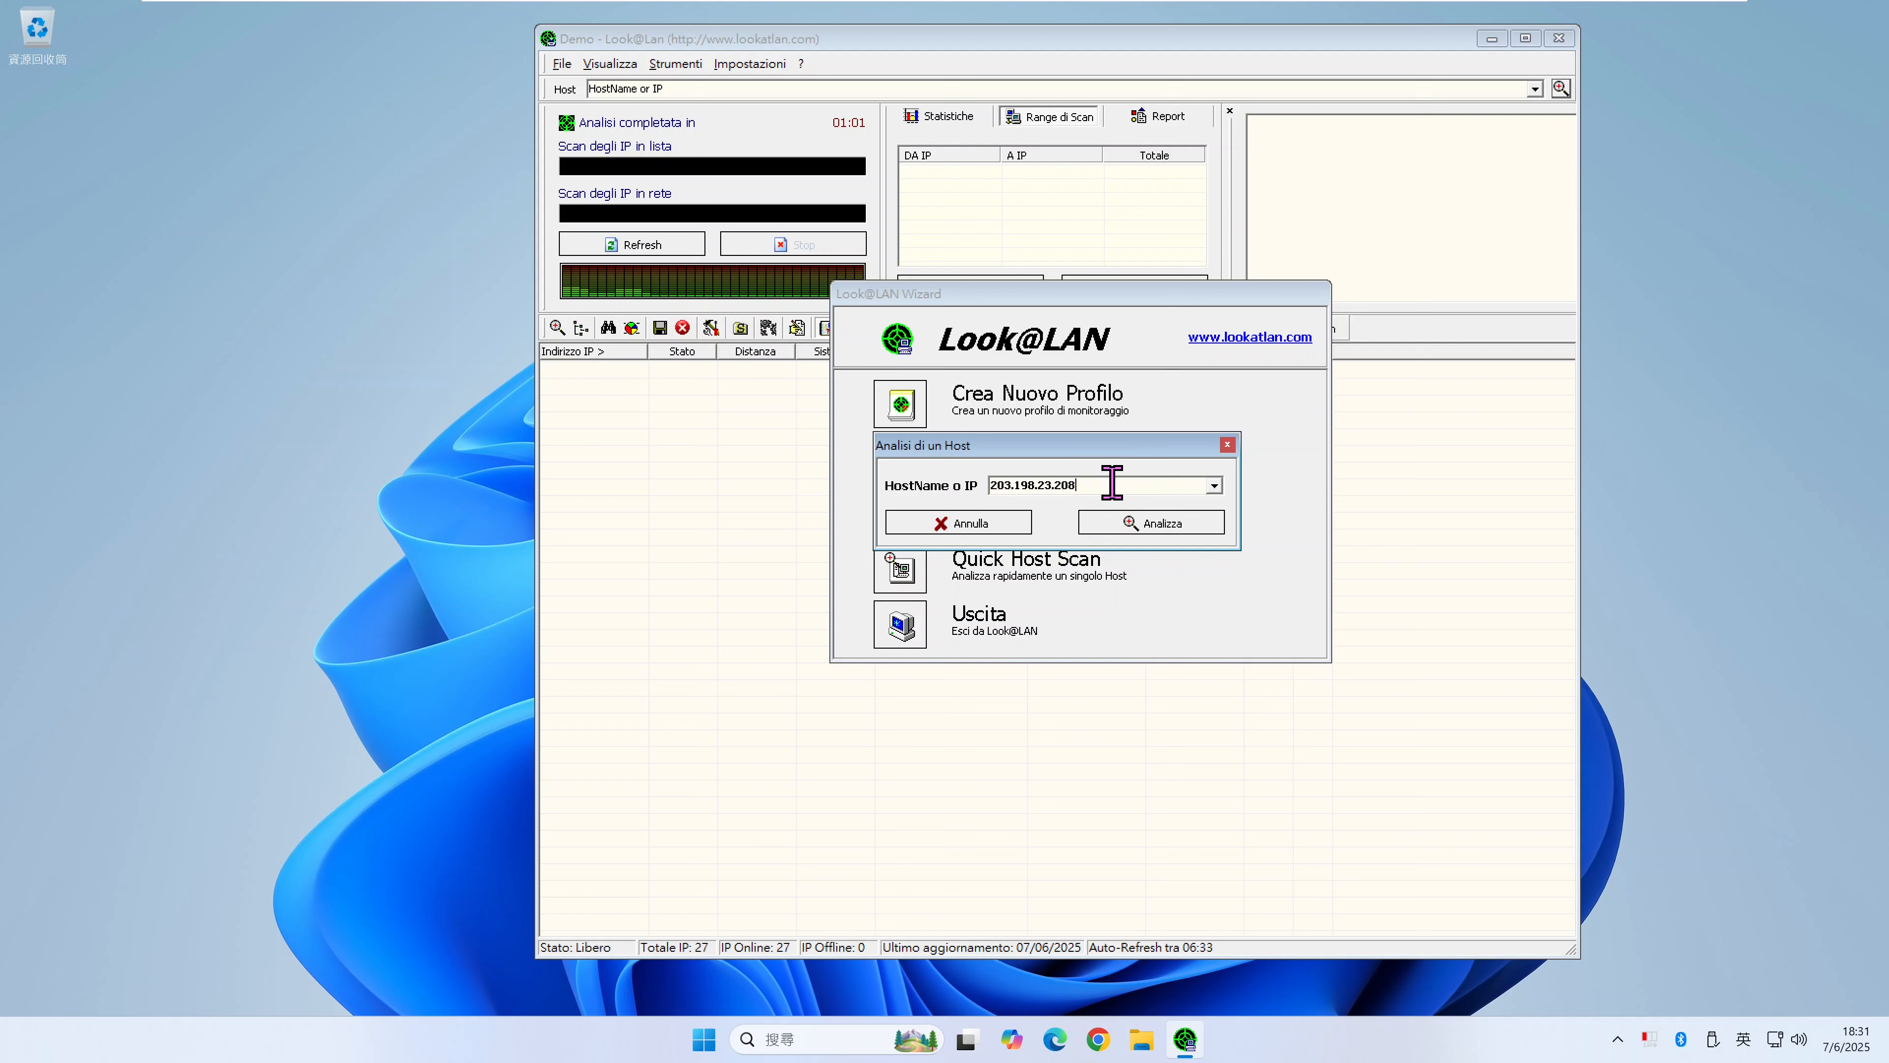
left_click(1155, 528)
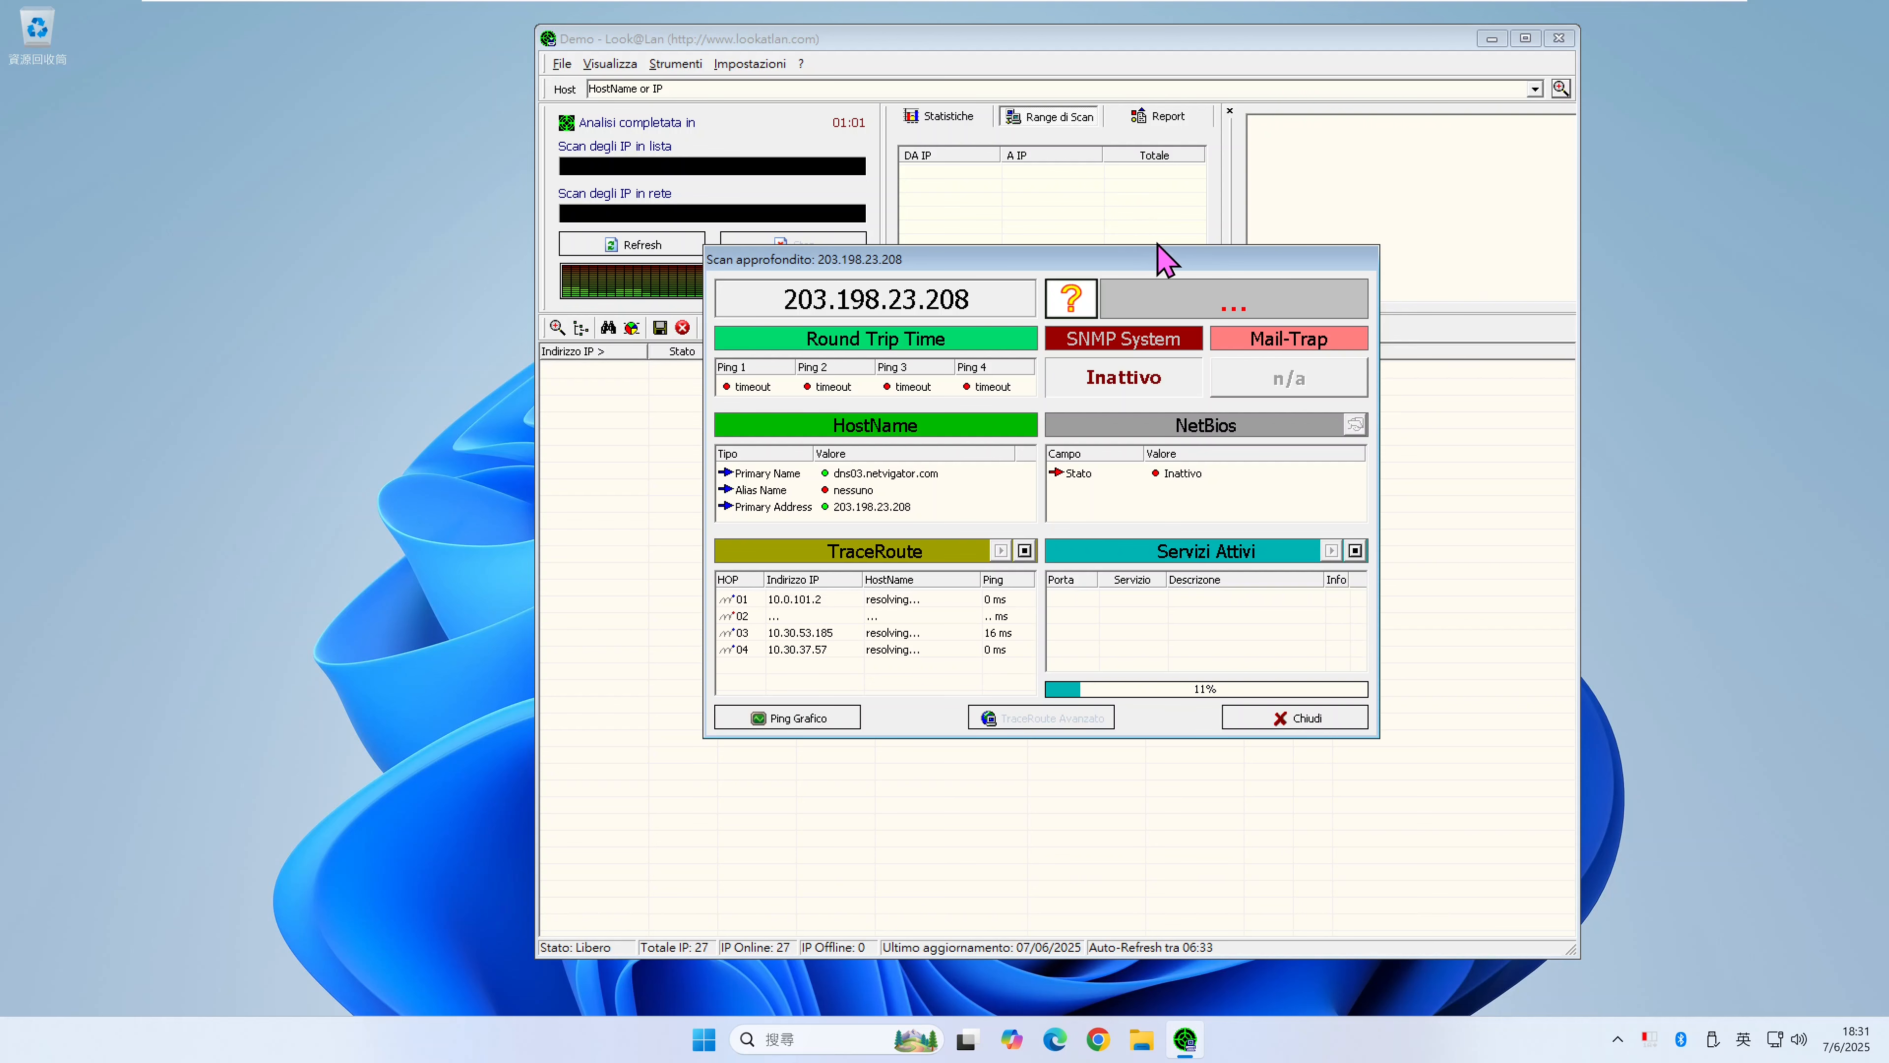
- Stretch the Scan approfondito window upward and downward to show more hops and services
left_click_drag(1154, 246, 1144, 90)
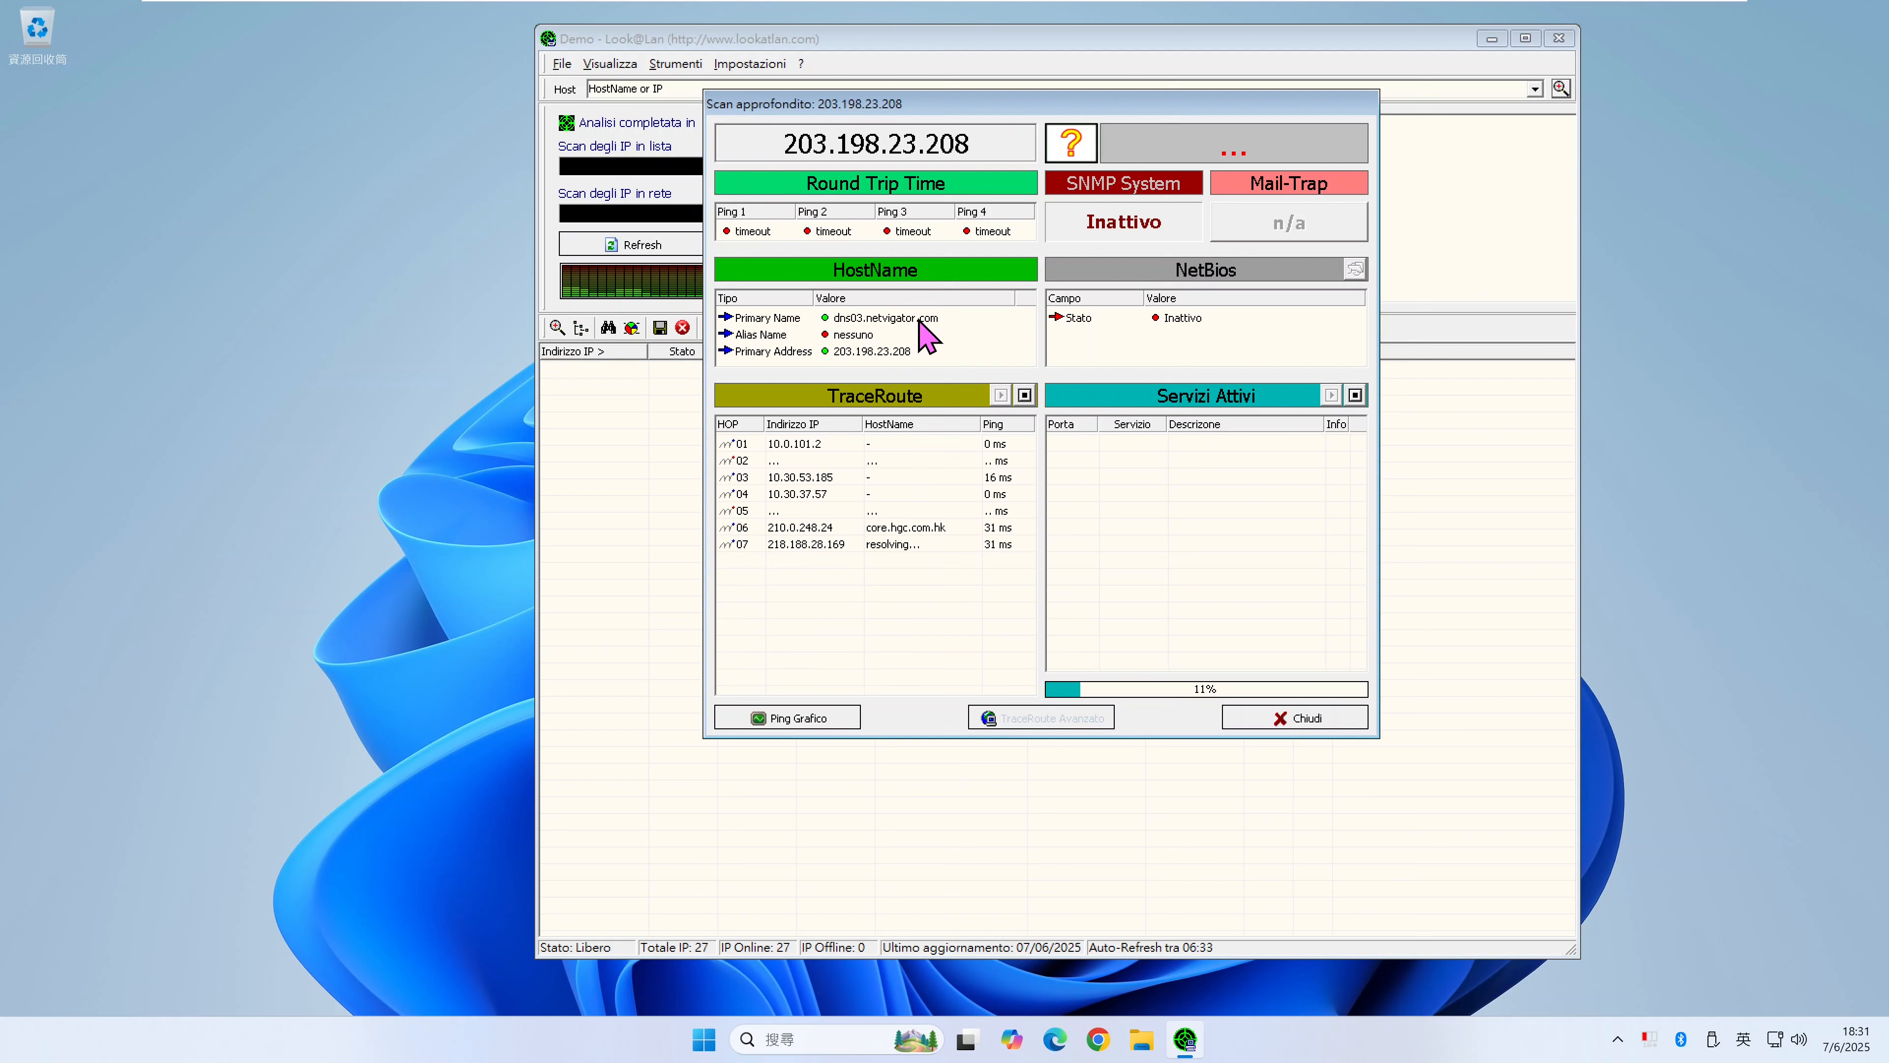
left_click_drag(919, 736, 924, 1030)
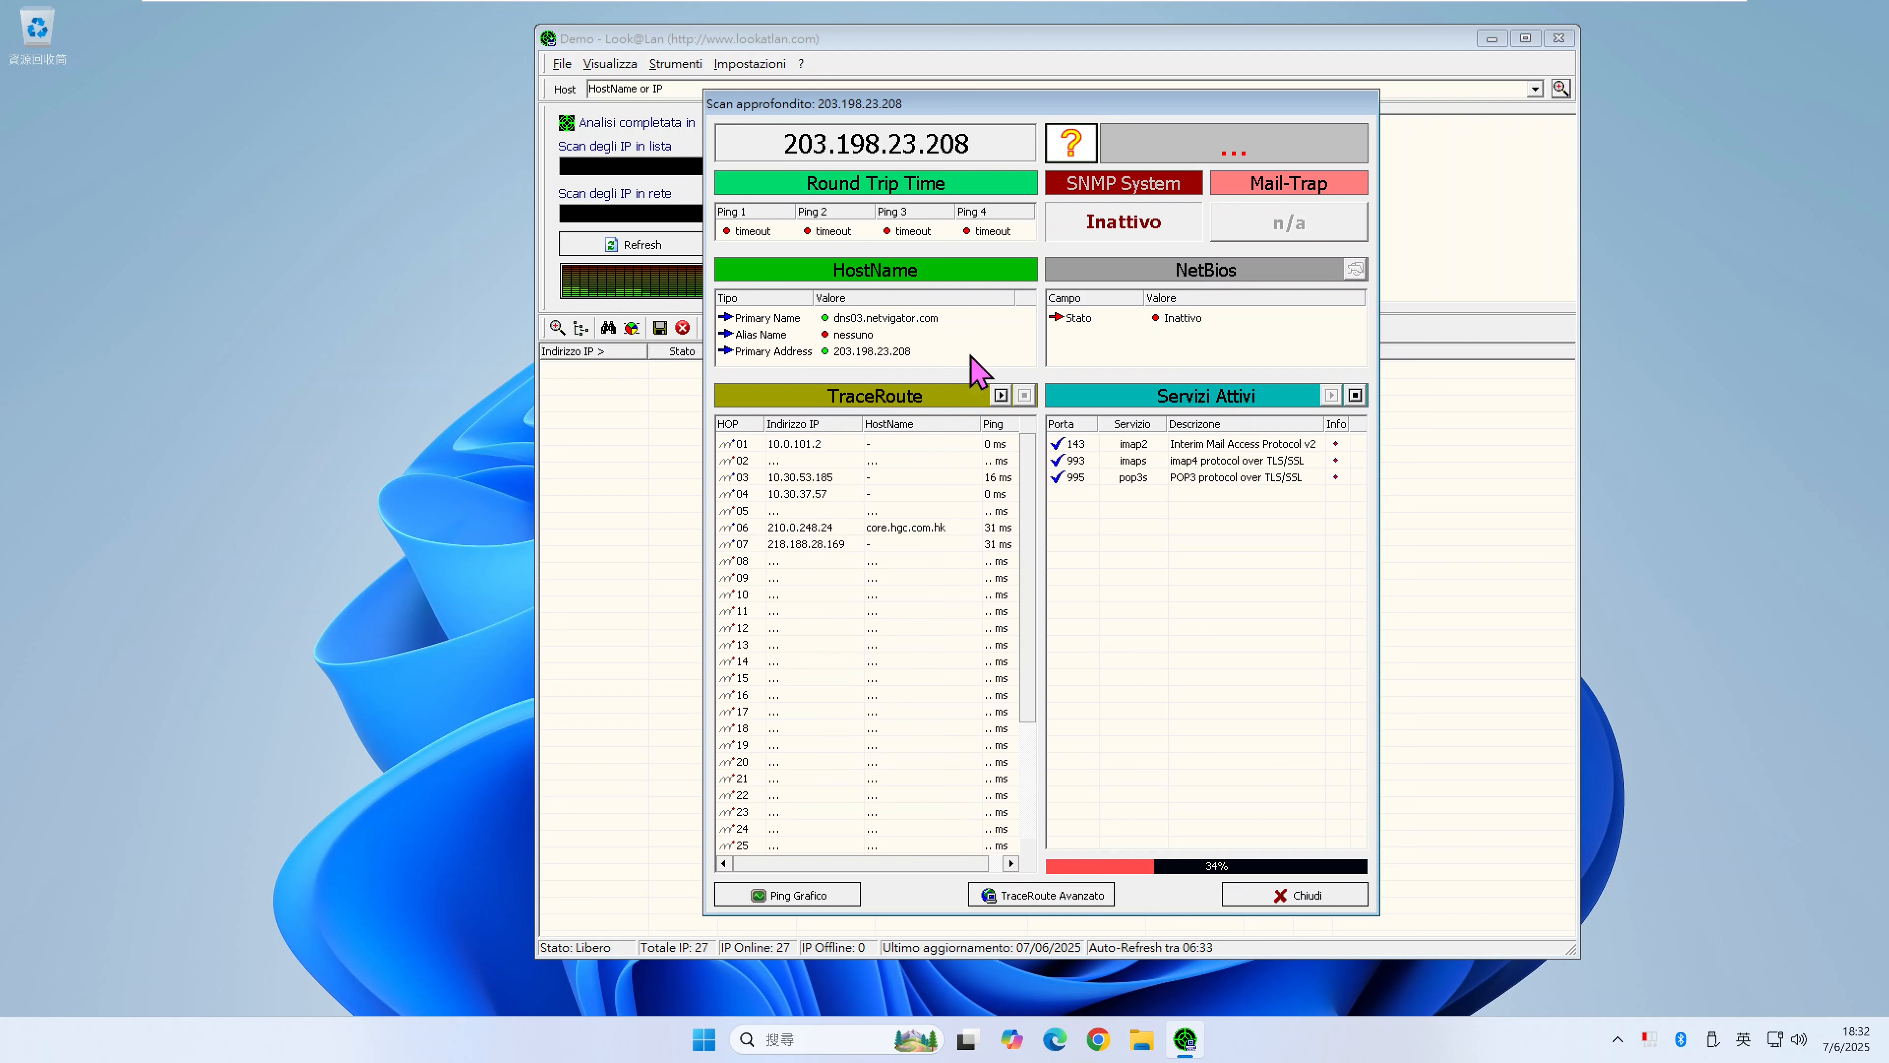
- Scroll the TraceRoute list down and back up as ports 110, 119 and 587 appear
left_click_drag(1022, 550, 1043, 724)
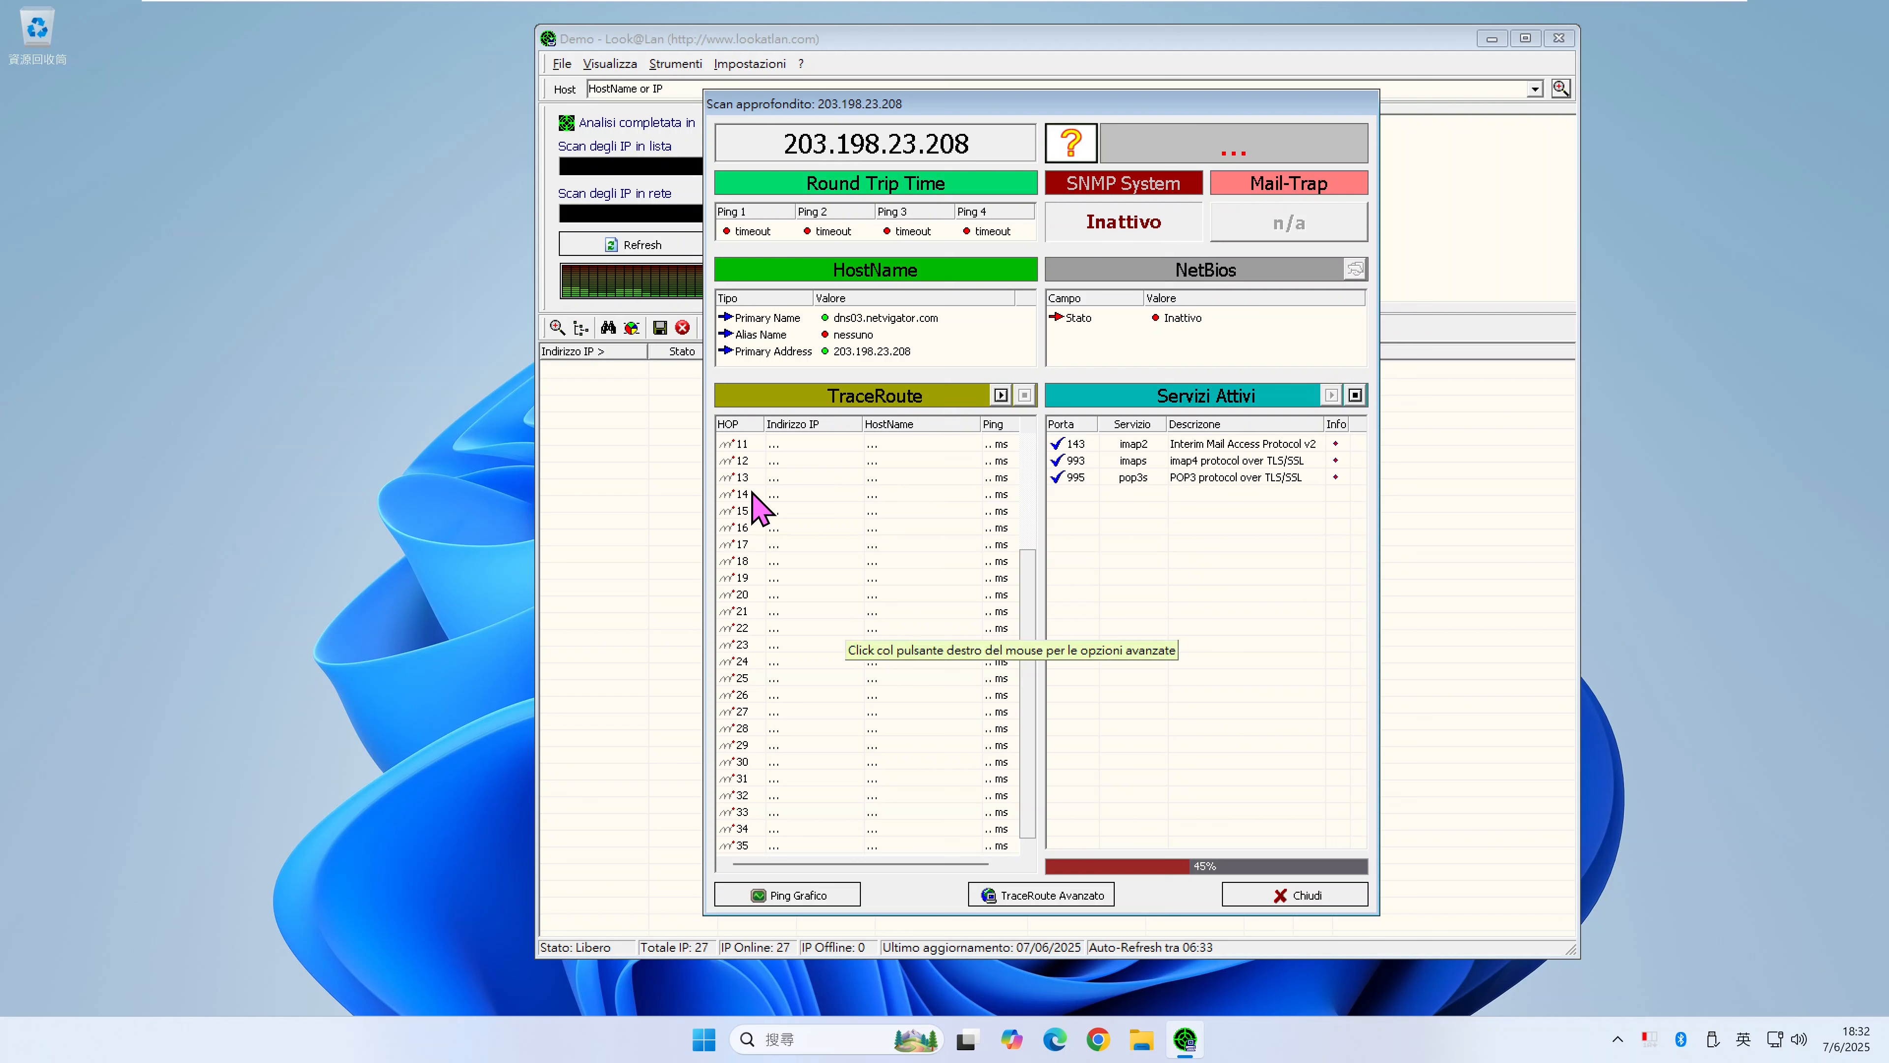
left_click_drag(1028, 629, 1025, 350)
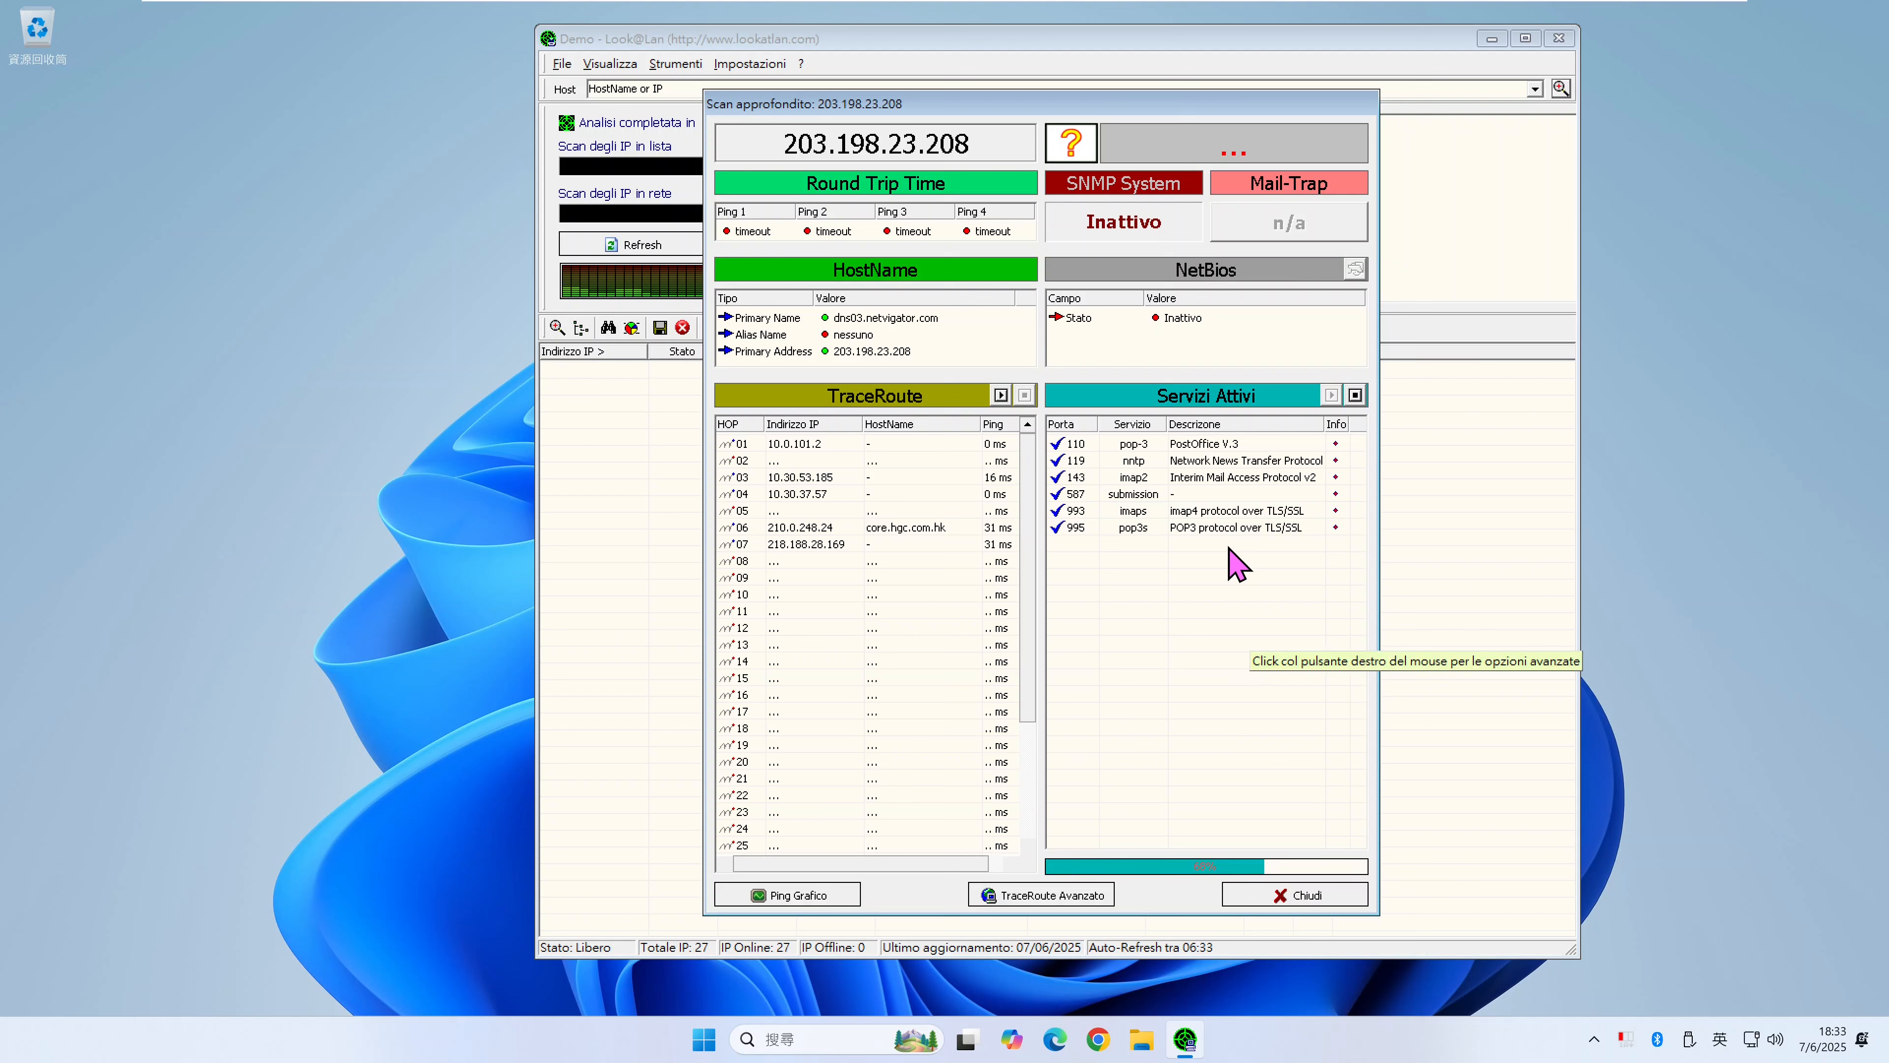
- View the Ping Grafico chart for 203.198.23.208, then close it
left_click(796, 895)
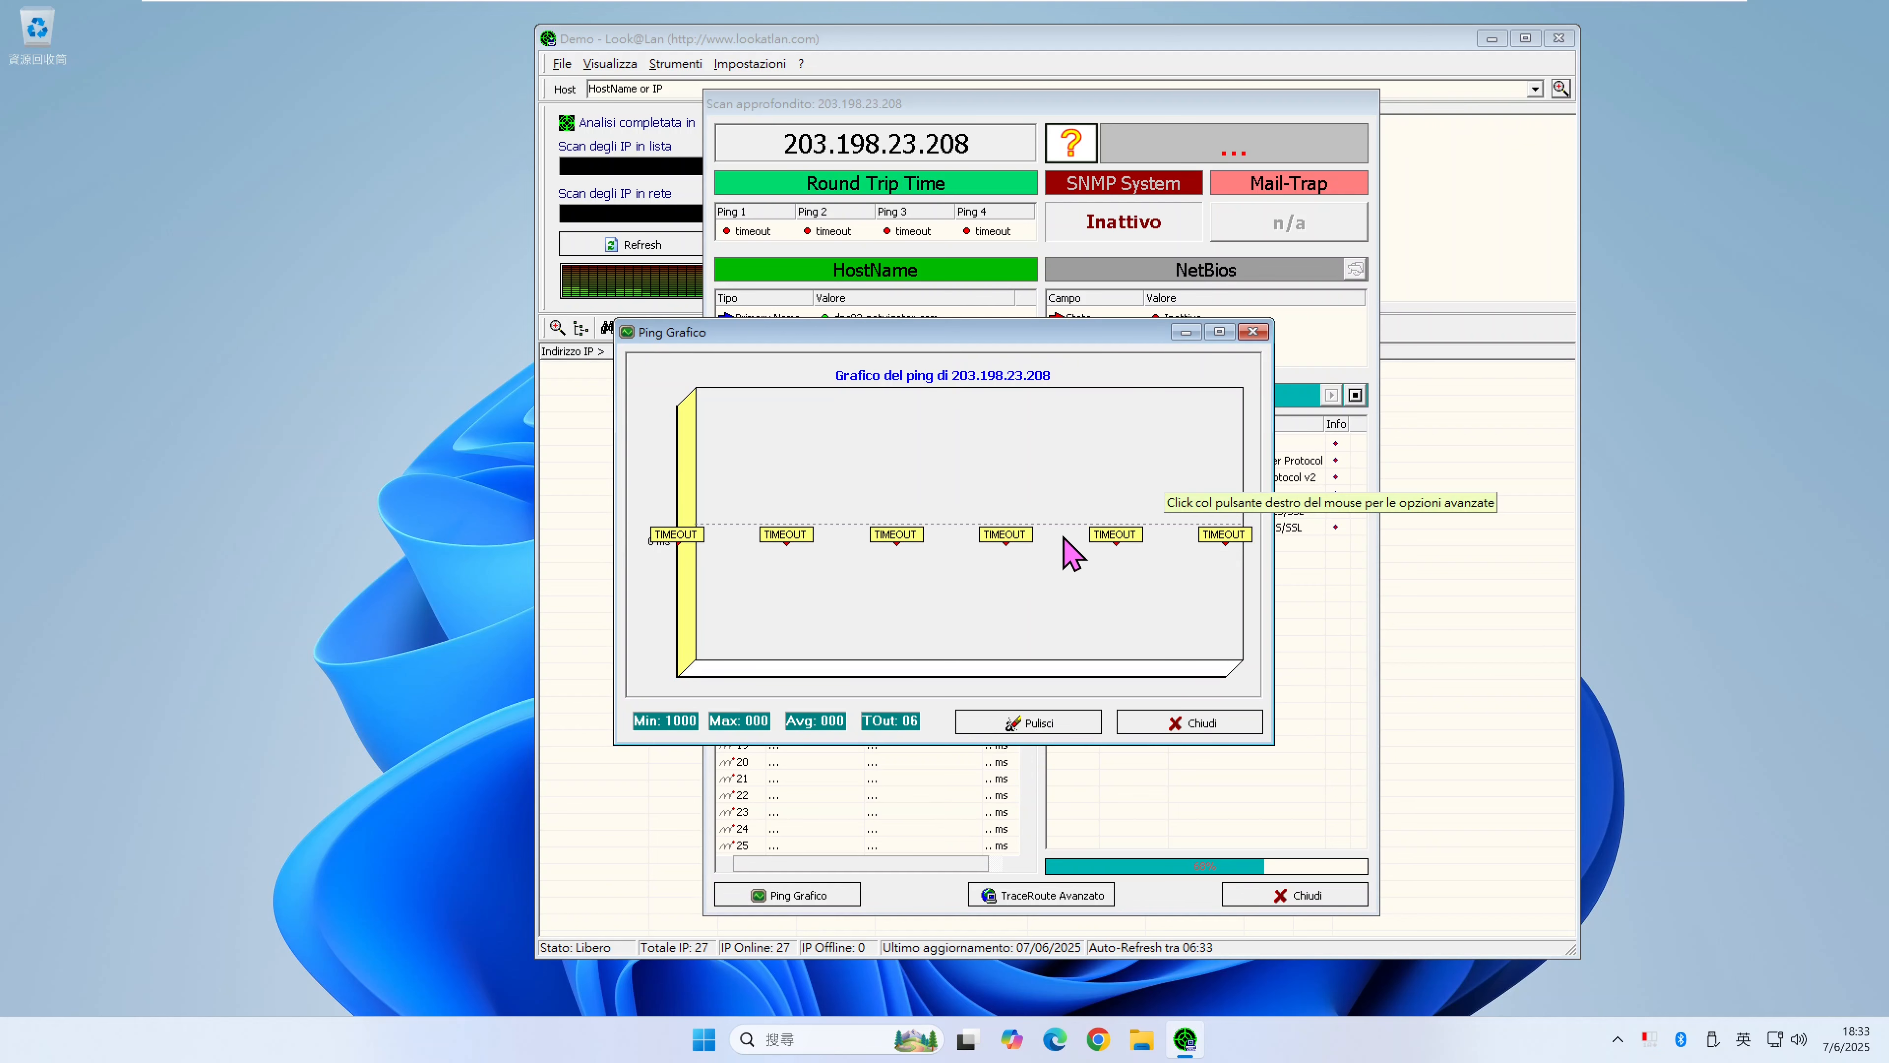
left_click(1199, 731)
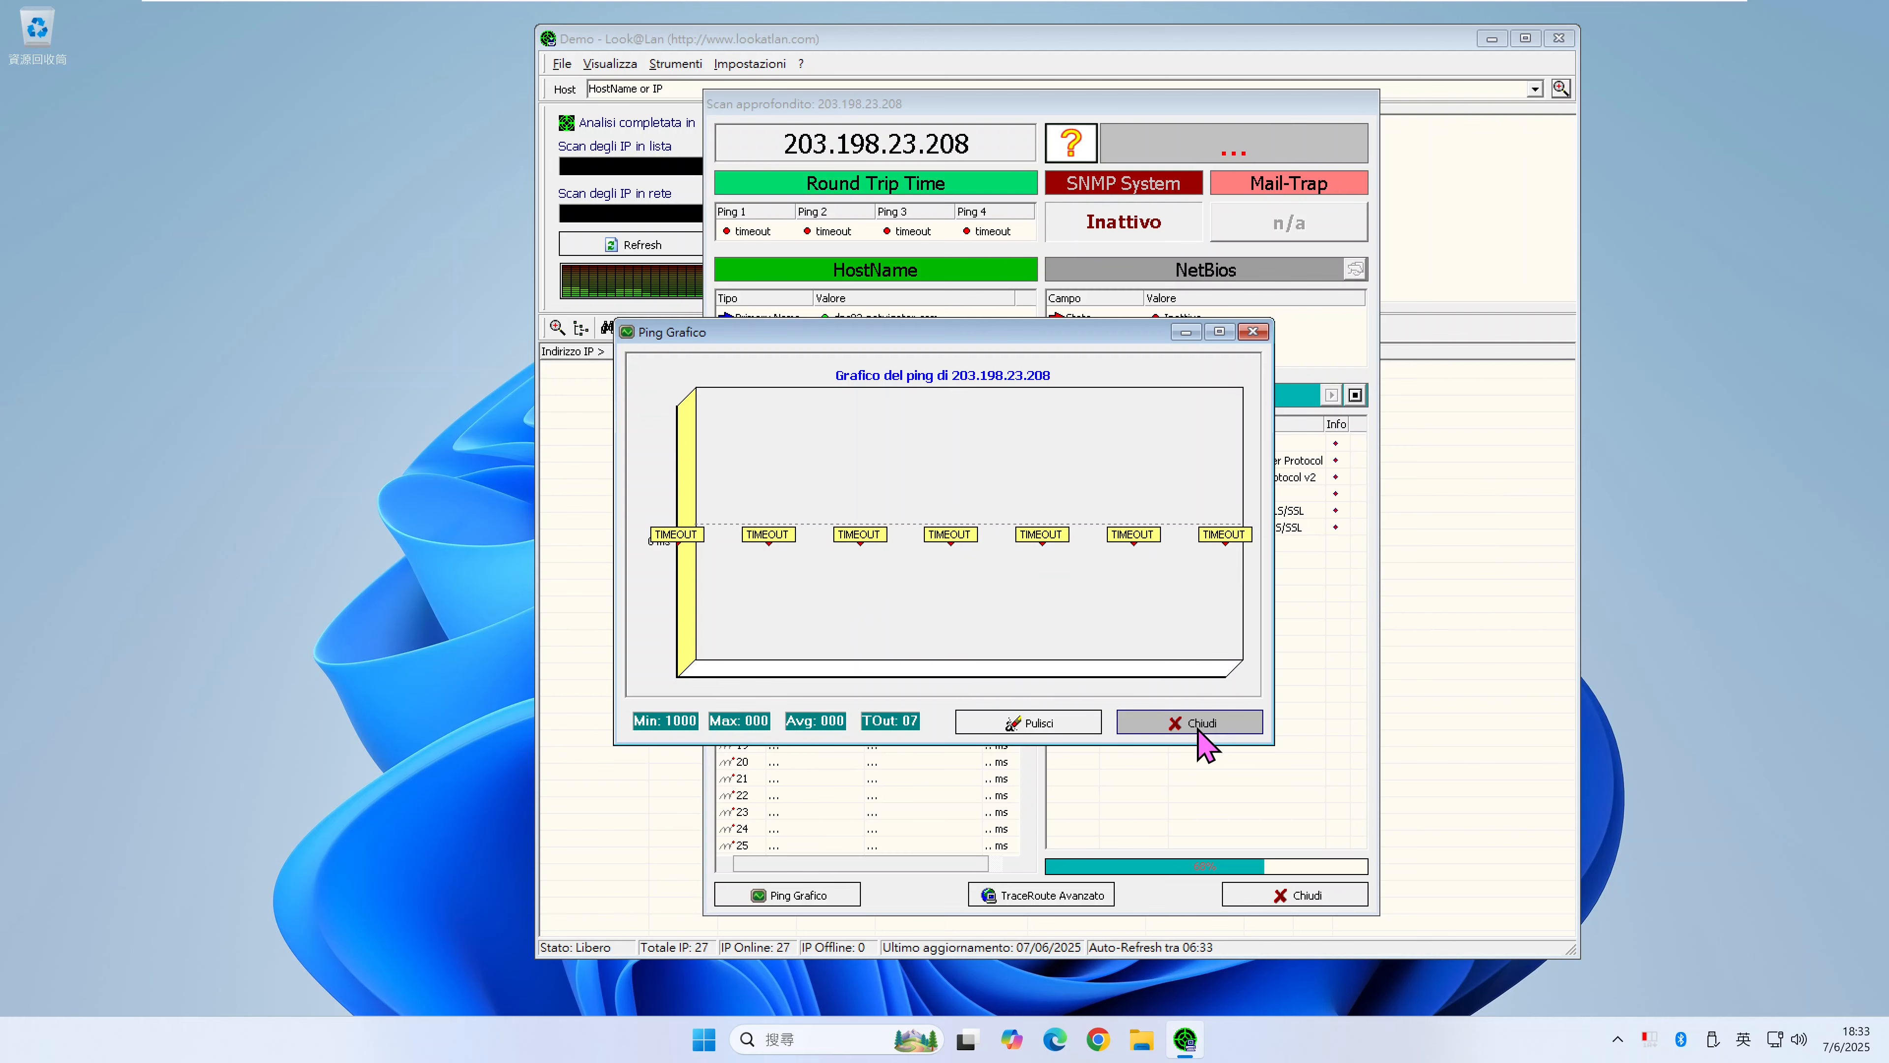
- Inspect the enlarged advanced traceroute for 203.198.23.208, then close it and the deep scan window
left_click(1049, 895)
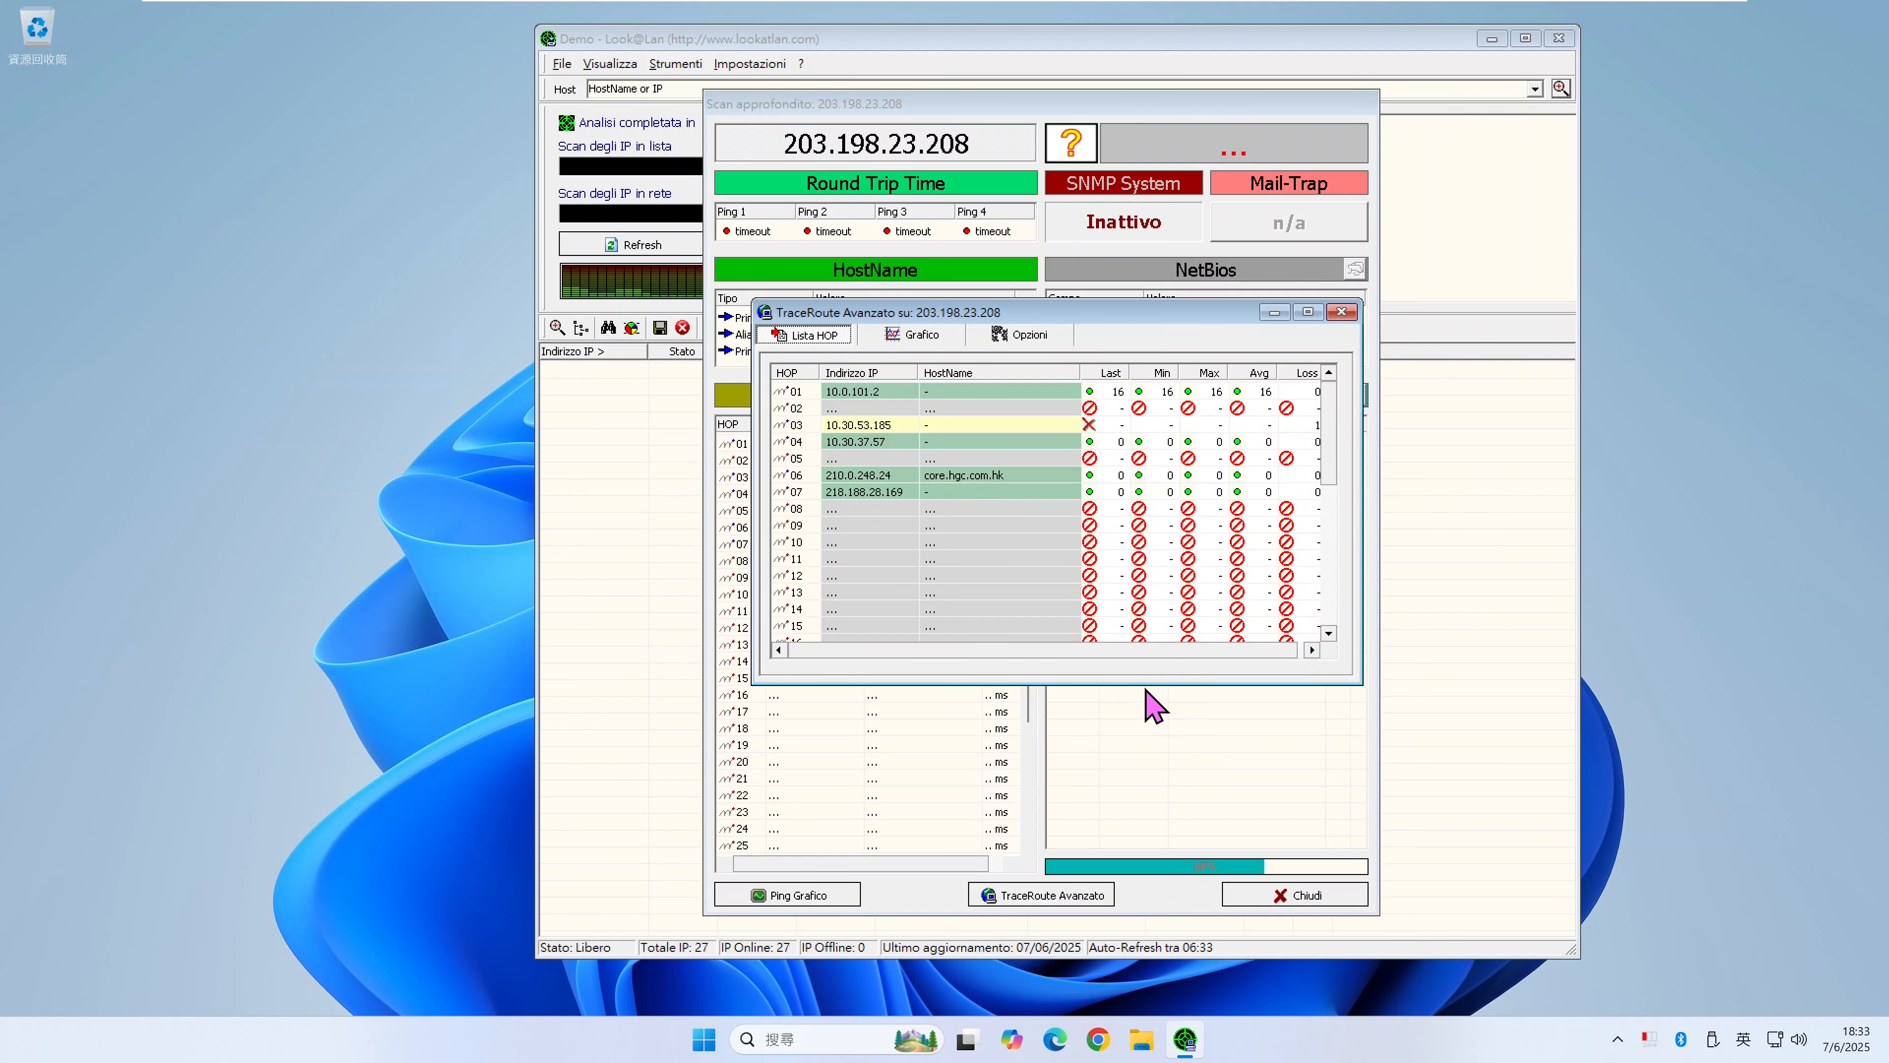
left_click_drag(1150, 685, 1145, 863)
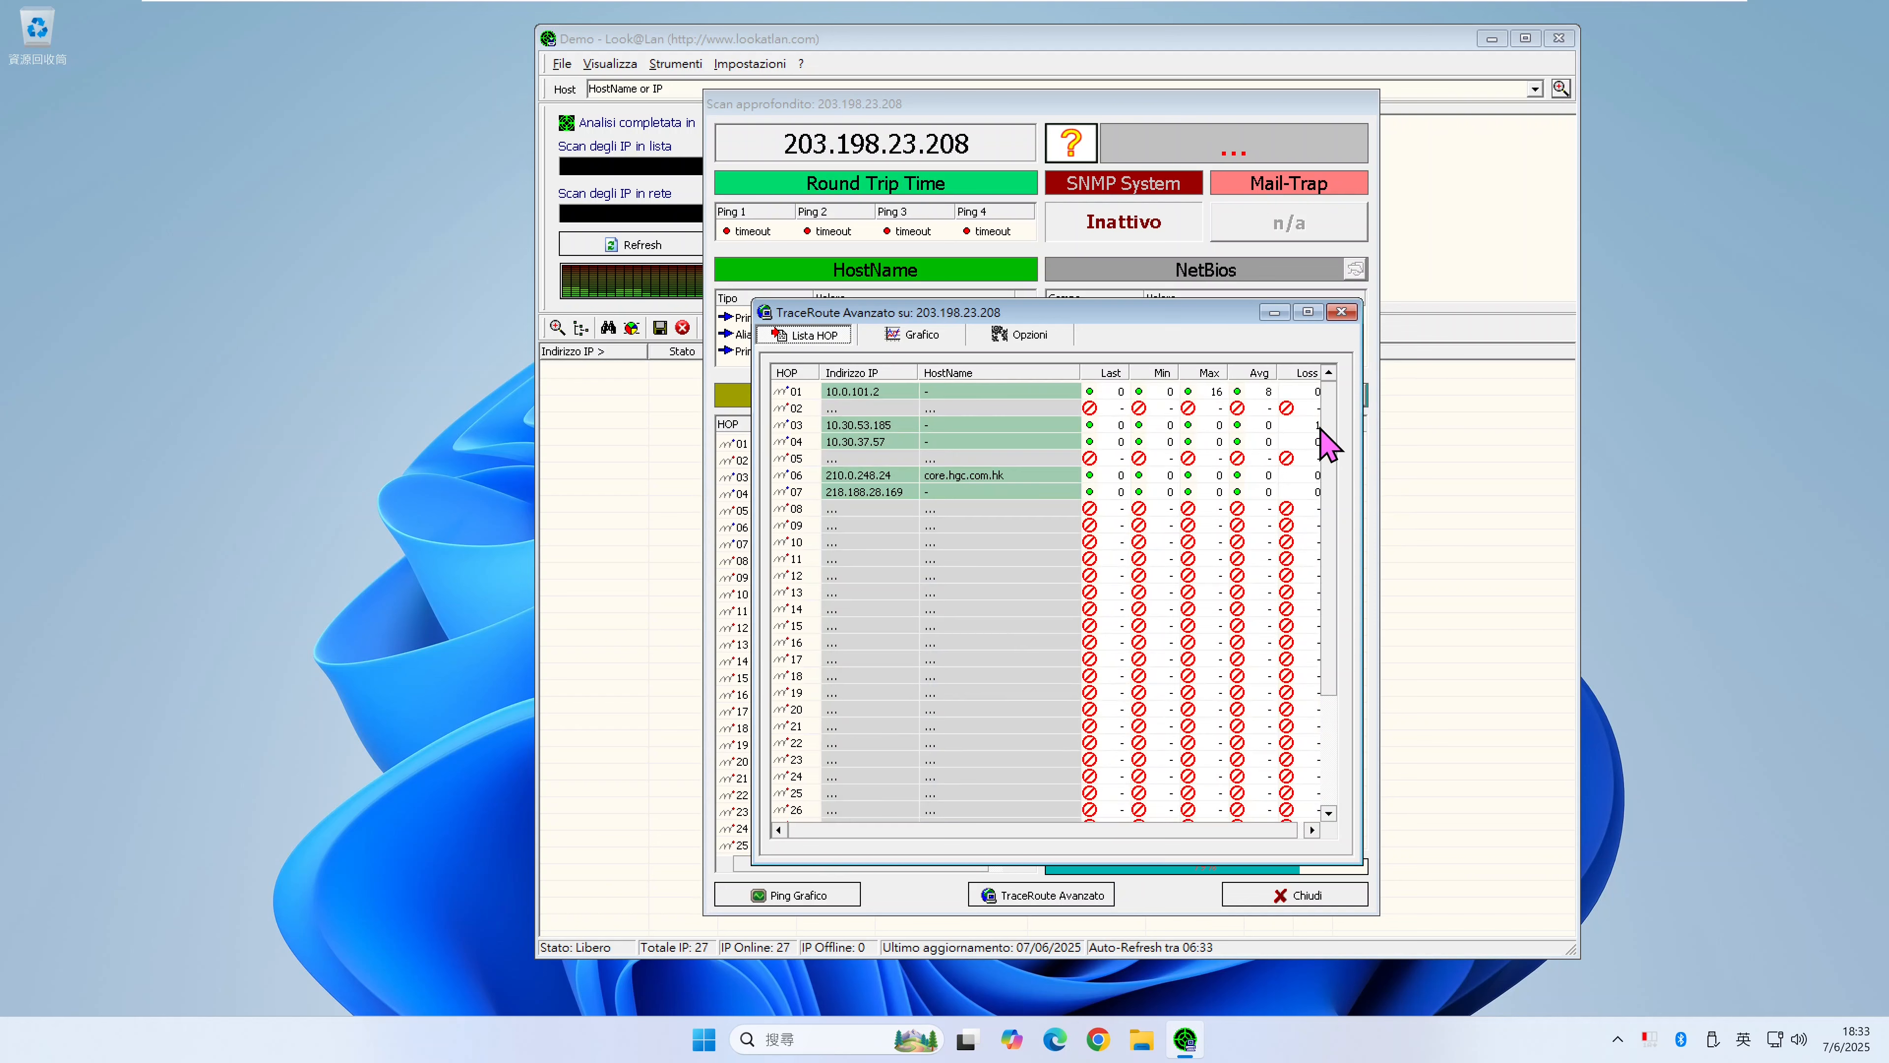
left_click_drag(1327, 426, 1303, 645)
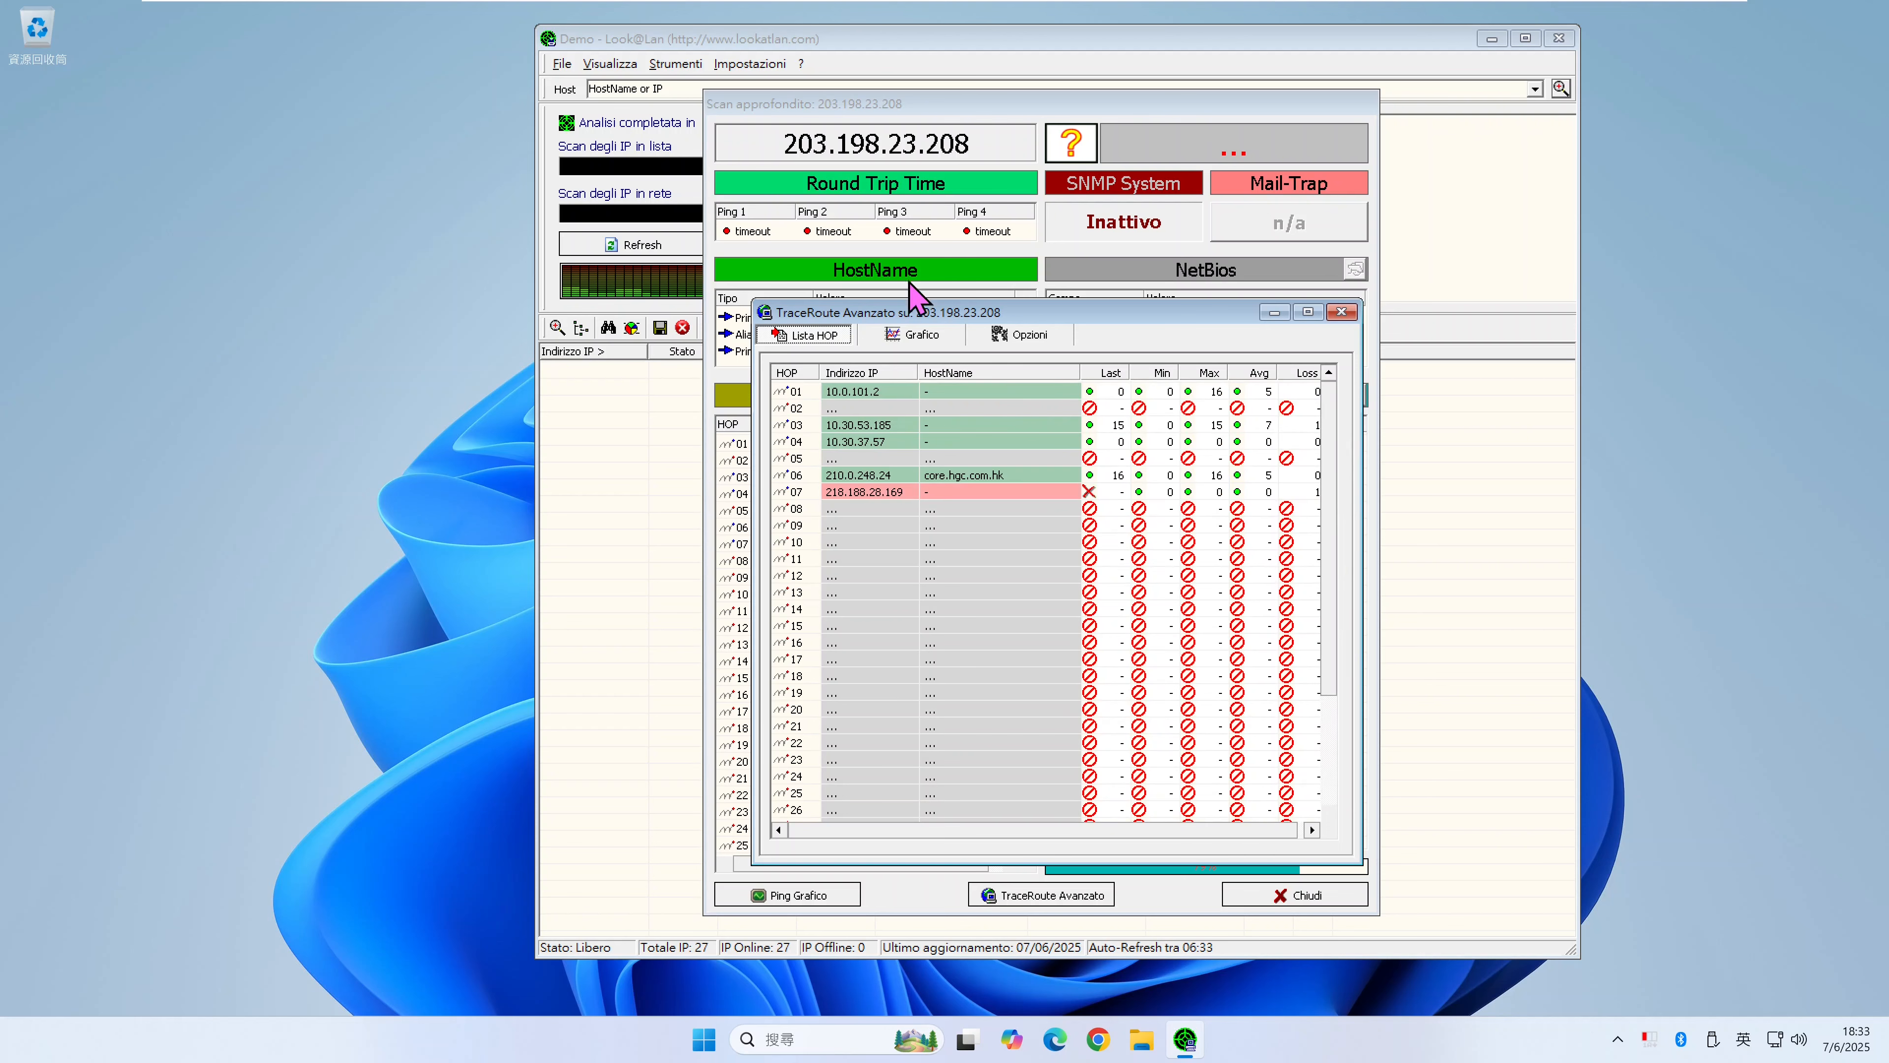
left_click(1342, 312)
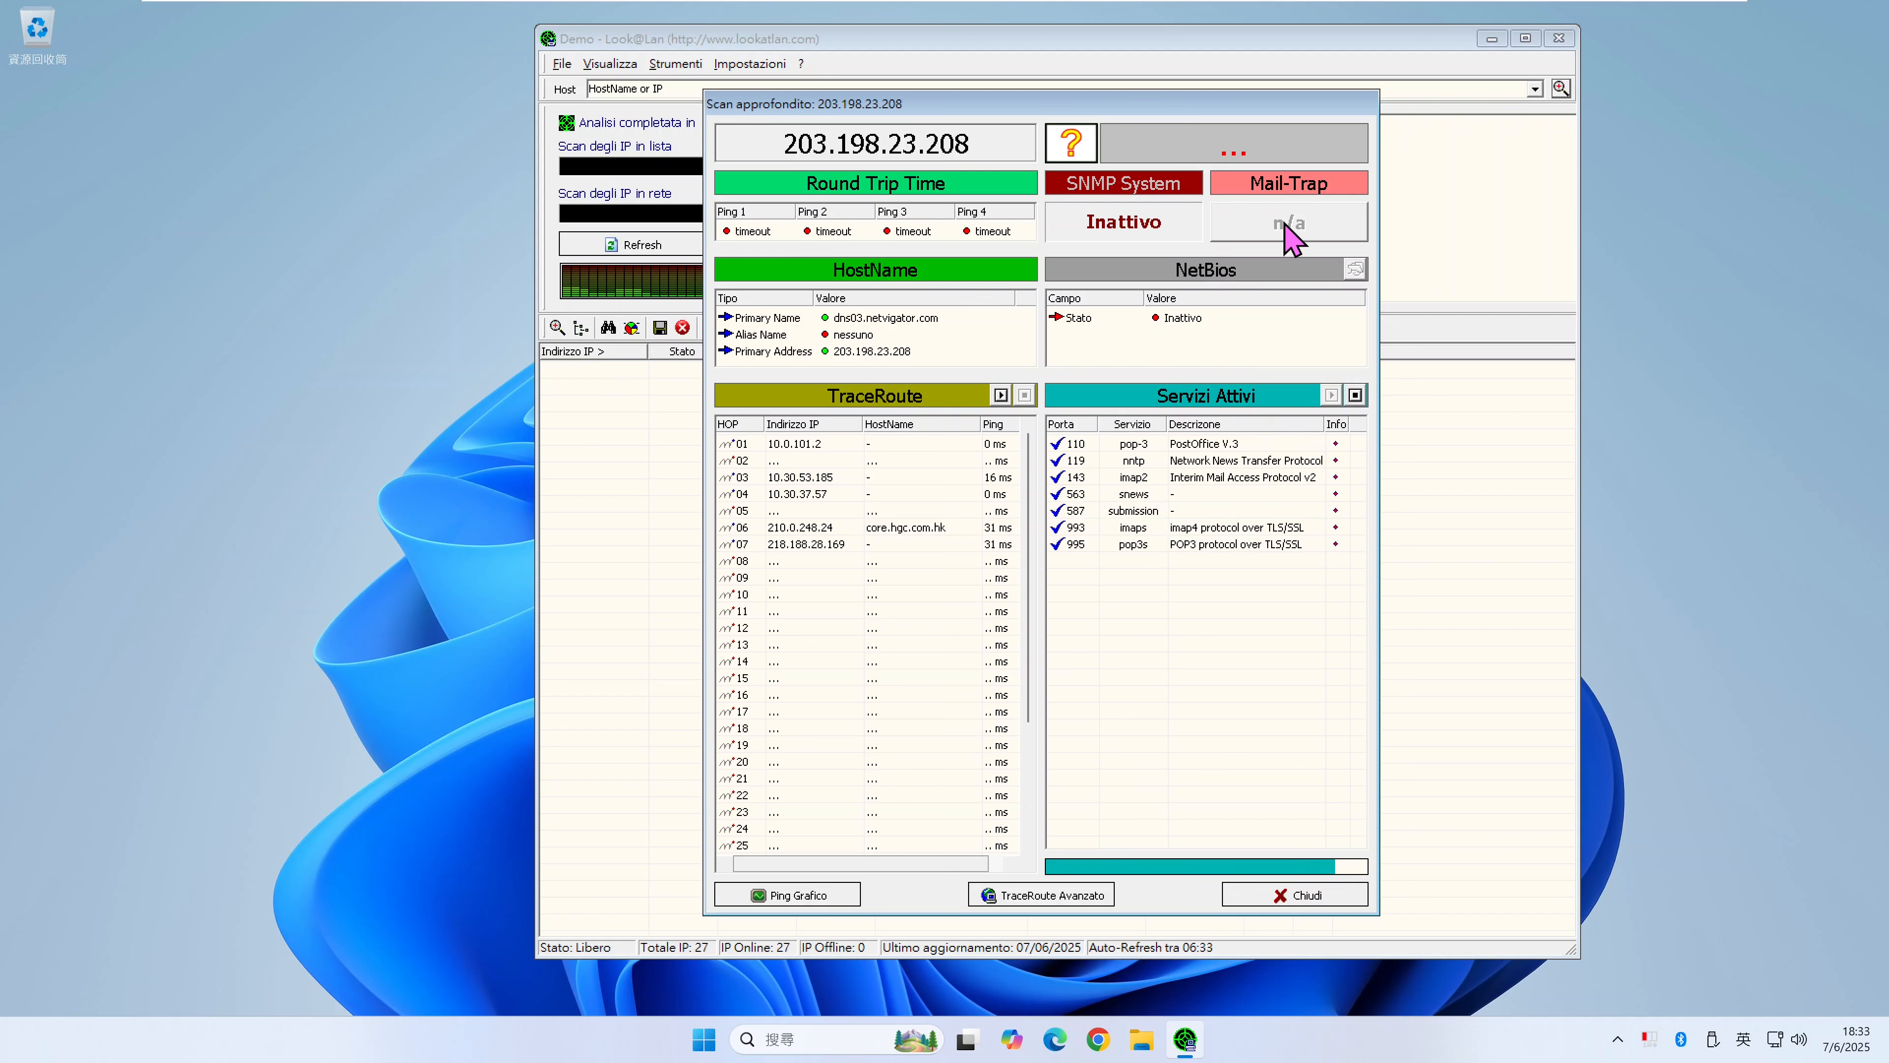
left_click(1312, 899)
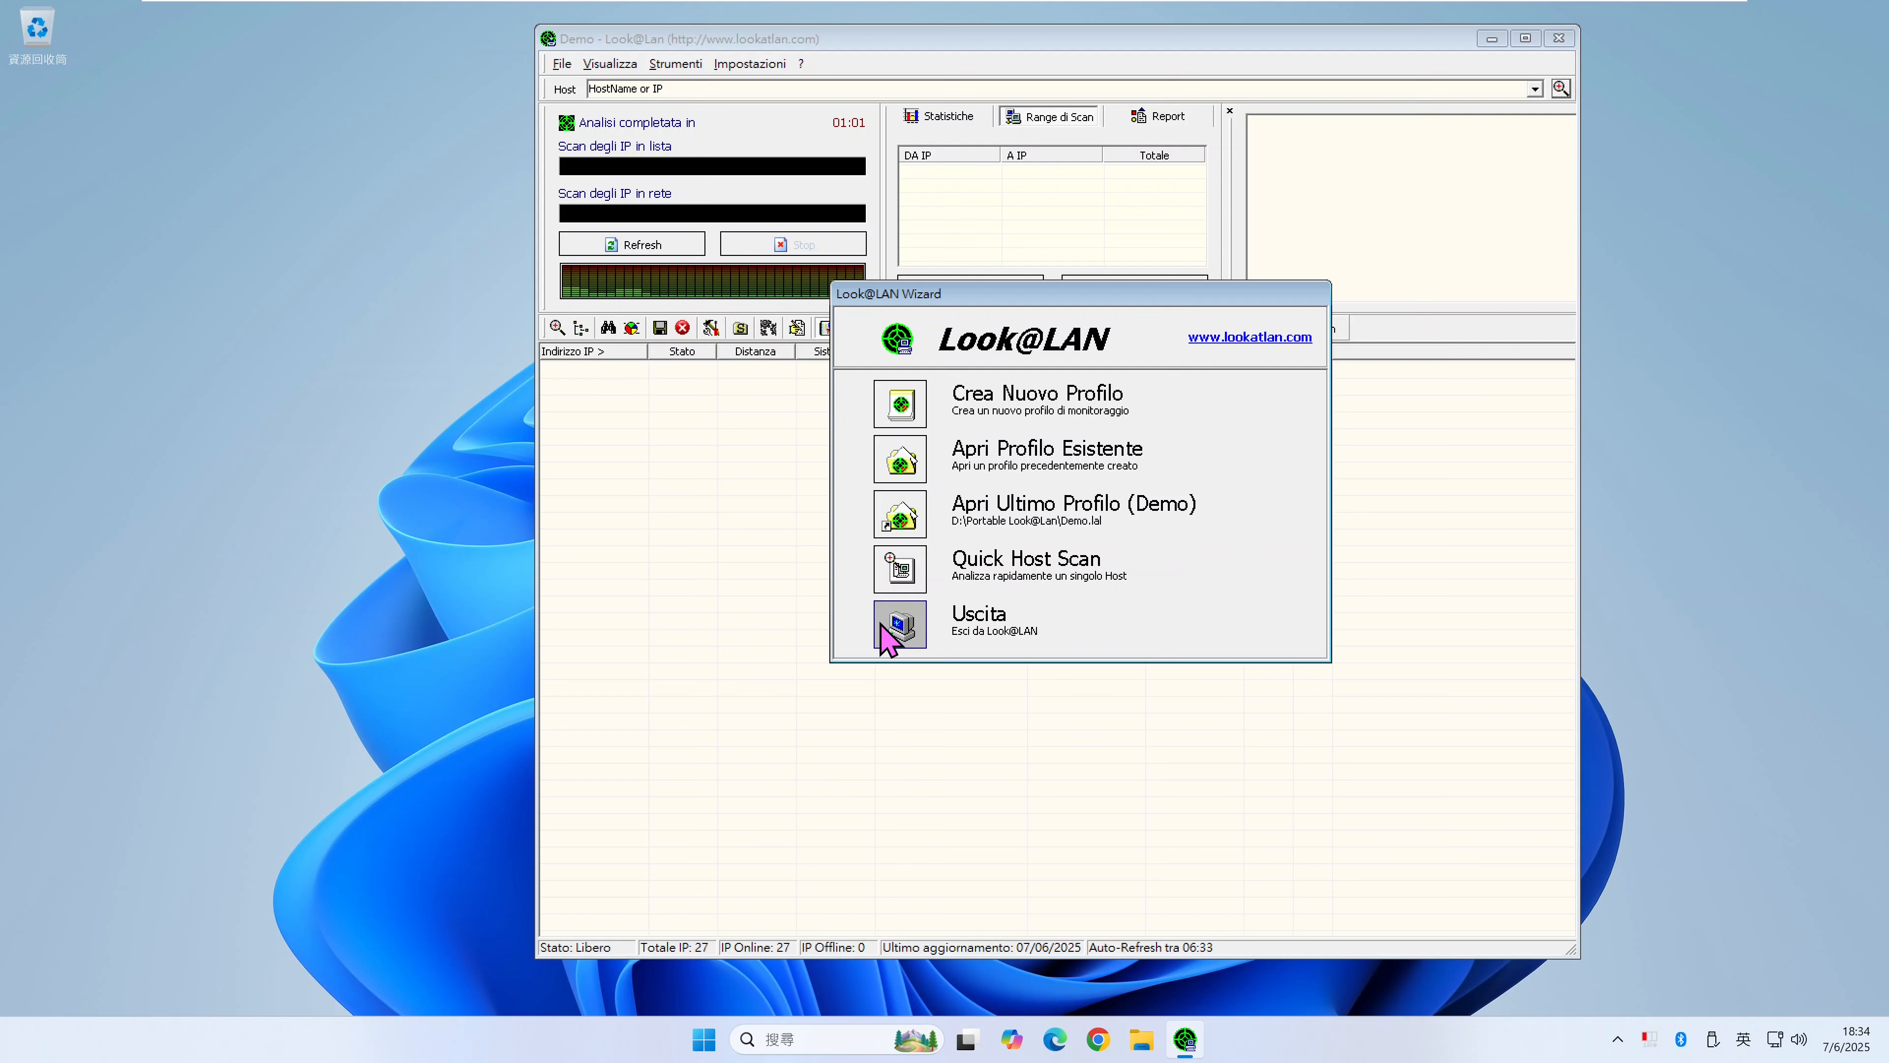
- Quit Look@LAN and relaunch LookAtLan.exe from D:\Portable Look@Lan in File Explorer
left_click(900, 624)
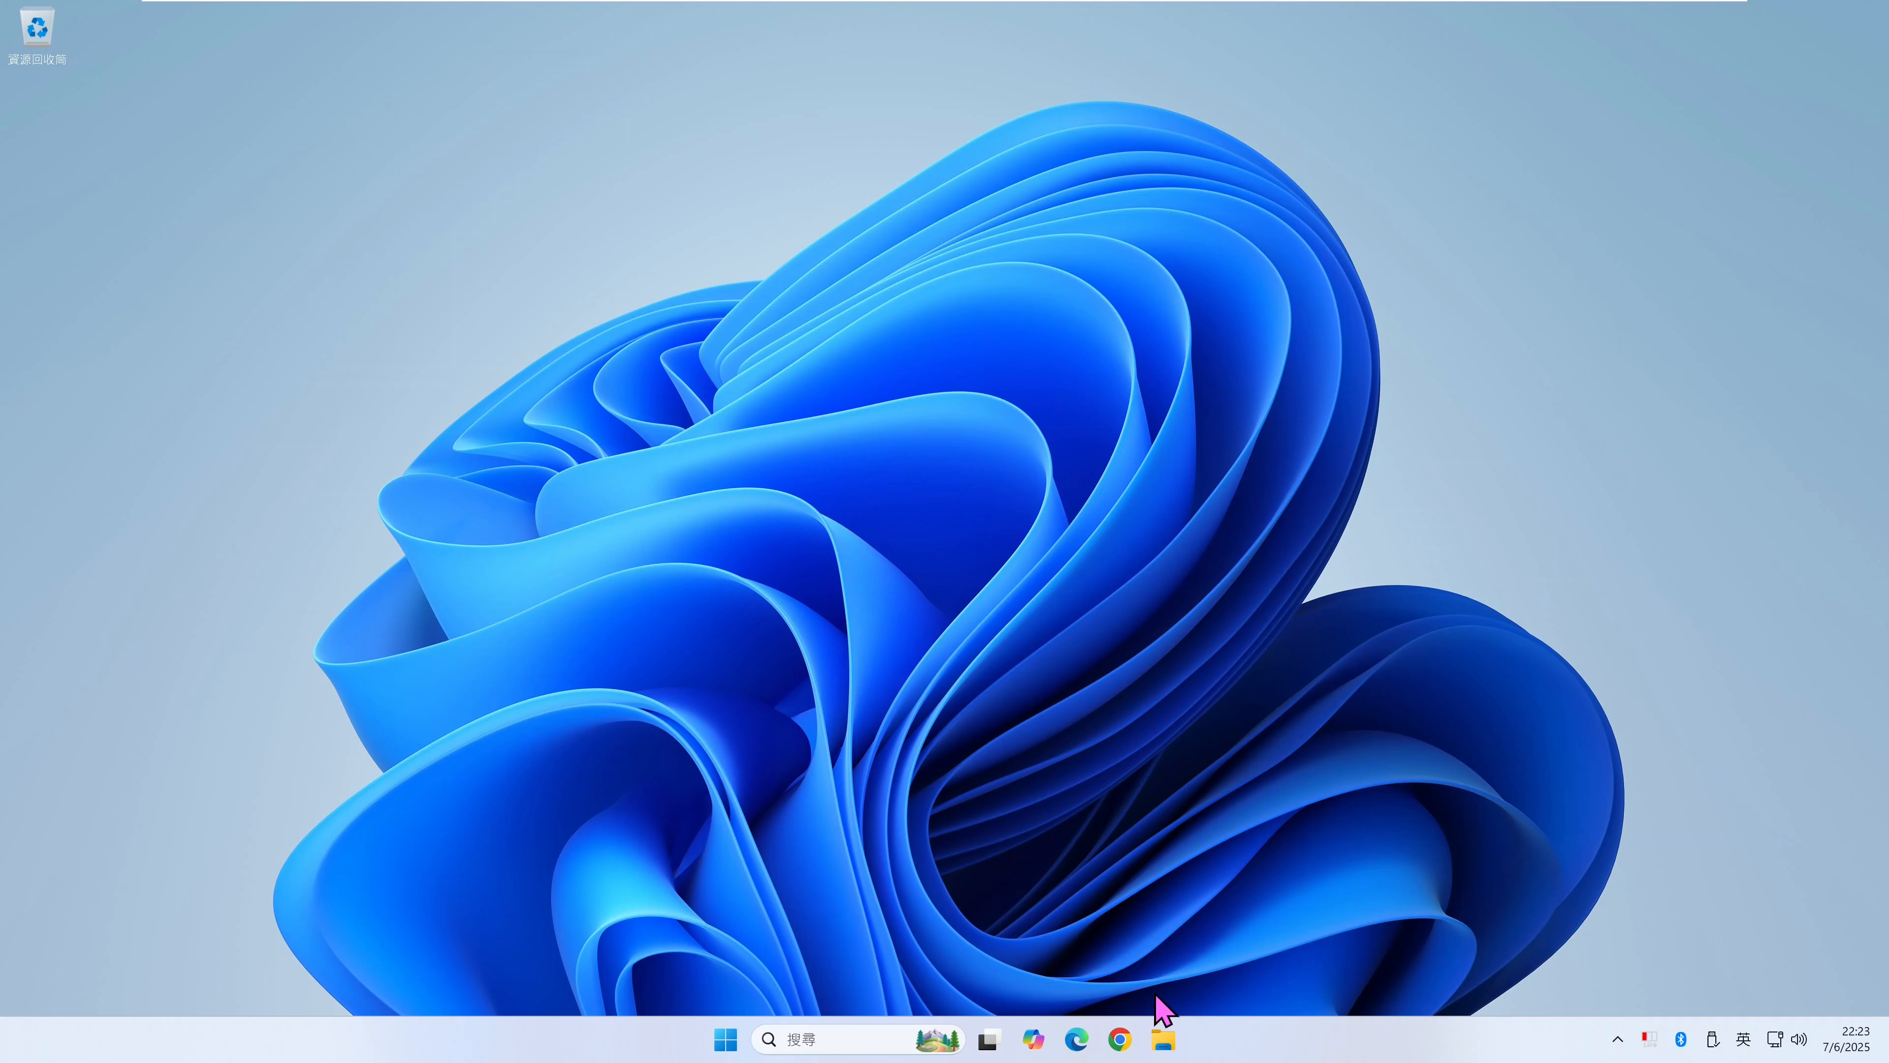
left_click(1163, 1039)
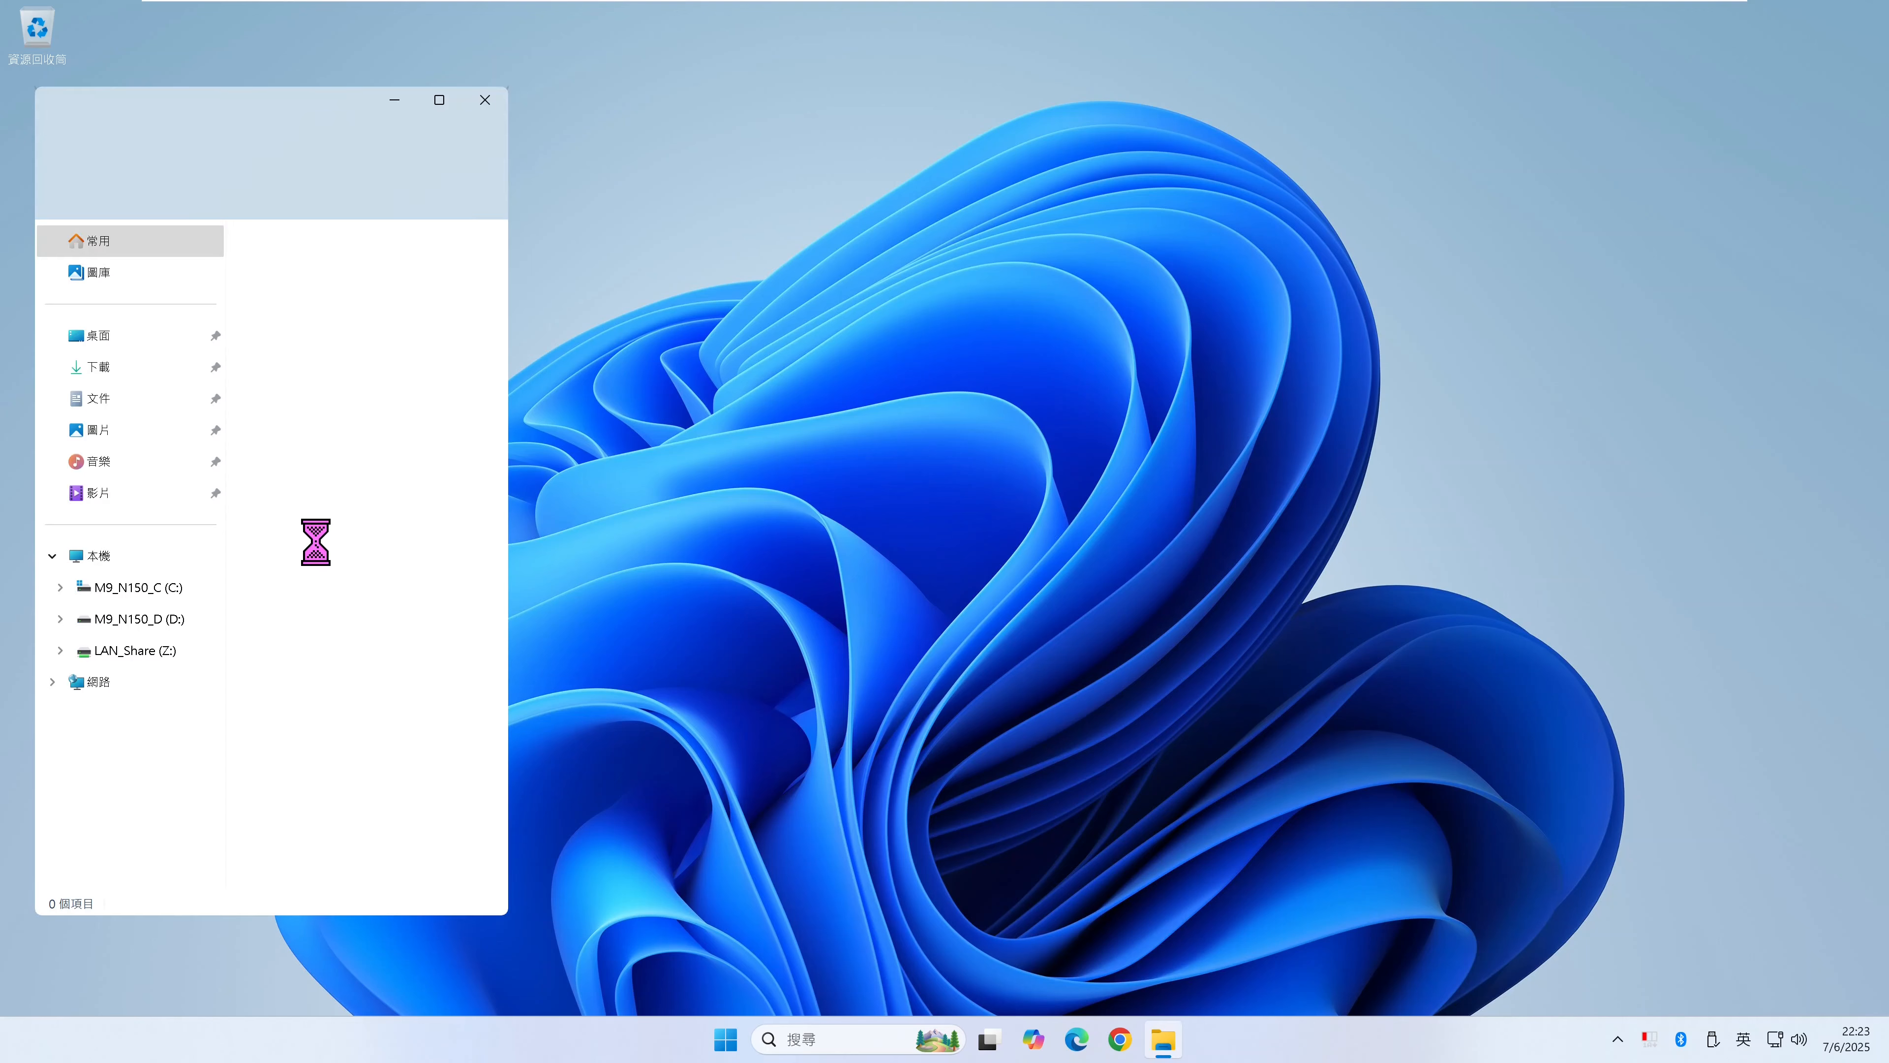
left_click(136, 619)
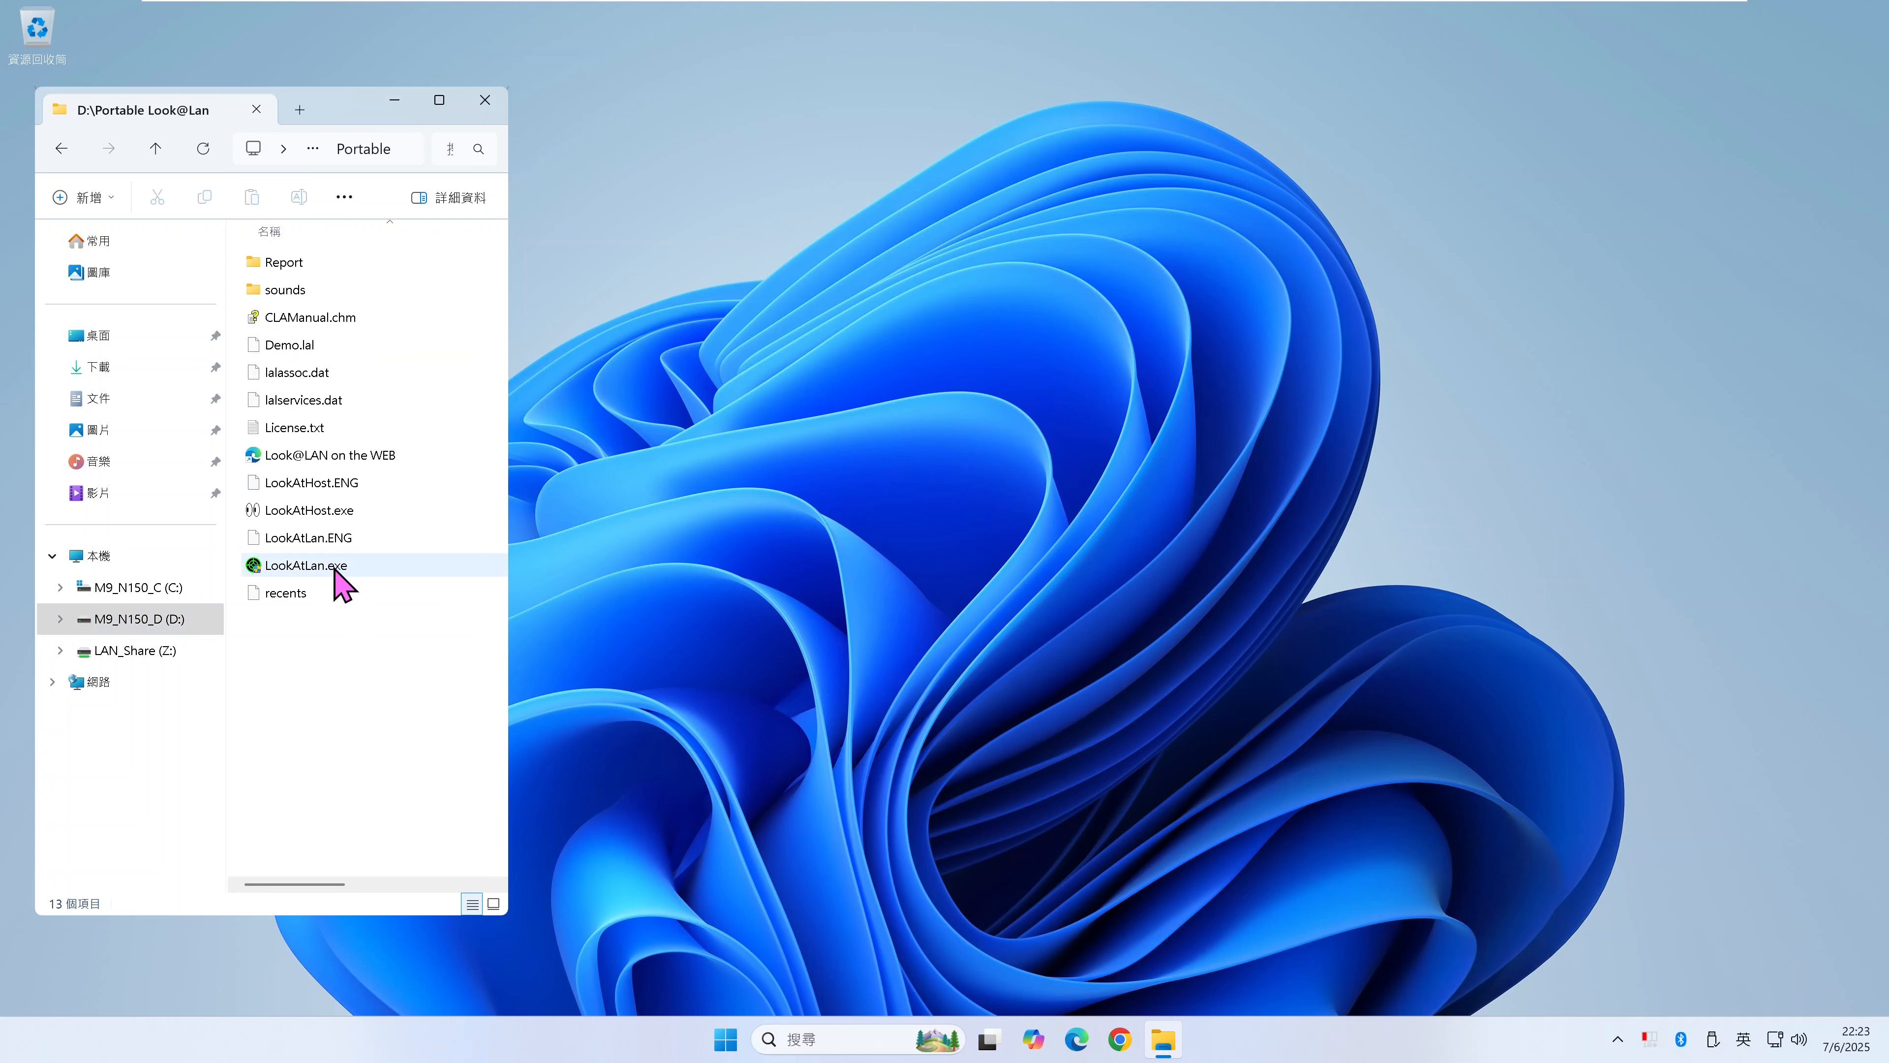
left_click(334, 570)
key("F2")
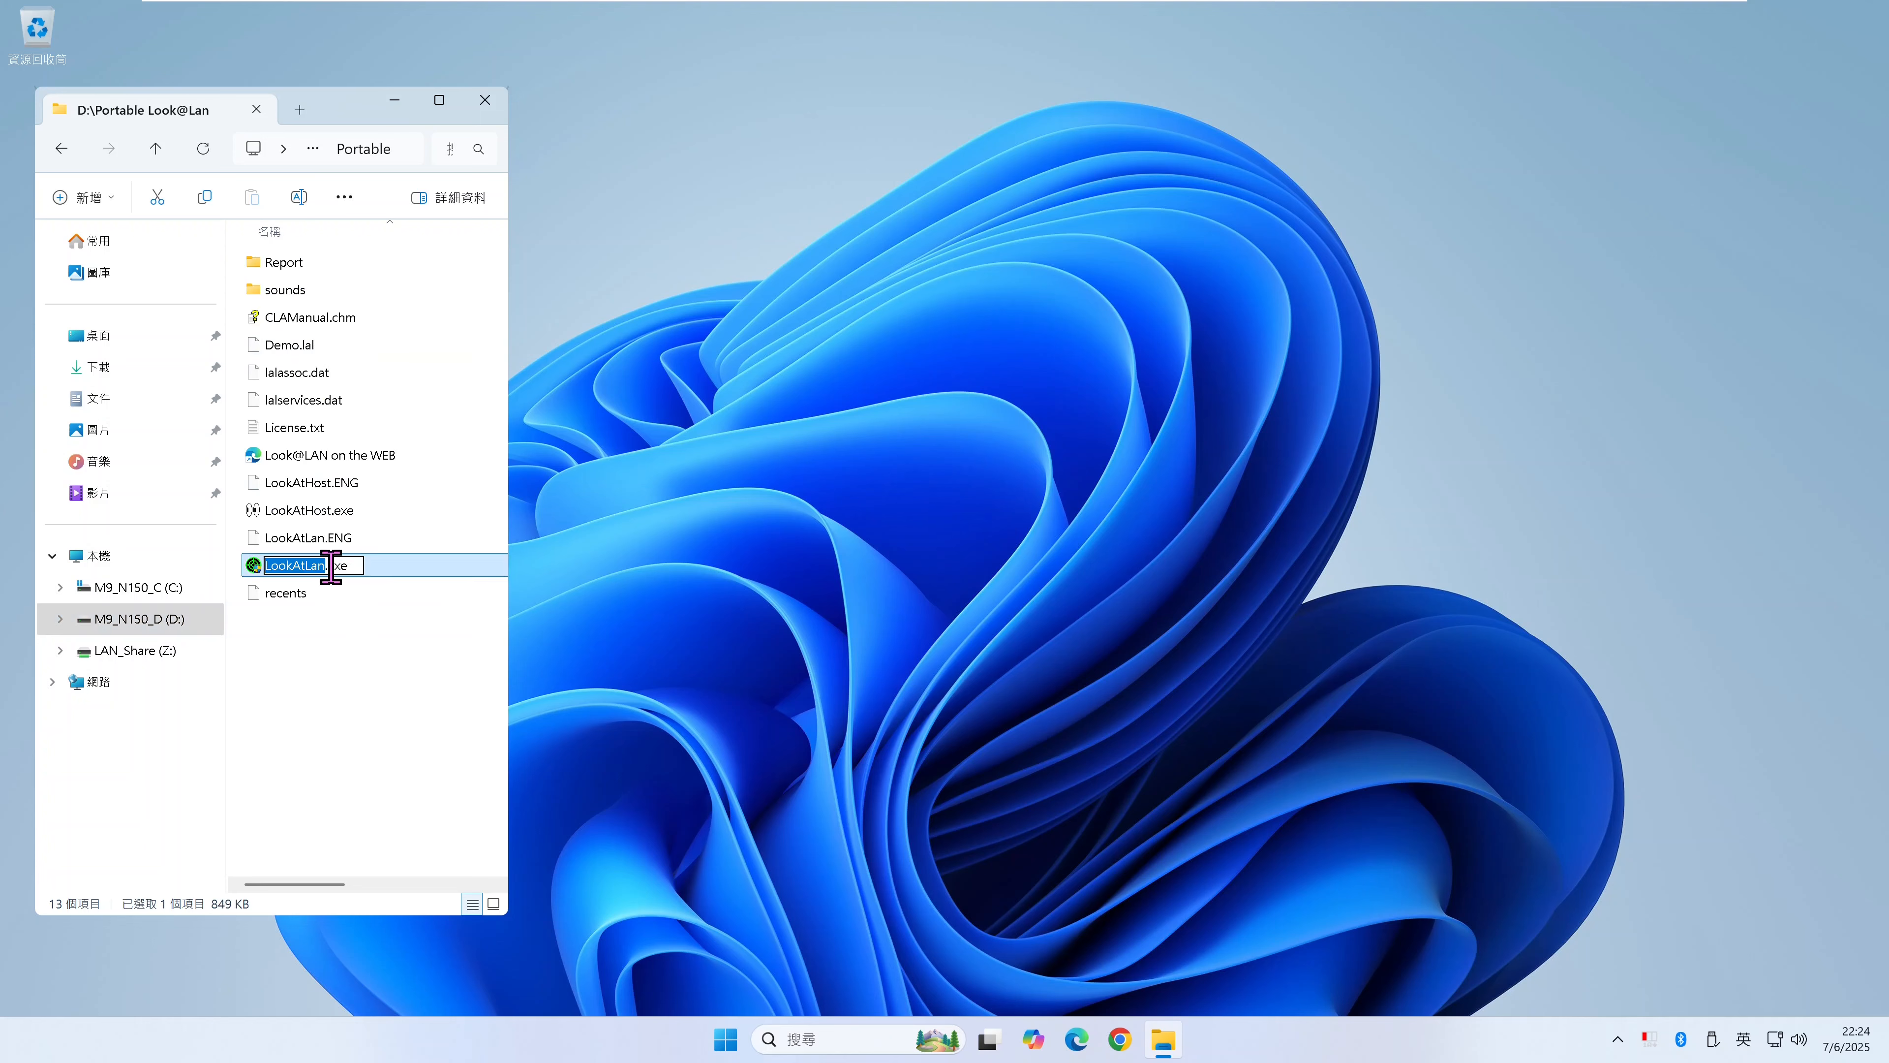
key("Escape")
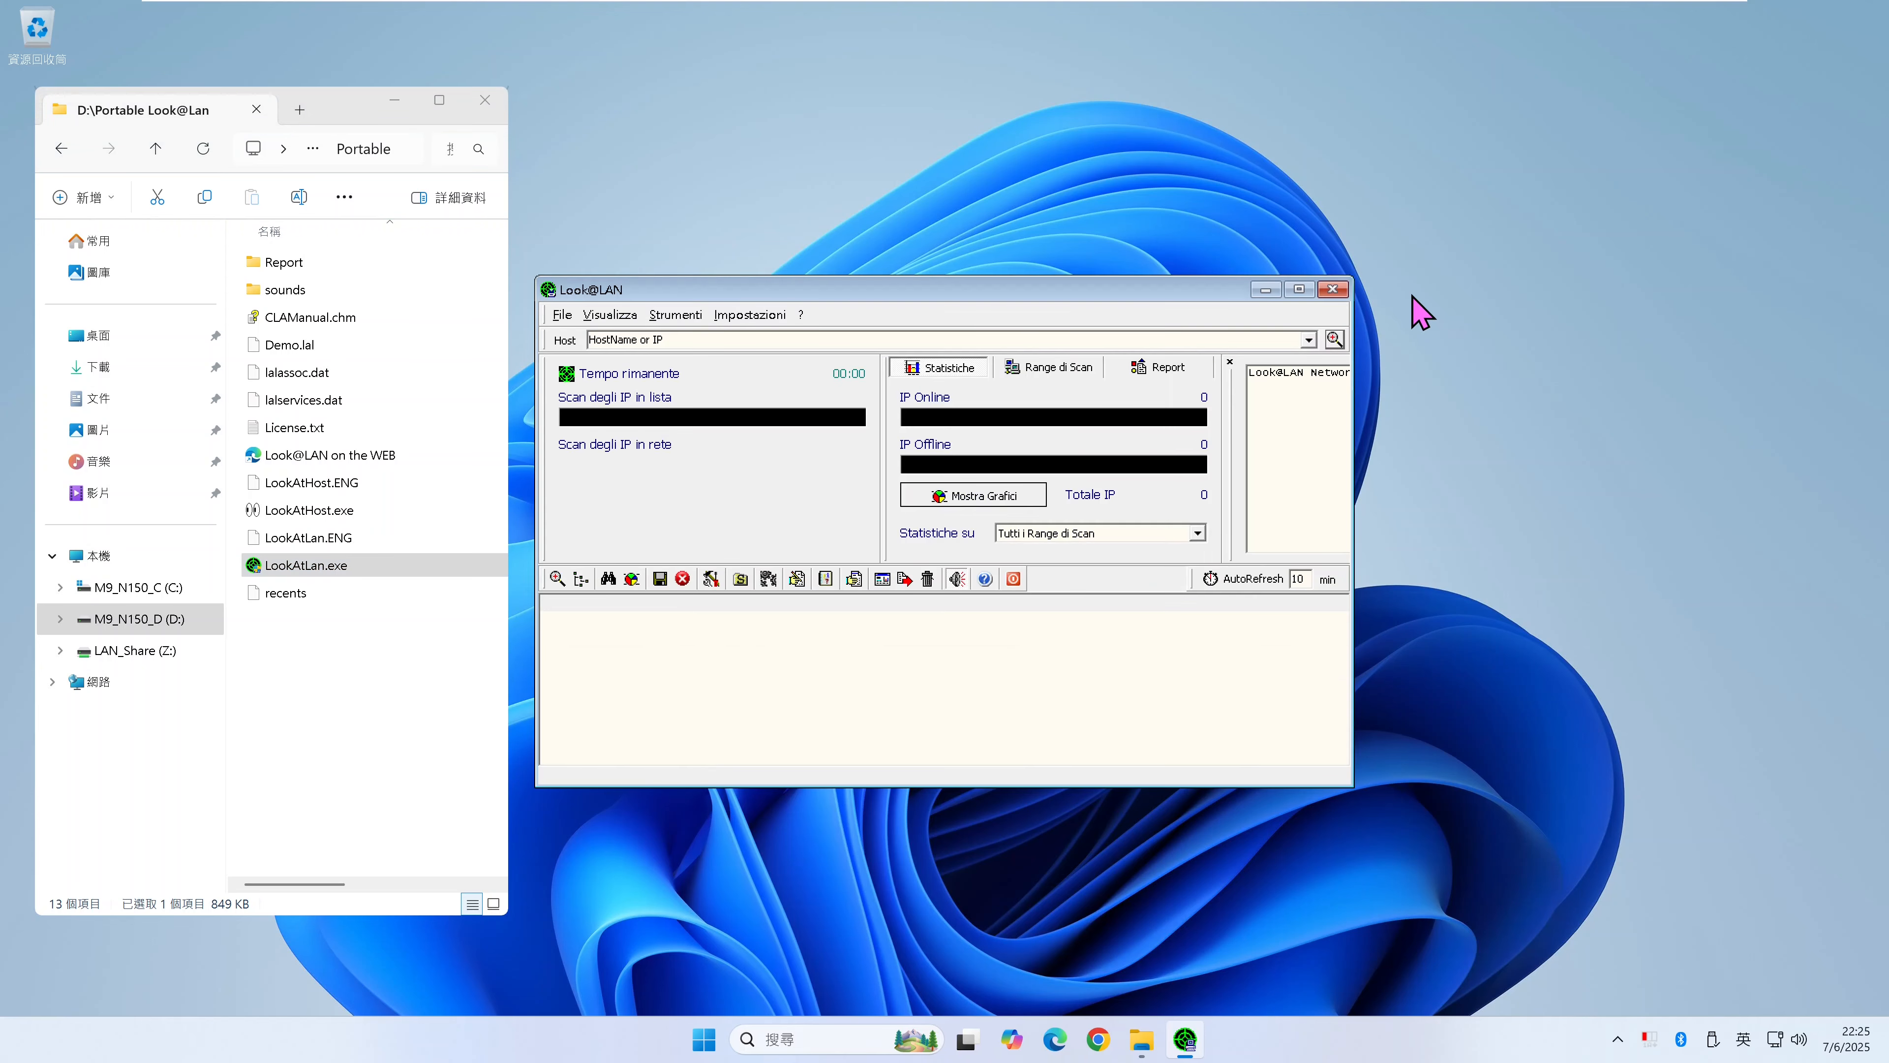
- Reopen the Demo profile in an enlarged window, stop the rescan and select router 10.0.101.2
left_click(765, 570)
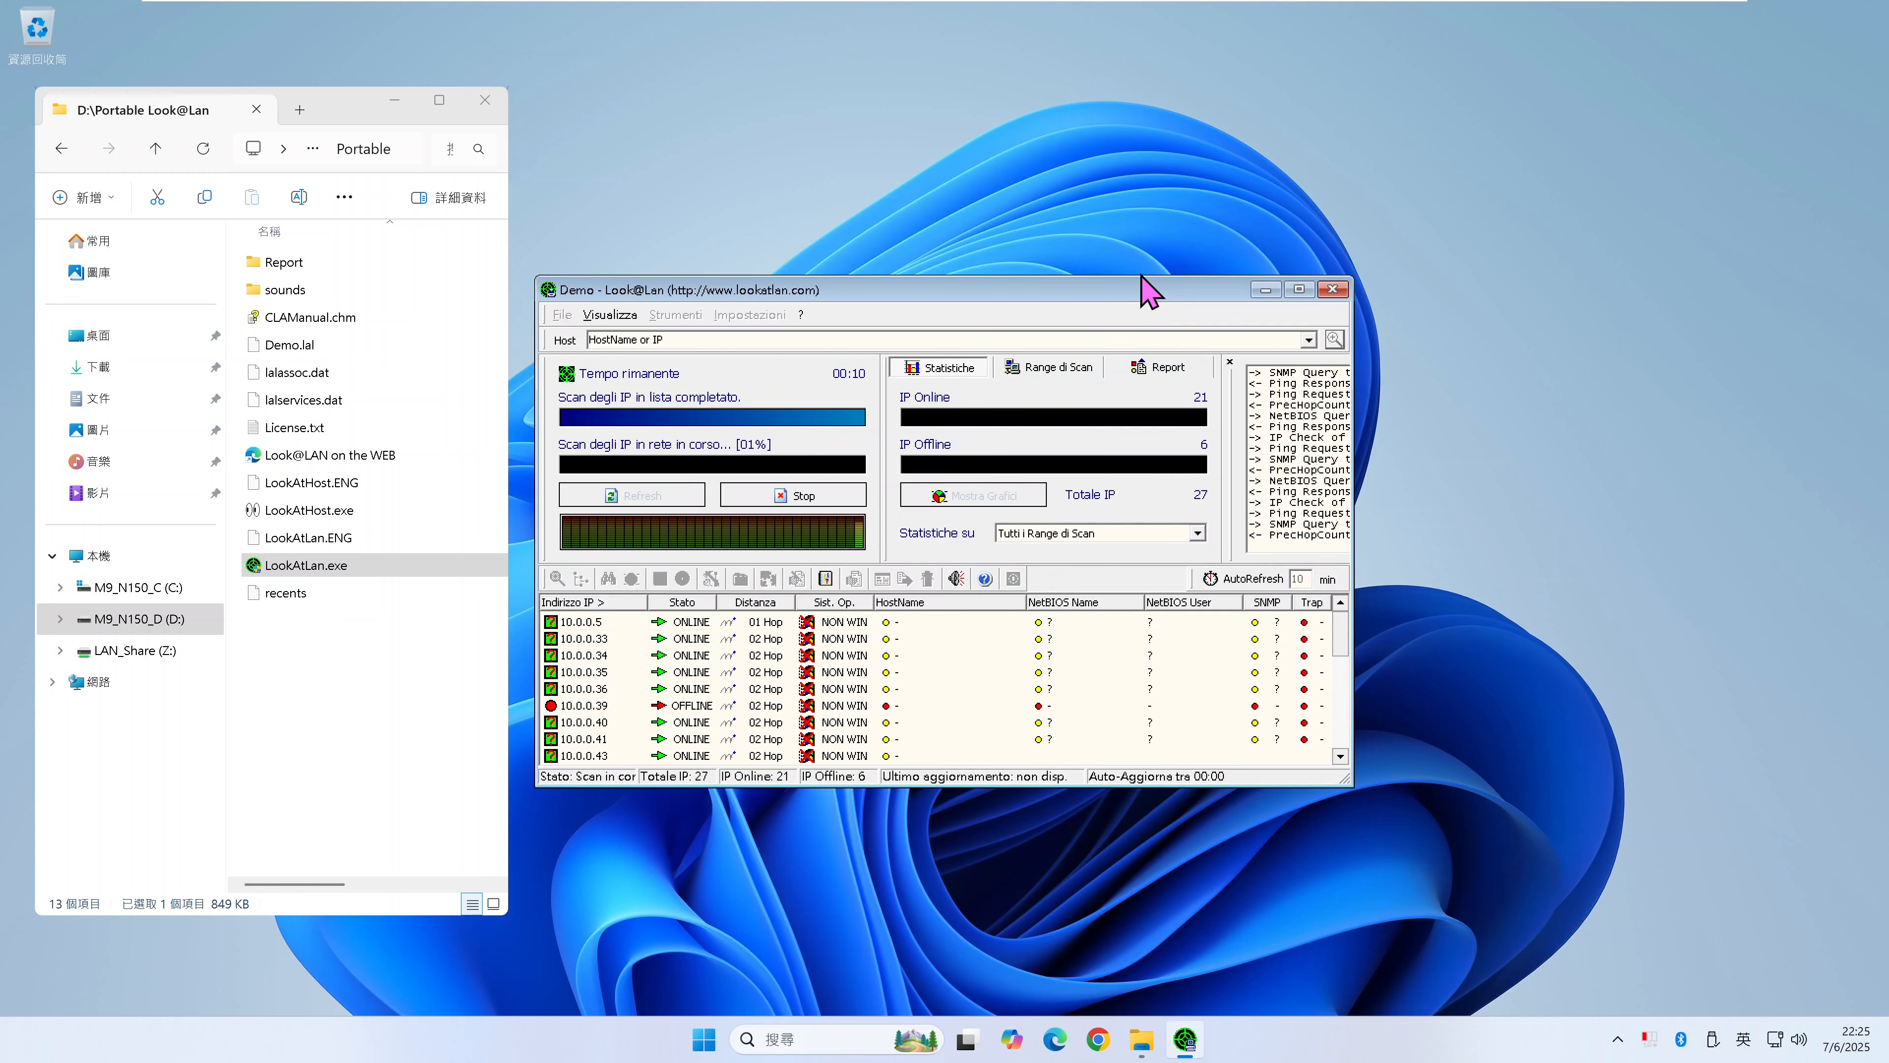
left_click_drag(1142, 276, 1145, 216)
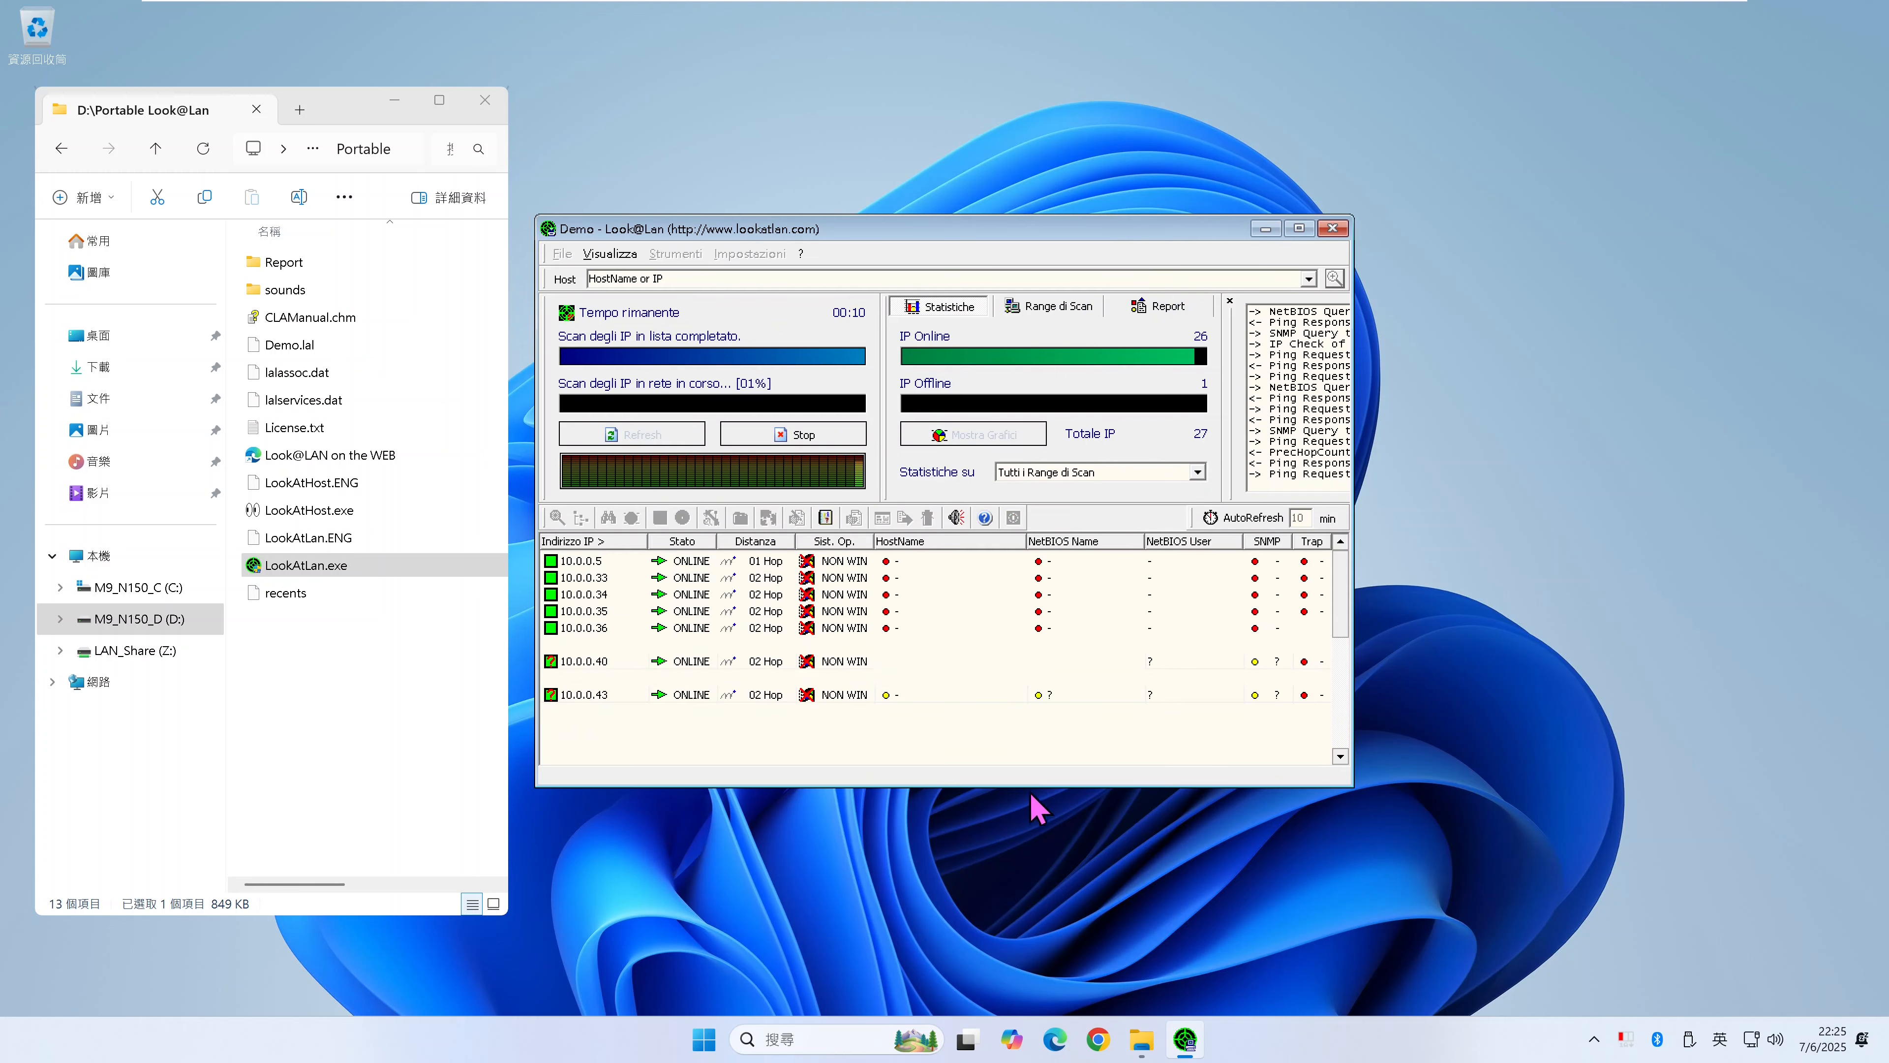
left_click_drag(1028, 783, 1050, 946)
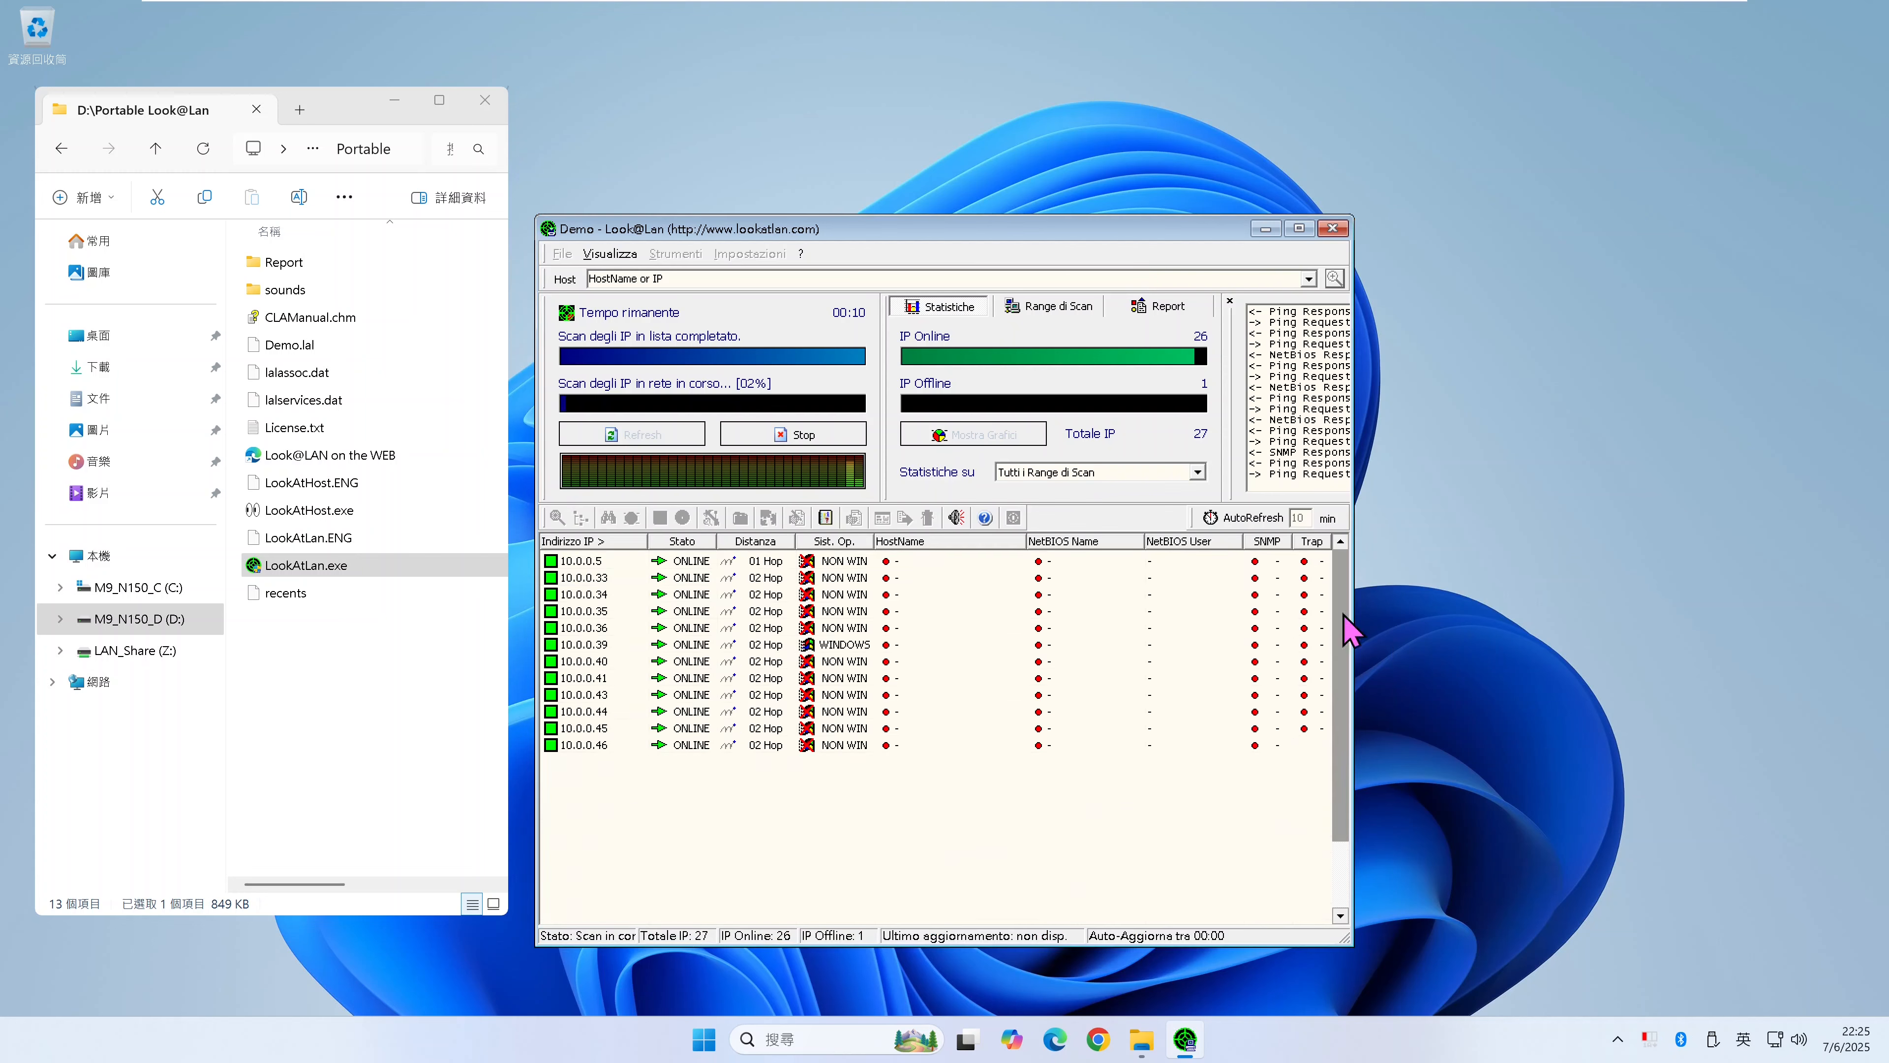
left_click_drag(1349, 517, 1550, 532)
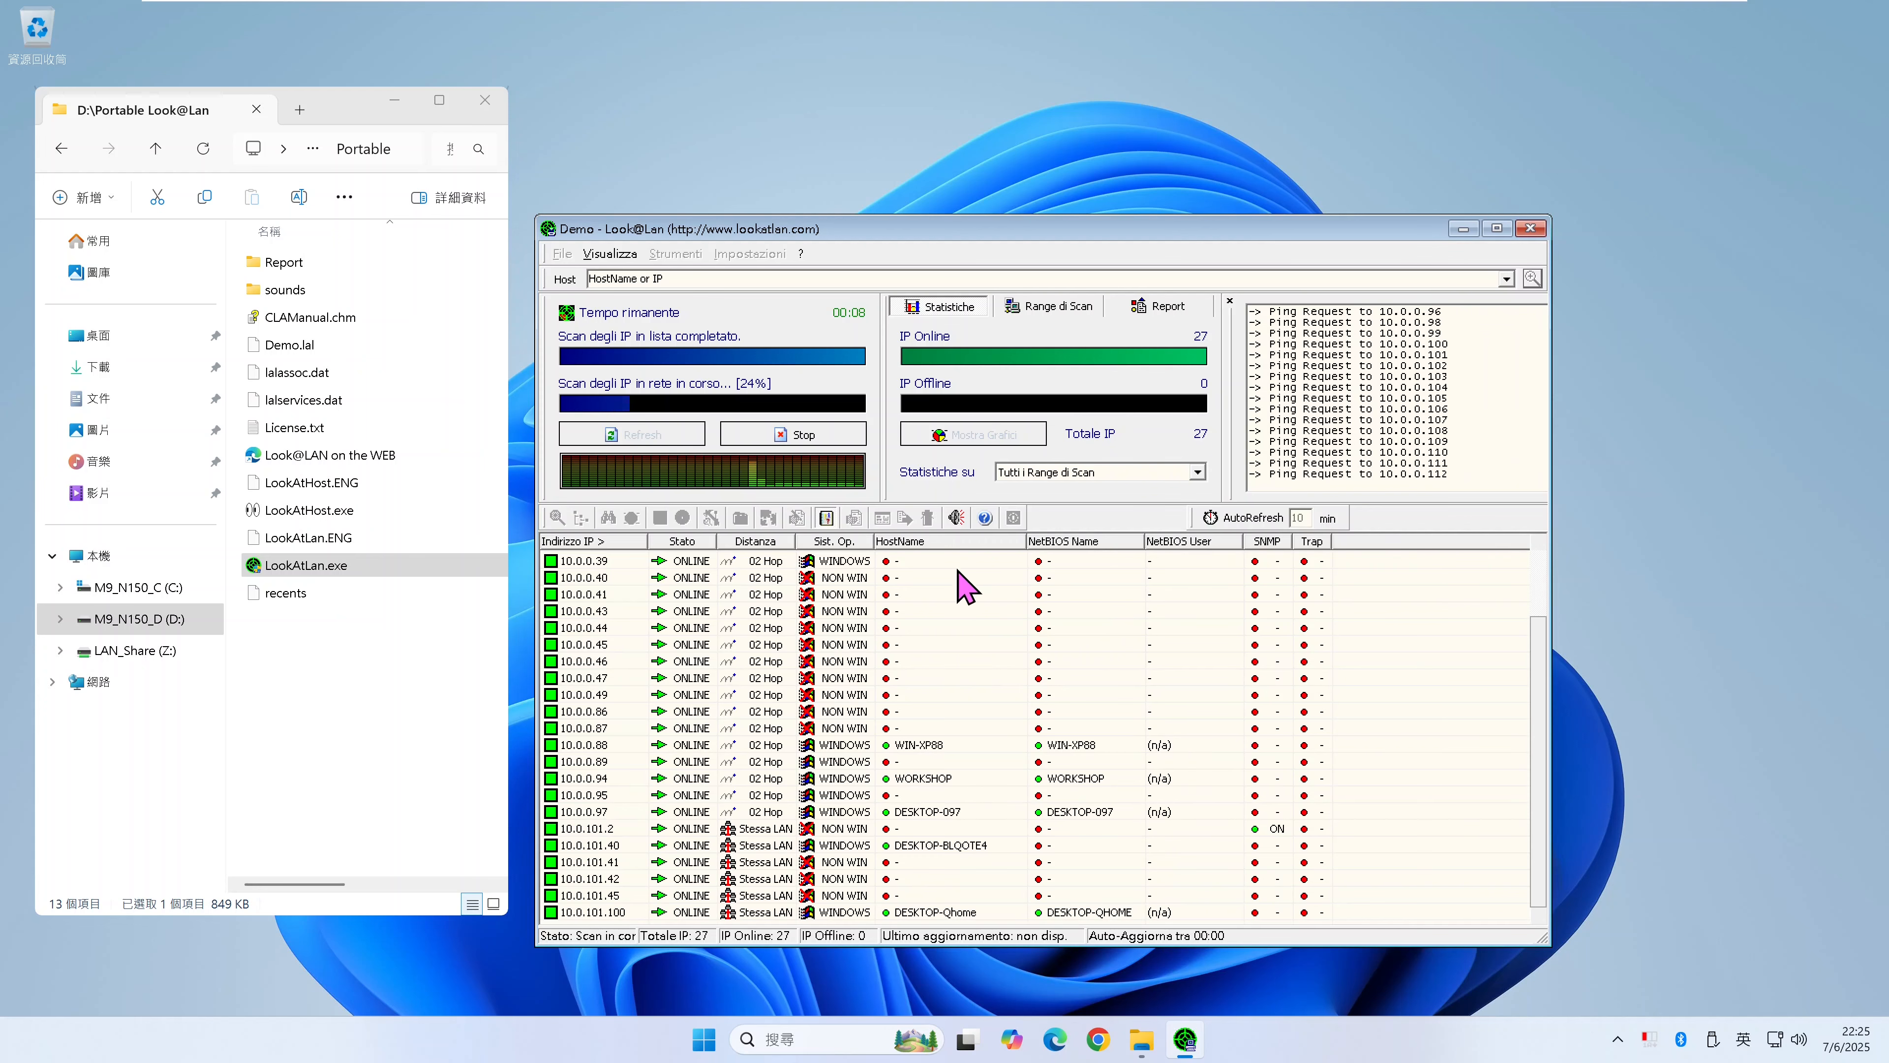
left_click(794, 435)
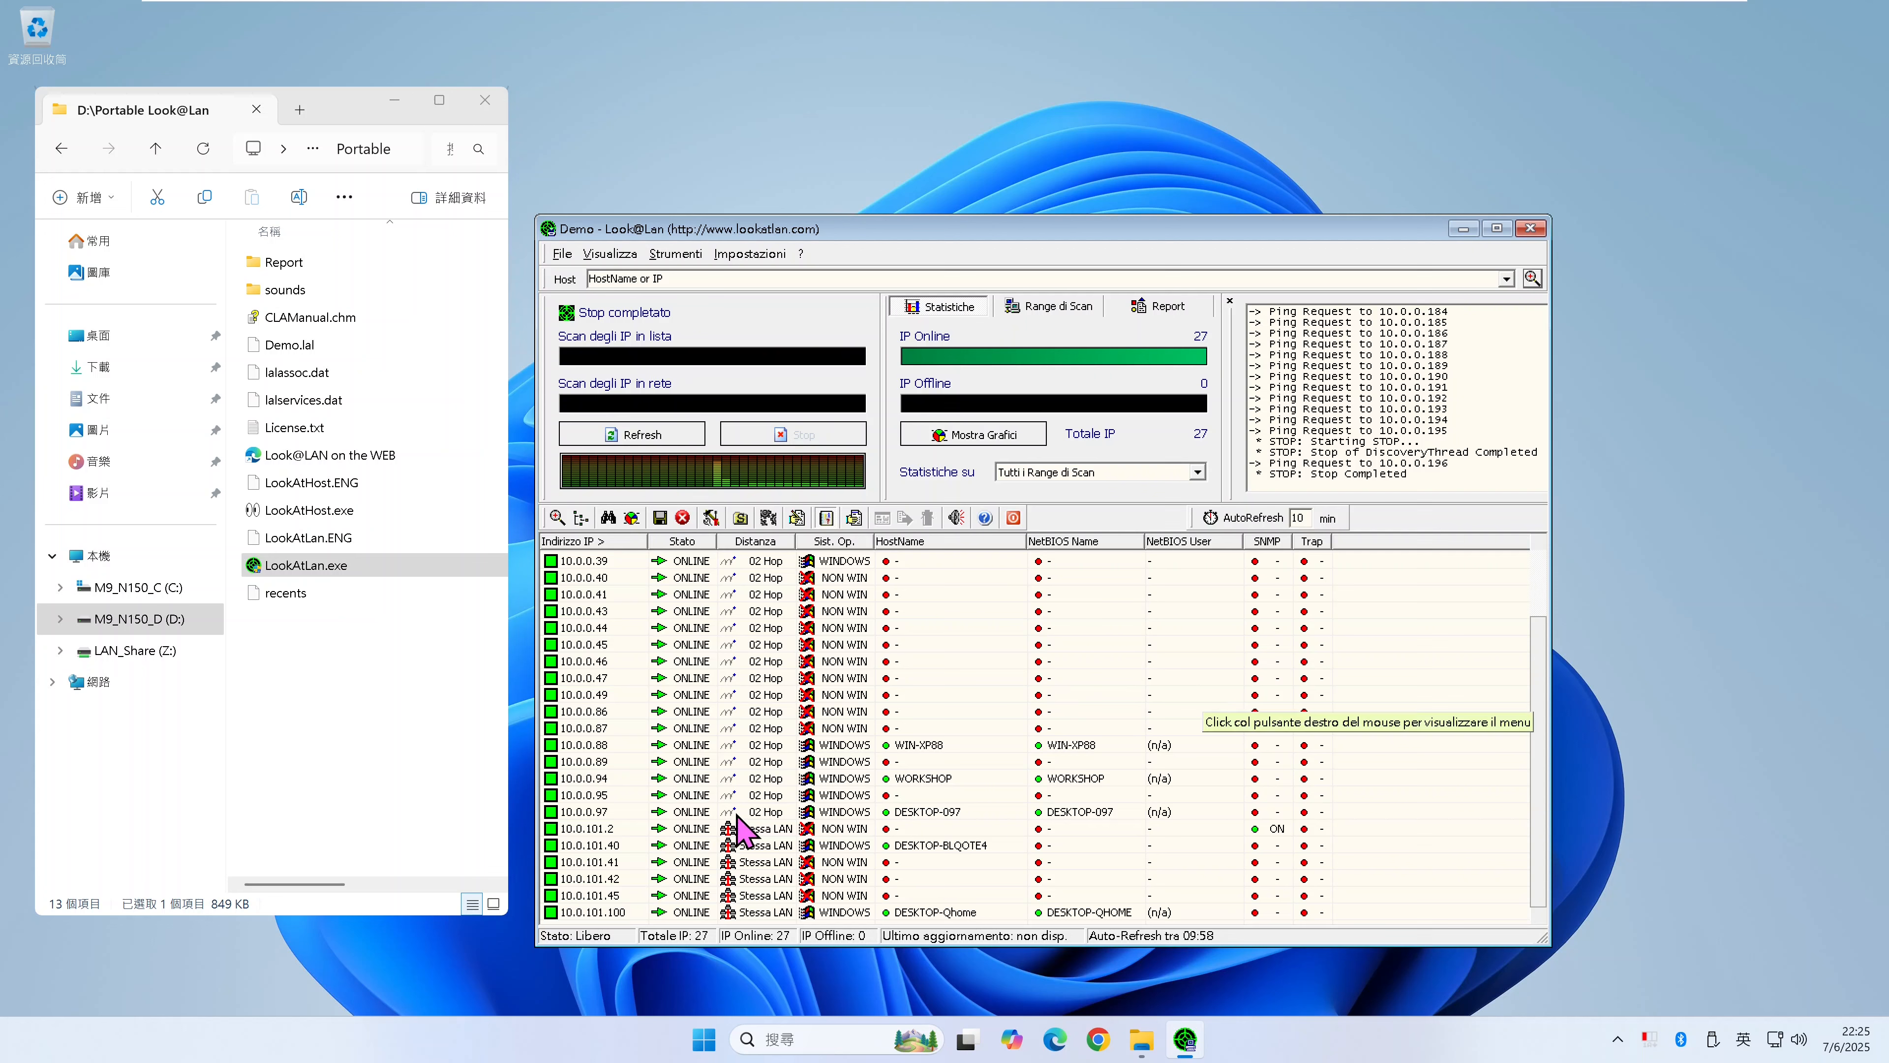
left_click(734, 828)
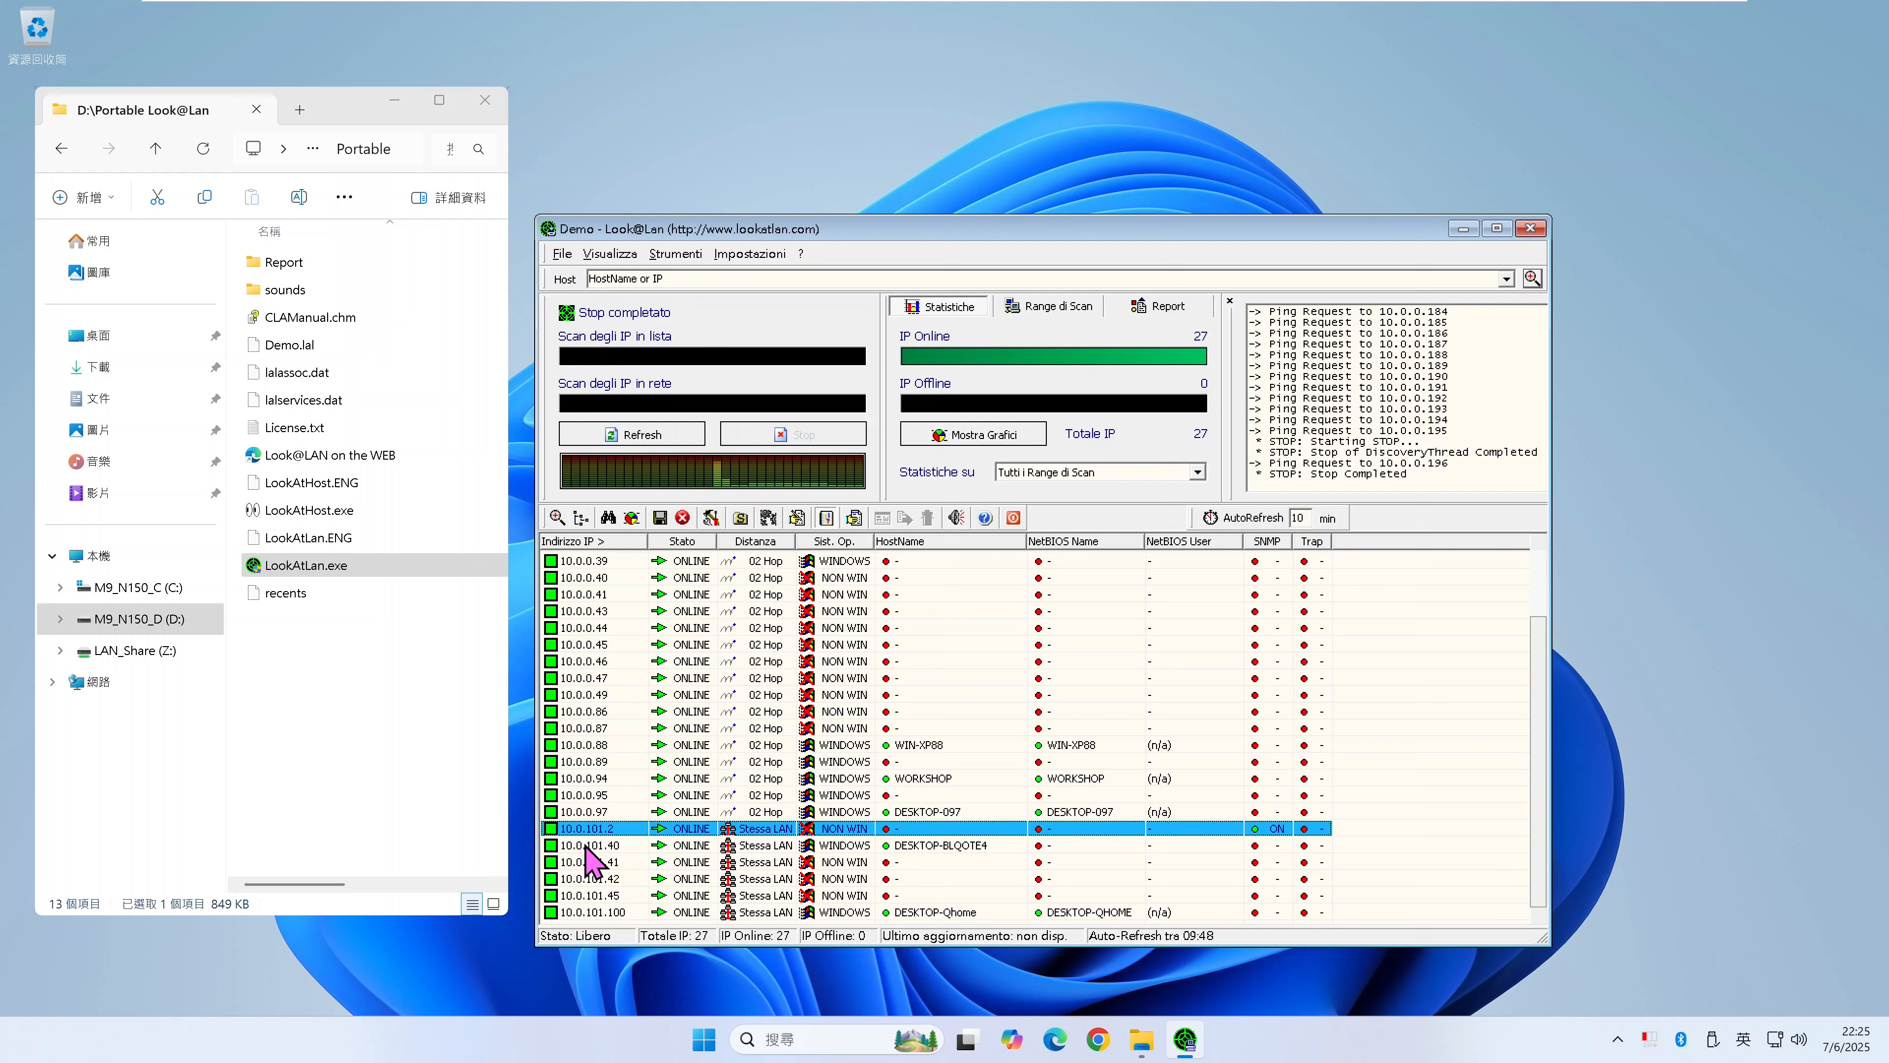
- Start a deep scan of router 10.0.101.2 in an enlarged Scan approfondito window
double_click(929, 829)
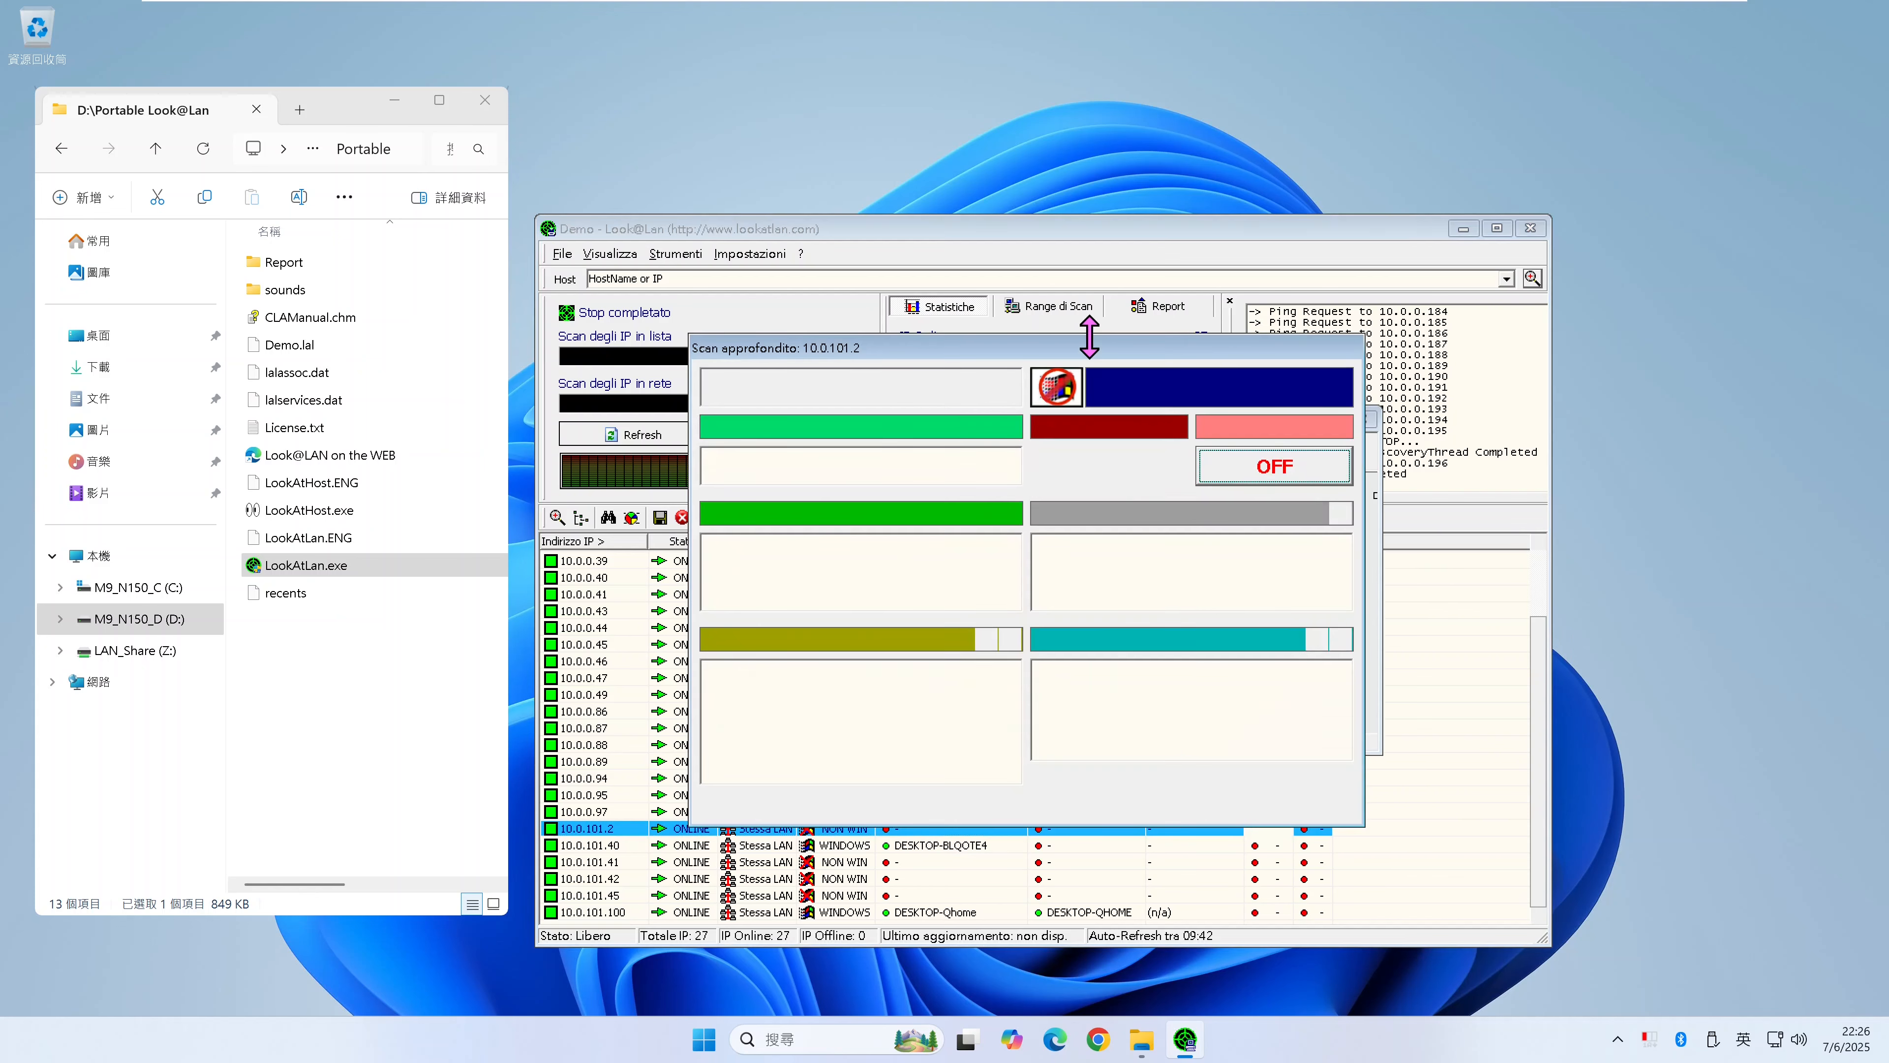
left_click_drag(1106, 334, 1139, 162)
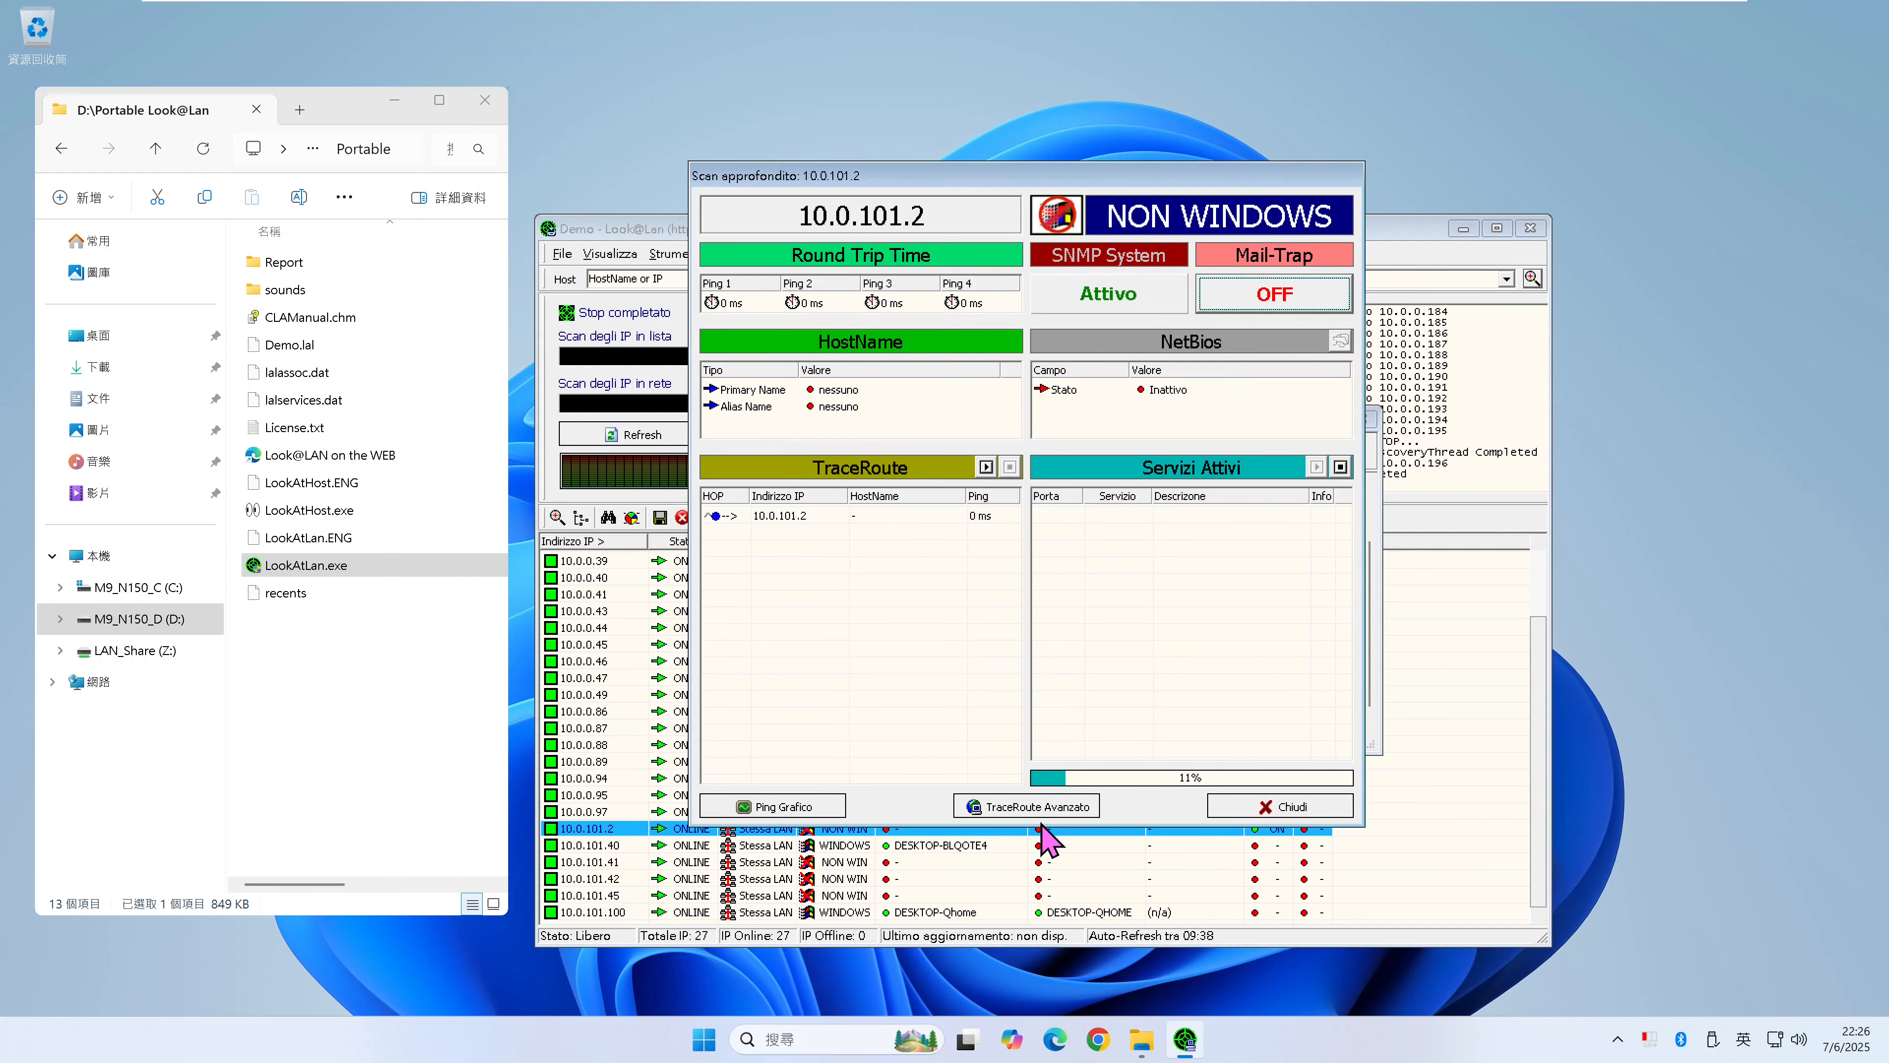
left_click_drag(1040, 823, 1047, 960)
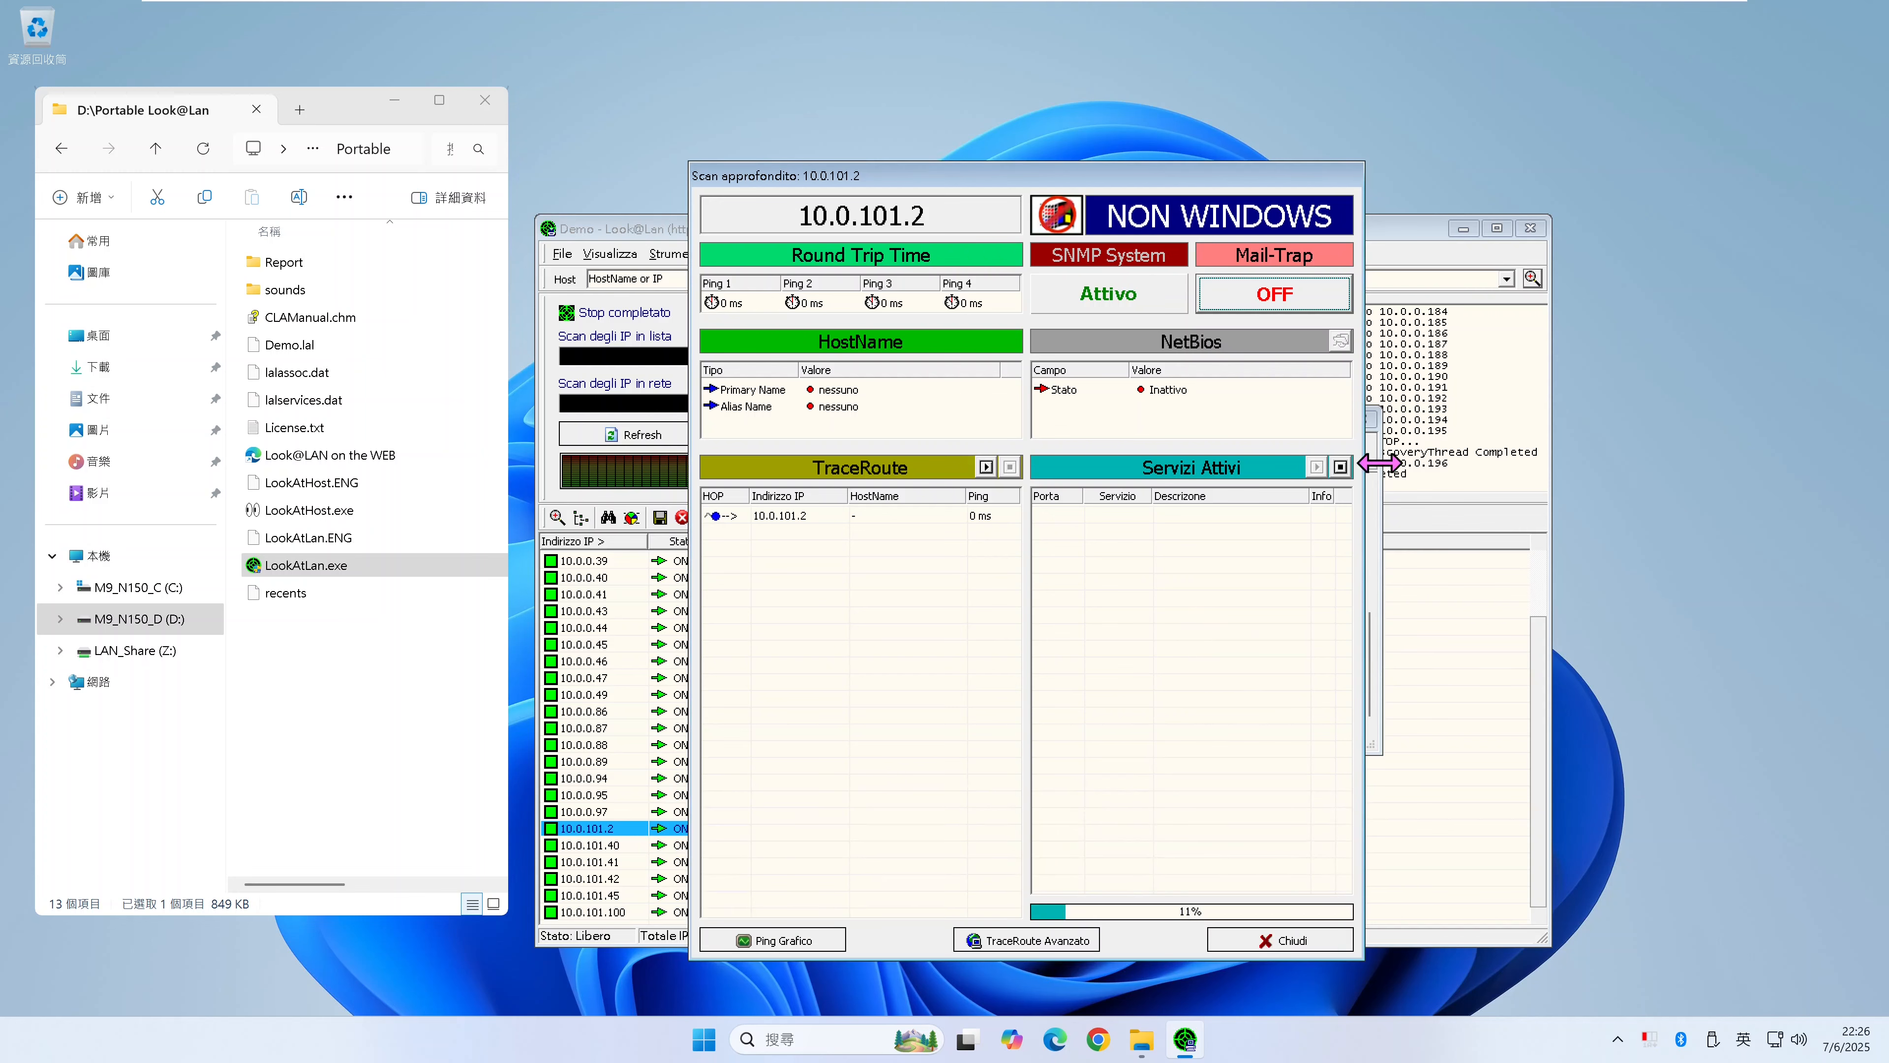
- Open the router's SNMP System Details enlarged and expand its 24 network interfaces
left_click(1112, 295)
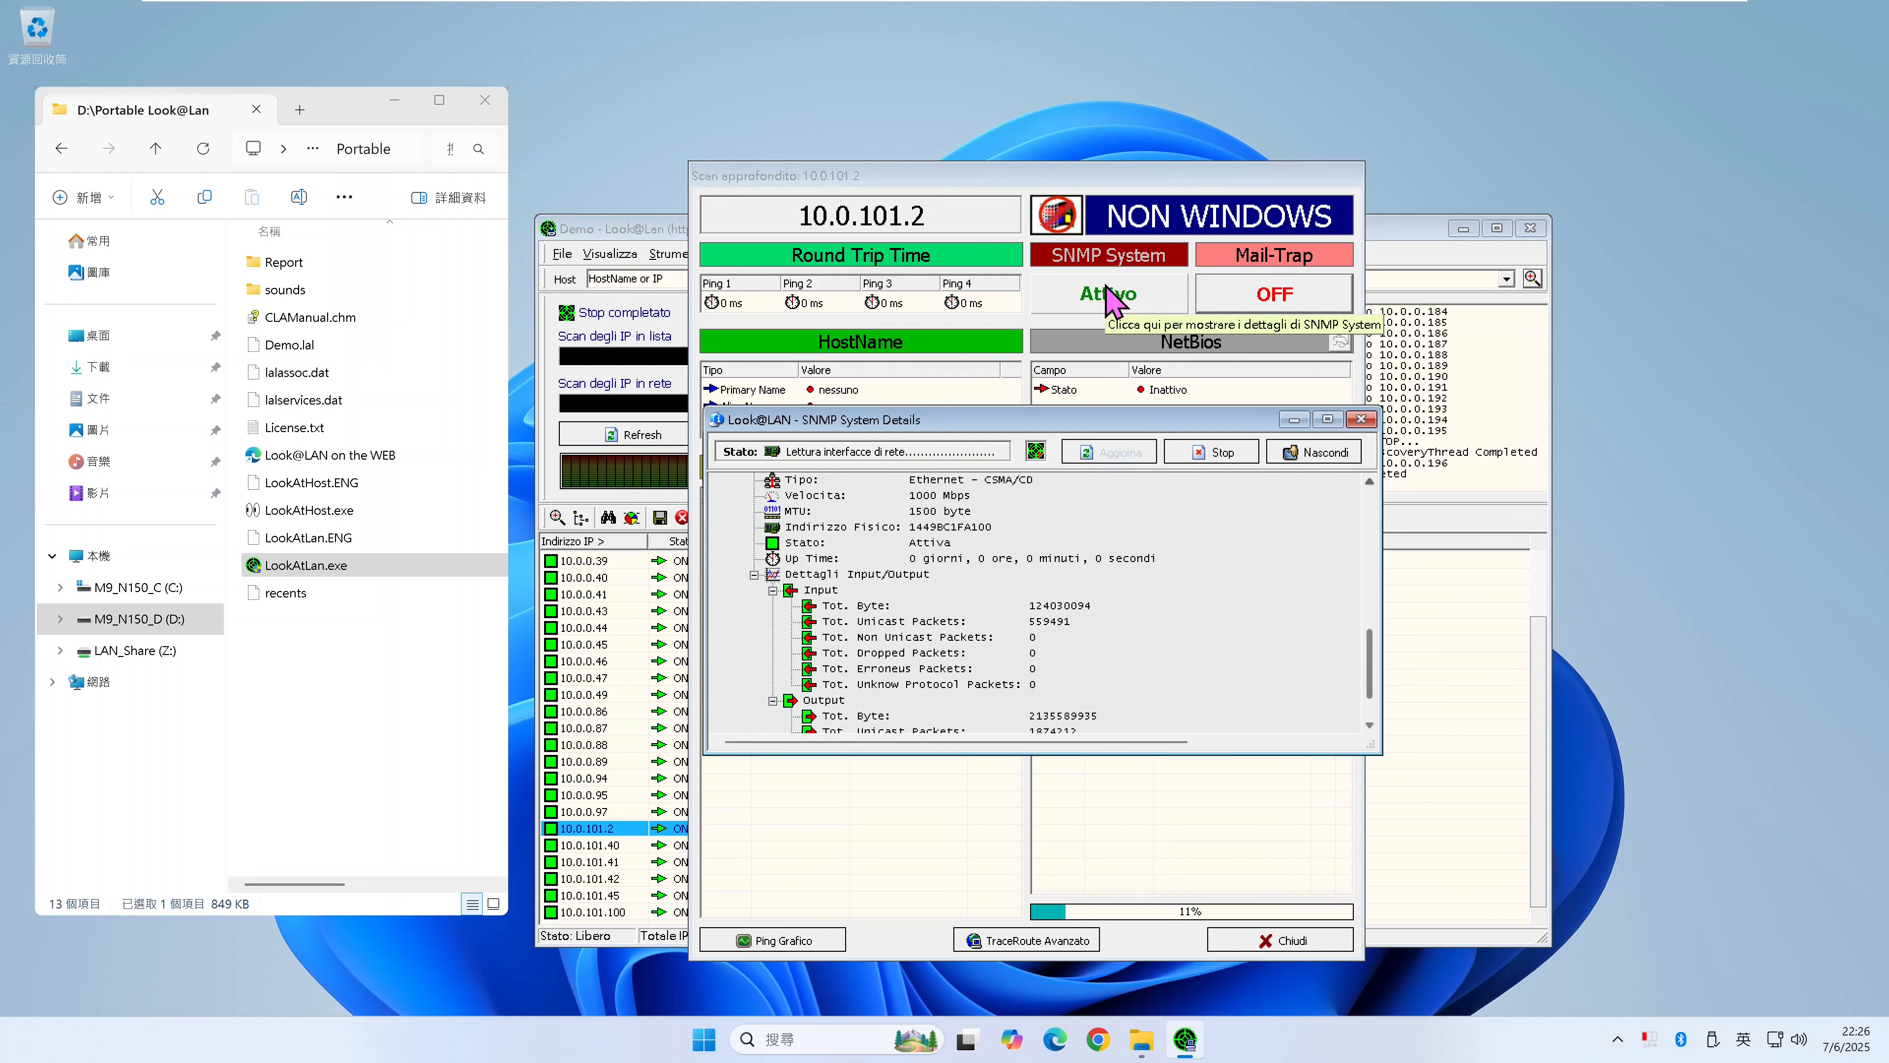
left_click_drag(1203, 406, 1199, 128)
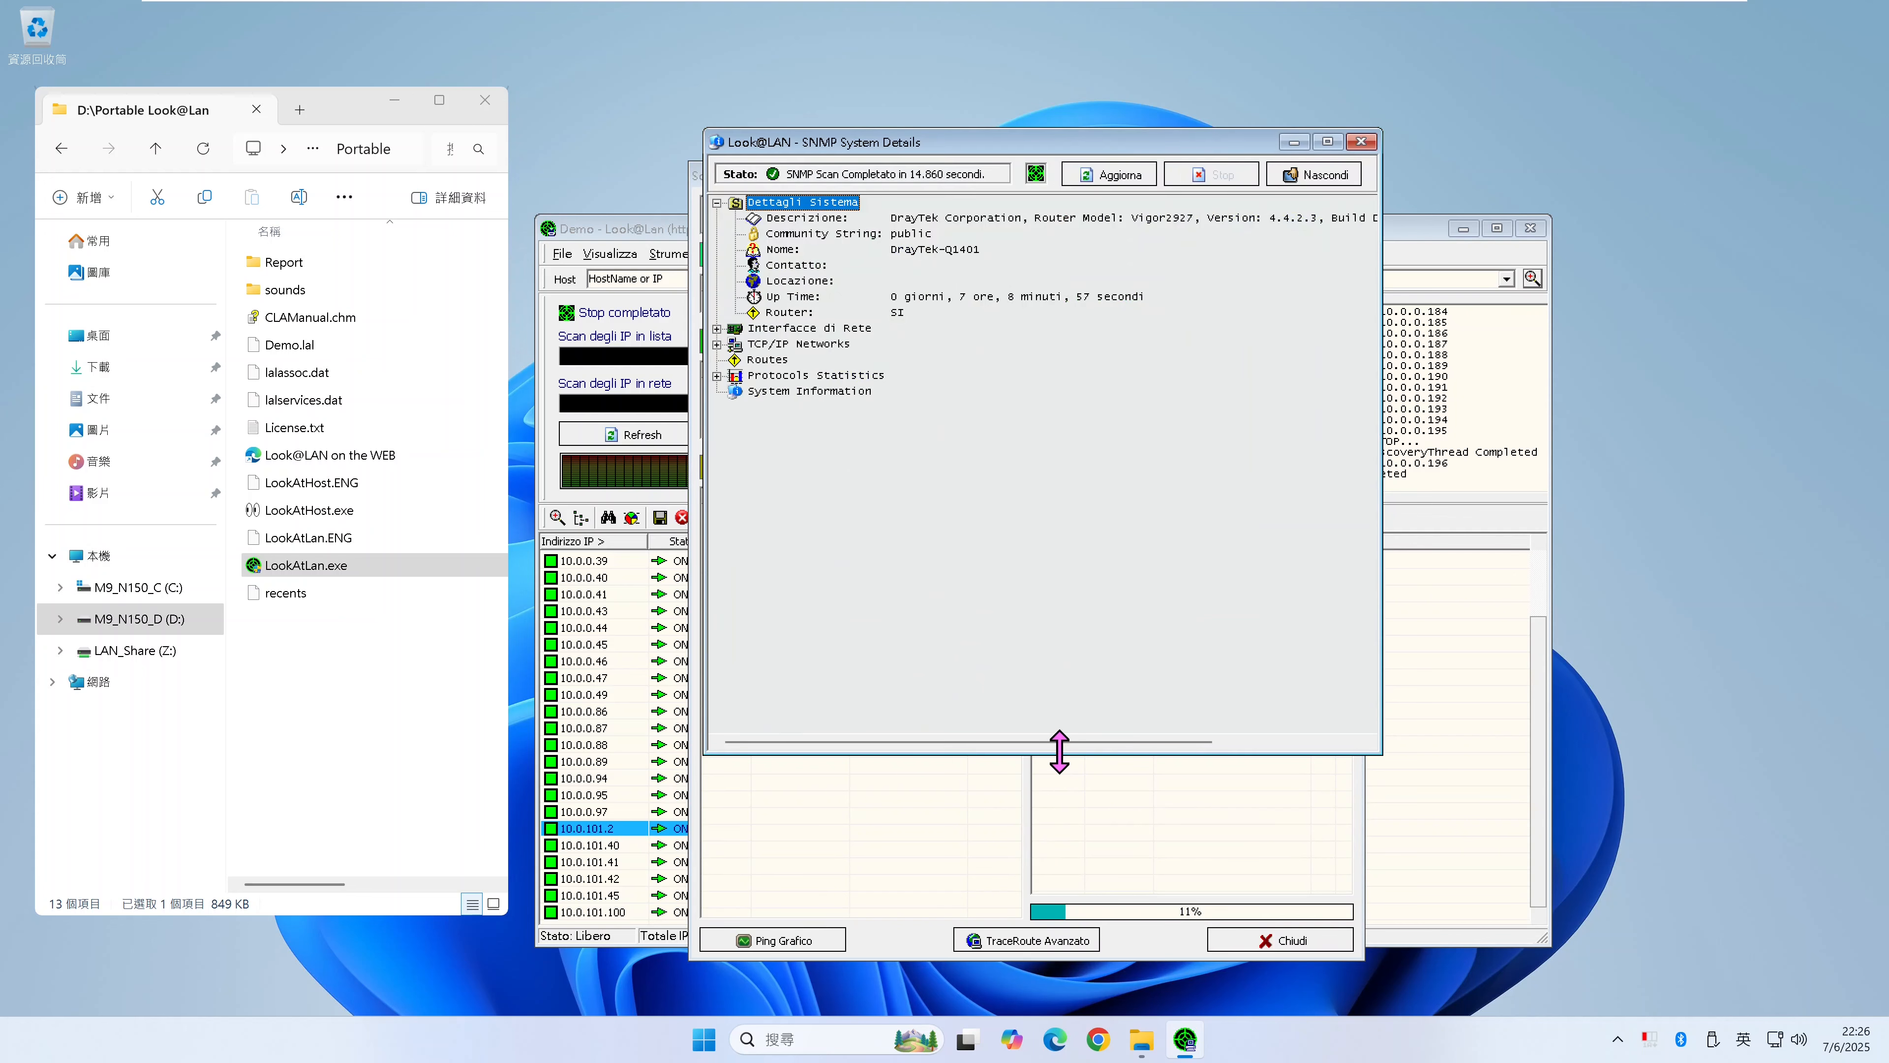
left_click_drag(1059, 752, 1061, 898)
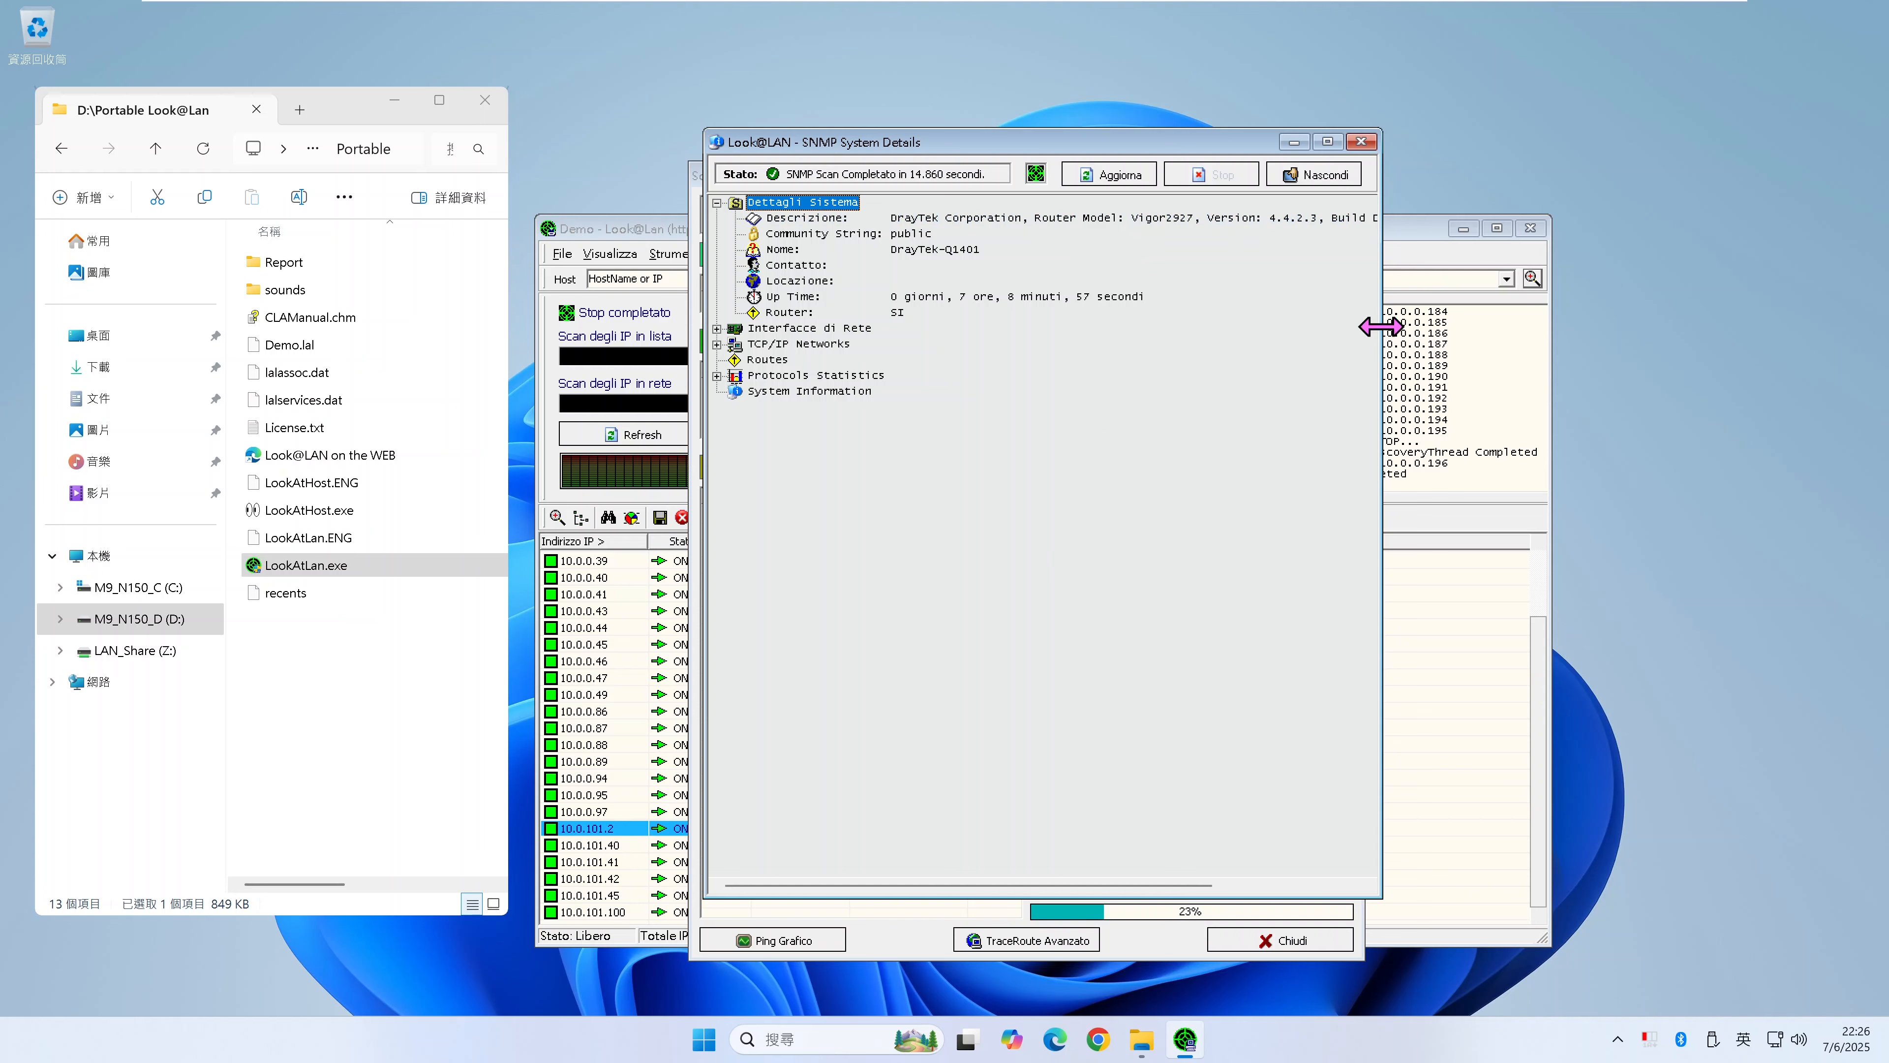
left_click_drag(1381, 321, 1675, 316)
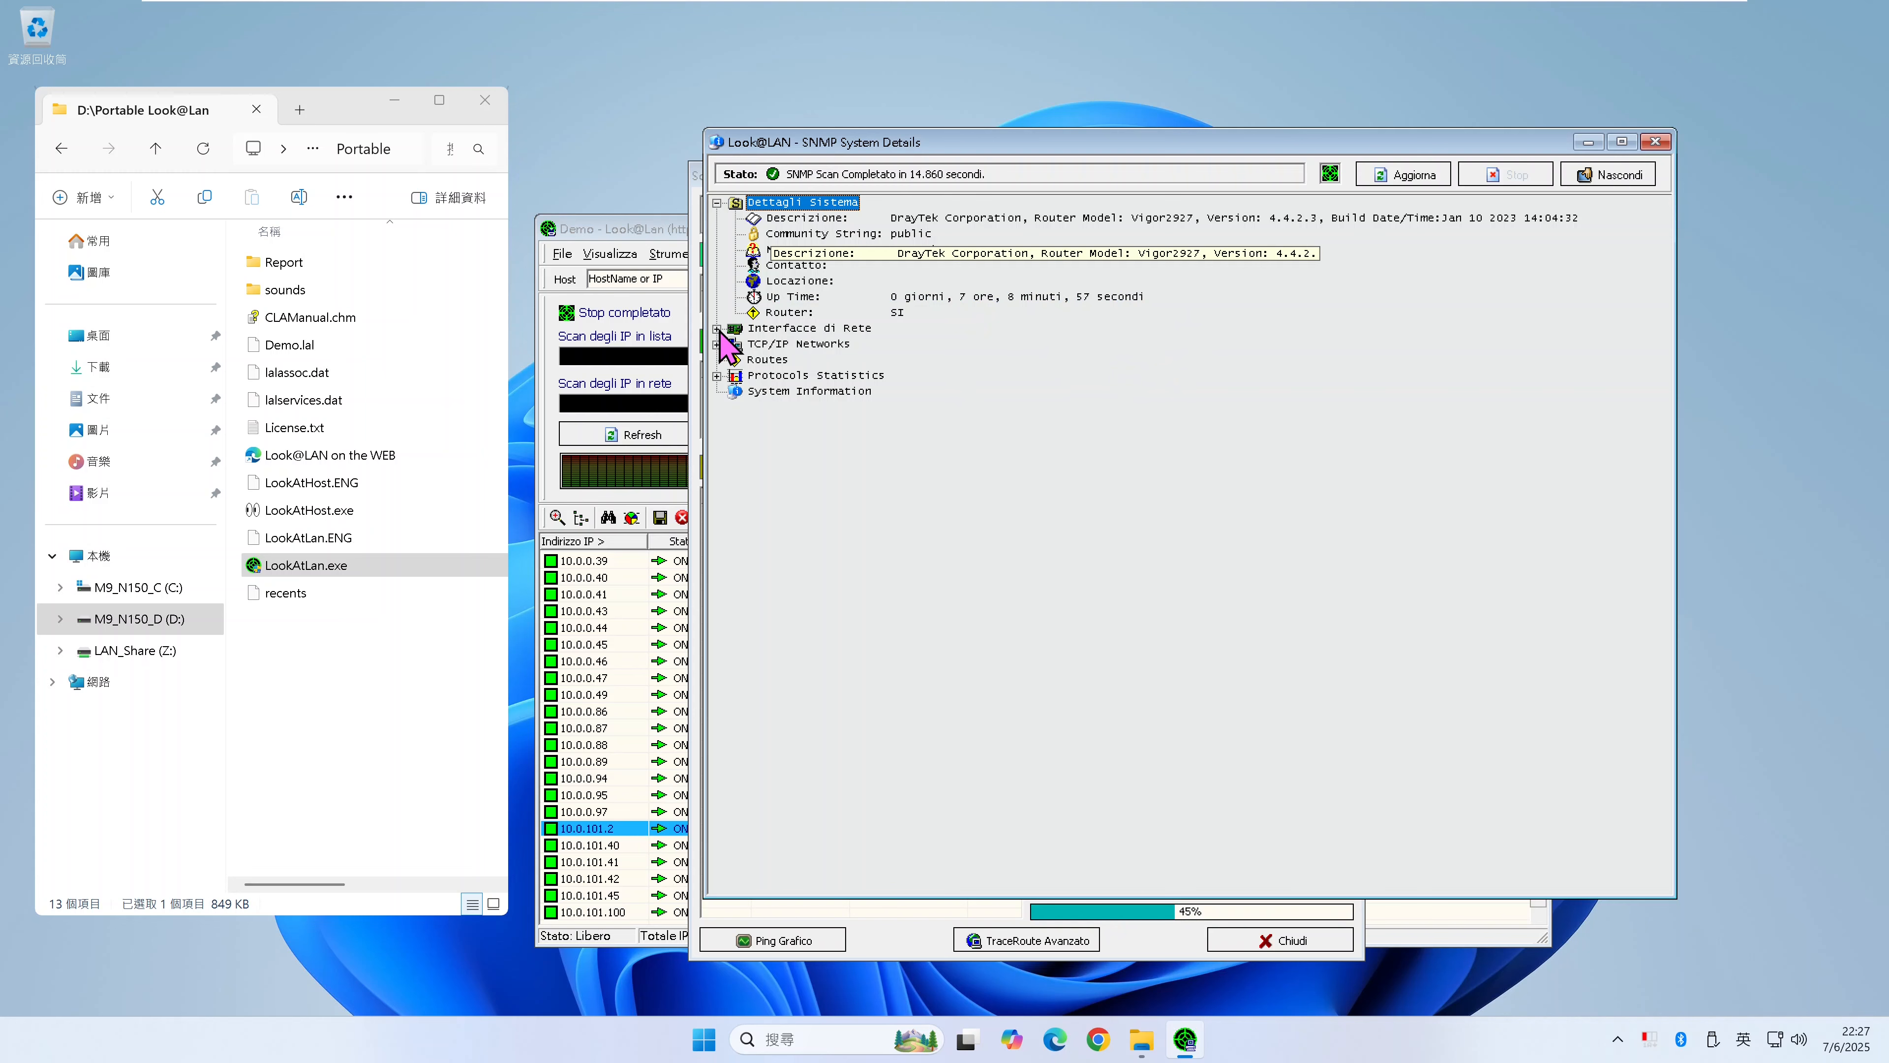
left_click(717, 329)
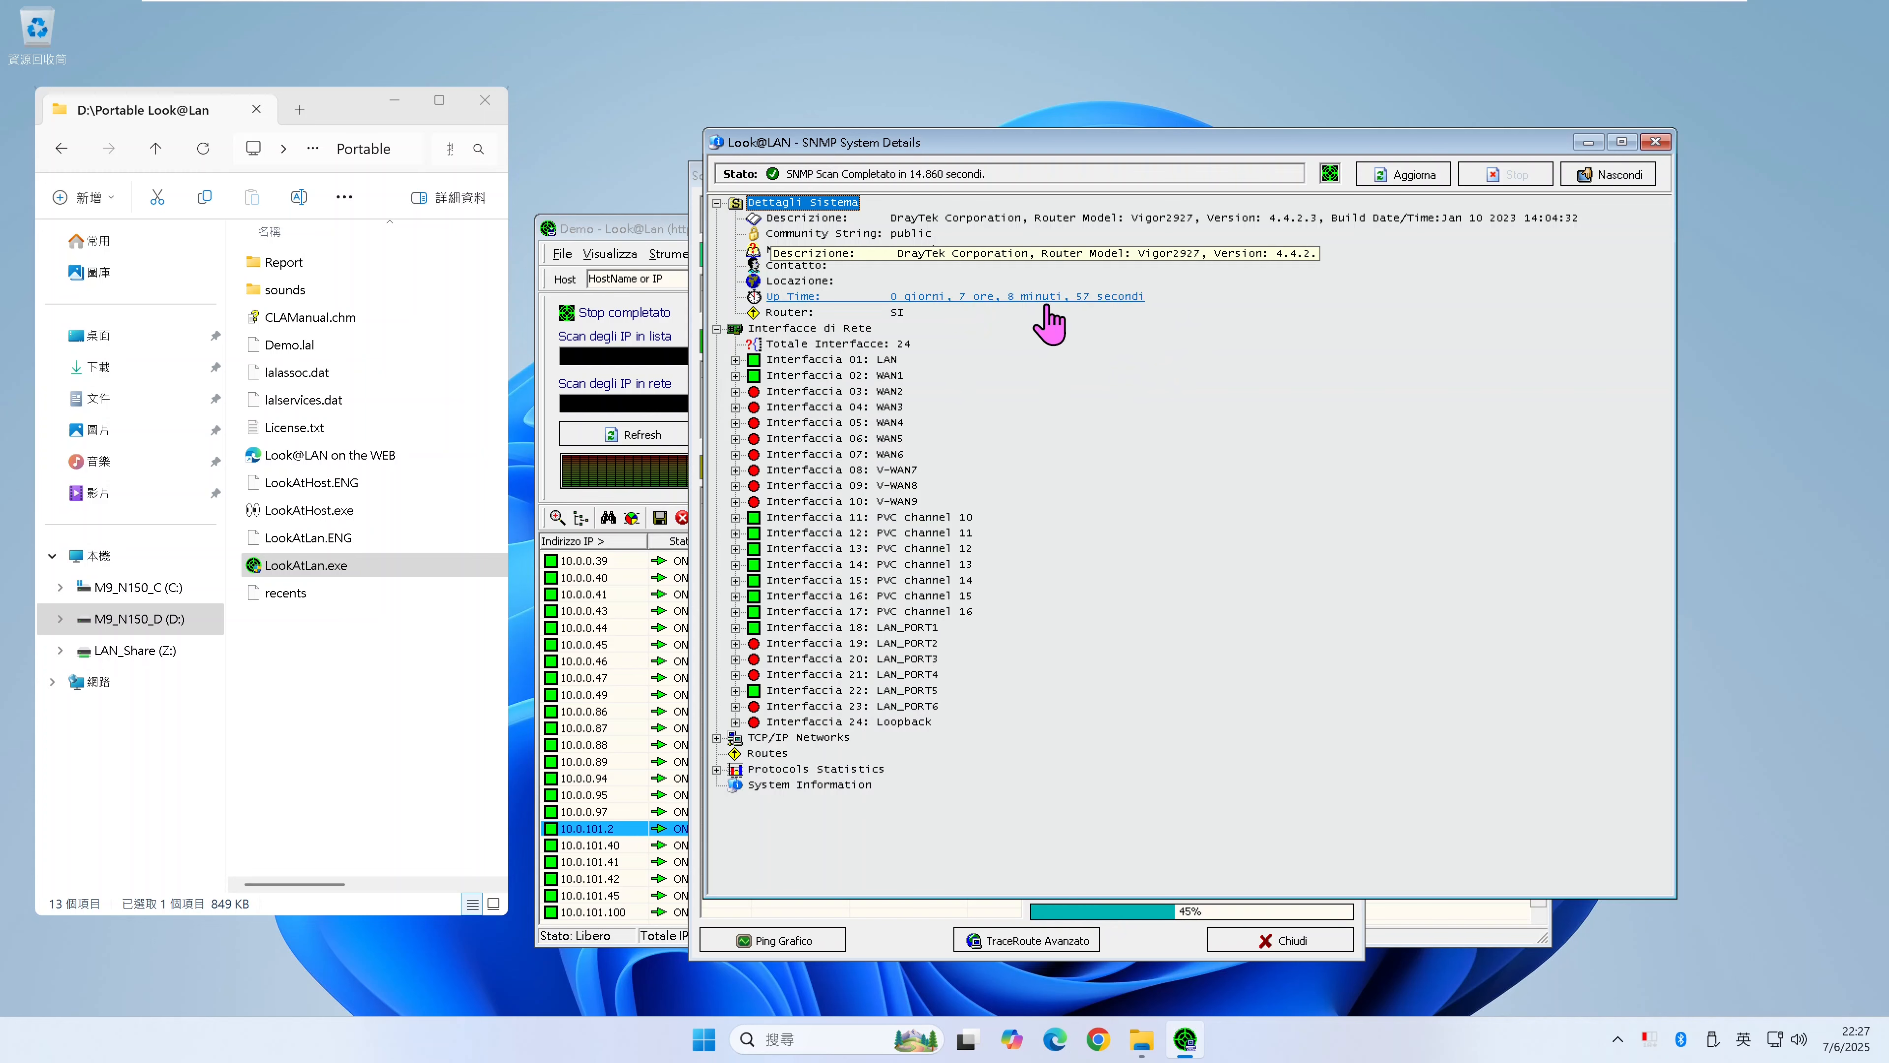
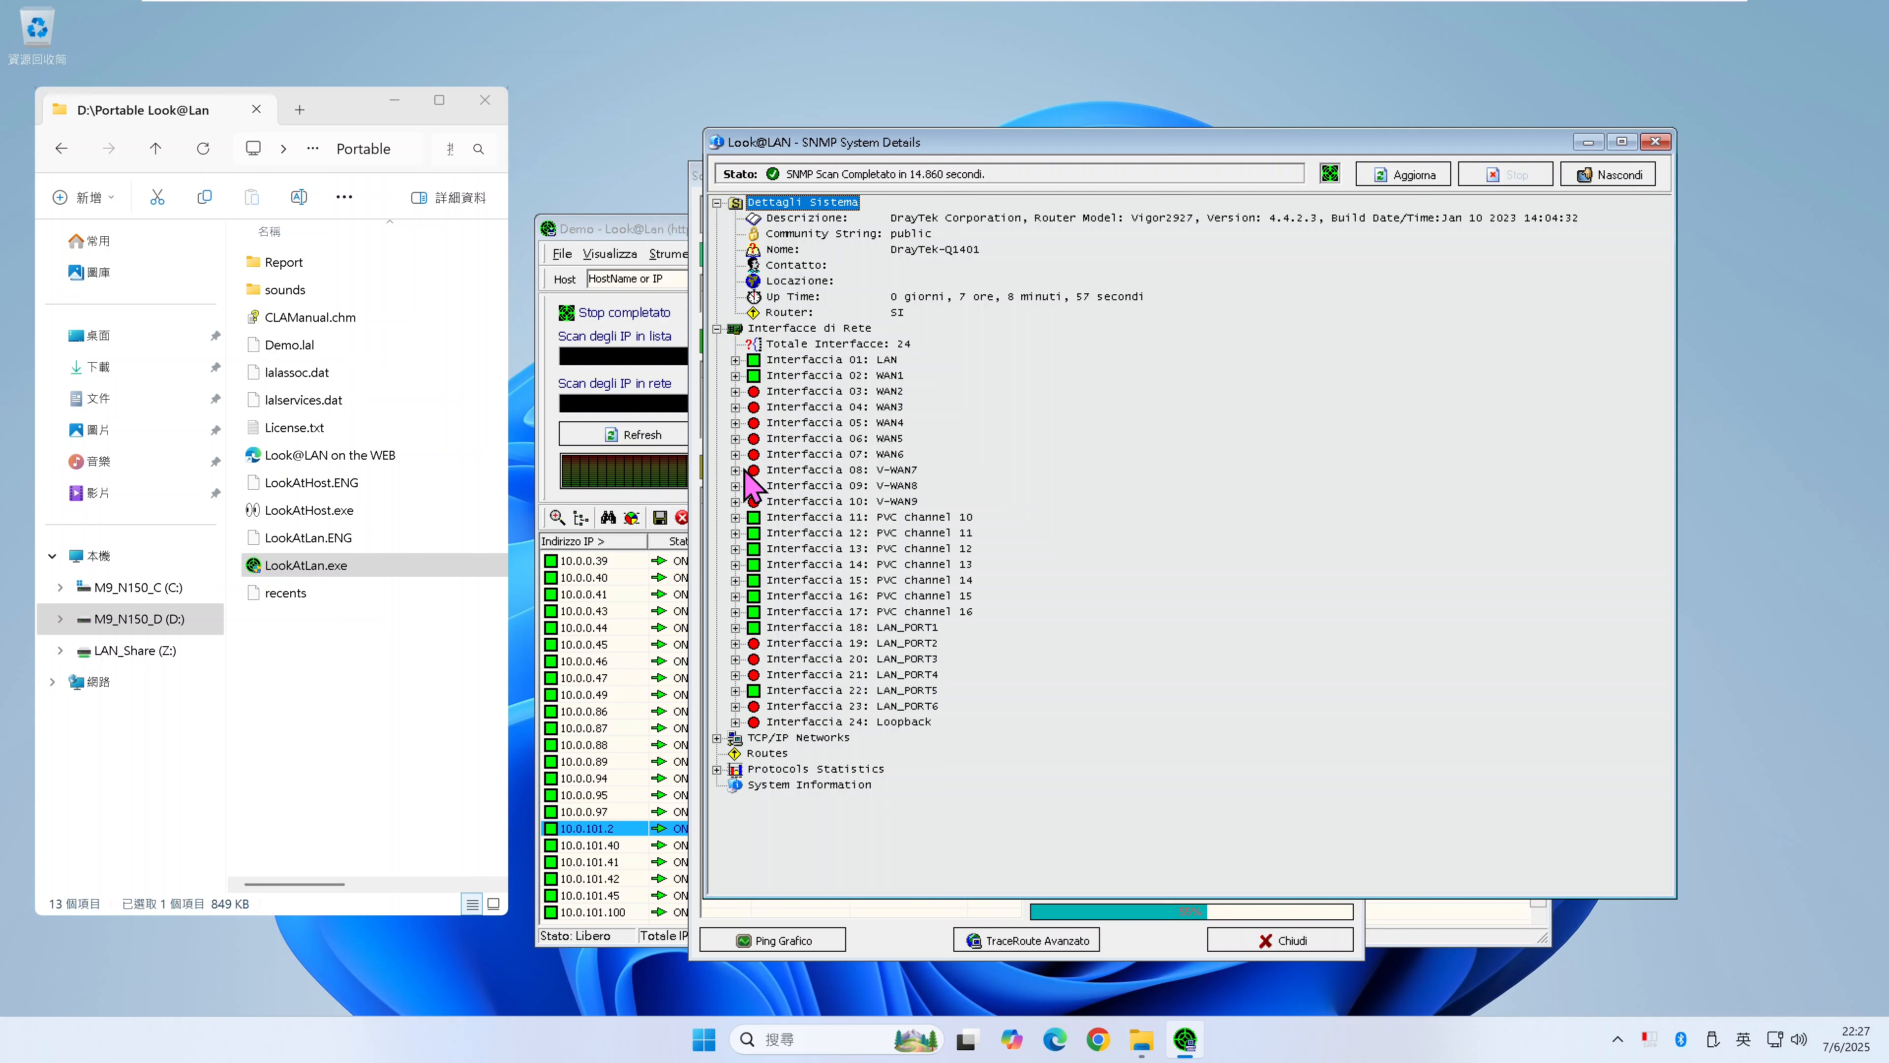
- Expand interface 01 LAN down to its Input/Output details and its input and output traffic counters
left_click(736, 360)
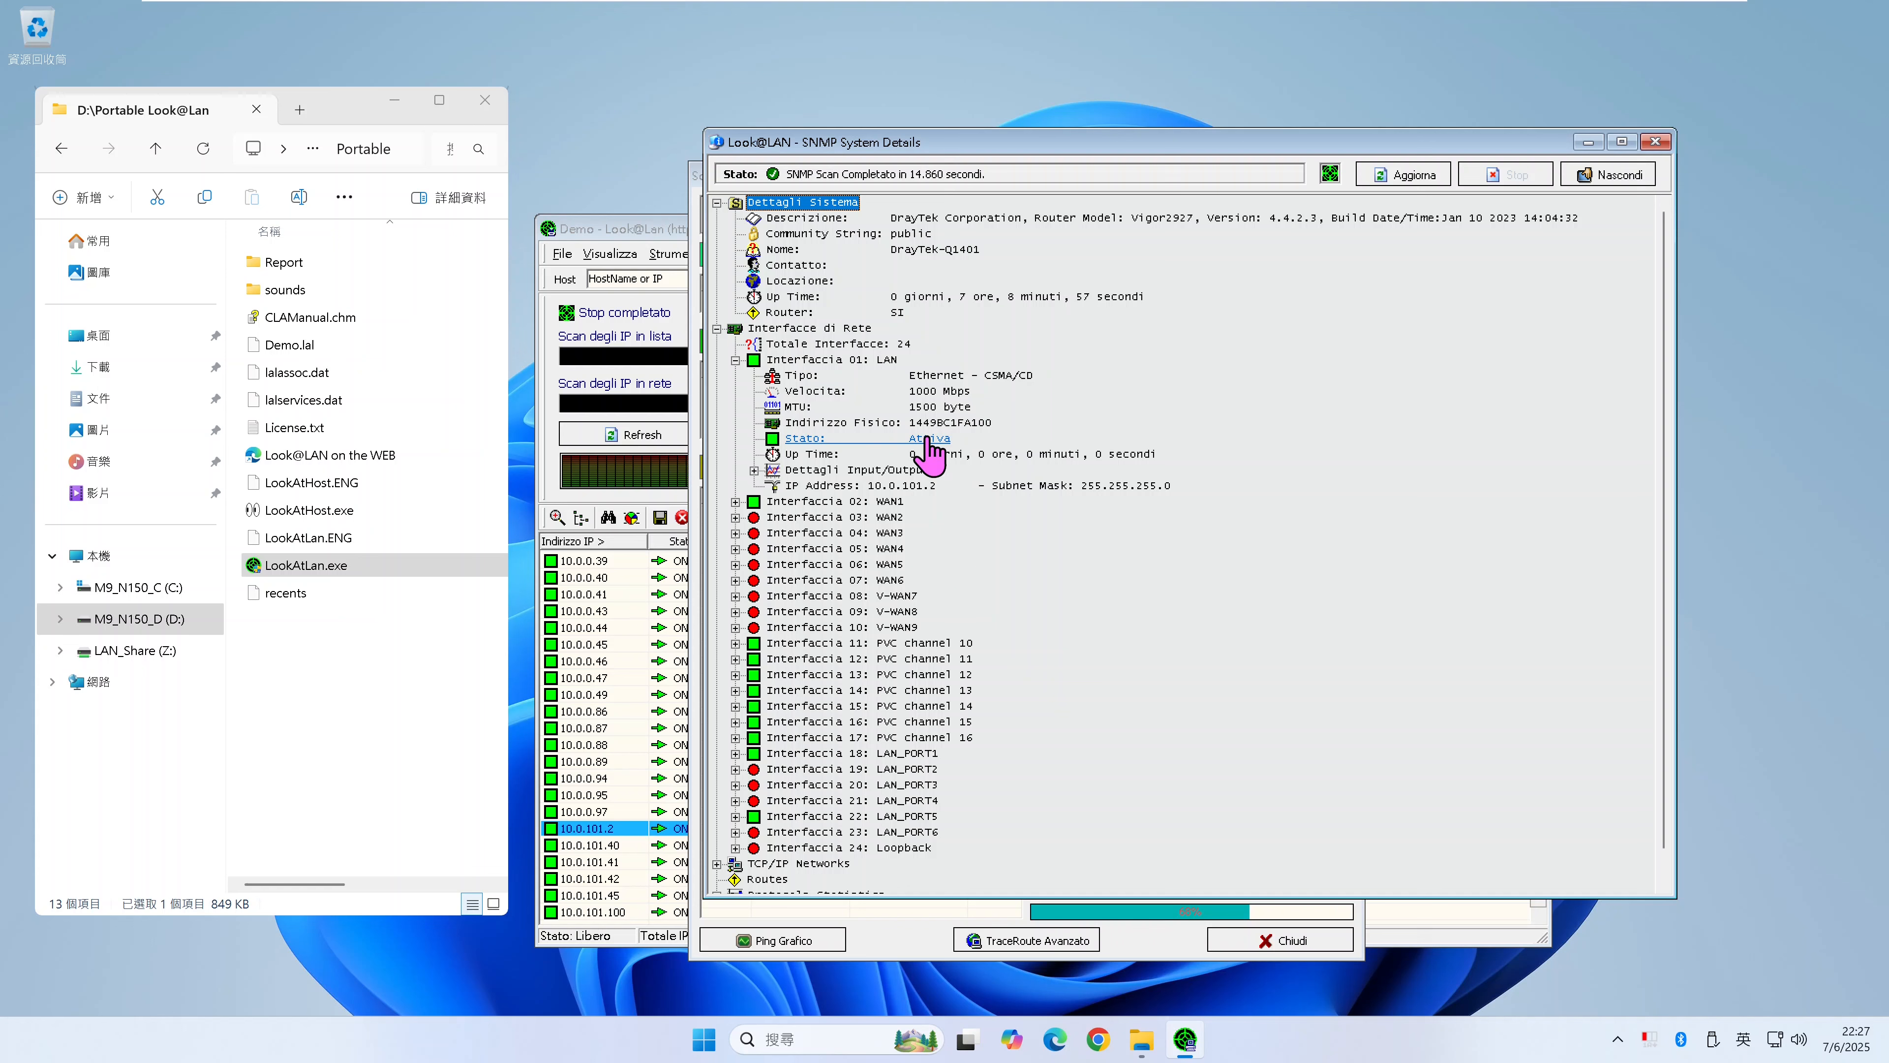
left_click(754, 471)
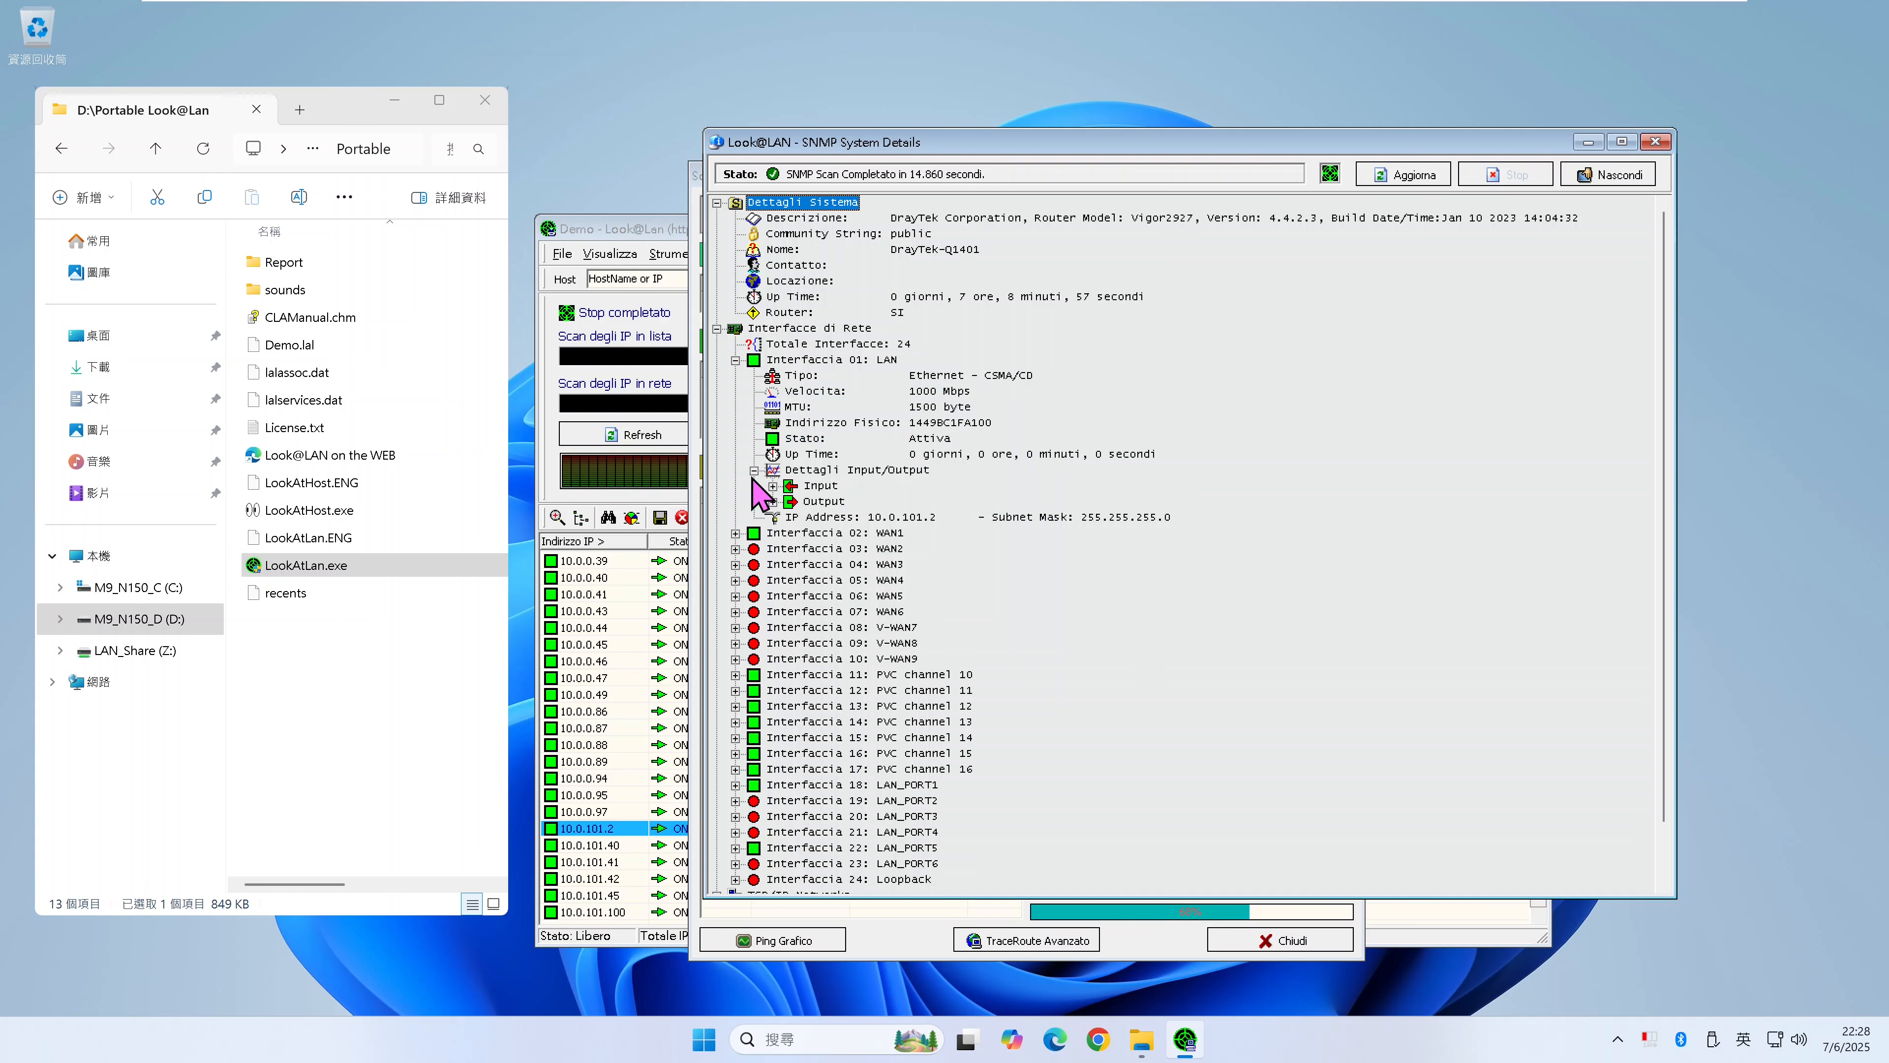
left_click(772, 486)
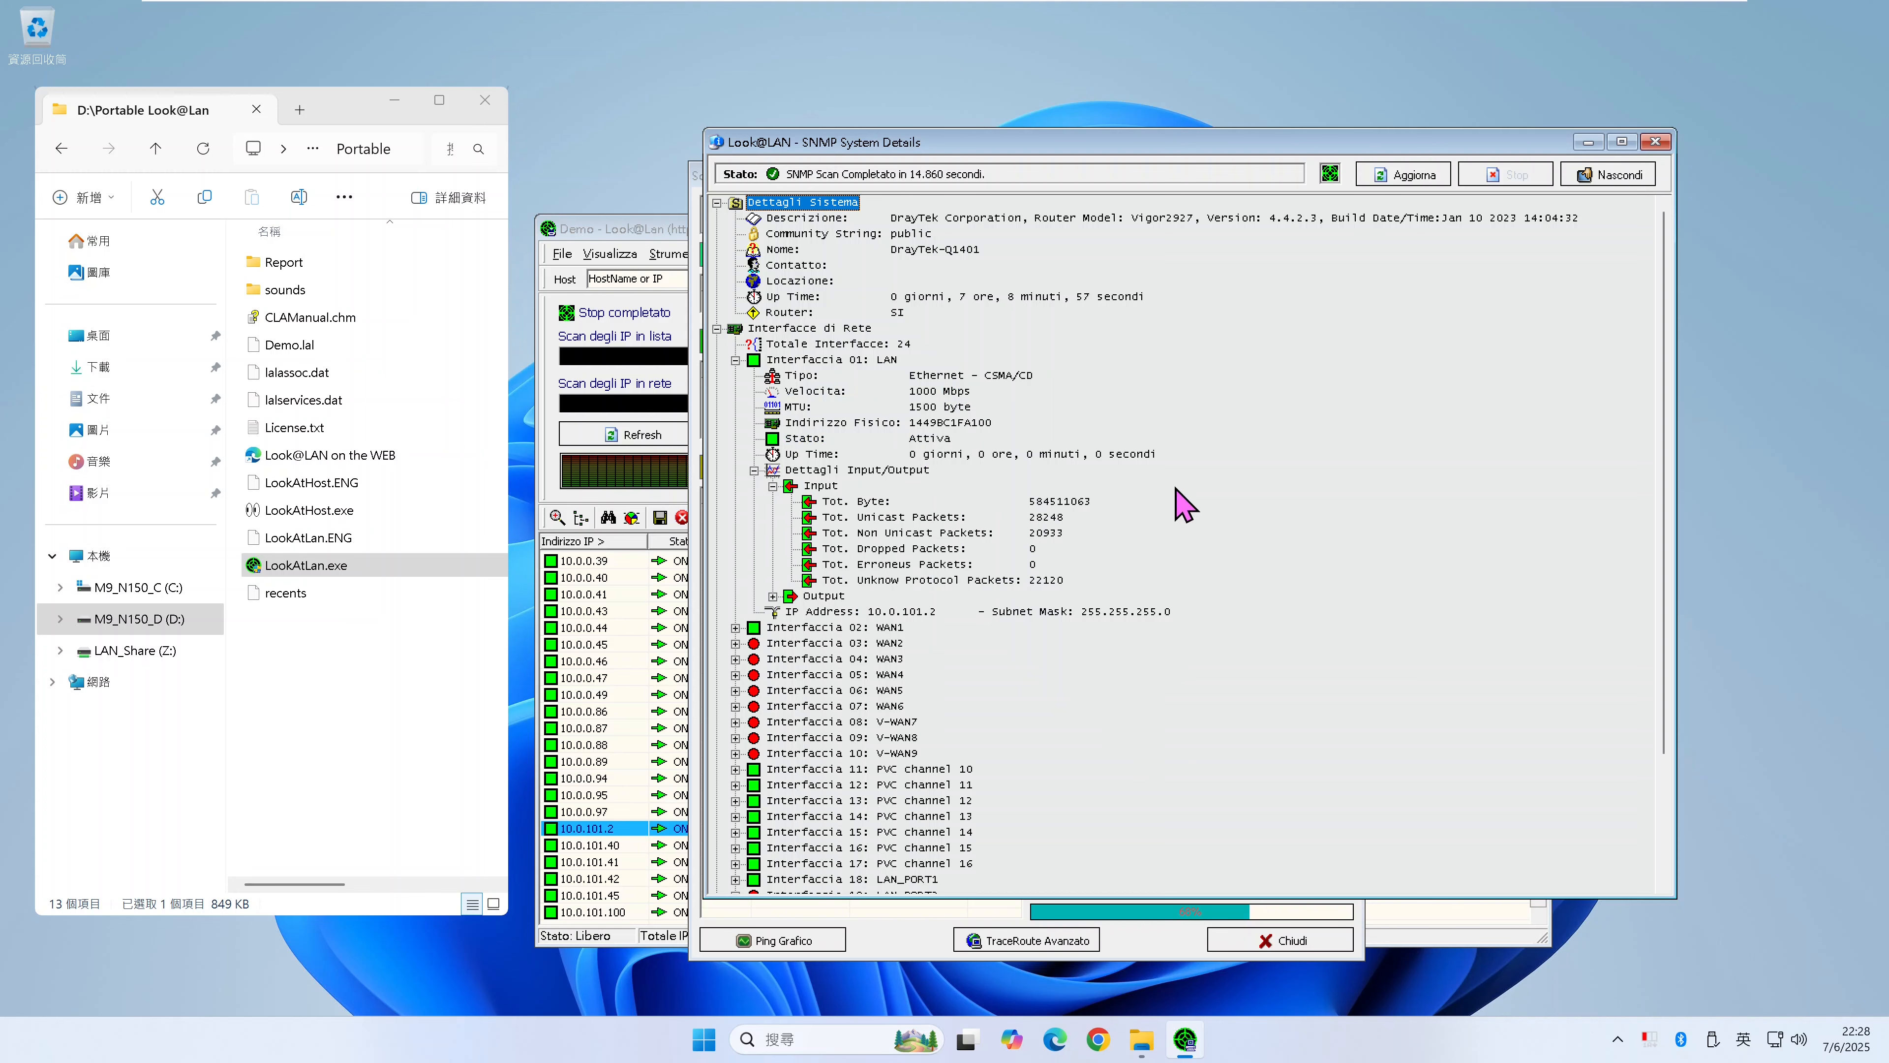
scroll(1184, 482, "down", 1)
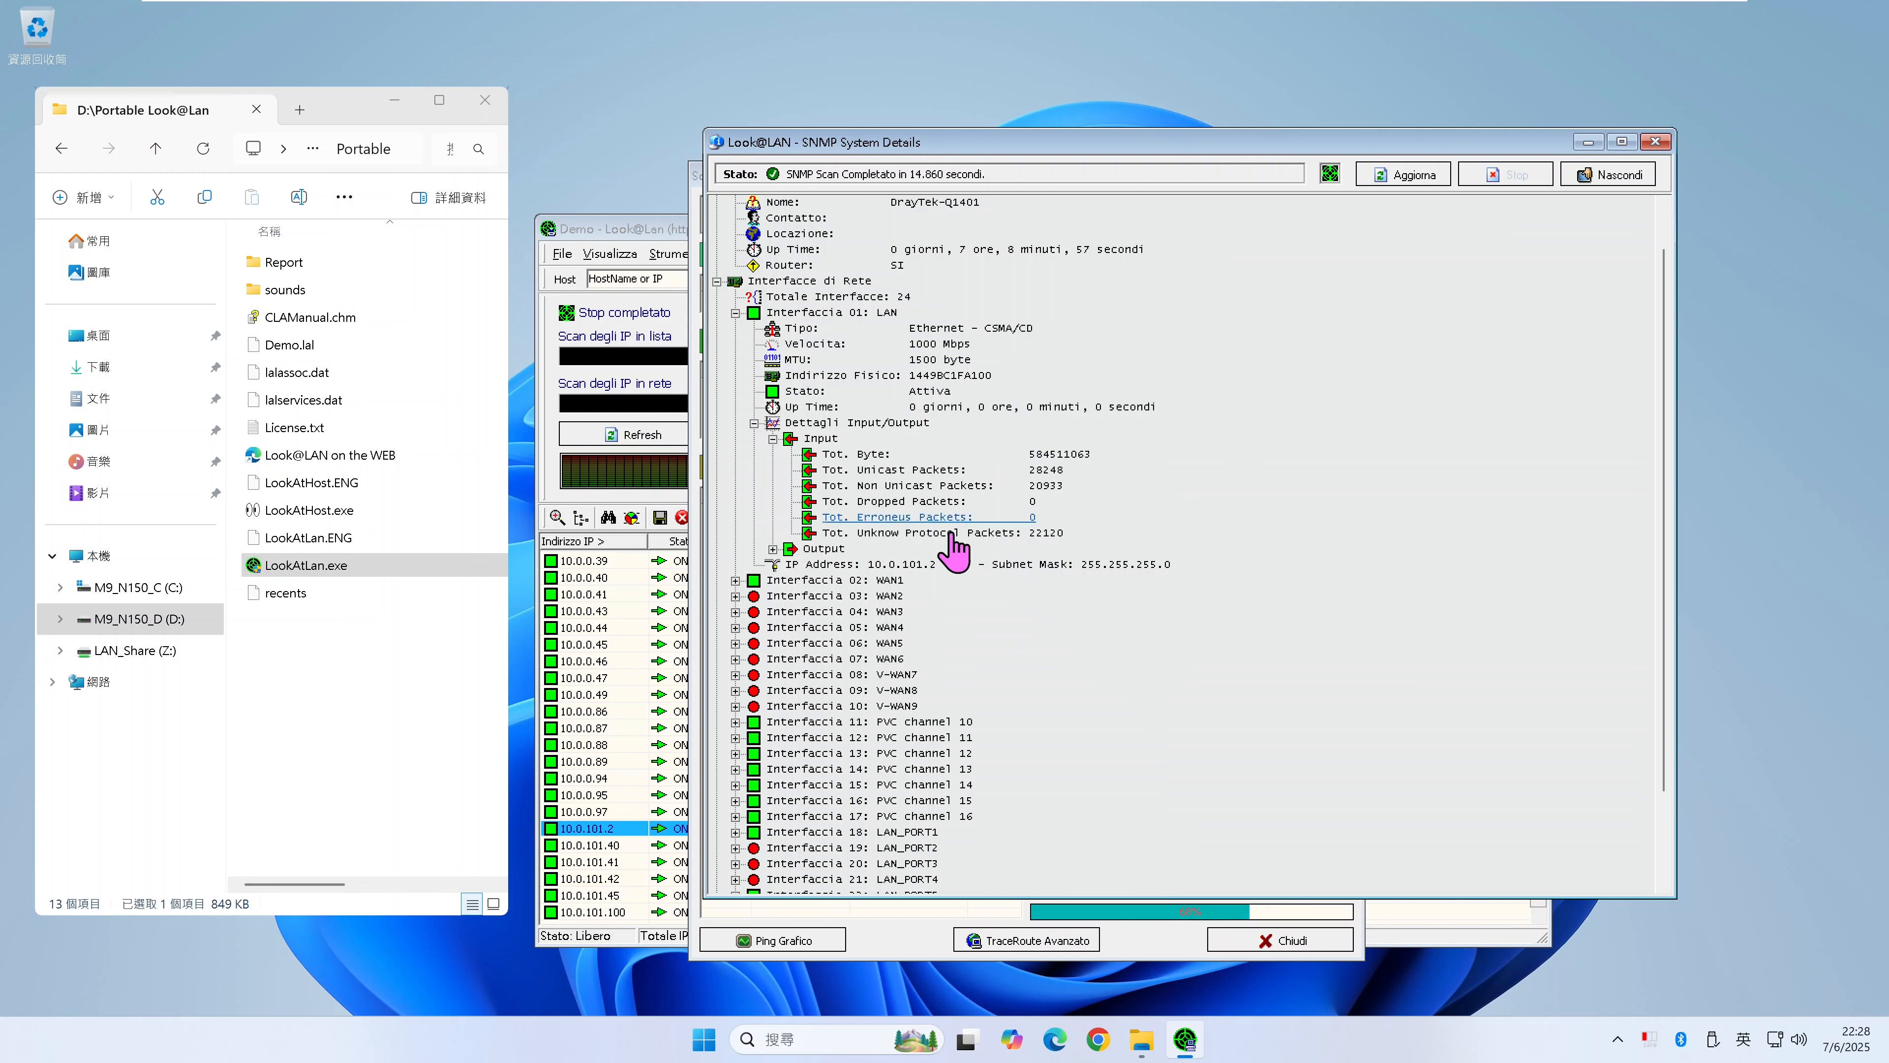
left_click(773, 550)
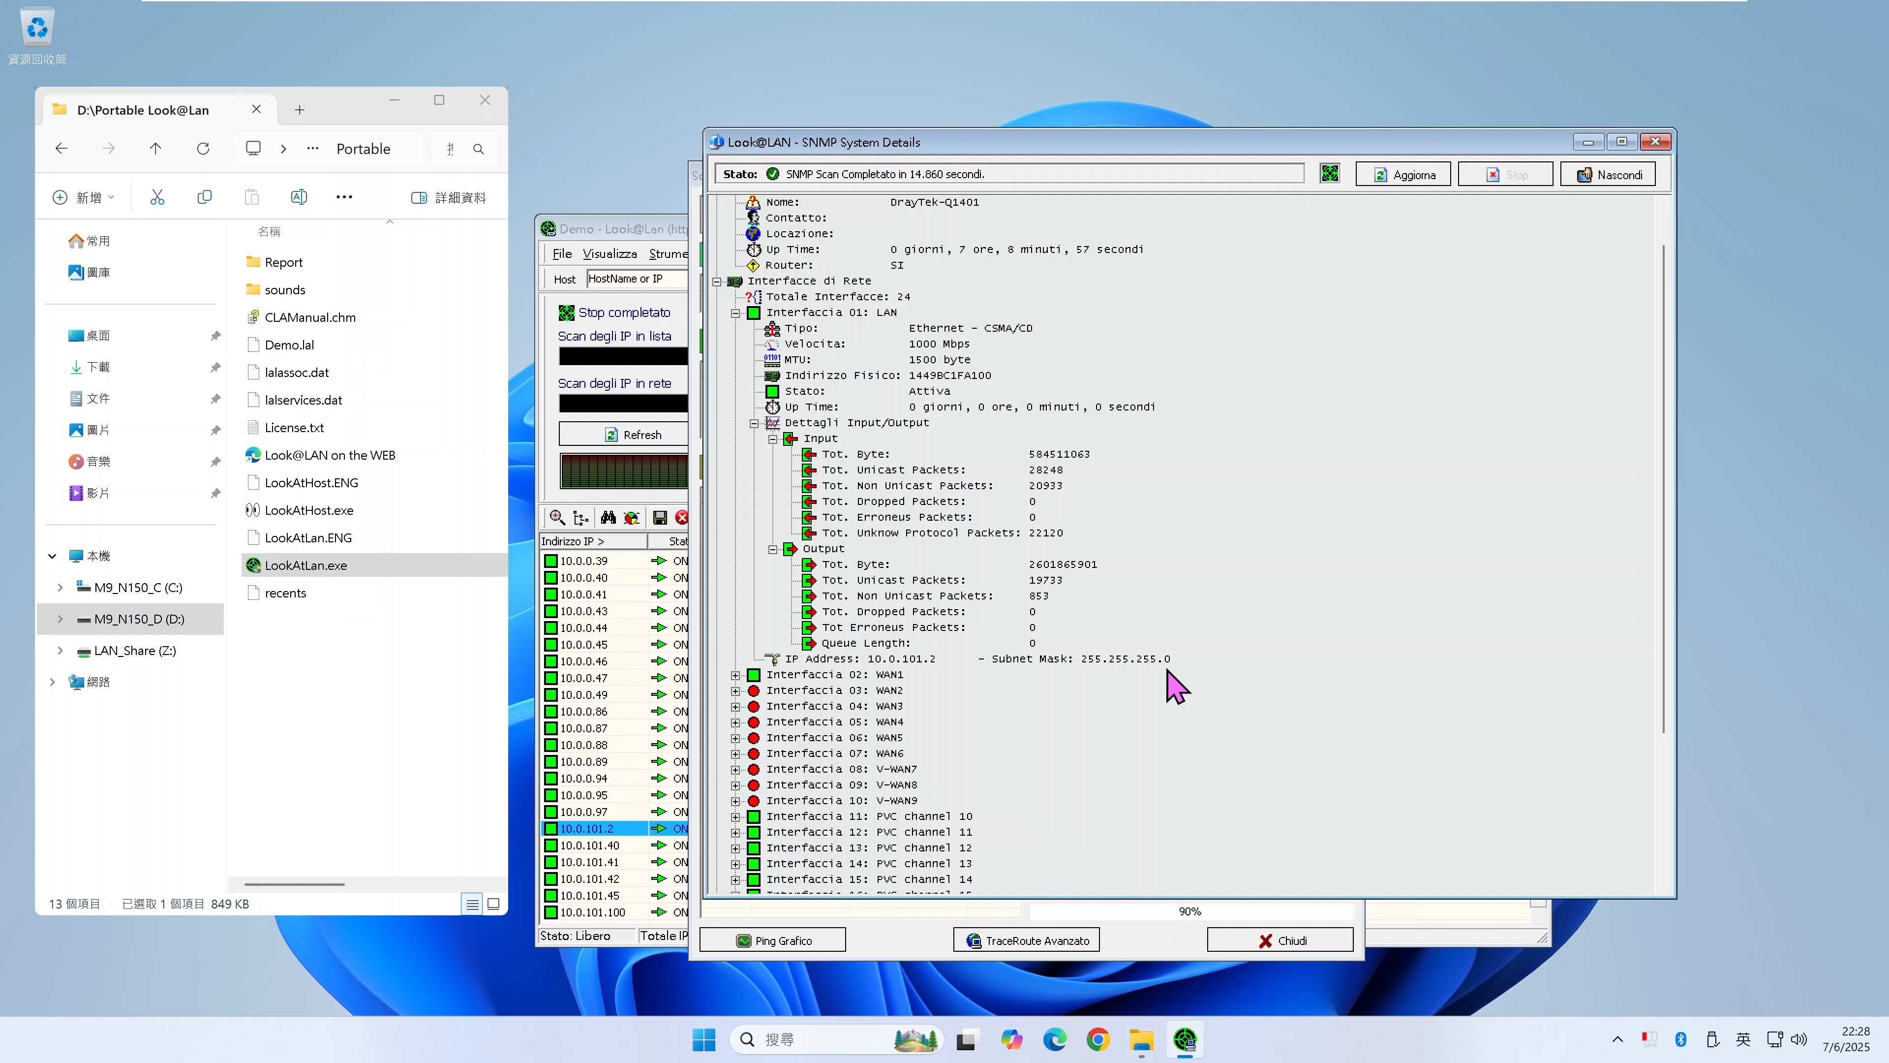
scroll(1192, 699, "down", 4)
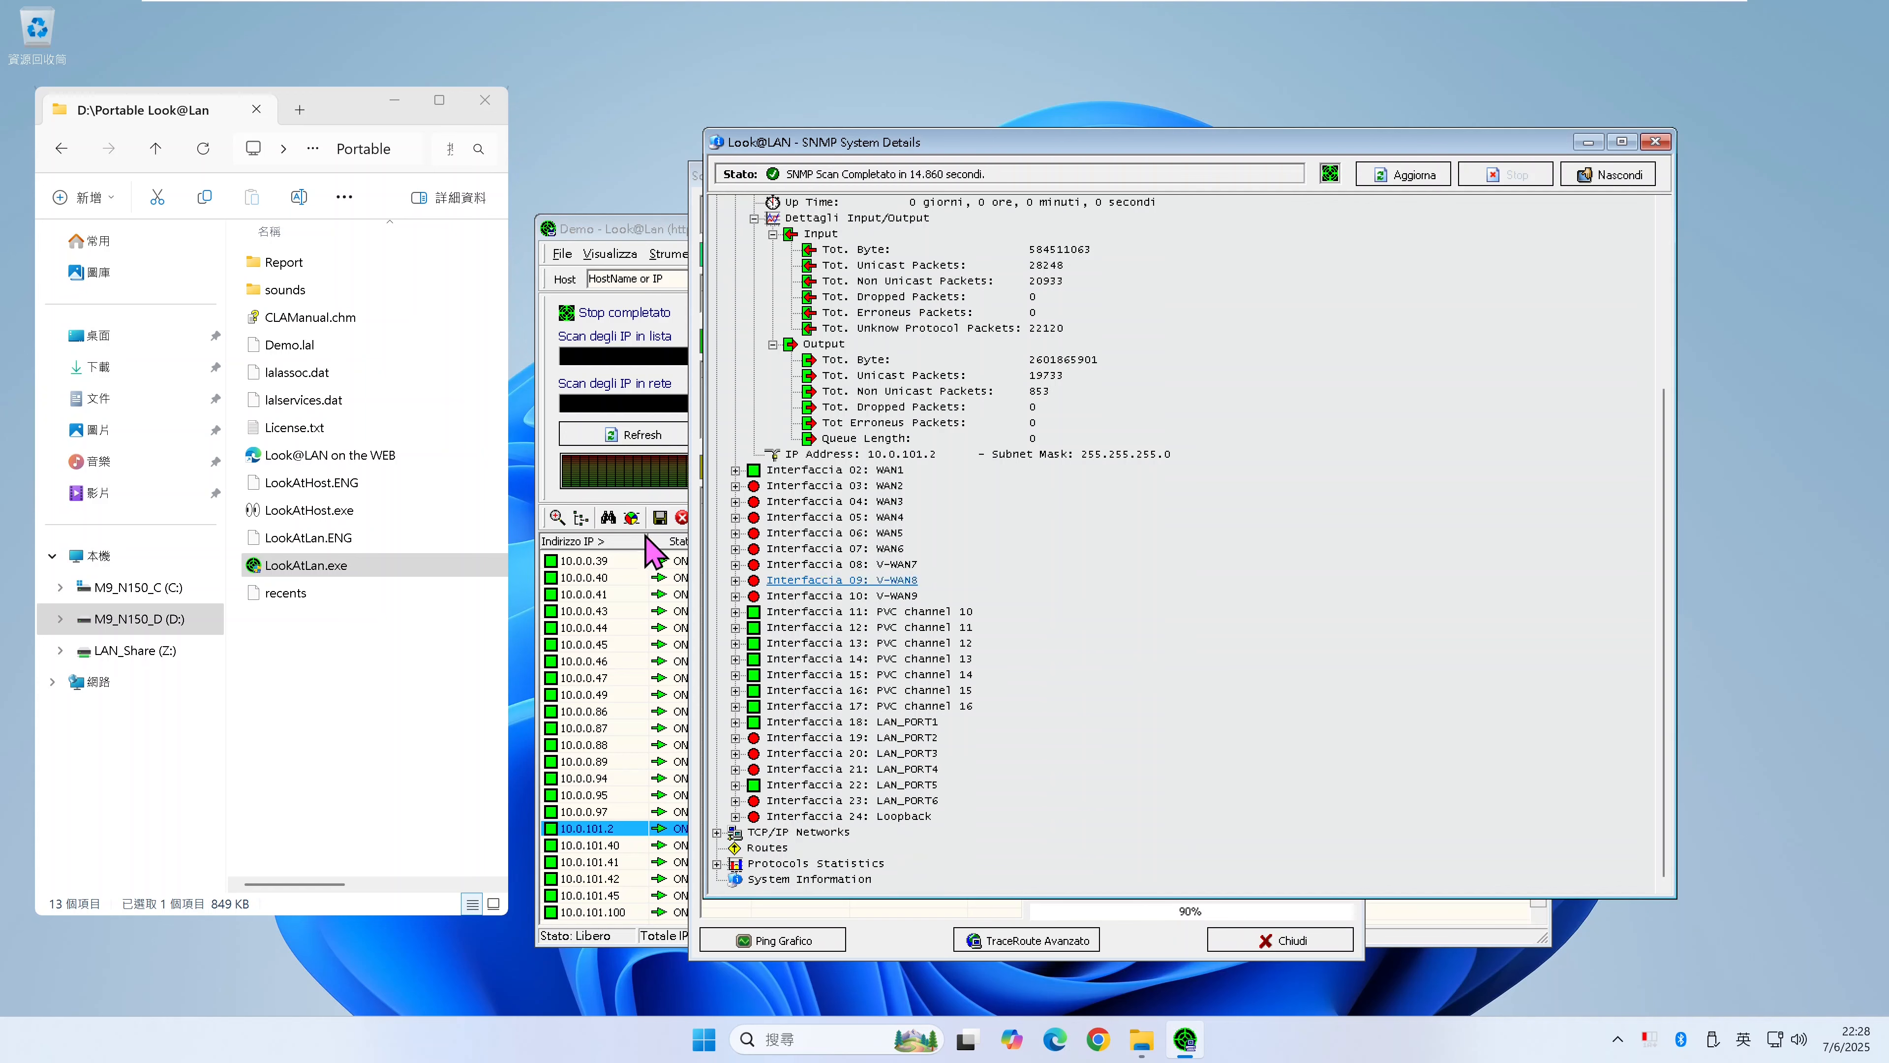
- Expand interface 02 WAN1 (IP 223.18.217.206) with its input and output traffic counters
left_click(735, 470)
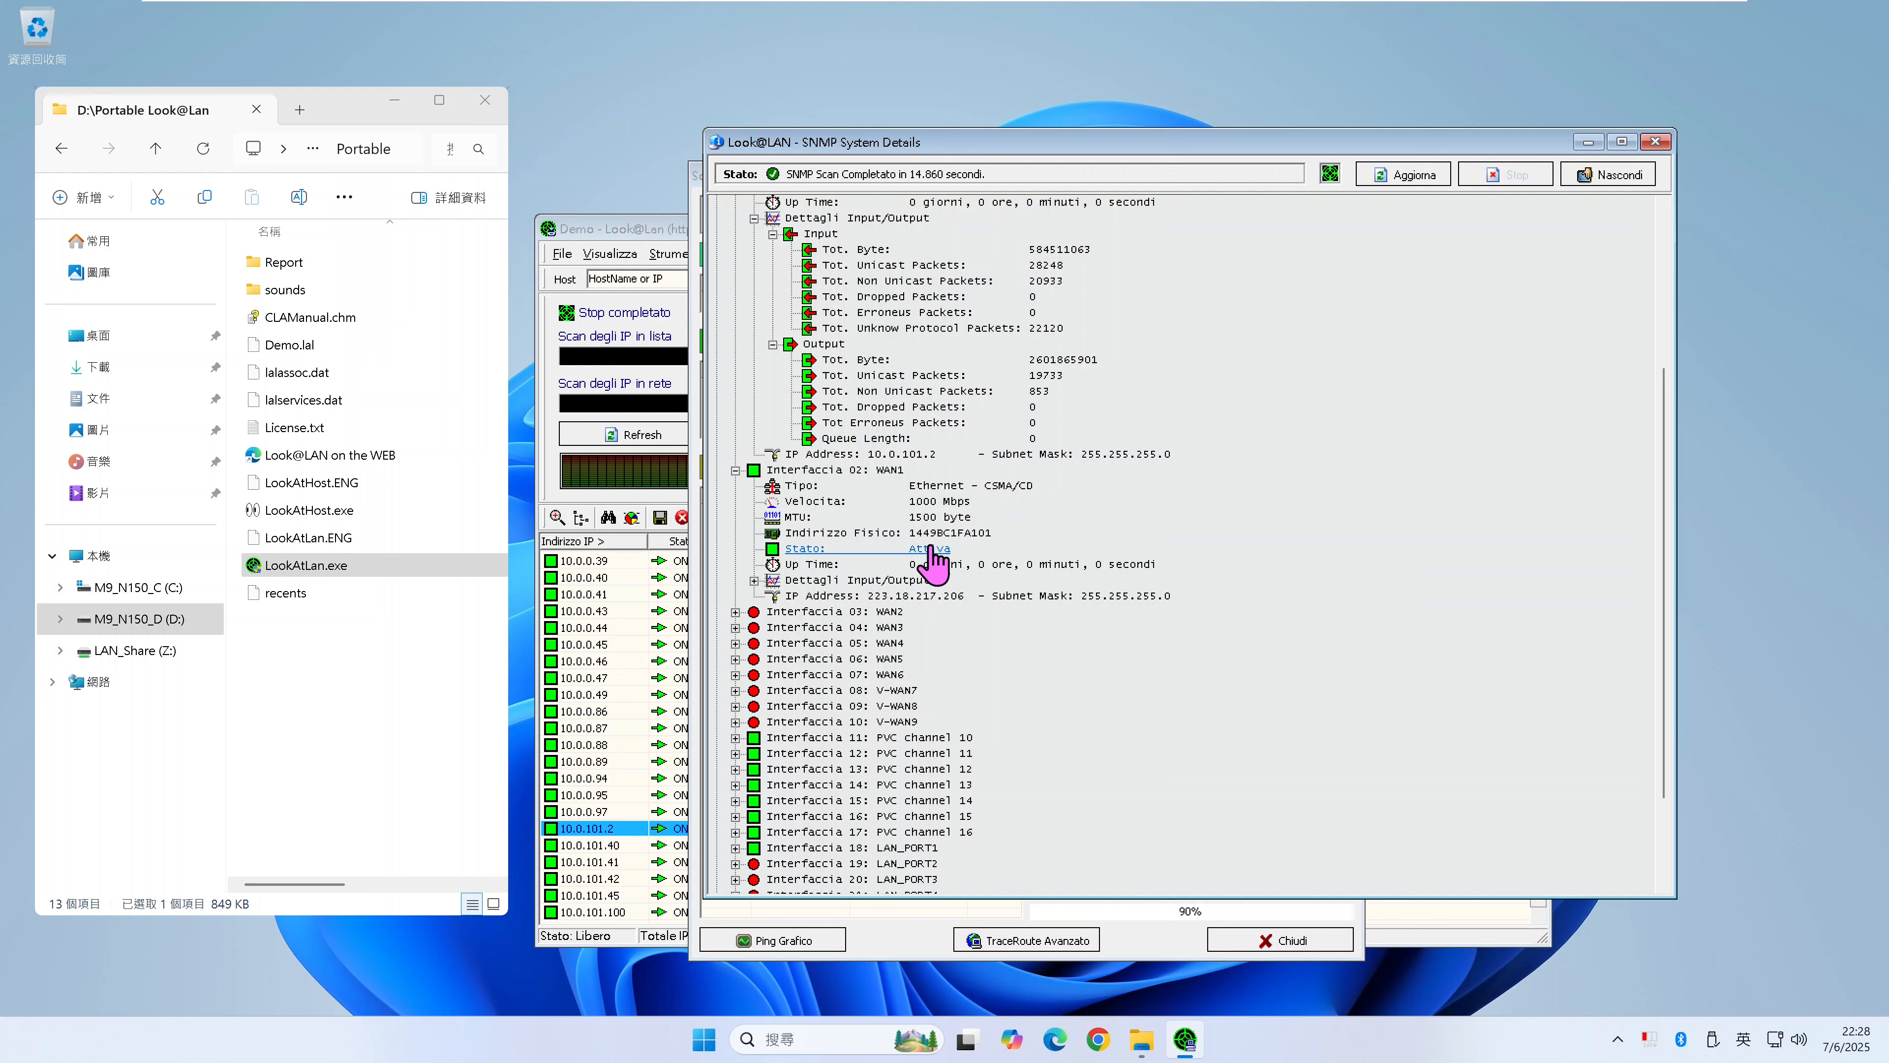
left_click(754, 580)
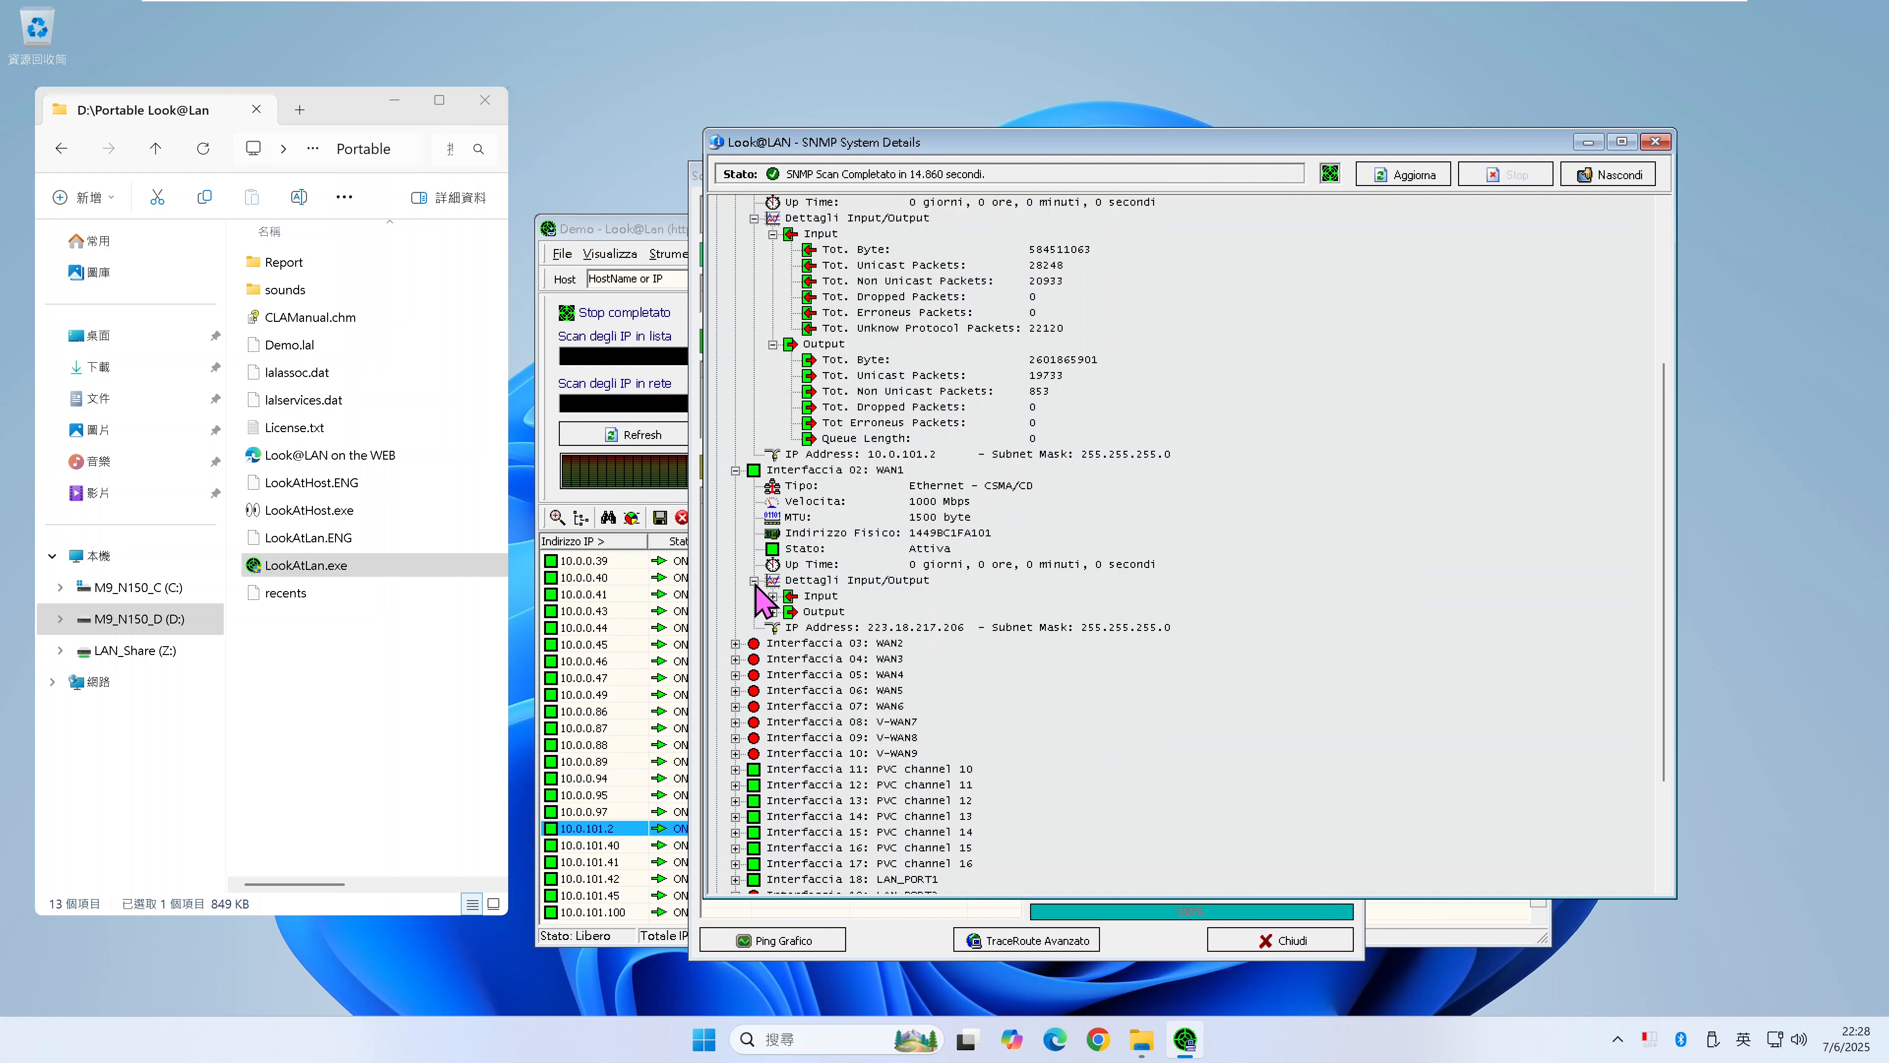
left_click(773, 596)
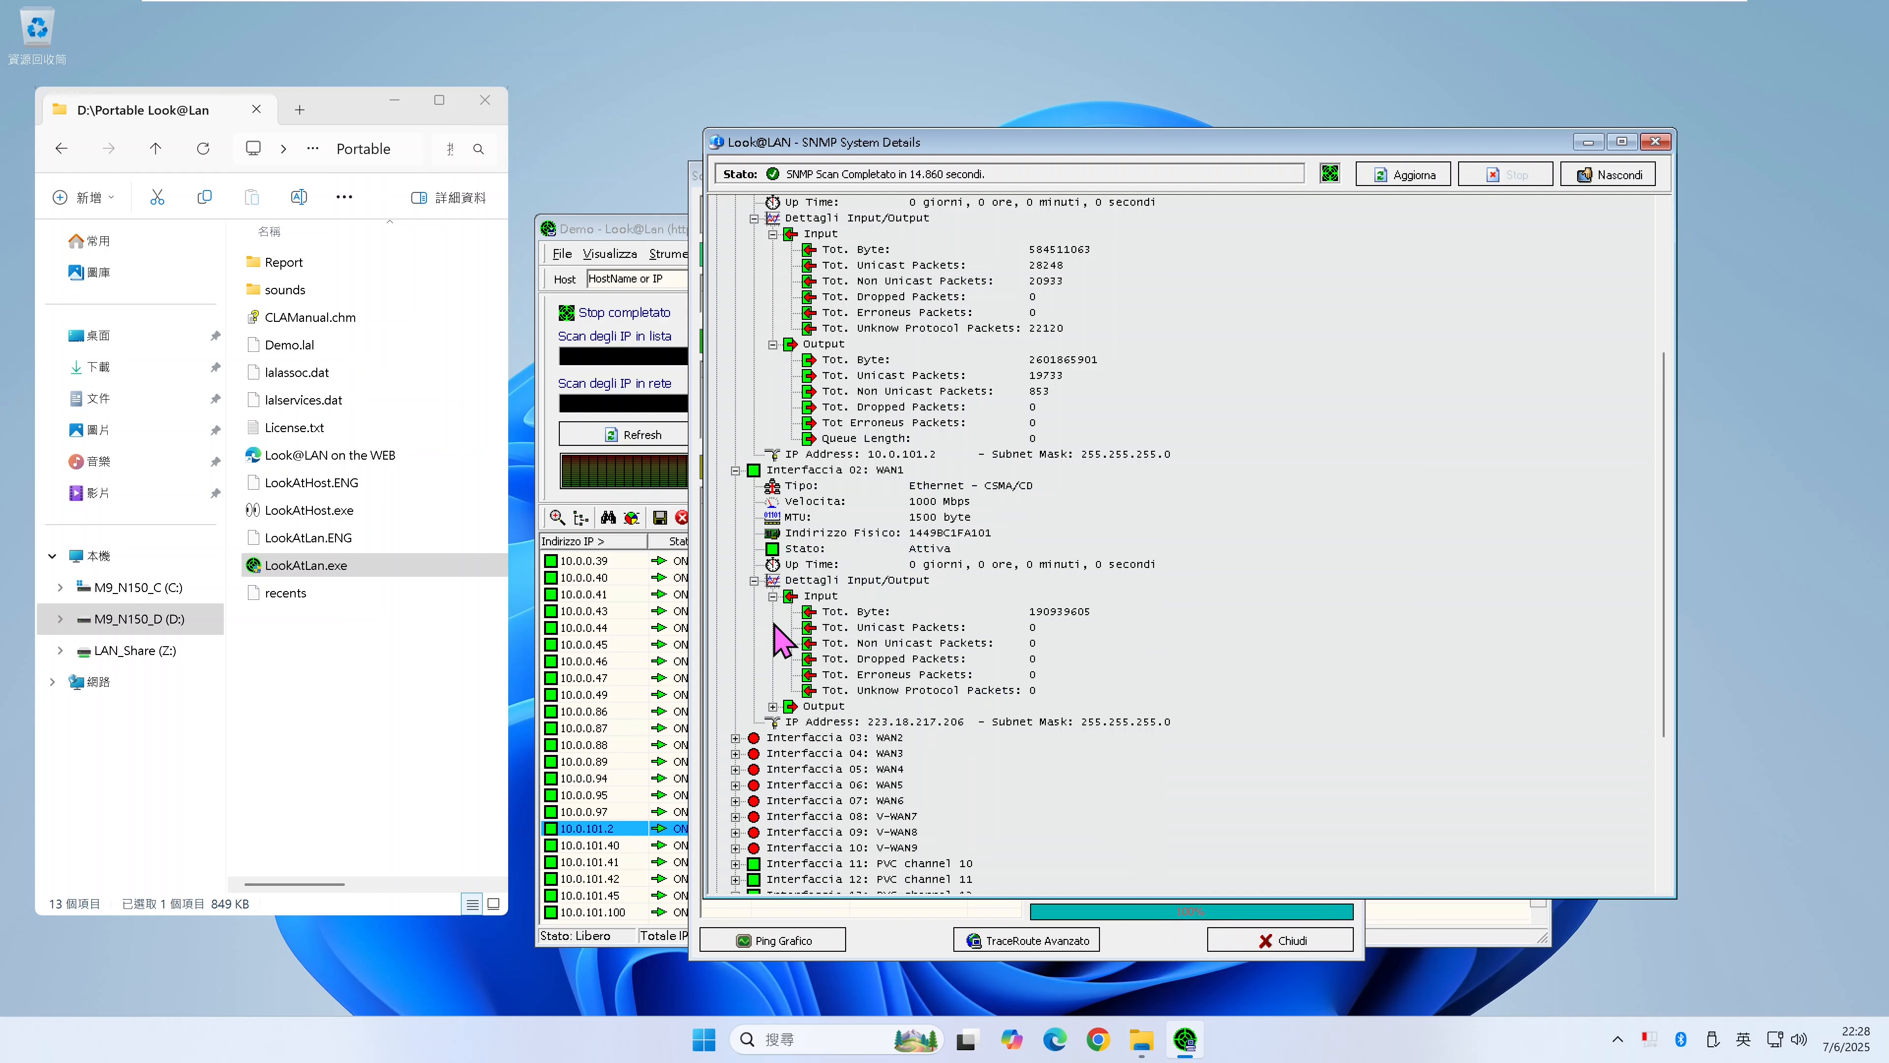
left_click(773, 706)
scroll(1202, 613, "down", 2)
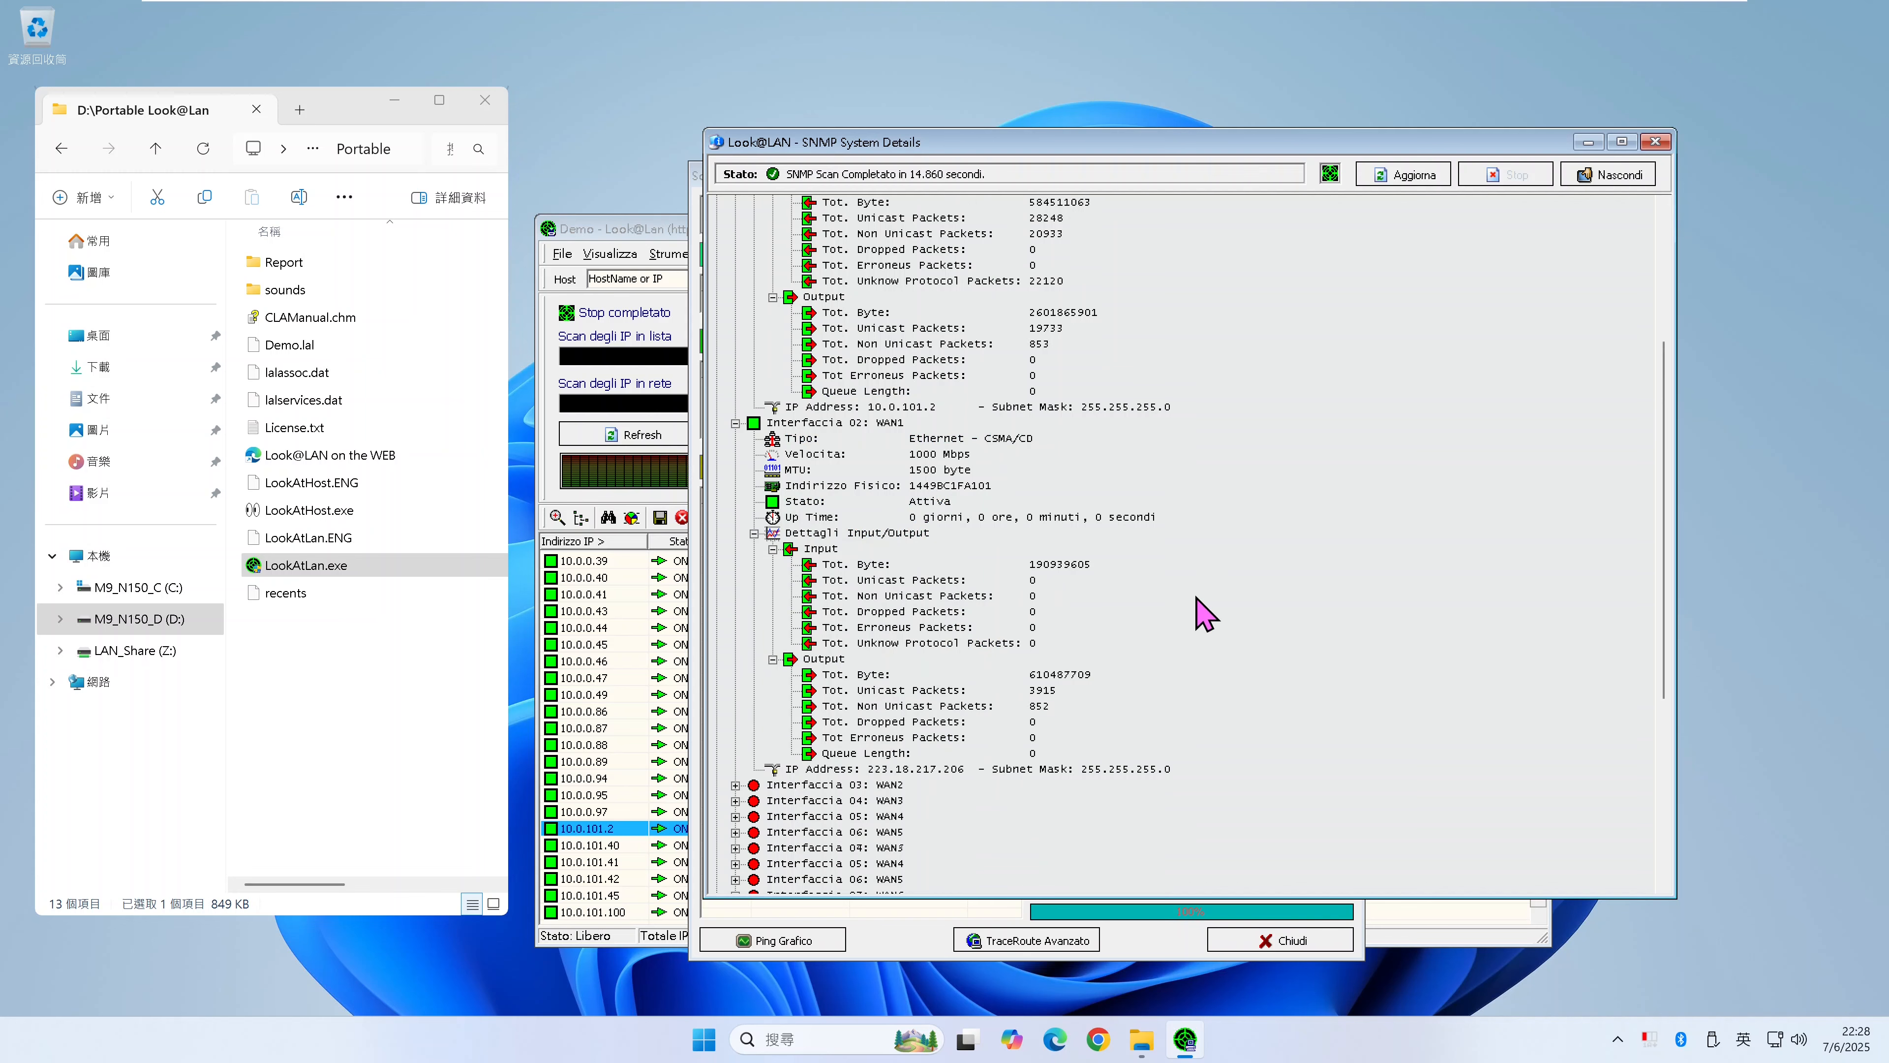
scroll(1204, 614, "down", 1)
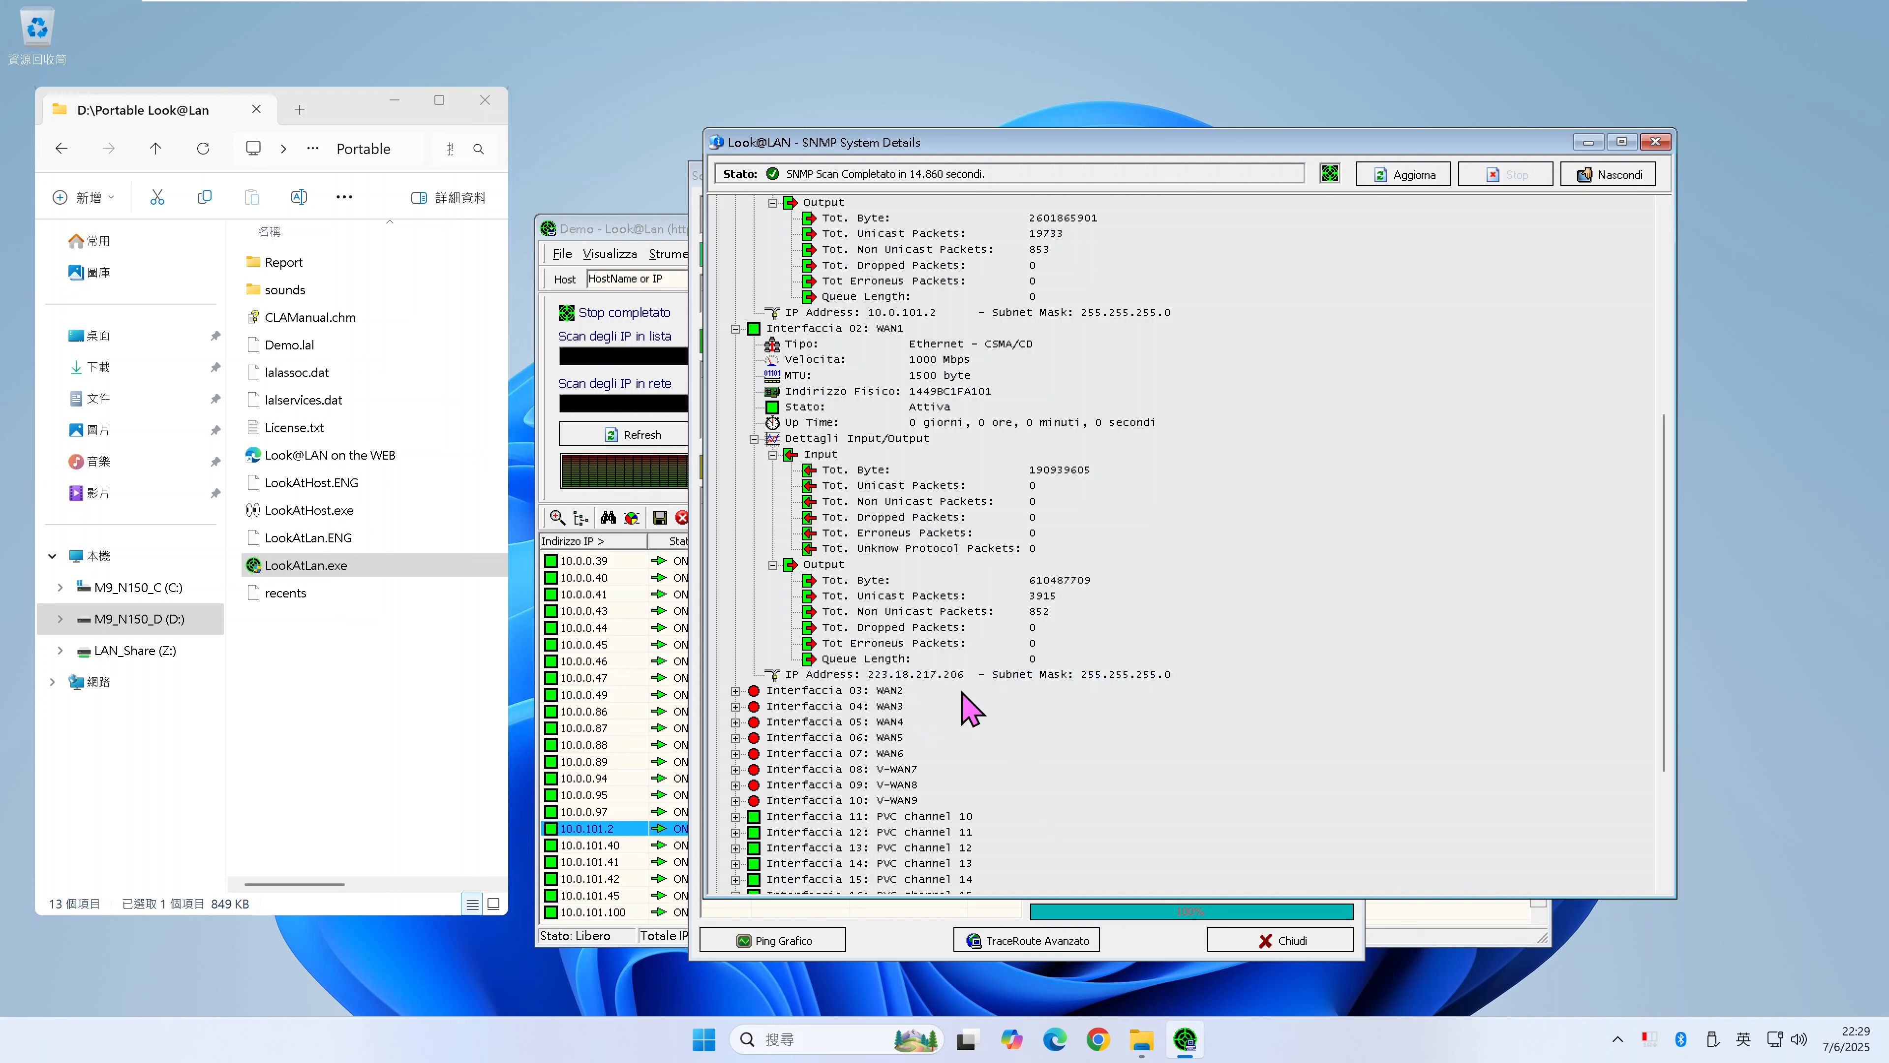
scroll(1097, 729, "down", 4)
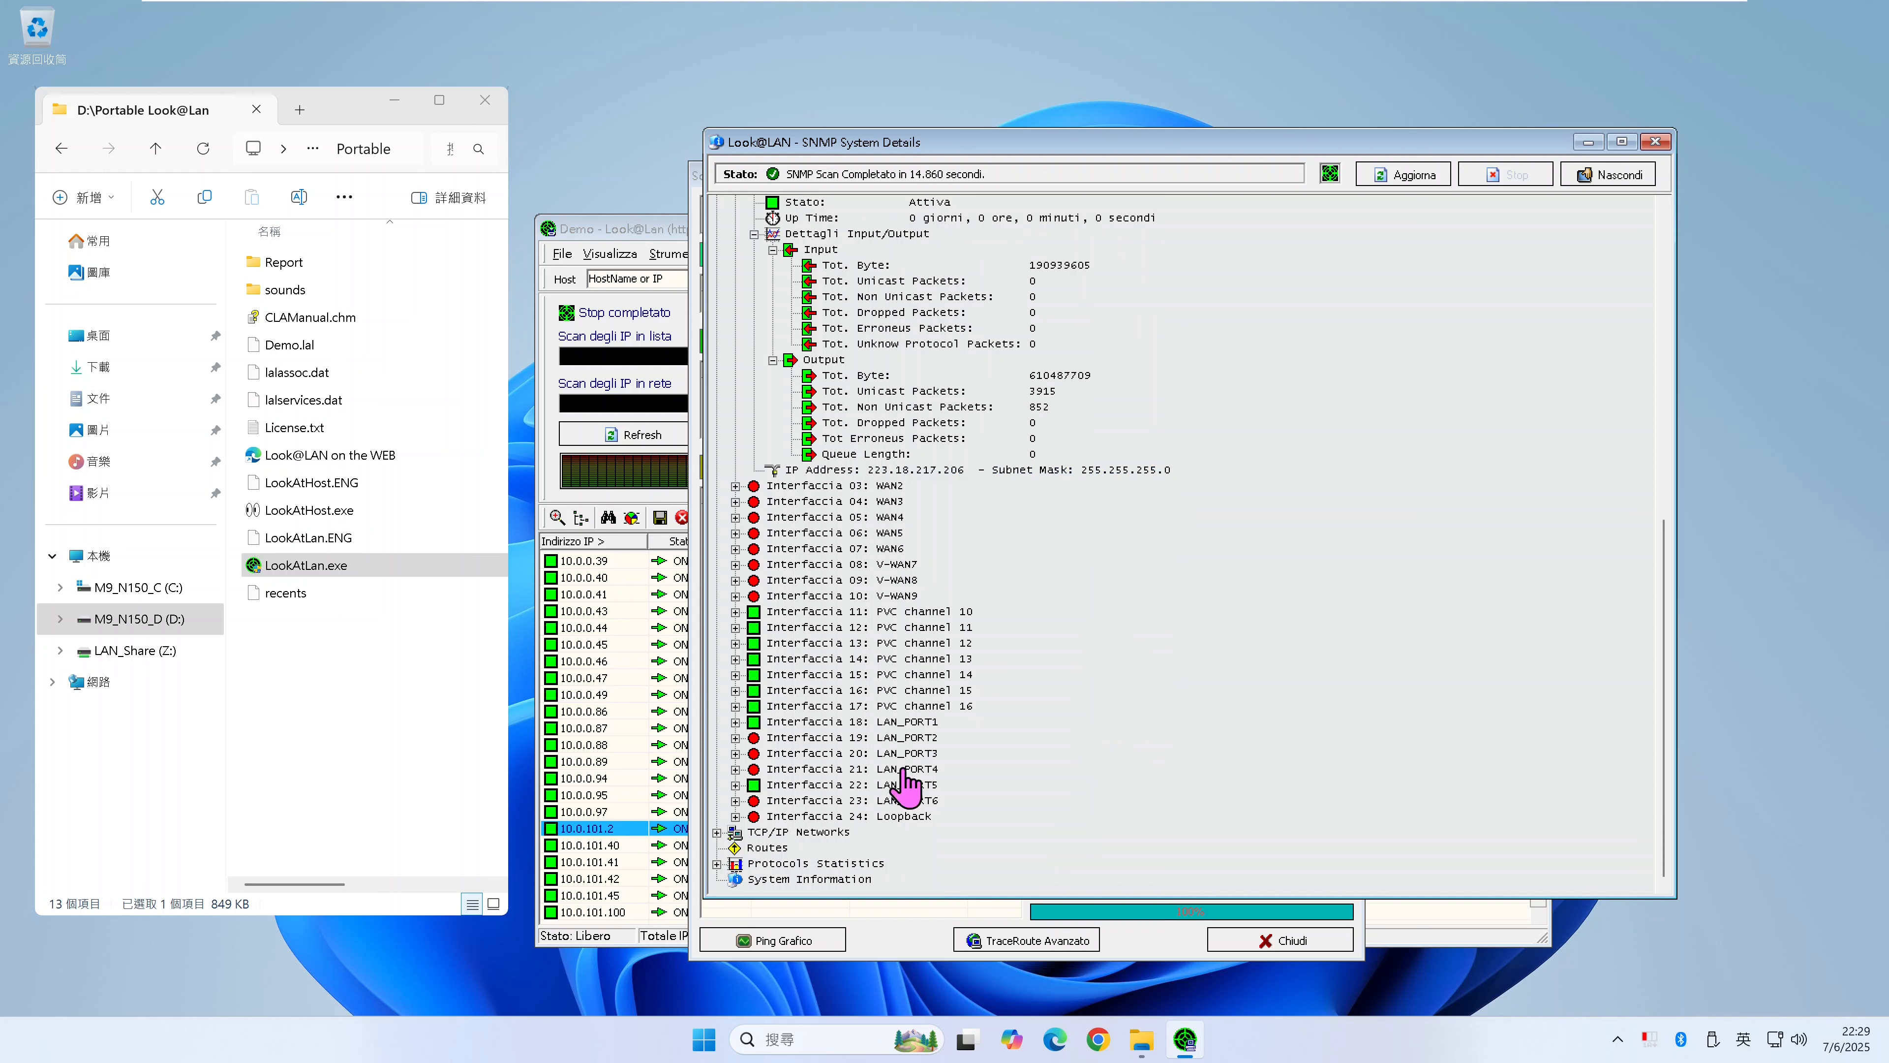
- Expand TCP/IP Networks to map 10.0.101.2 to LAN and 223.18.217.206 to WAN1, plus Protocols Statistics
left_click(716, 833)
scroll(1112, 655, "down", 1)
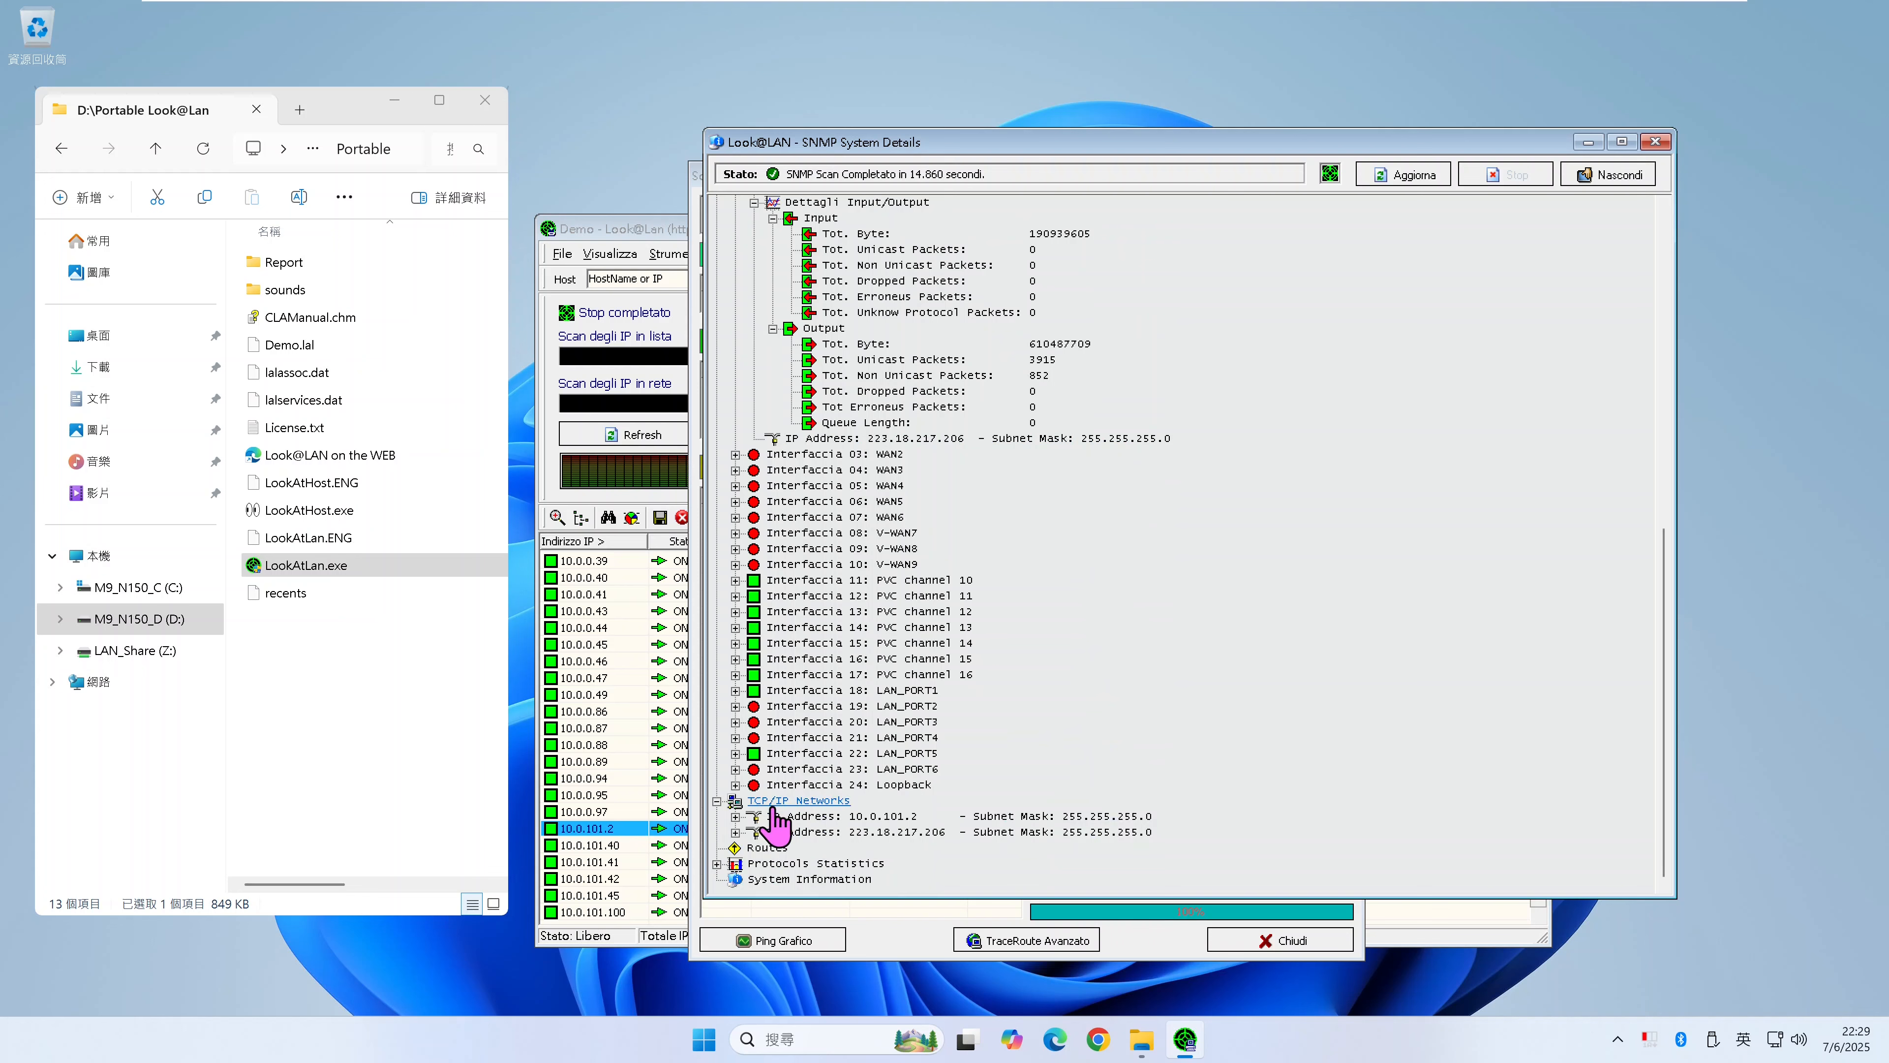
left_click(735, 817)
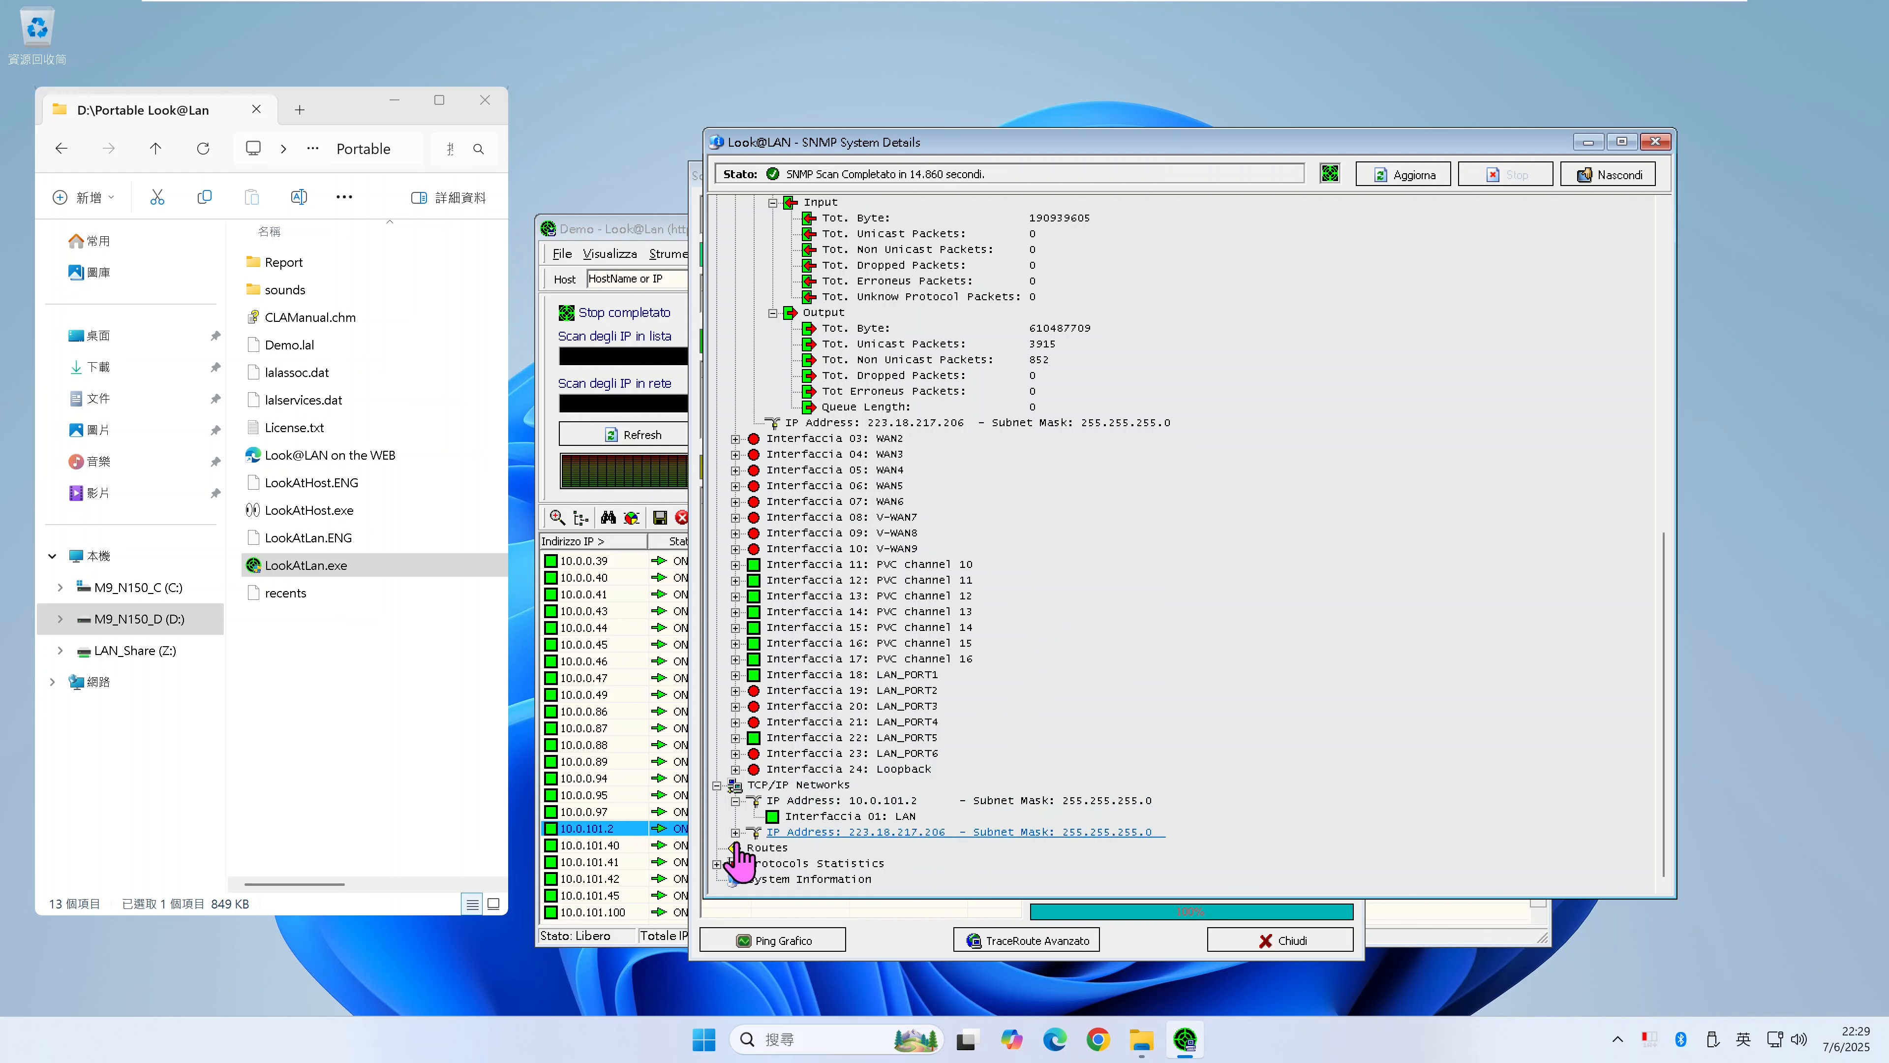
left_click(735, 832)
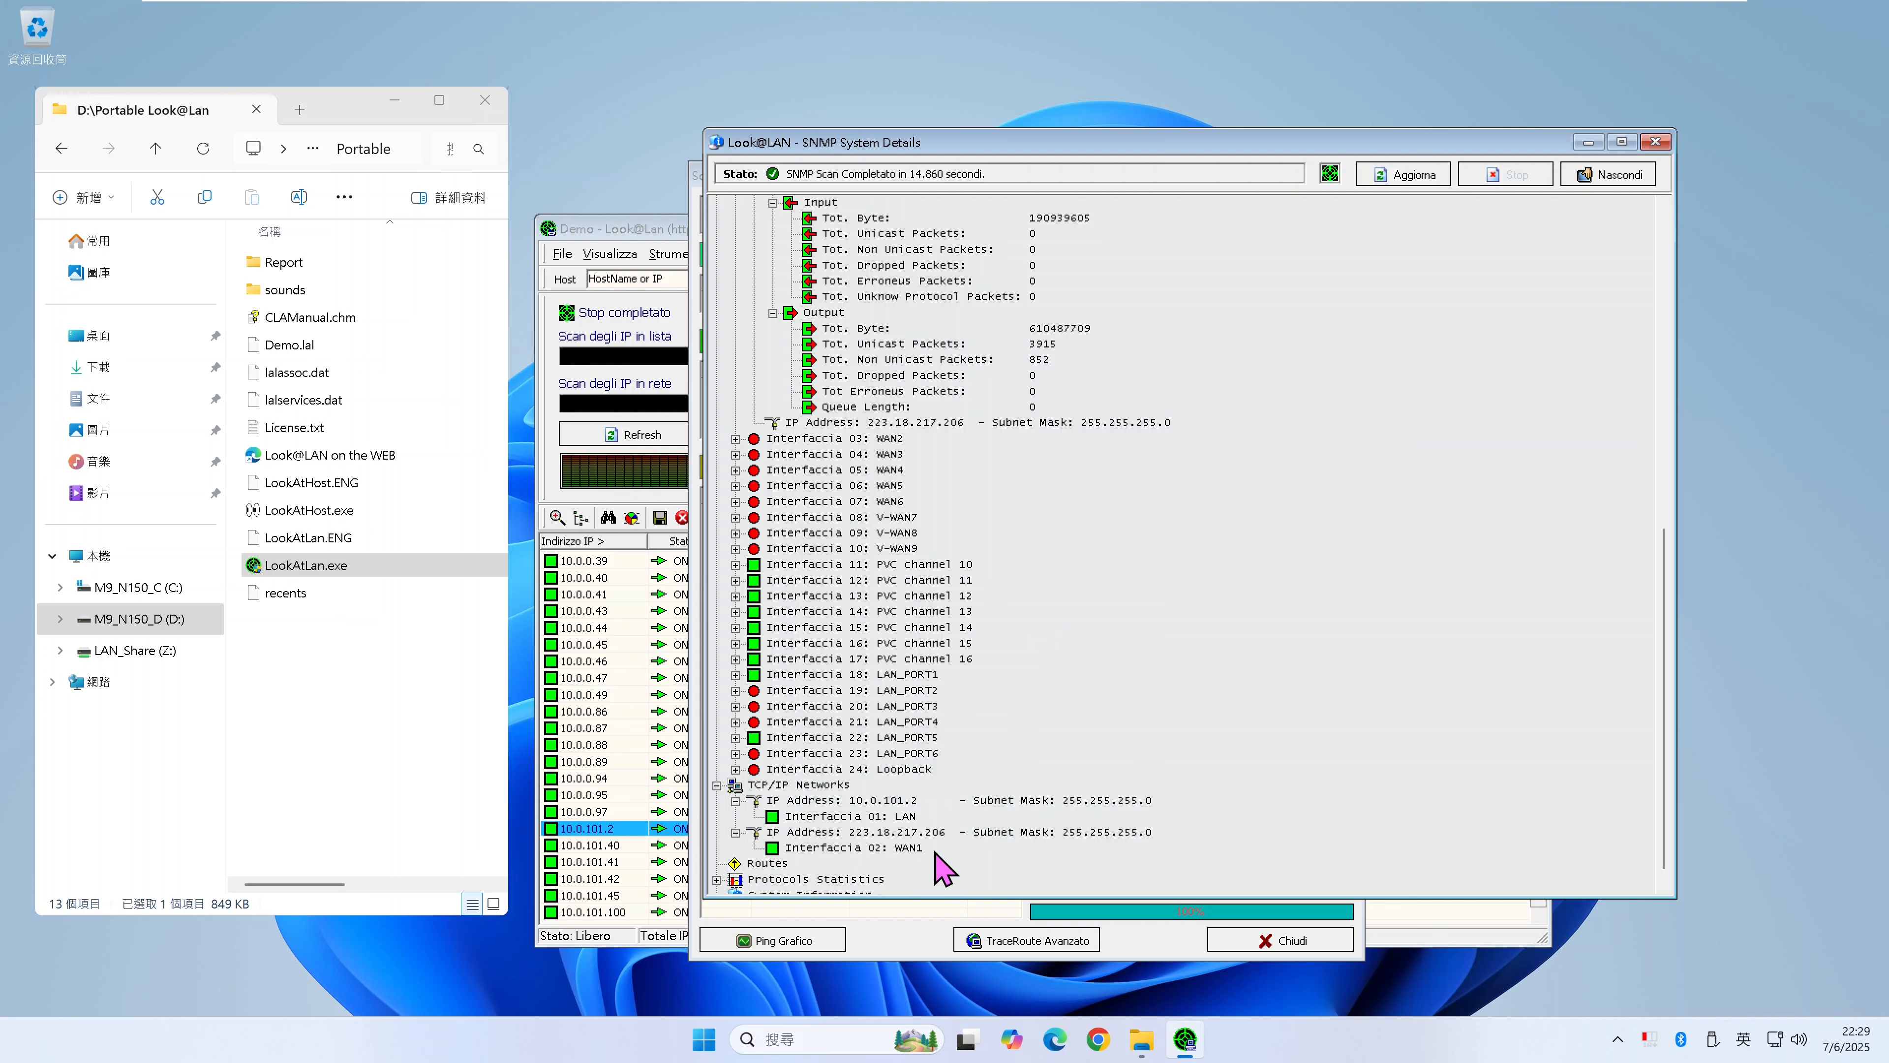
scroll(1257, 659, "down", 1)
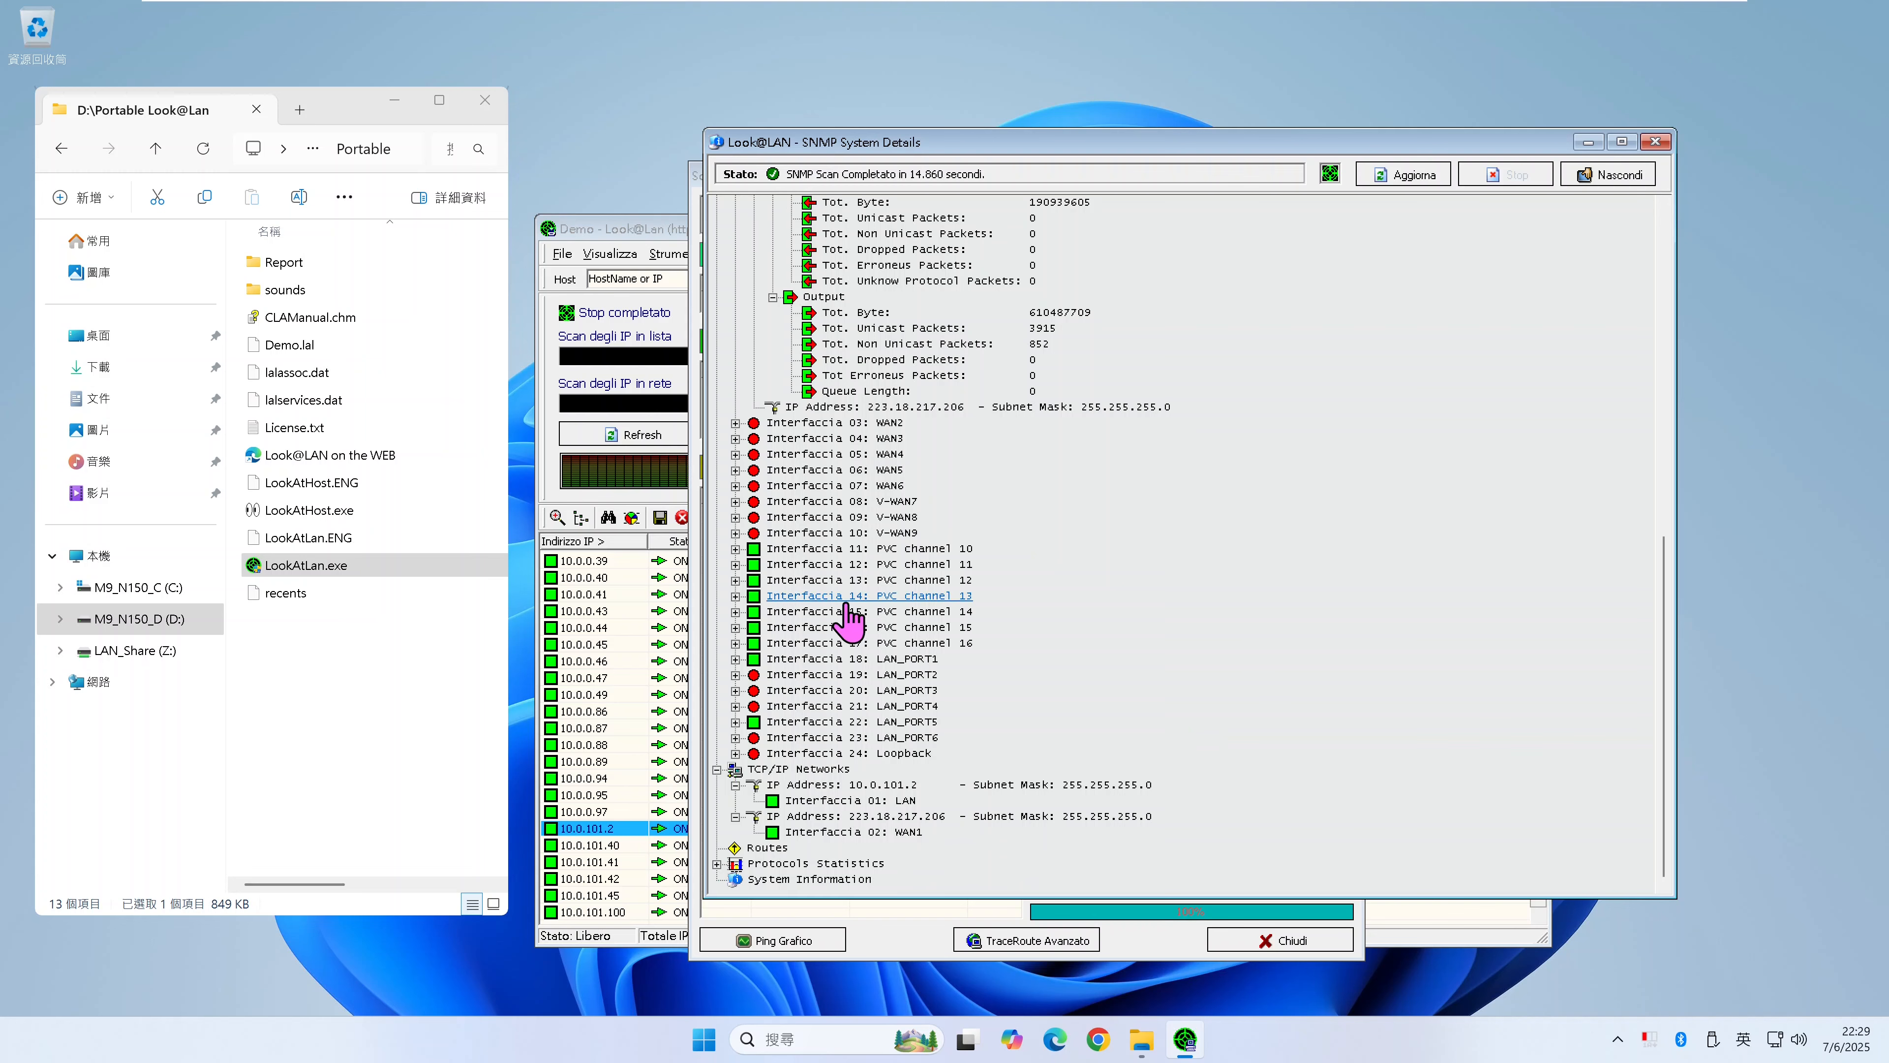
left_click(717, 864)
scroll(1056, 717, "down", 1)
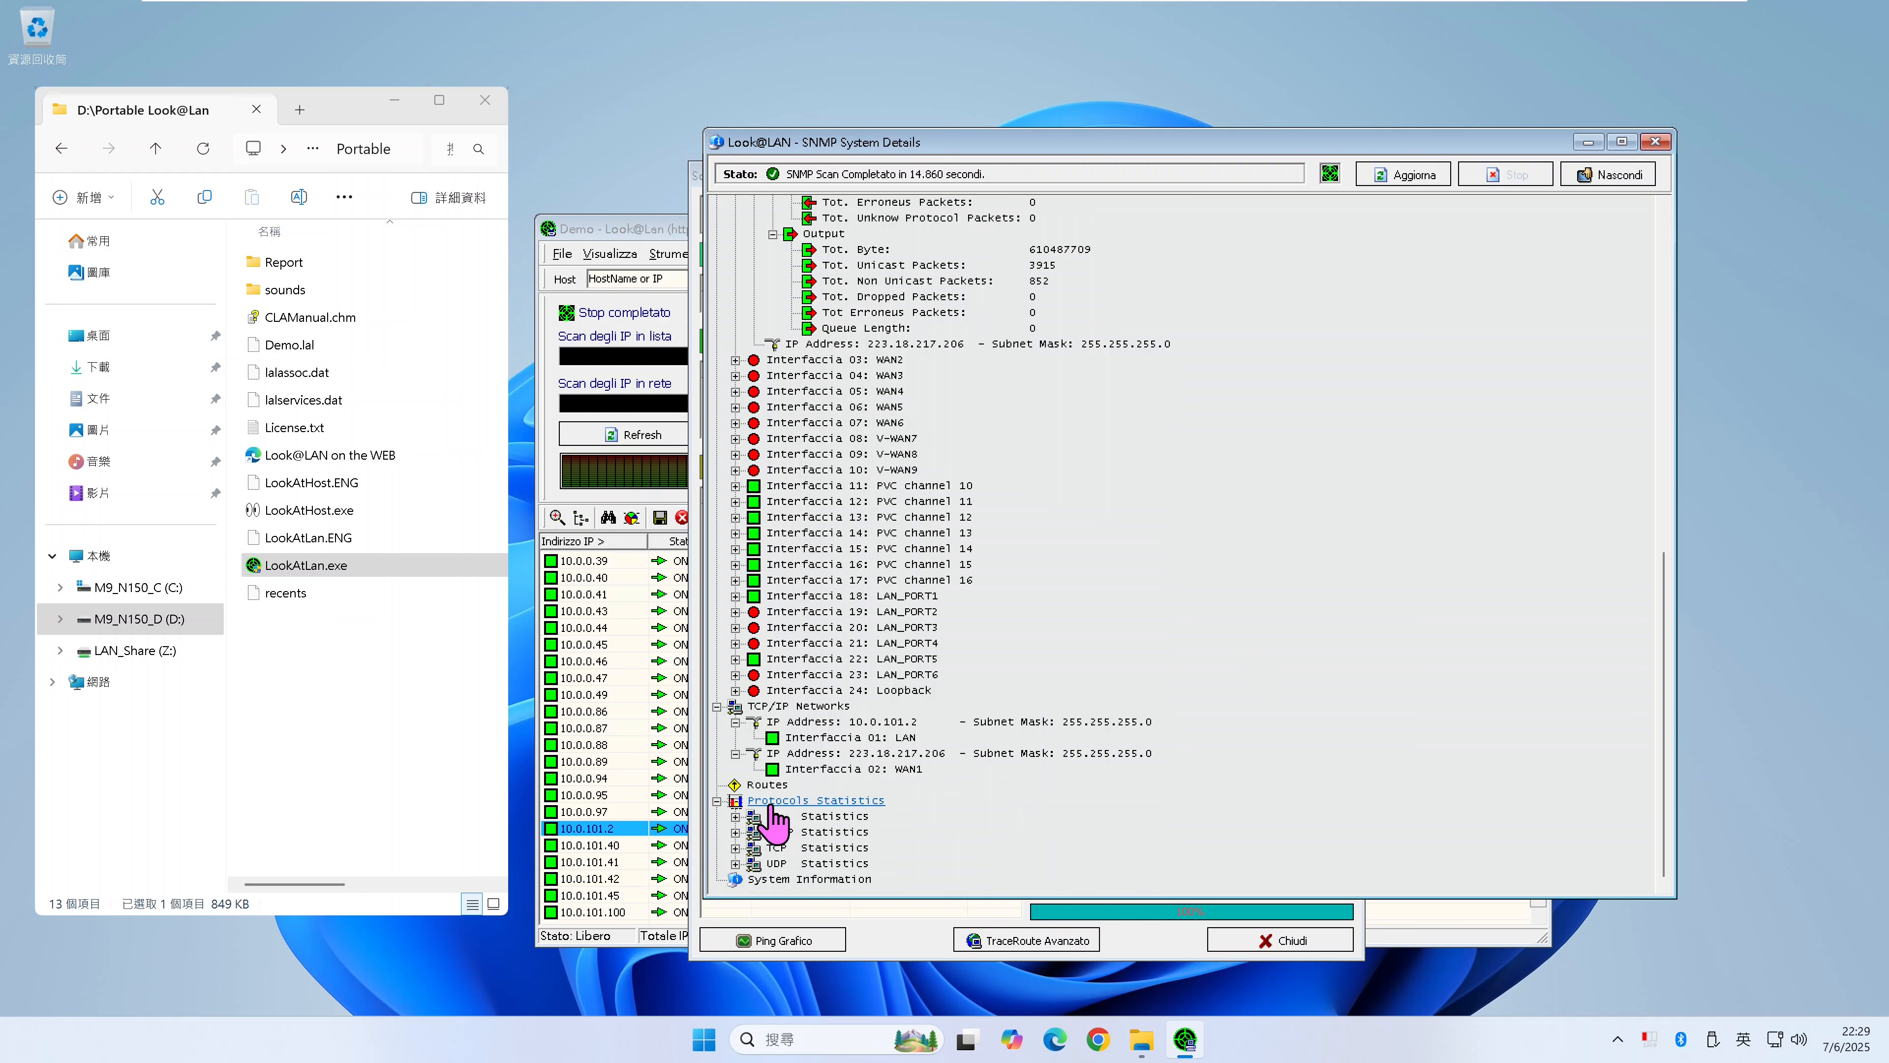
- Review IP Statistics (733489 received datagrams) and ICMP Statistics (14011 received, 13996 sent)
left_click(735, 816)
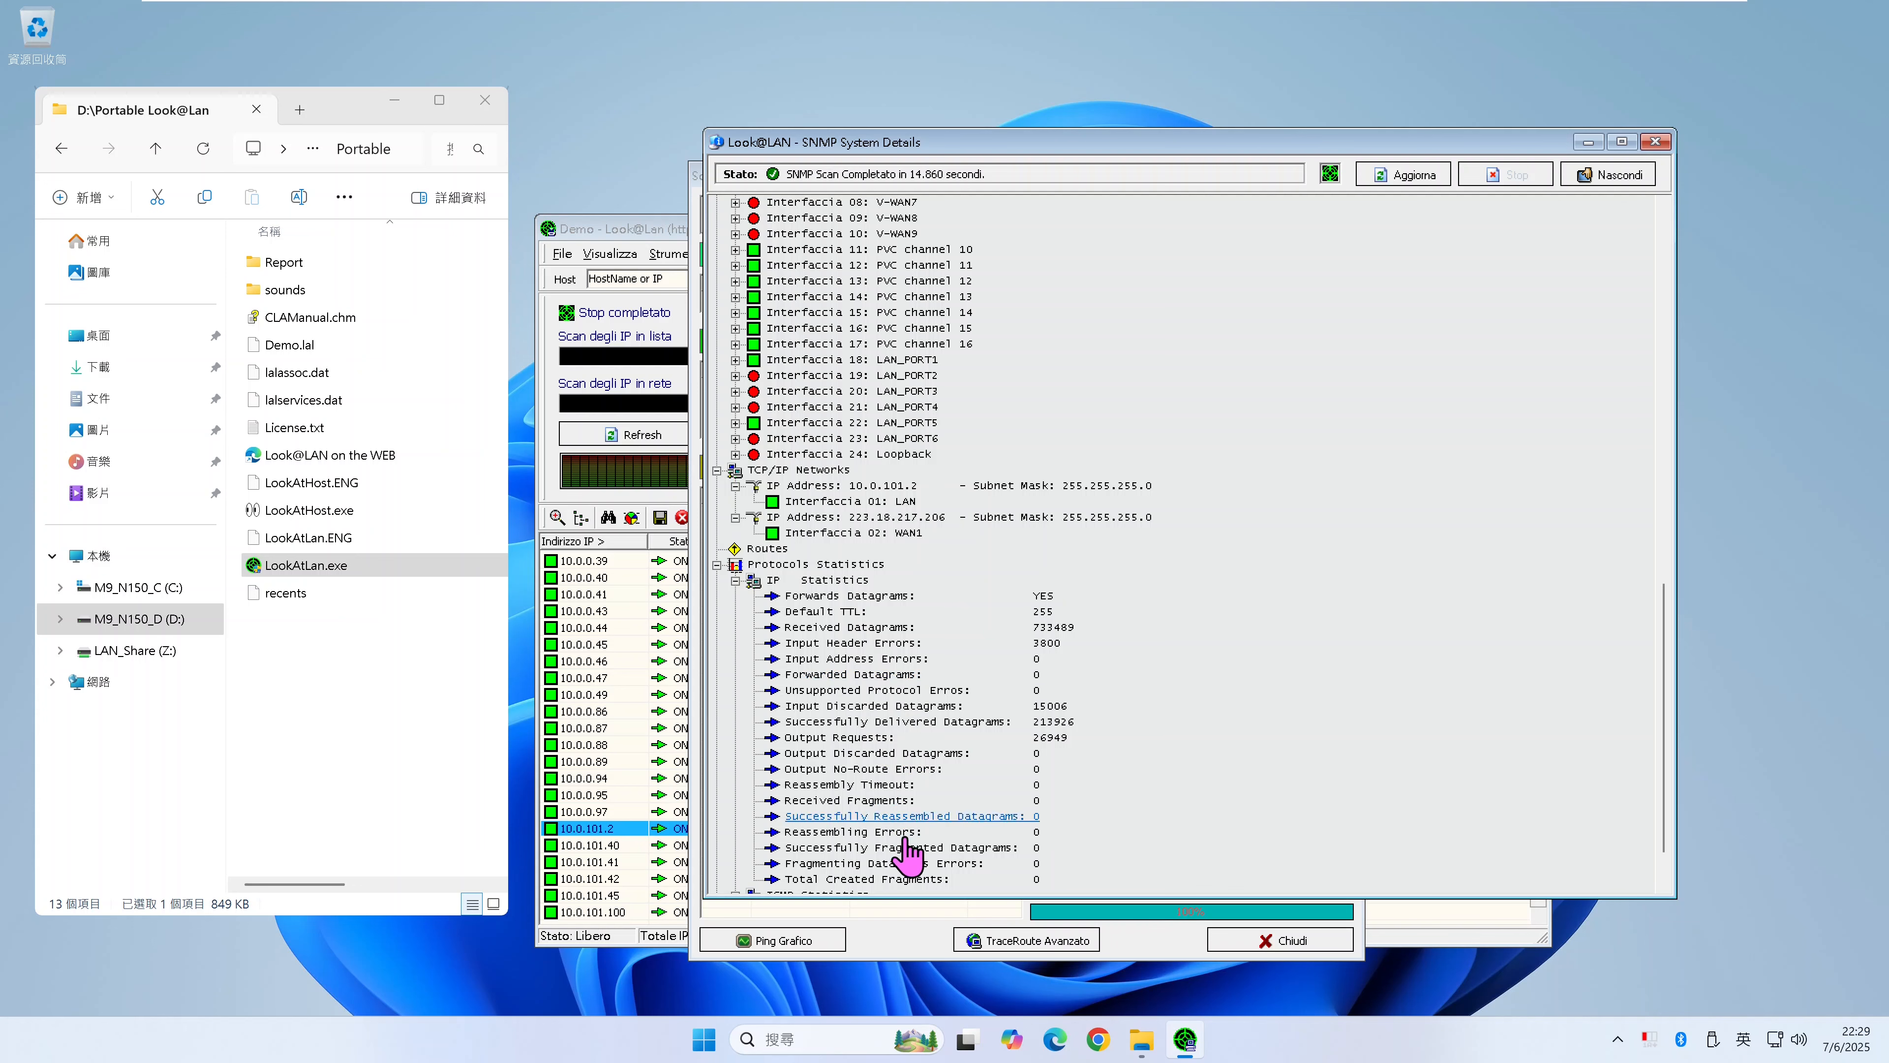
scroll(1123, 748, "down", 2)
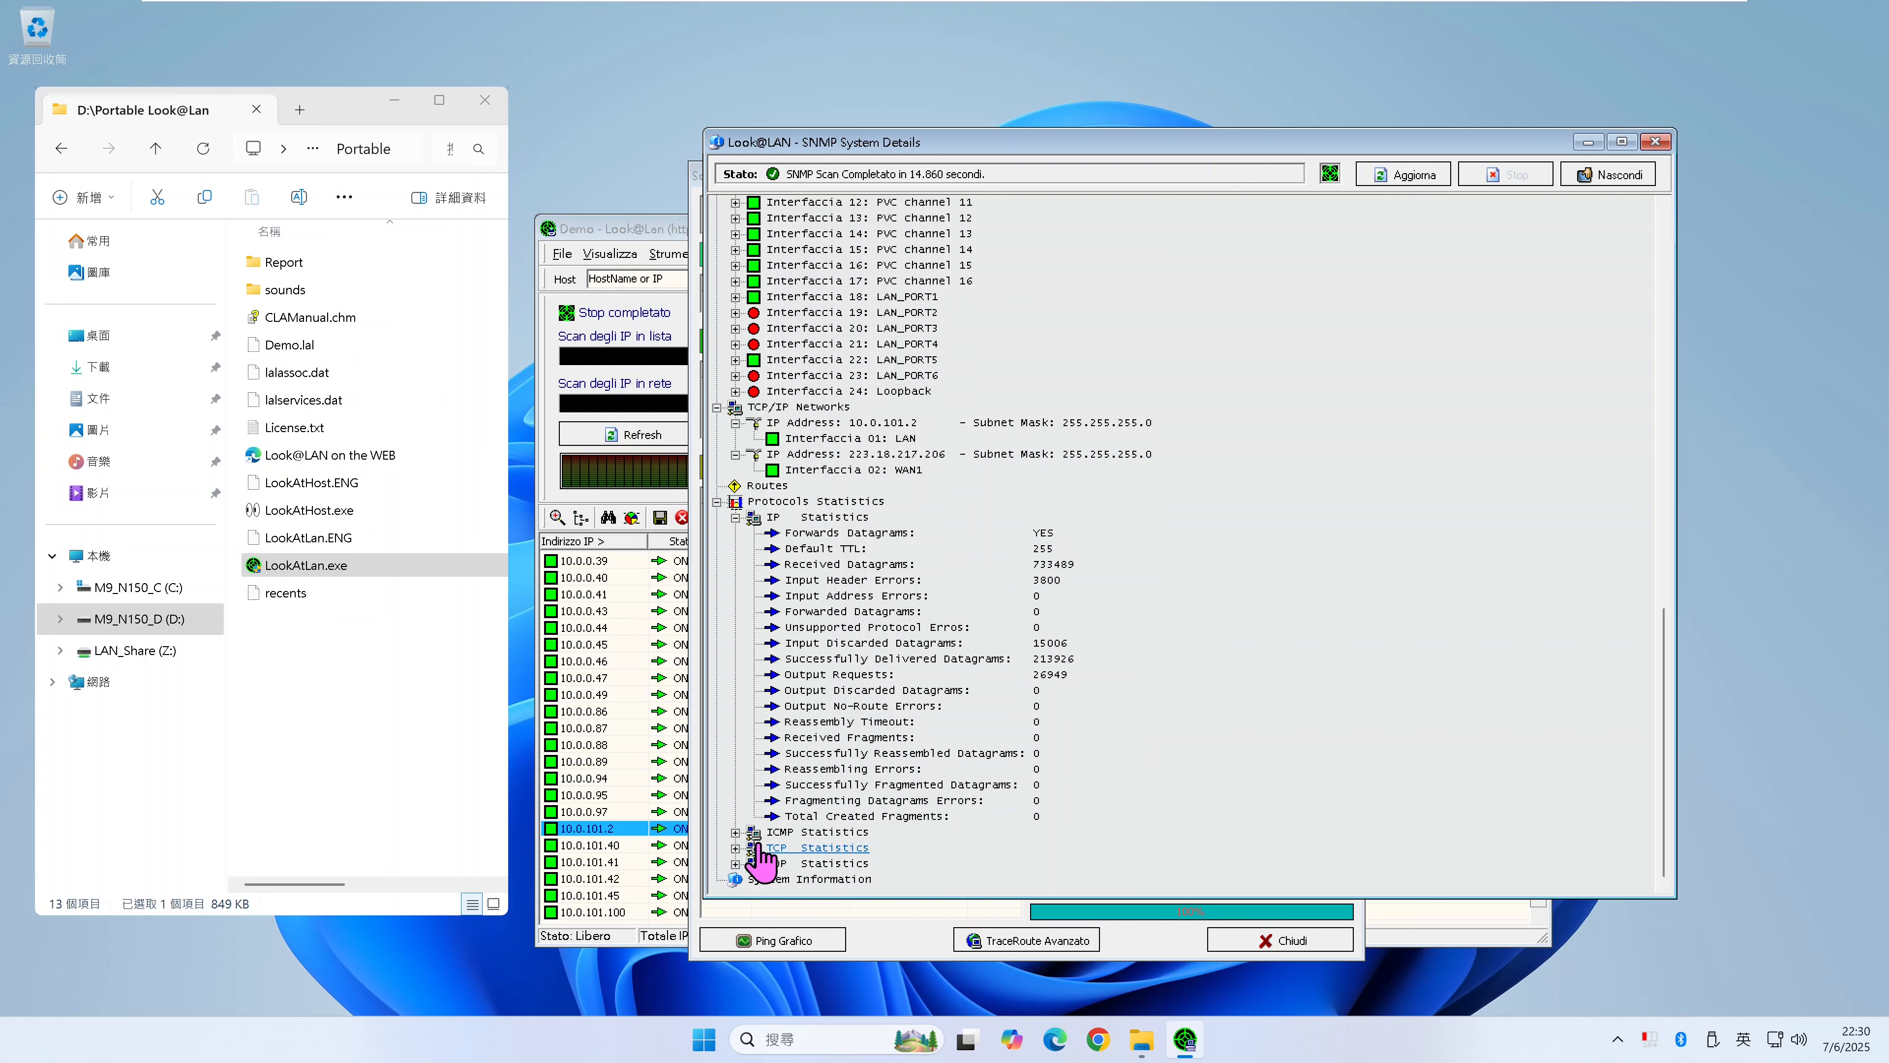
left_click(736, 832)
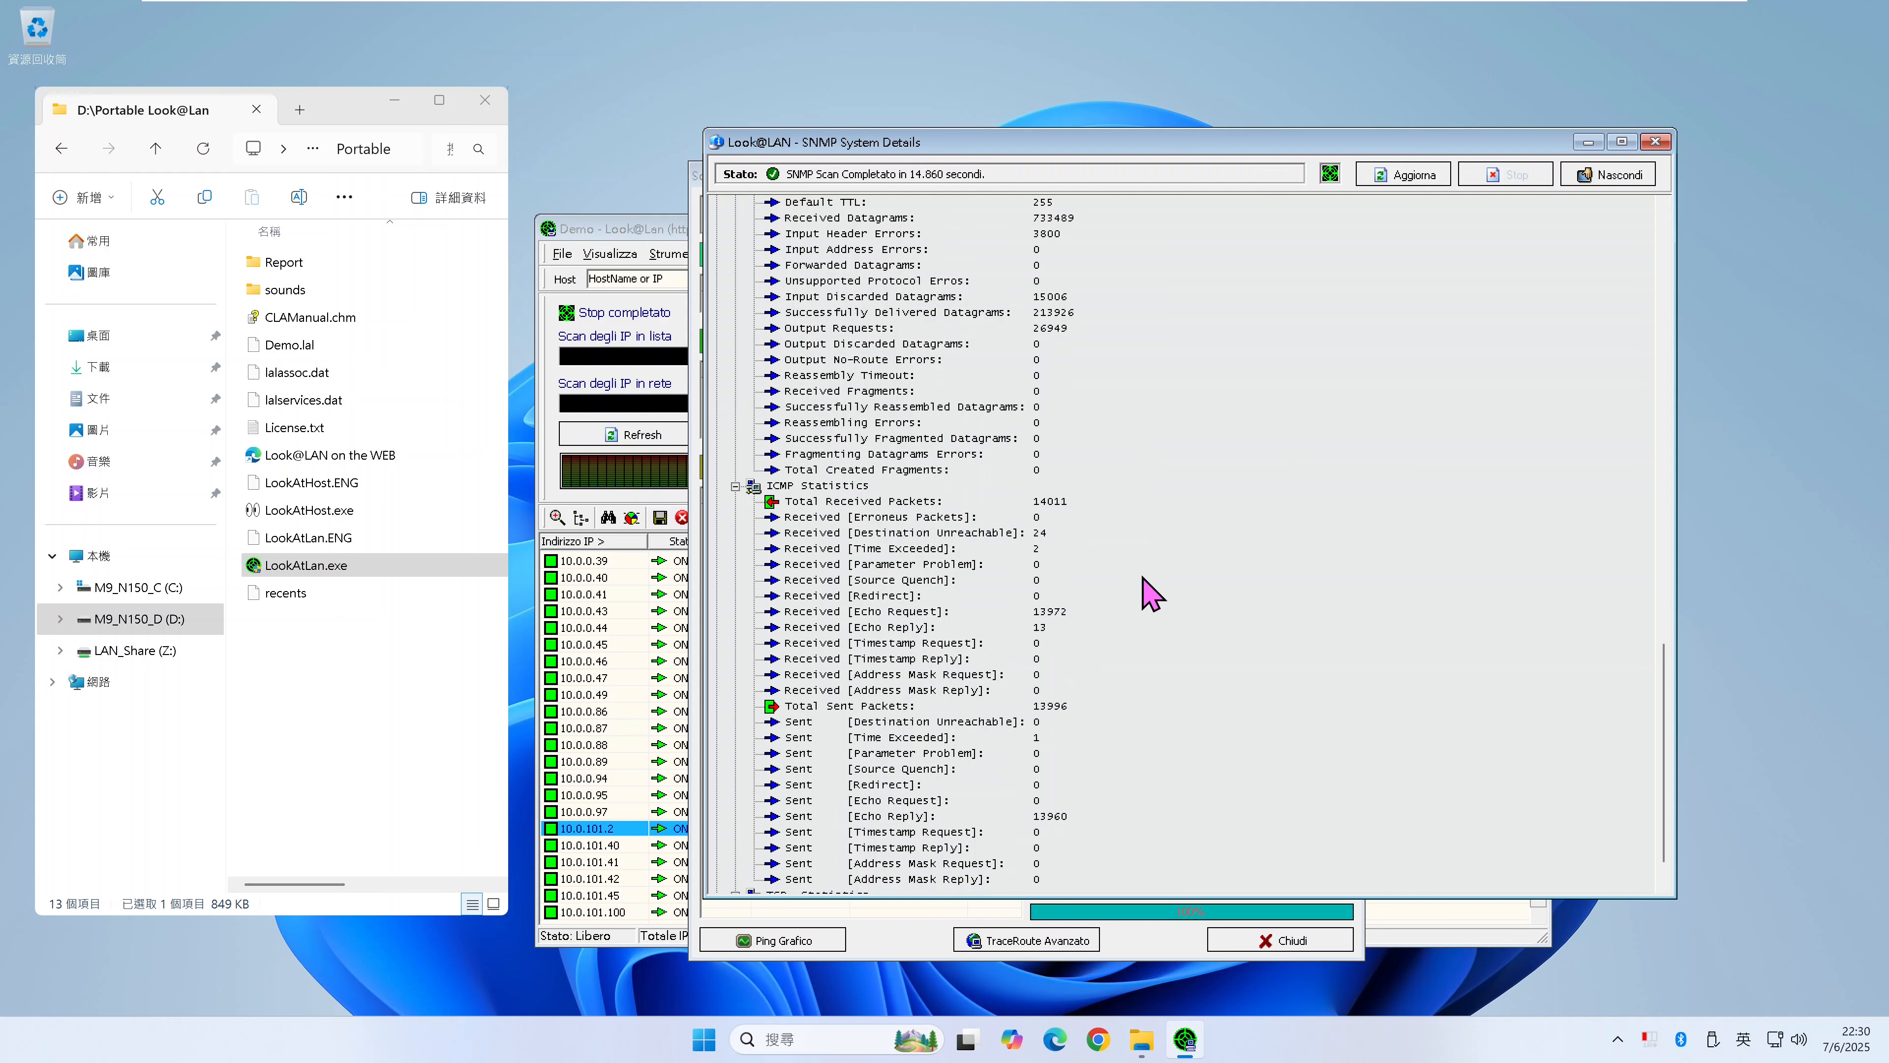
scroll(1152, 594, "up", 1)
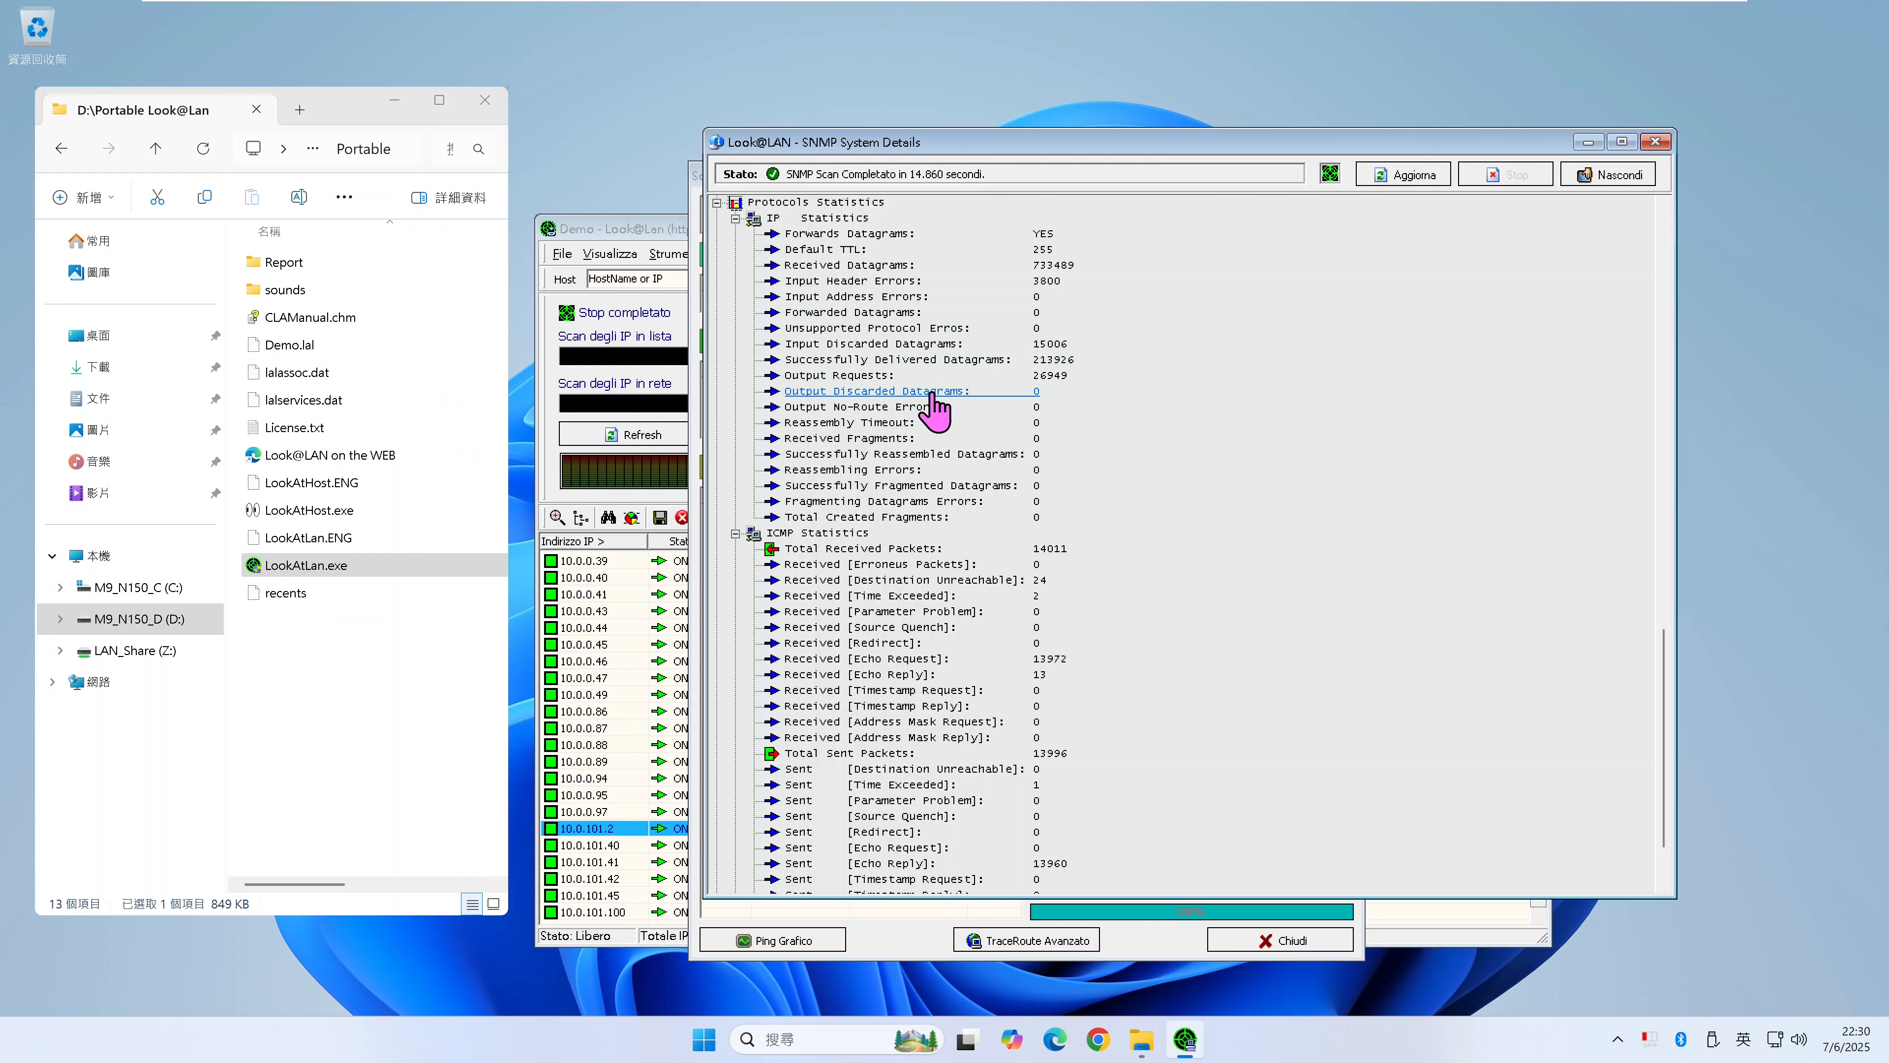
scroll(936, 409, "down", 2)
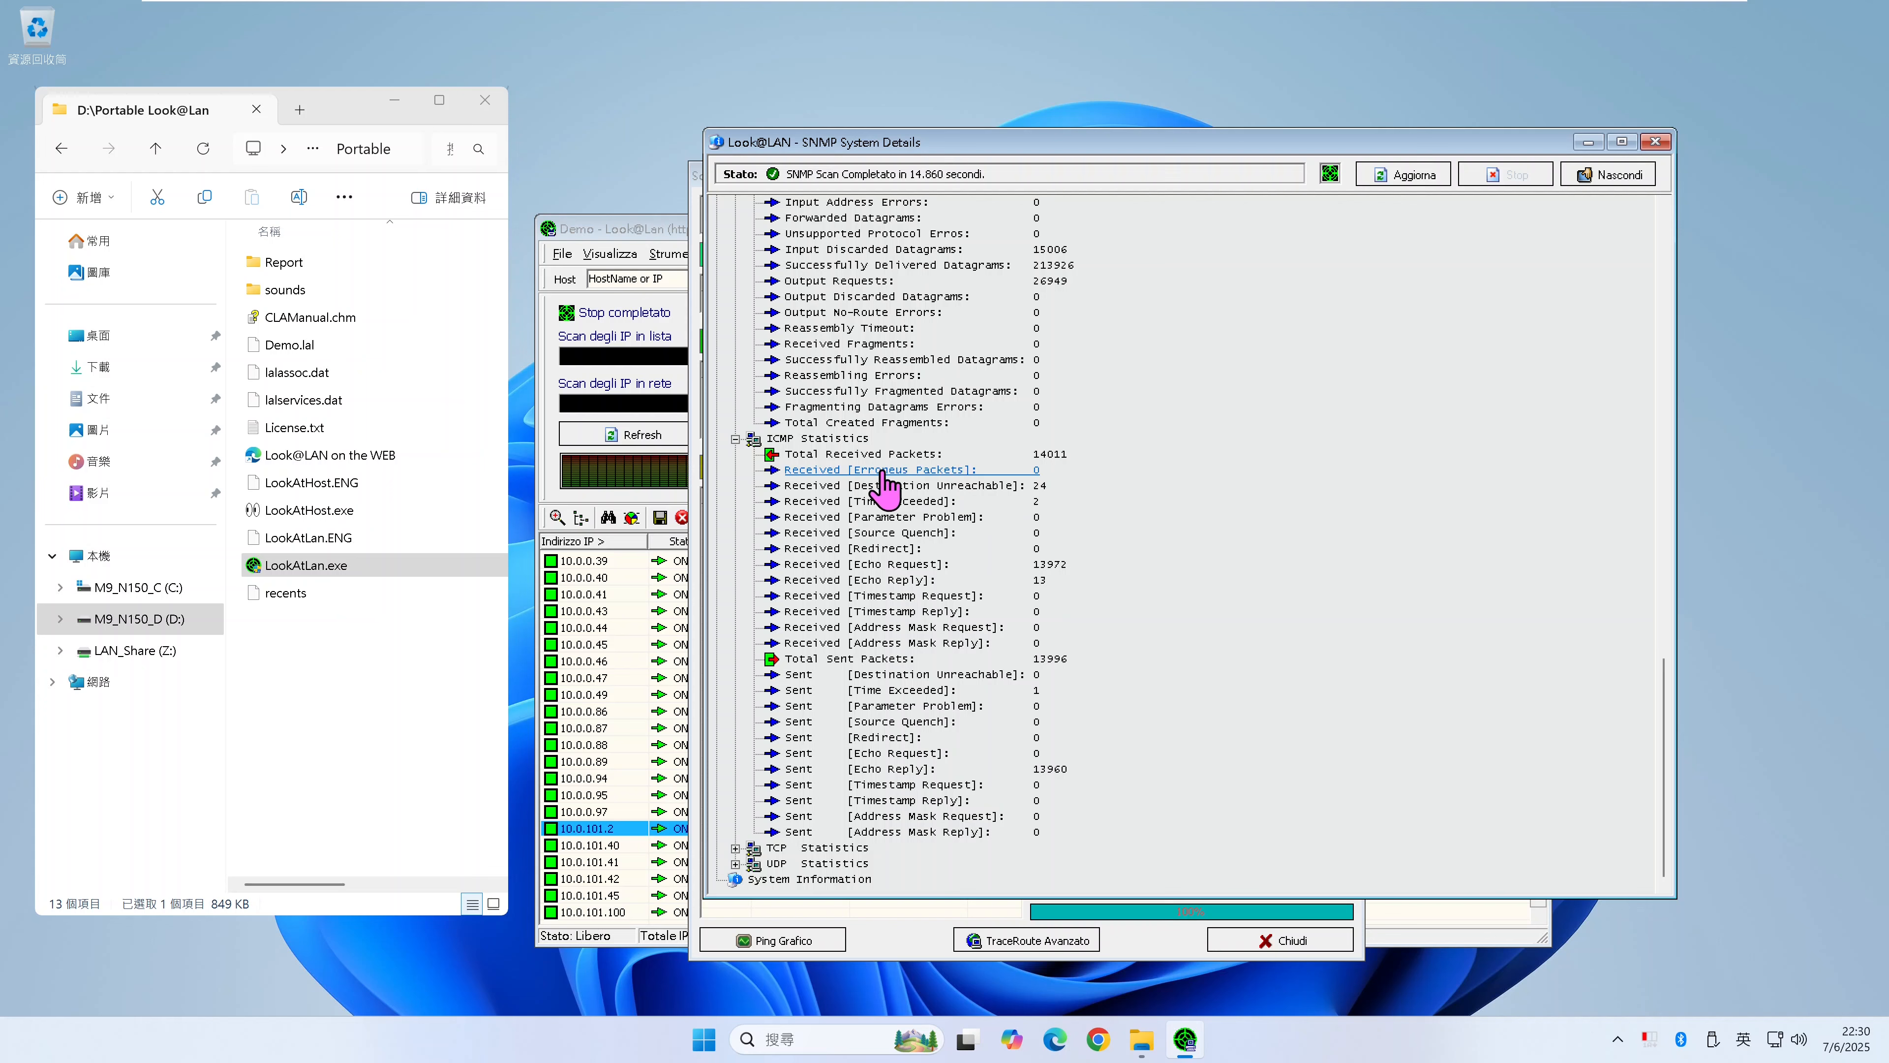
scroll(885, 487, "up", 1)
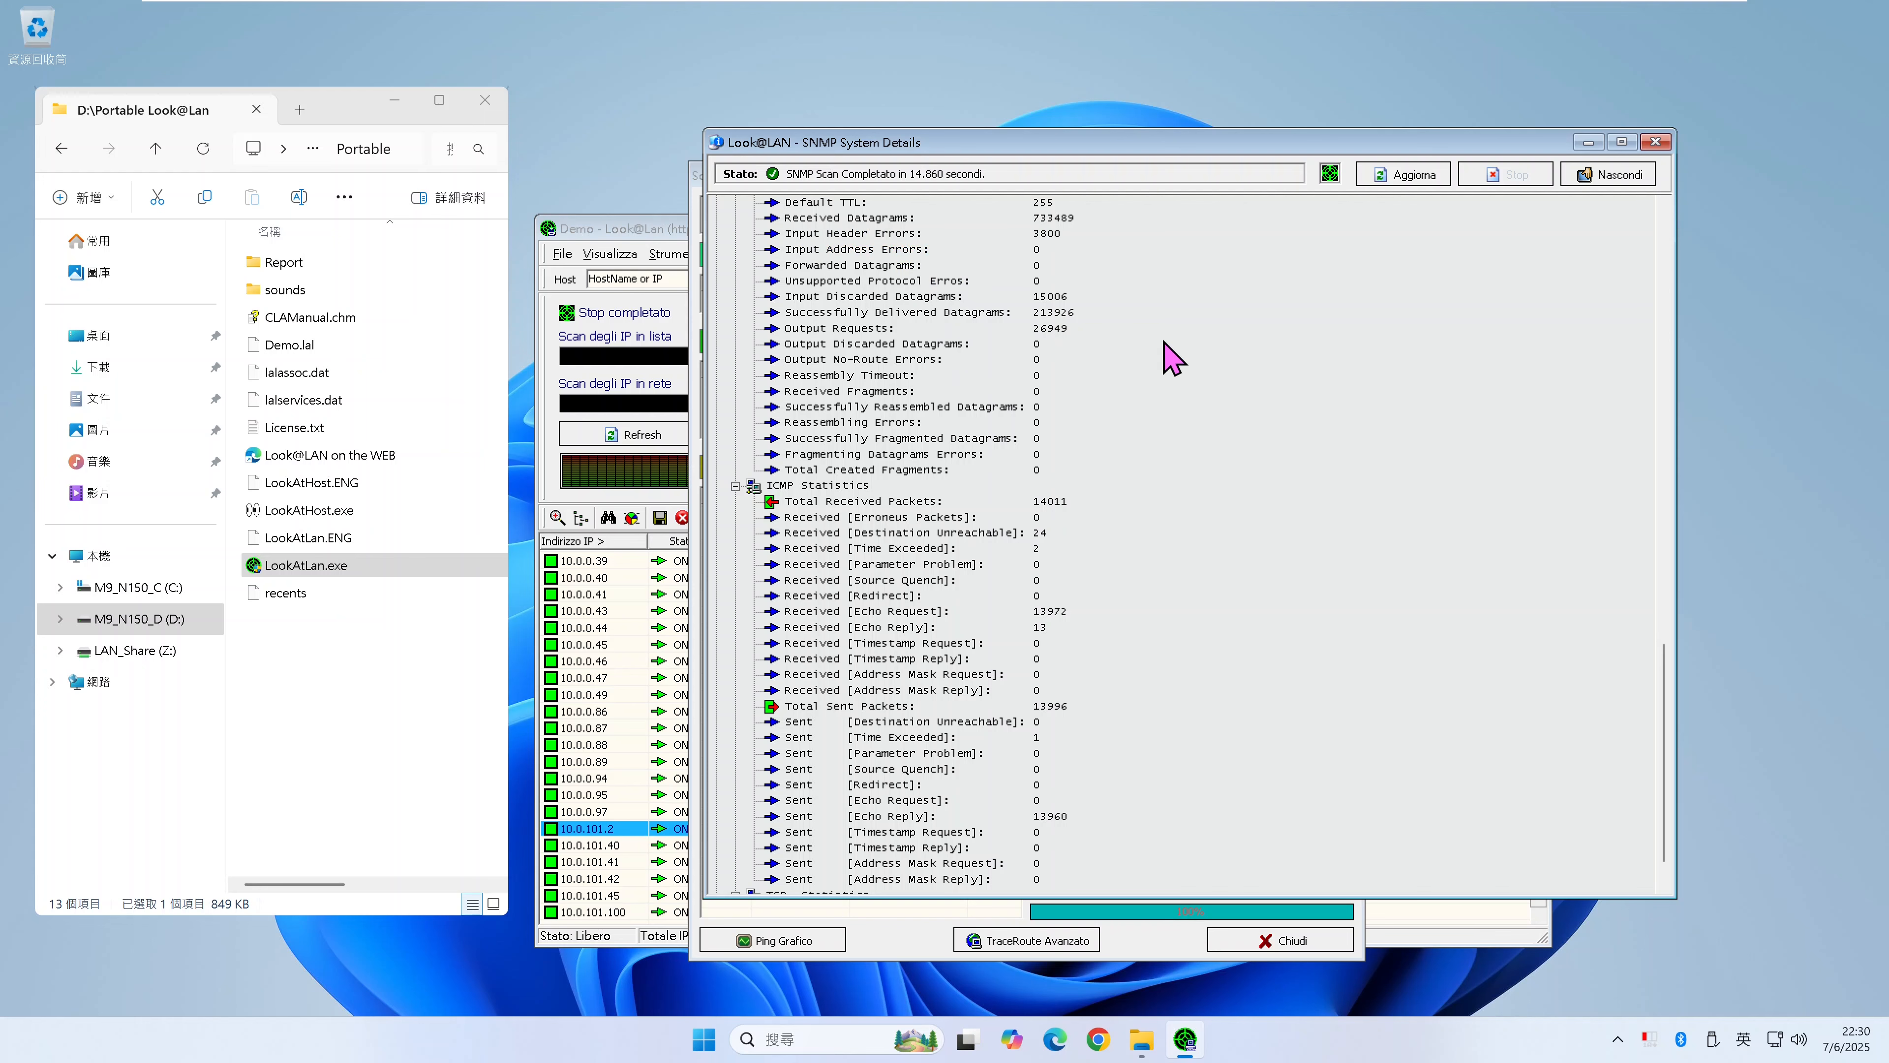
scroll(1173, 360, "up", 3)
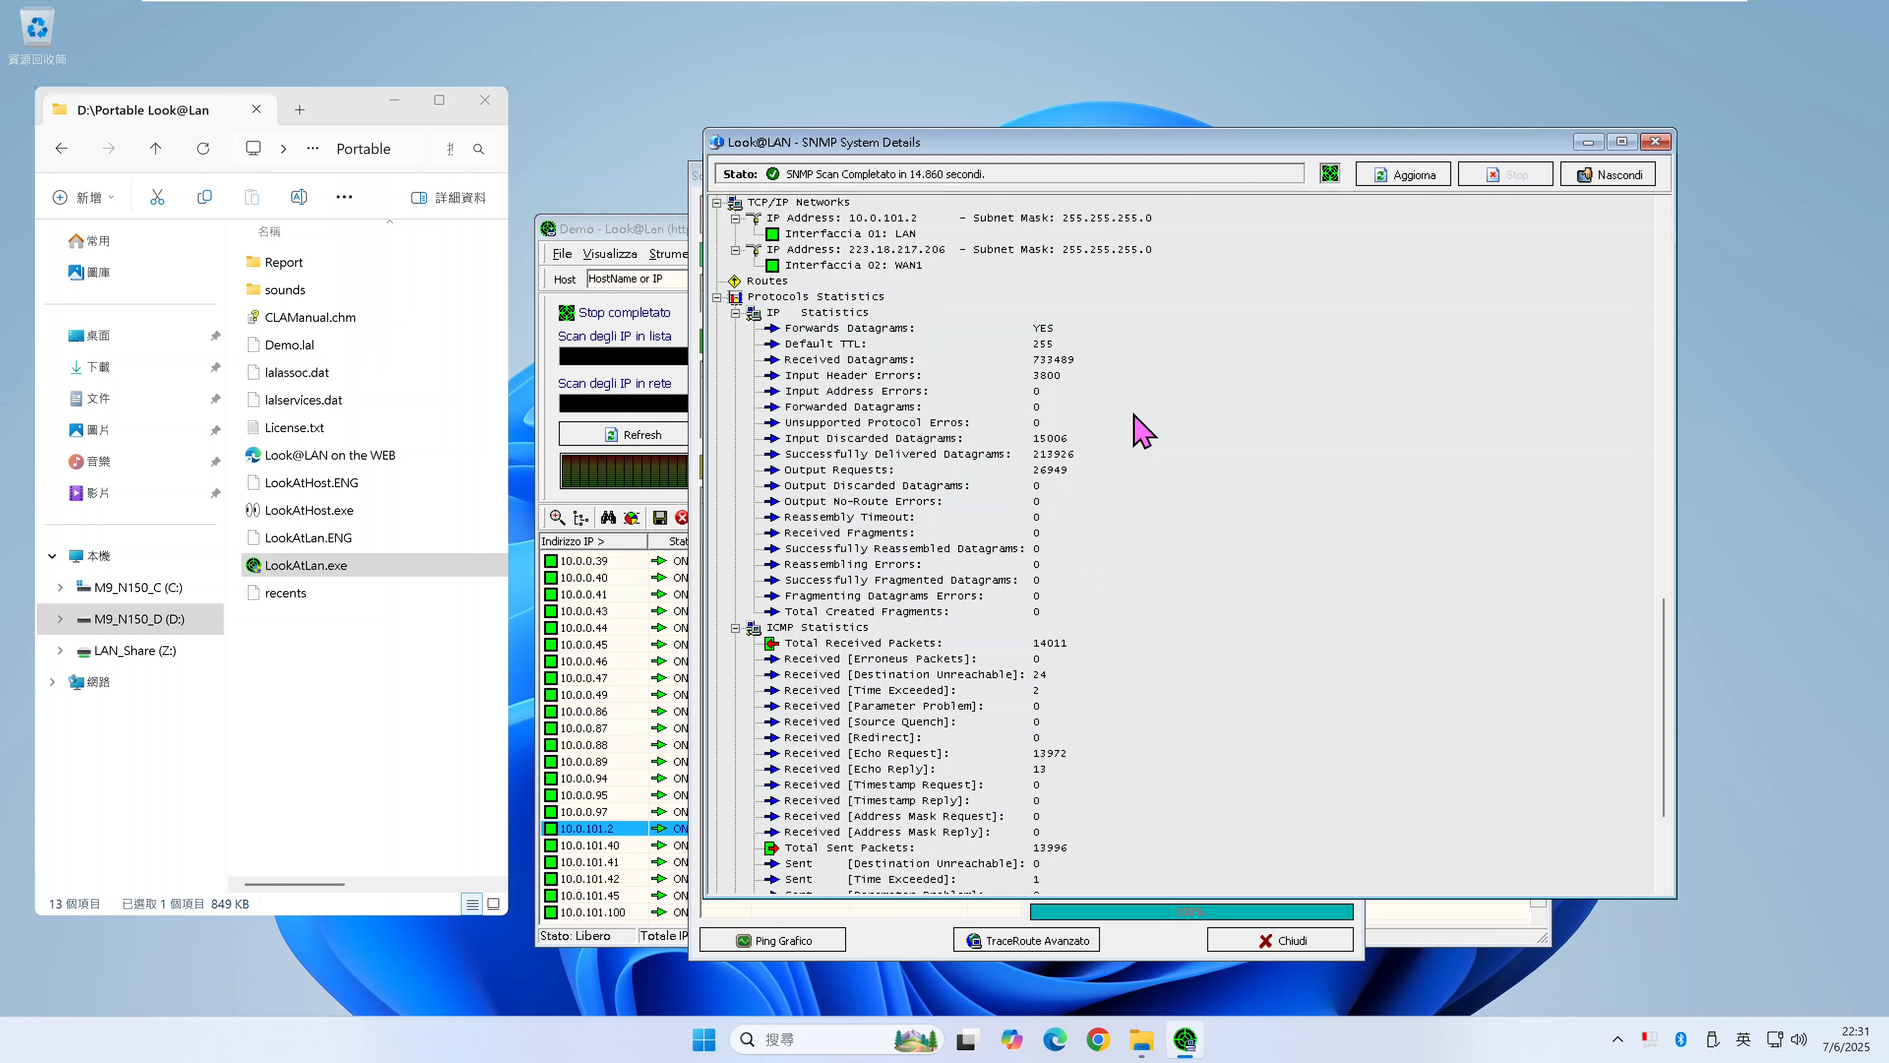
scroll(1128, 489, "down", 4)
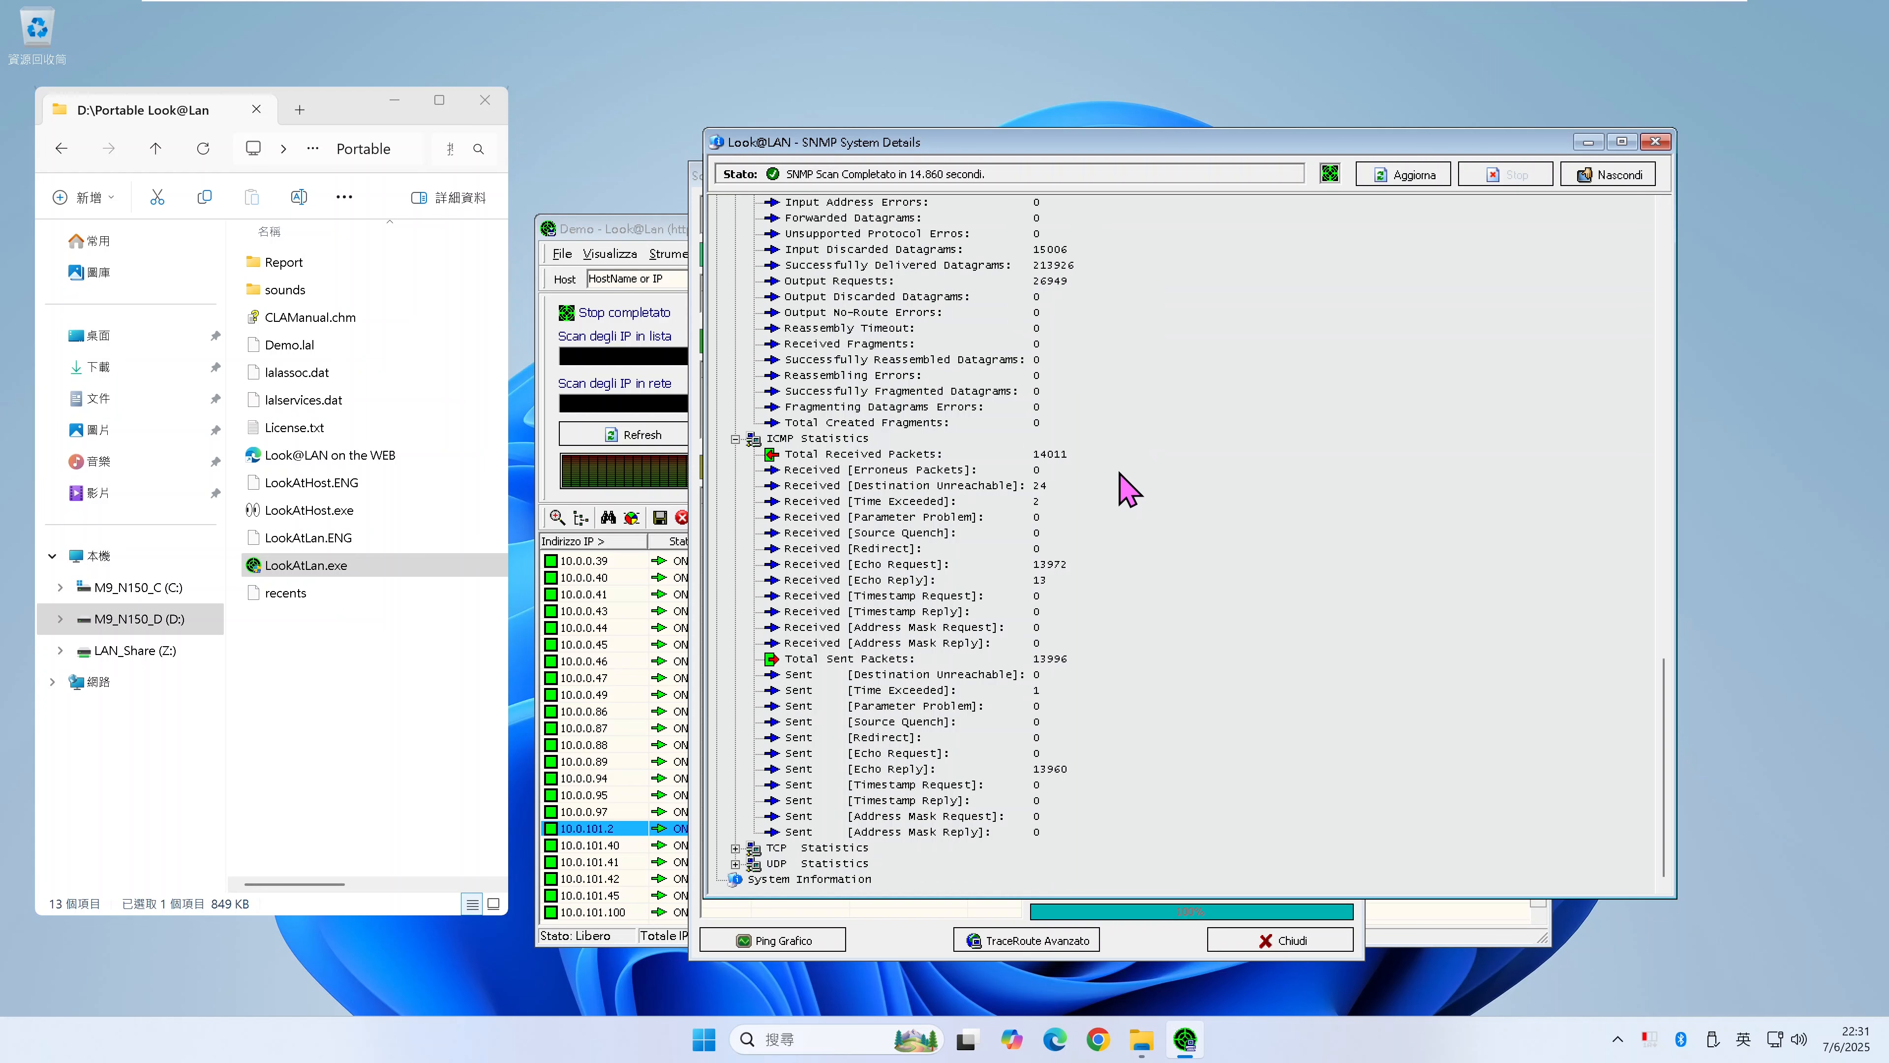
- Expand TCP Statistics, UDP Statistics and the UDP Active Connections list with address columns
left_click(736, 848)
scroll(959, 647, "down", 4)
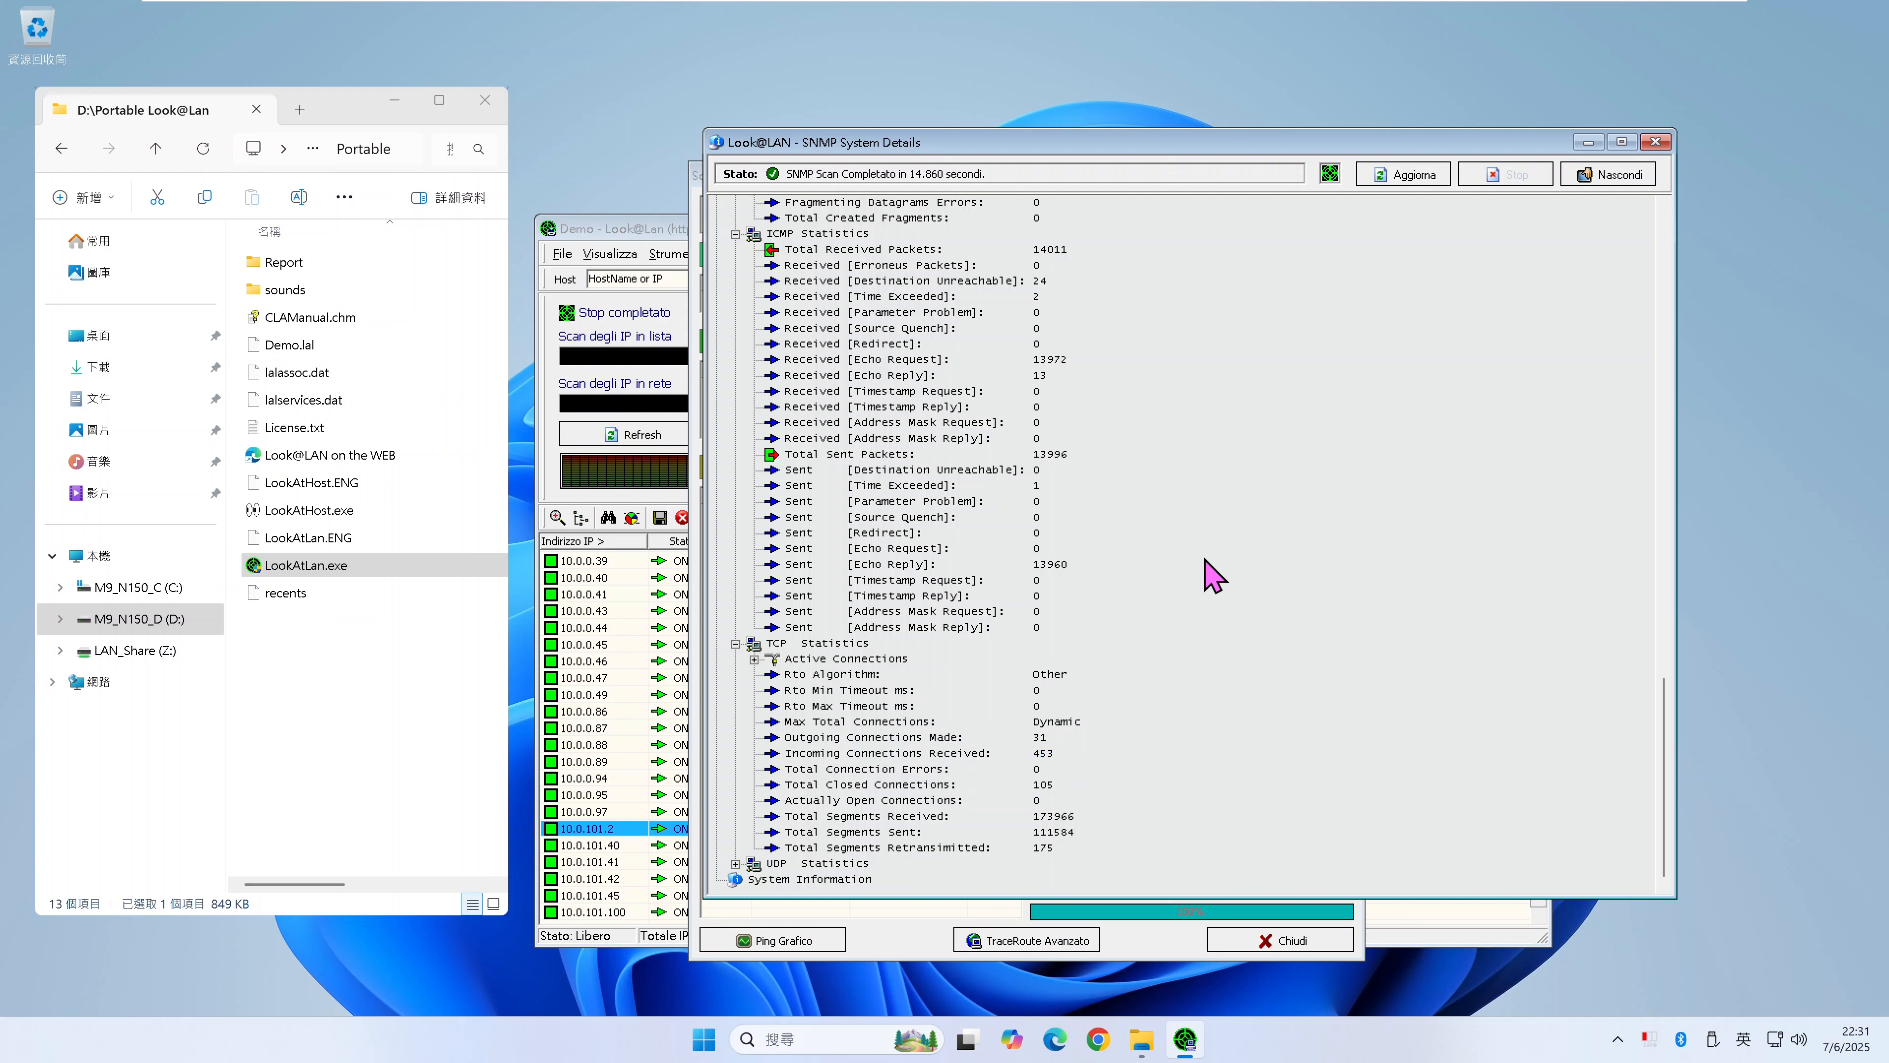
left_click(735, 863)
scroll(1198, 623, "down", 1)
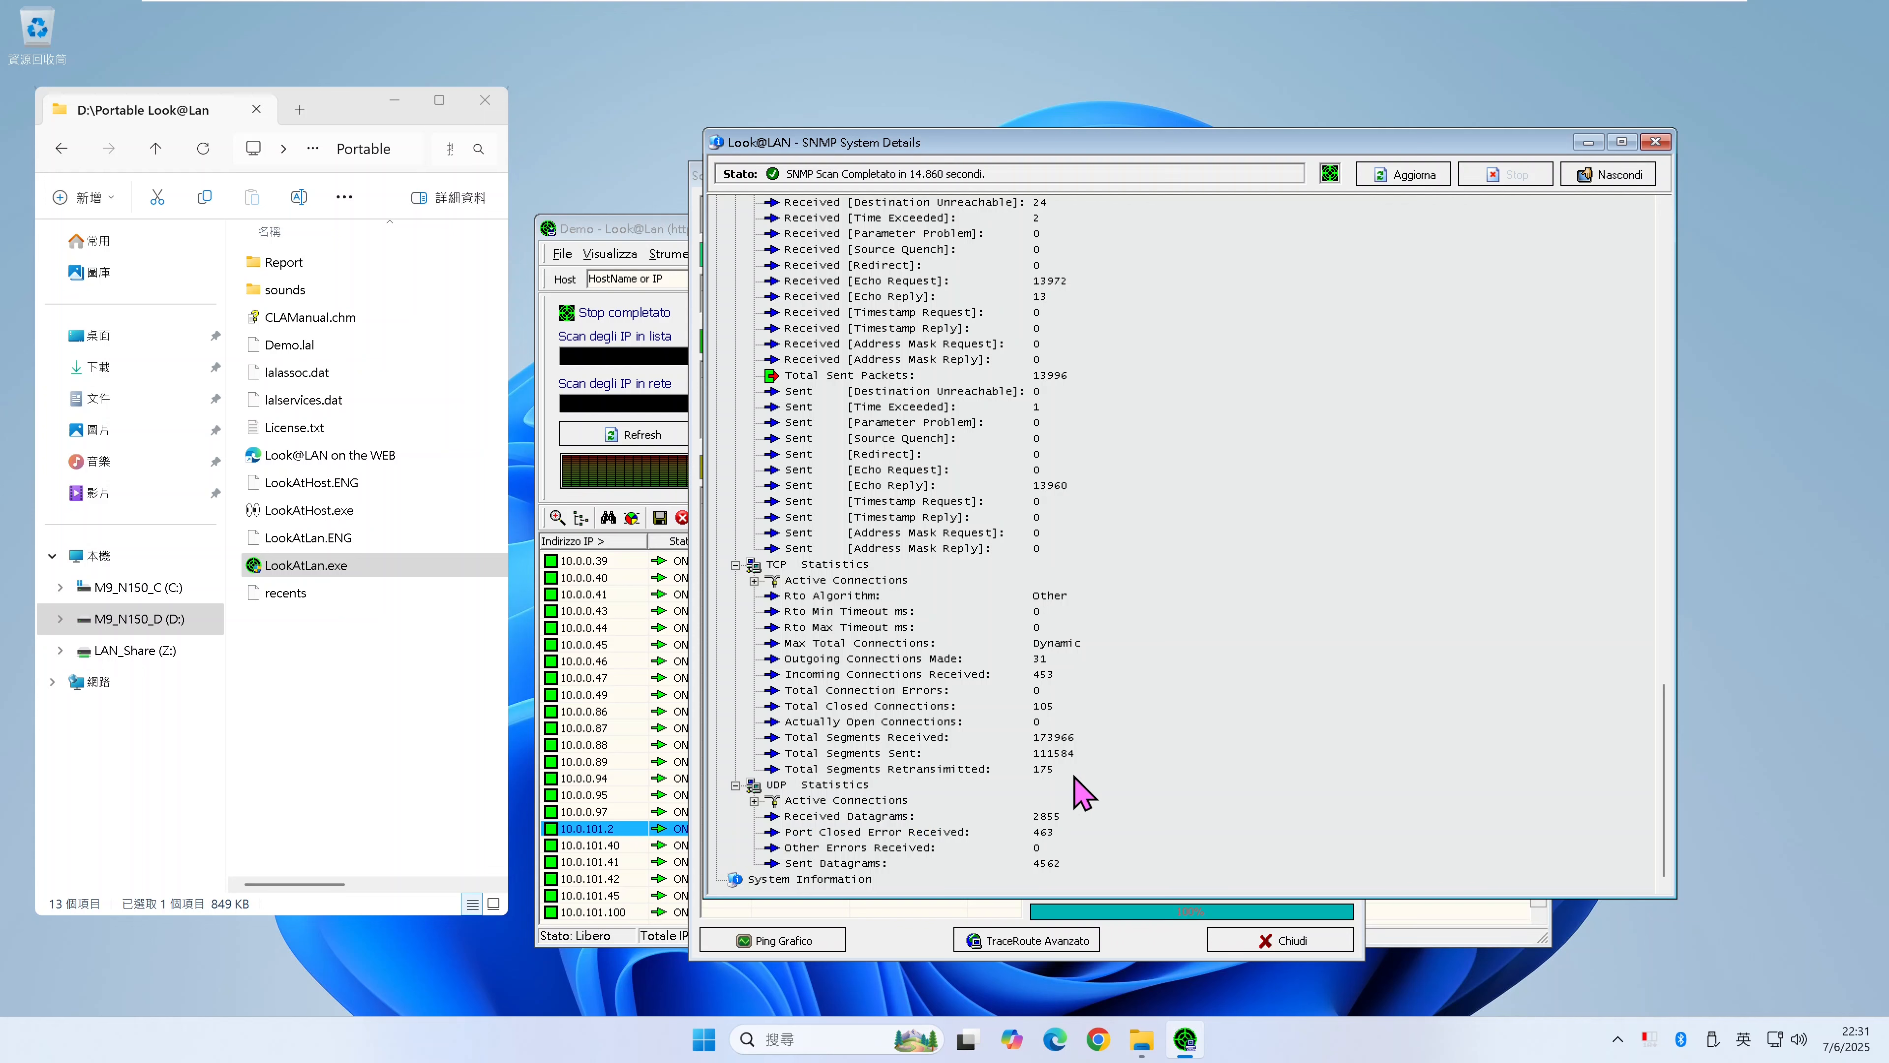
left_click(754, 801)
scroll(1201, 623, "down", 1)
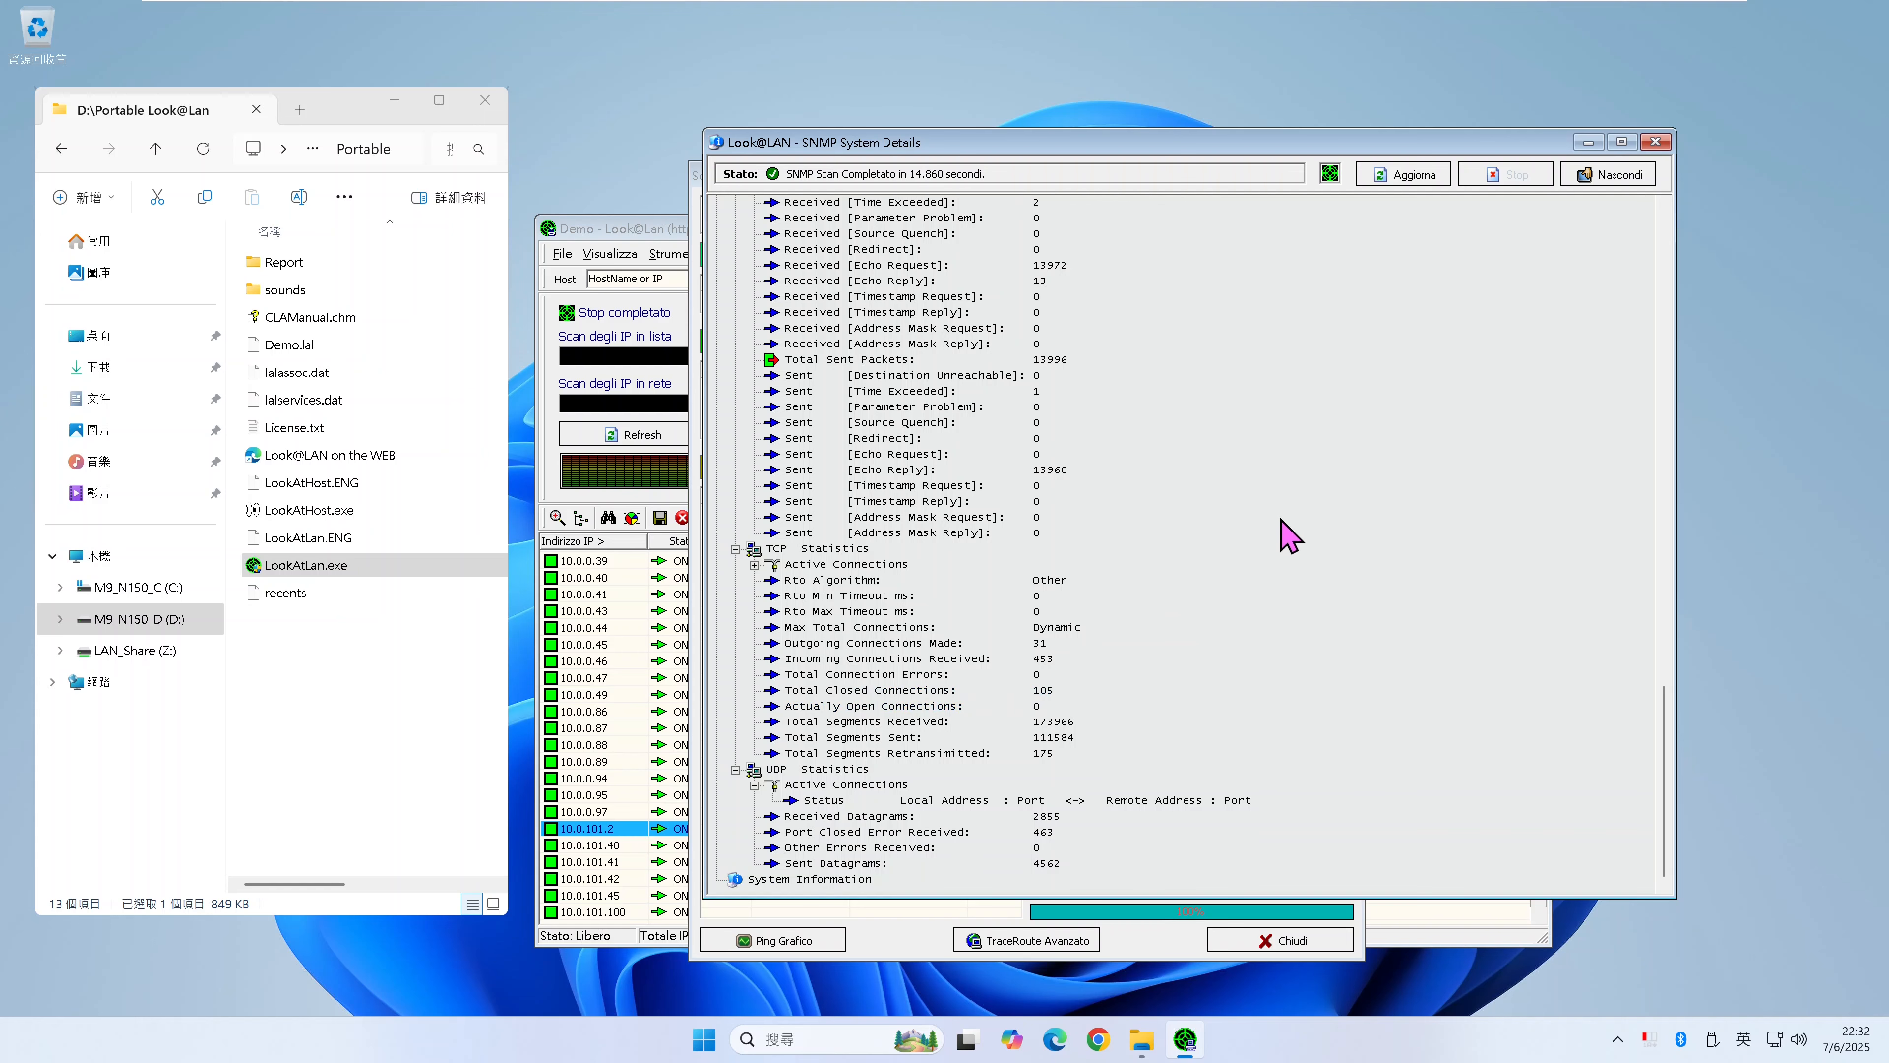
- Close the SNMP System Details window, returning to the 10.0.101.2 deep scan
scroll(1290, 534, "up", 15)
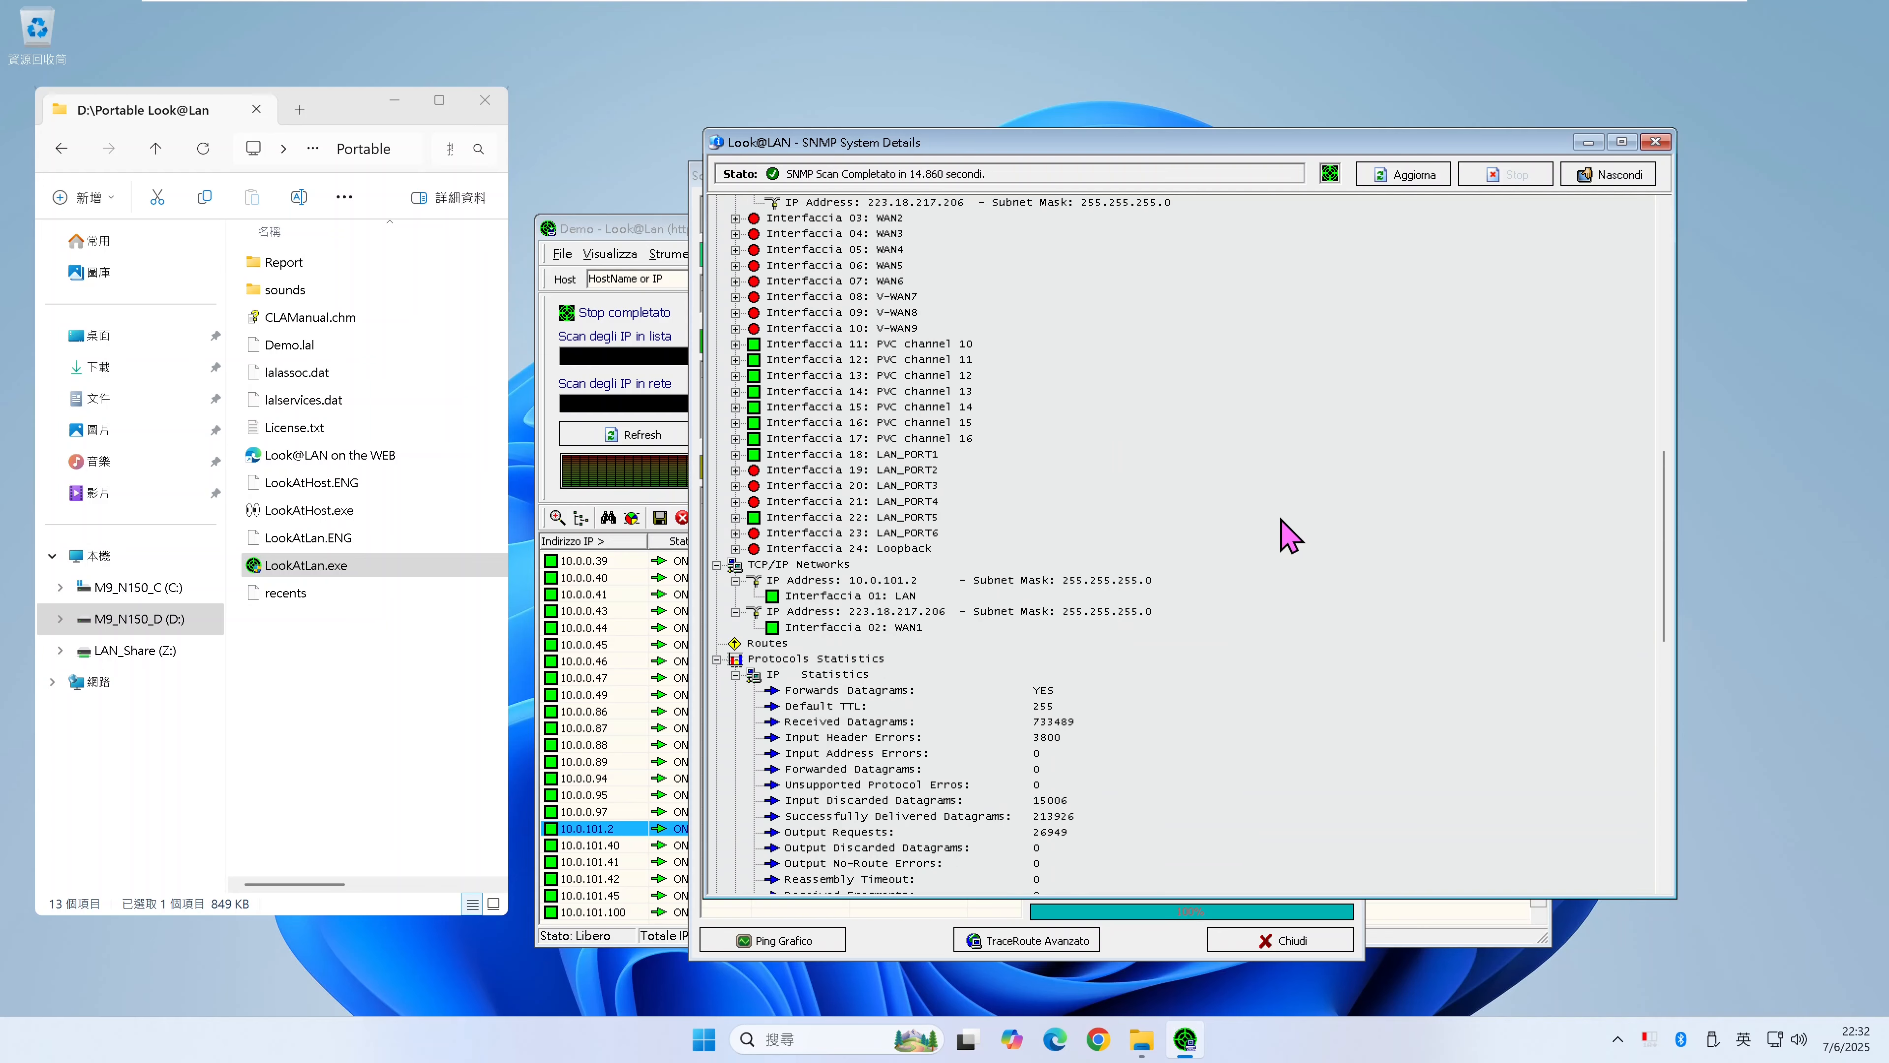
scroll(1290, 535, "up", 18)
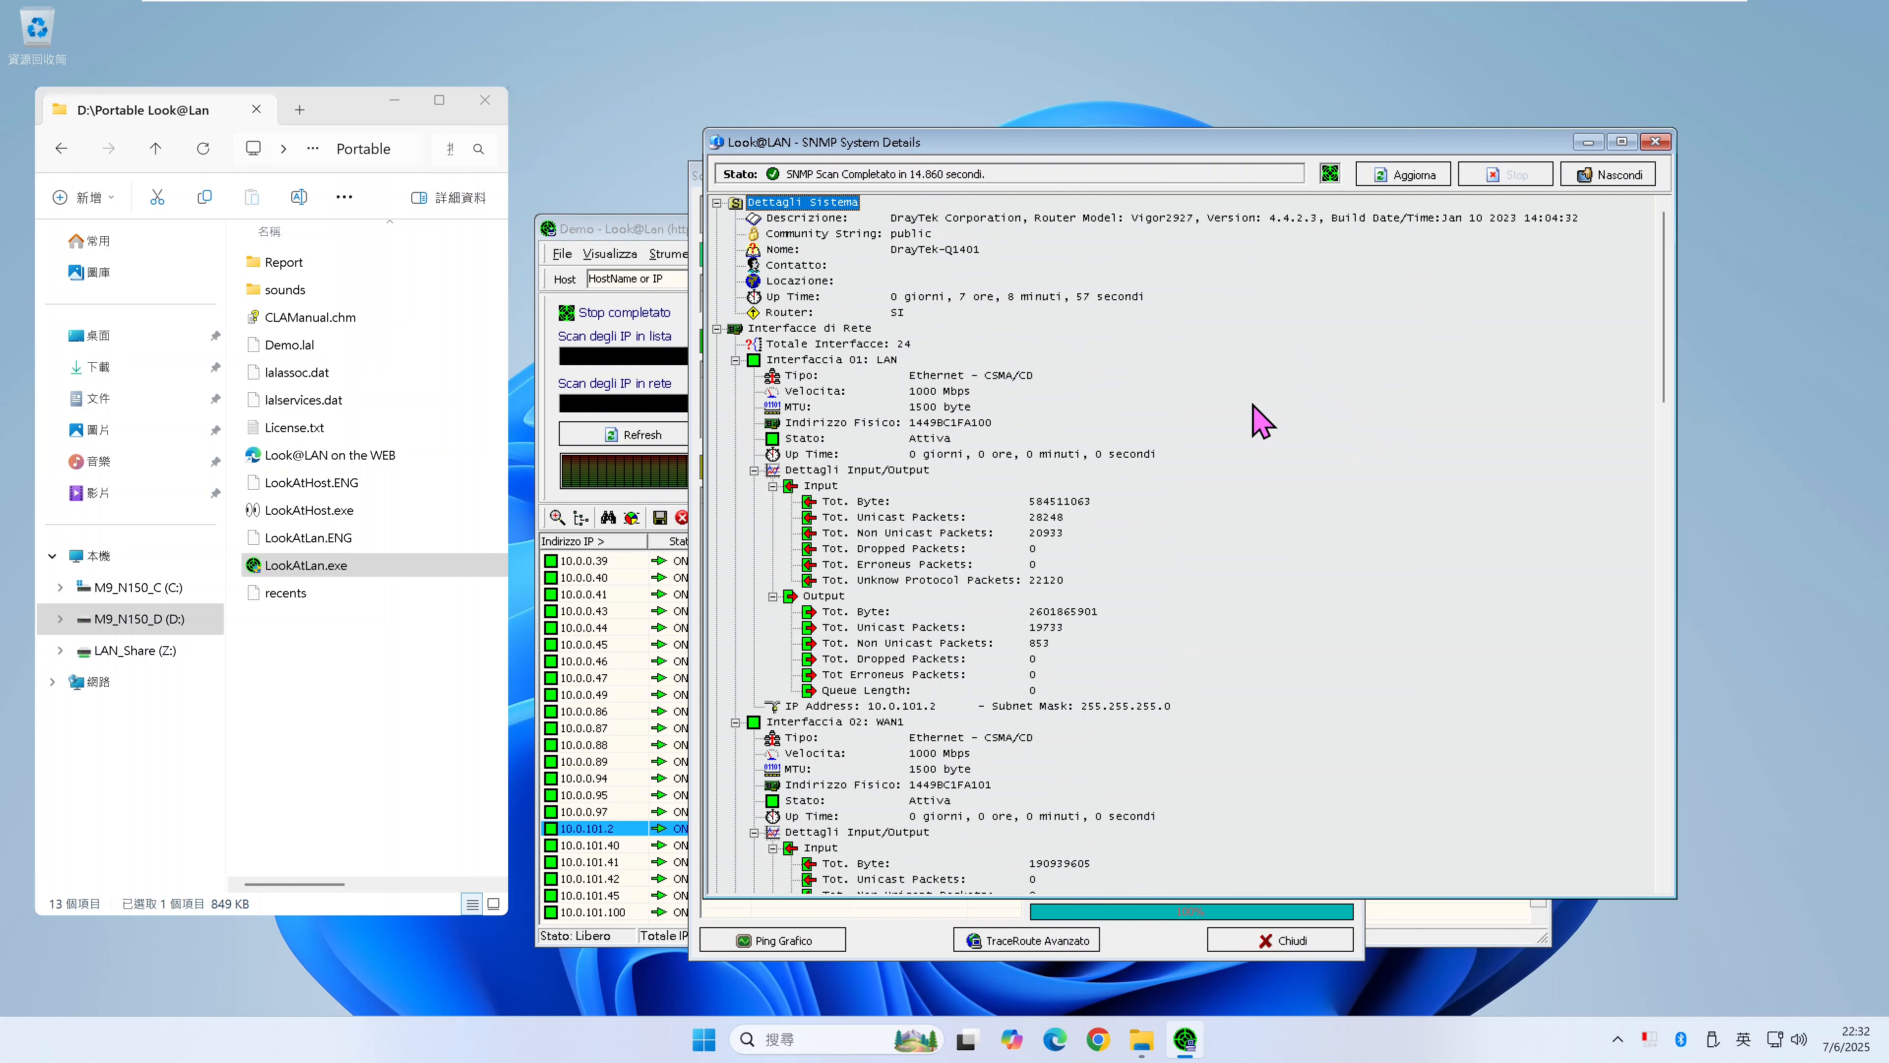
scroll(1263, 422, "down", 10)
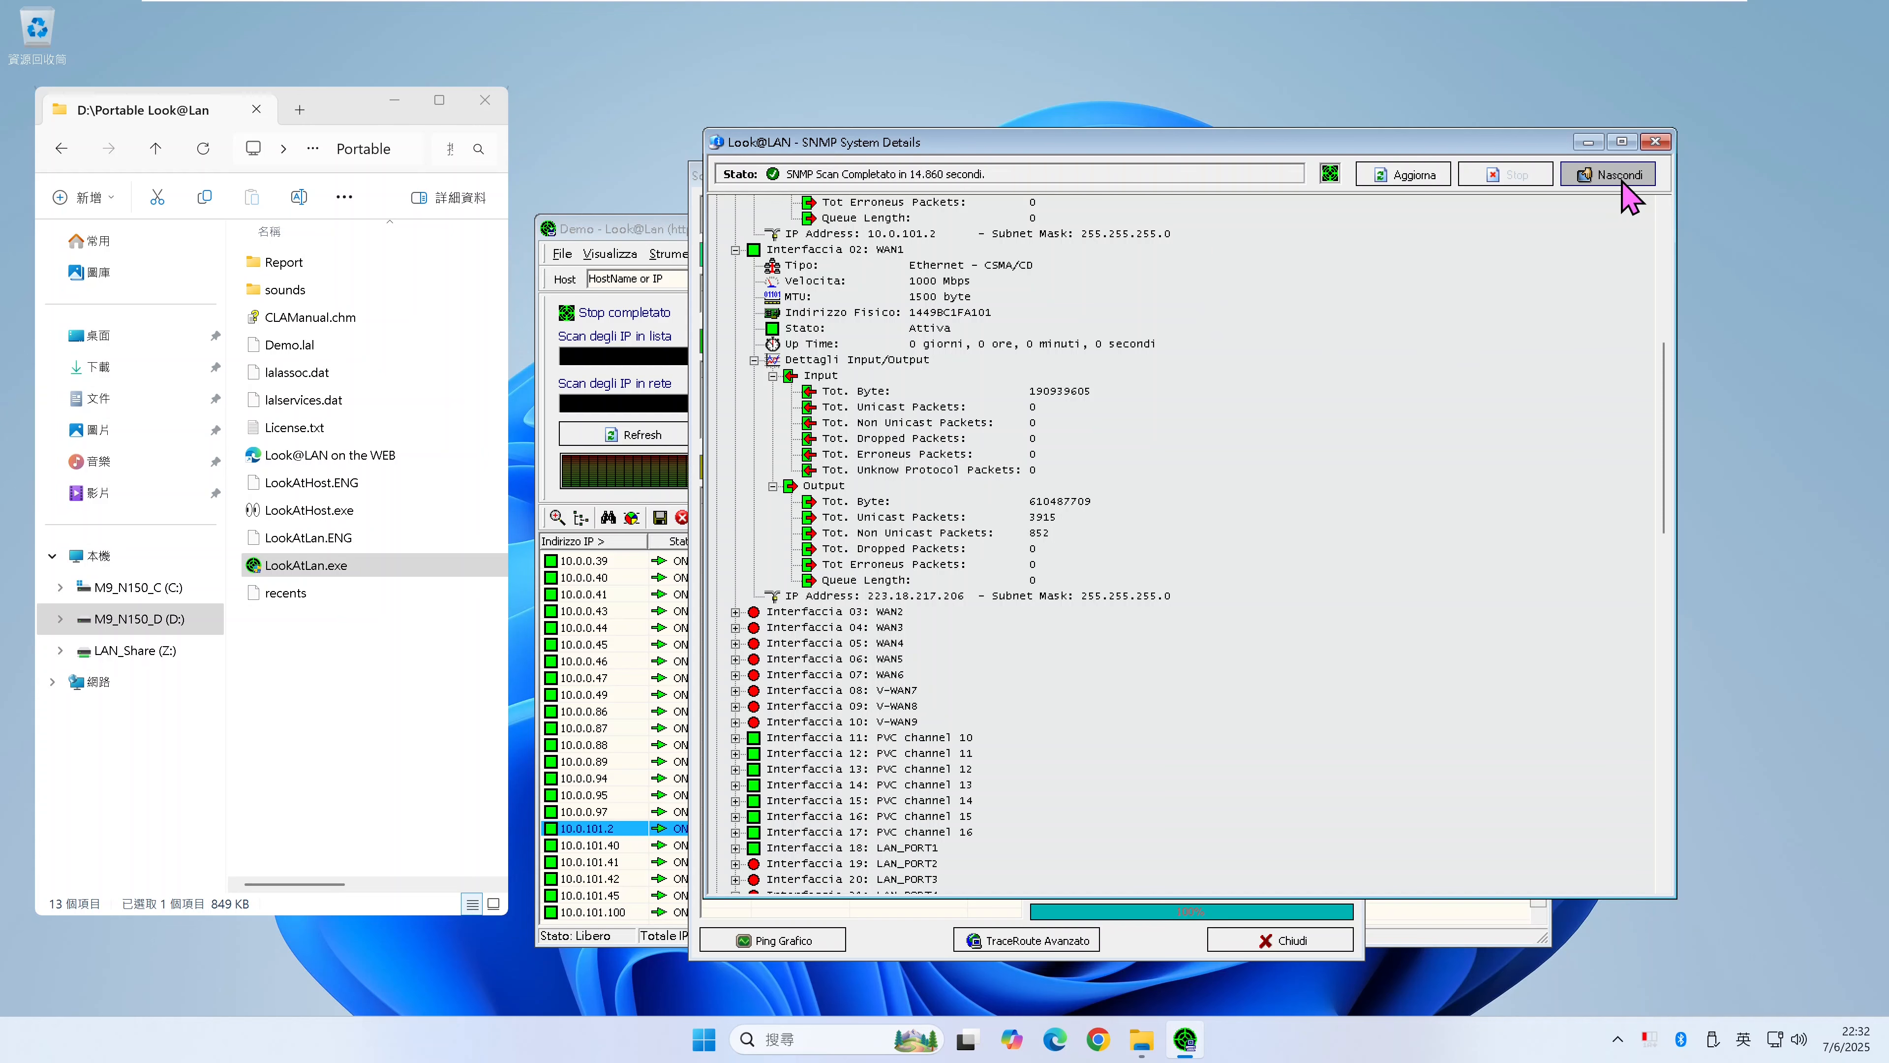
left_click(1655, 141)
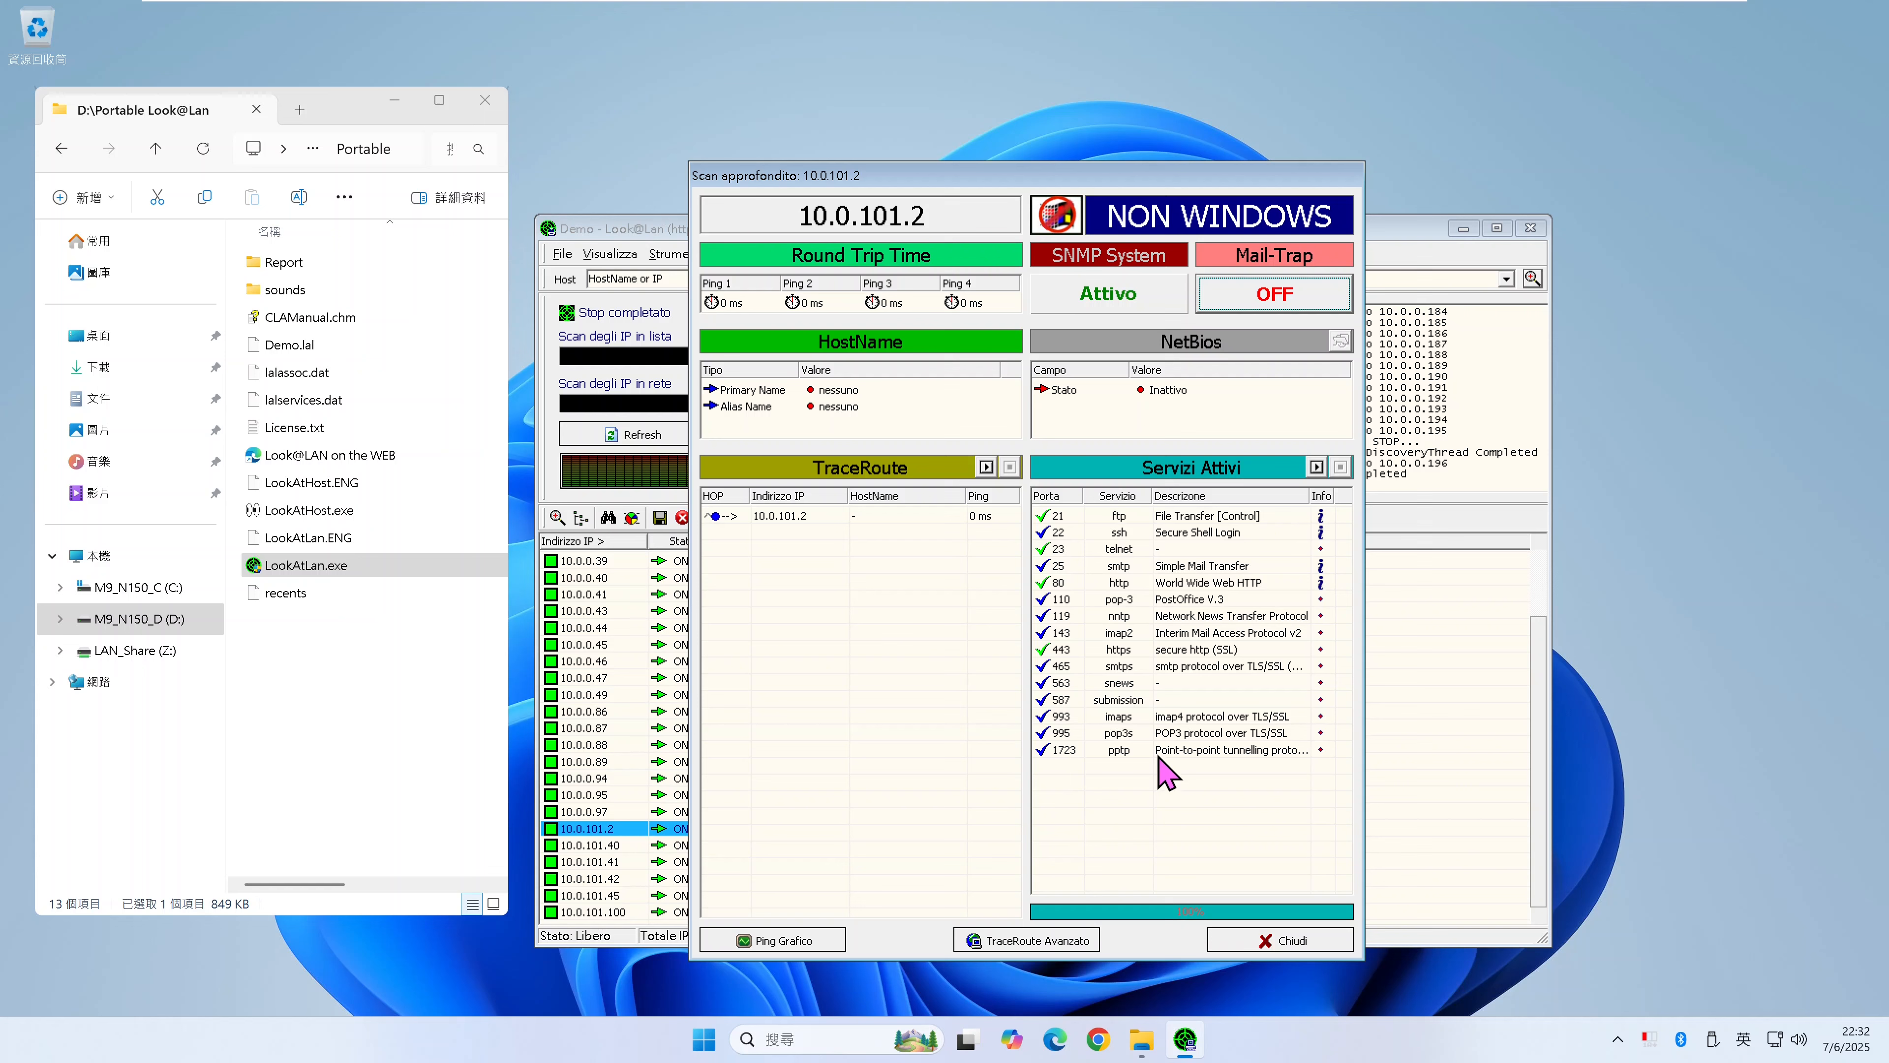
- Select the pptp 1723, http 80 and telnet 23 rows in the active services list
left_click(1174, 751)
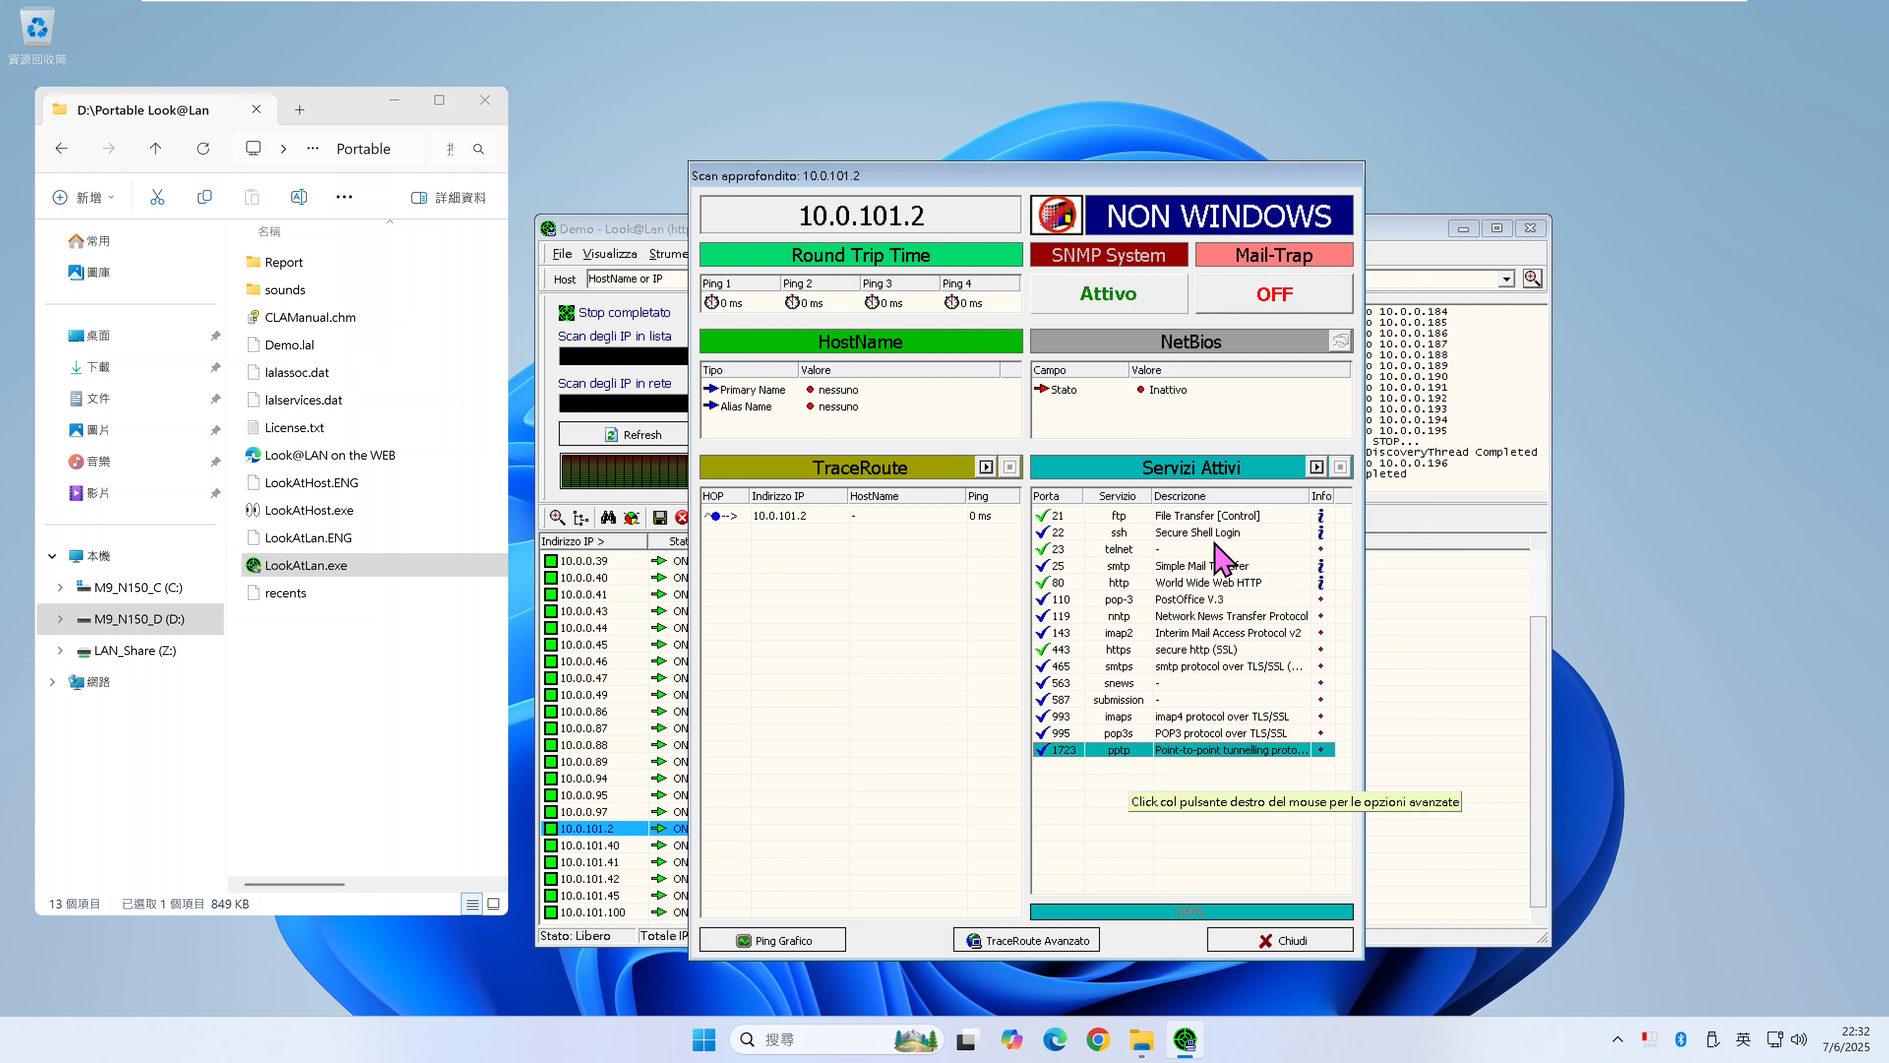
left_click(1088, 583)
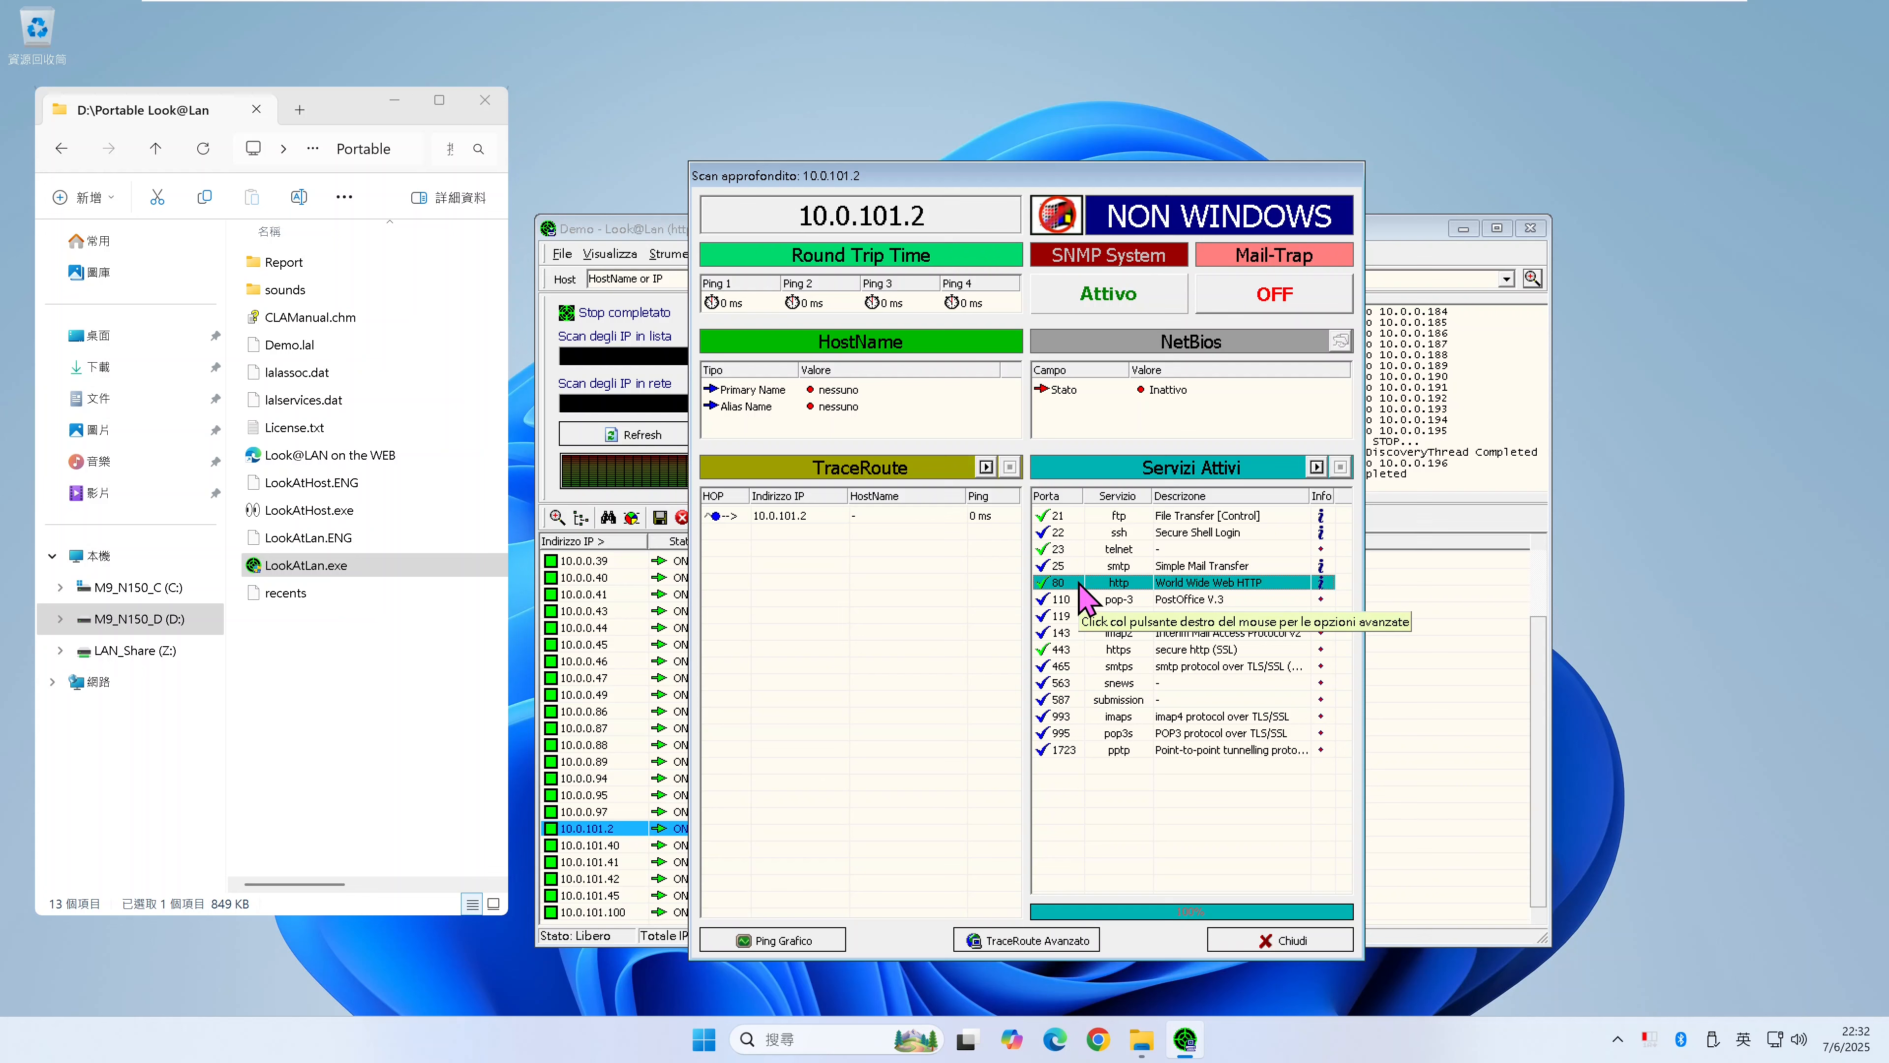
left_click(1060, 549)
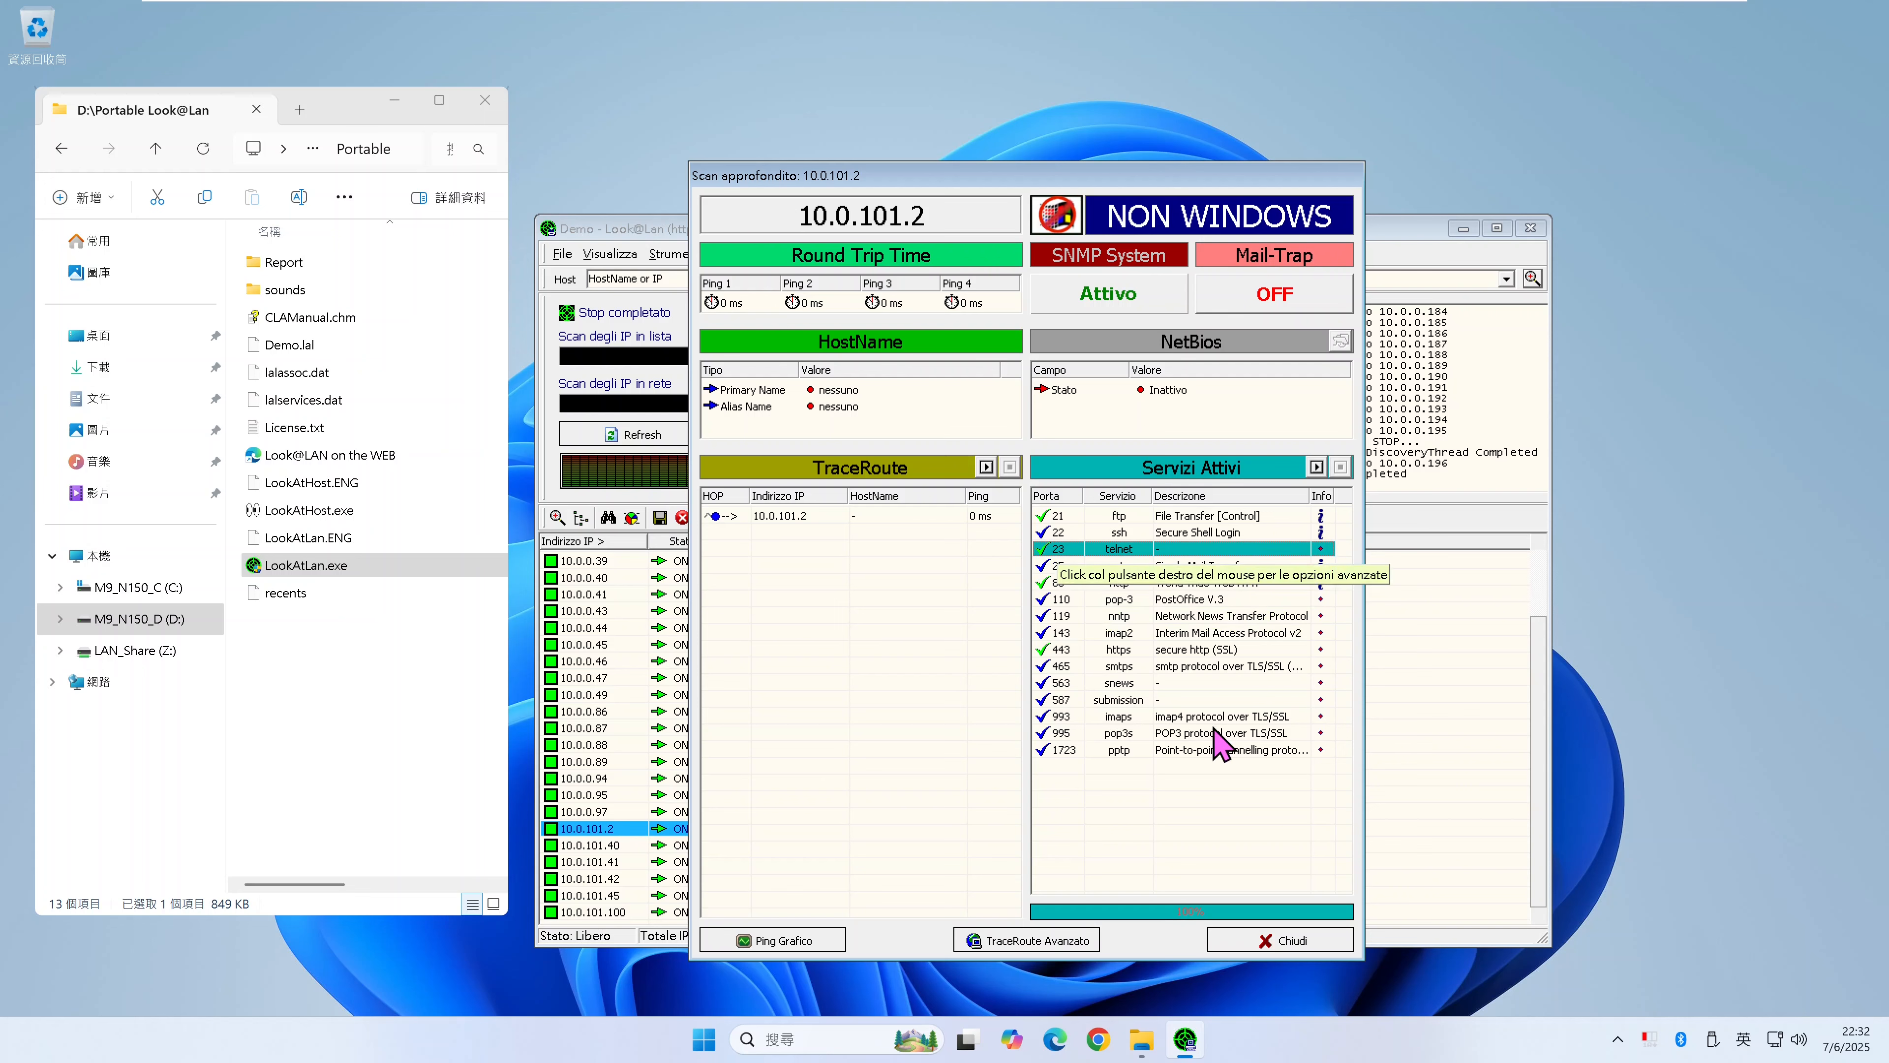
left_click(1277, 940)
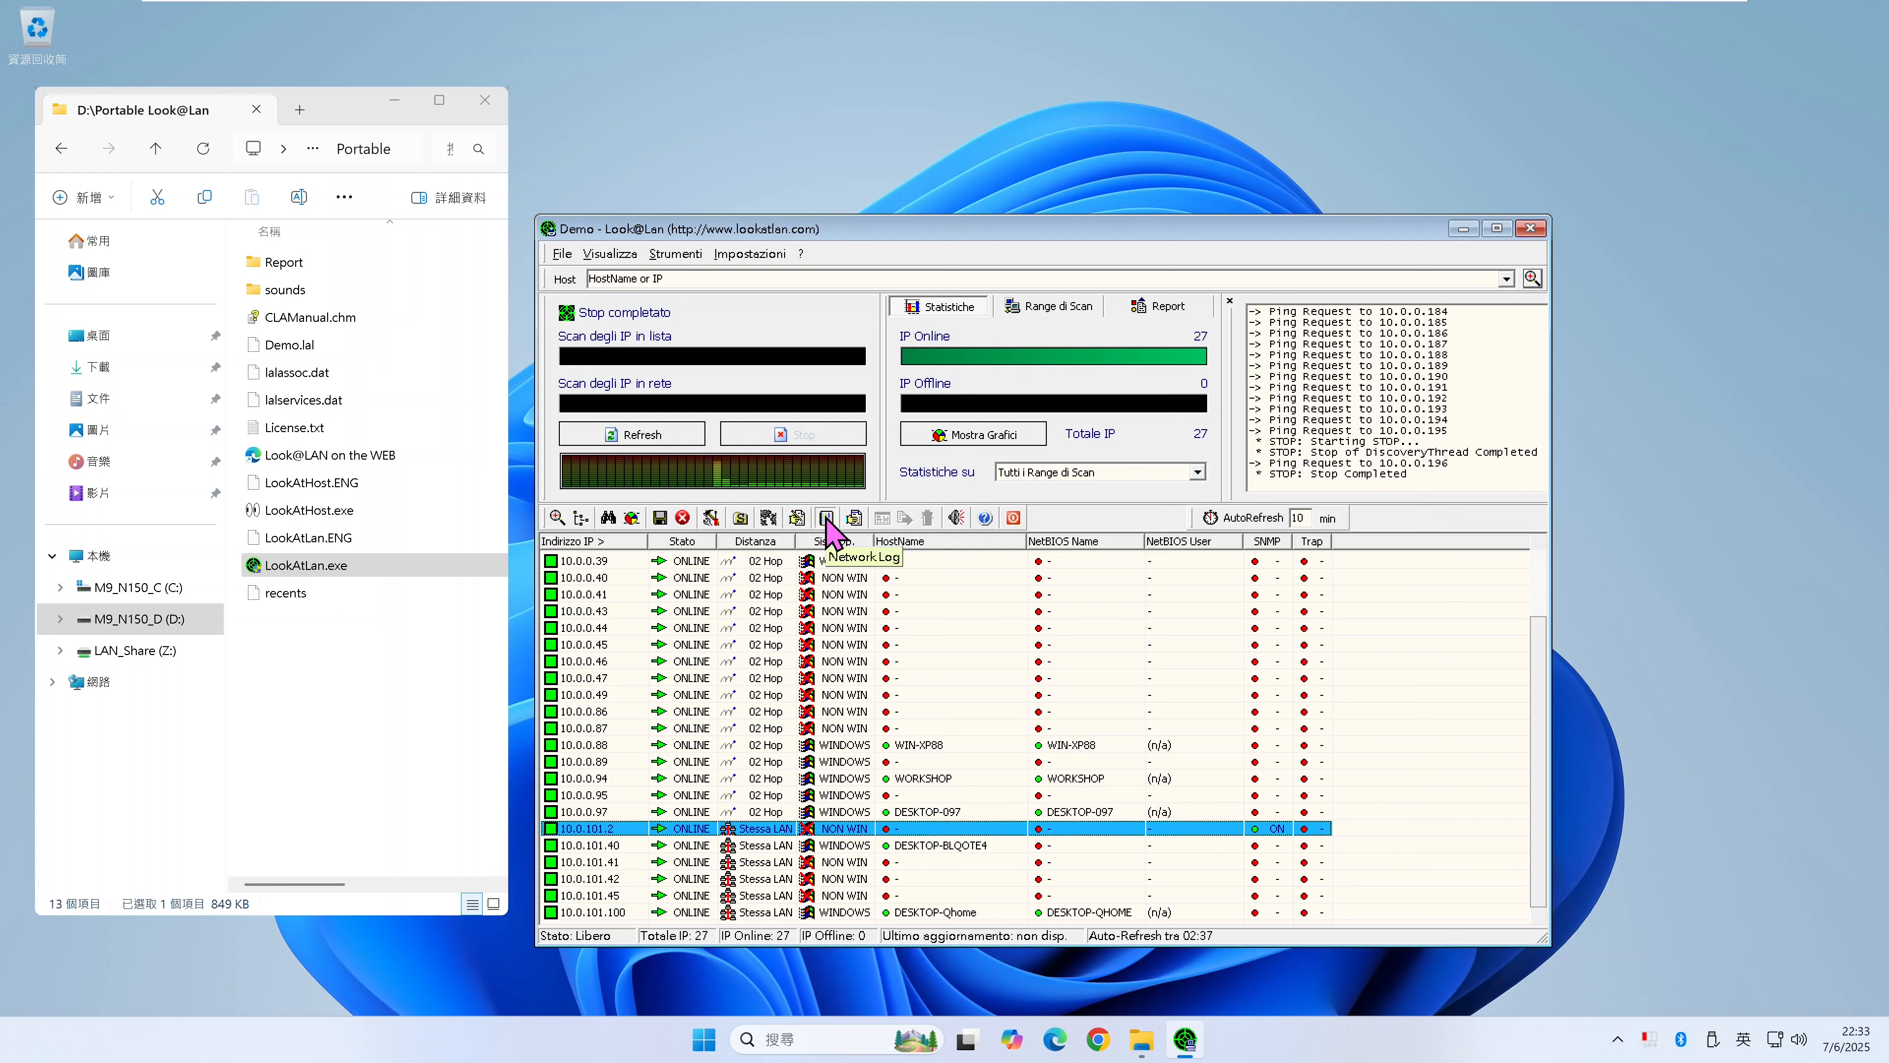
left_click(710, 519)
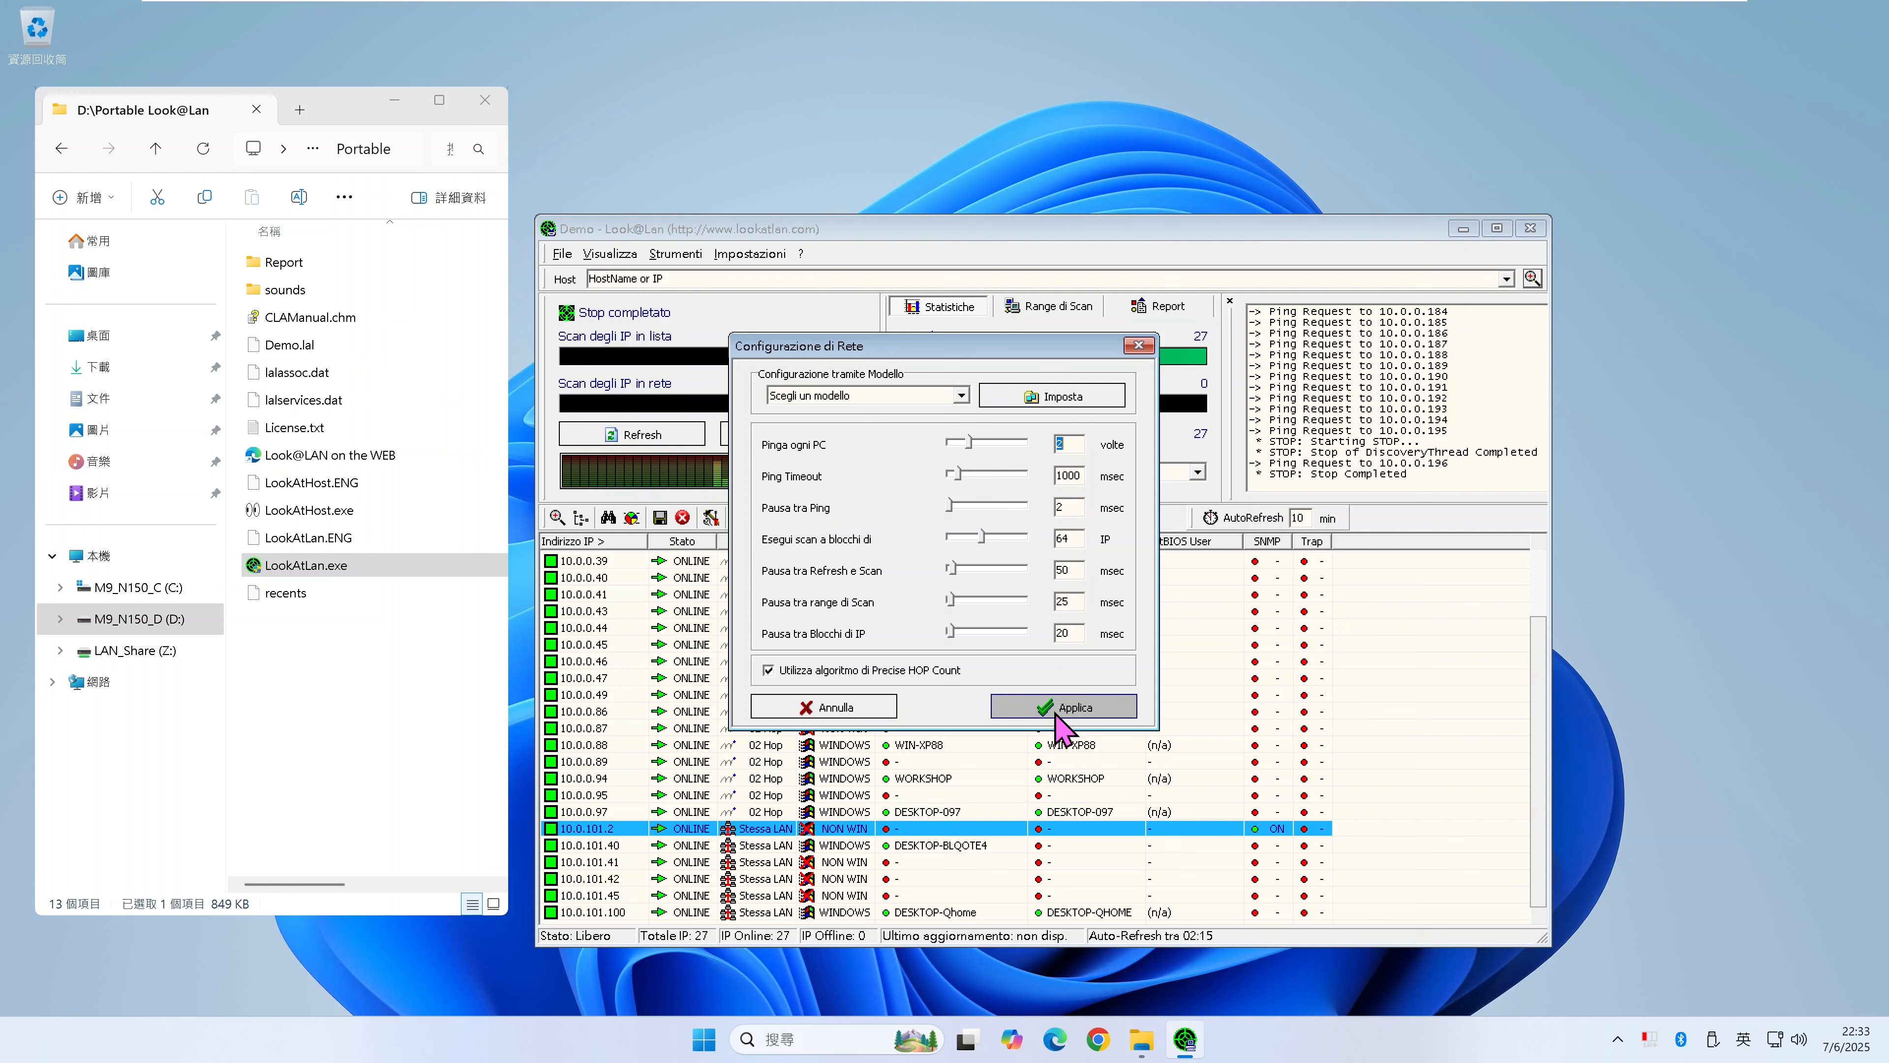
left_click(1138, 346)
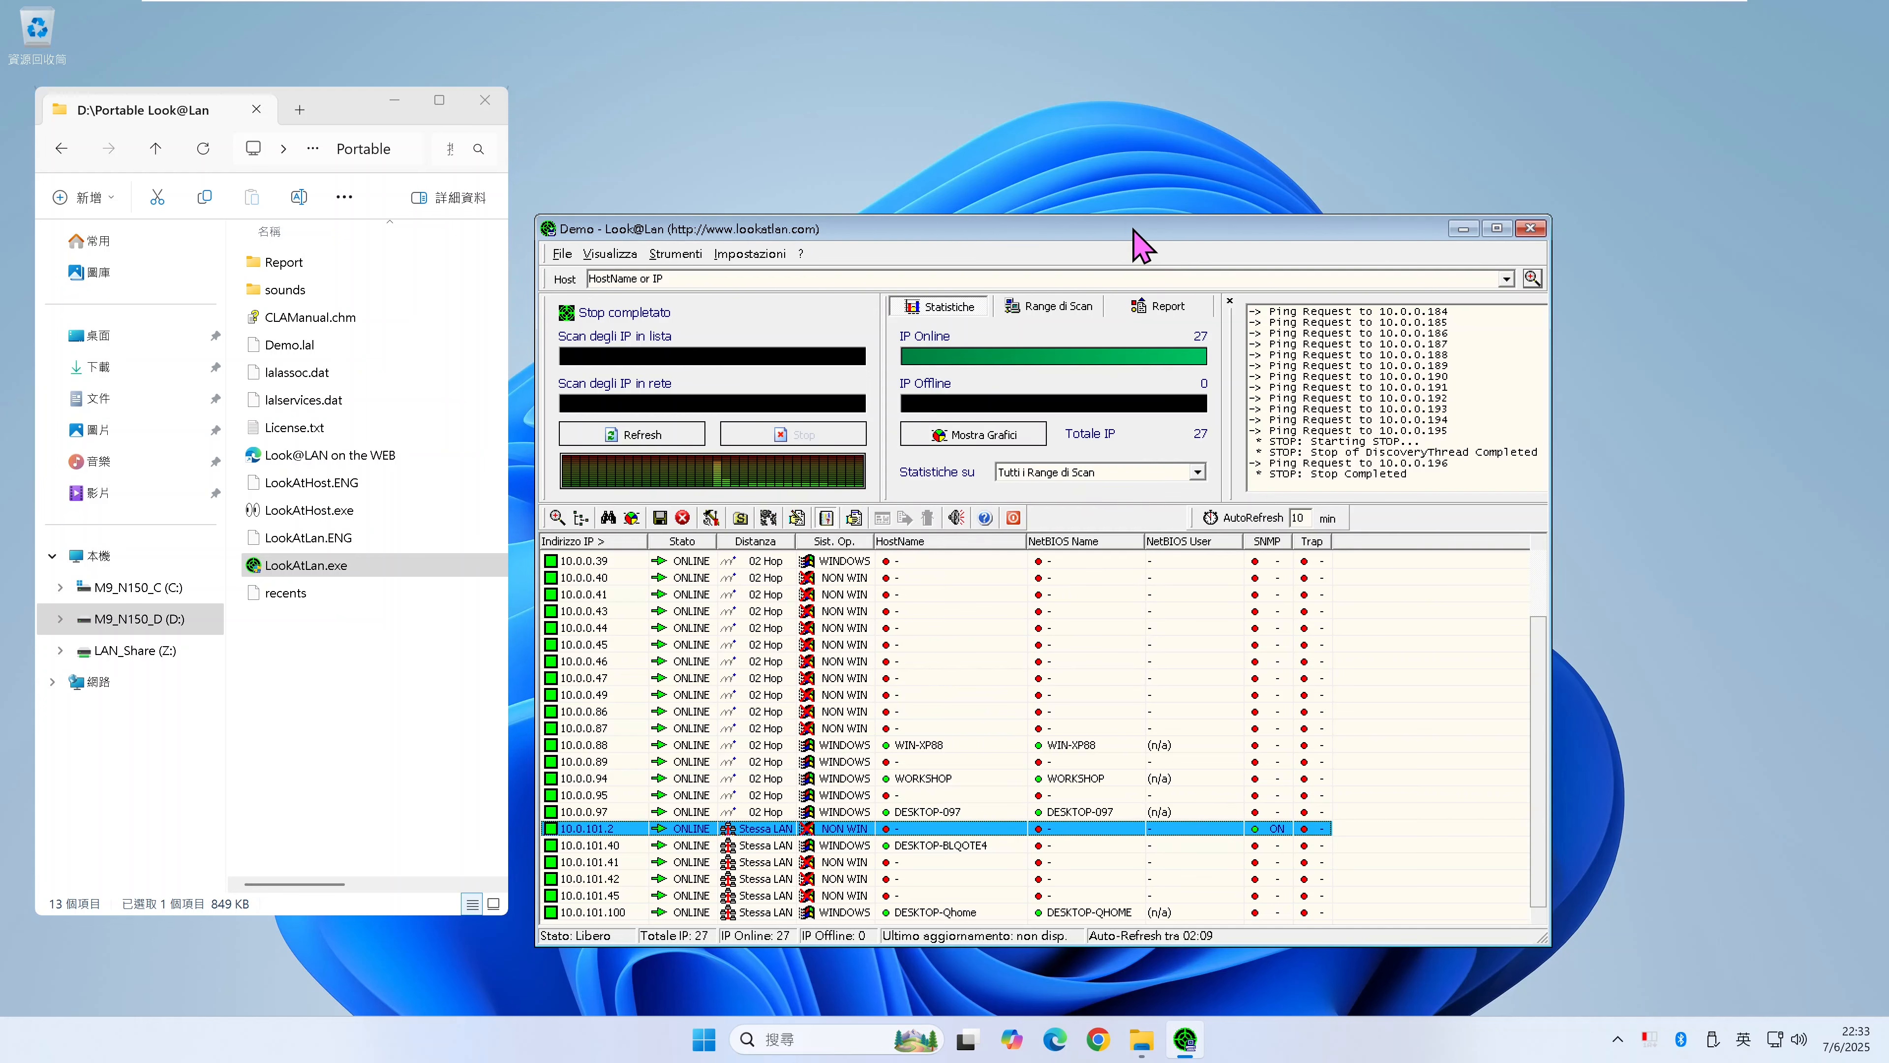
- Nudge the Look@LAN window and view its three 256-address scan ranges
left_click_drag(1138, 233, 1154, 244)
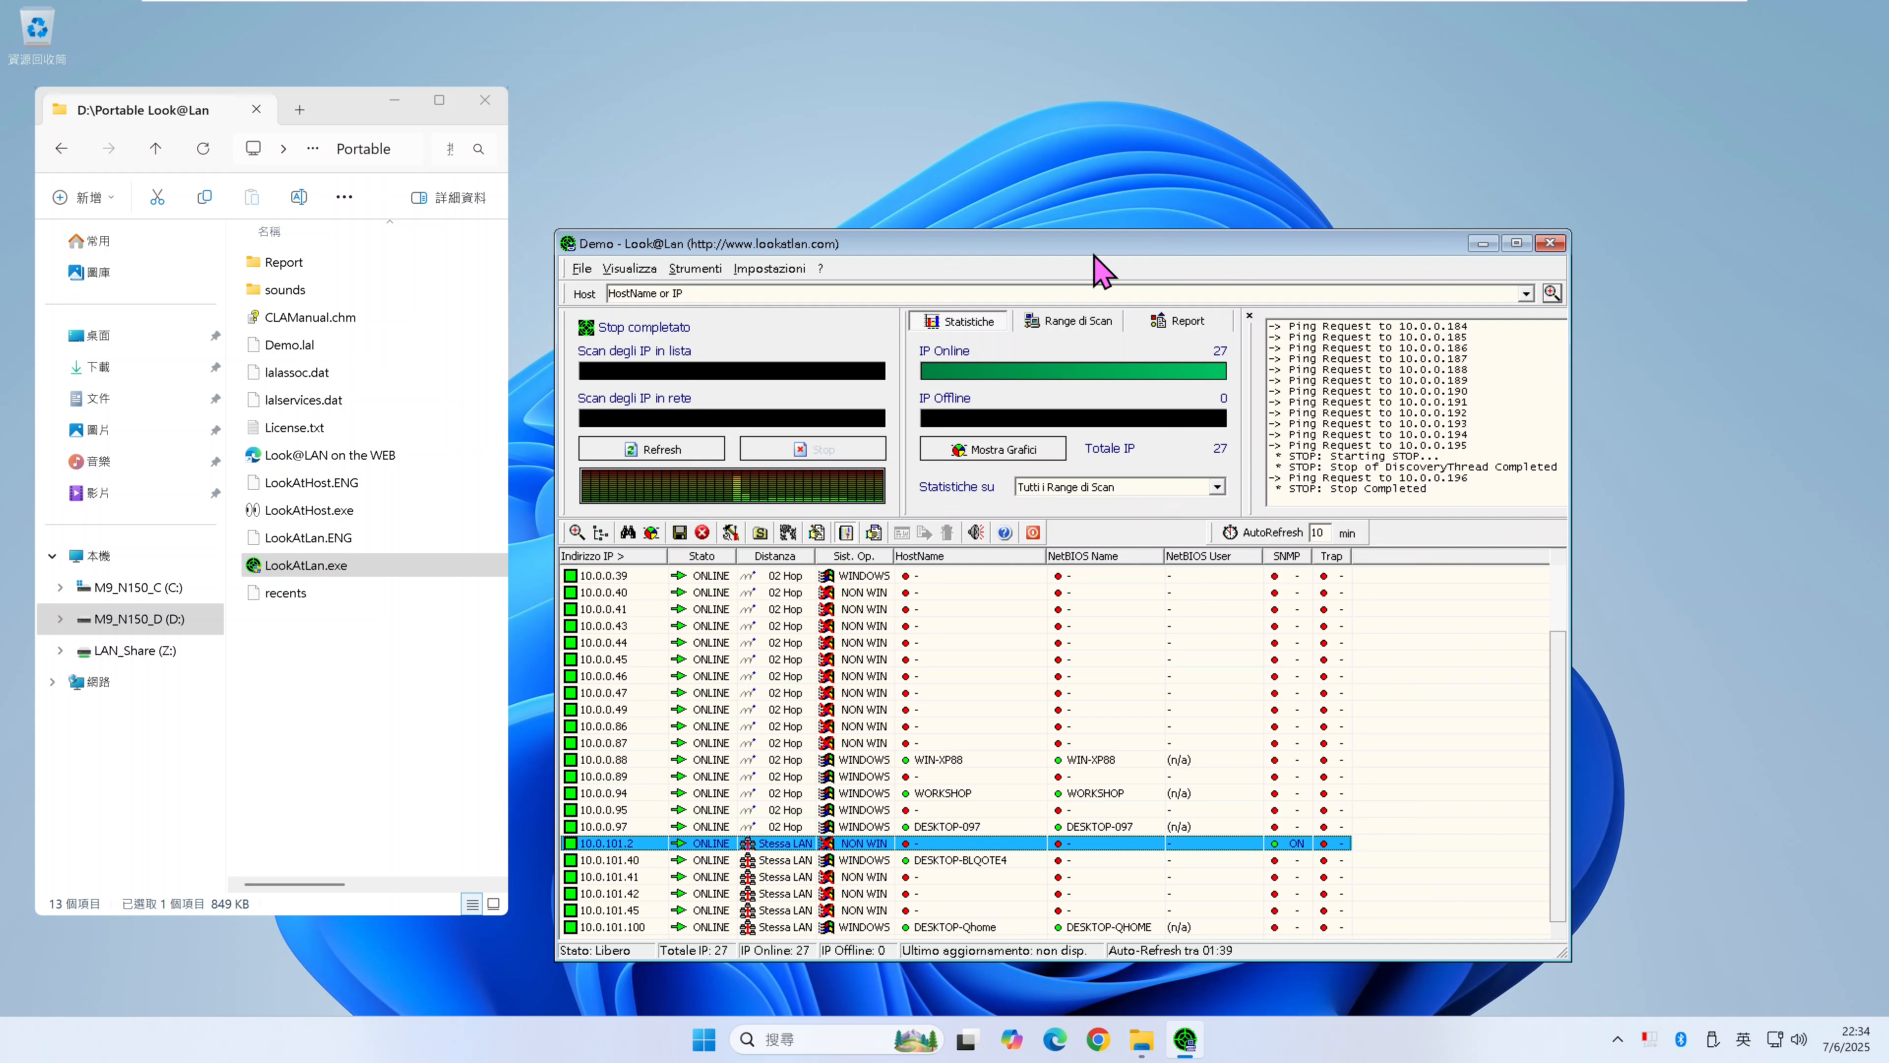
left_click(1080, 328)
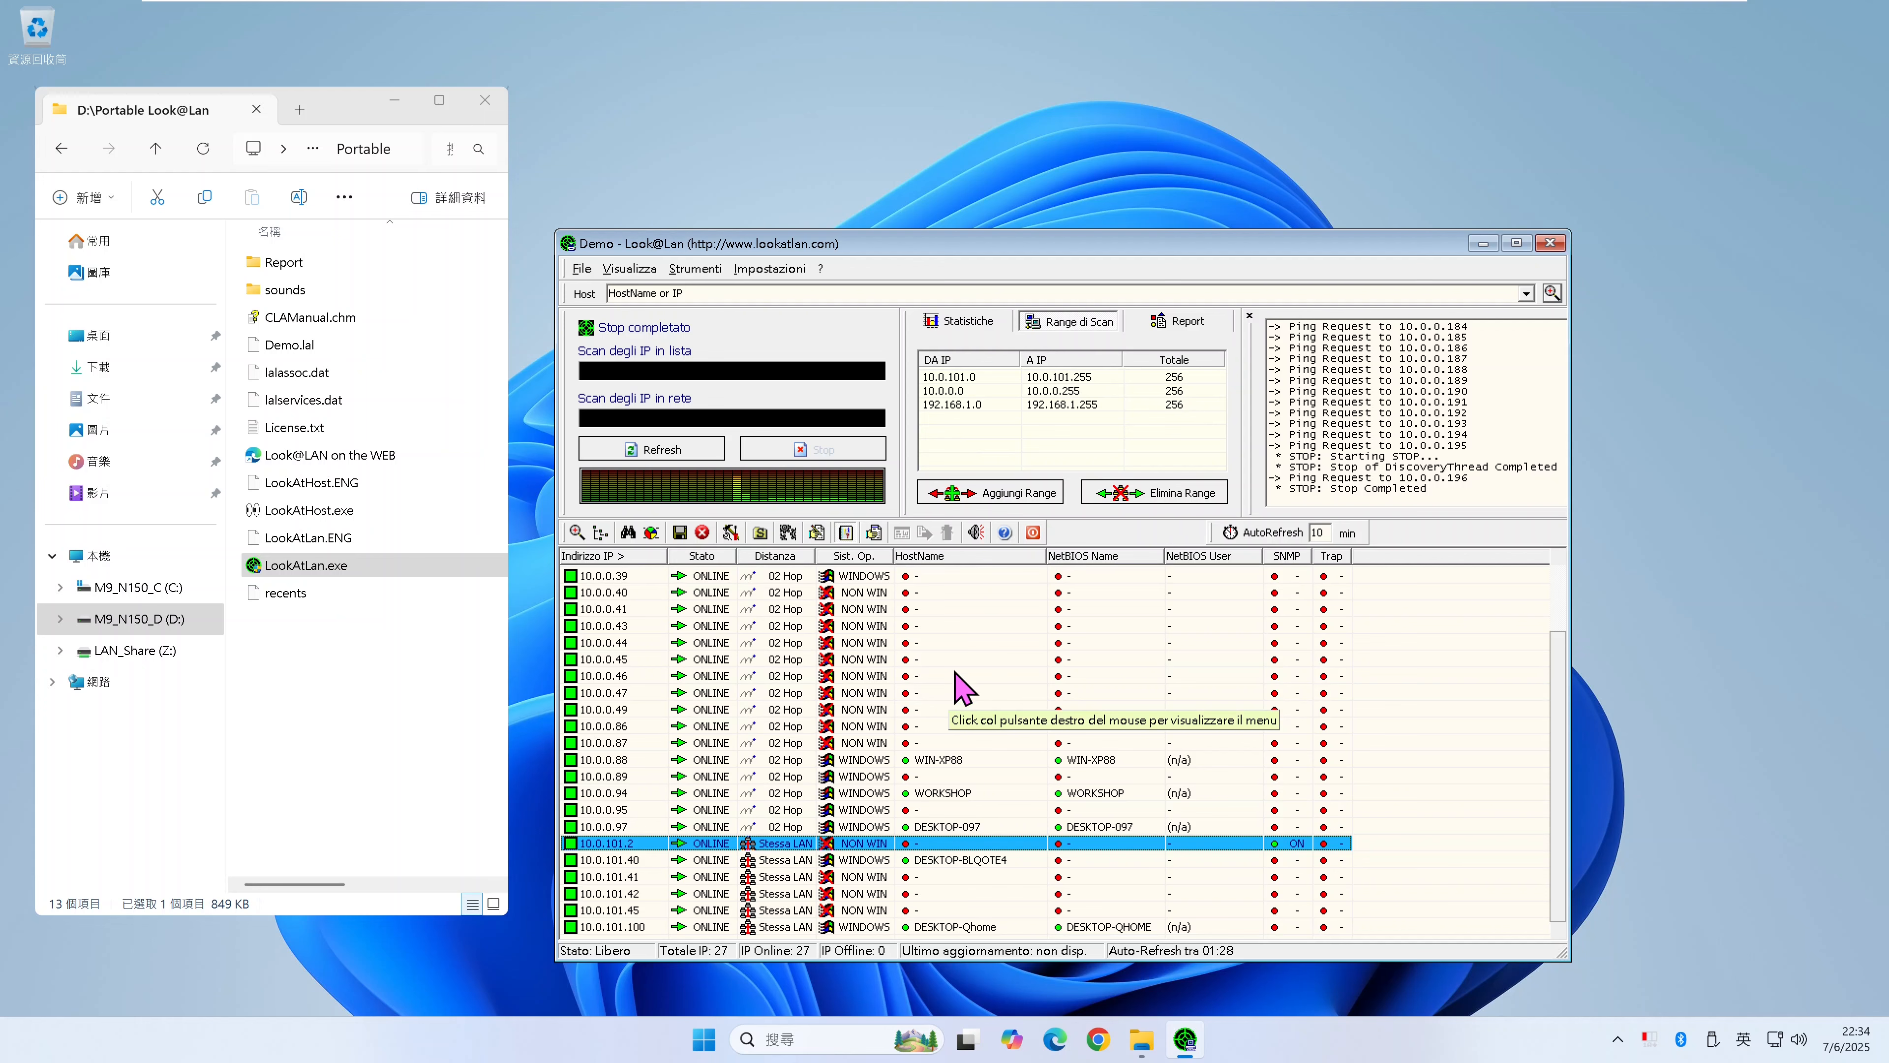
- Move the Look@LAN window up a little
left_click_drag(1190, 244, 1189, 209)
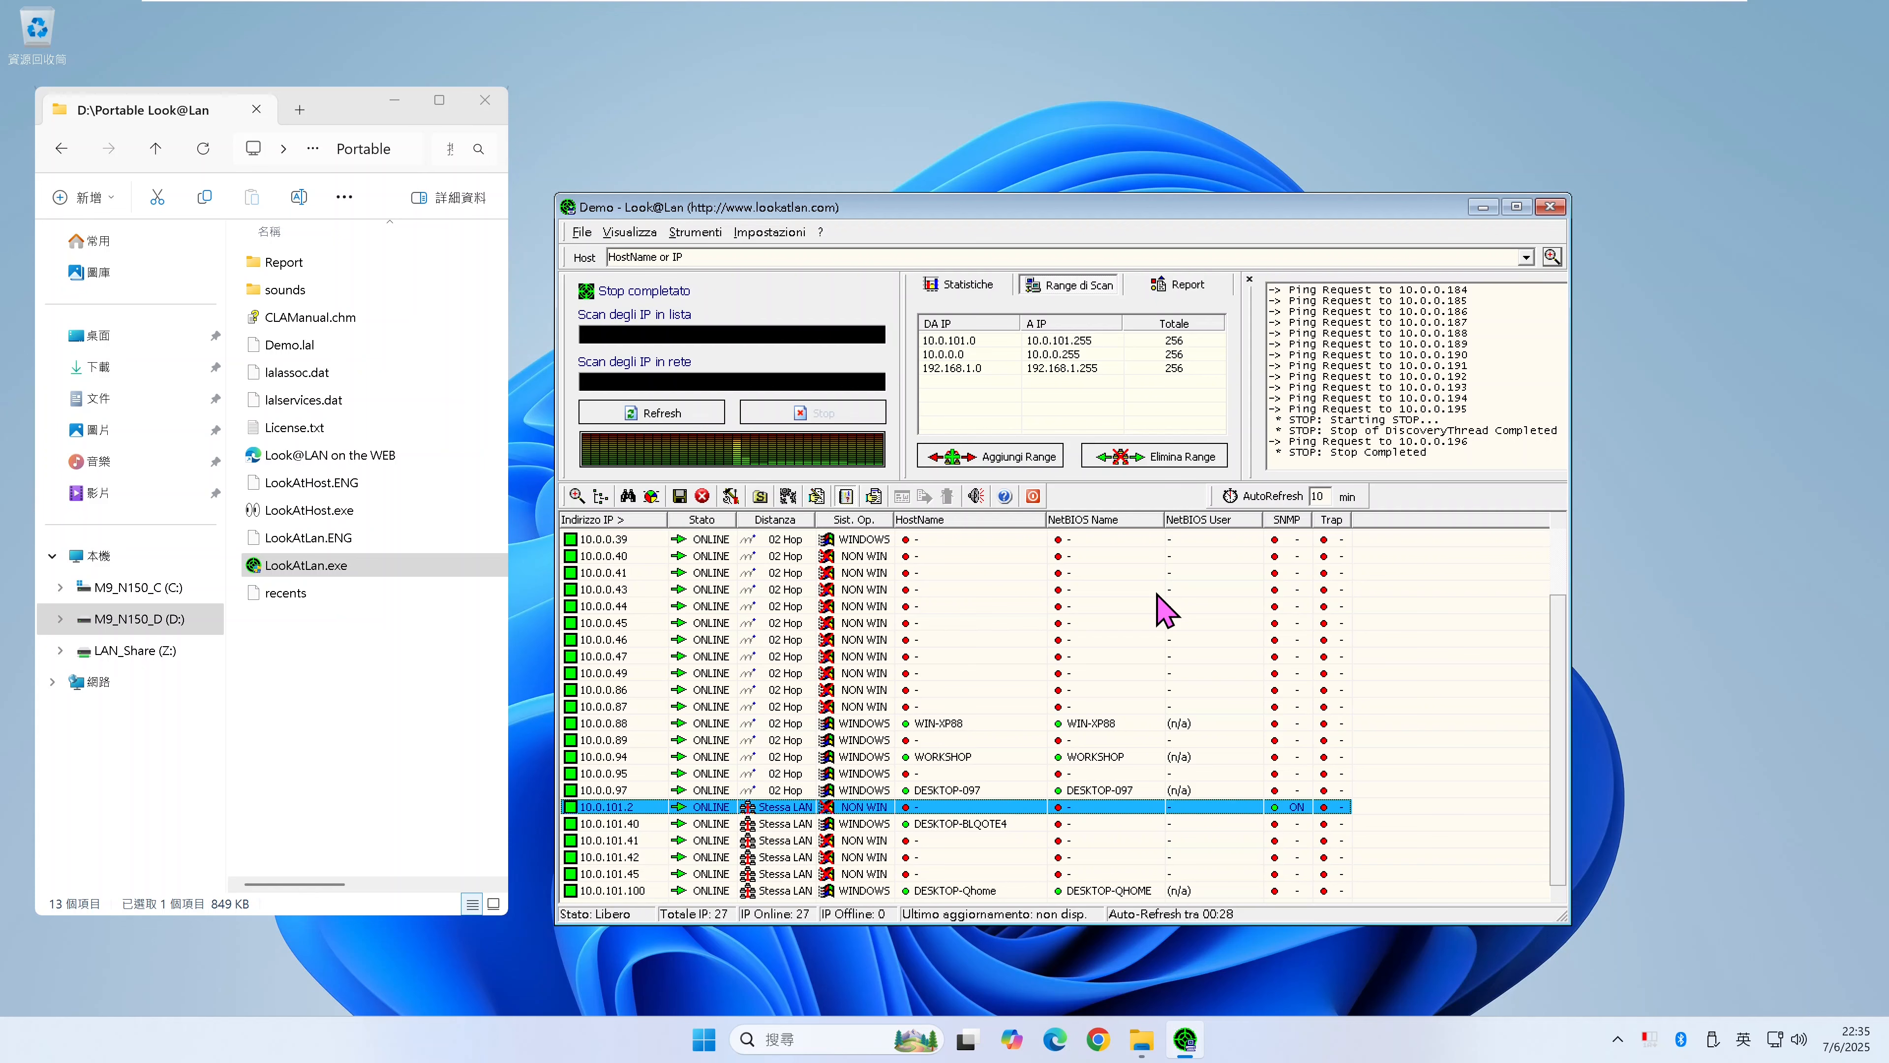
- Quit Look@LAN, close File Explorer and launch Google Chrome
left_click(1551, 208)
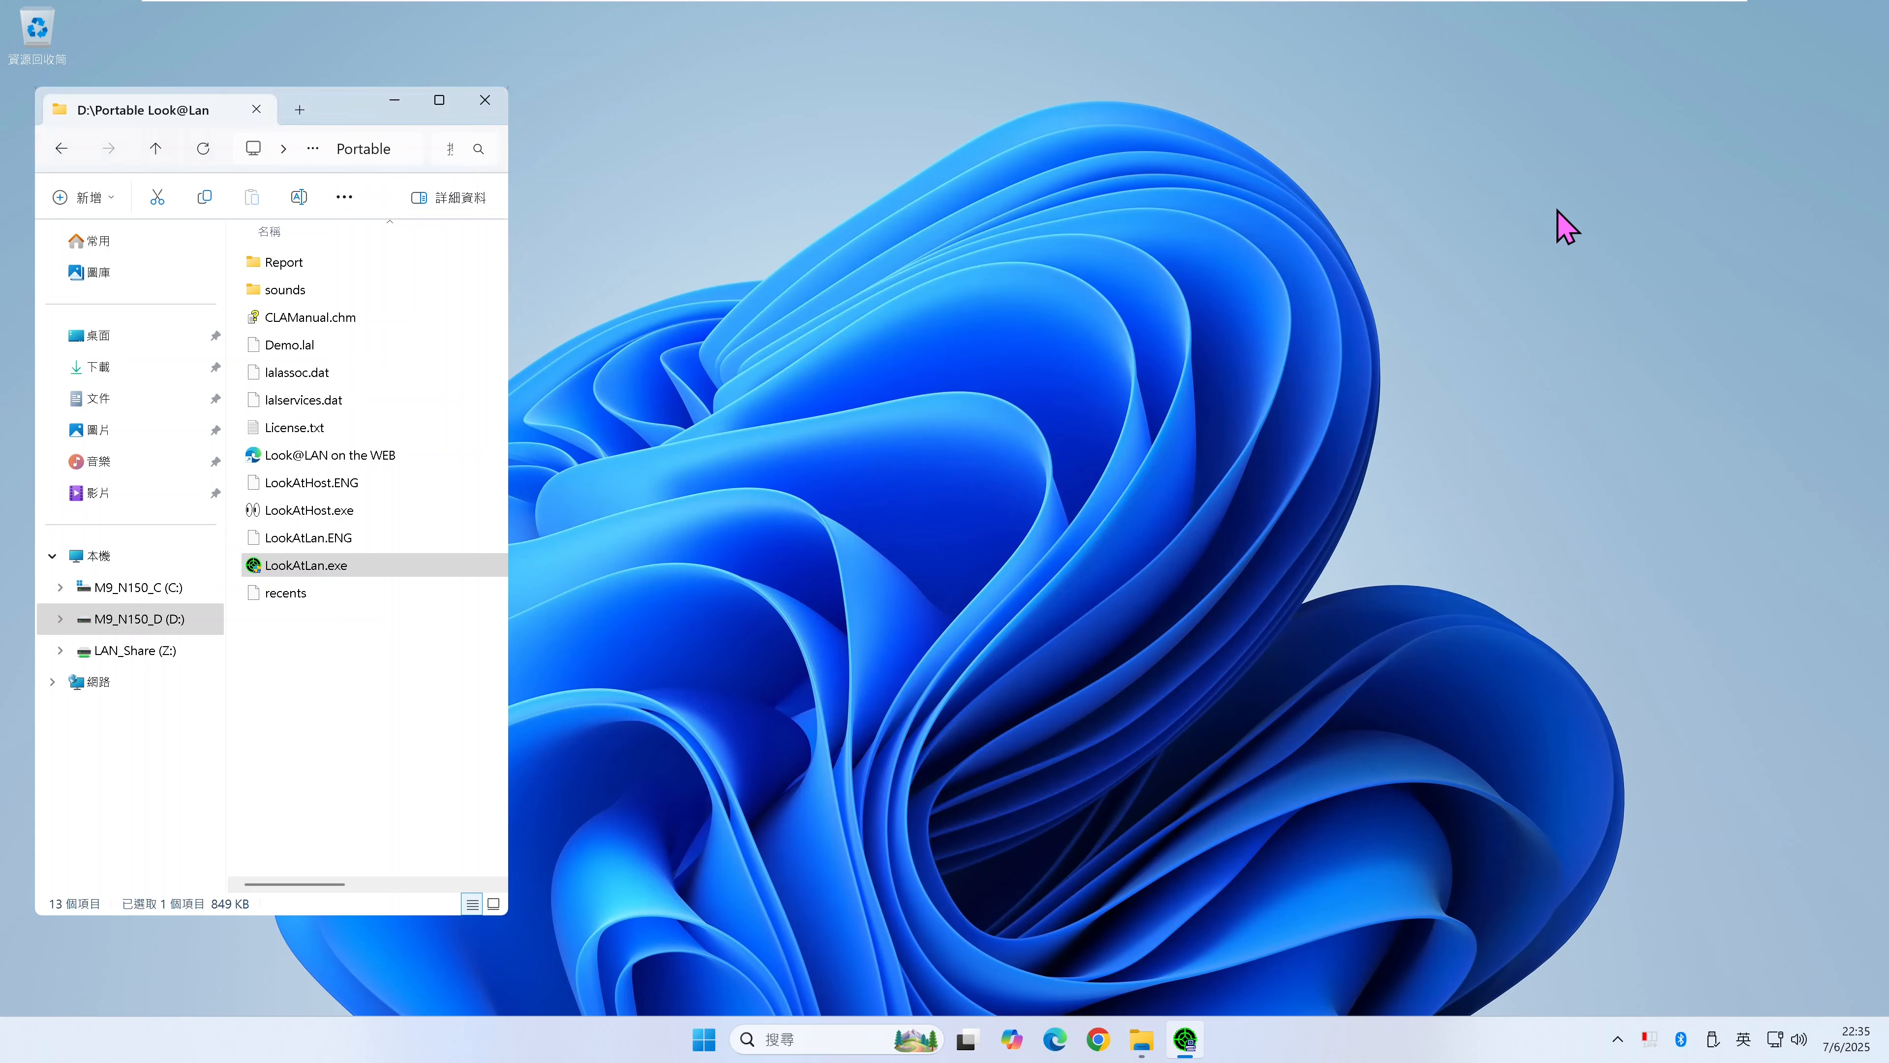
left_click(485, 100)
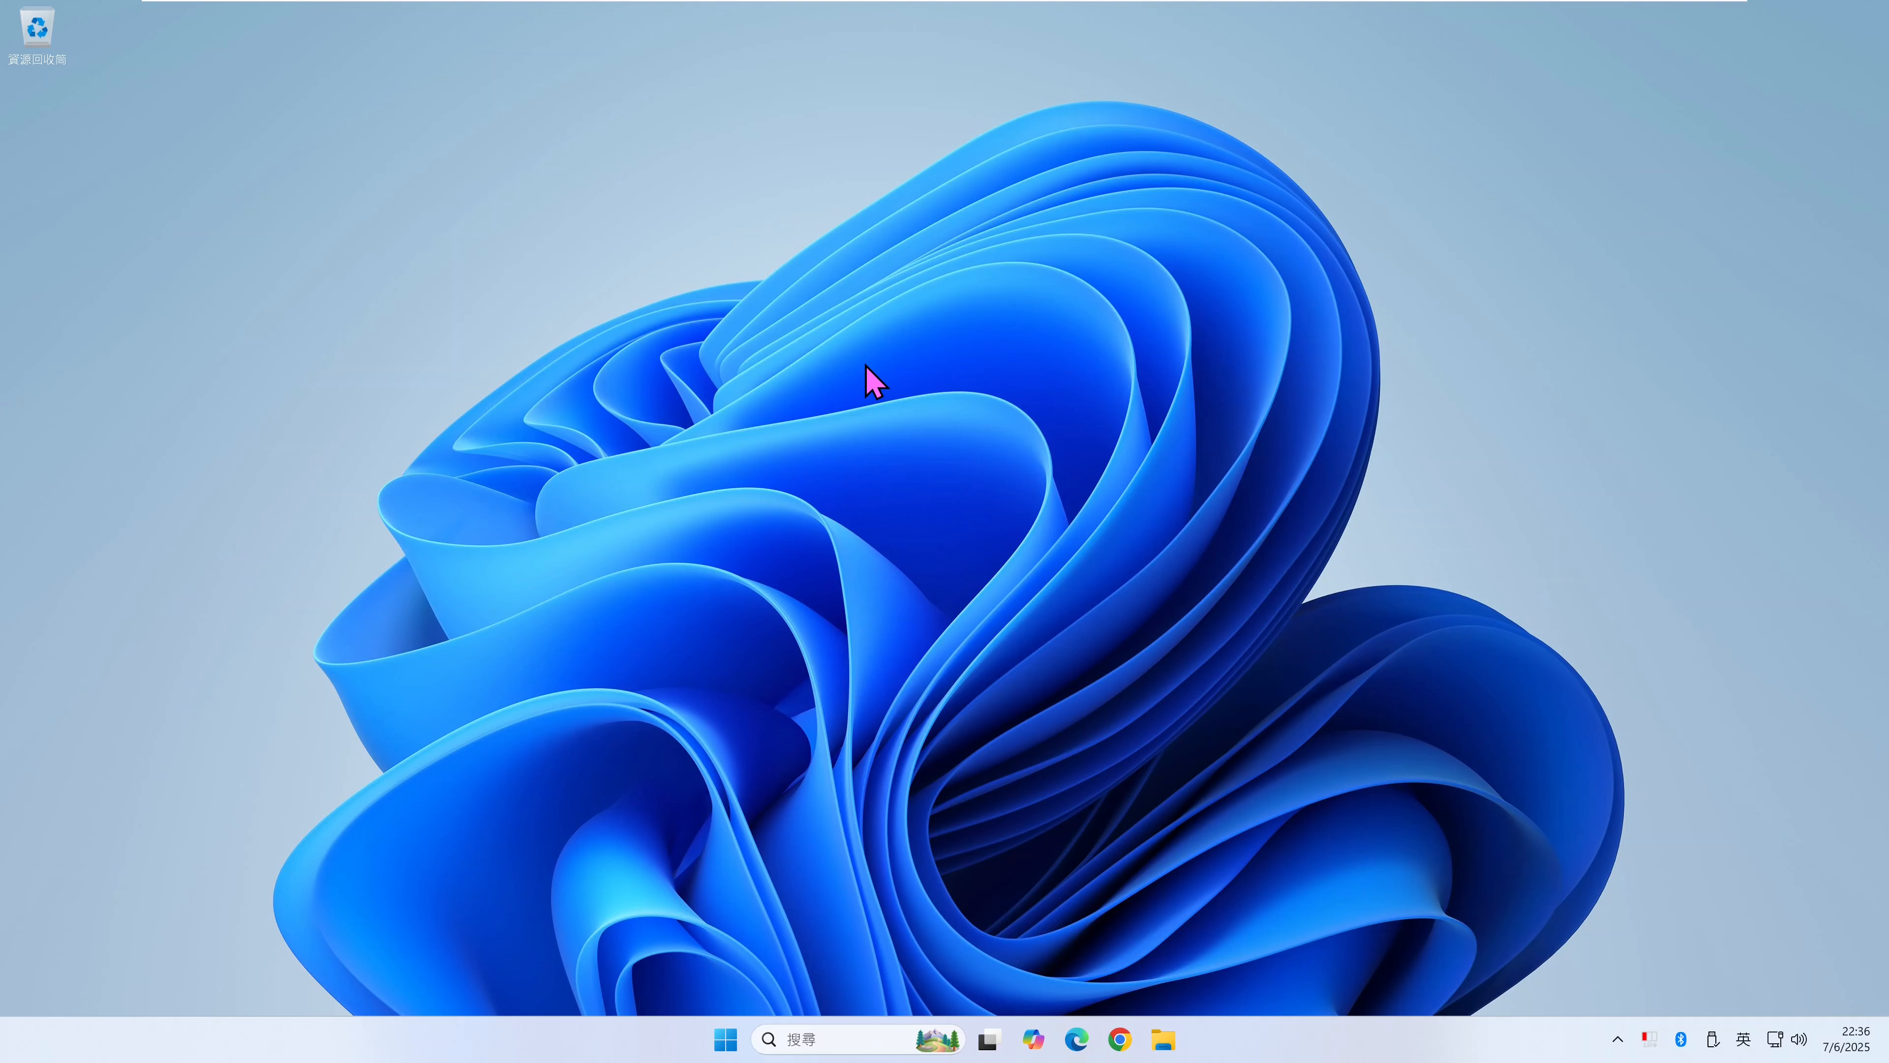
left_click(1119, 1041)
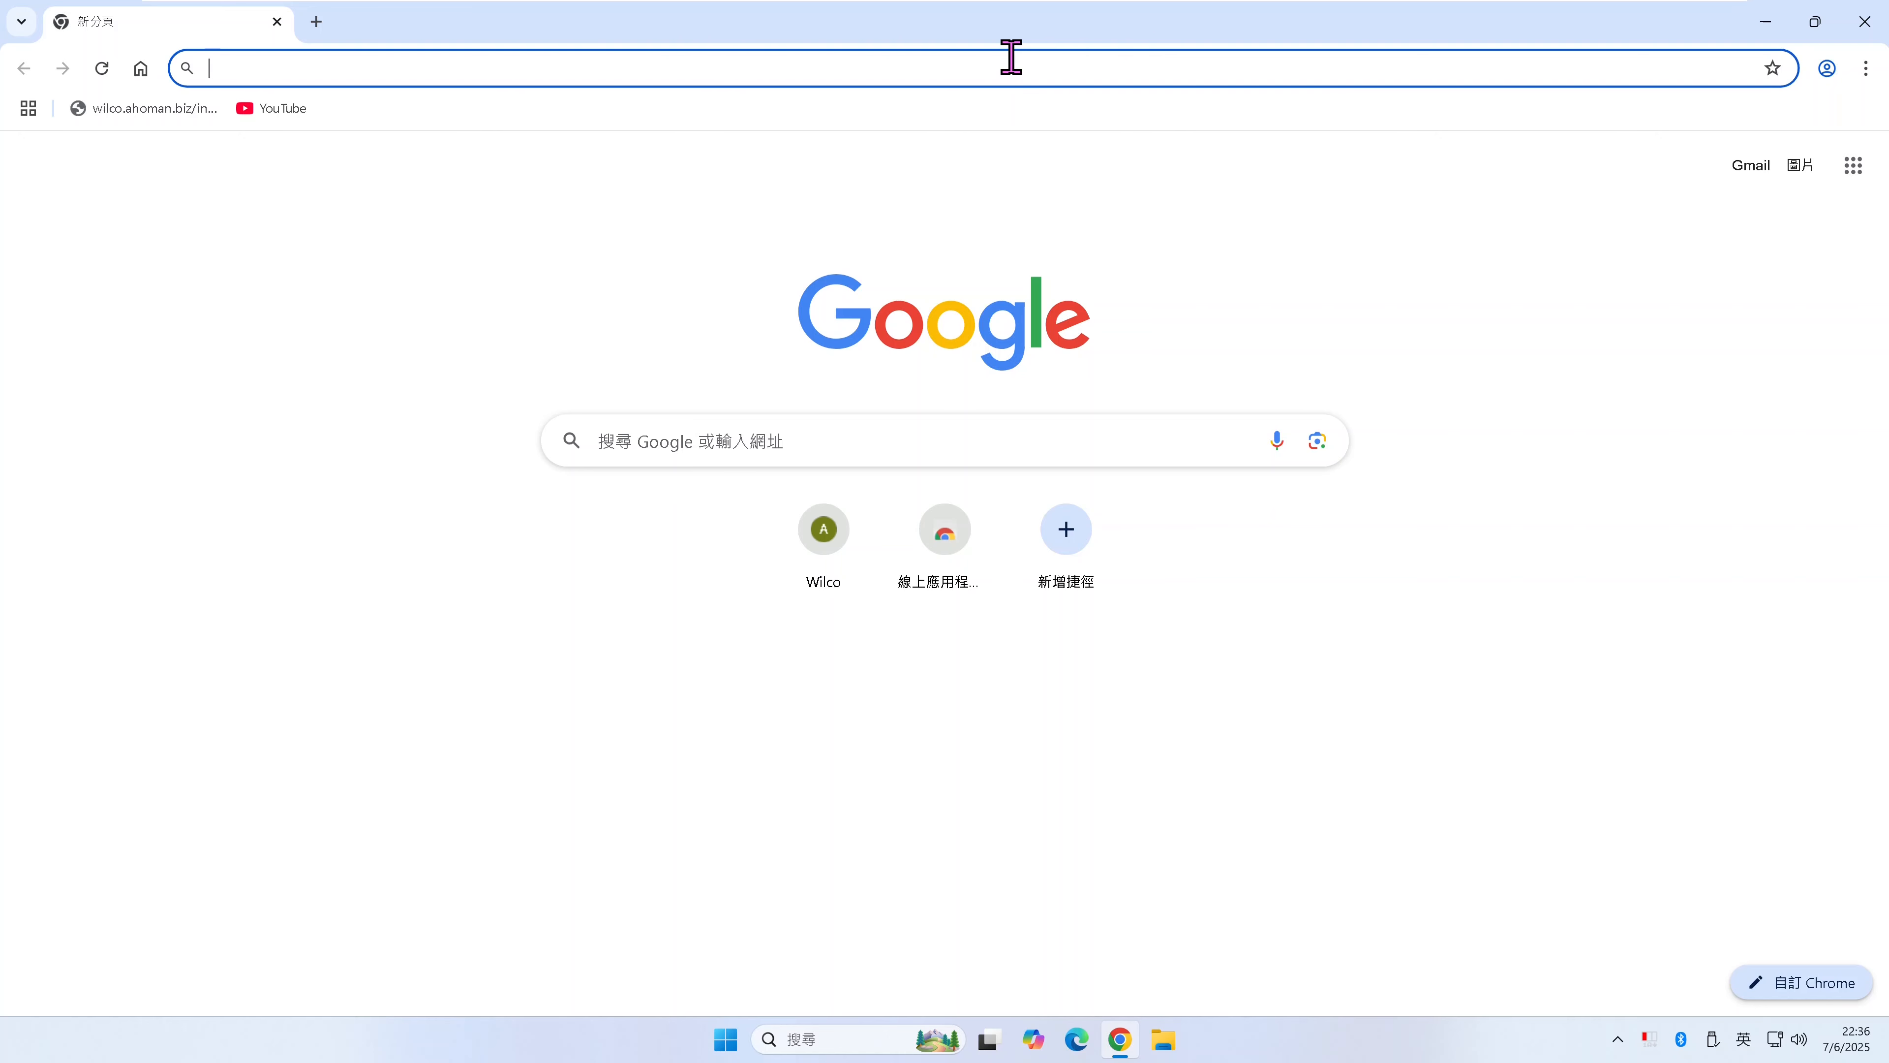
- From the Wilco shortcut, search Google for 'lookatlan' to list Look@LAN download pages
left_click(825, 541)
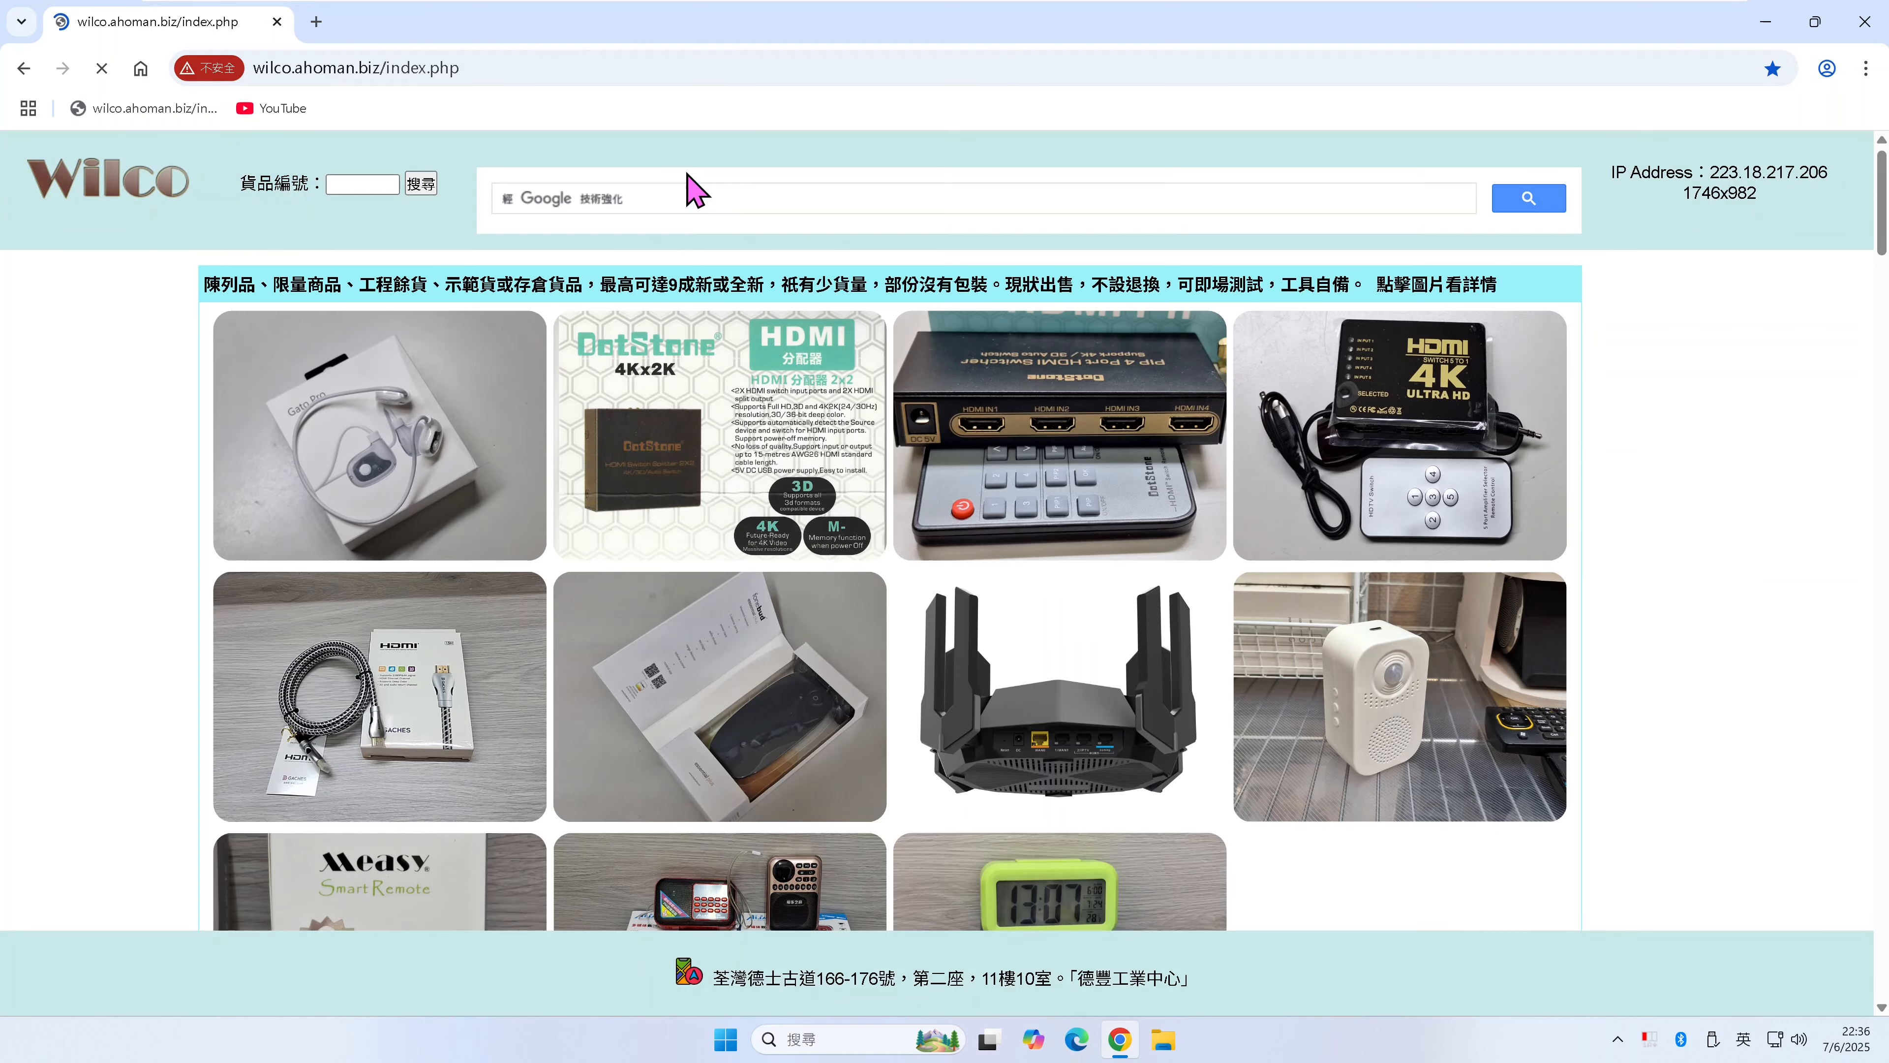
left_click(669, 202)
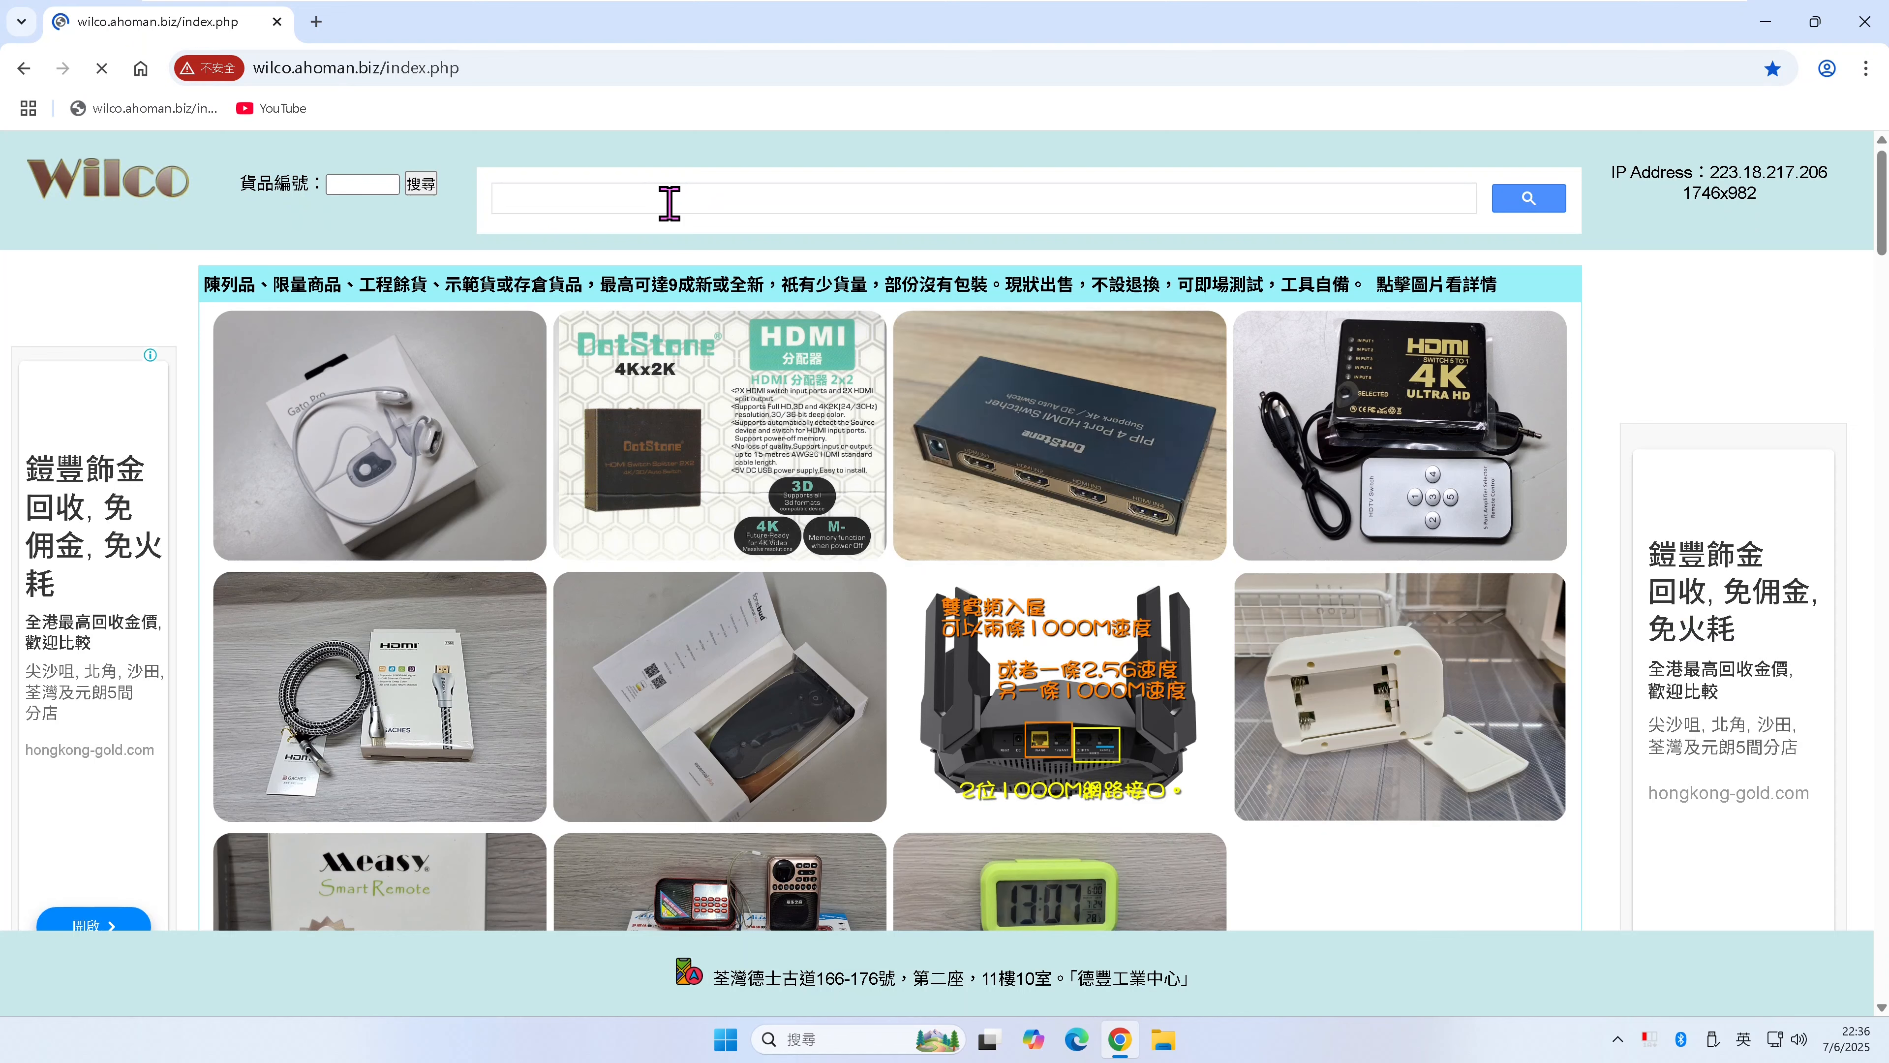
type("lookatl")
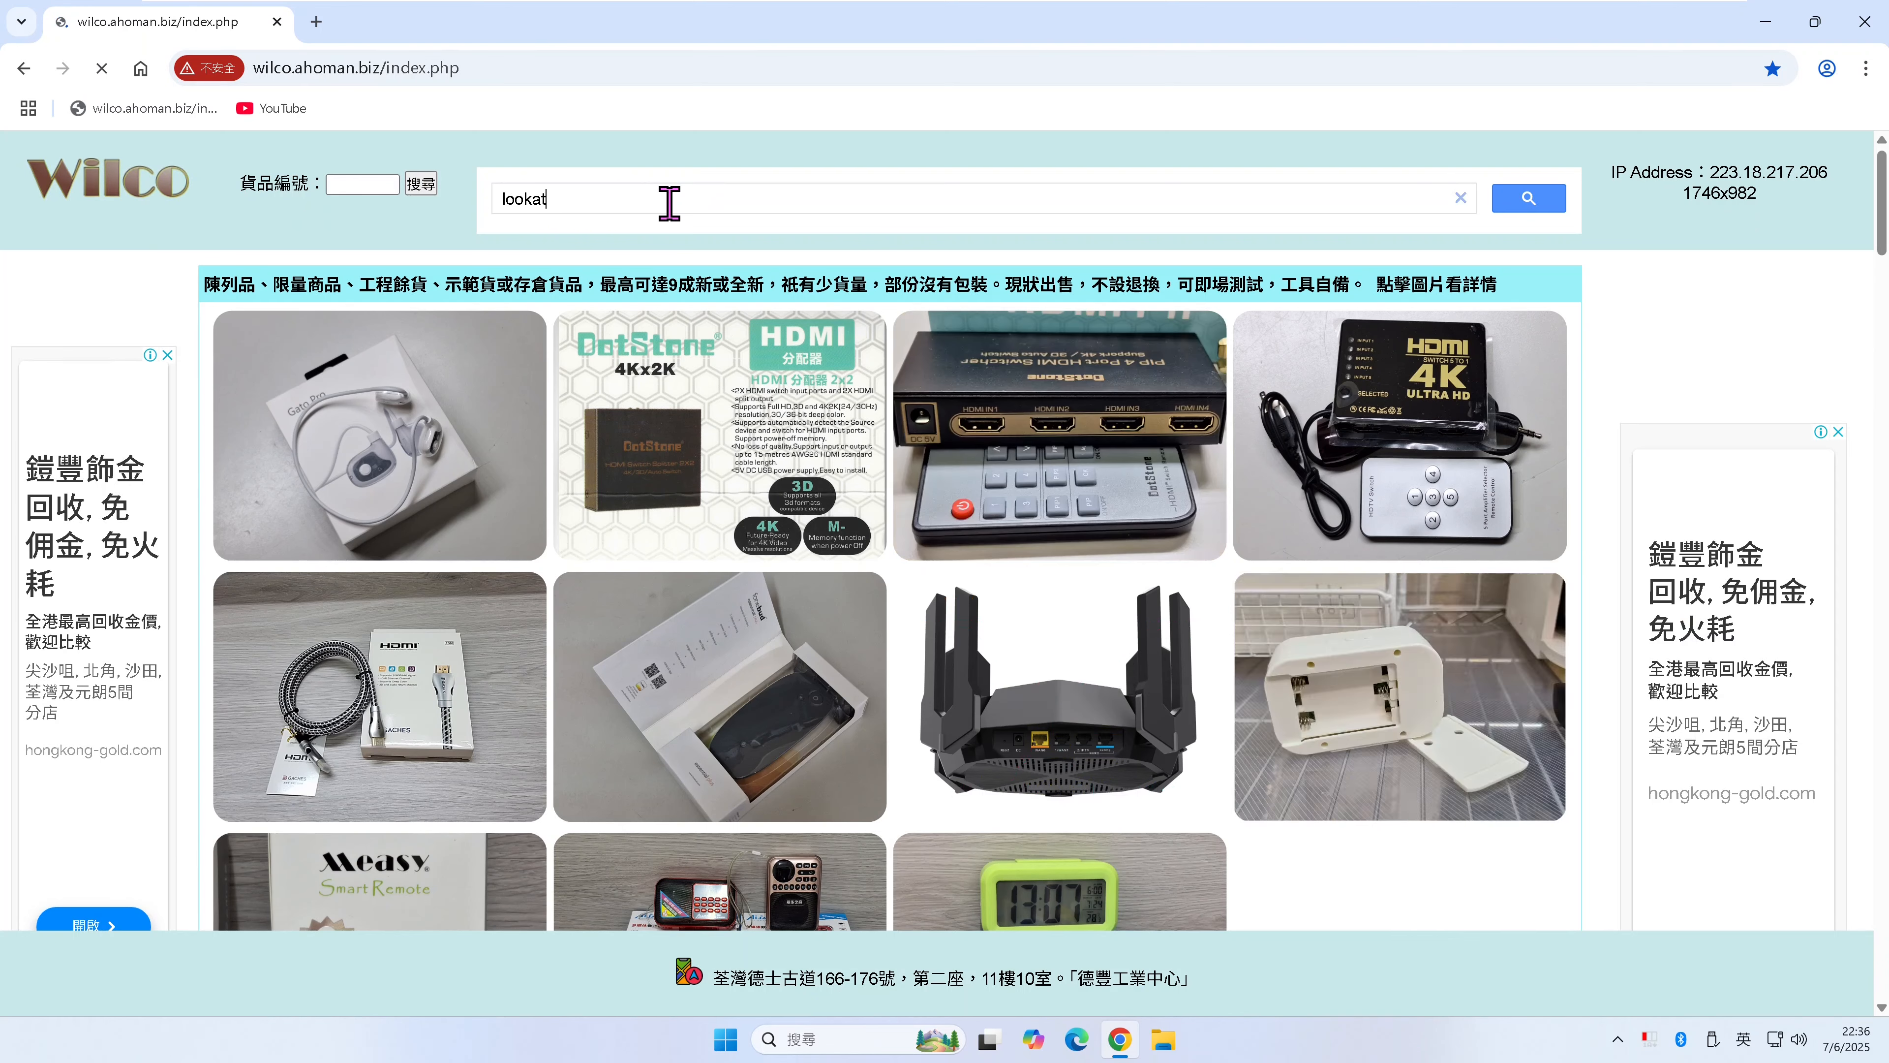
type("an")
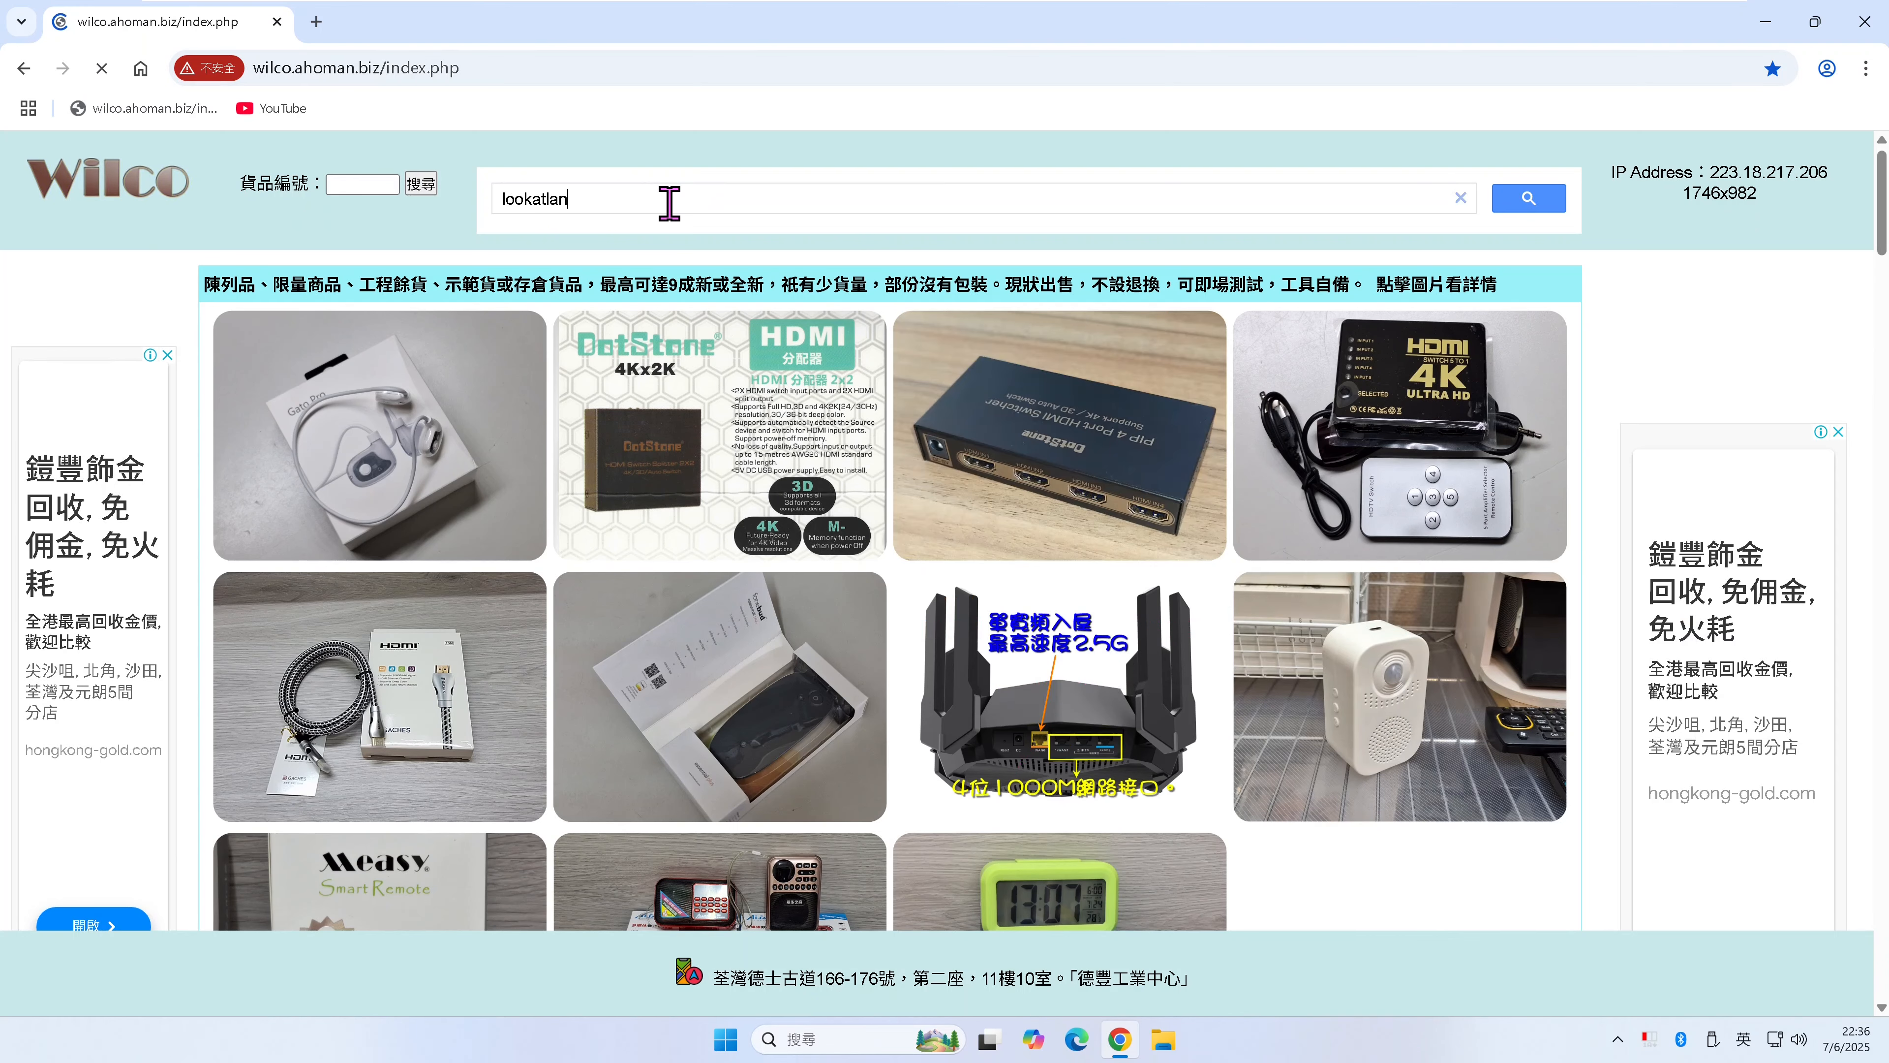
key("Return")
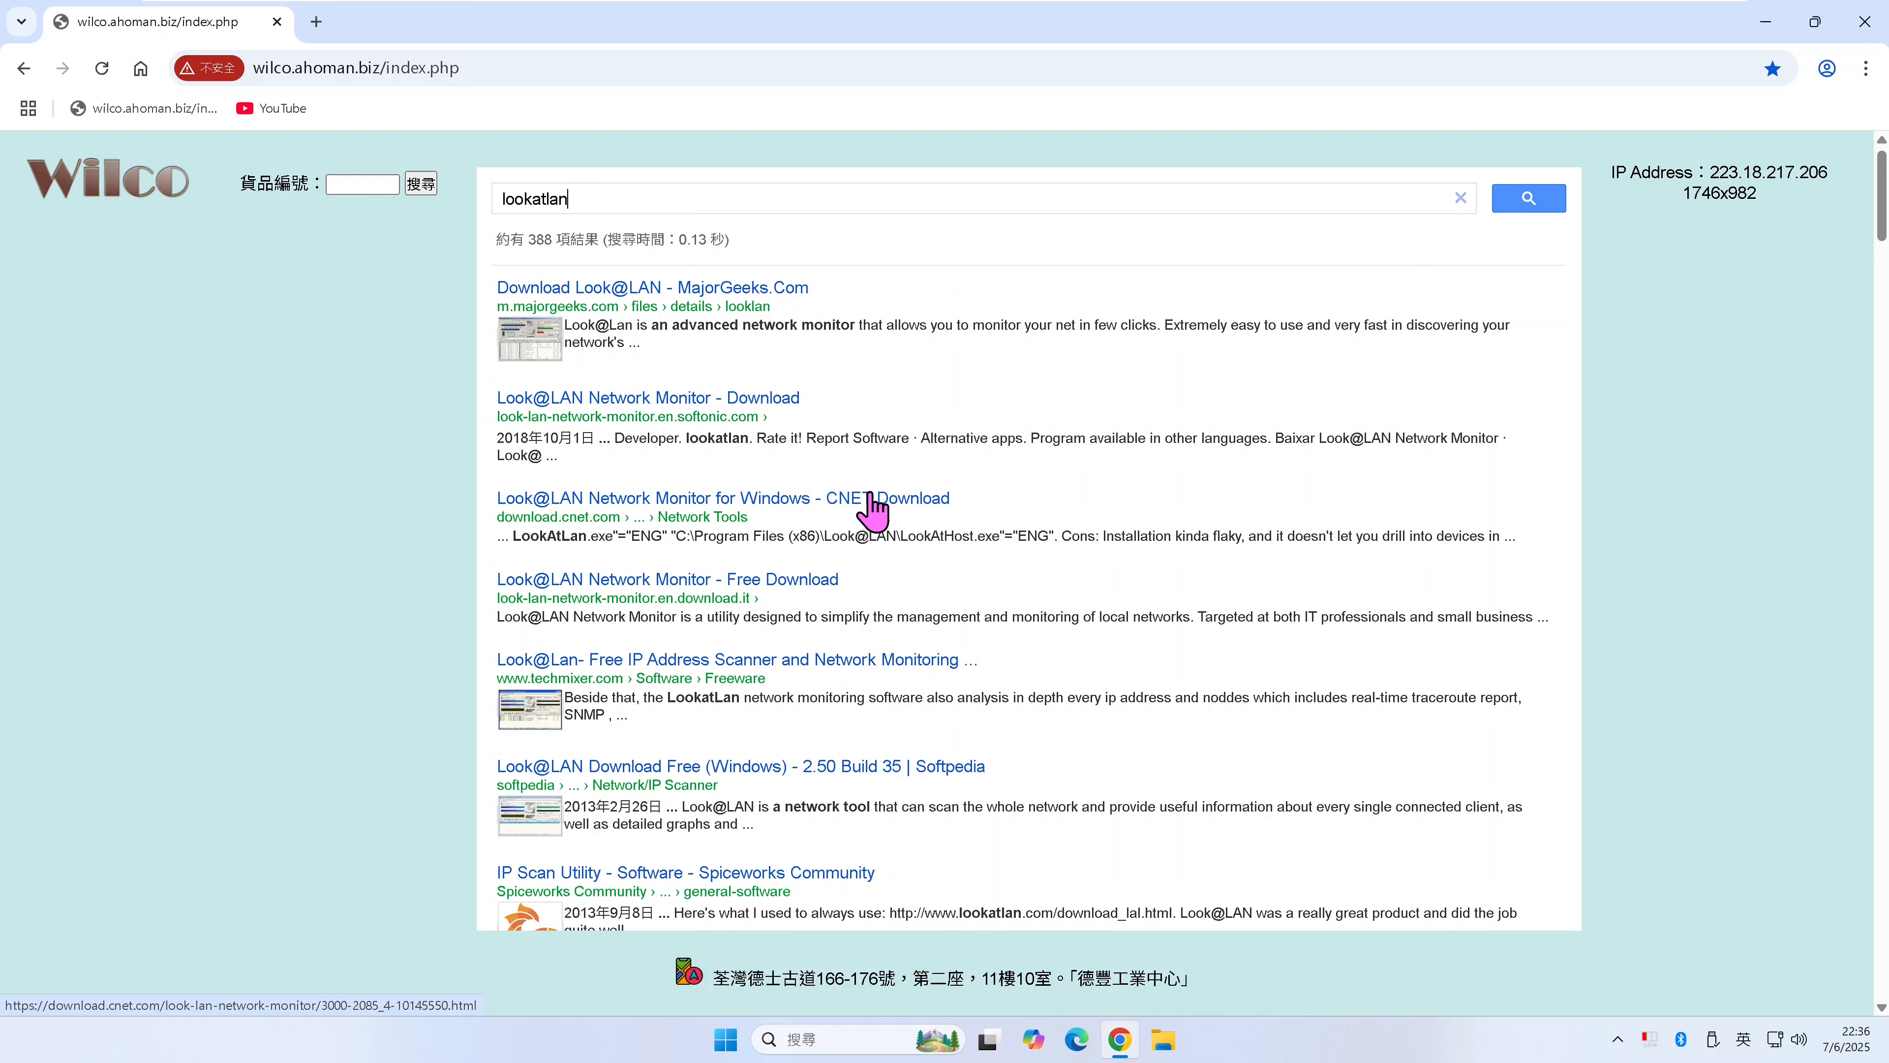
- Open CNET's Look@LAN Network Monitor page, block its notifications, and scroll to Full Specifications
left_click(857, 509)
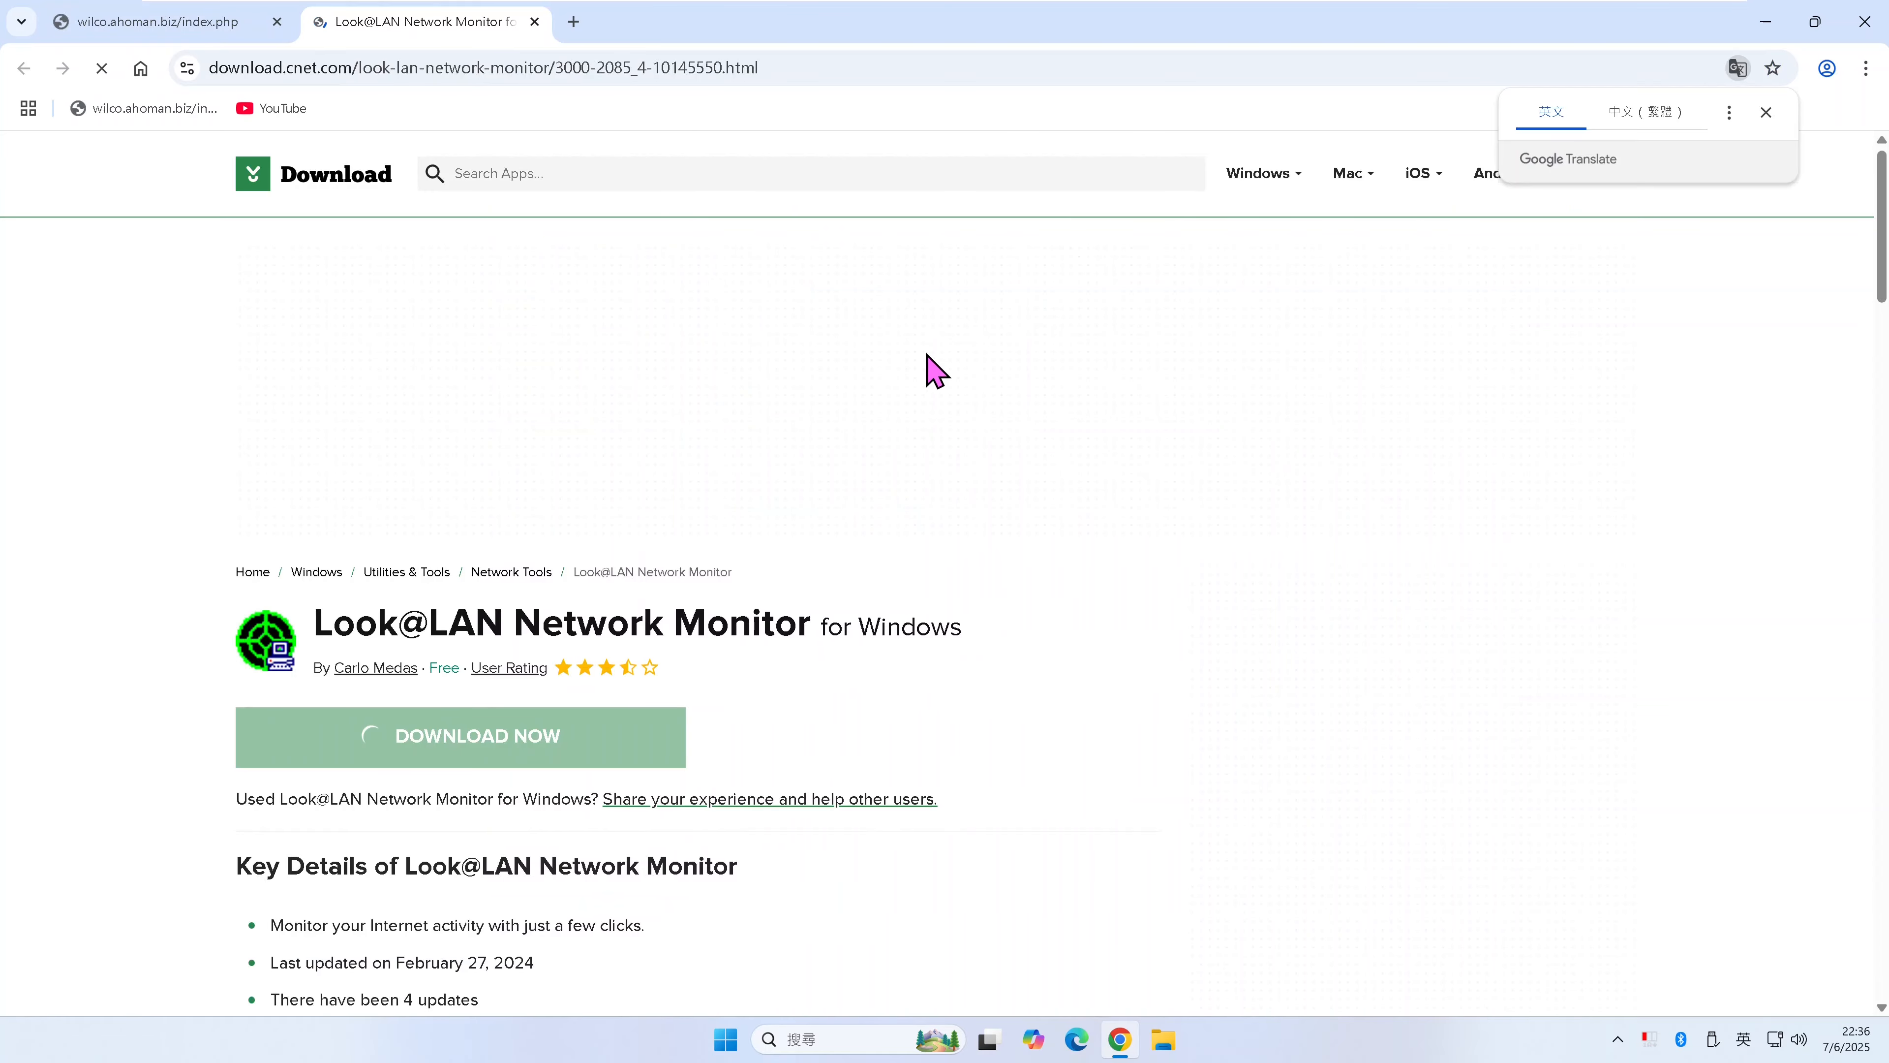
scroll(885, 498, "down", 3)
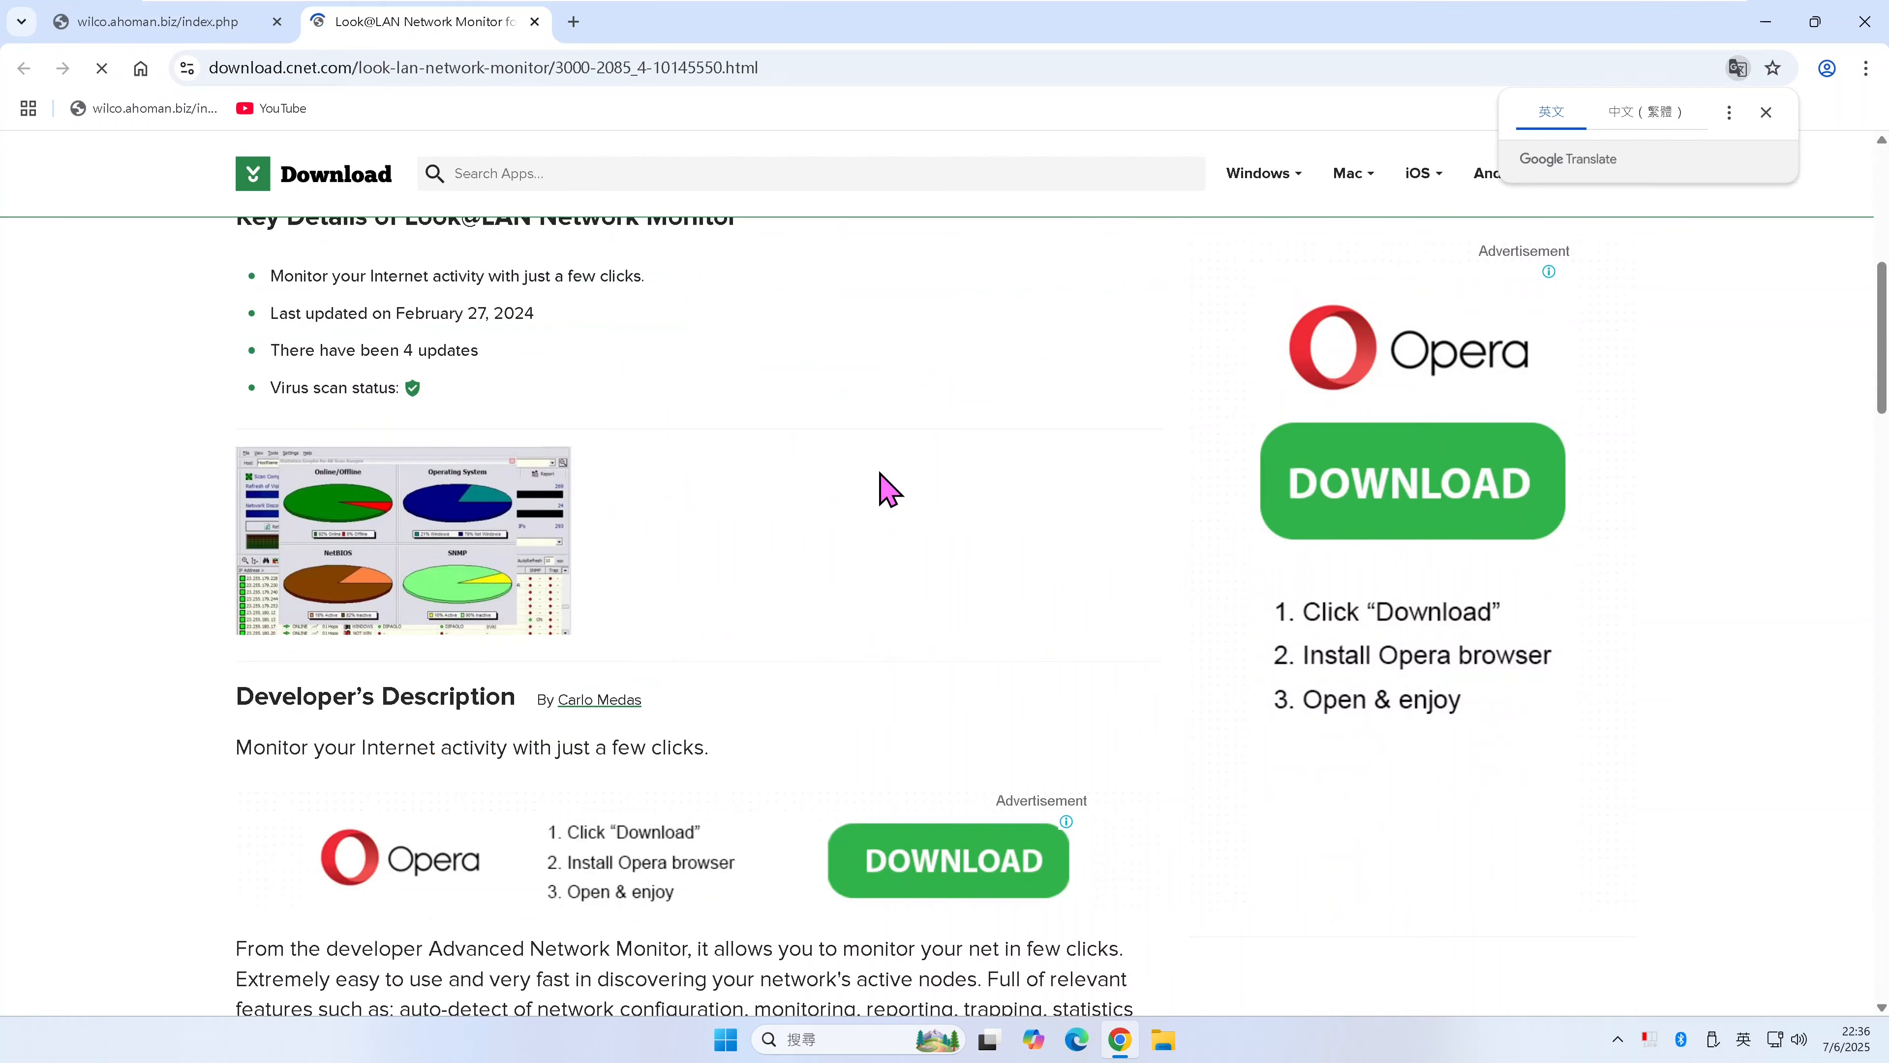
scroll(884, 476, "up", 1)
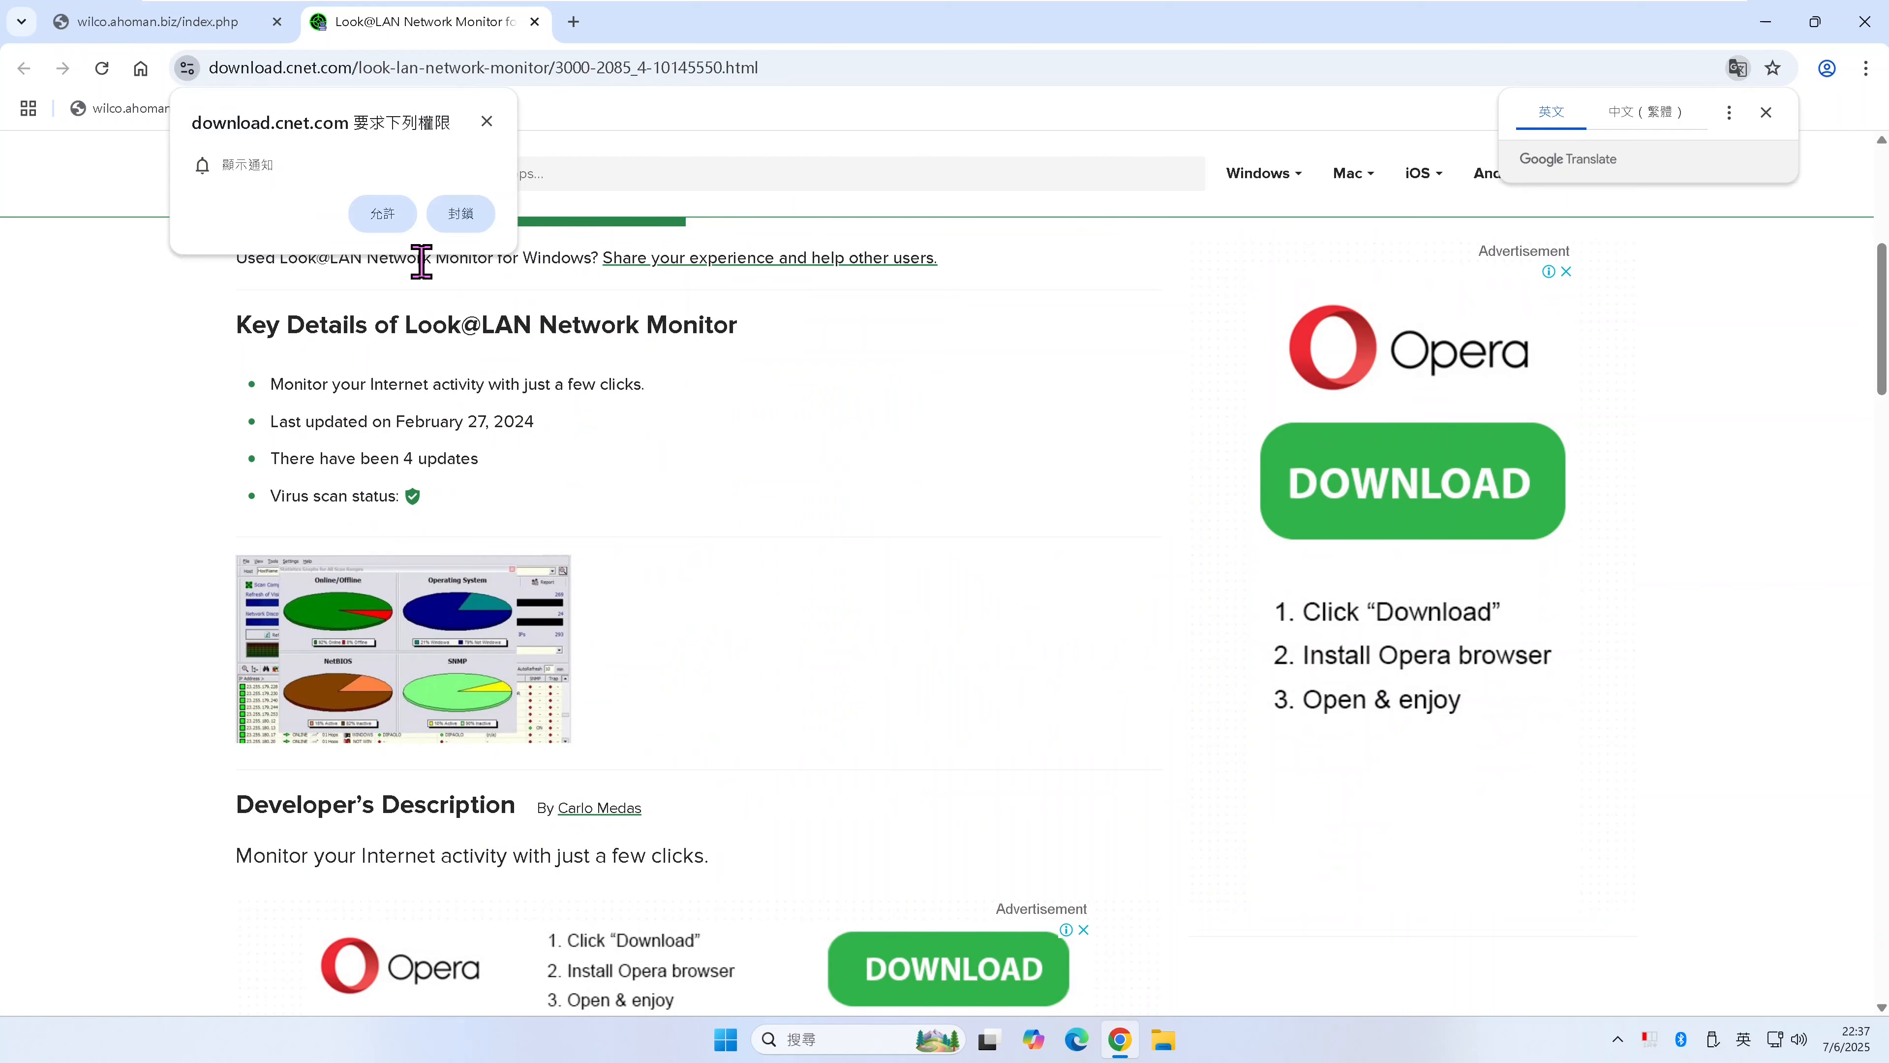
left_click(463, 214)
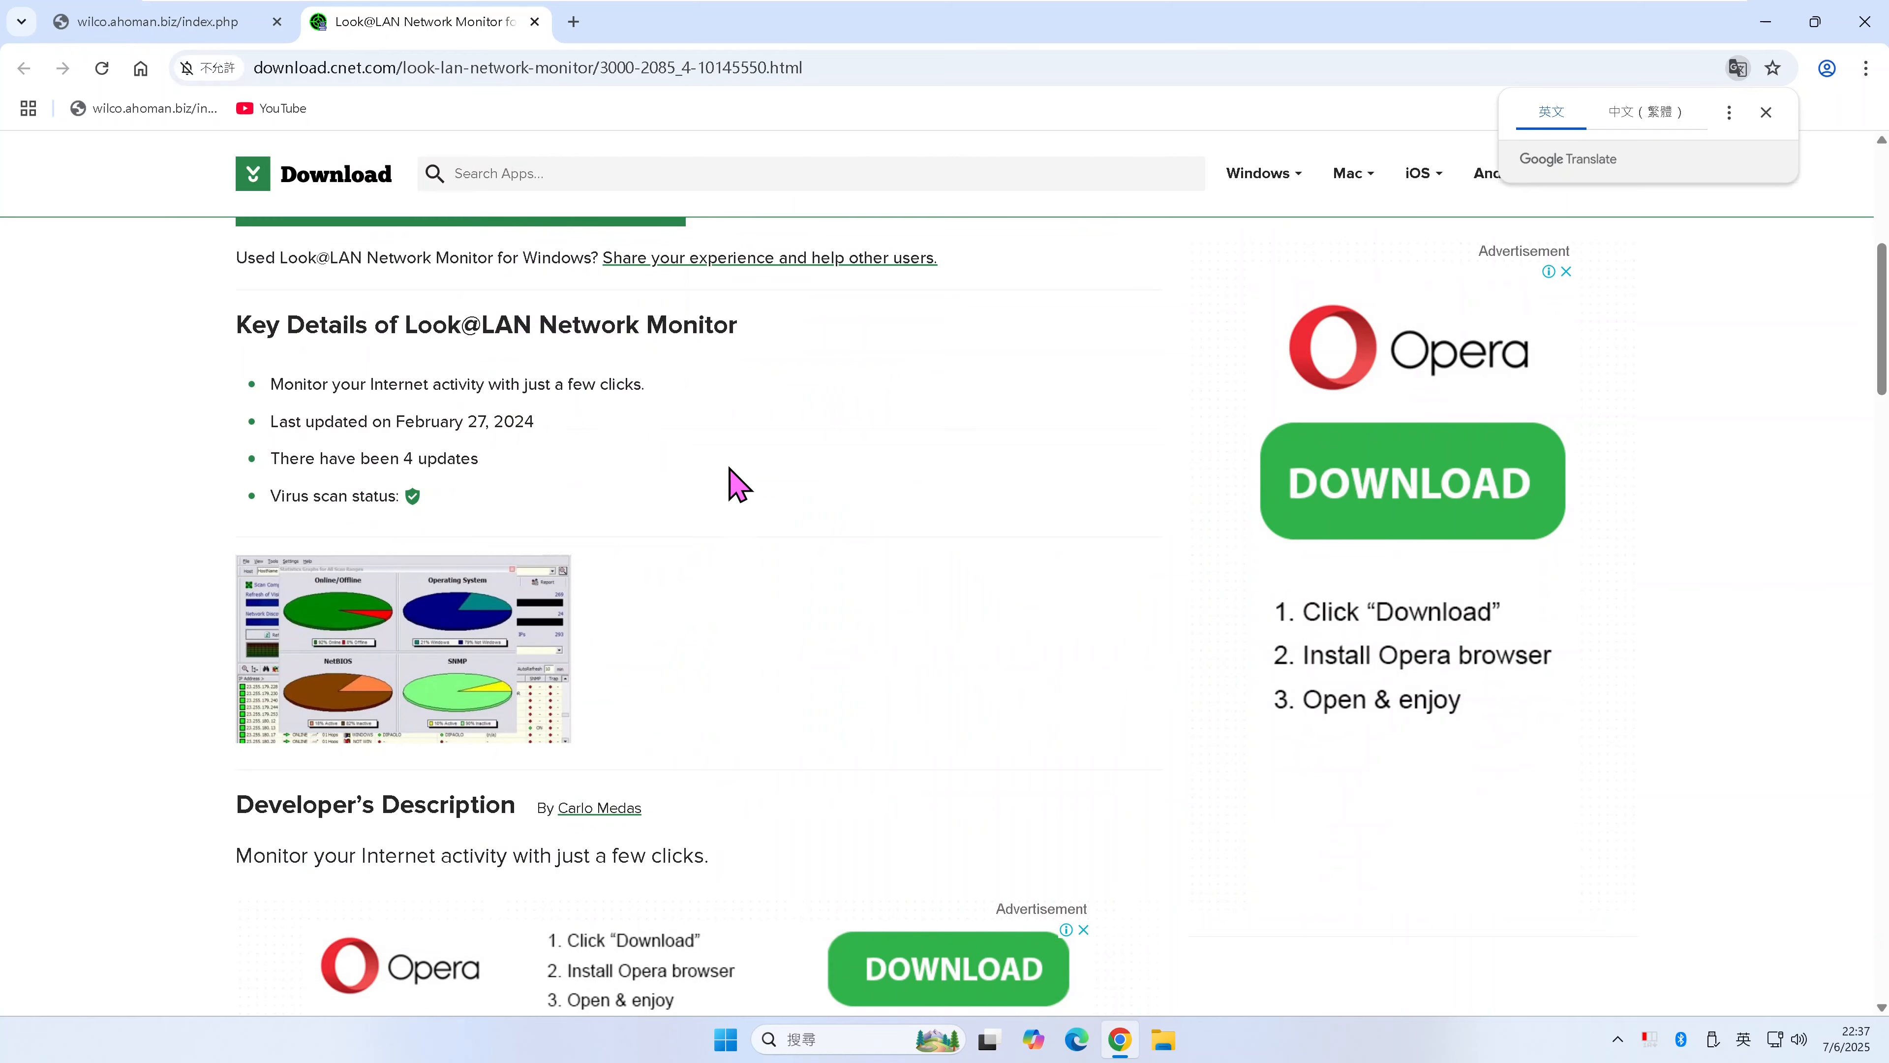
scroll(732, 484, "down", 5)
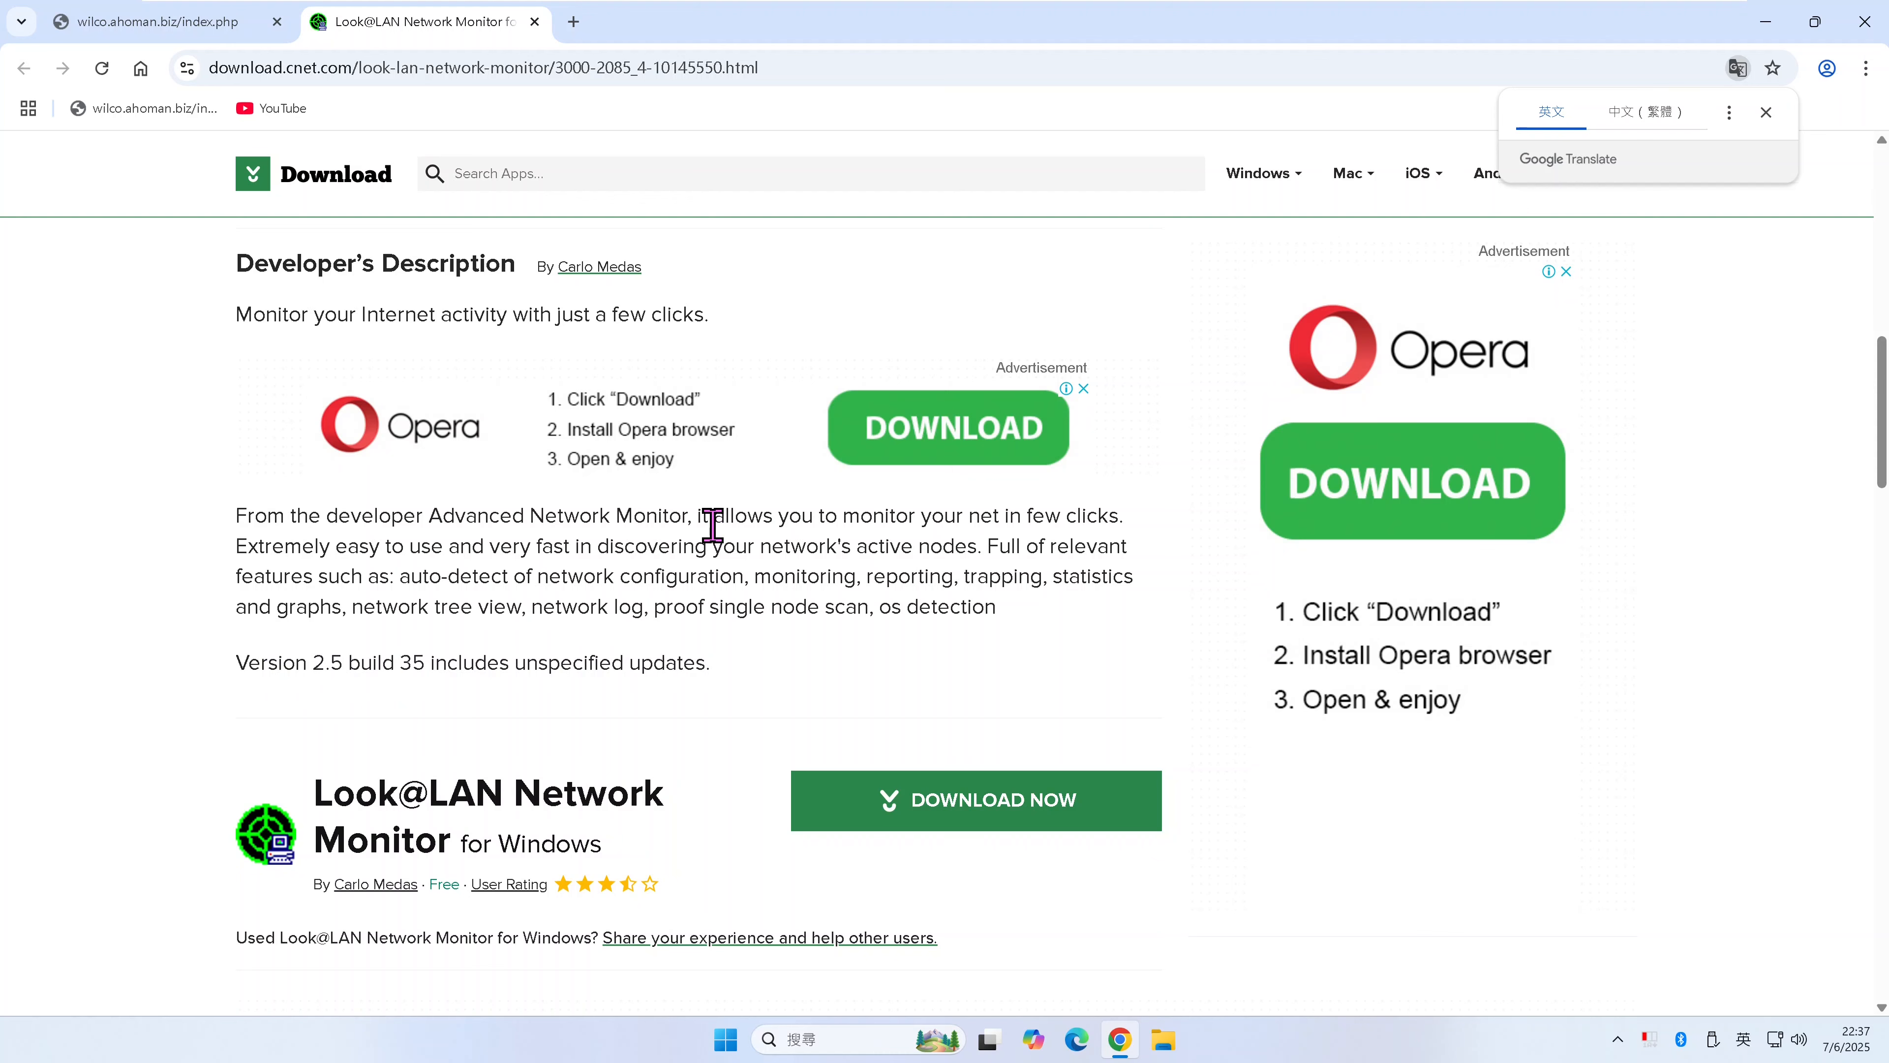
scroll(712, 525, "down", 10)
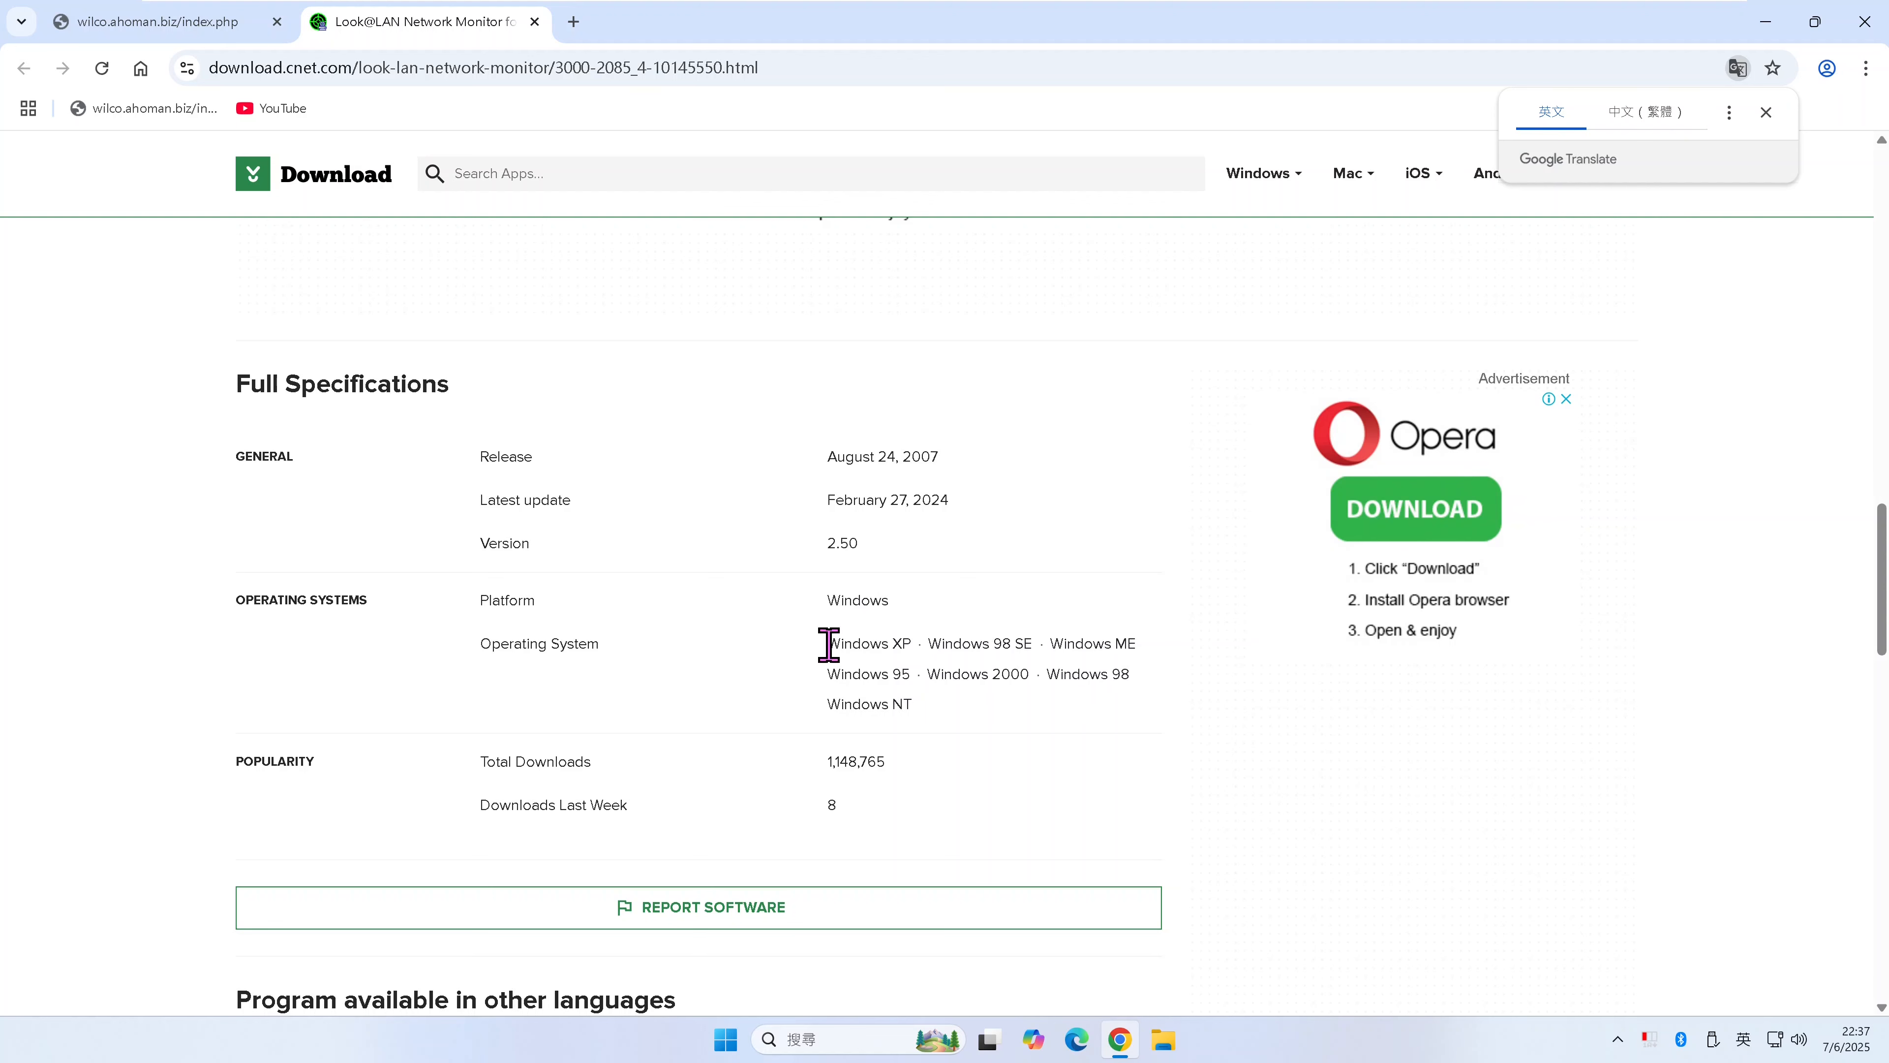
- Select the supported Operating System names in CNET's Look@LAN specifications
left_click_drag(828, 645, 936, 724)
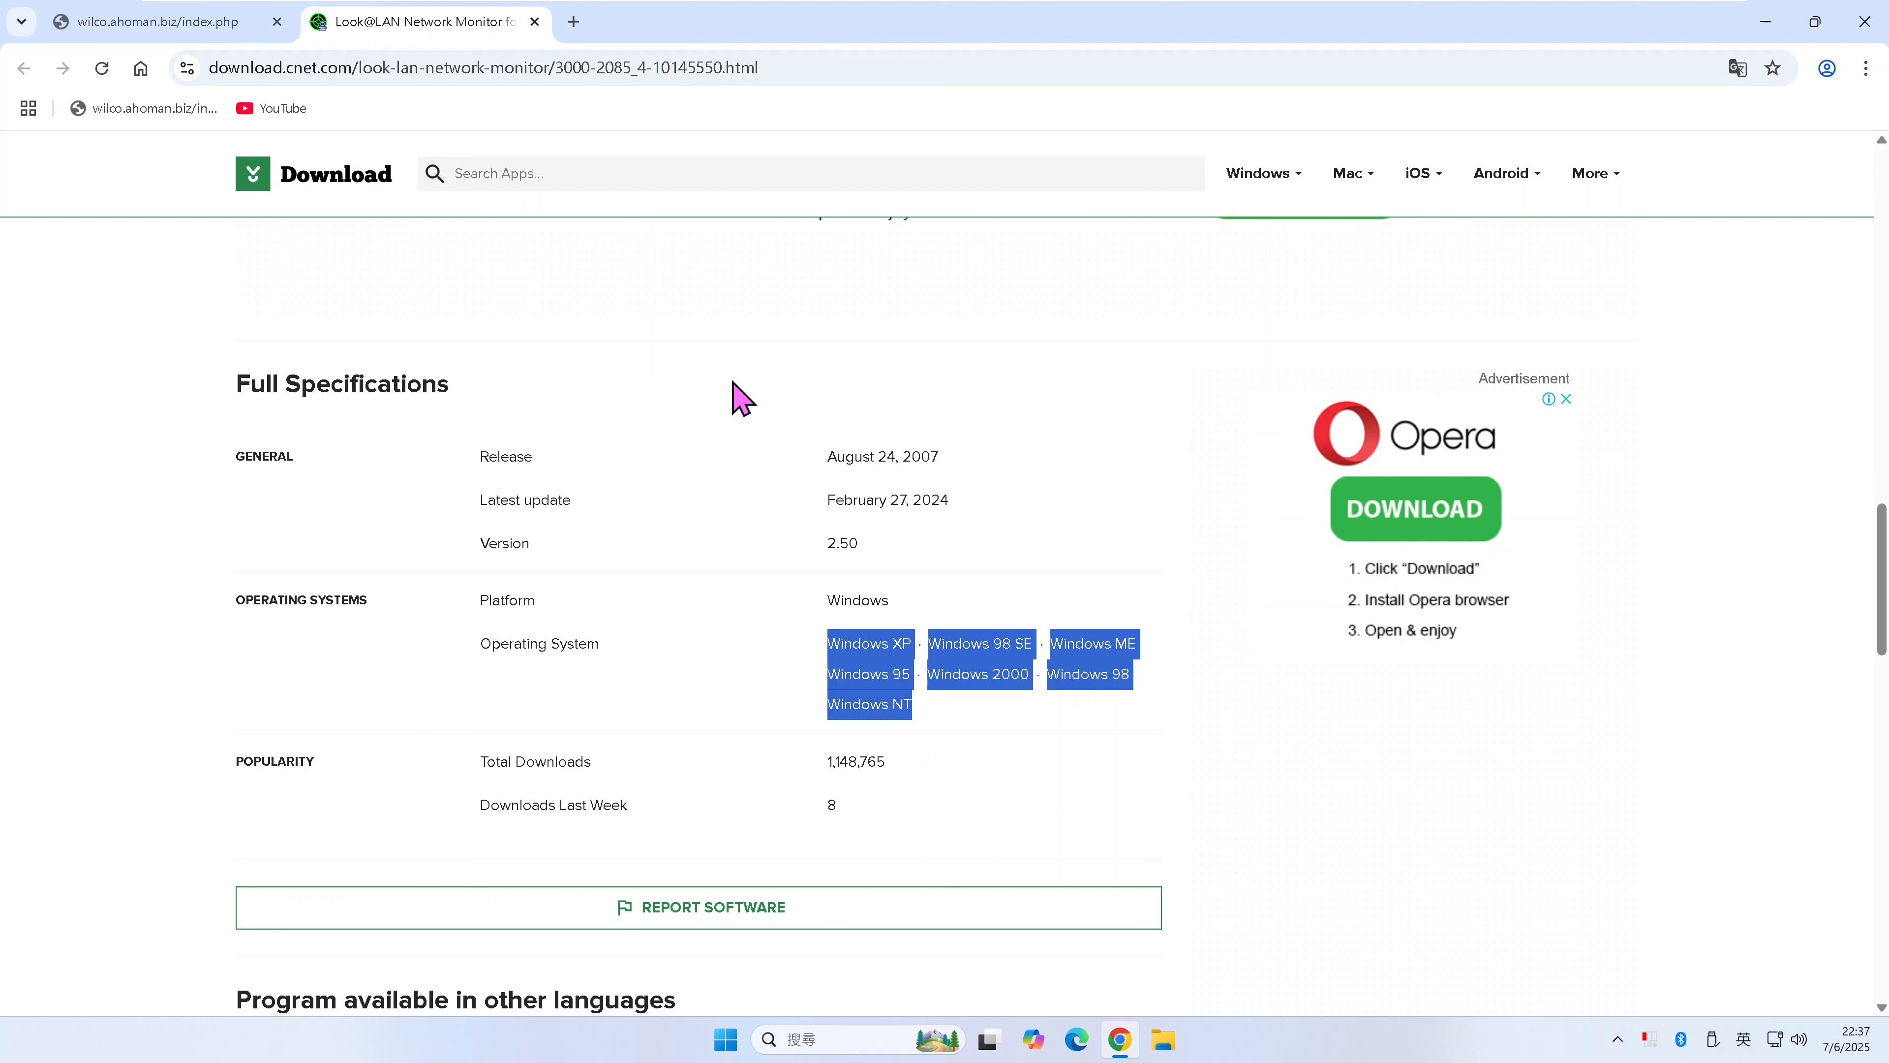
scroll(737, 395, "down", 4)
scroll(736, 394, "down", 1)
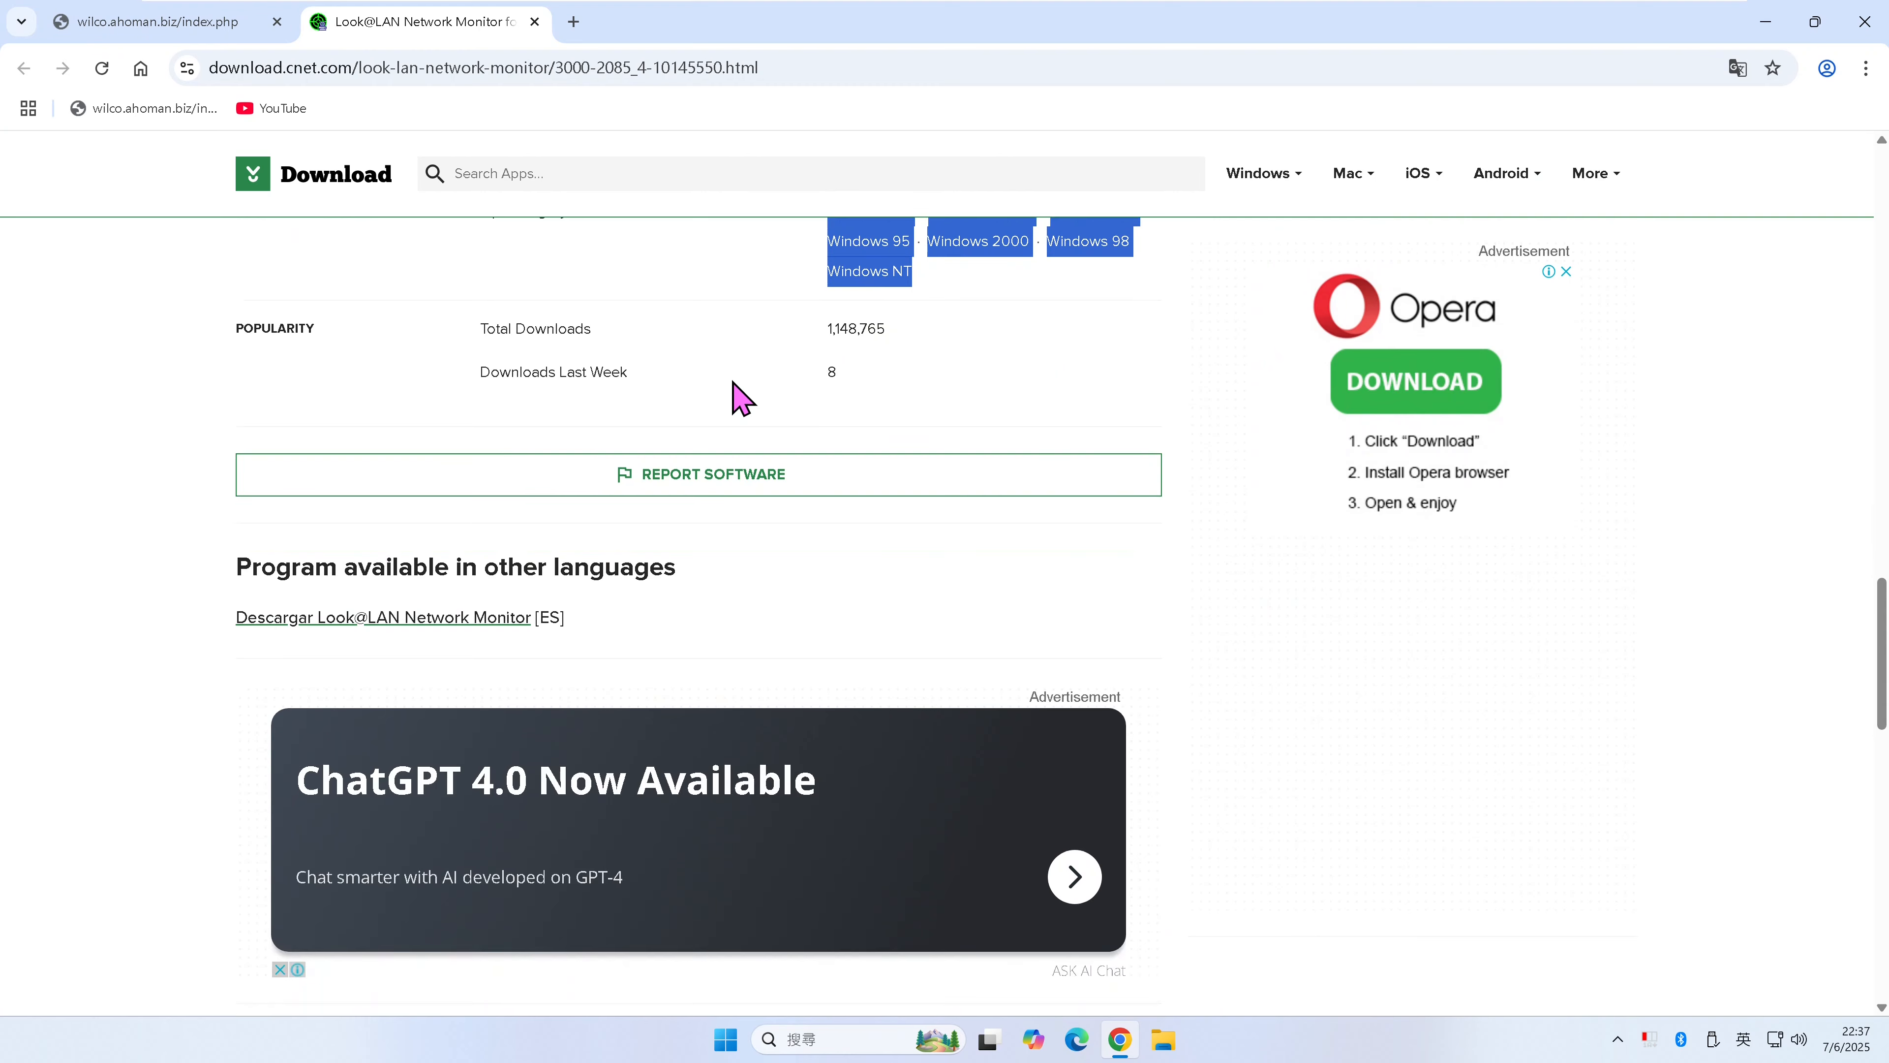
scroll(740, 394, "up", 5)
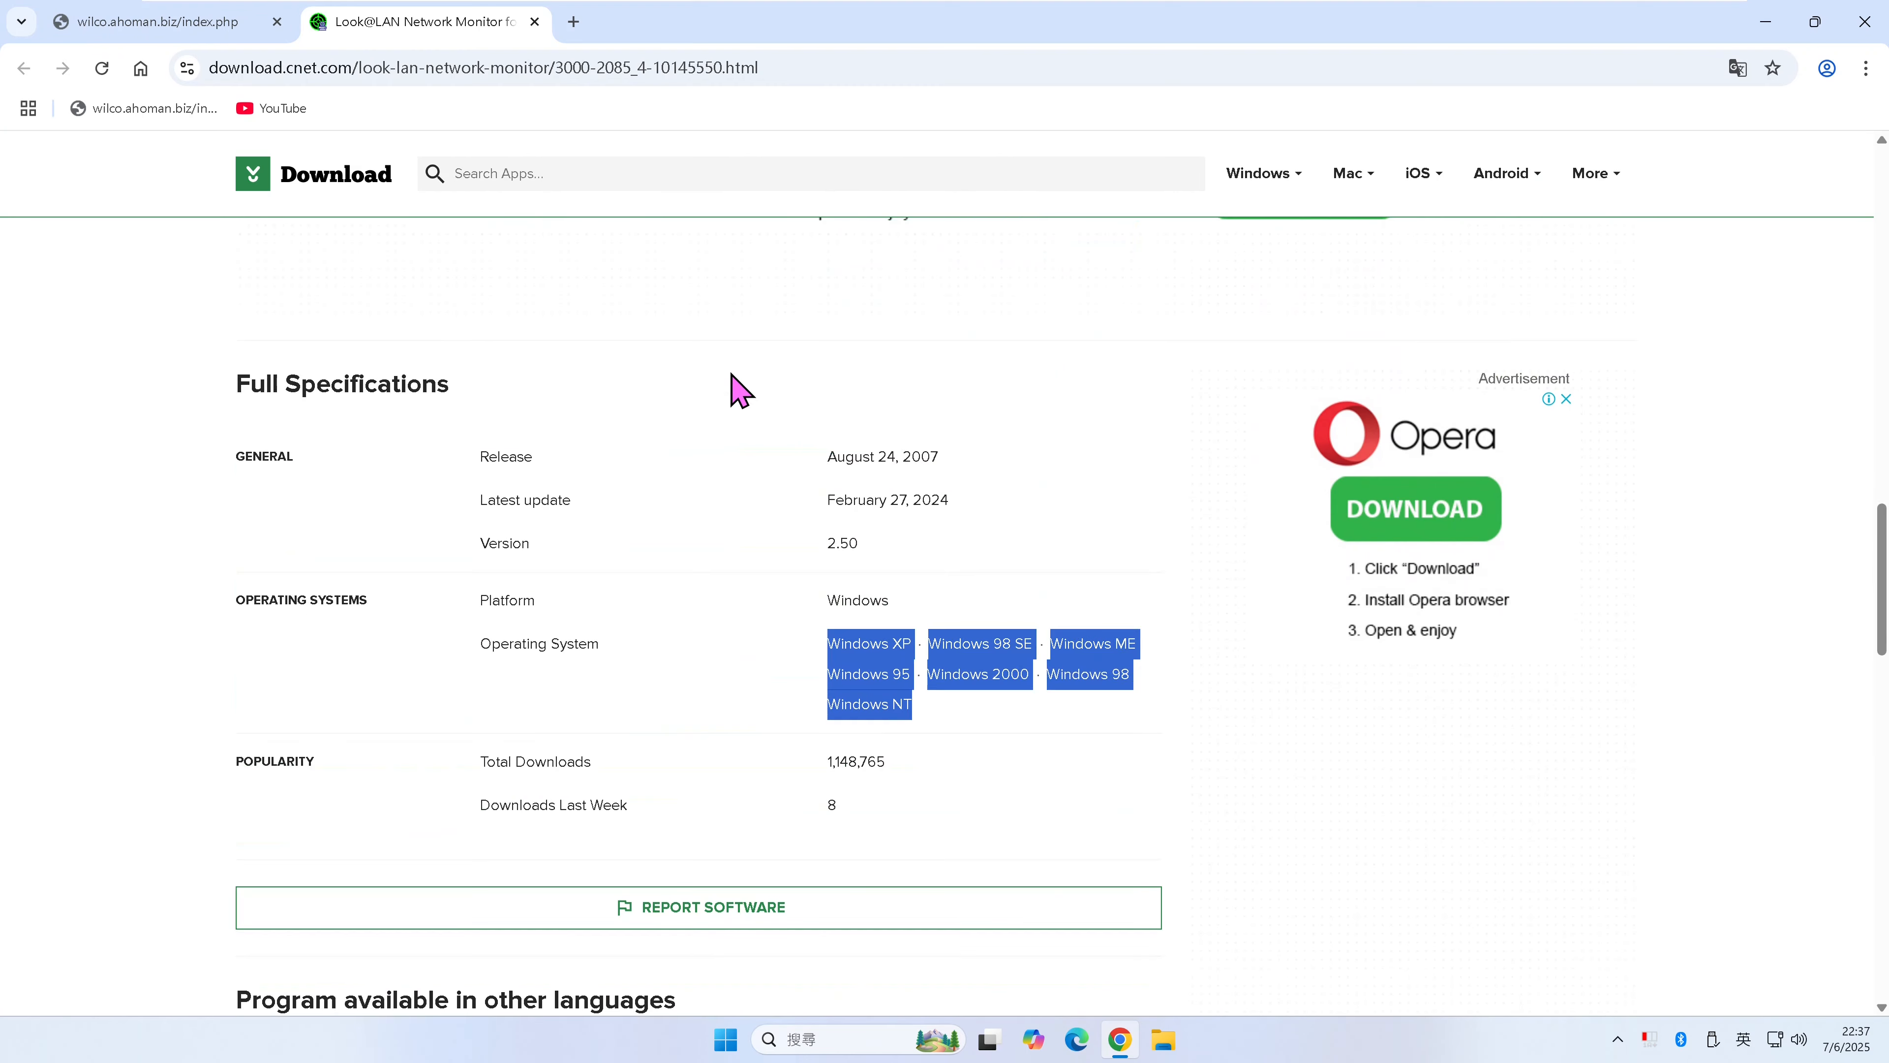
- Open the Softonic Look@LAN Network Monitor result from the lookatlan search results
scroll(740, 393, "up", 5)
scroll(731, 374, "up", 7)
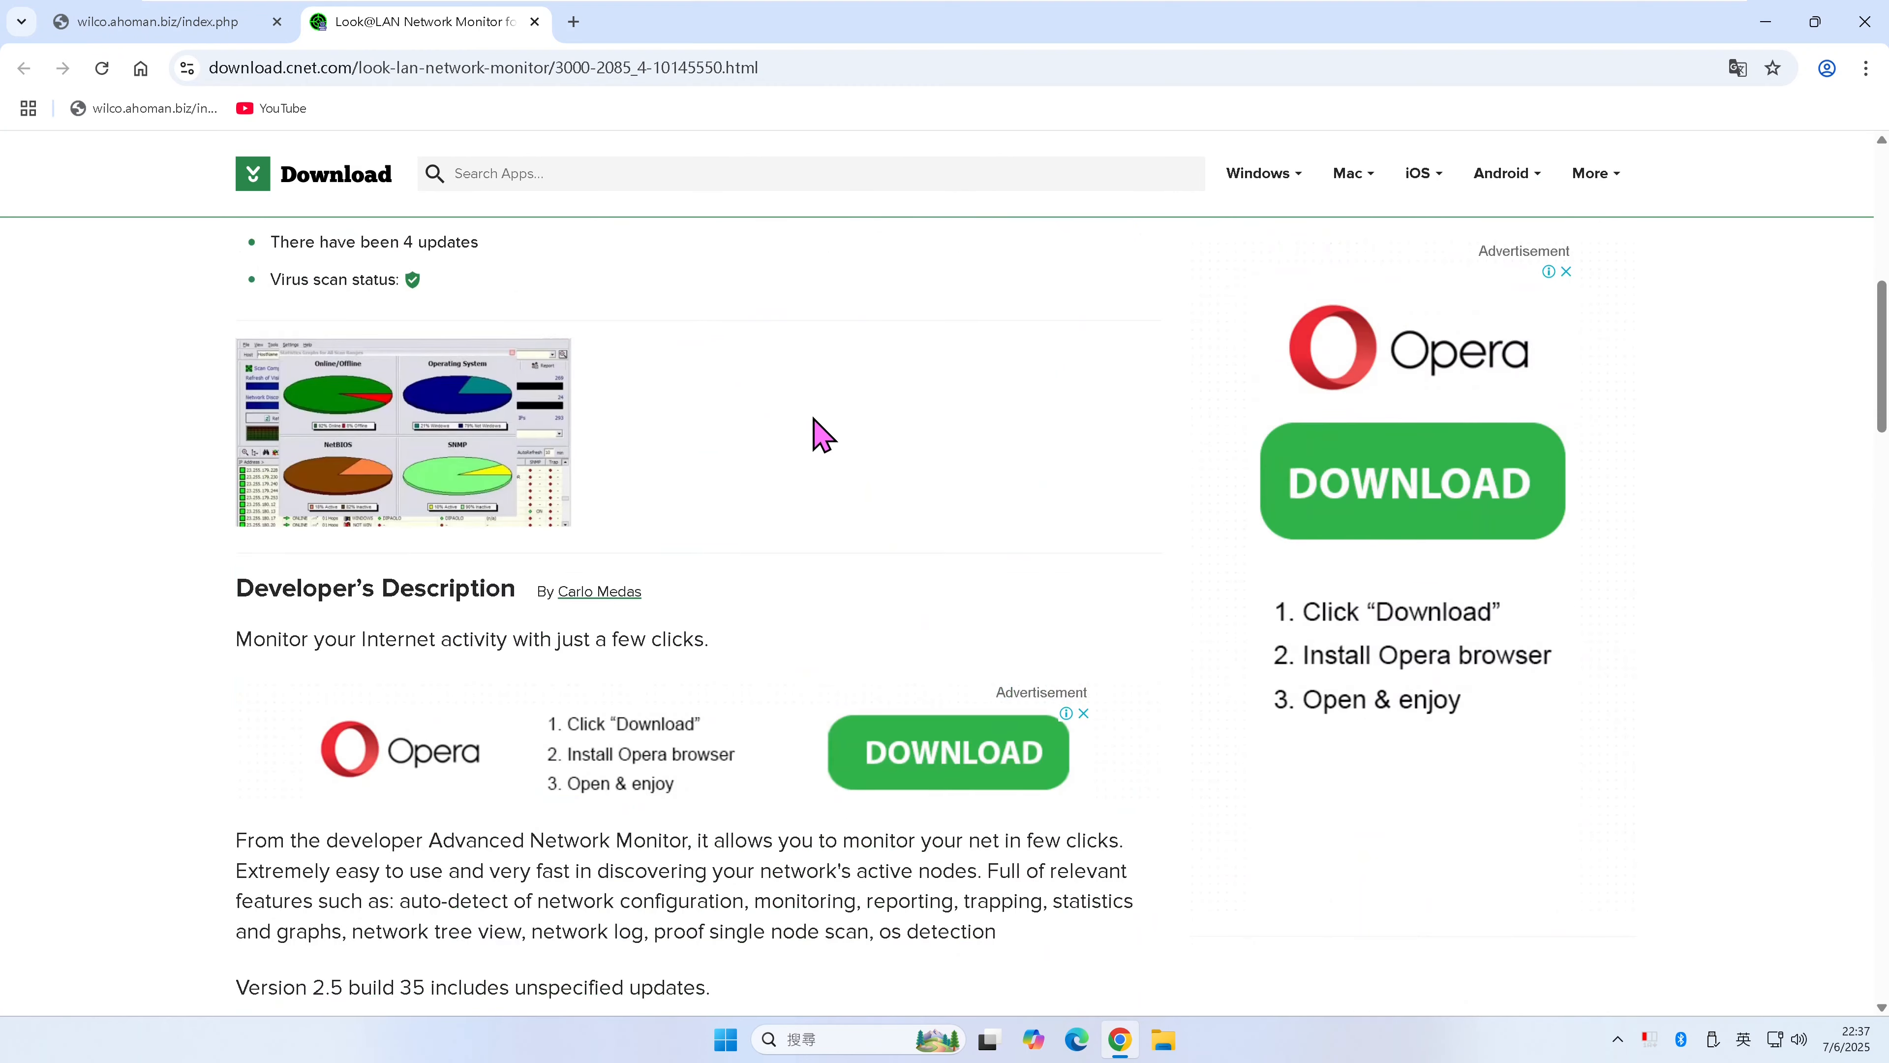
scroll(807, 509, "up", 2)
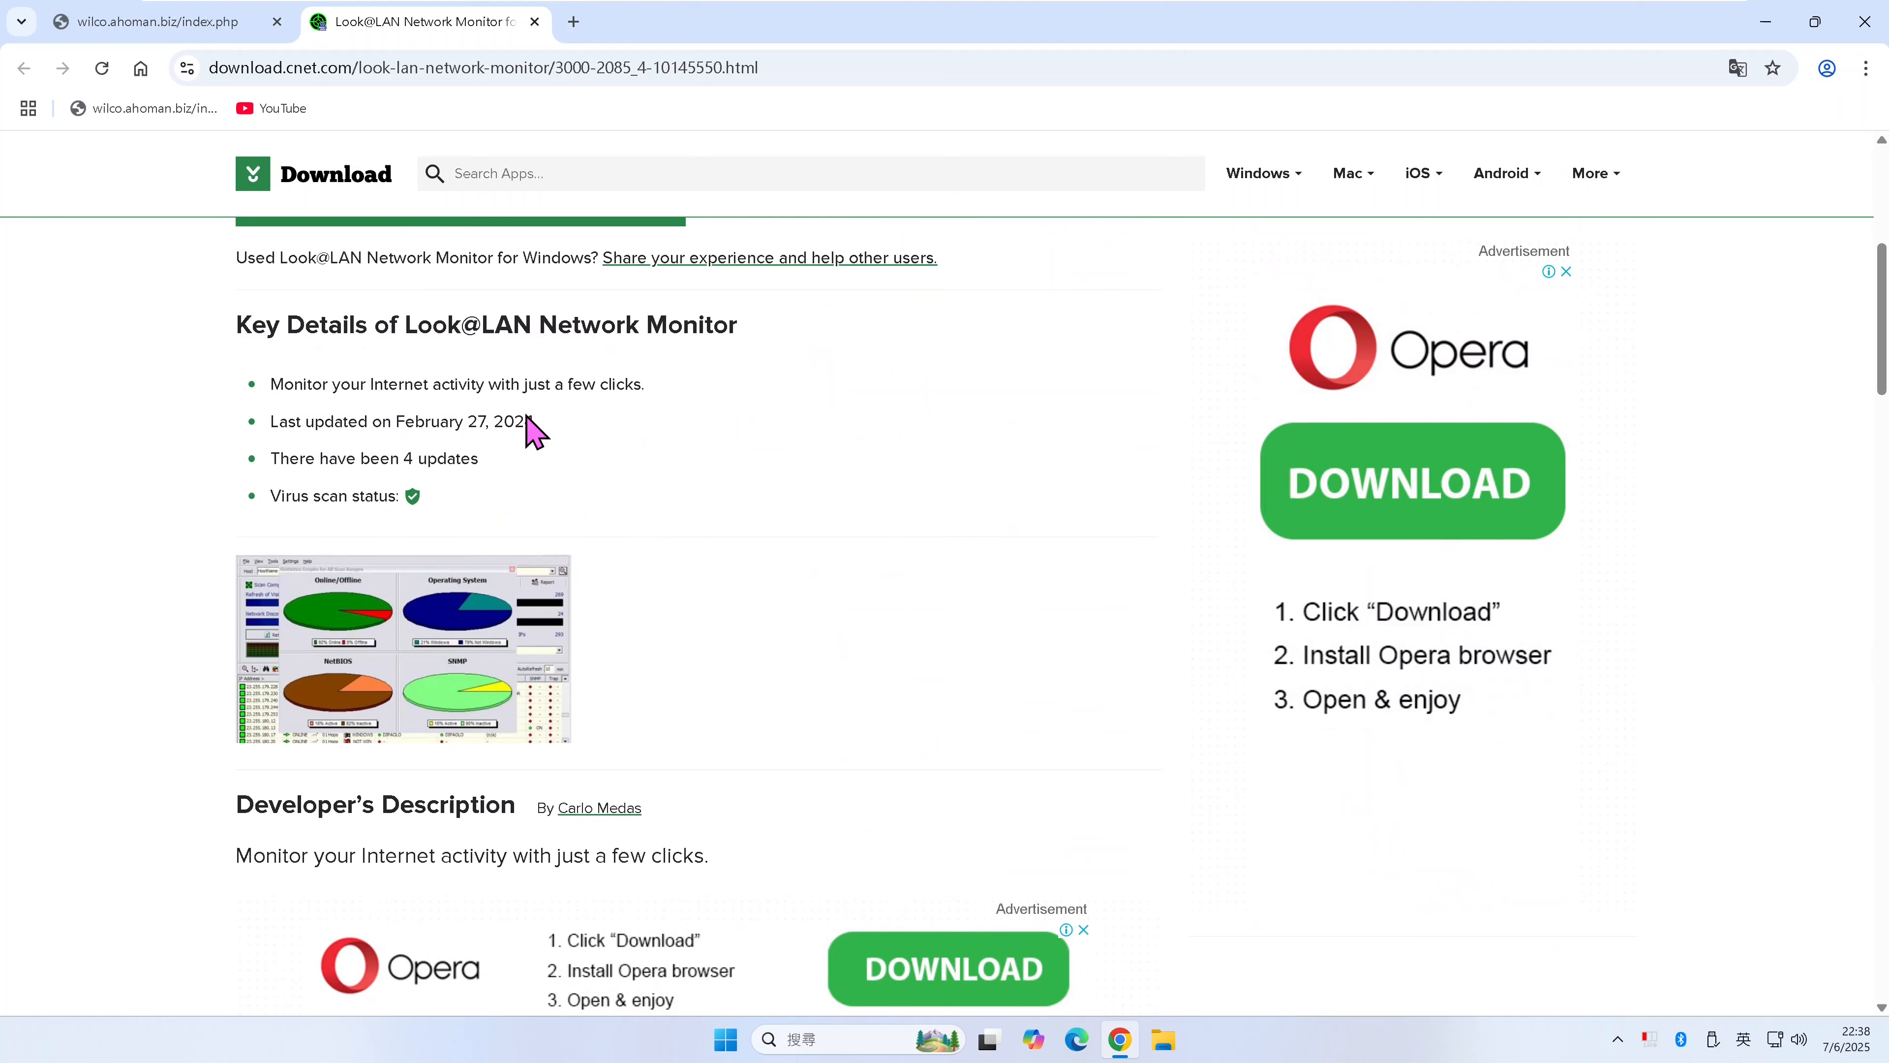
left_click(195, 26)
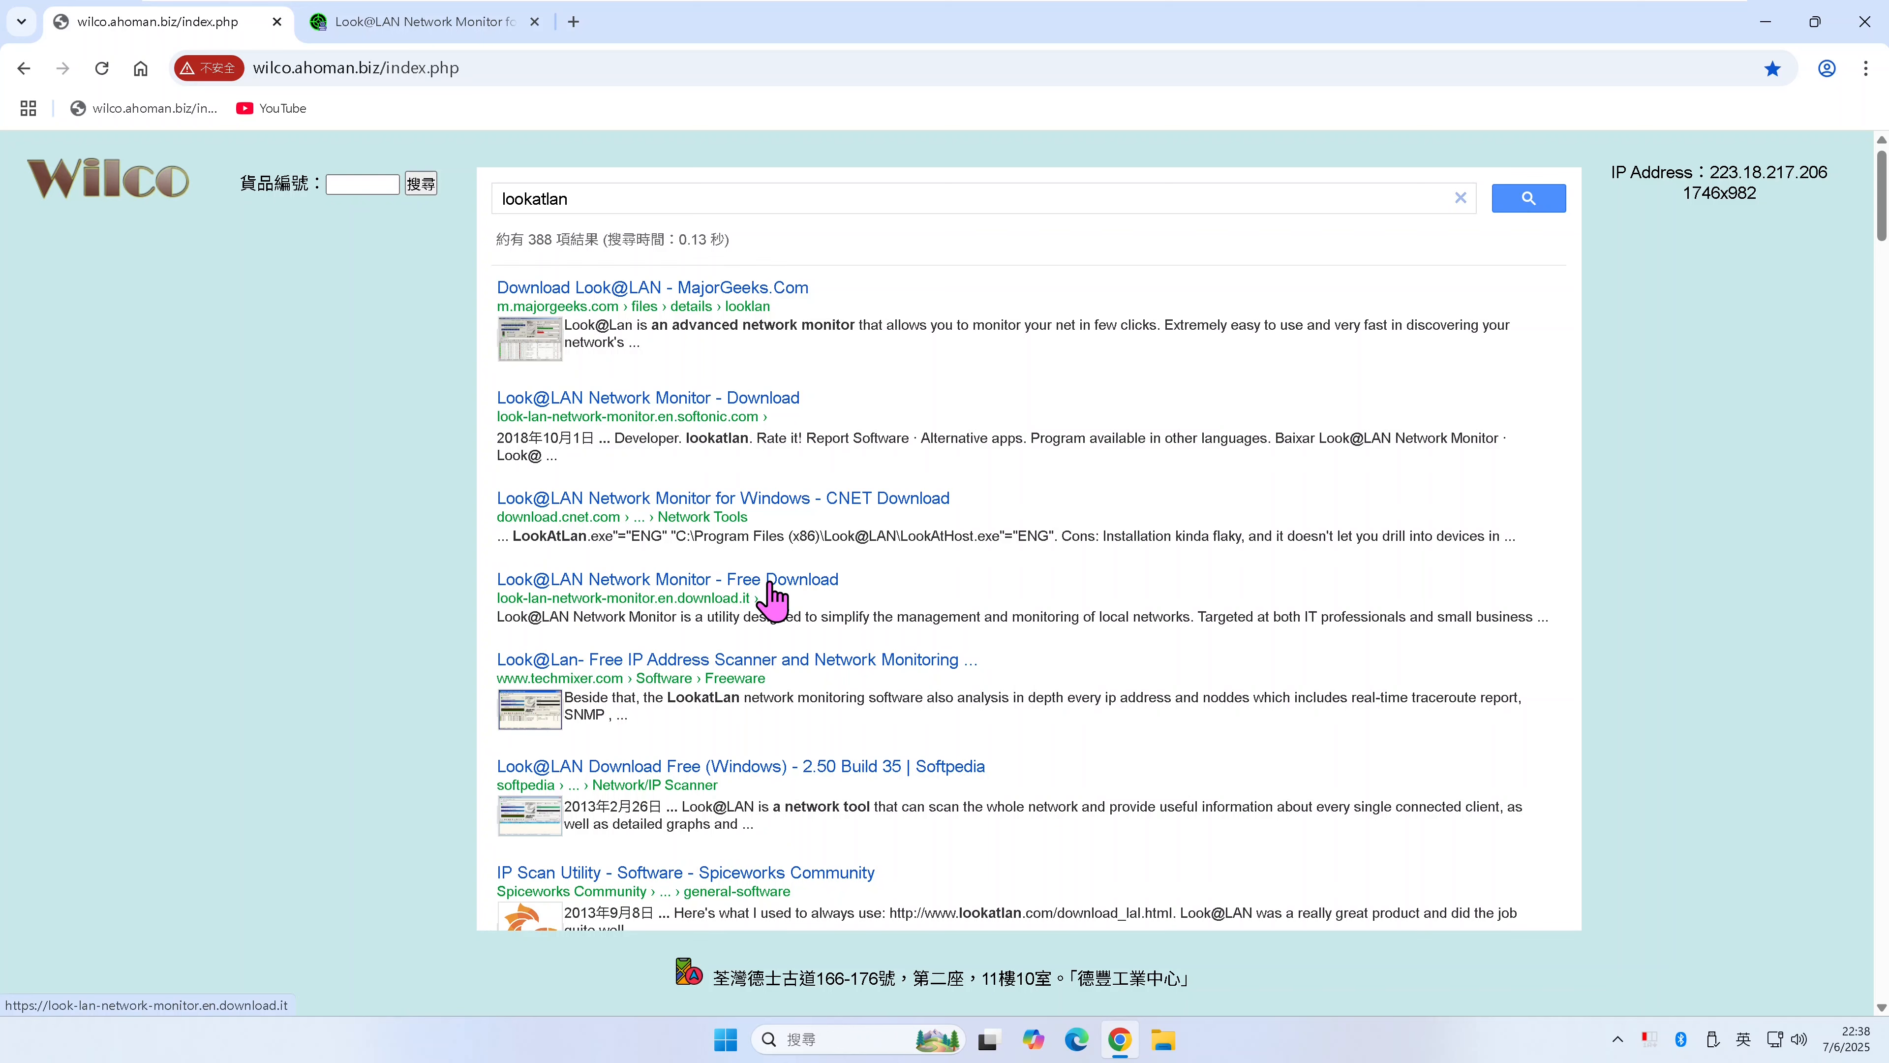
left_click(730, 402)
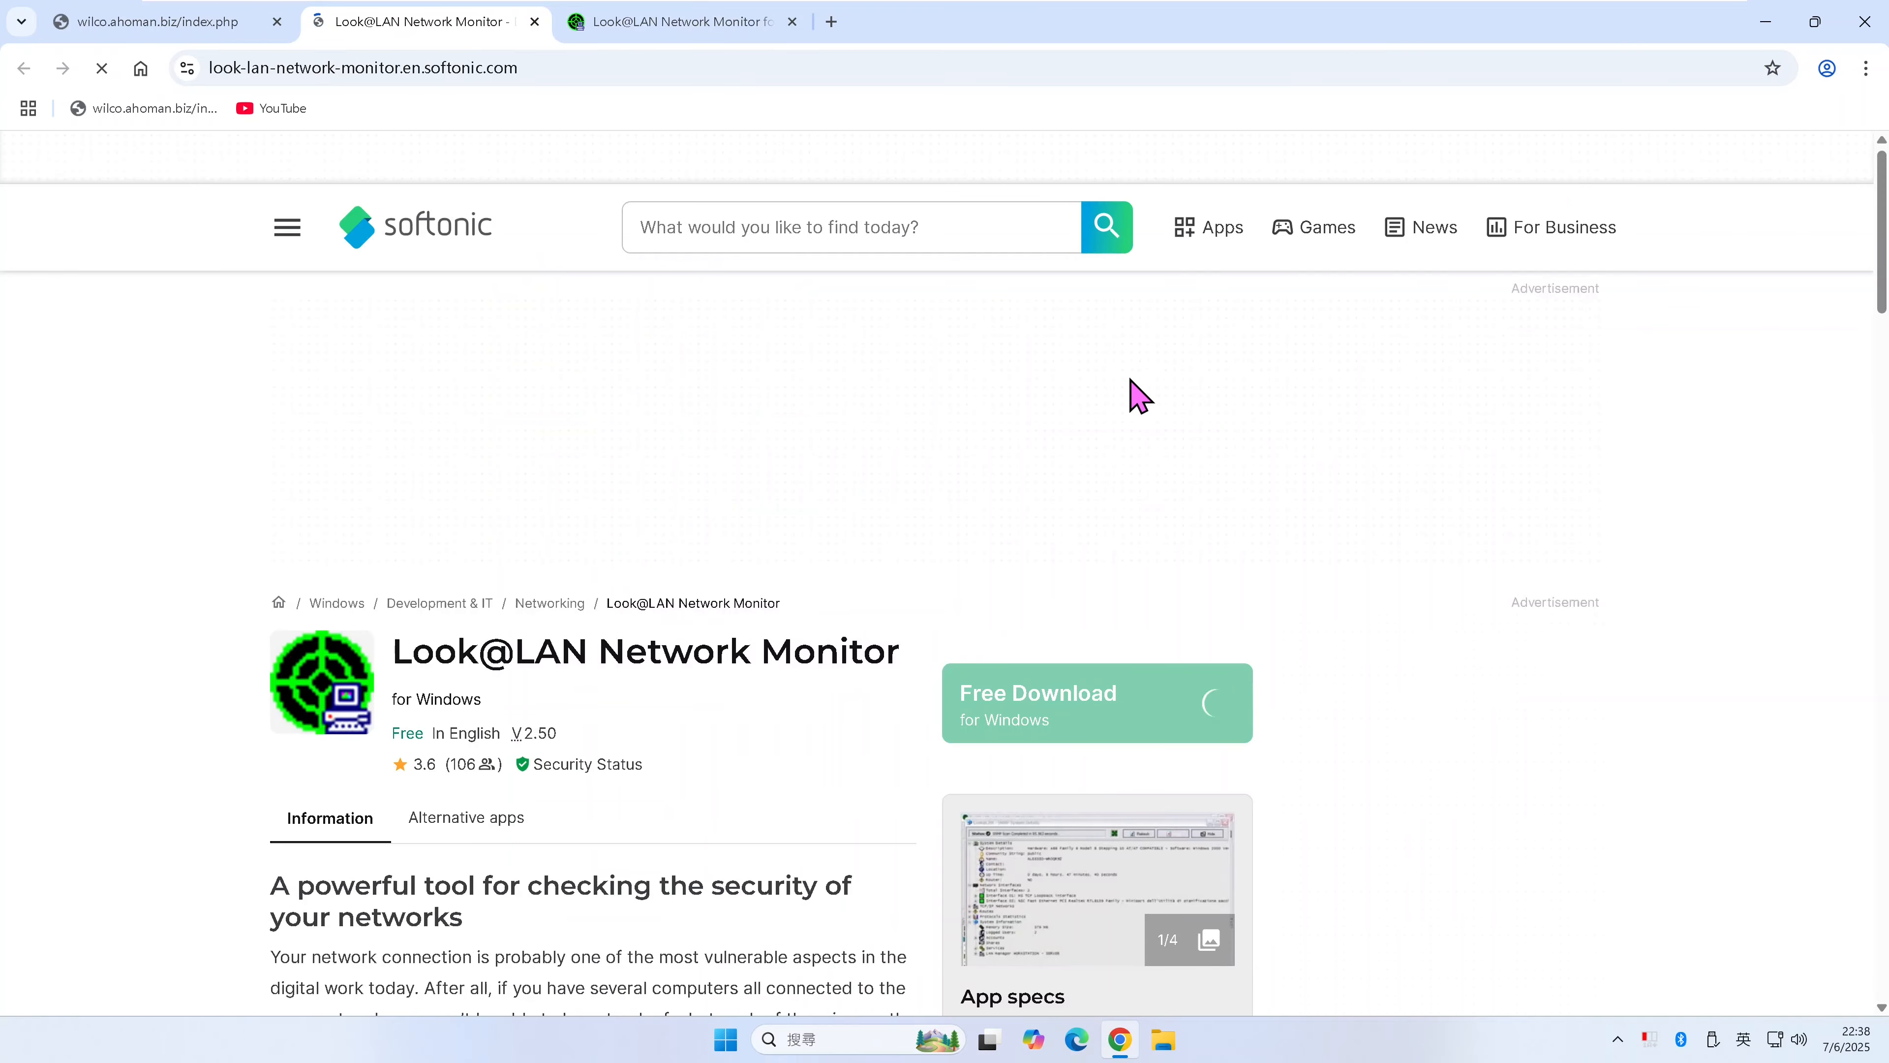
- Compare the Softonic review with the CNET Look@LAN download page, then return to Softonic
scroll(893, 514, "down", 3)
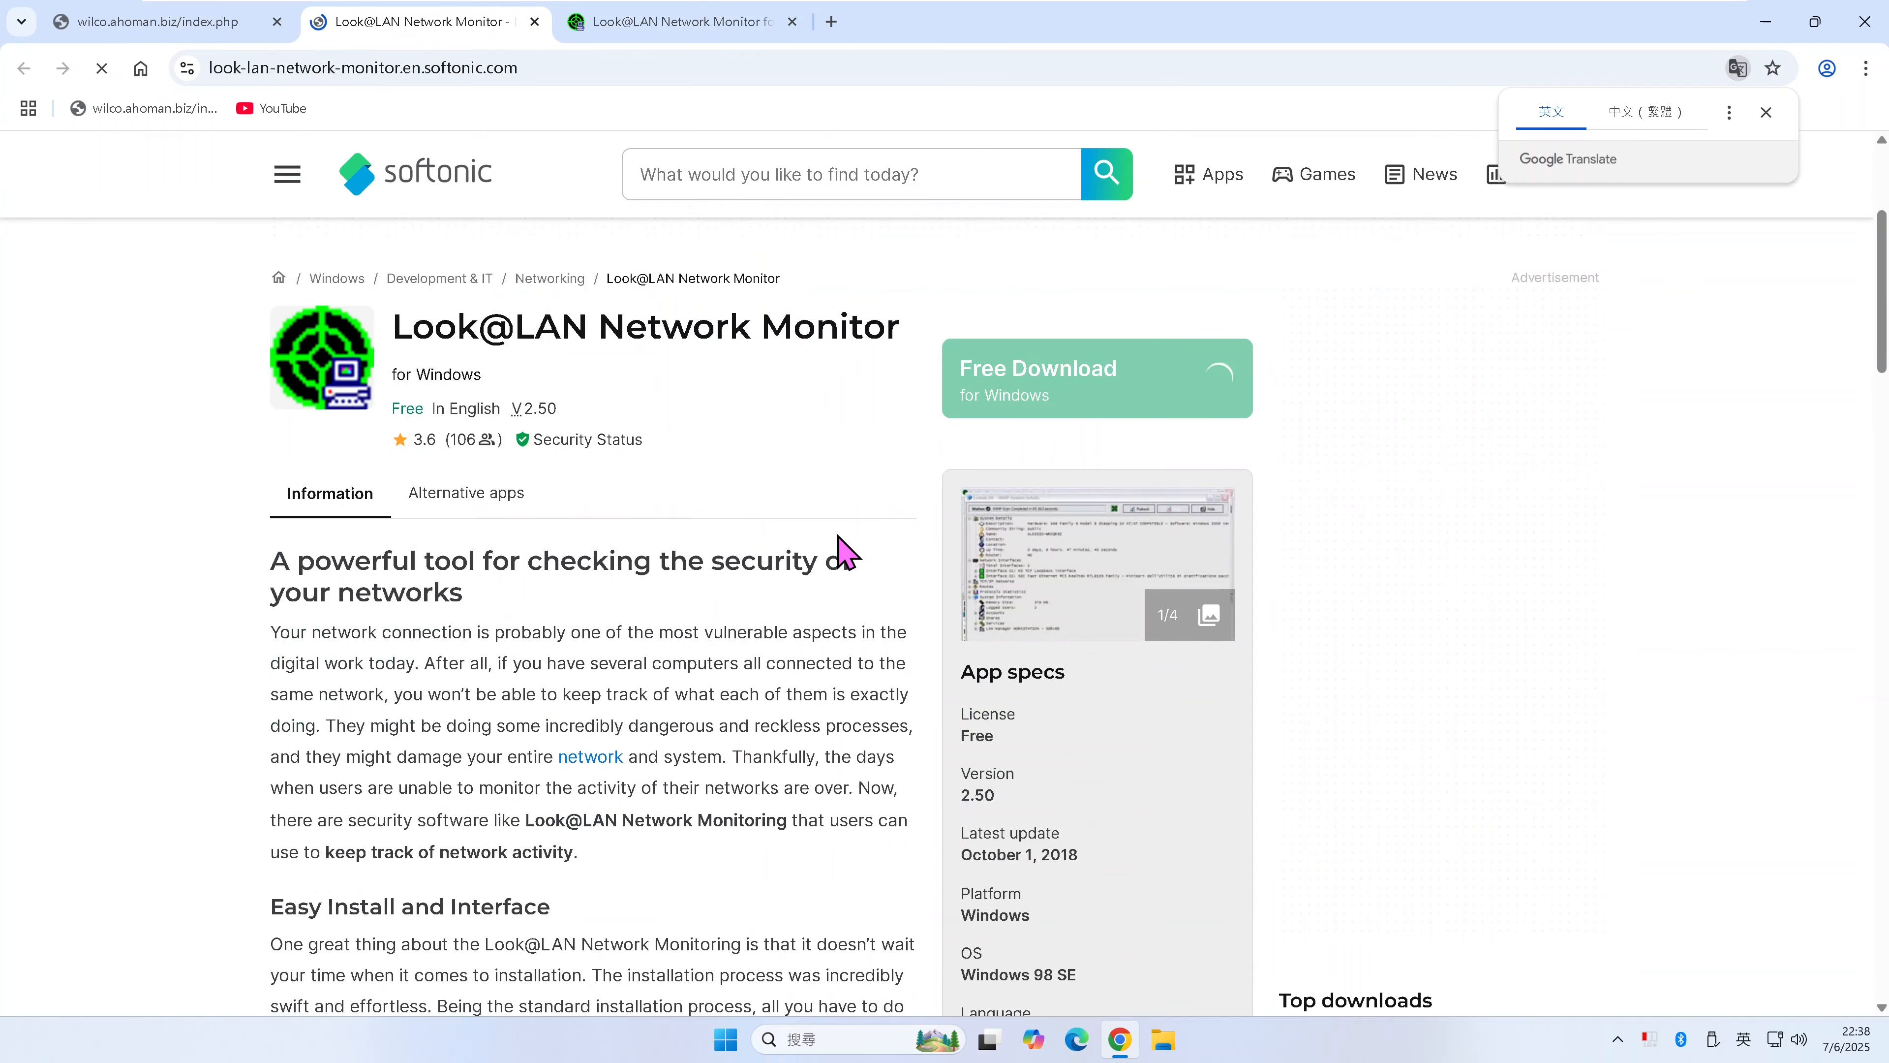
scroll(844, 547, "down", 3)
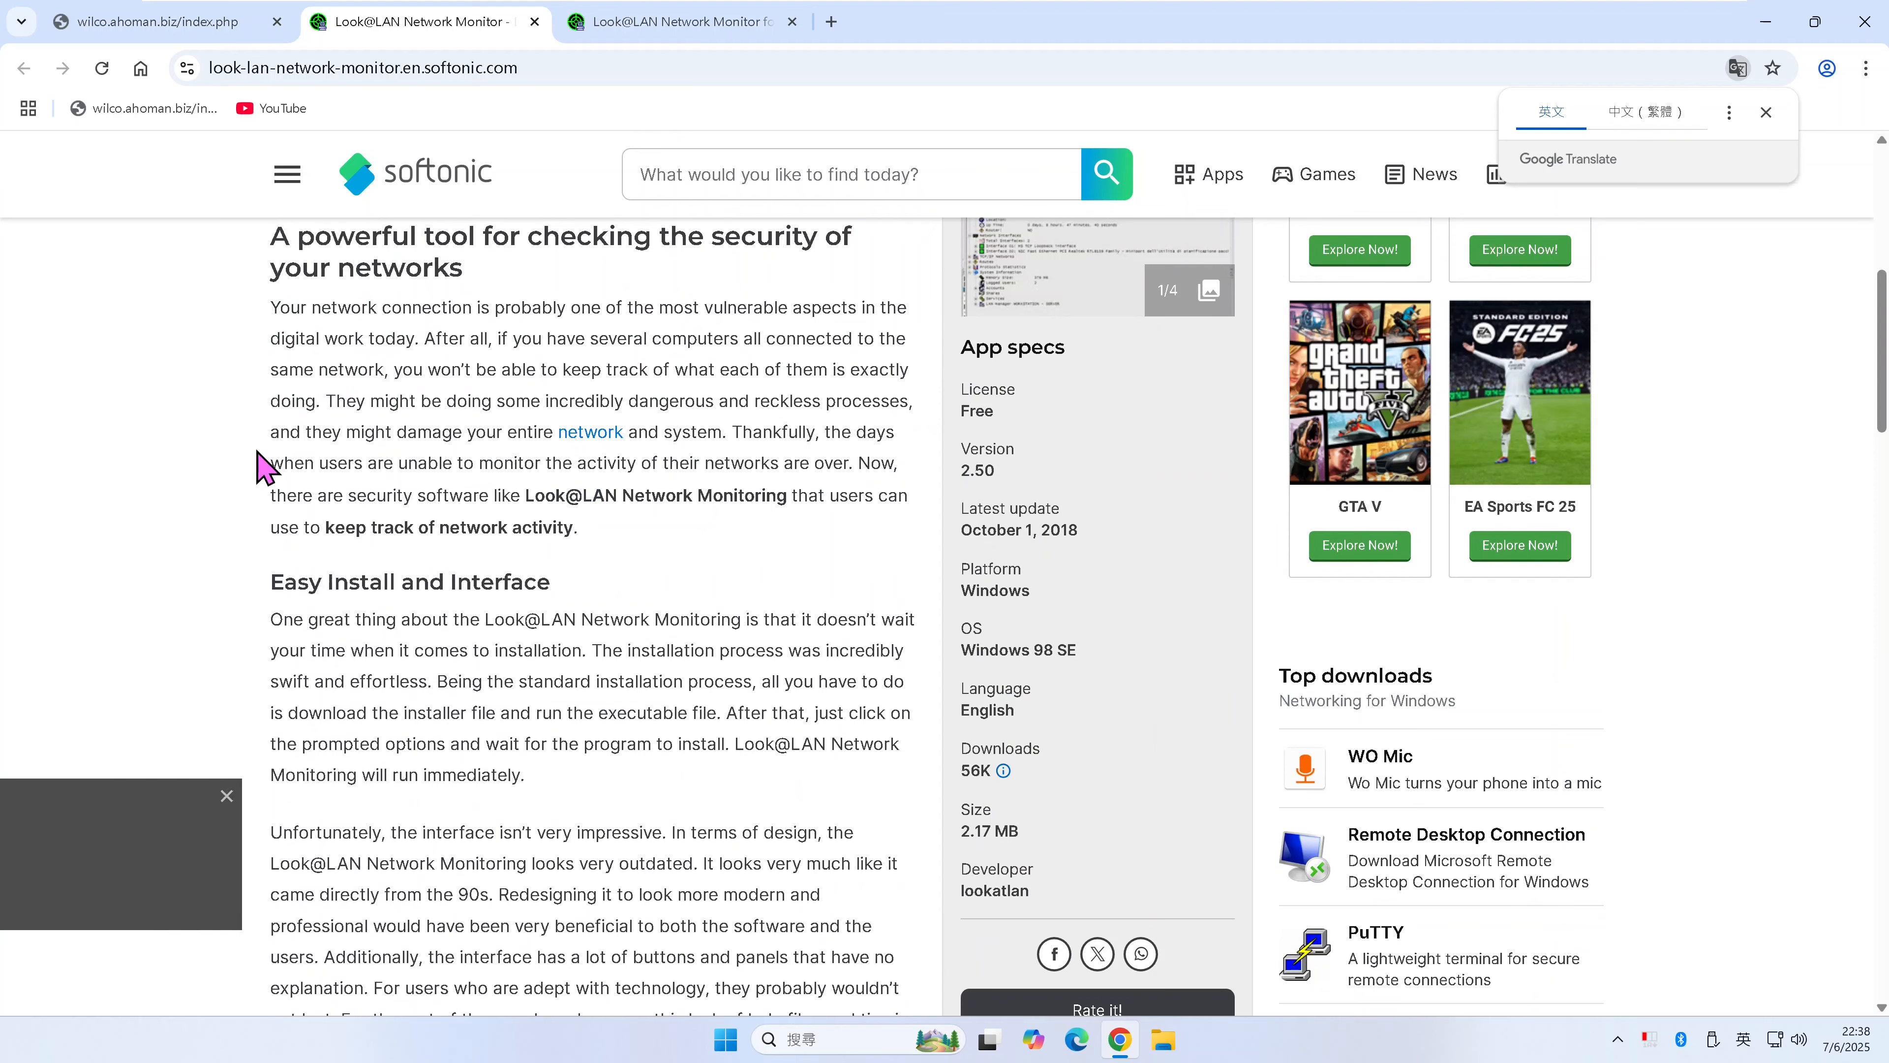
left_click(685, 22)
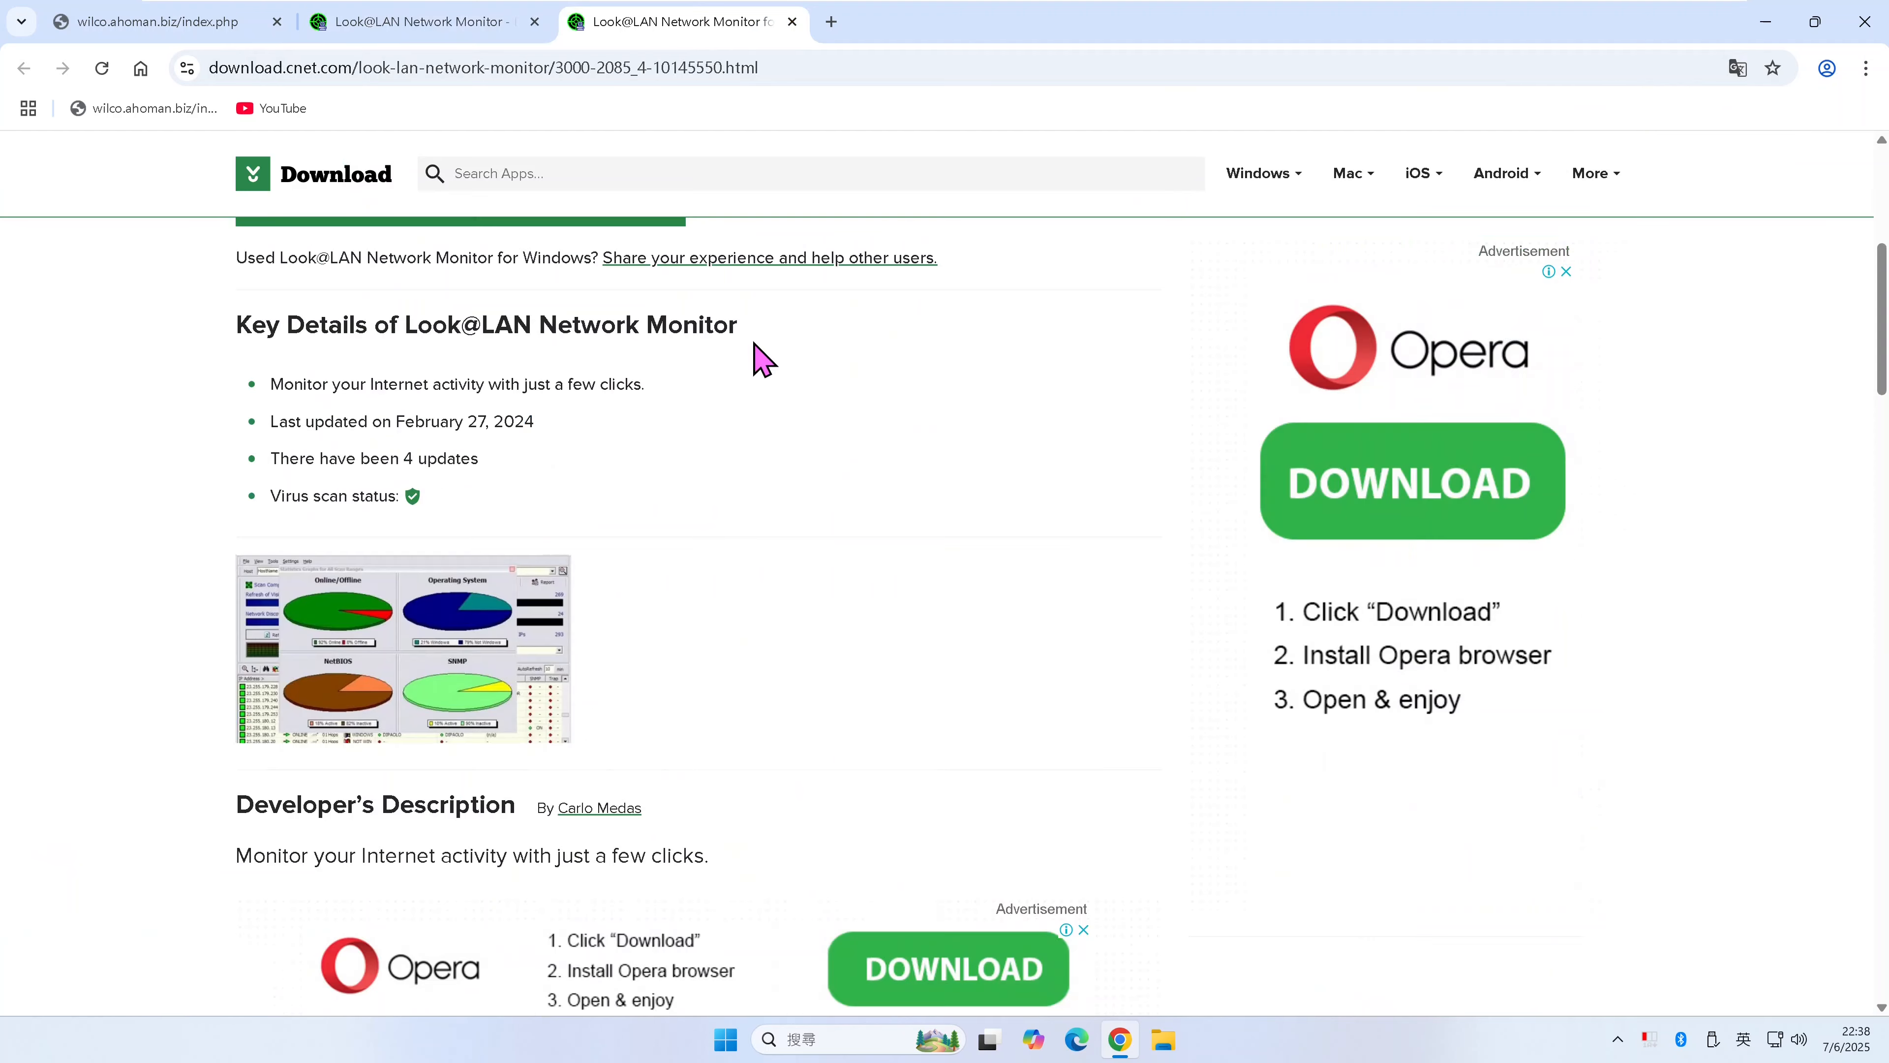
scroll(787, 480, "down", 10)
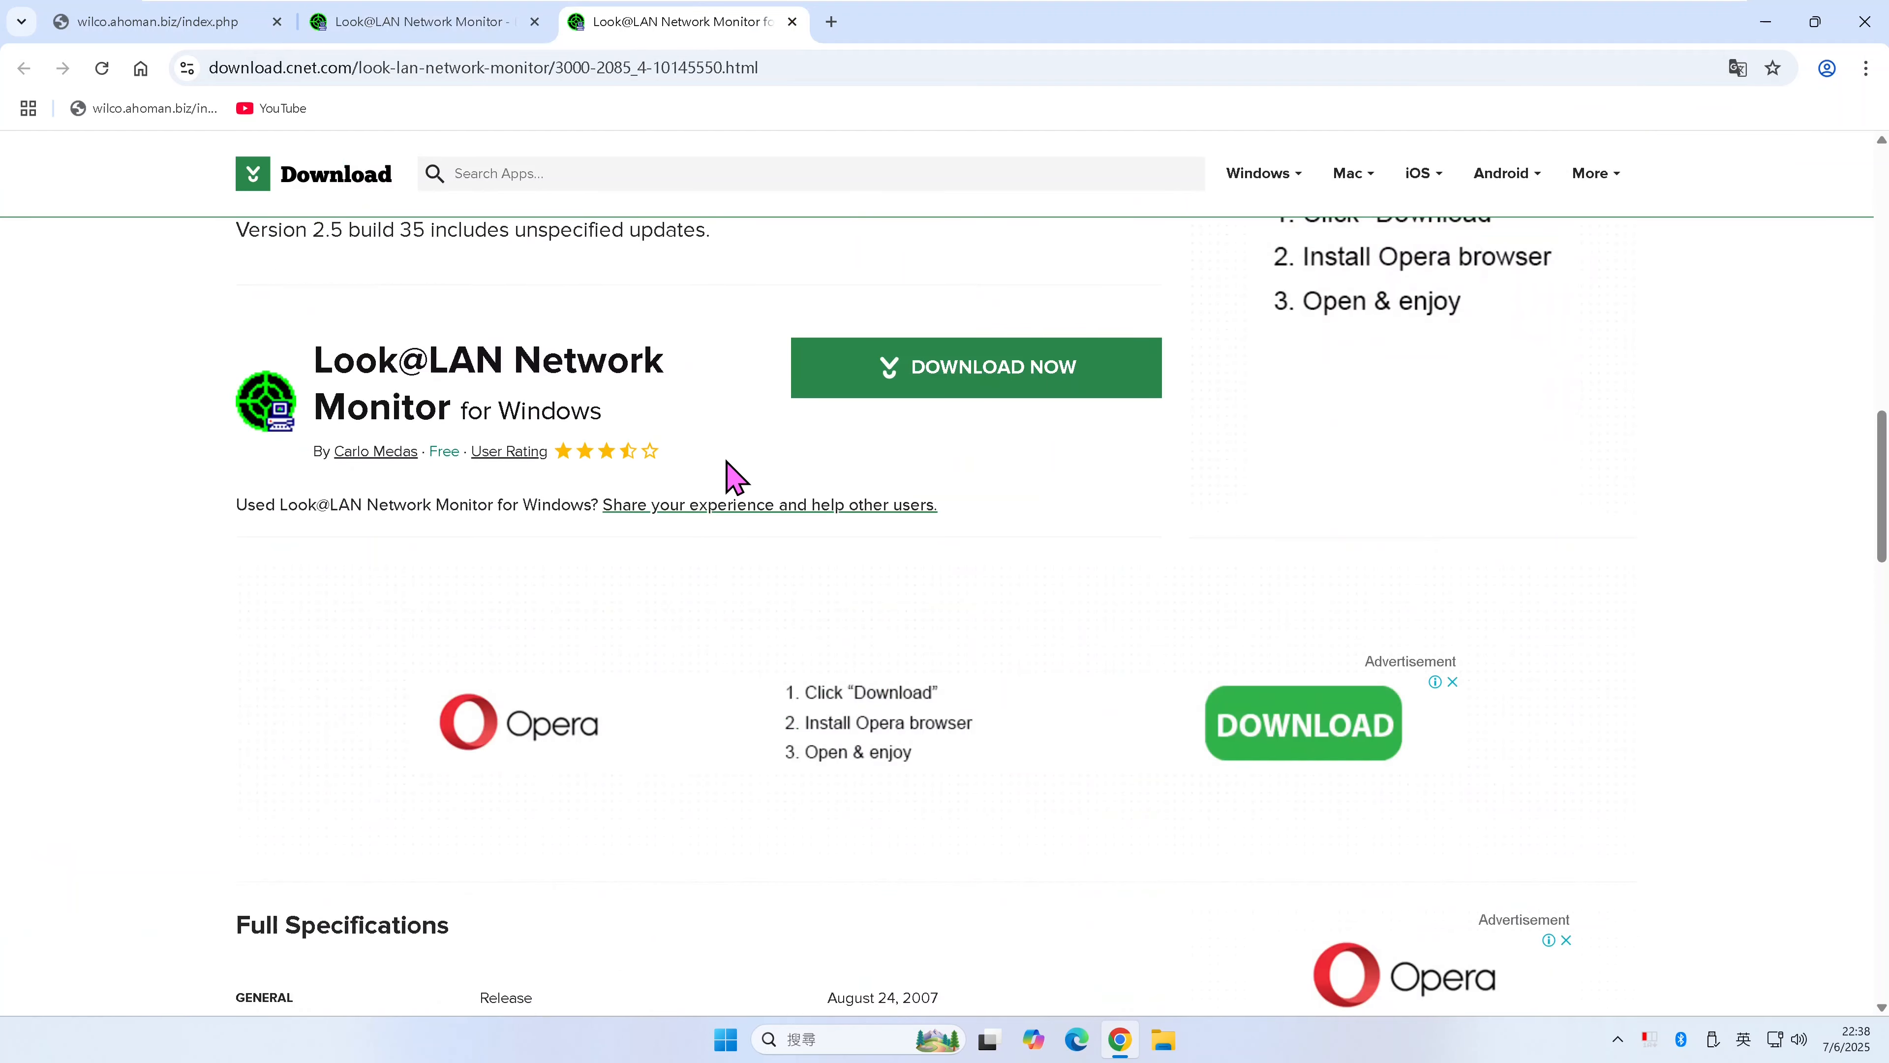
left_click(409, 30)
- Close the Avast ad and scroll down to the review's Pros and Cons
scroll(677, 495, "down", 5)
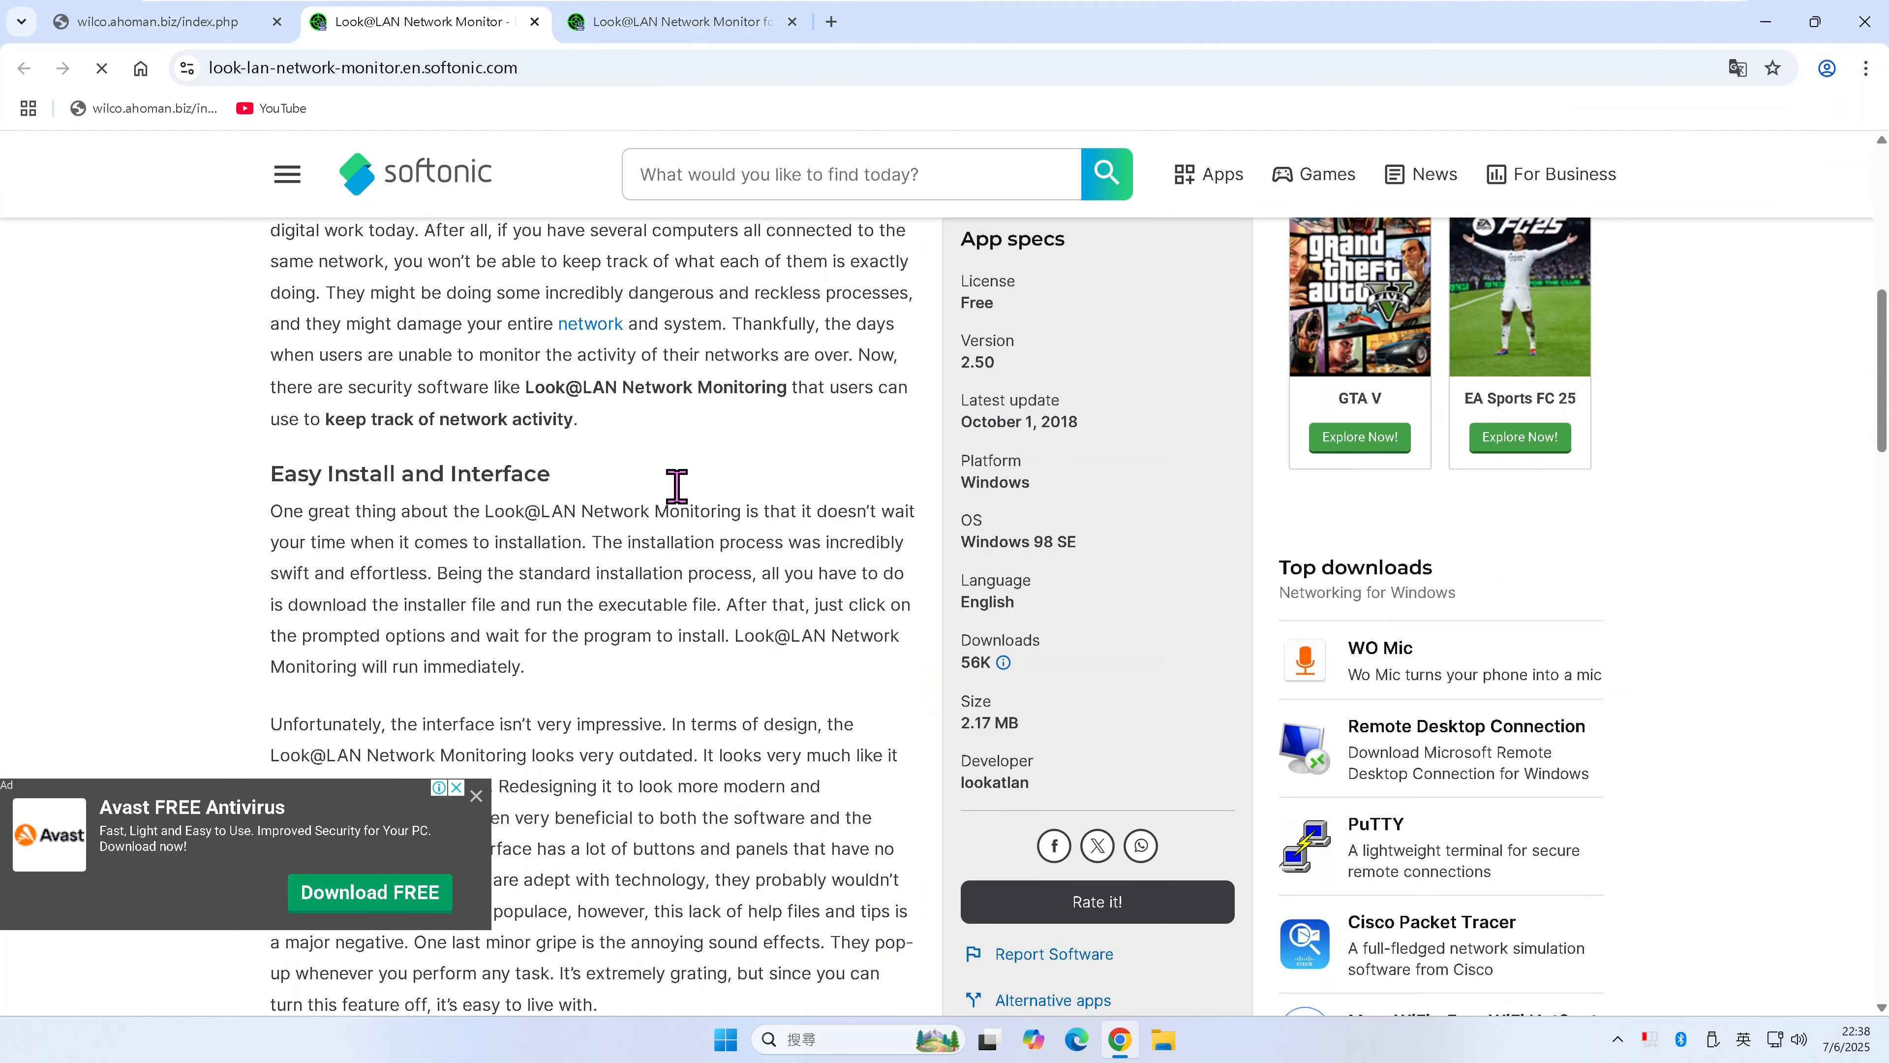
left_click(478, 798)
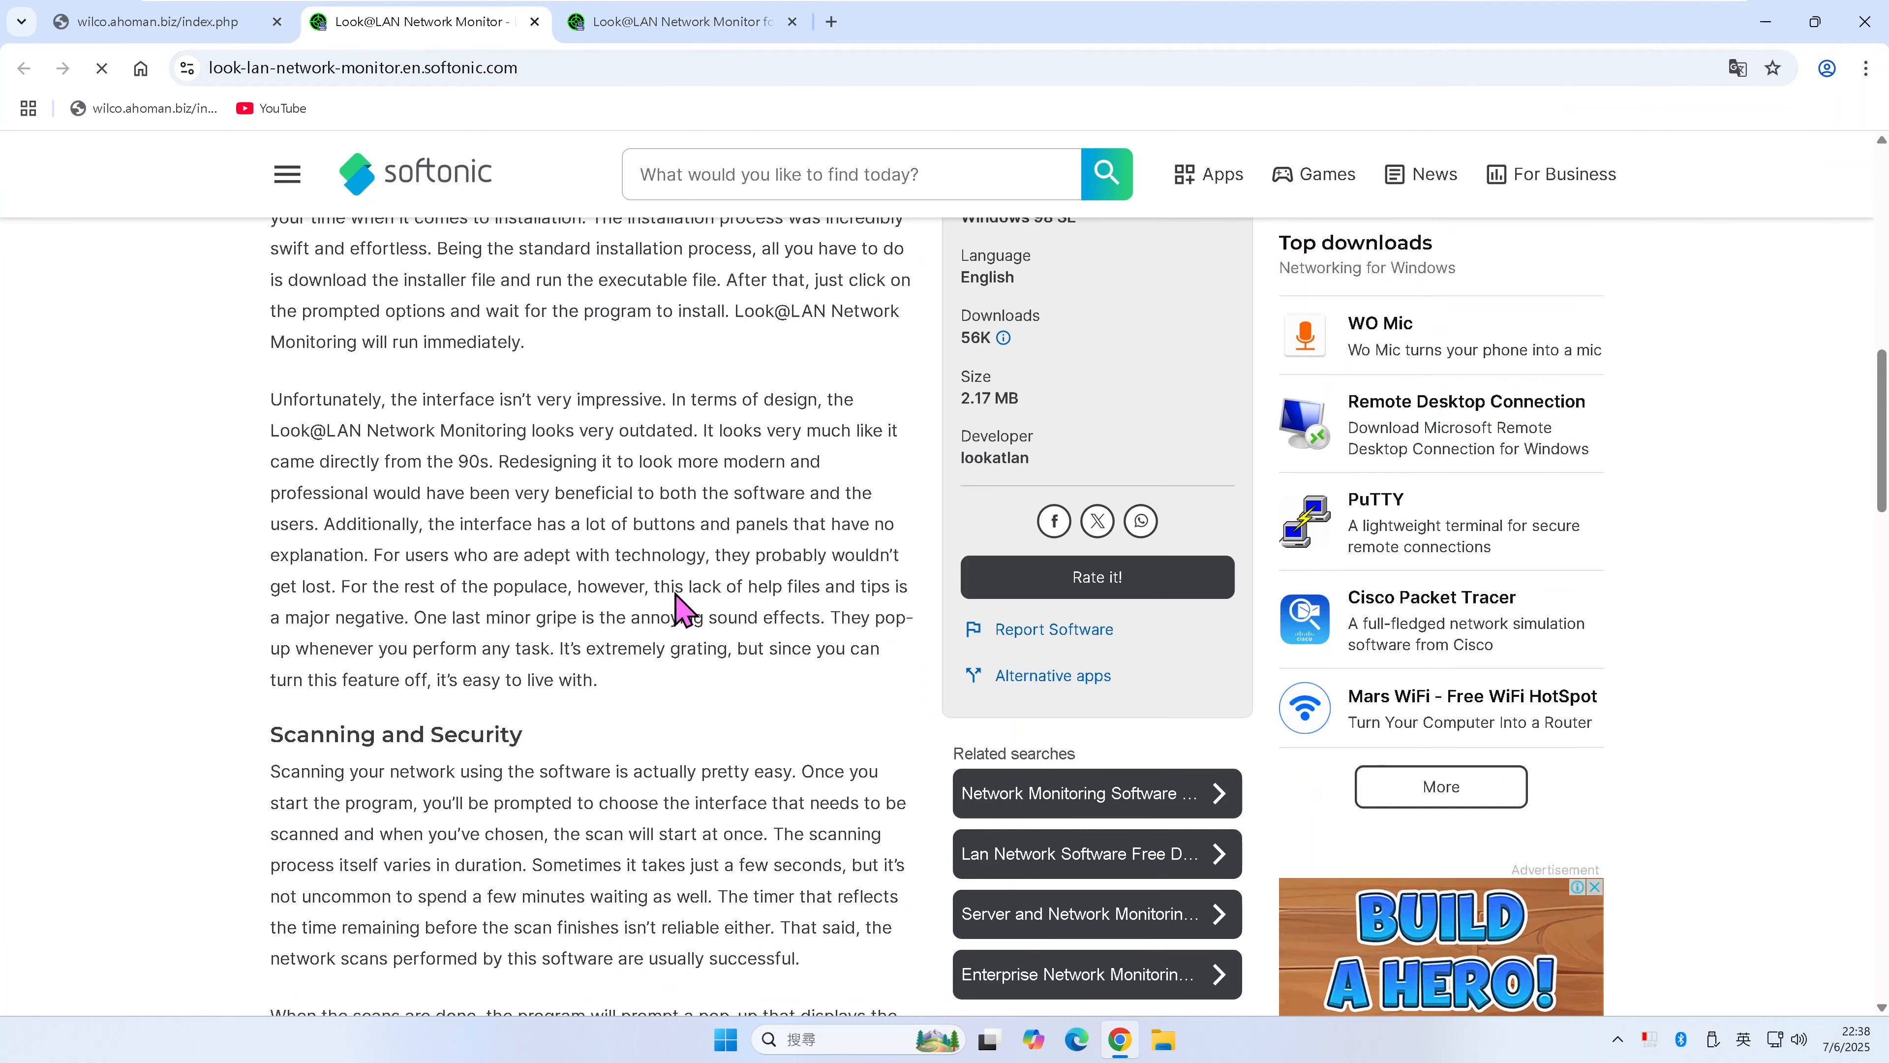
scroll(714, 496, "down", 1)
scroll(714, 497, "down", 7)
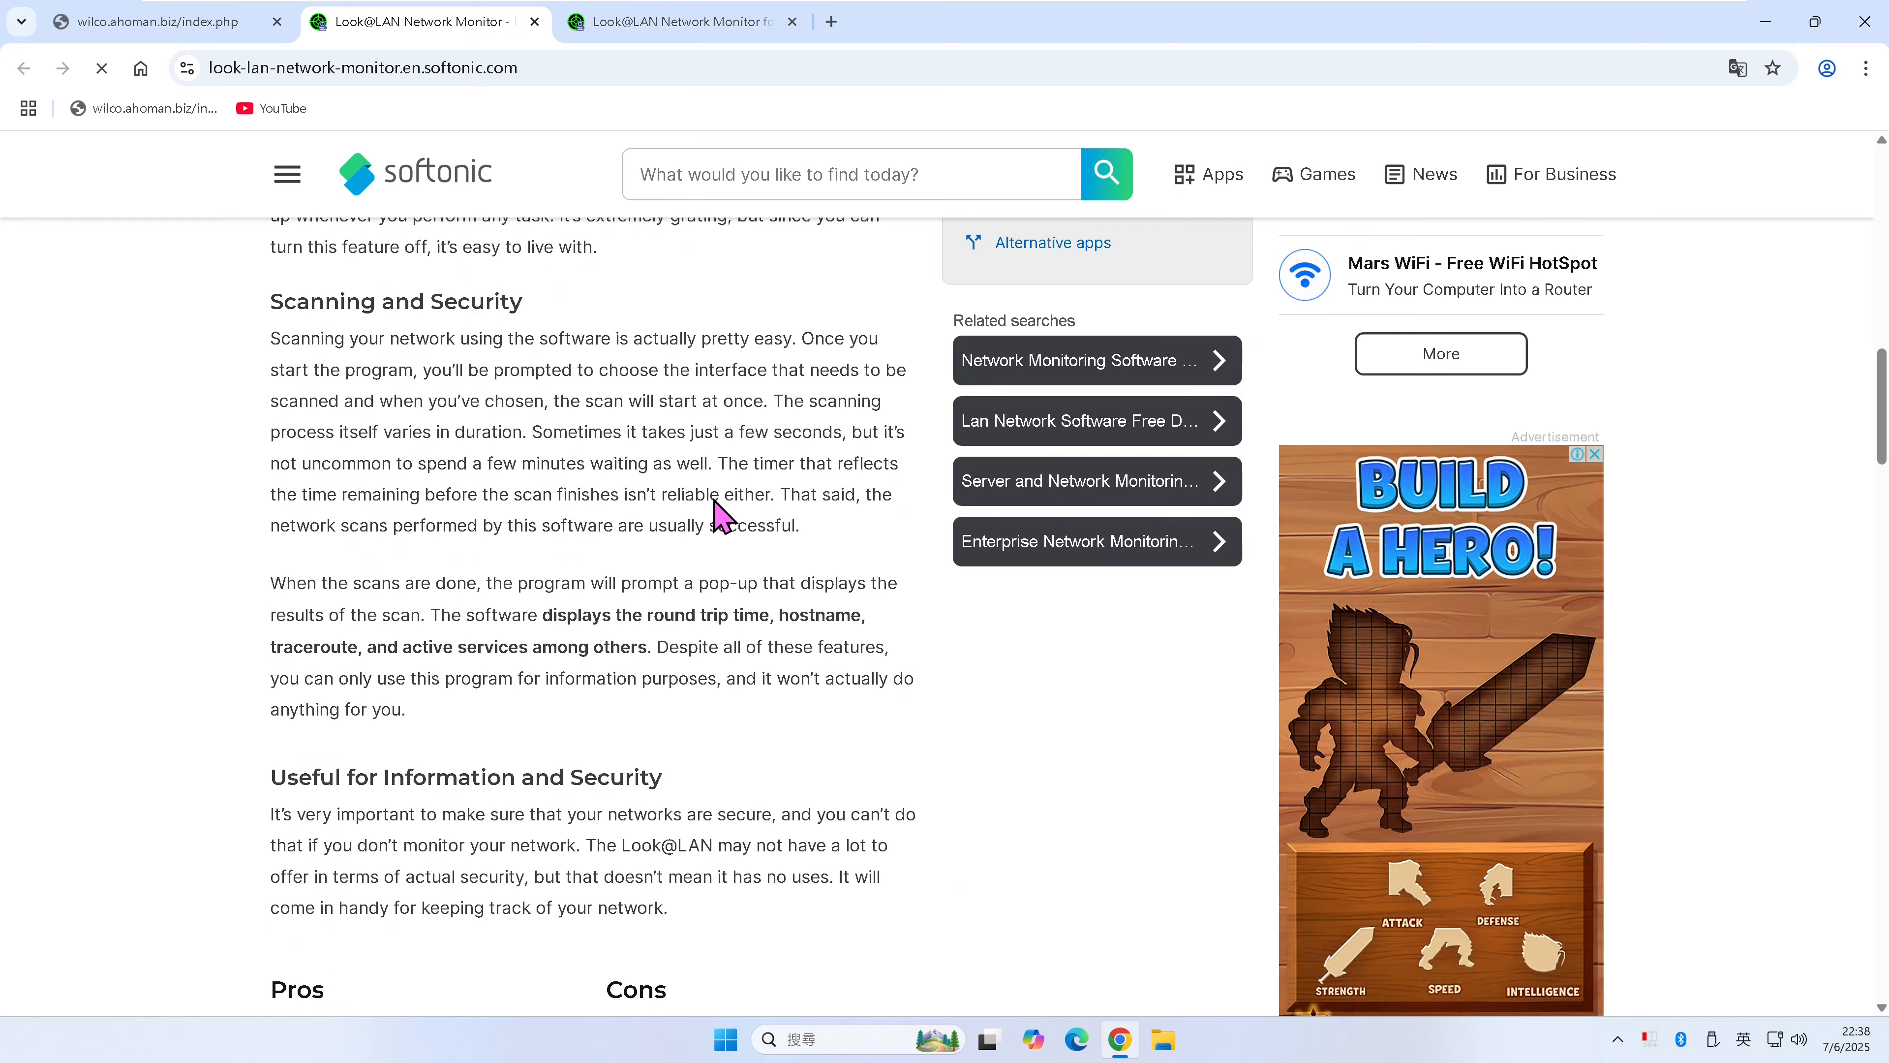
scroll(714, 497, "down", 2)
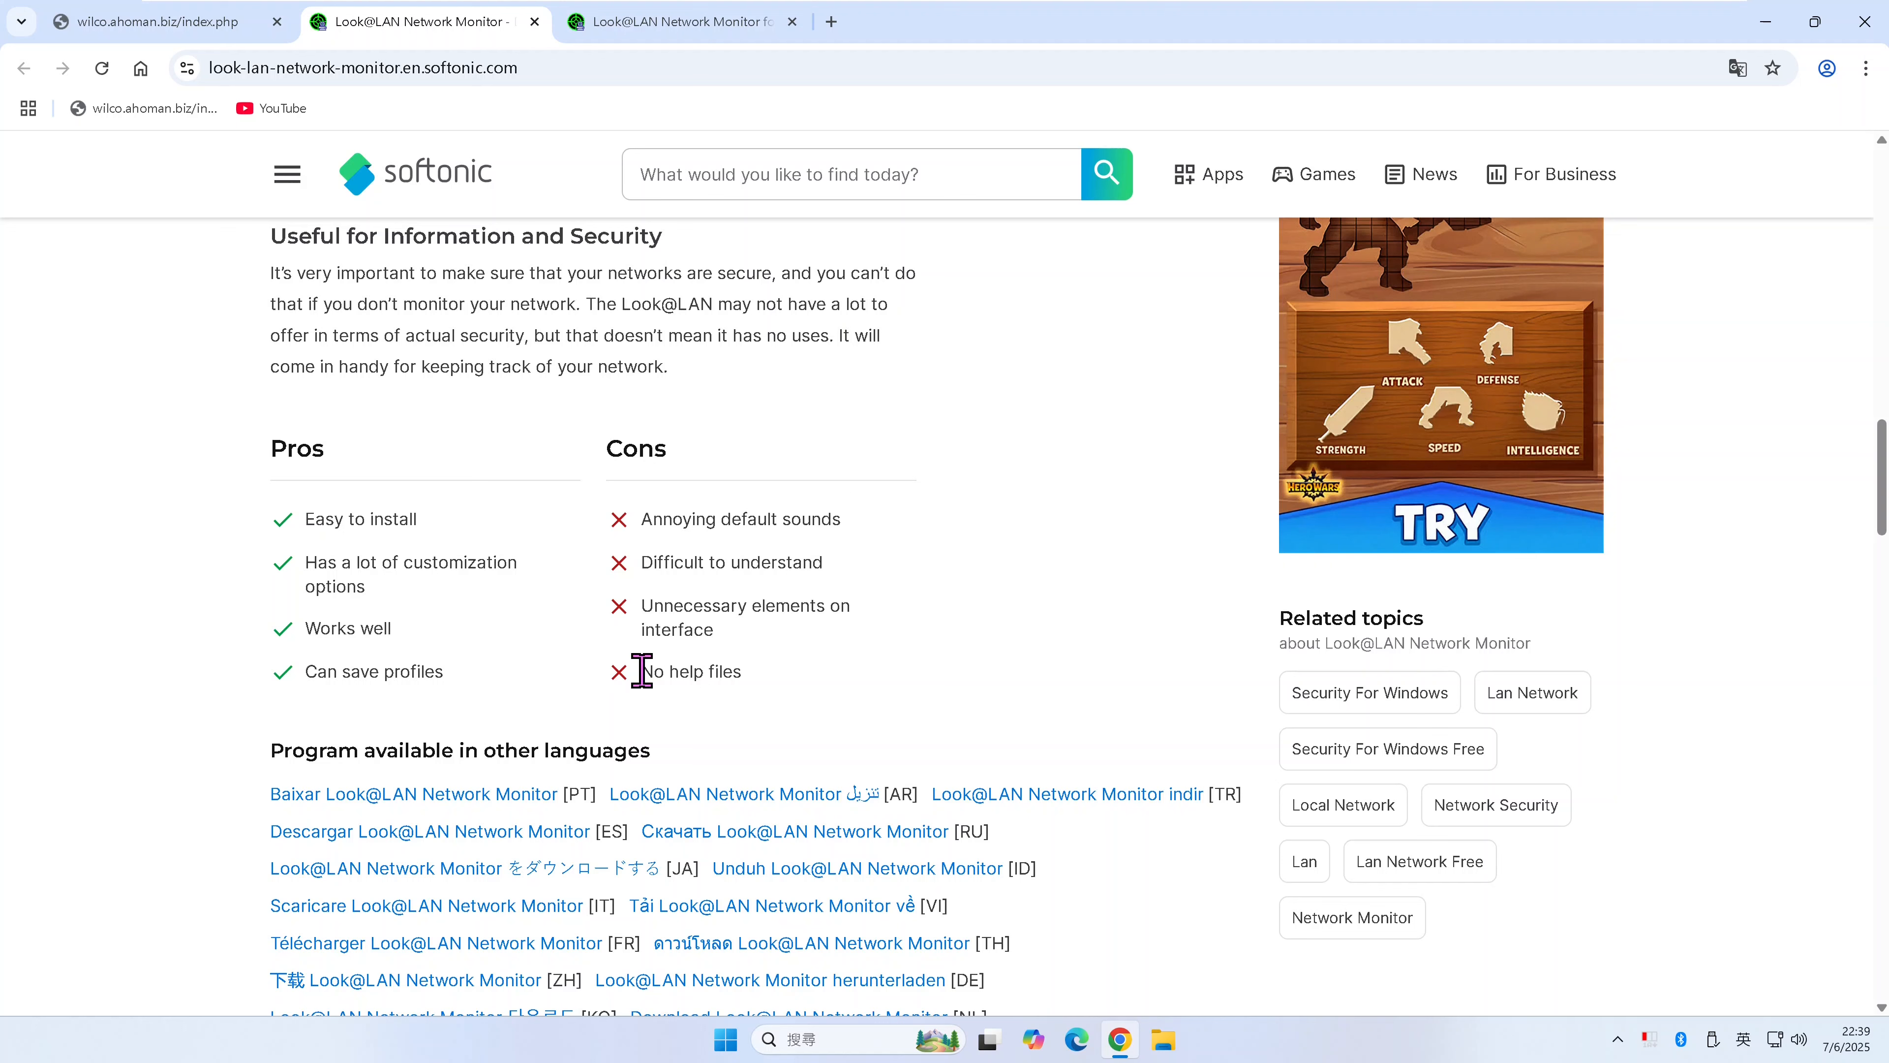
- Highlight 'No help files' in the Softonic review's Cons list
left_click_drag(642, 671, 771, 684)
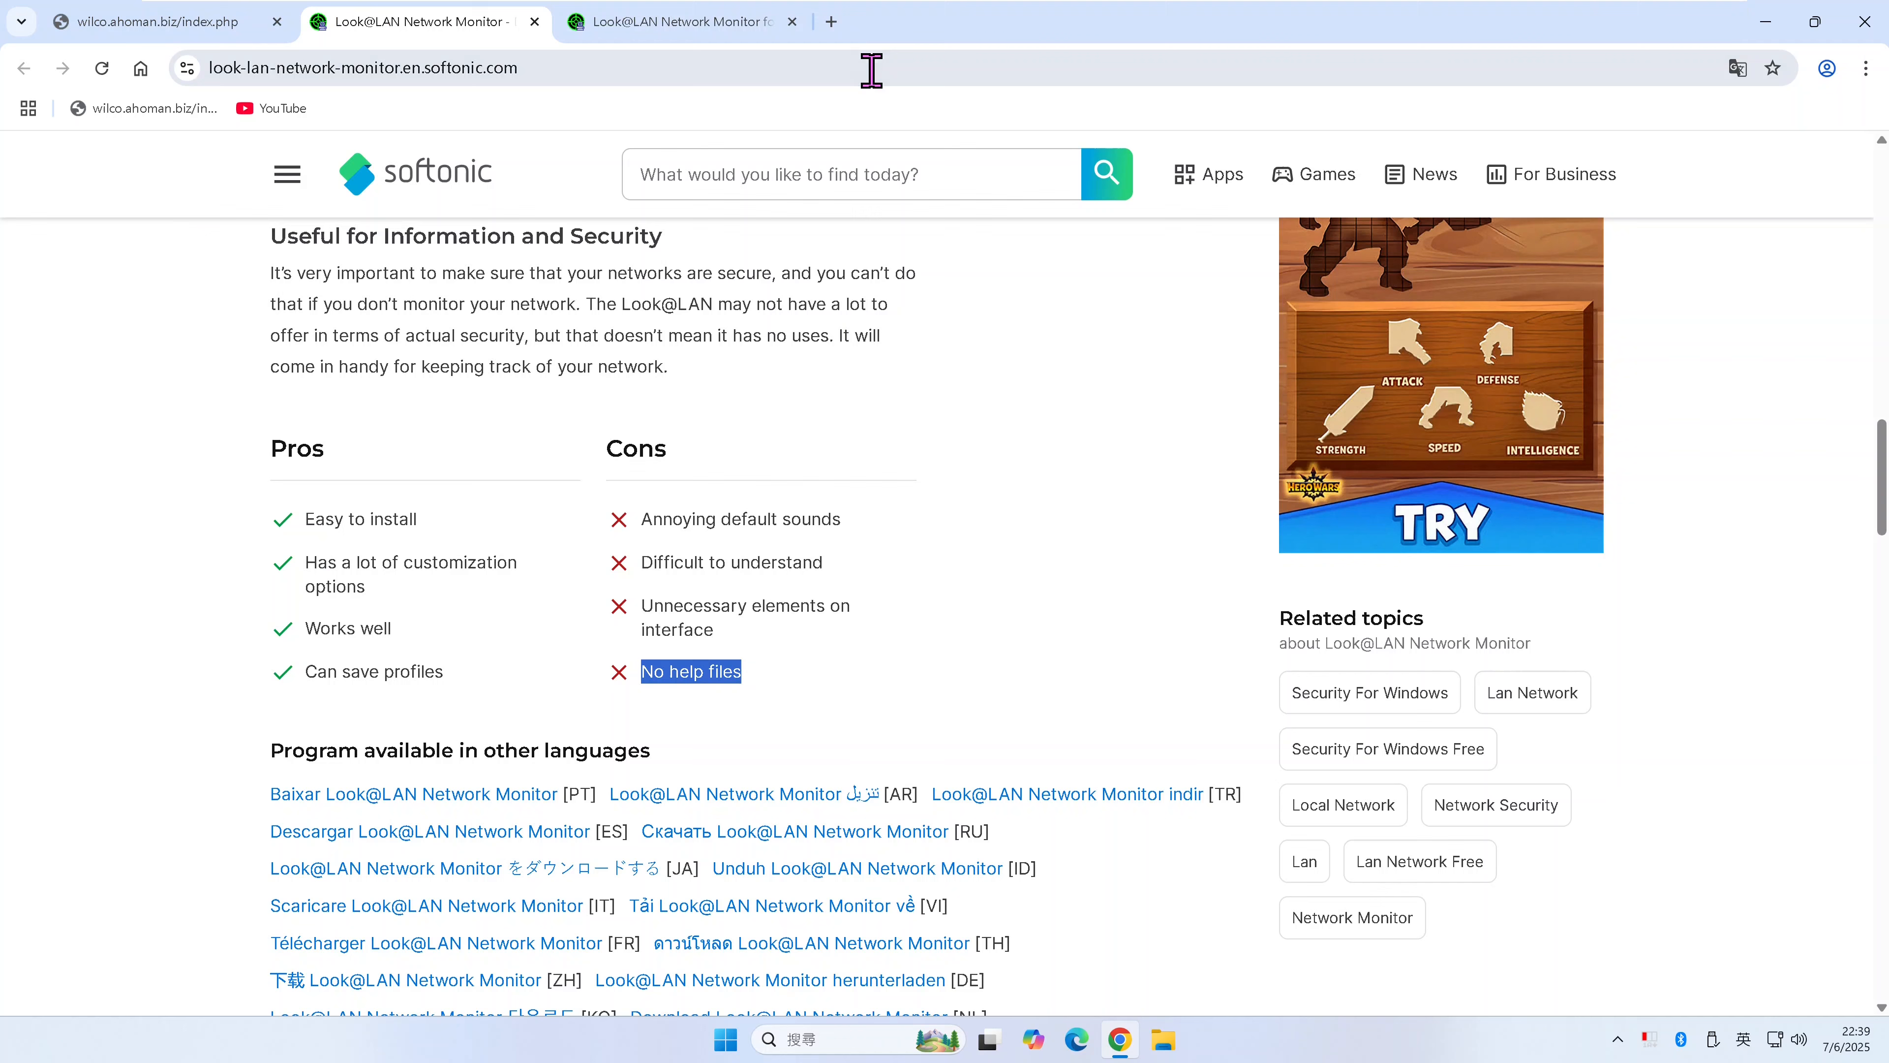
- Load fing.com in a new tab and accept the cookie banner
left_click(831, 22)
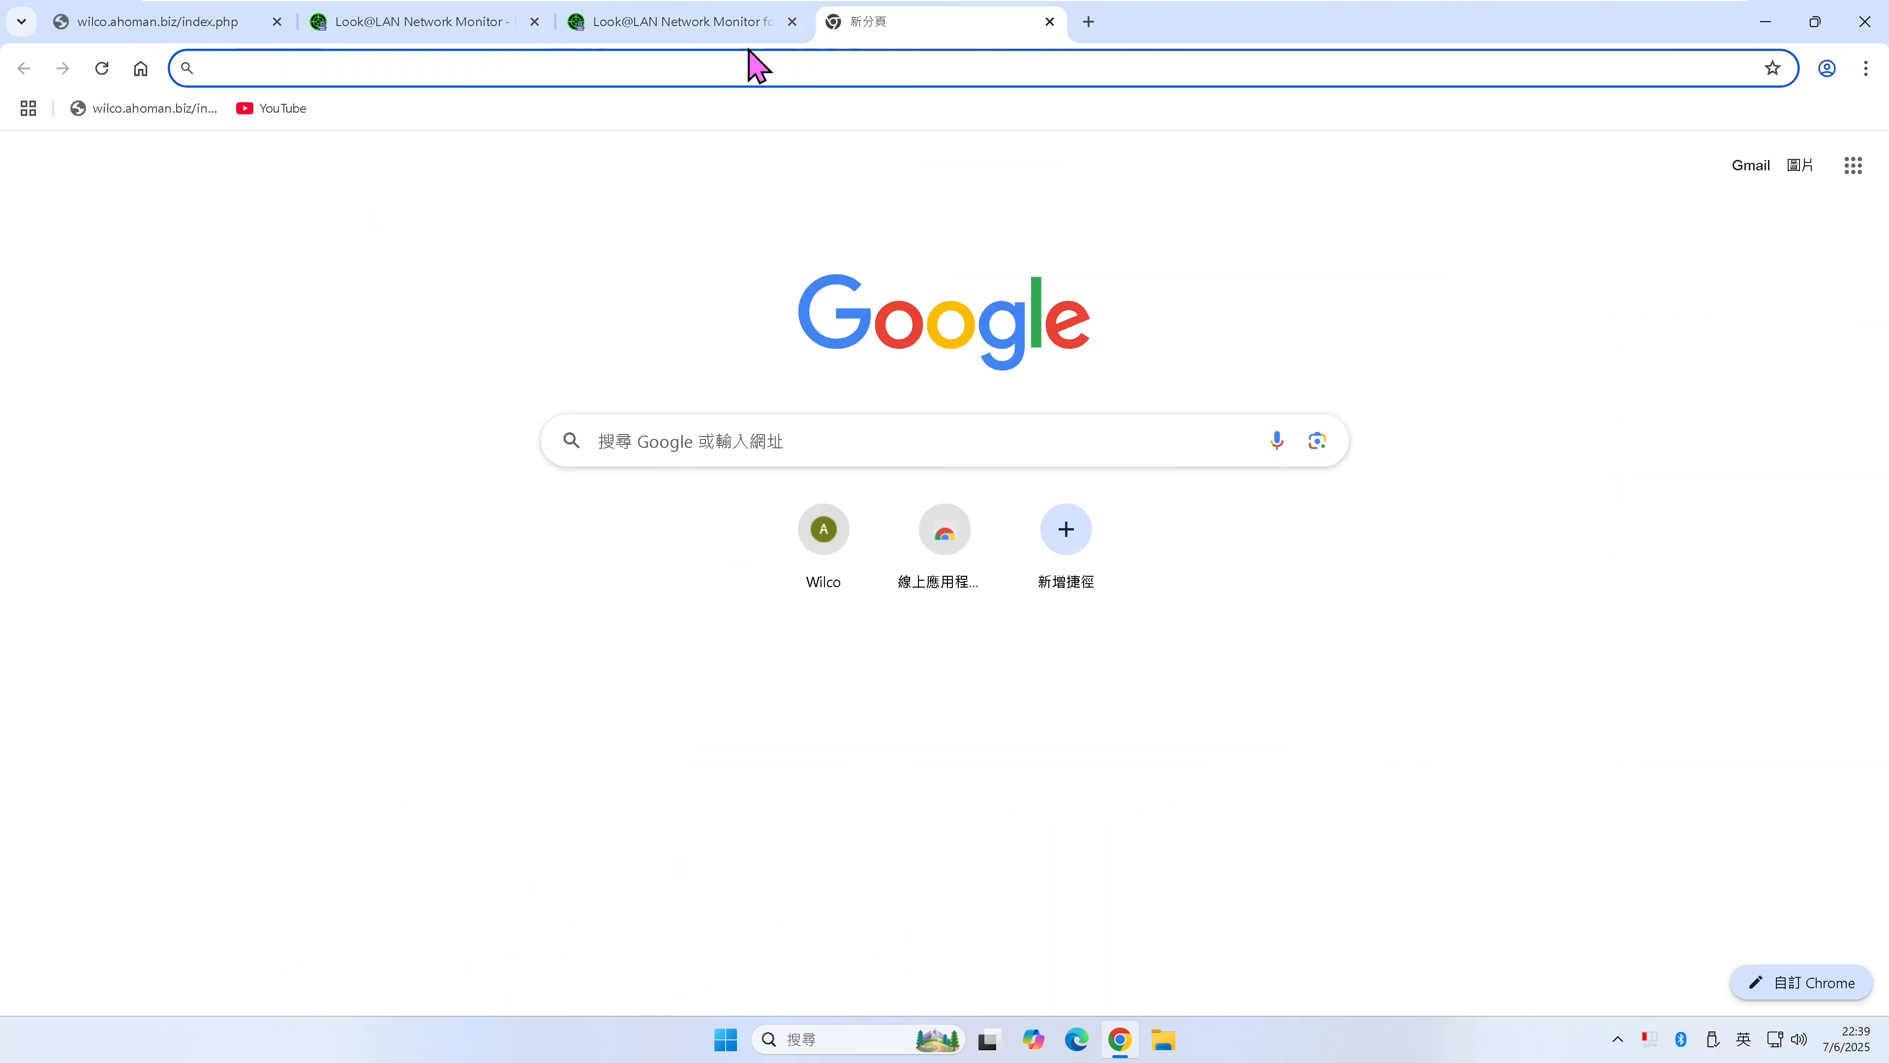
type("fing.com")
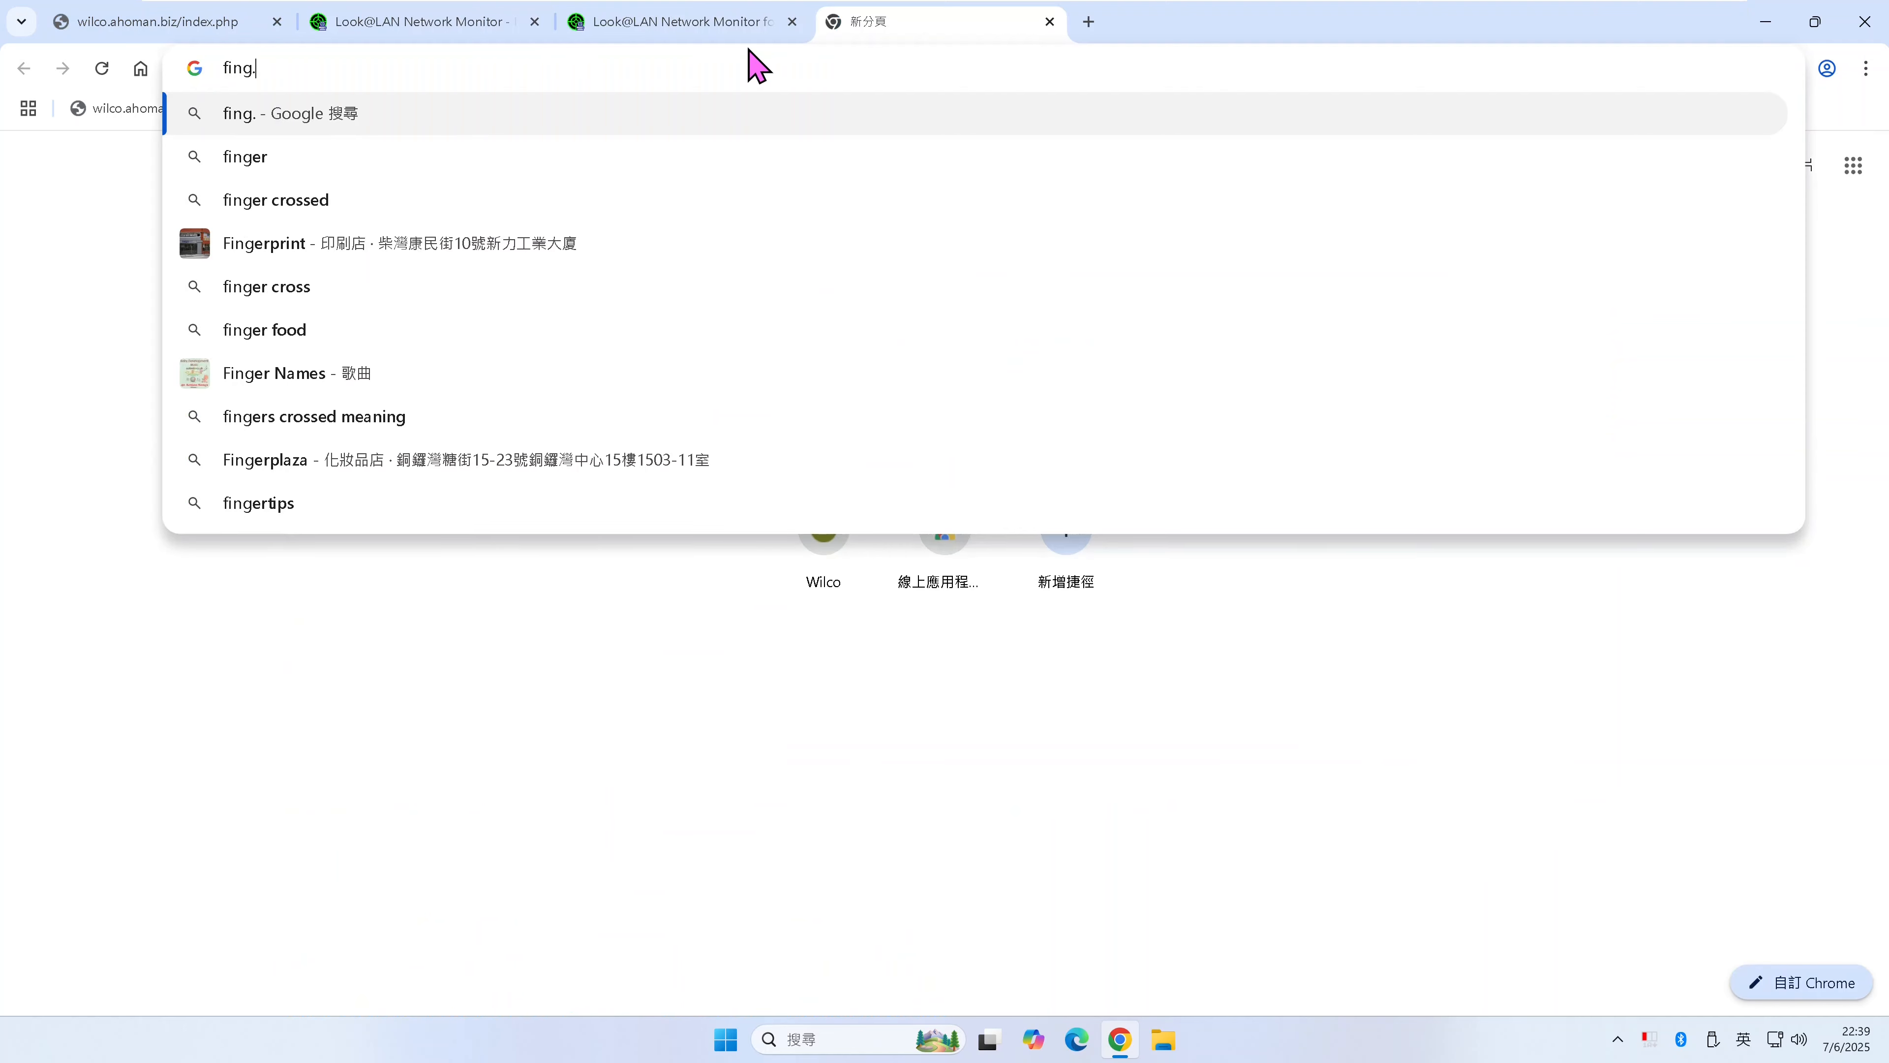
key("Return")
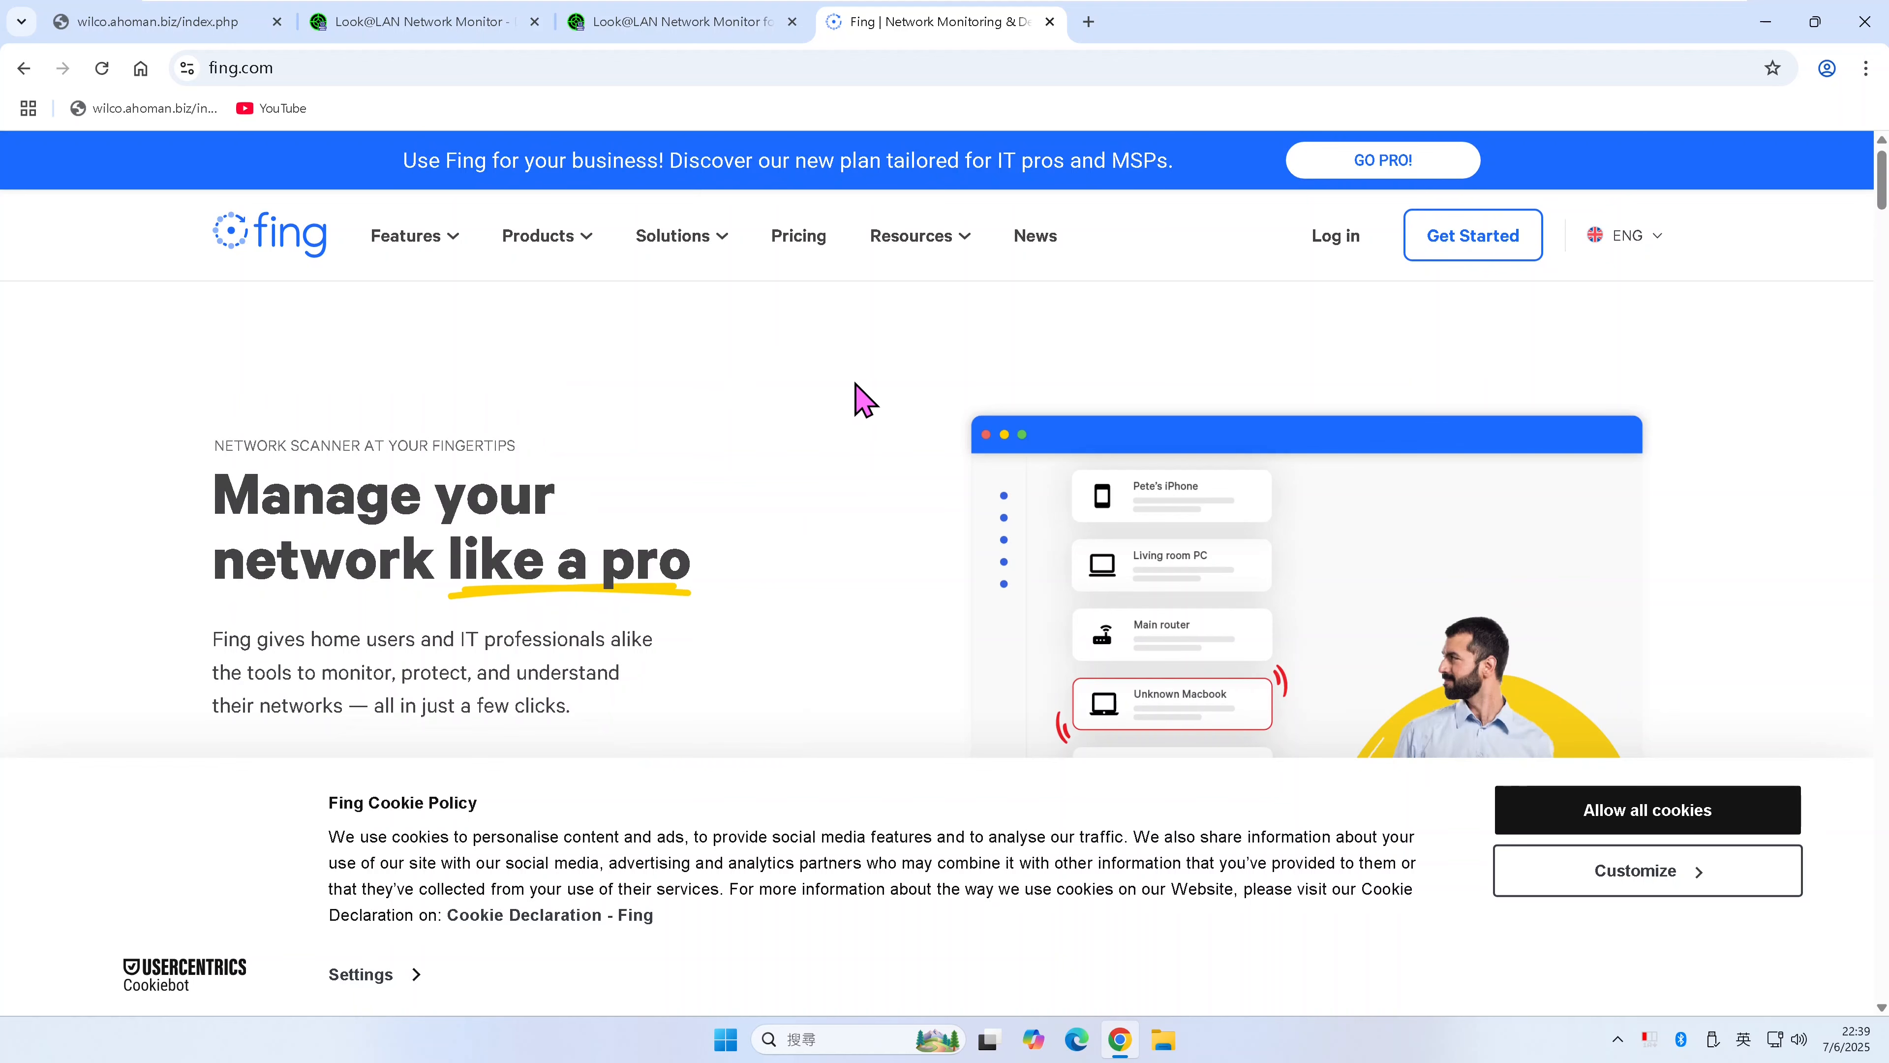
left_click(565, 246)
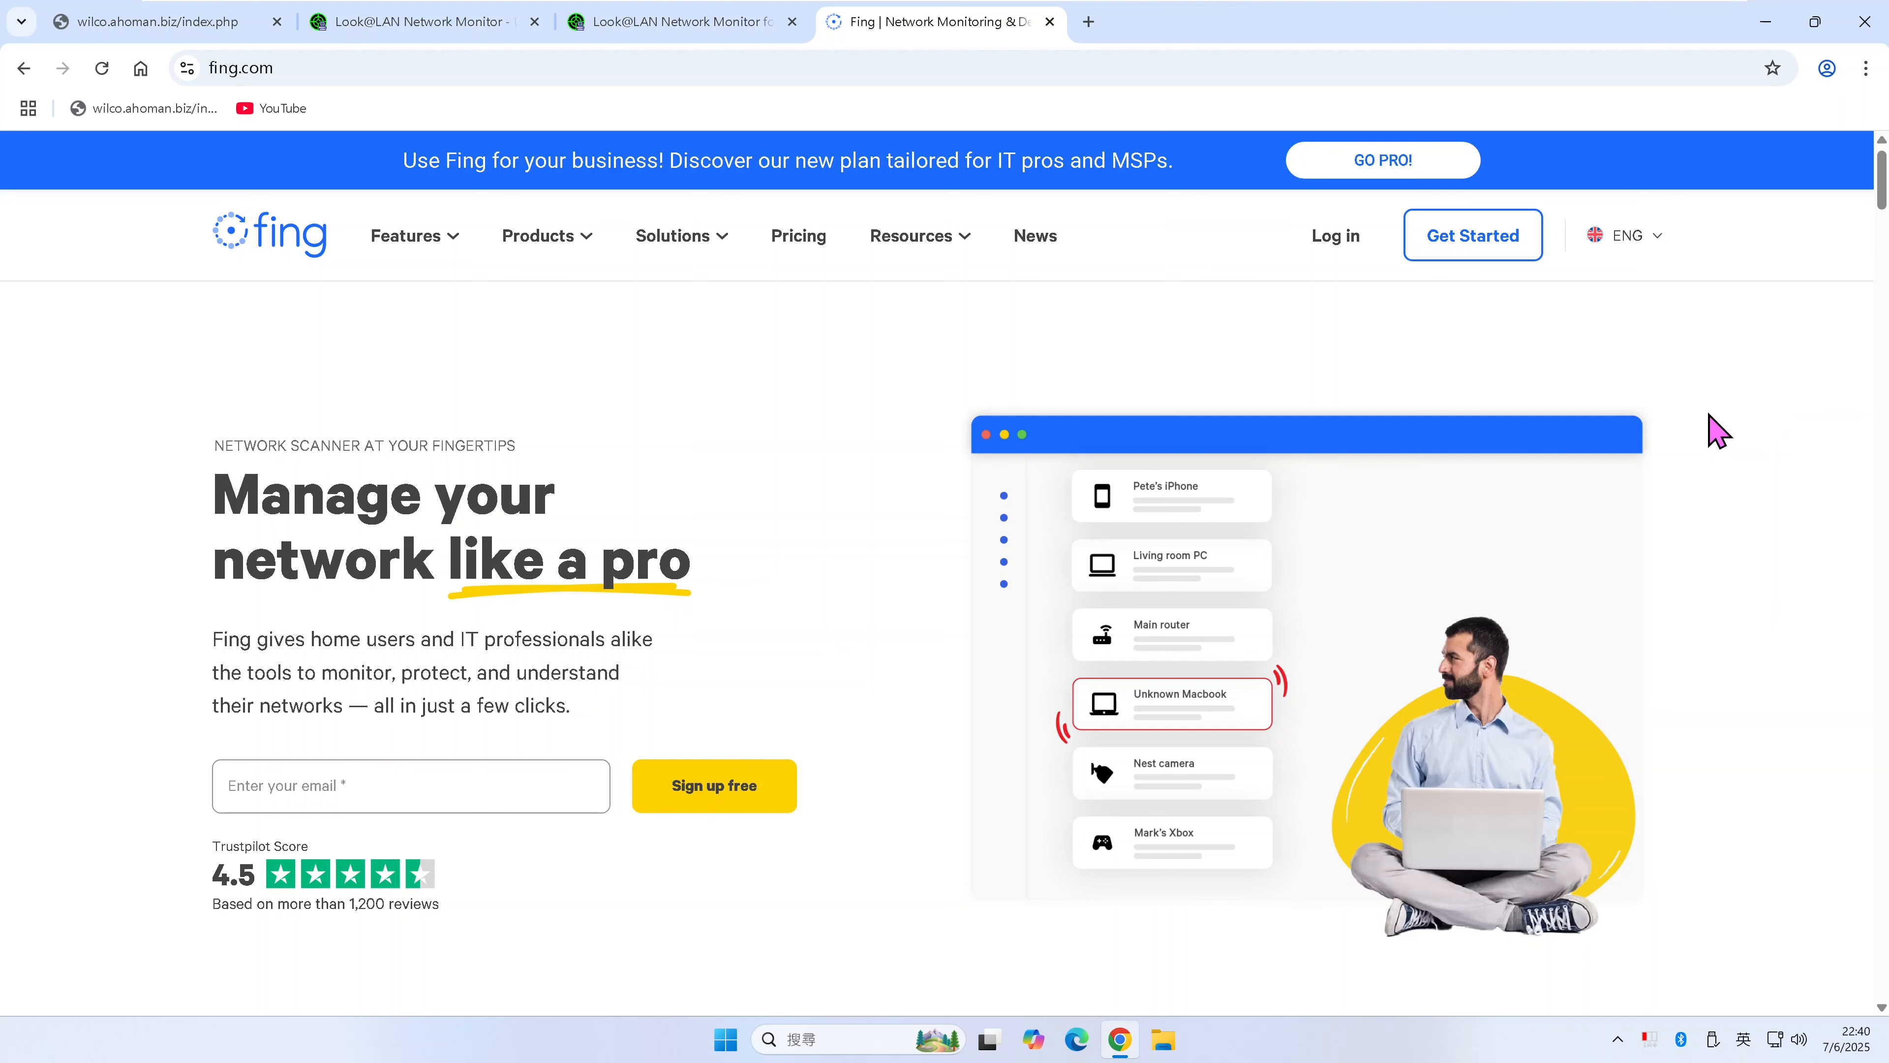
- Browse the Fing homepage and show the Products list (Fing Desktop, Fing App, Fing Agent)
scroll(1711, 430, "down", 3)
scroll(1711, 430, "down", 8)
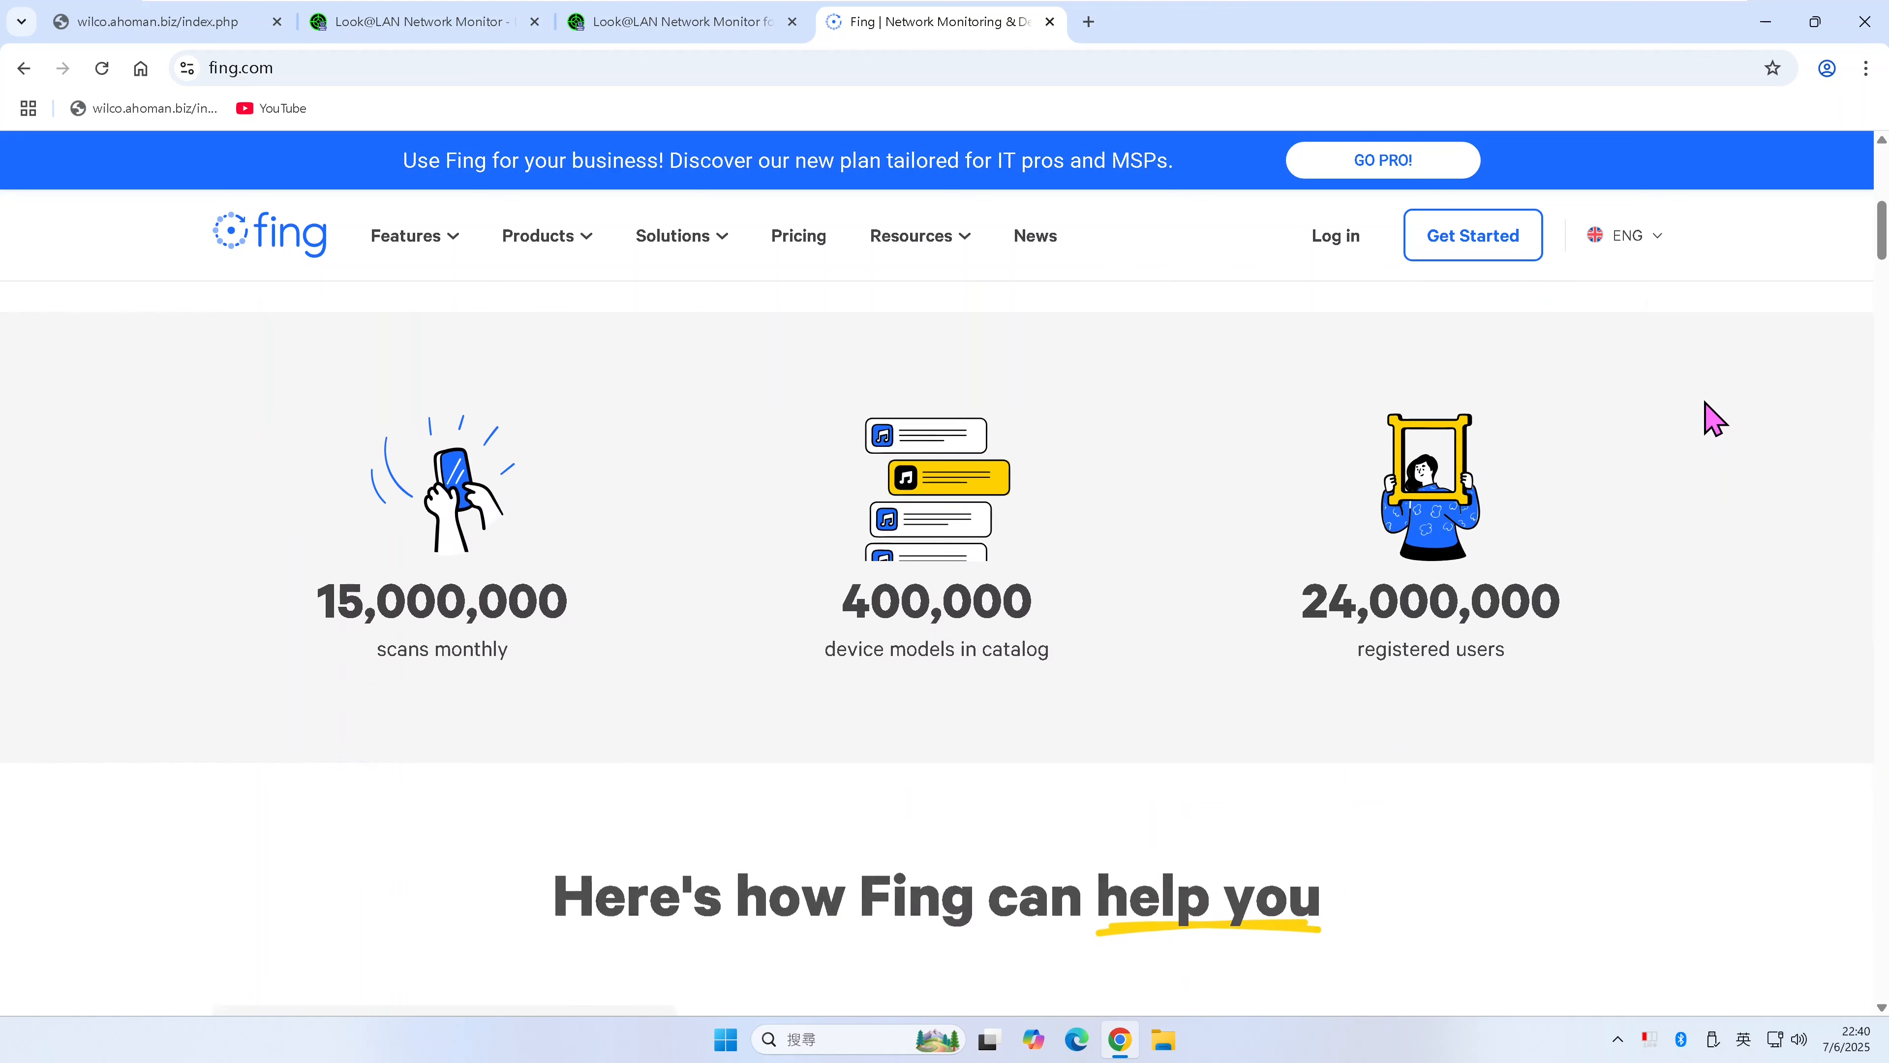
scroll(1710, 421, "down", 5)
scroll(1711, 421, "up", 15)
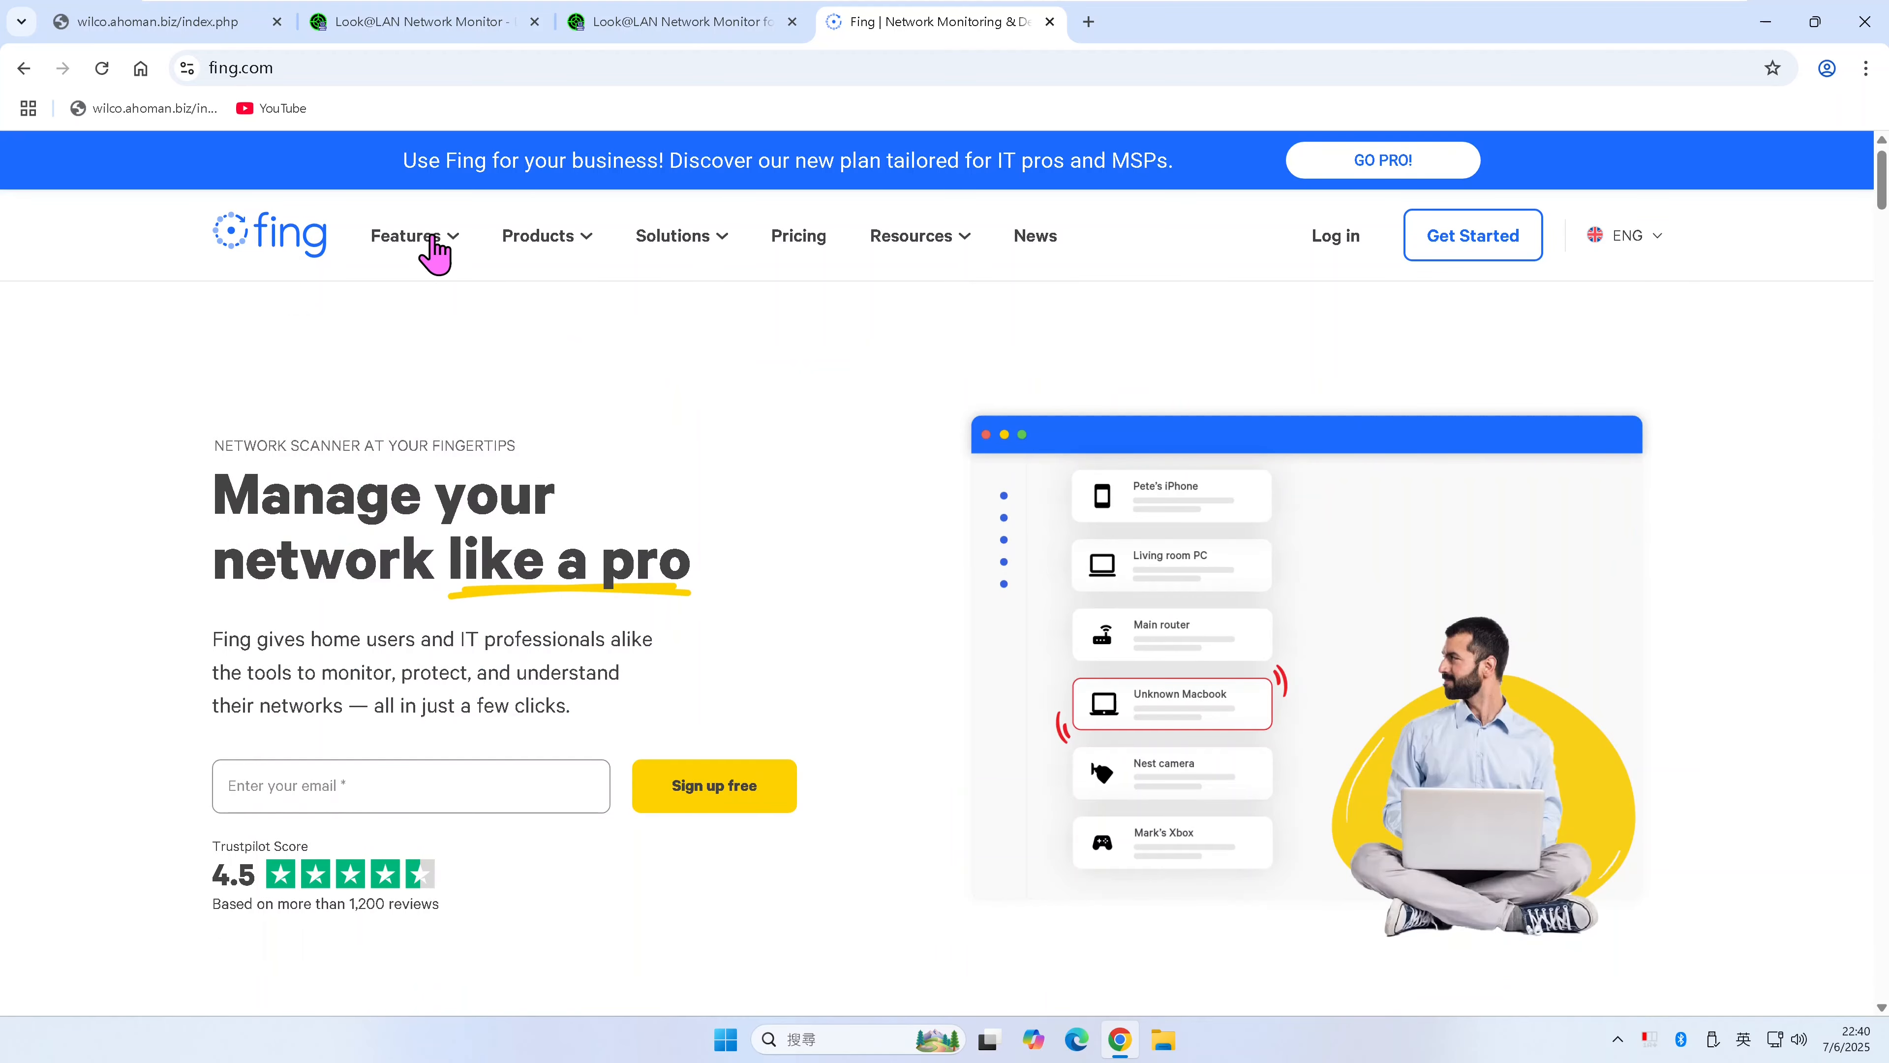
left_click(552, 249)
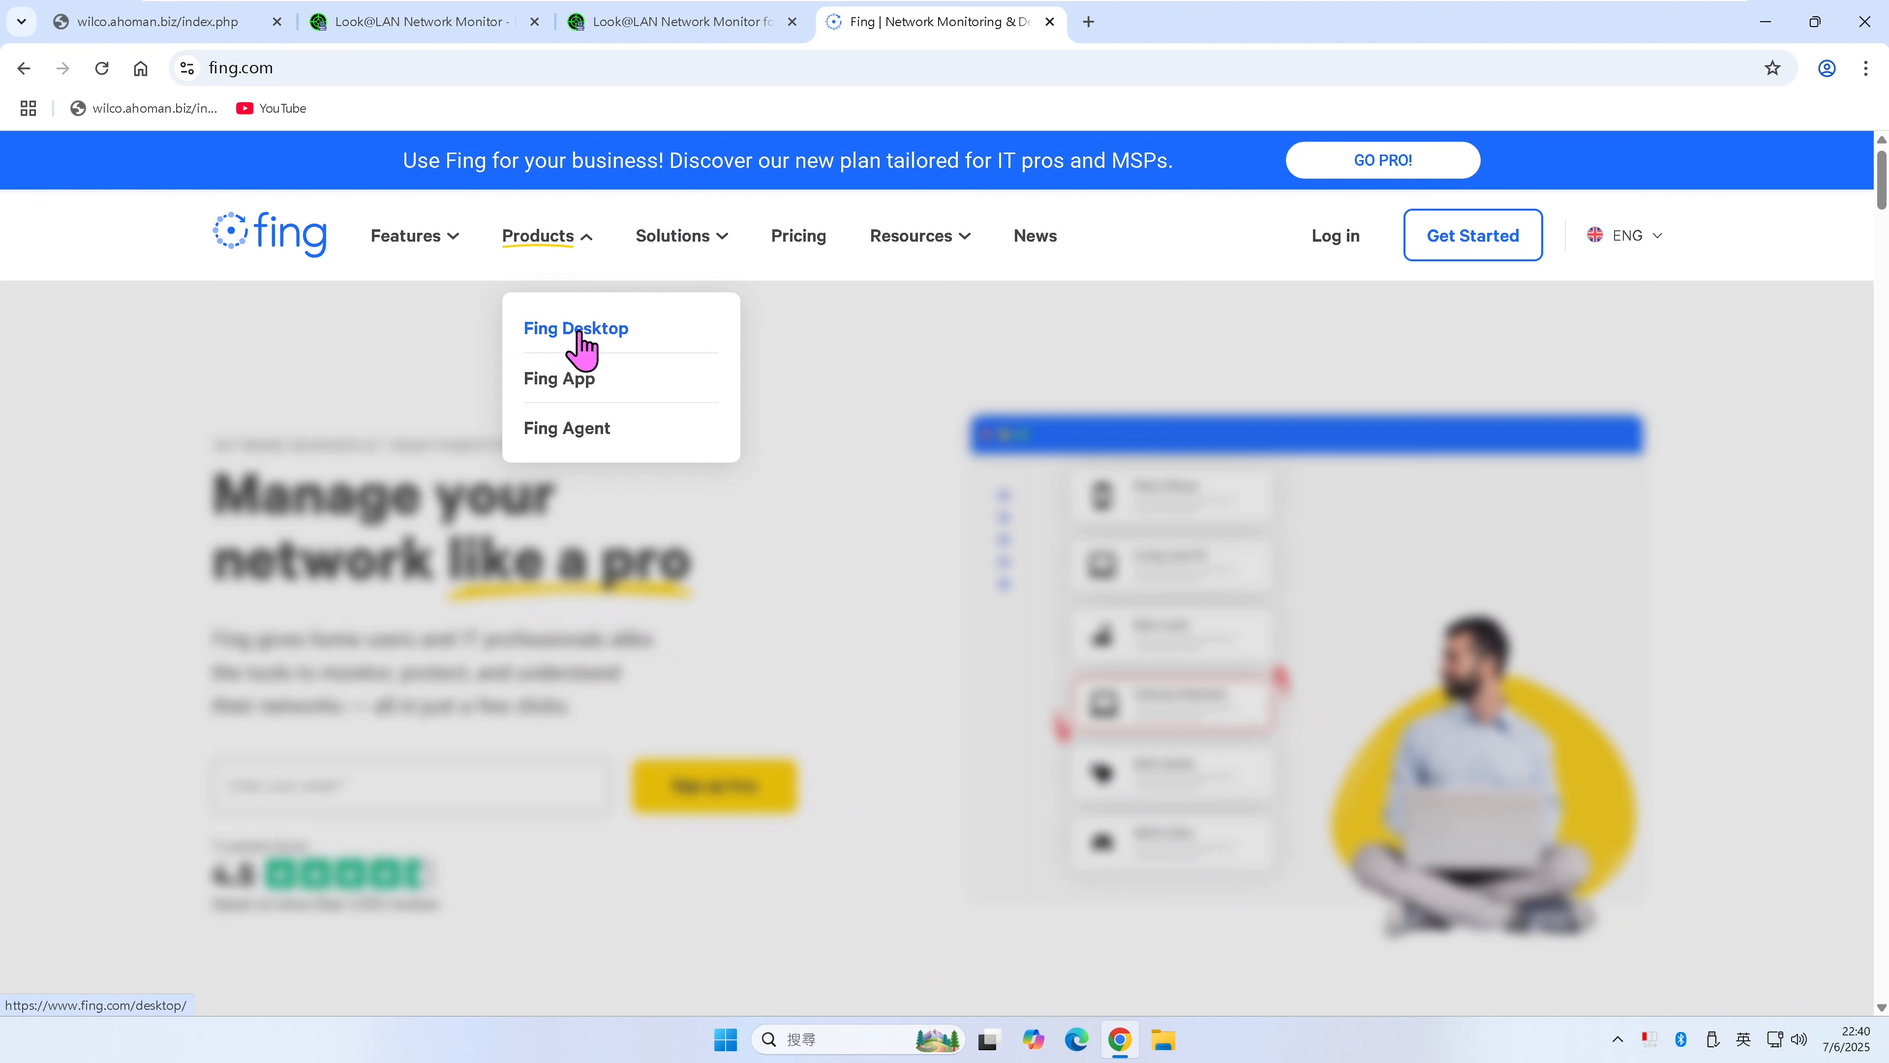
- Open the Fing Desktop product page and scroll through its features and download options
left_click(579, 334)
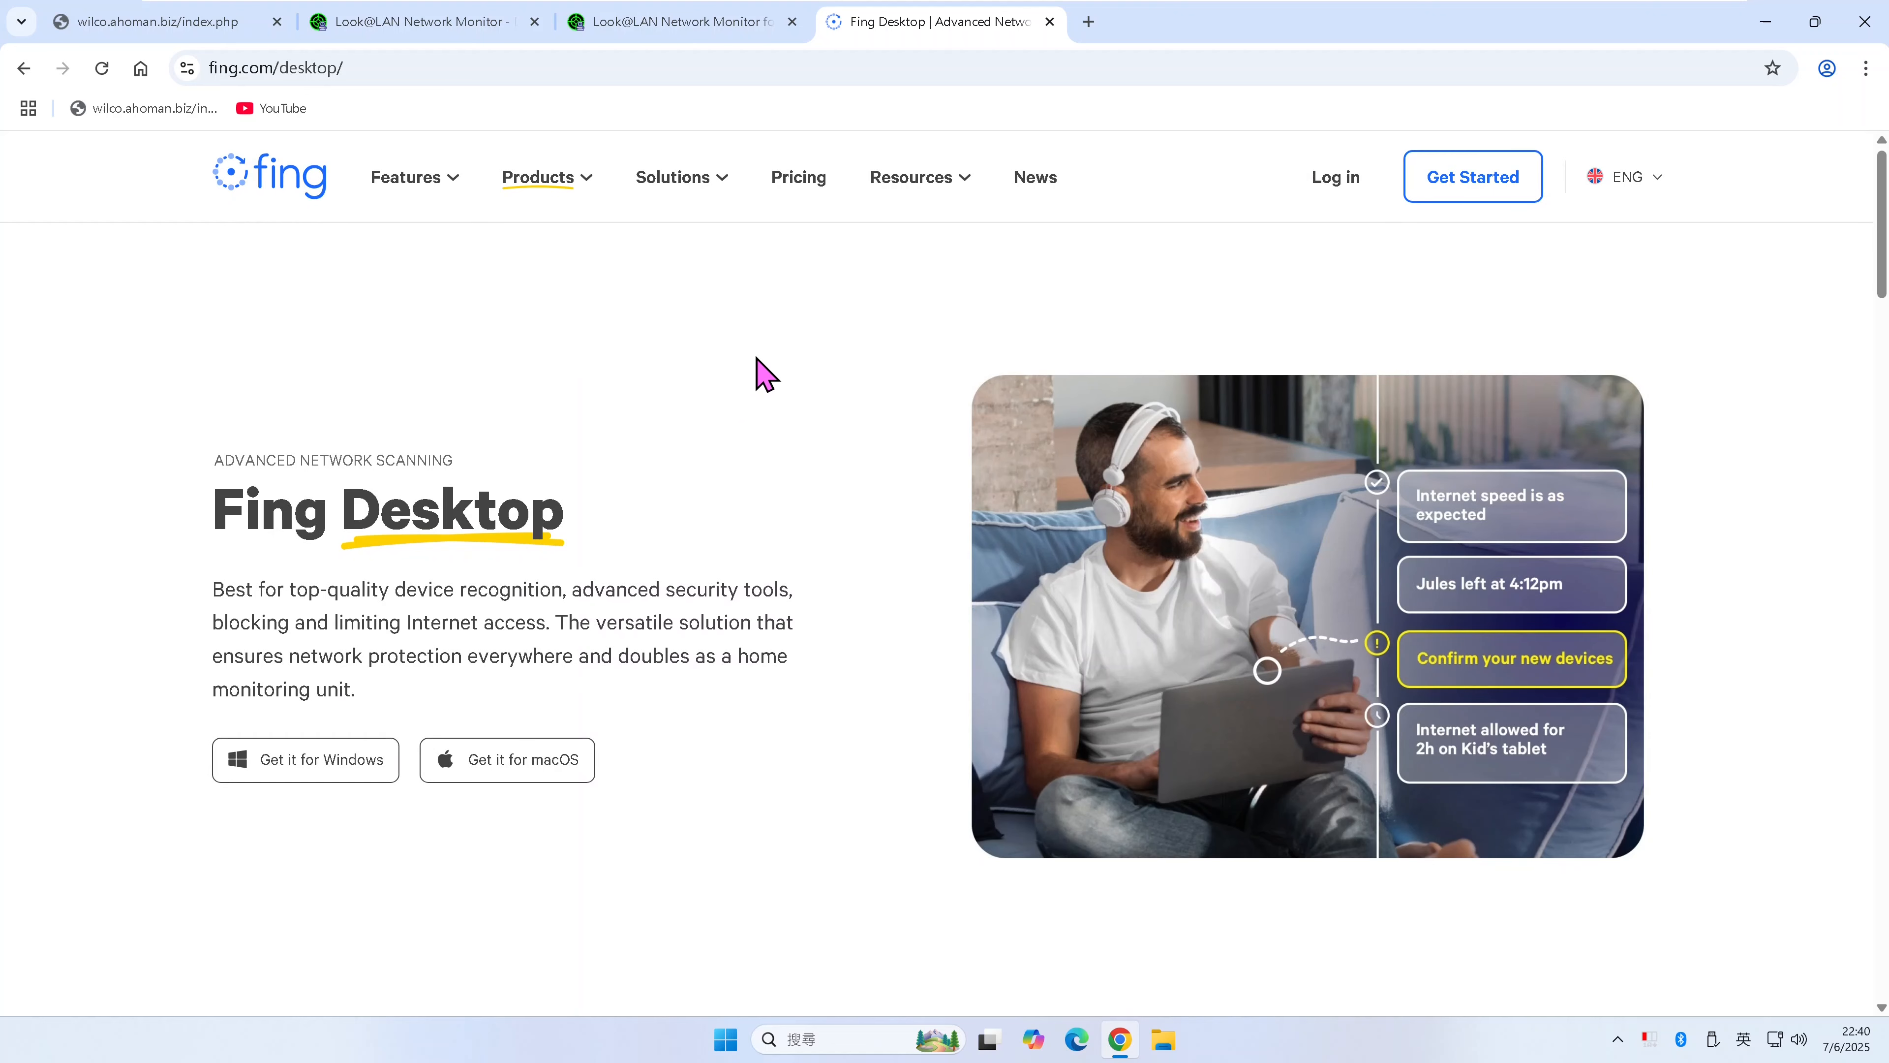
scroll(755, 372, "down", 10)
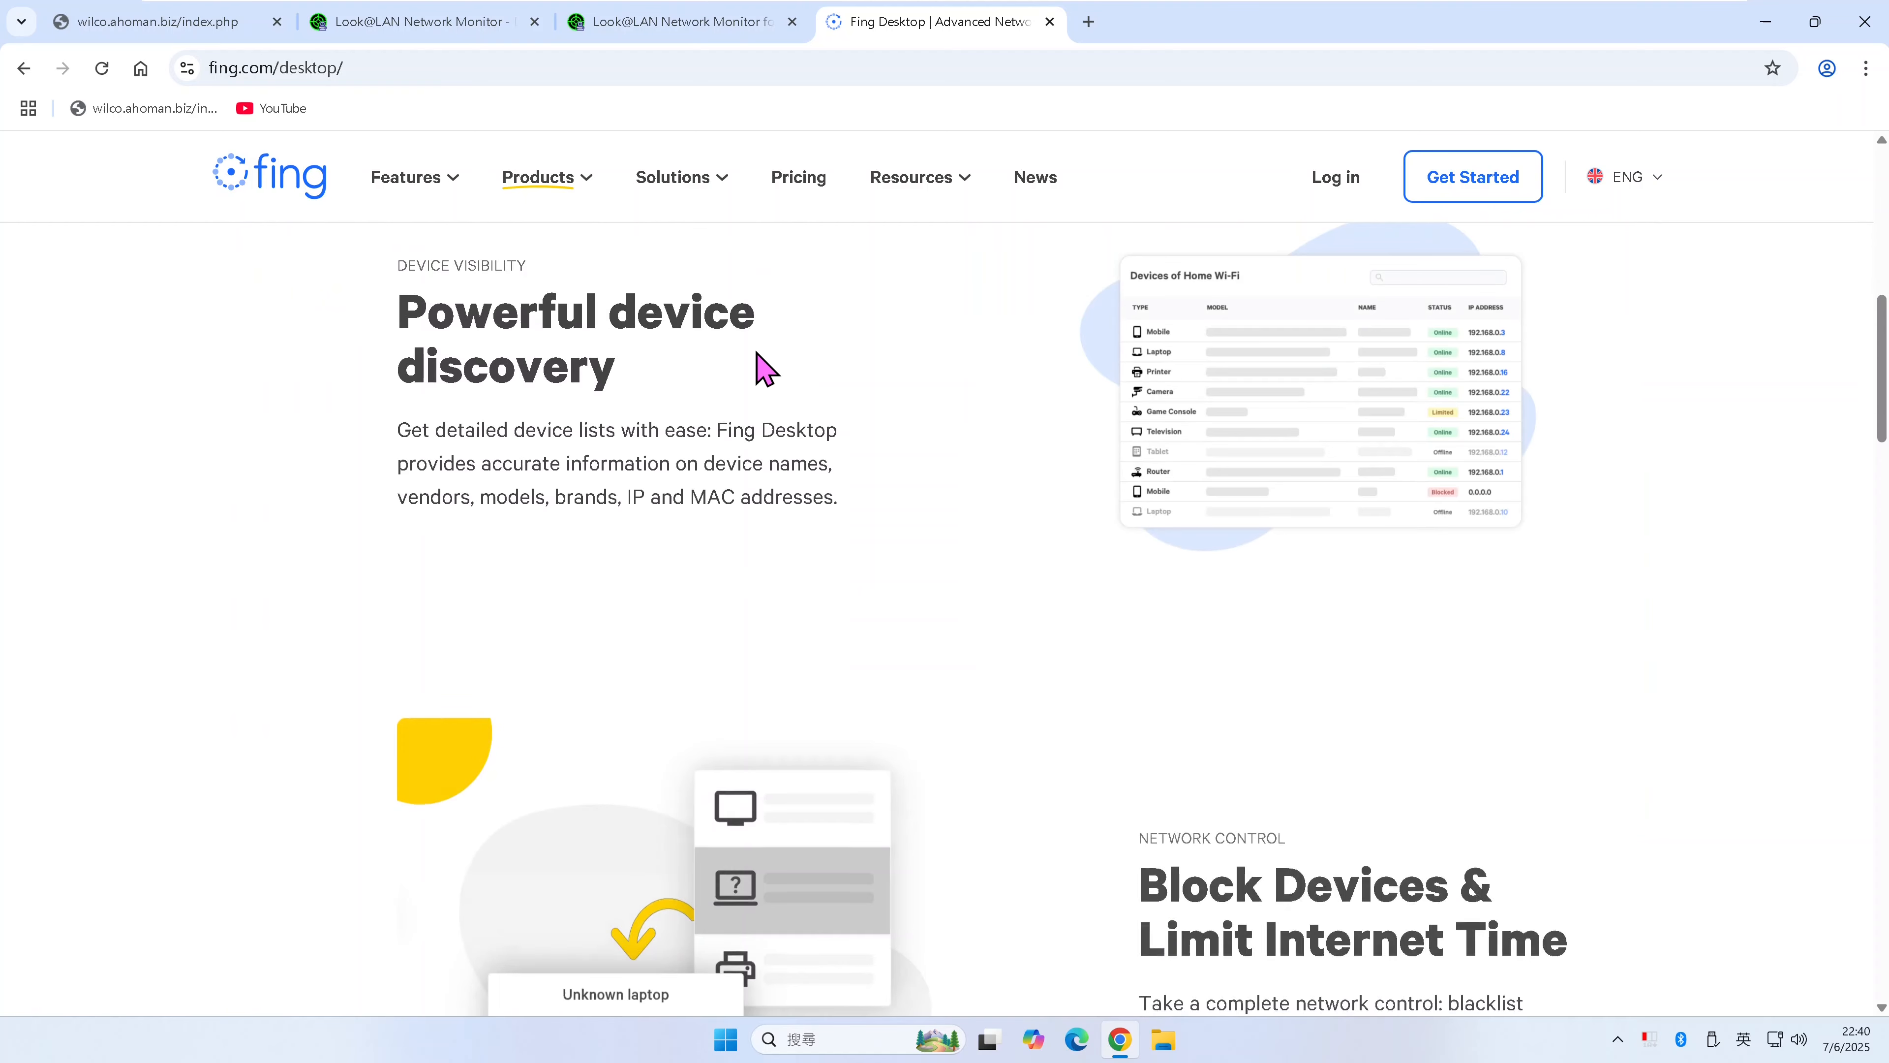
scroll(756, 364, "down", 5)
scroll(756, 365, "down", 5)
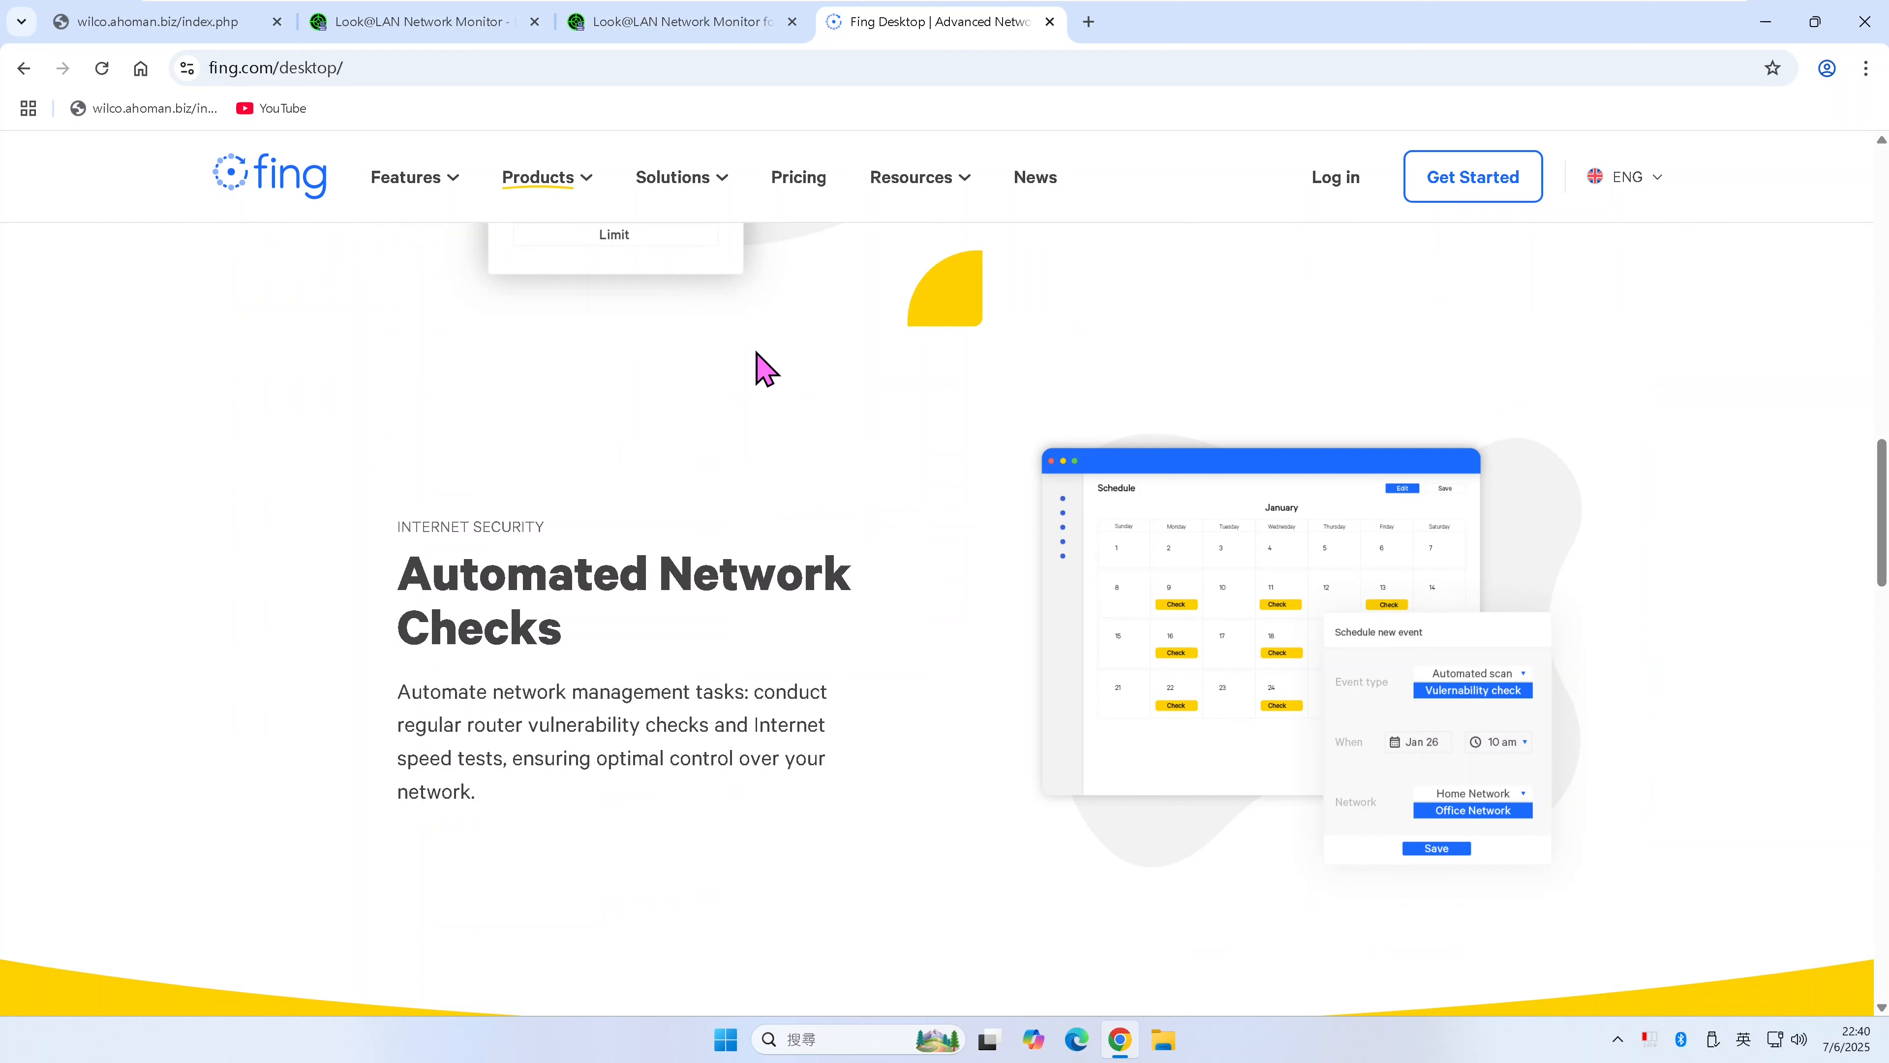
scroll(756, 365, "down", 5)
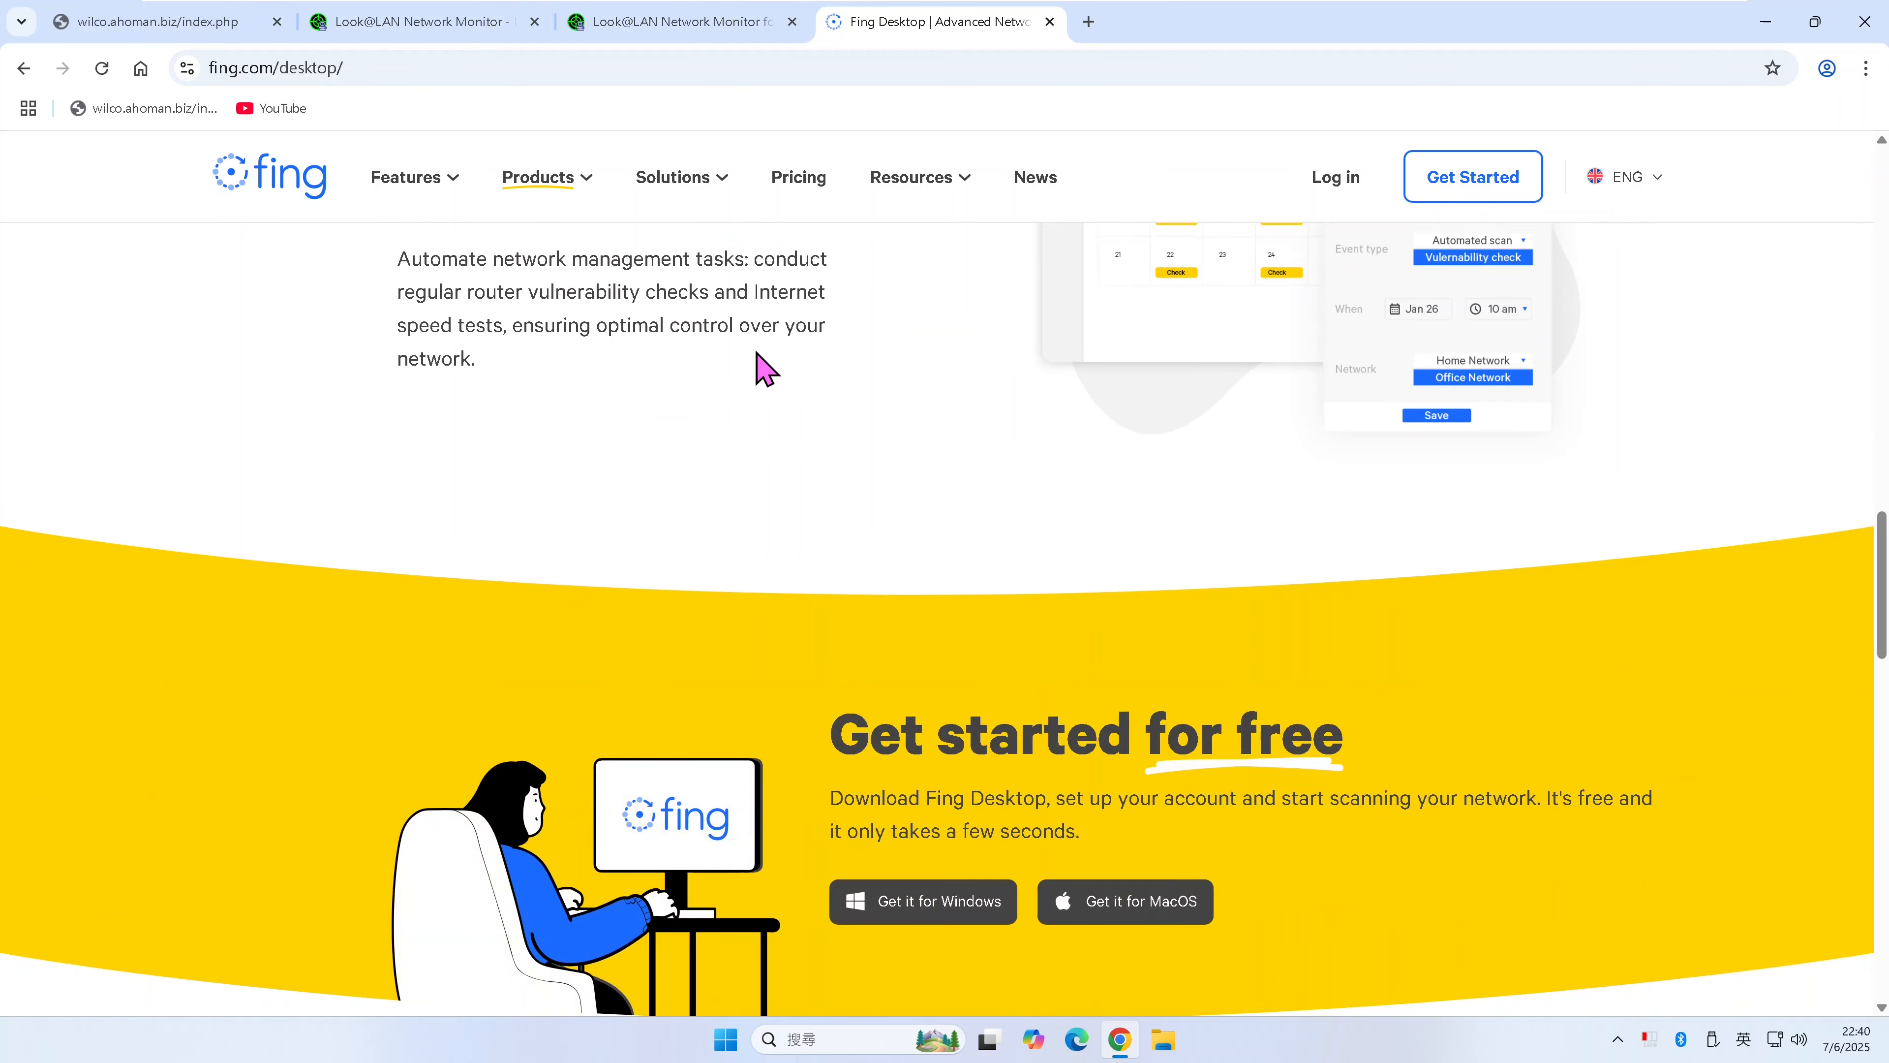
scroll(756, 364, "up", 10)
scroll(756, 365, "up", 10)
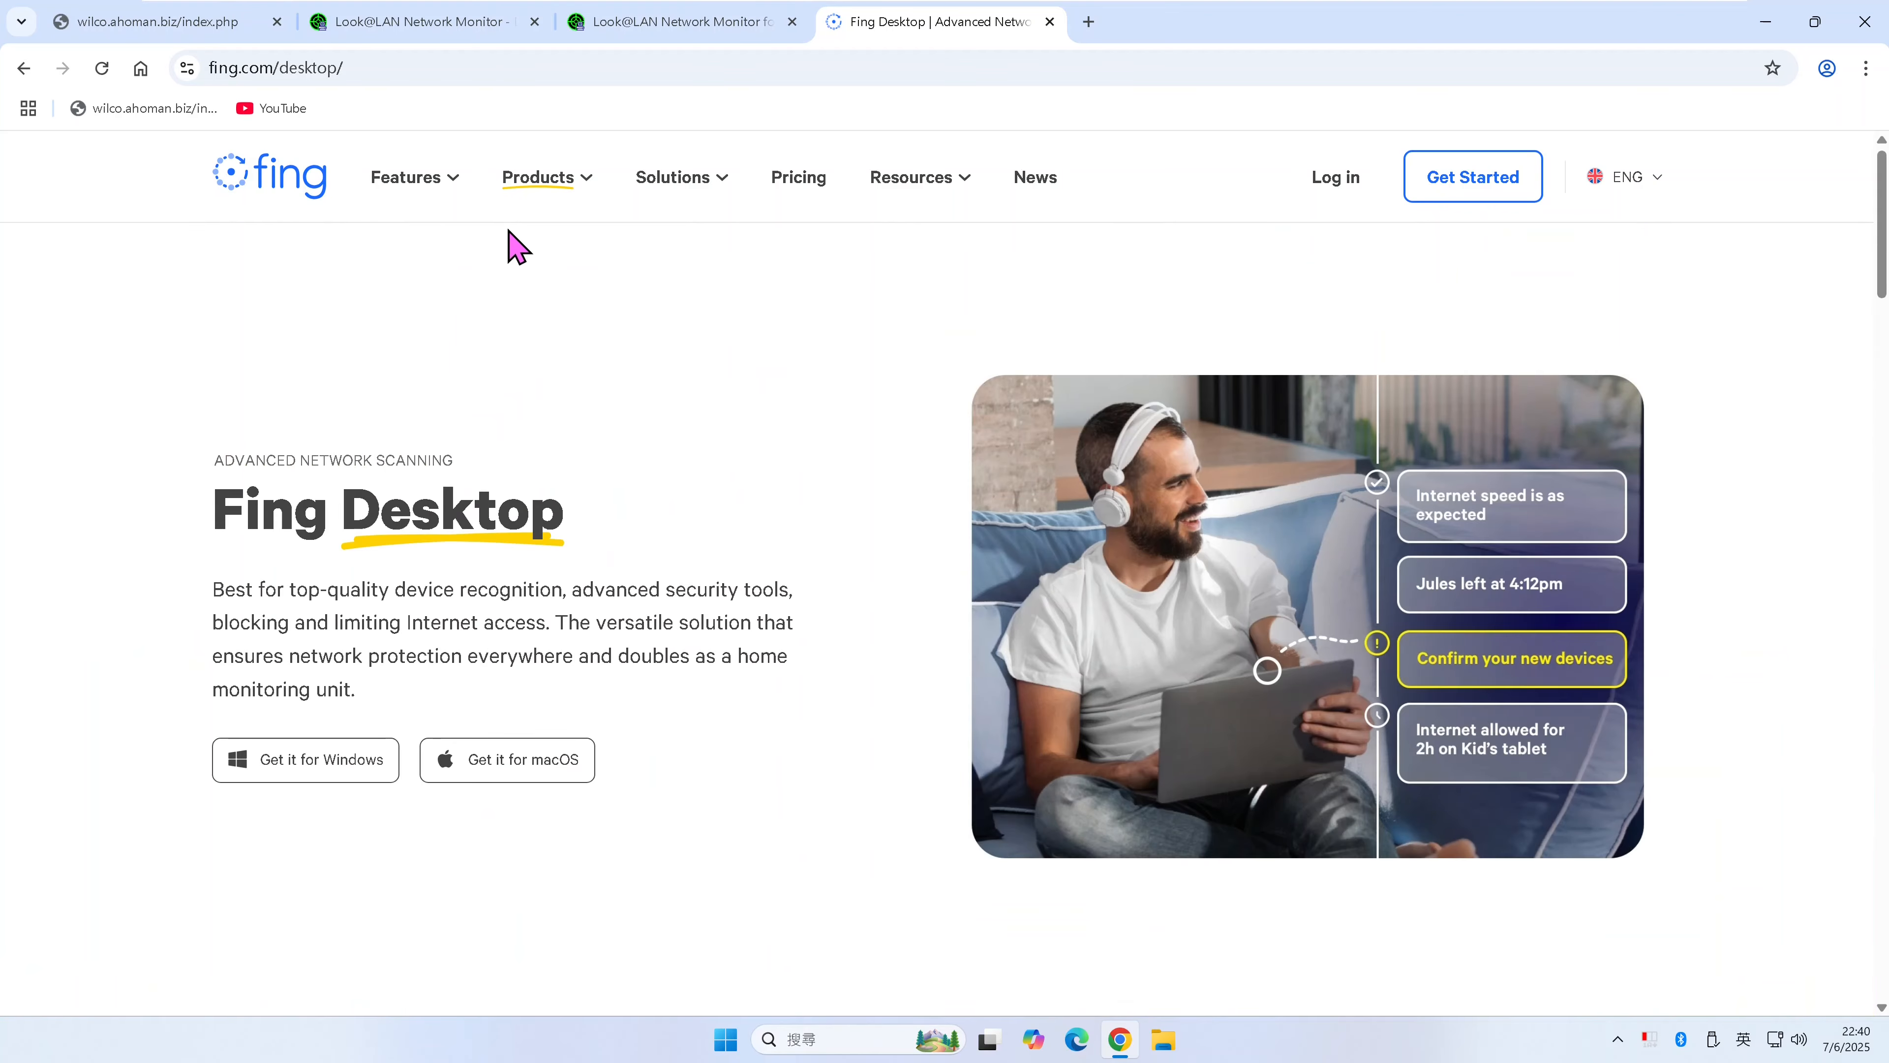
left_click(536, 186)
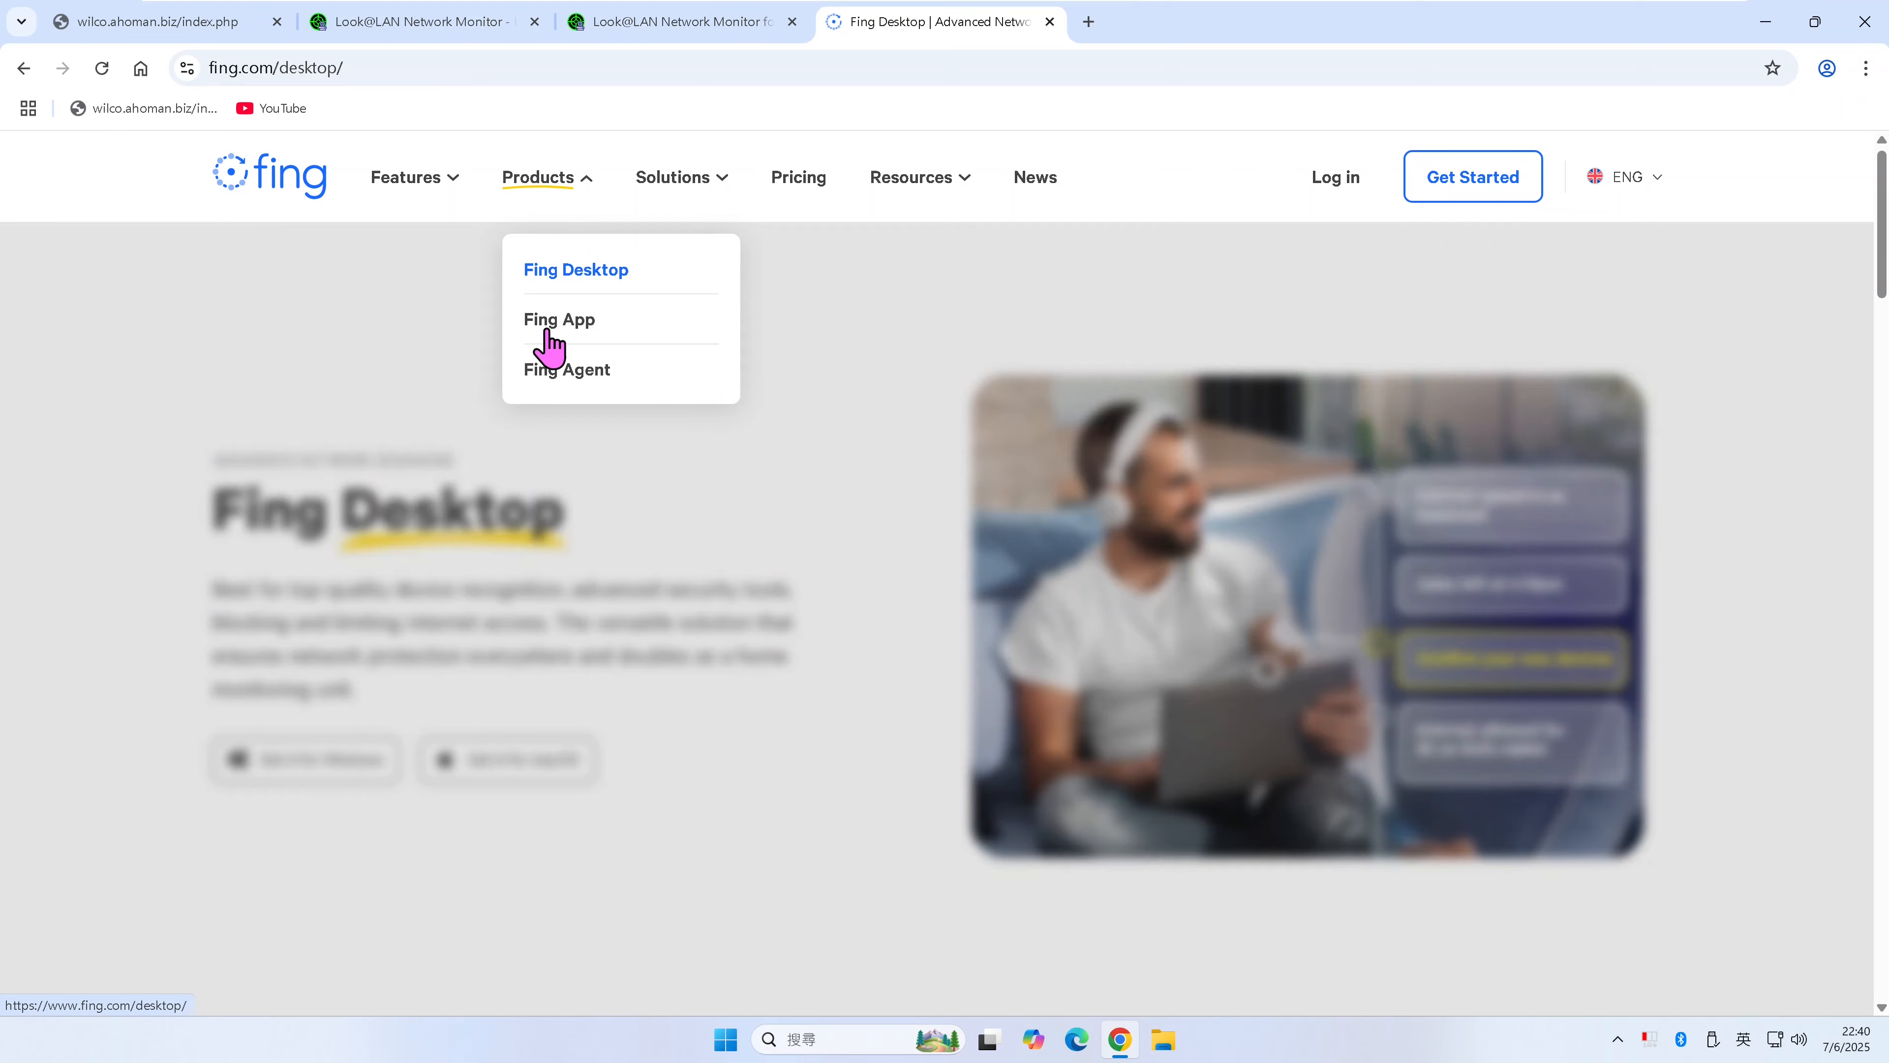
- View the Fing App page, then the Free, Starter, Premium and Professional pricing plans
left_click(558, 320)
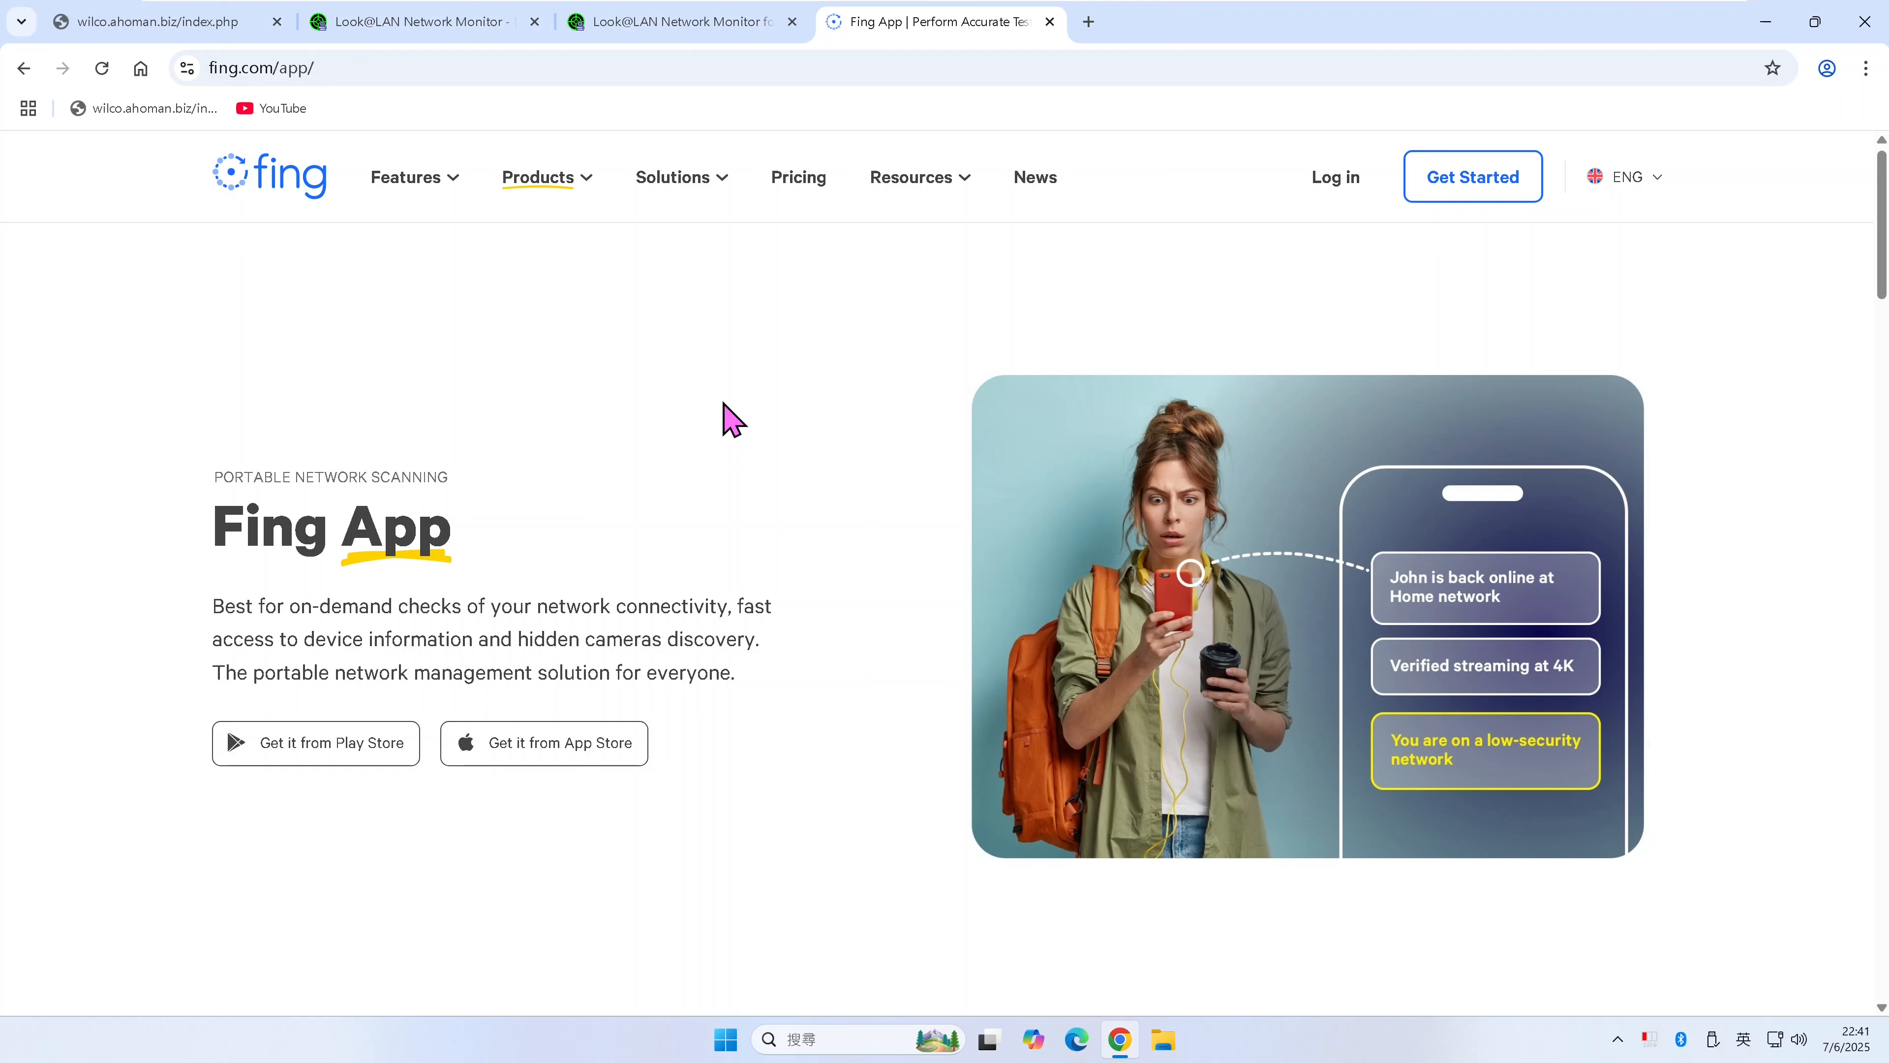
scroll(725, 418, "down", 2)
scroll(718, 395, "up", 2)
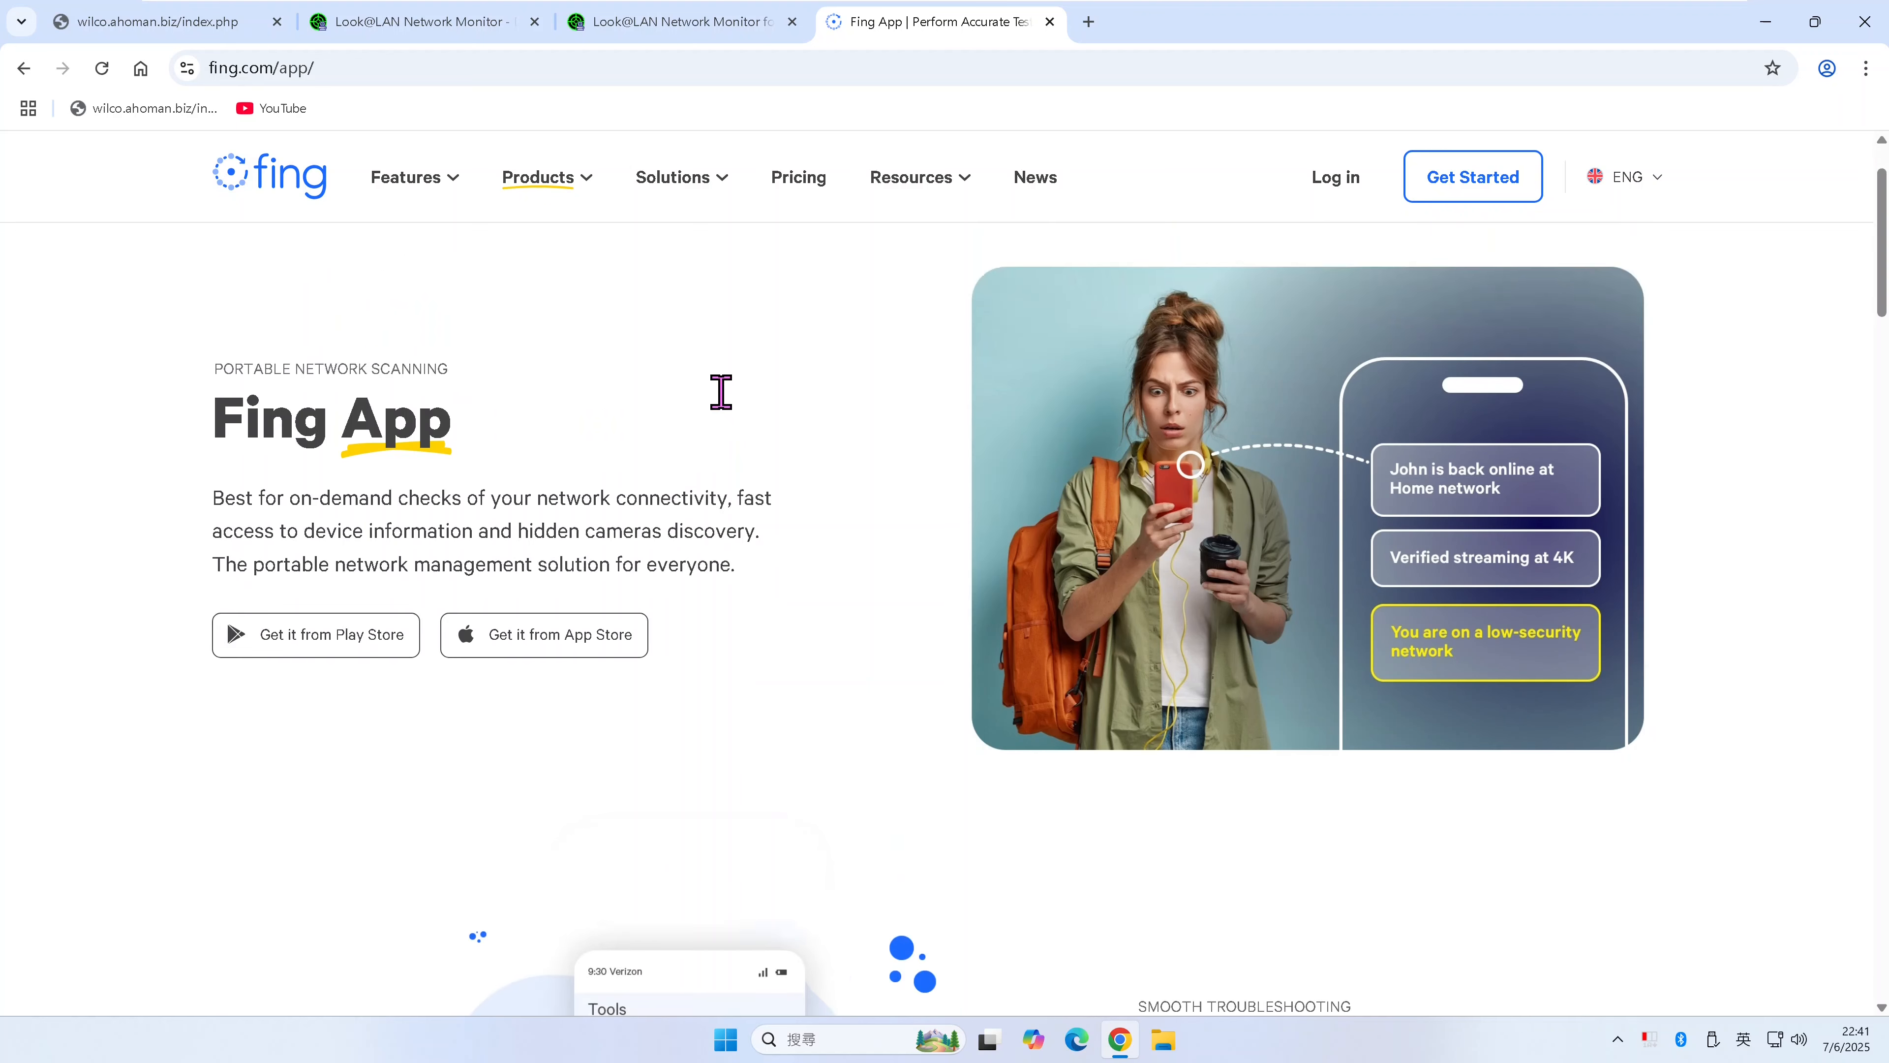
left_click(802, 184)
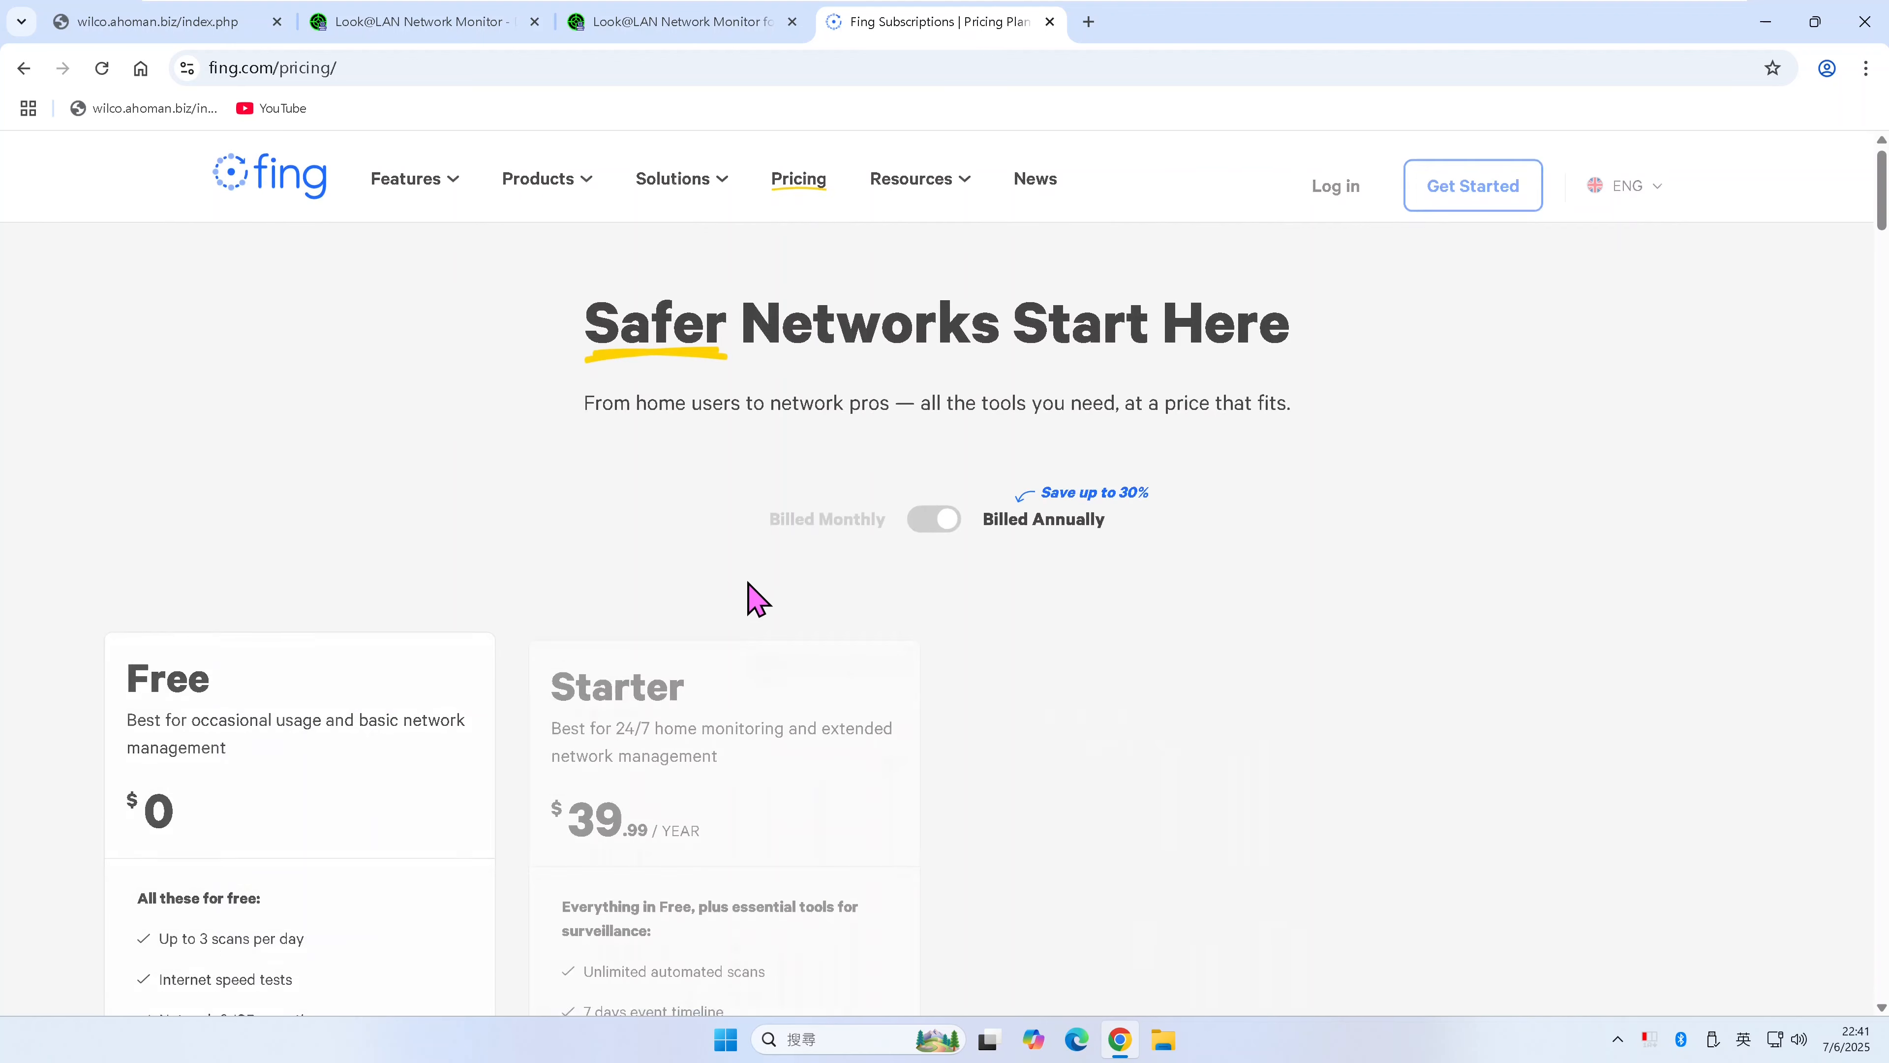
scroll(629, 447, "down", 8)
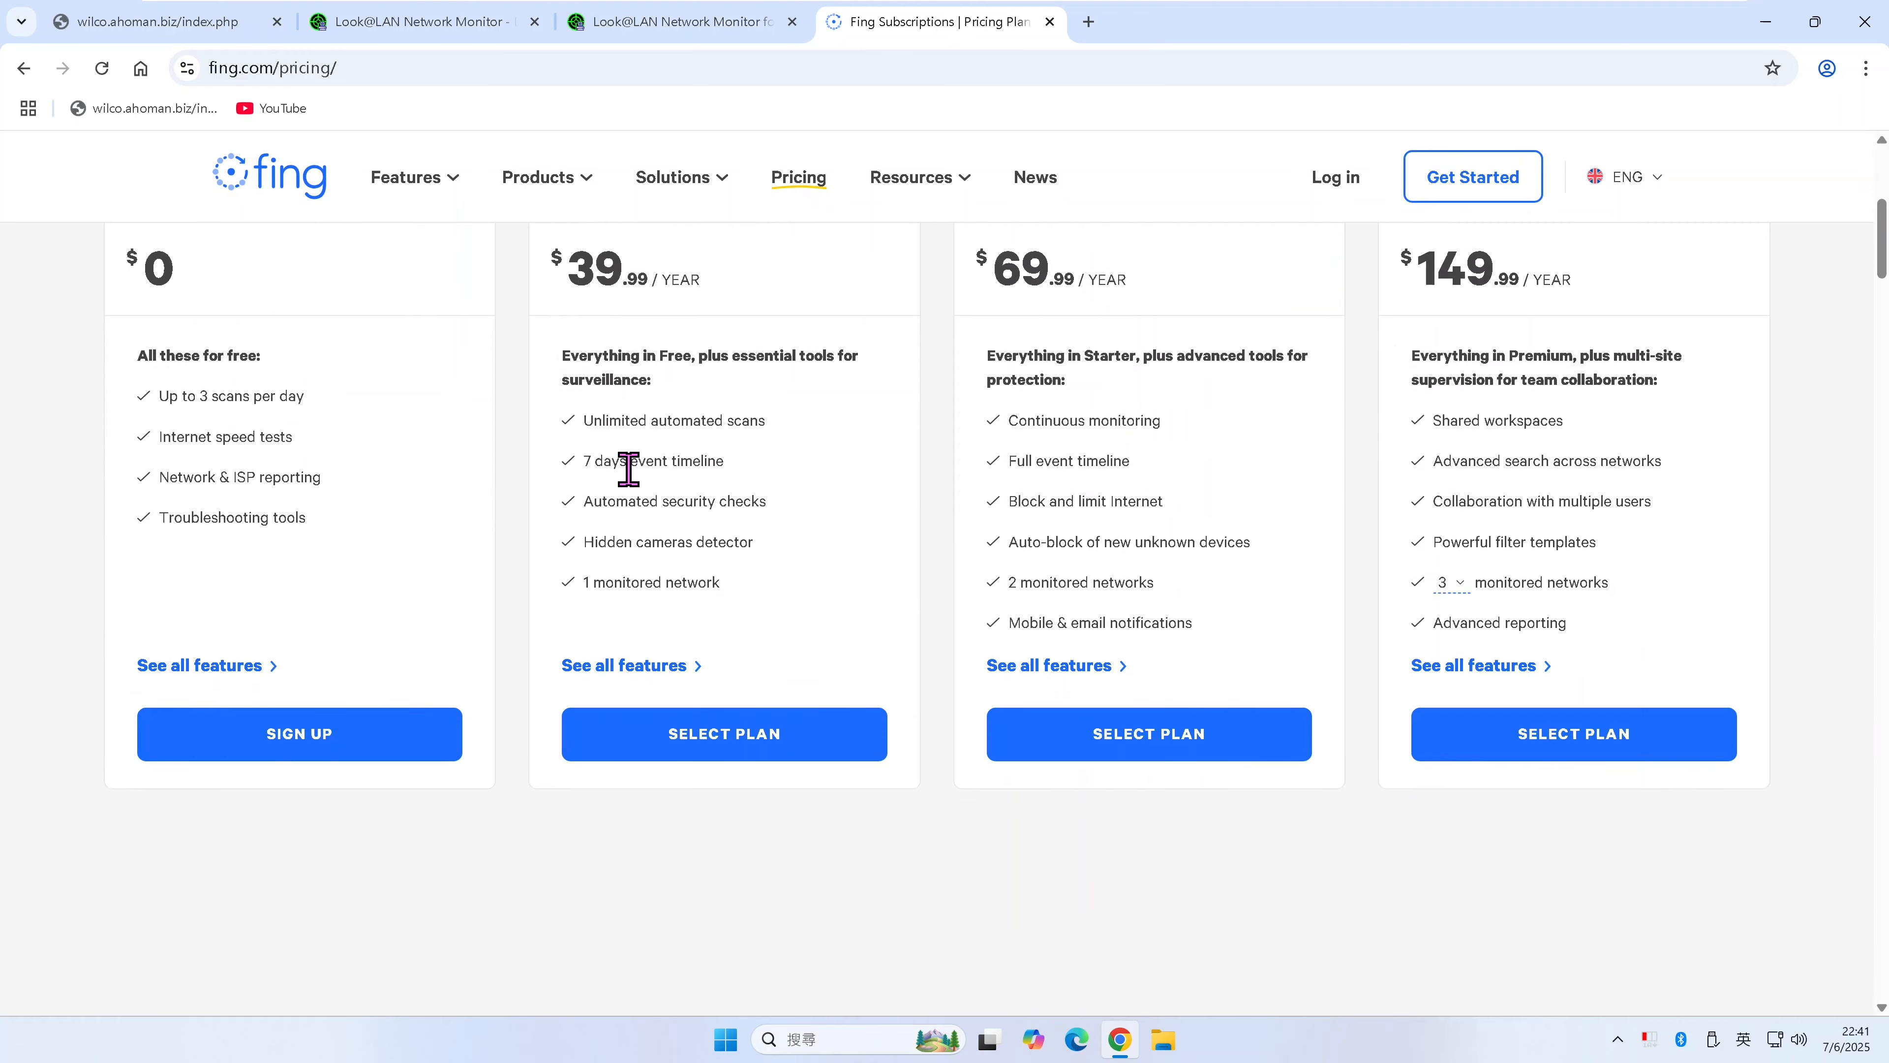
scroll(626, 469, "up", 4)
scroll(627, 469, "up", 5)
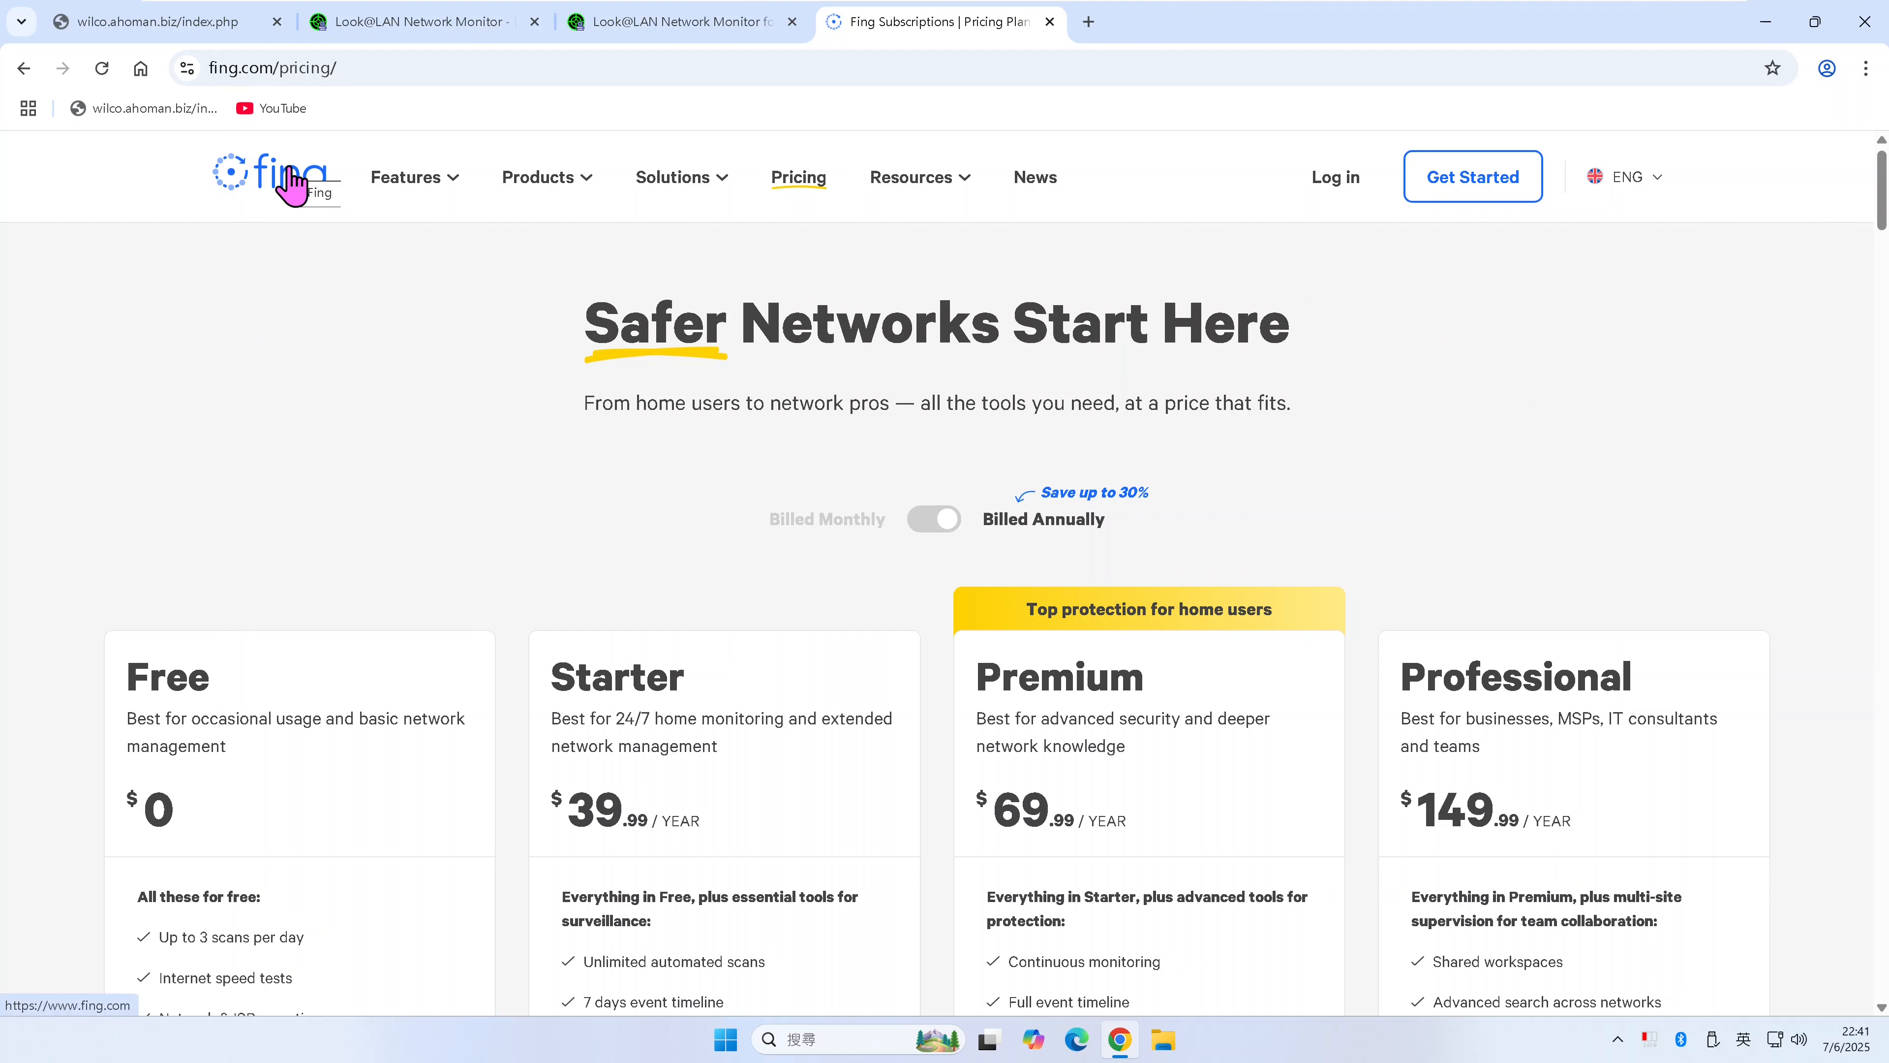
- Return to the Softonic Look@LAN page, scroll to its top, and close Chrome
left_click(401, 28)
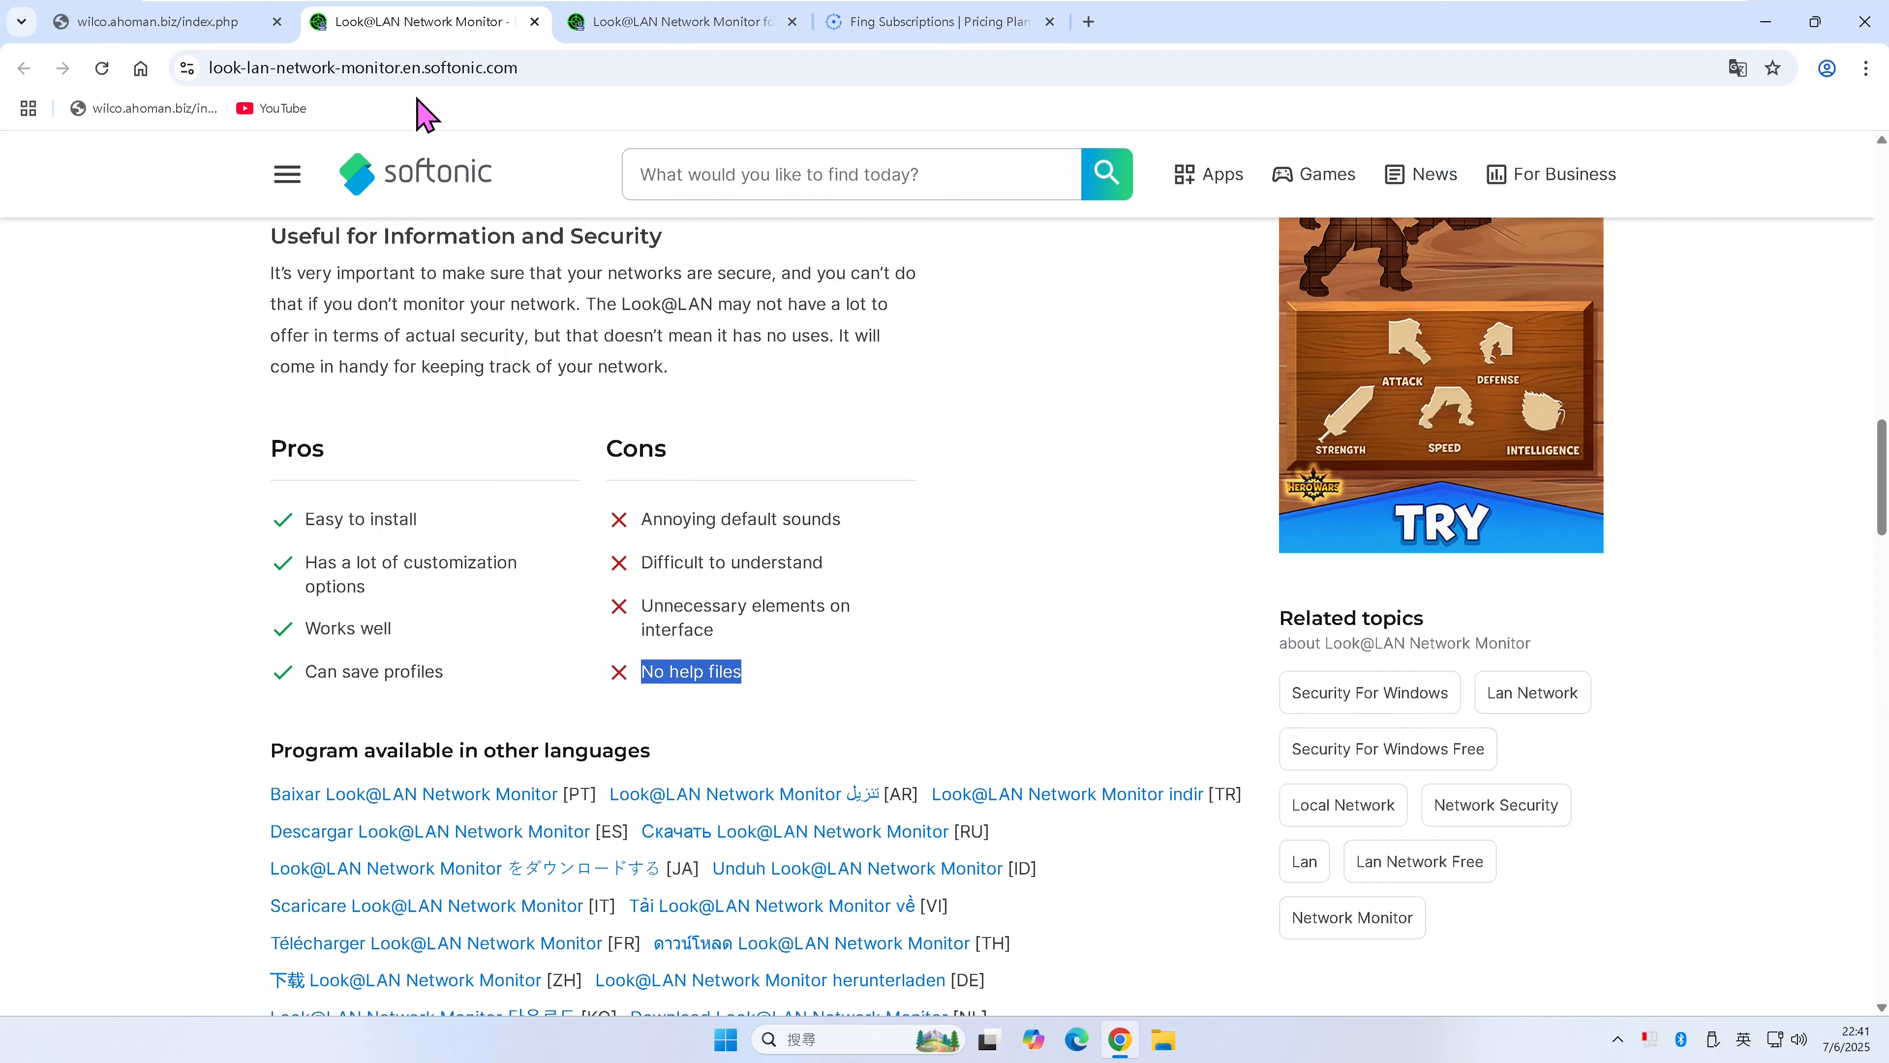
scroll(751, 452, "up", 15)
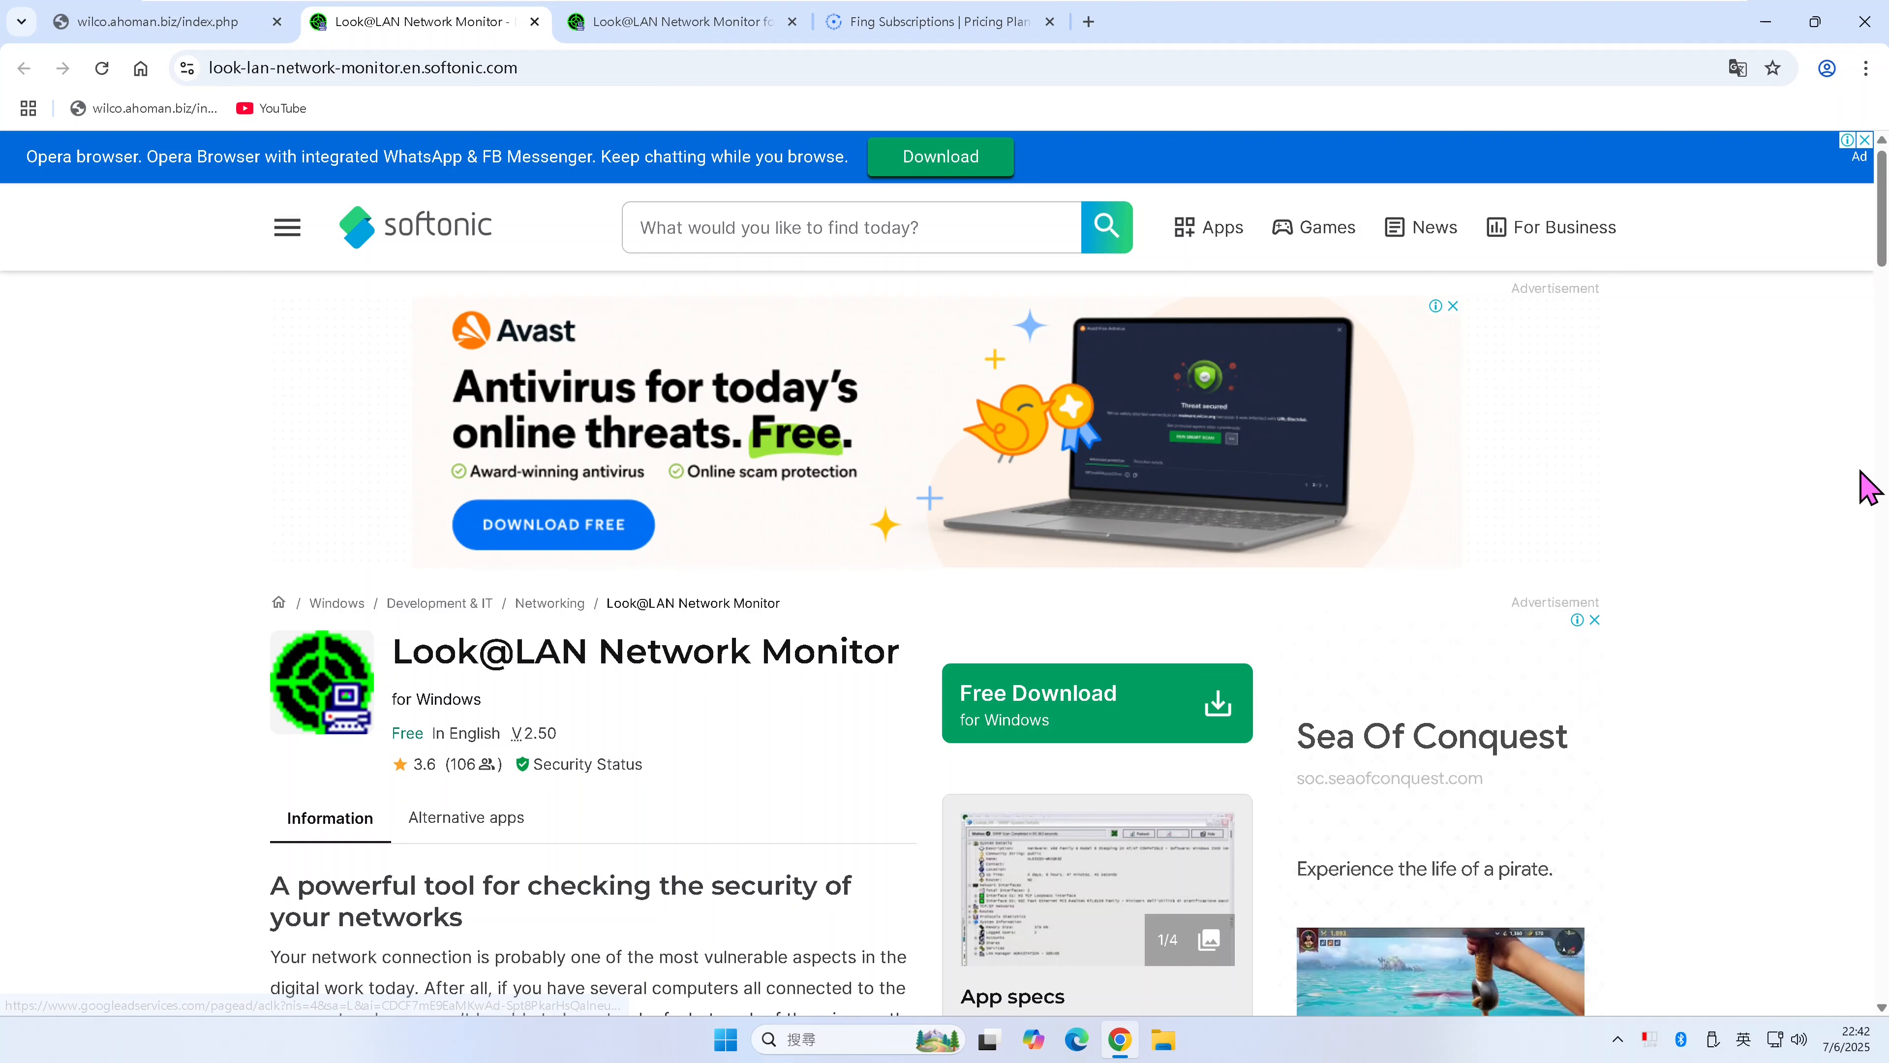
left_click(1863, 22)
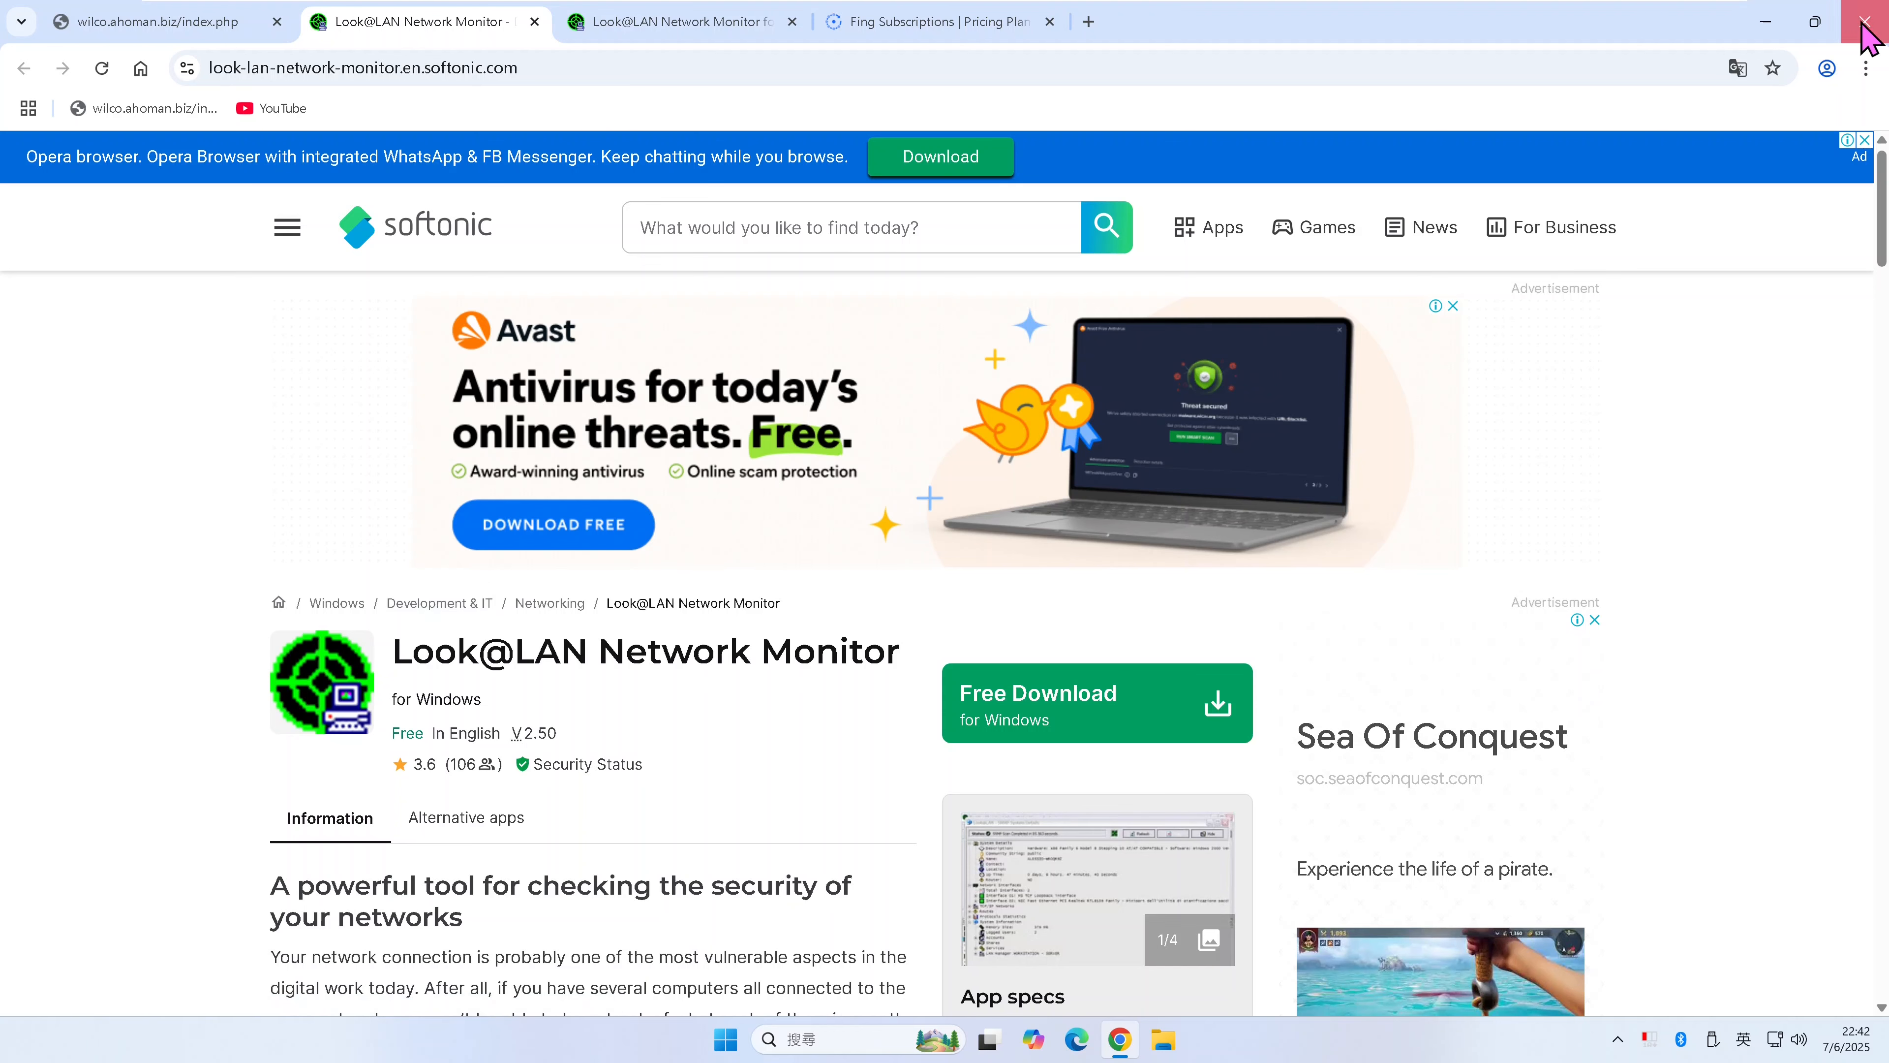